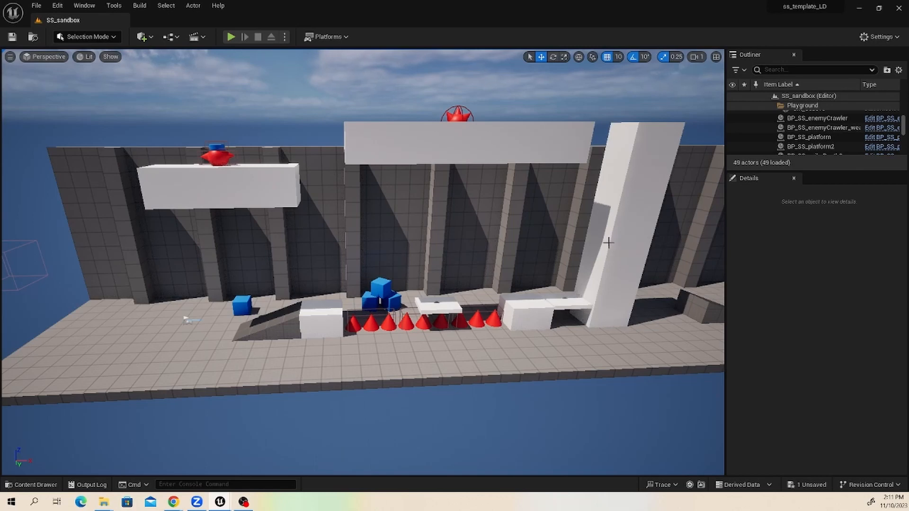
Play-test the SS_sandbox level, running the character up the ramp onto the first white block beside the spikes
mouse_move(401, 238)
left_mouse_down("alt")
mouse_move(430, 247)
mouse_move(391, 242)
left_mouse_up("alt")
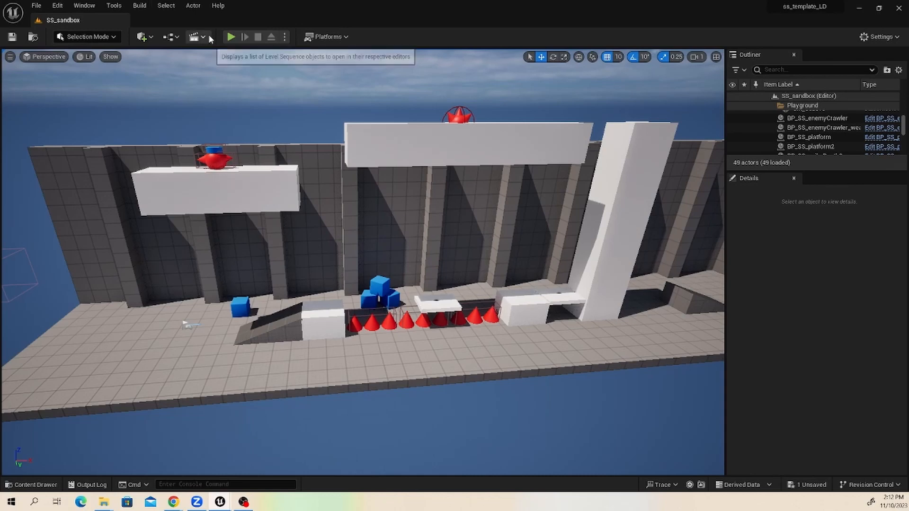
left_click_drag(430, 306, 429, 279, "alt")
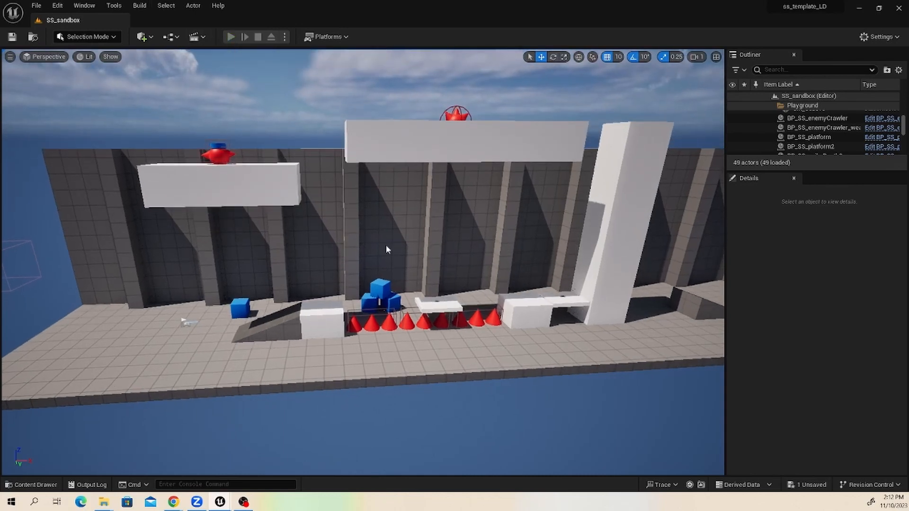
left_click(231, 37)
key("d")
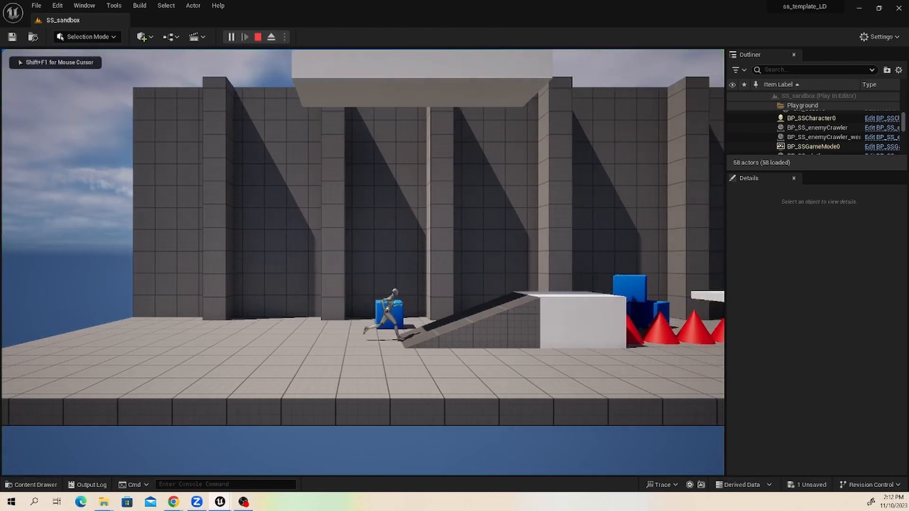
key("a")
key("d")
key("d")
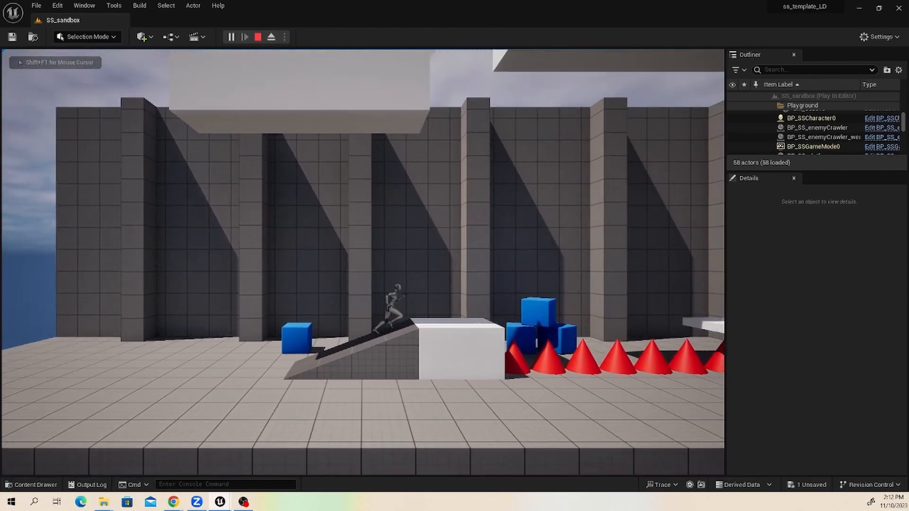
key("d")
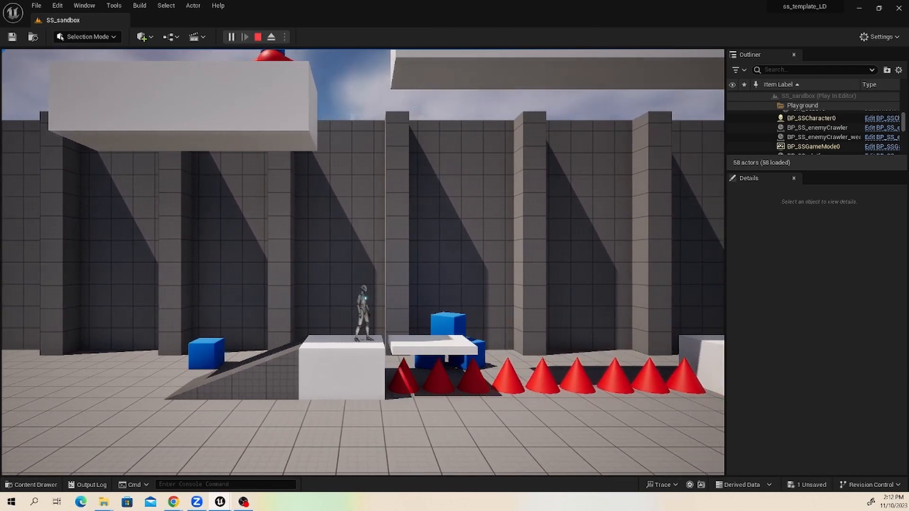
Run the character back to the starting area, return to the block and ride the moving platform across the spikes
key("a")
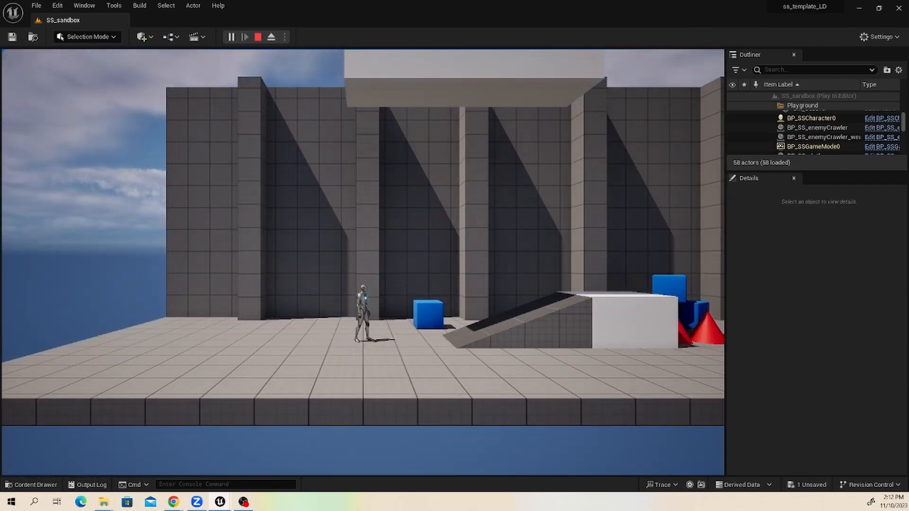
key("d")
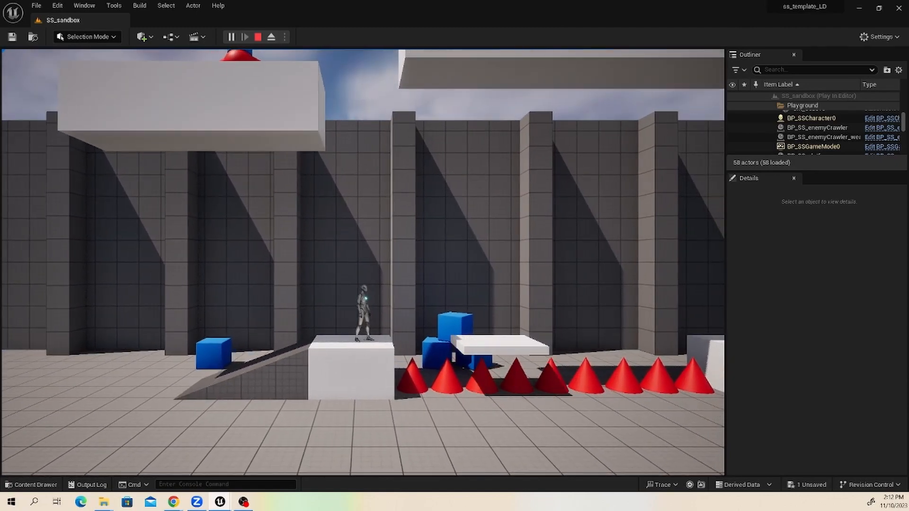
key("d")
key("d")
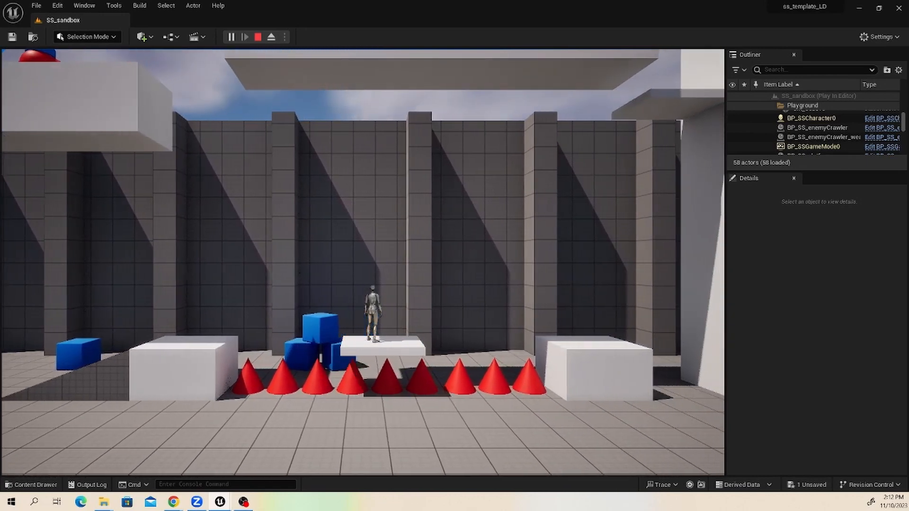
key("d")
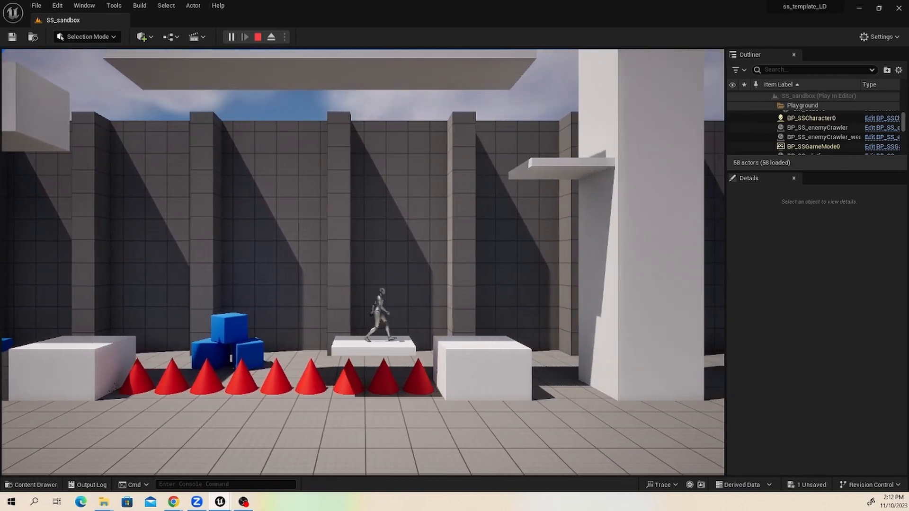
key("d")
key("d")
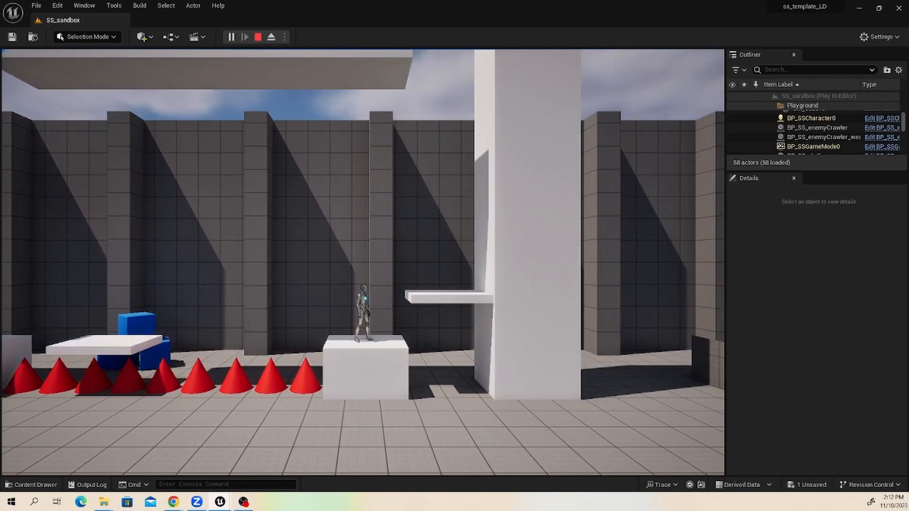
Ride the vertical platform to the upper ledge and test contact between the character and the spiked enemy
key("d")
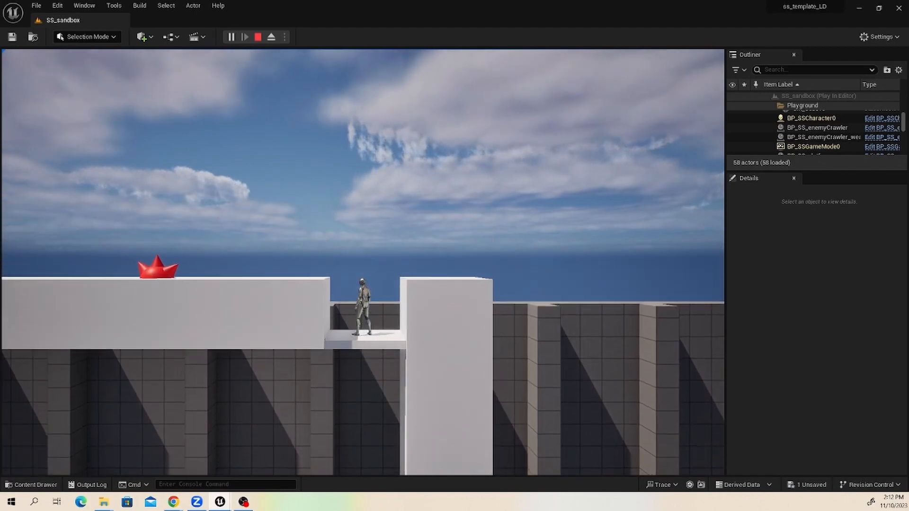
key("a")
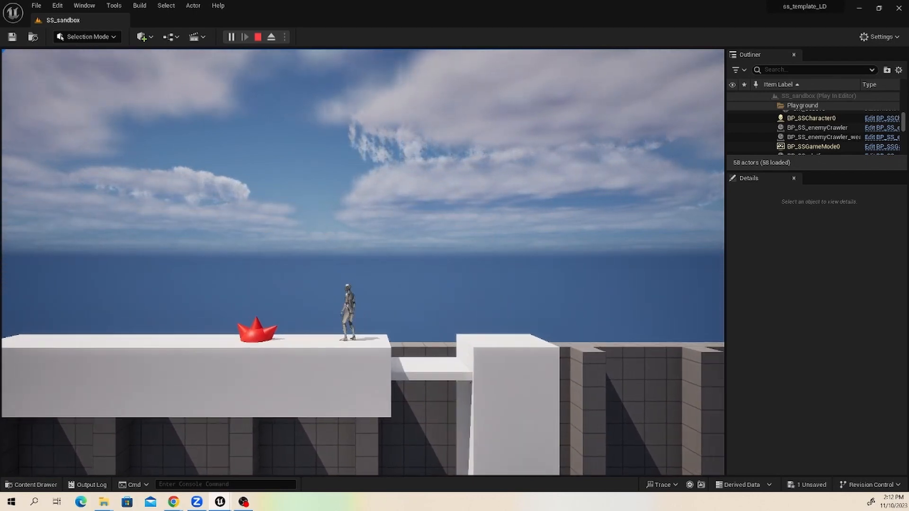
key("d")
key("a")
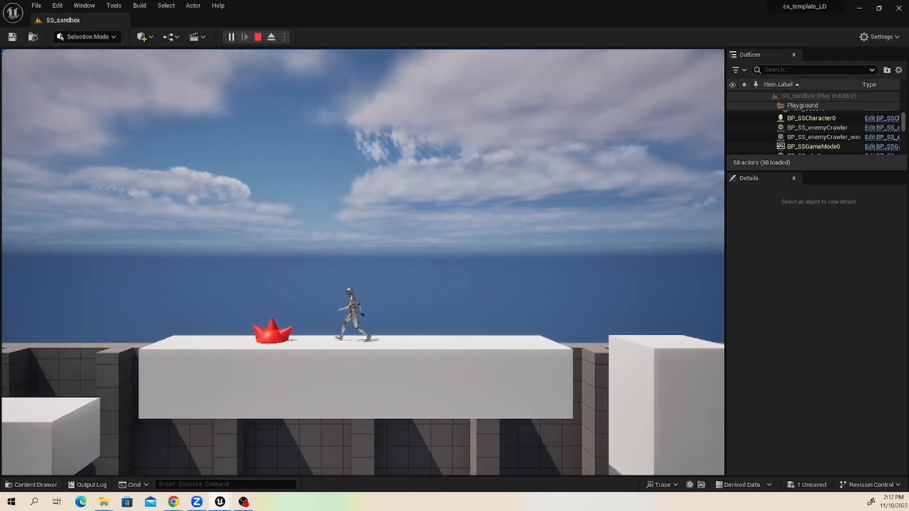
key("d")
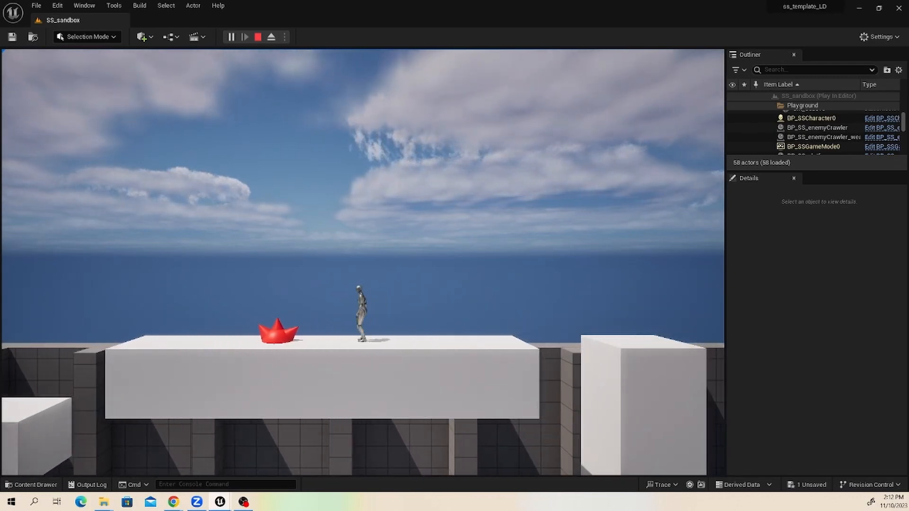
key("d")
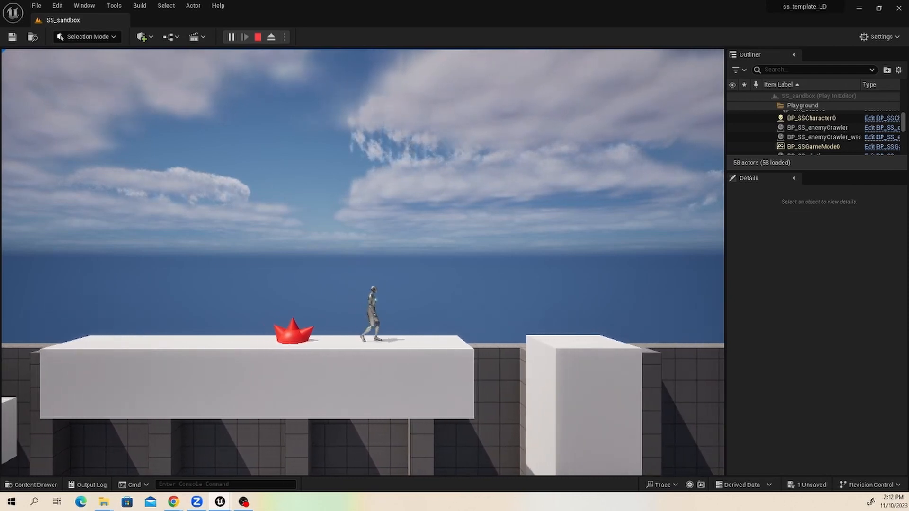
key("d")
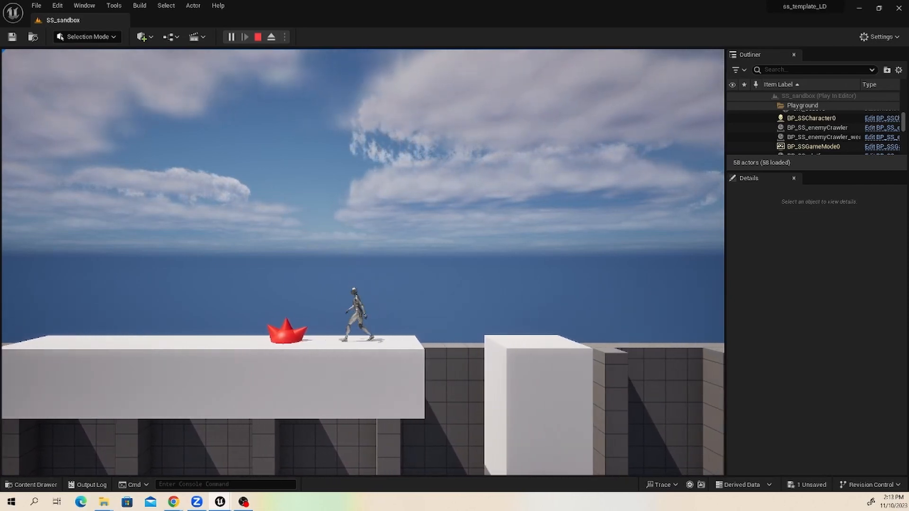
key("a")
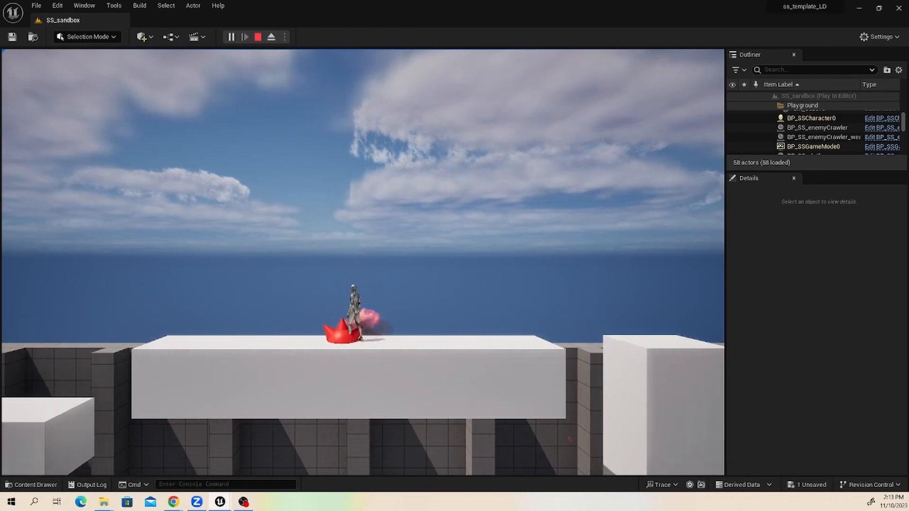
Test the spike hazard with the respawned character, and cross the pit by jumping to the second white block
key("d")
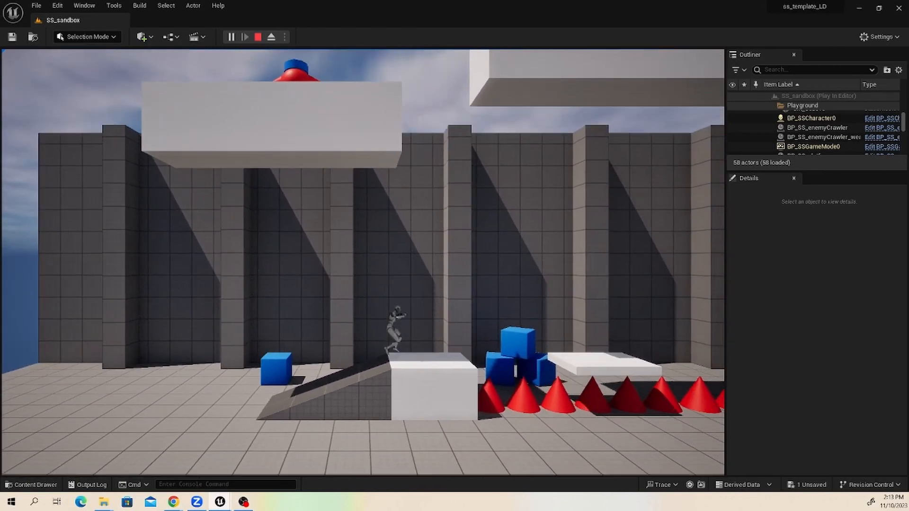
key("d")
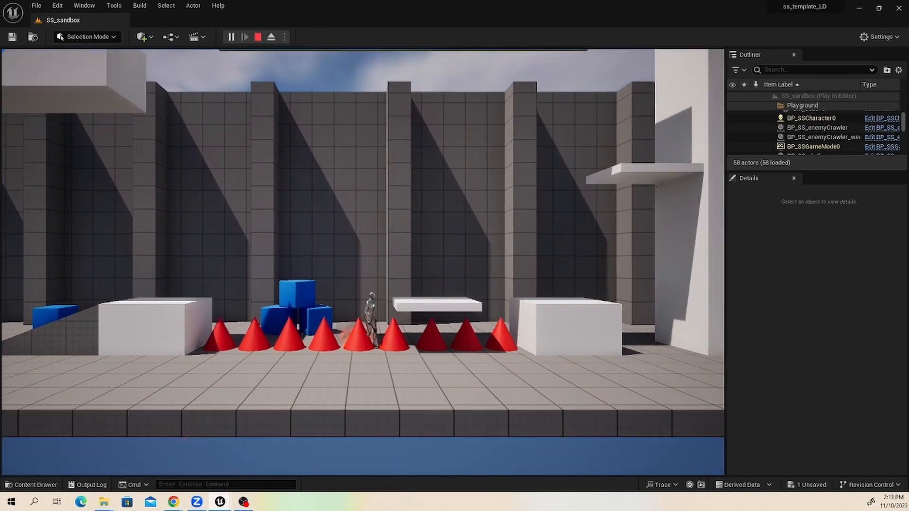
key("d")
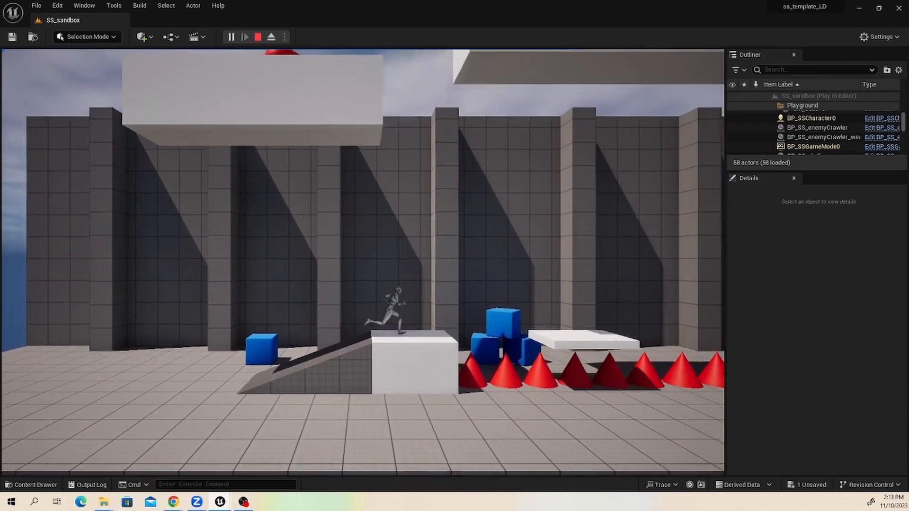
key("d")
key("space")
key("space")
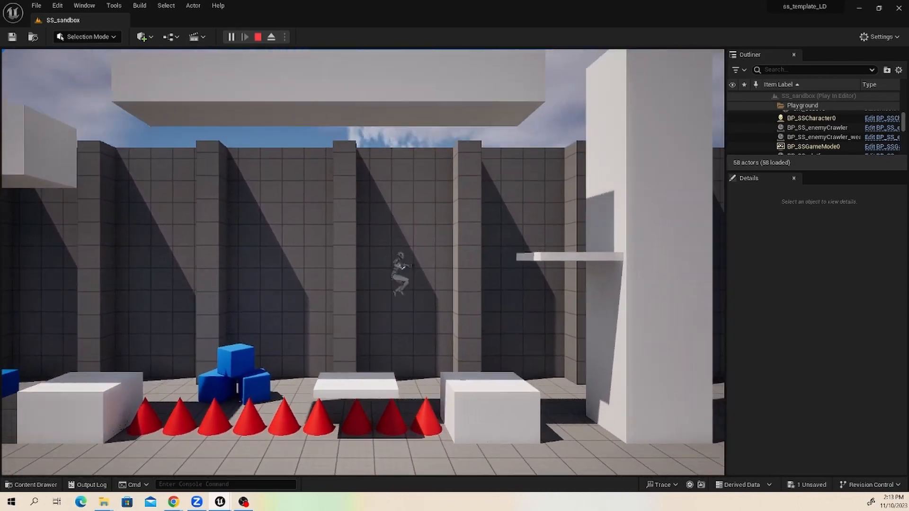
key("d")
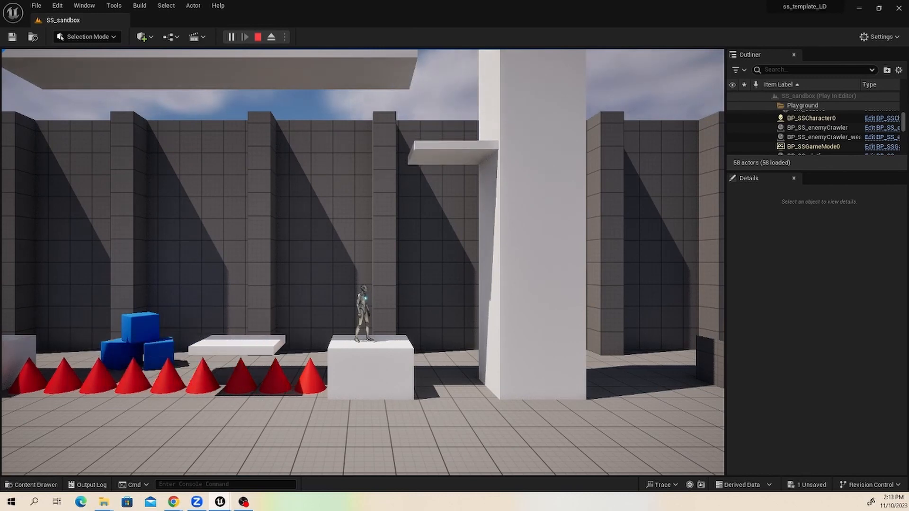
Board the vertical platform beside the tall pillar and ride it up towards the upper ledge
key("a")
key("a")
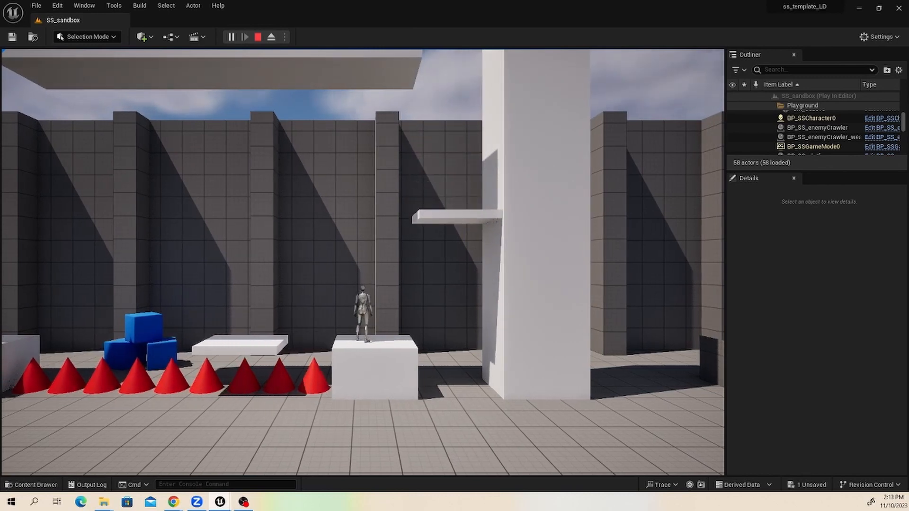
key("d")
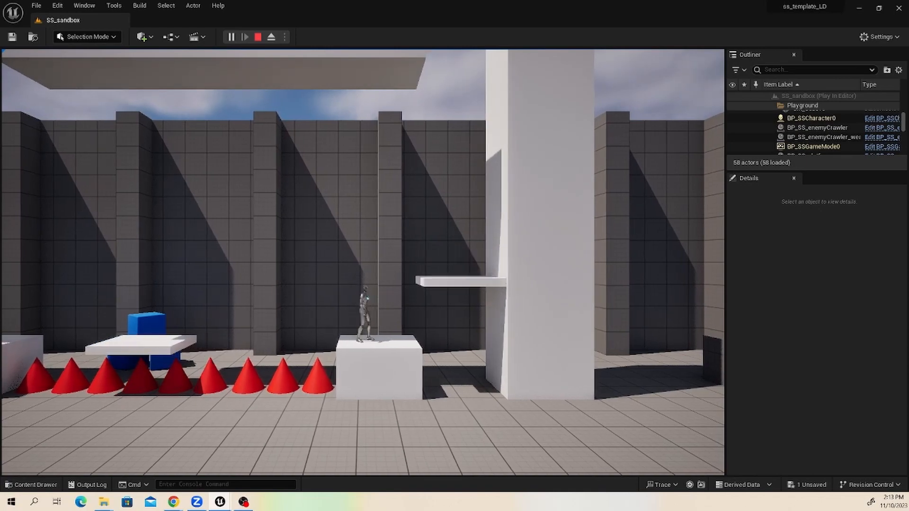
key("d")
key("space")
key("a")
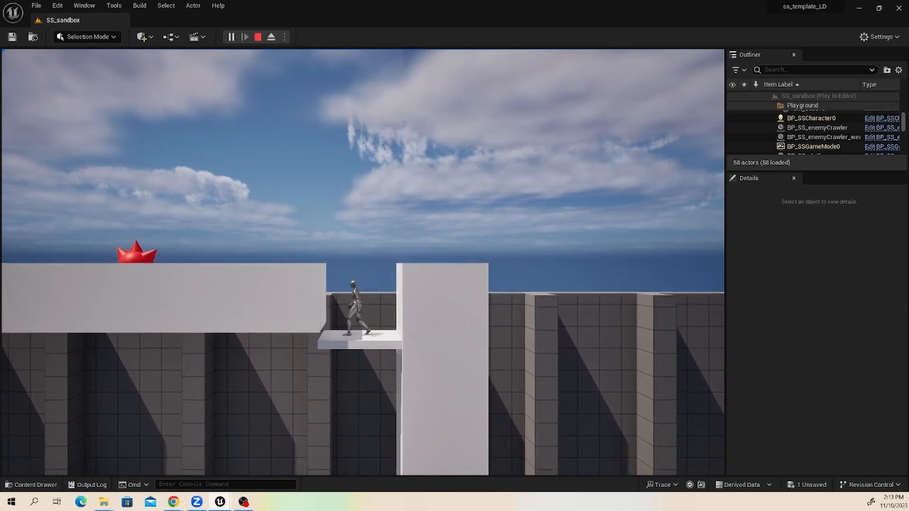
Jump the character onto the upper ledge and over the spiked enemy to the ledge's far end
key("space")
key("d")
key("a")
key("space")
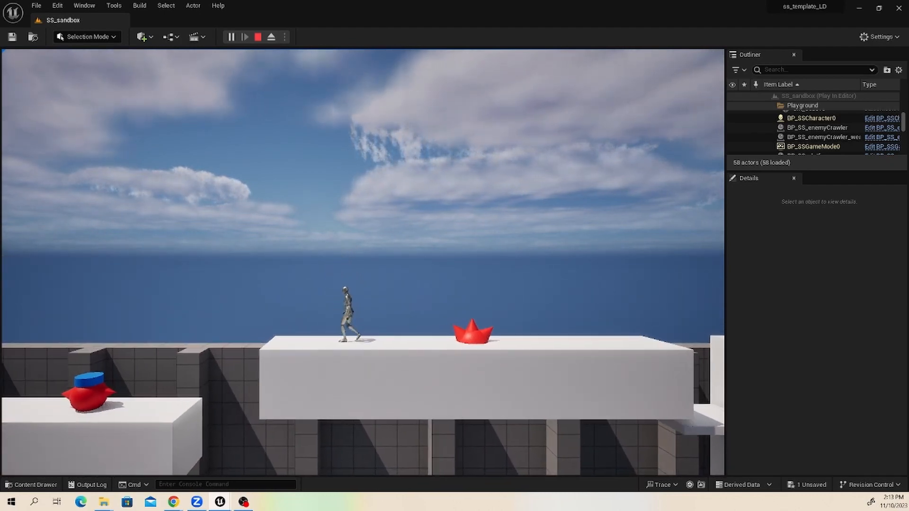
Jump down to the lower white block and defeat the blue-capped enemy by landing on it
key("space")
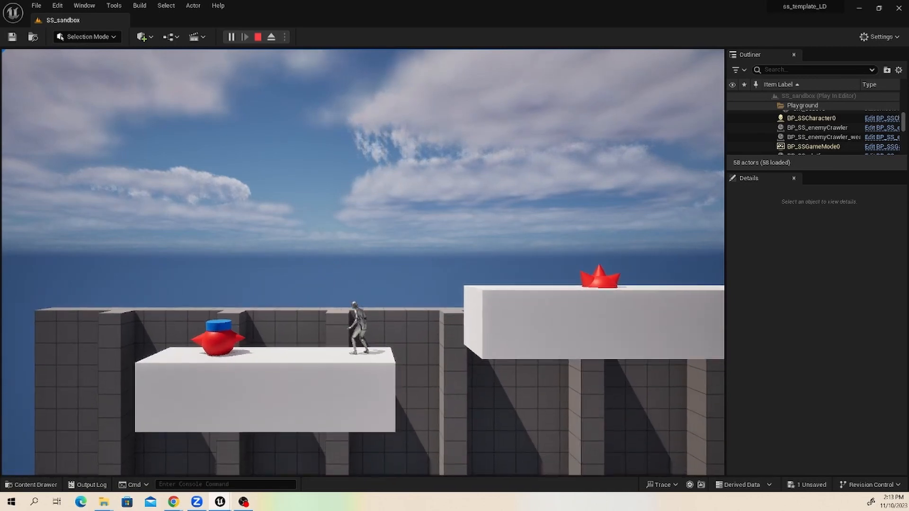
key("a")
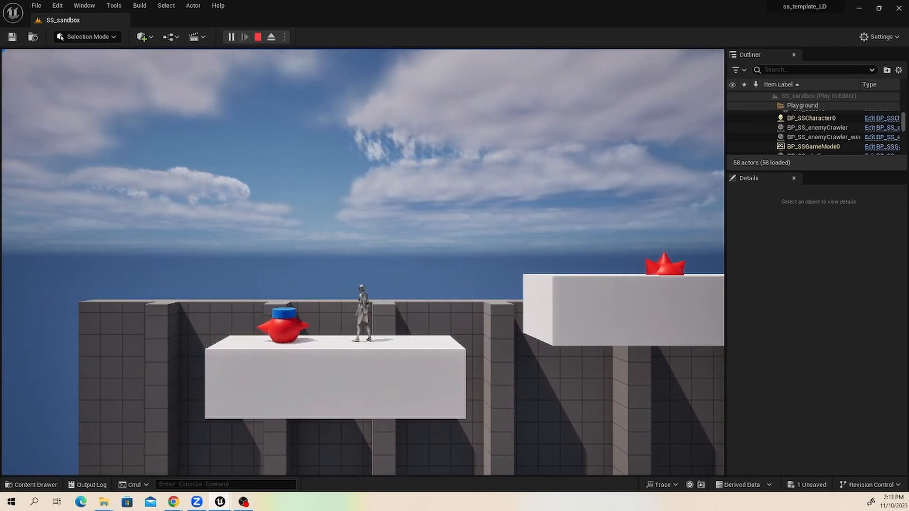
key("d")
key("space")
key("a")
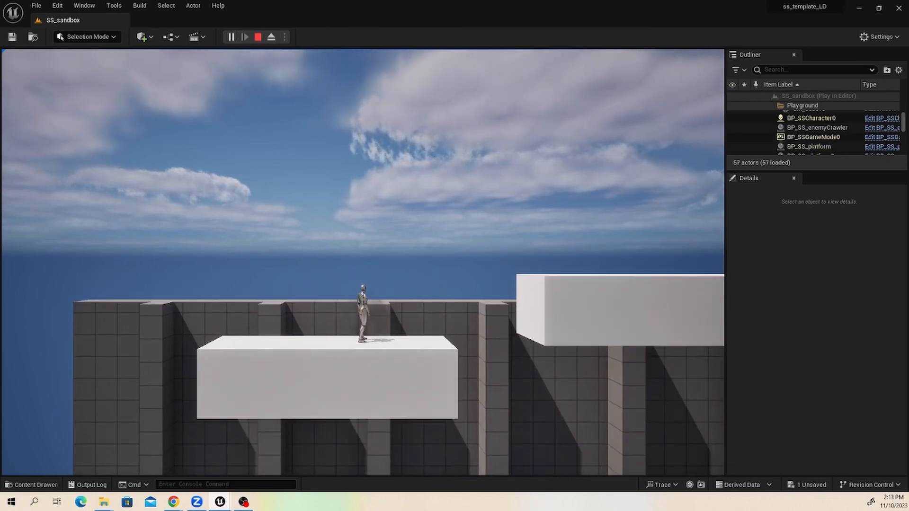
key("a")
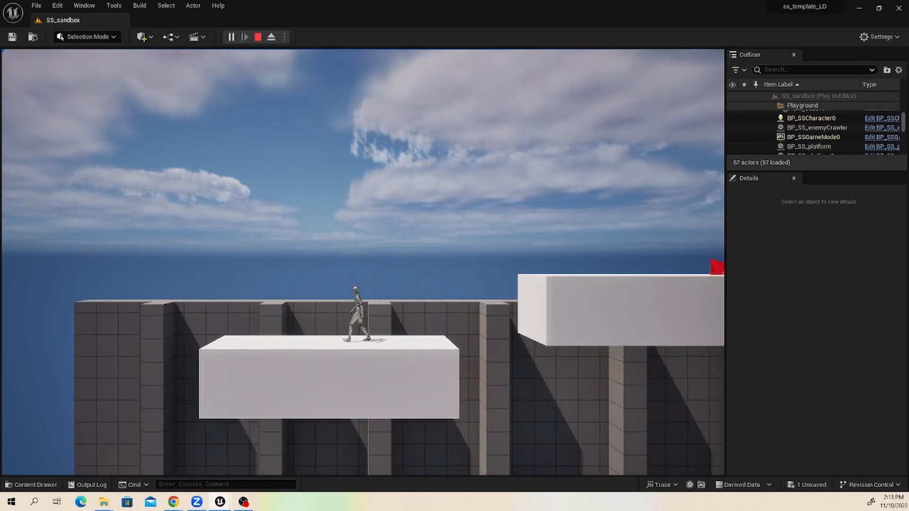
End the play session and close the editor showing the finished sandbox level
key("Escape")
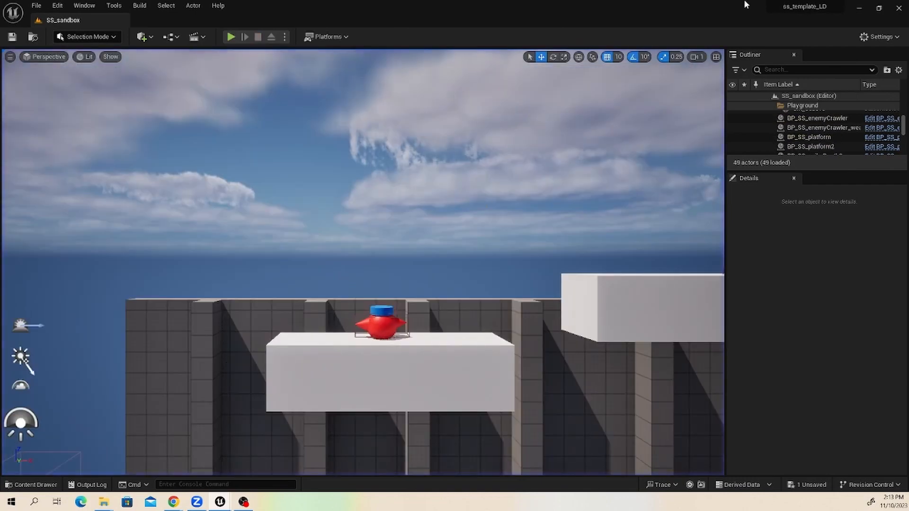
left_click(898, 9)
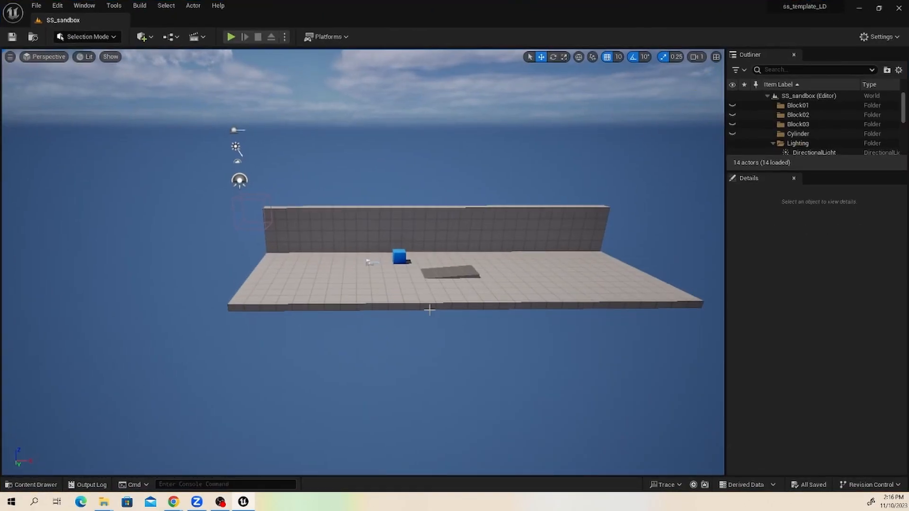
Play-test the starter SS_sandbox level, running the character past the blue cube onto the low ramp
left_click(231, 37)
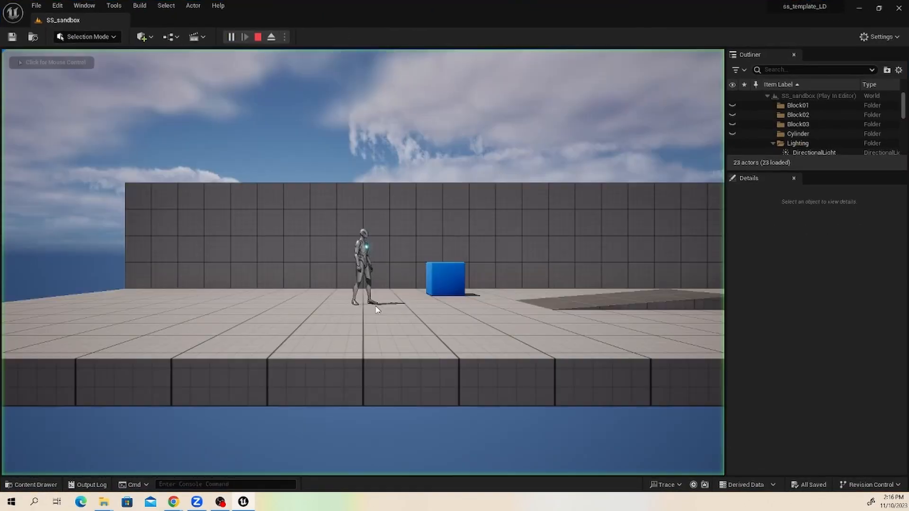
key("a")
key("d")
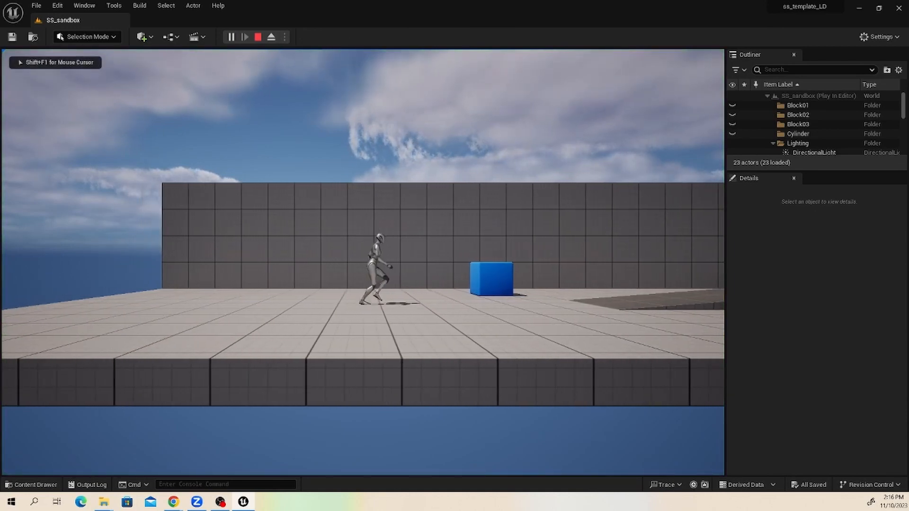
key("w")
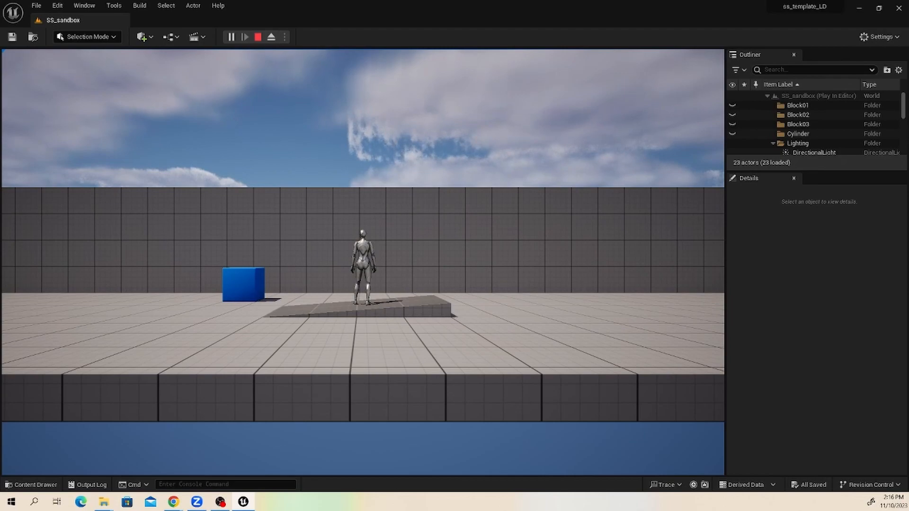
Jump the character back off the low ramp and end the play session
key("a")
key("space")
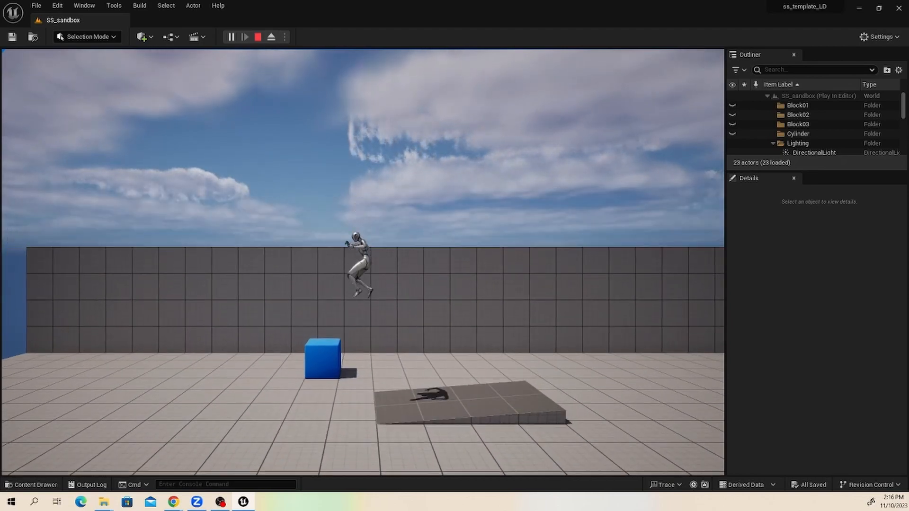
key("Escape")
scroll(445, 209, "down", 3)
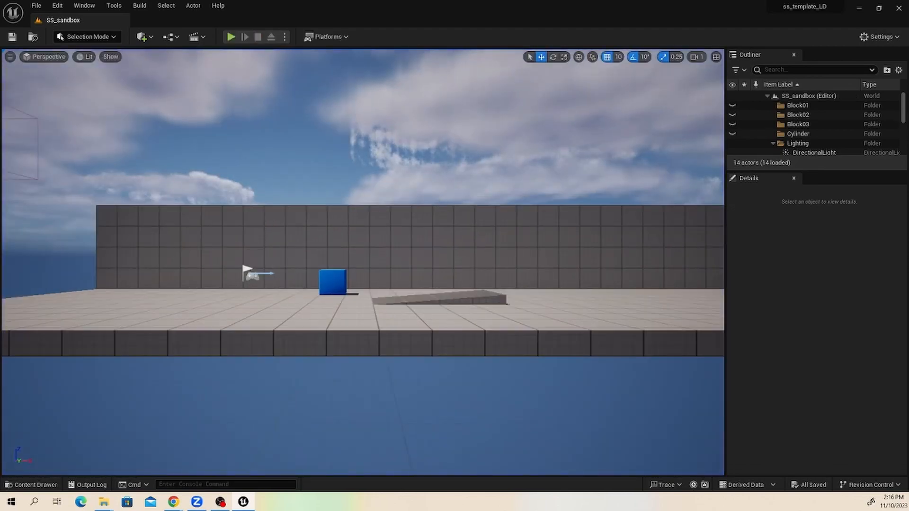
right_click_drag(444, 209, 438, 258)
scroll(490, 211, "up", 1)
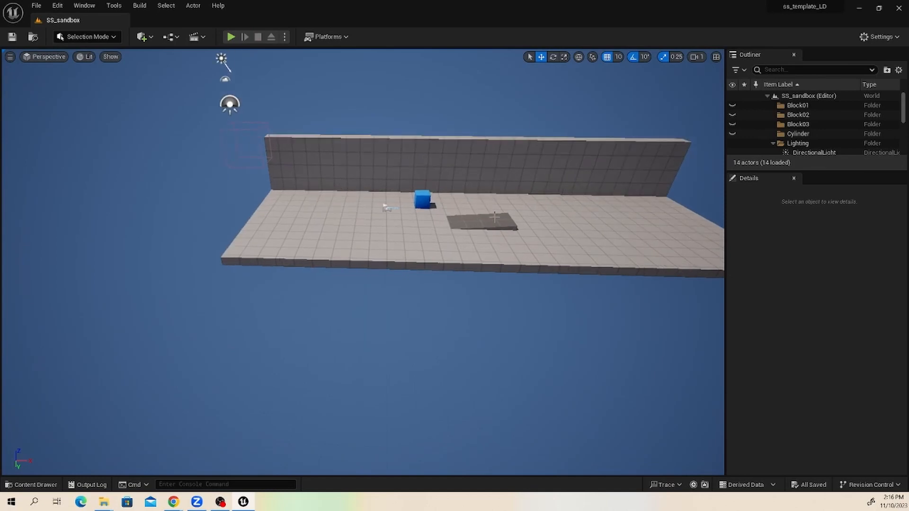
Reposition the blue cube on the floor at X 1150, Y -210
left_click(494, 217)
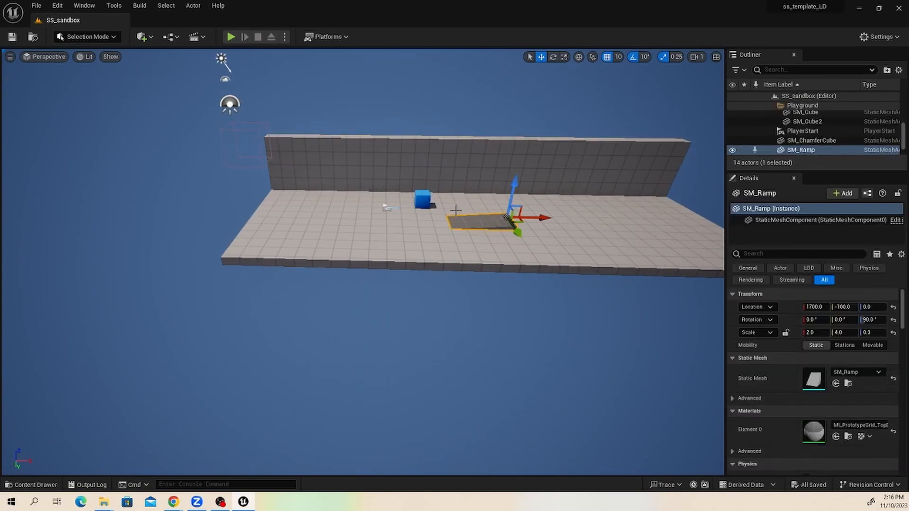
scroll(466, 197, "down", 1)
right_click_drag(490, 177, 387, 202)
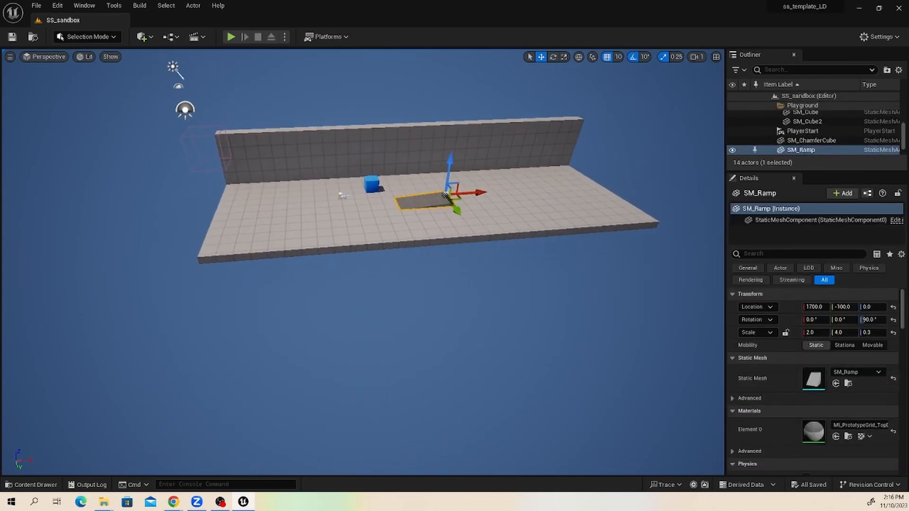
left_click(373, 186)
right_click_drag(419, 312, 436, 271)
scroll(434, 208, "up", 1)
scroll(430, 272, "up", 1)
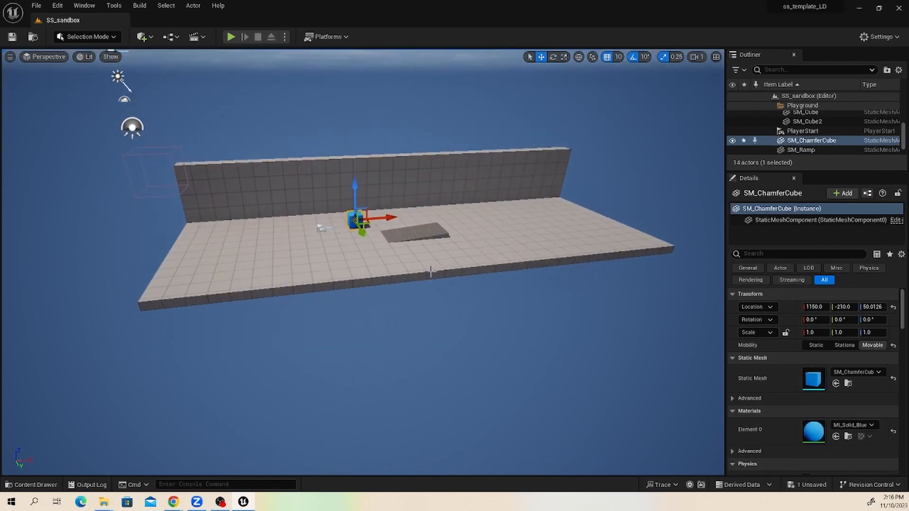
Scale the ramp's height to 1.5 and move it towards the player start, to about X 1420
left_click(432, 228)
key("r")
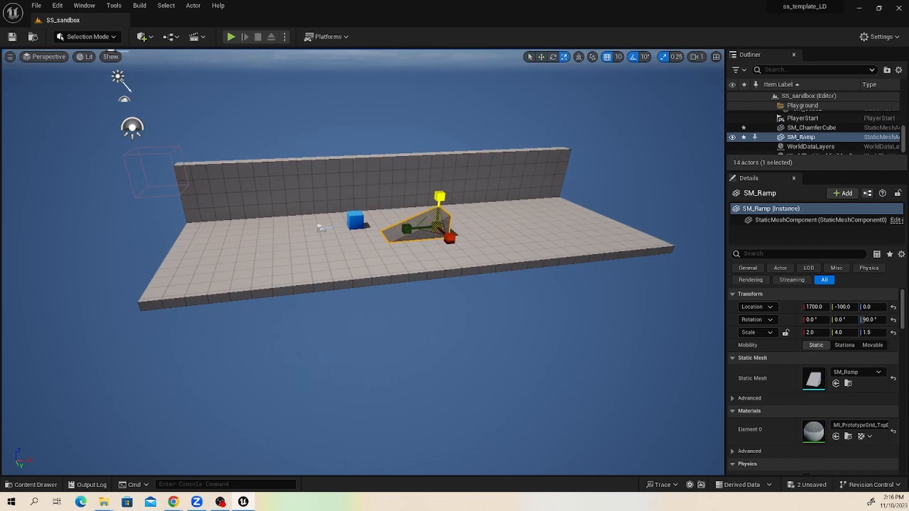
key("w")
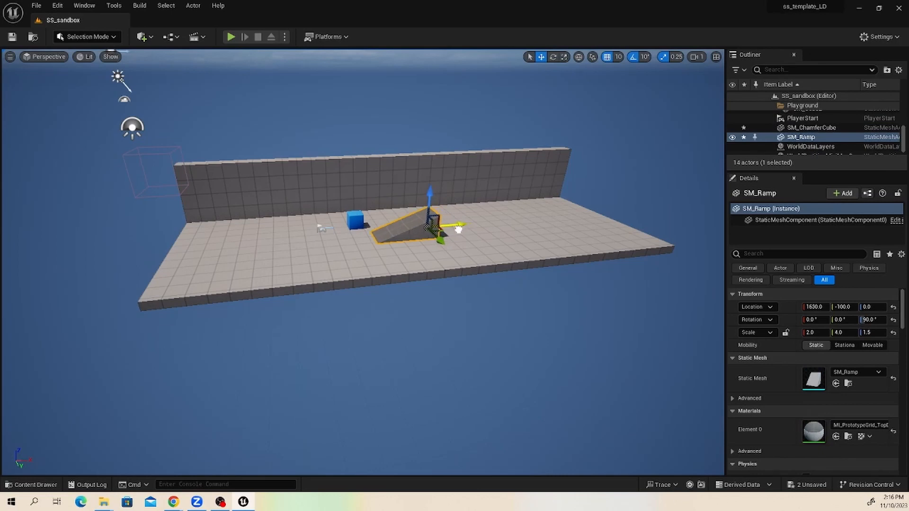
left_click_drag(456, 230, 428, 243)
key("f")
scroll(468, 259, "down", 3)
left_click_drag(475, 260, 464, 263, "alt")
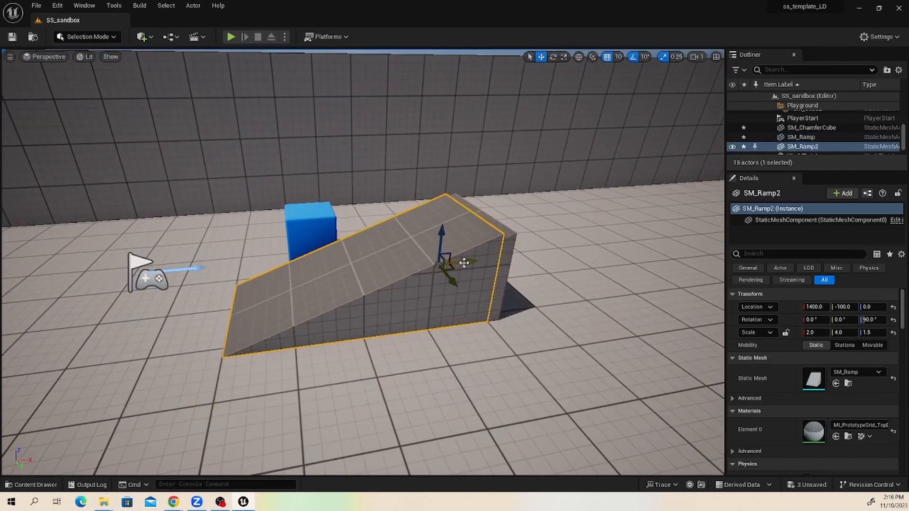
scroll(464, 262, "down", 3)
left_click(470, 257)
scroll(469, 257, "down", 3)
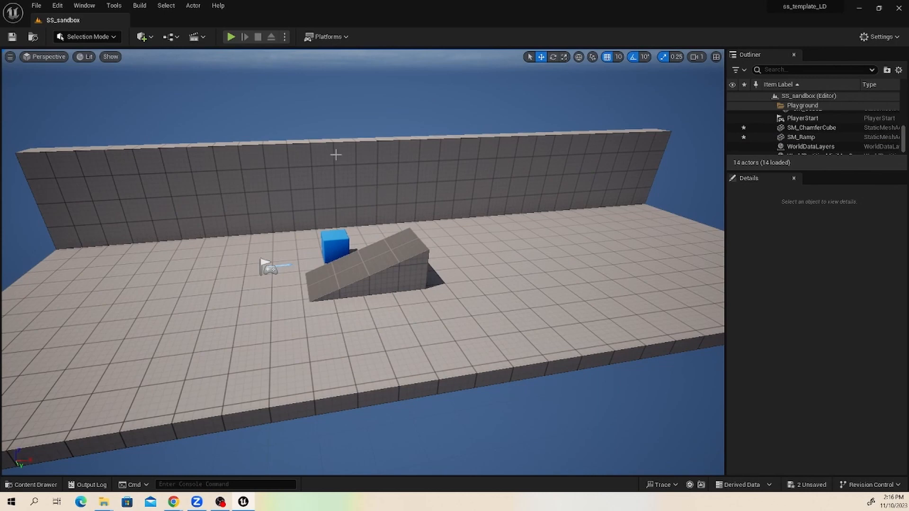
Add a Cube shape to the level and move it behind the ramp's high end, to X 1510, Y -40, Z 50
left_click(142, 37)
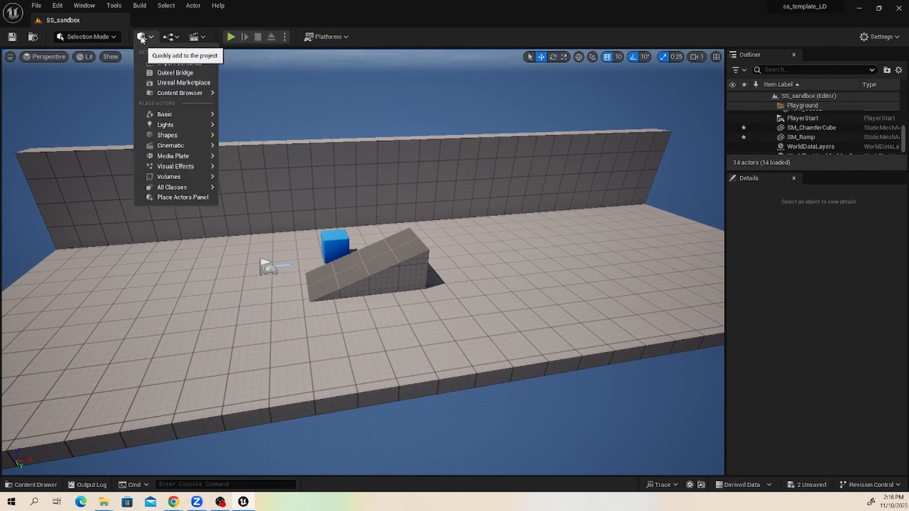
mouse_move(180, 114)
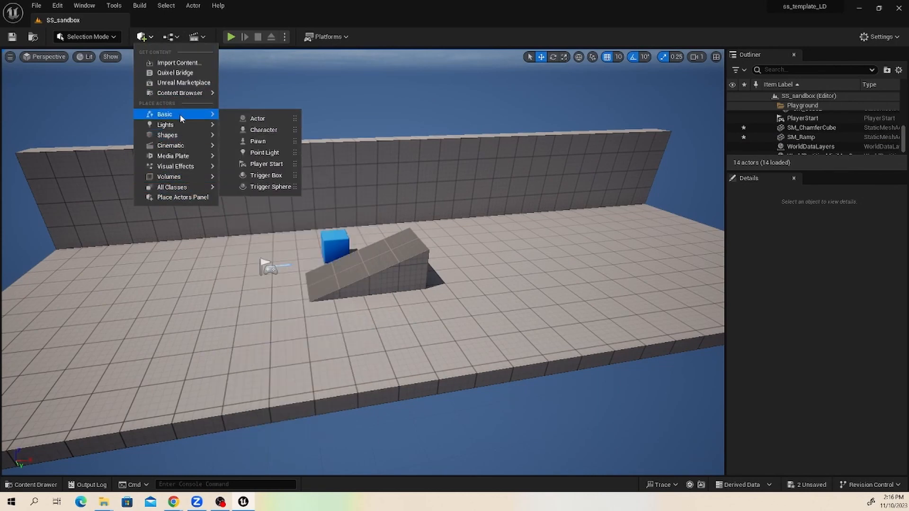
mouse_move(189, 136)
left_click_drag(280, 136, 257, 142)
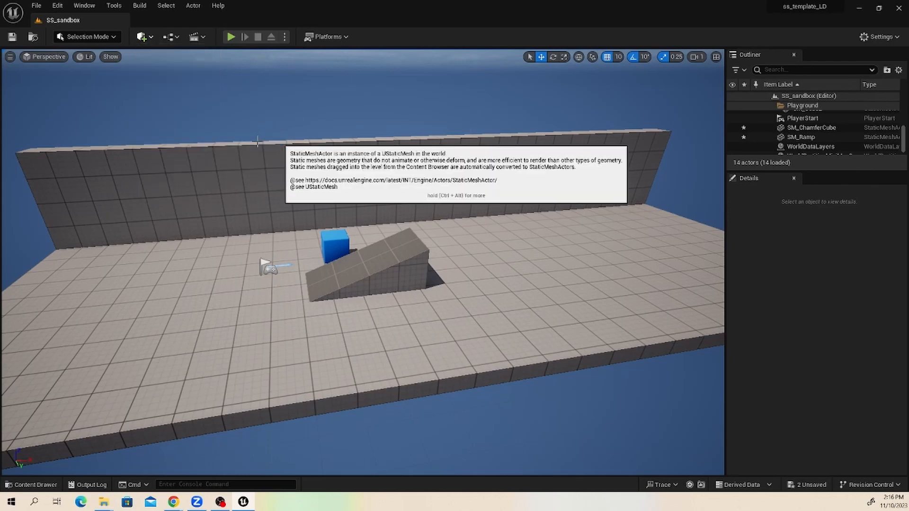
scroll(392, 273, "down", 3)
left_click_drag(393, 273, 374, 304, "alt")
left_click(374, 243)
left_click(377, 263)
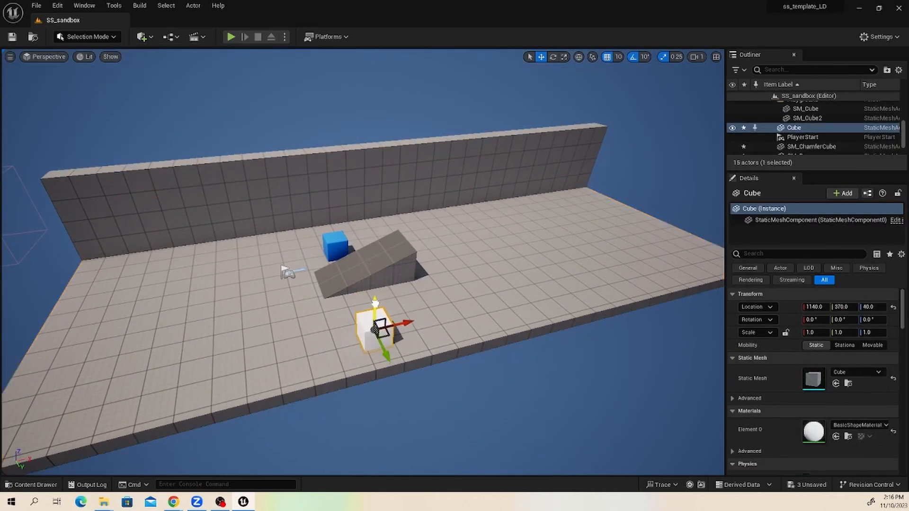
left_click_drag(385, 342, 454, 248)
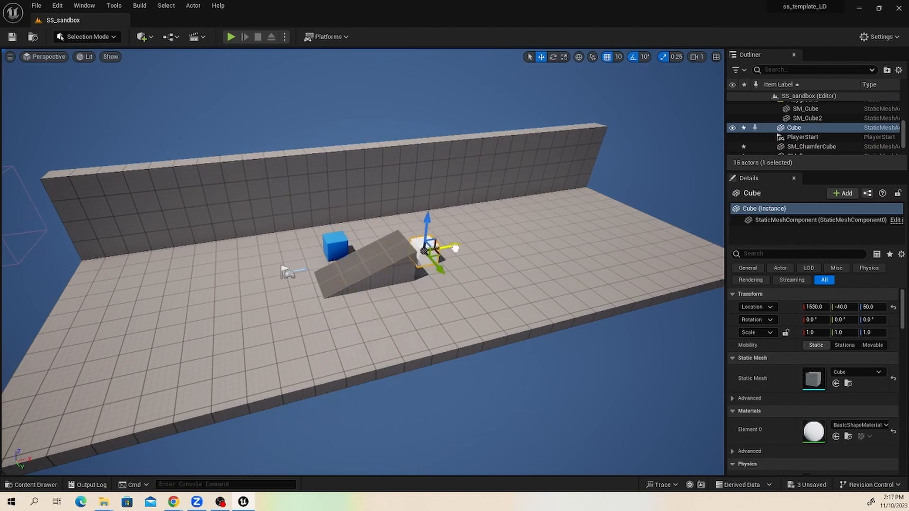
key("f")
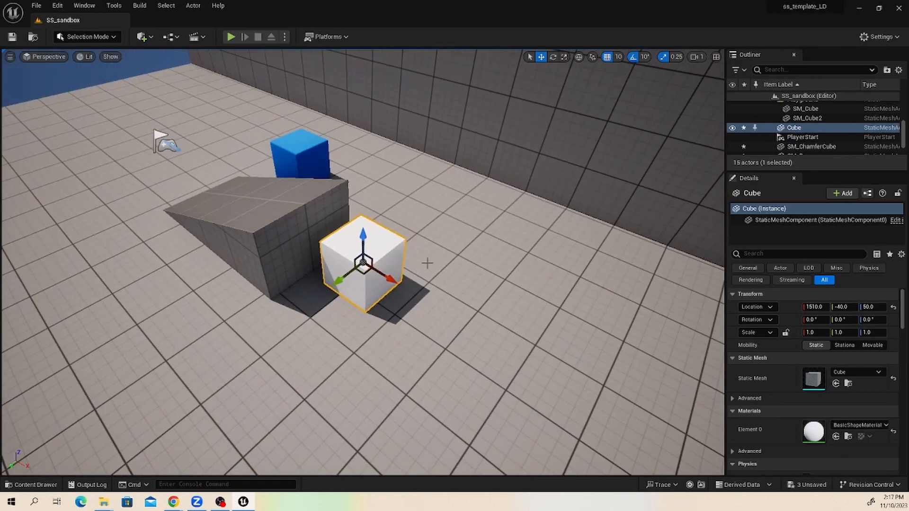
left_click_drag(398, 261, 369, 266, "alt")
key("ctrl+z")
left_click_drag(369, 266, 352, 275, "alt")
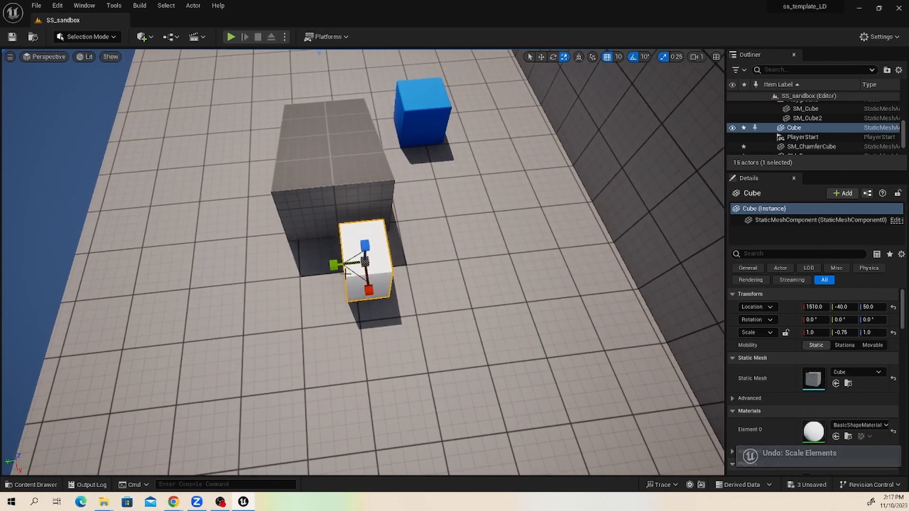
key("ctrl+z")
key("f")
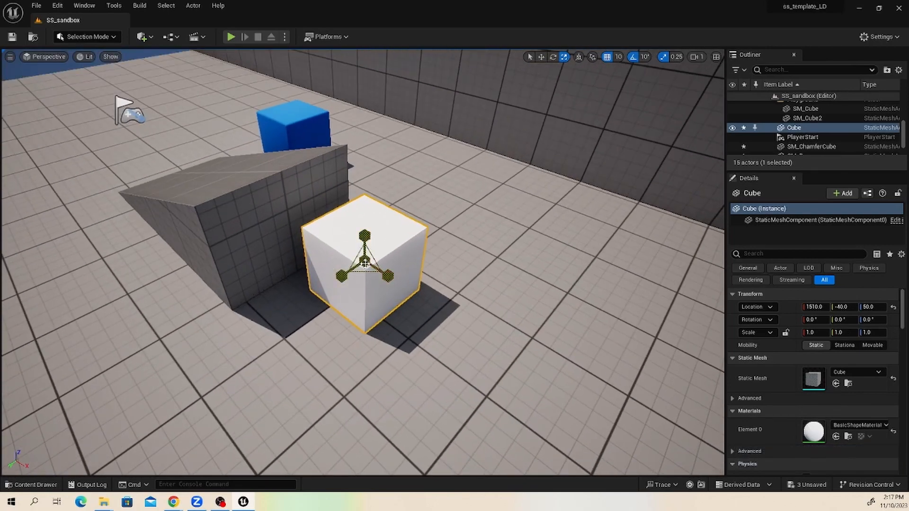
Scale the white cube uniformly to 1.75 and raise it to Z 60
left_click_drag(365, 262, 392, 244)
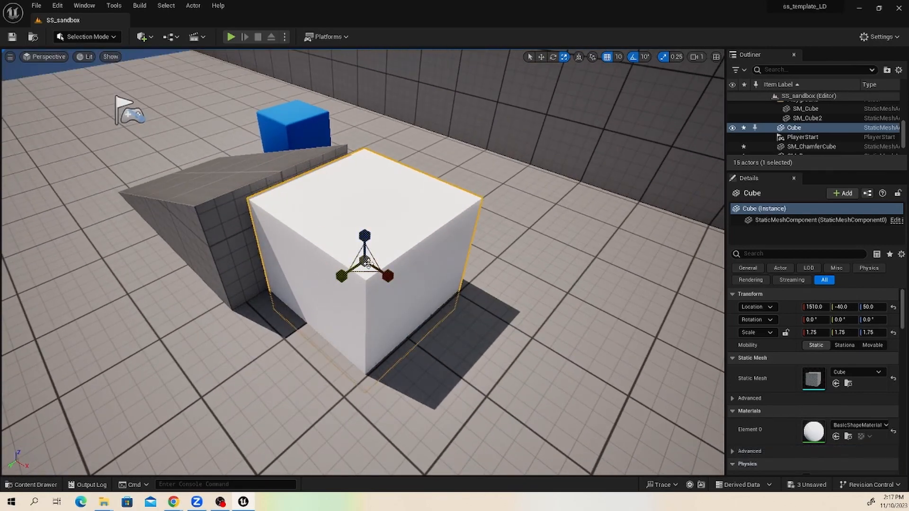
key("w")
scroll(318, 274, "down", 4)
left_click_drag(292, 291, 364, 223, "alt")
key("e")
key("r")
key("w")
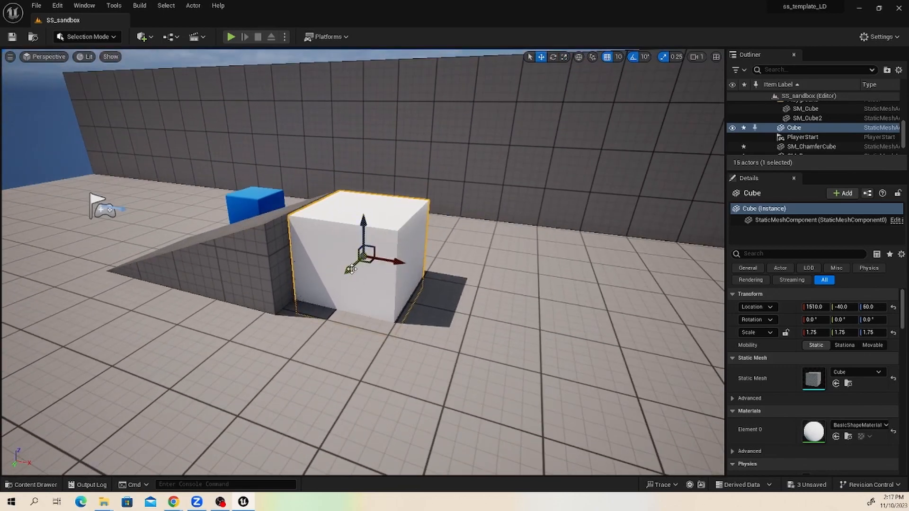
Align the white cube with the ramp at Y 0, Z 50 and scale it uniformly to 2
left_click_drag(351, 269, 374, 322)
left_click_drag(338, 233, 402, 300, "alt")
key("e")
key("r")
key("w")
left_click_drag(466, 317, 362, 245, "alt")
scroll(447, 291, "down", 3)
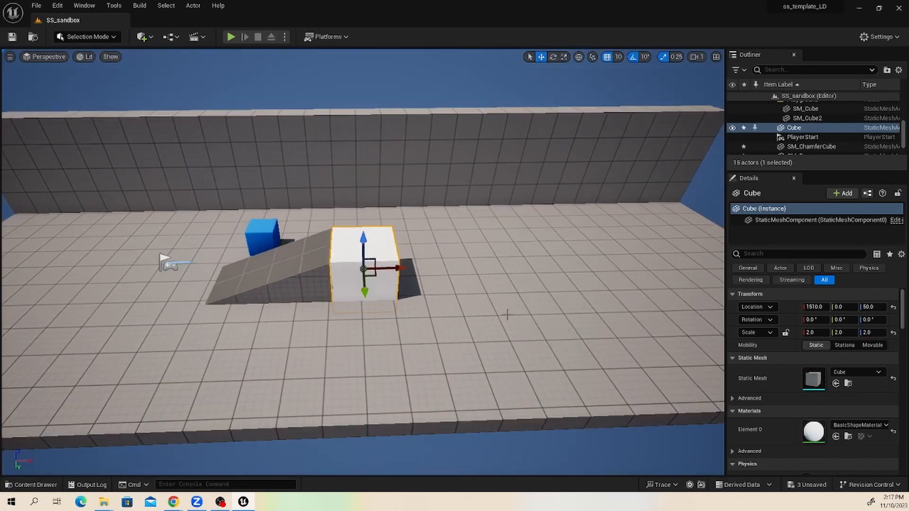
Duplicate the white cube farther along the floor, placing the copy at X 2300, Y 10
left_click(307, 254)
scroll(372, 251, "down", 4)
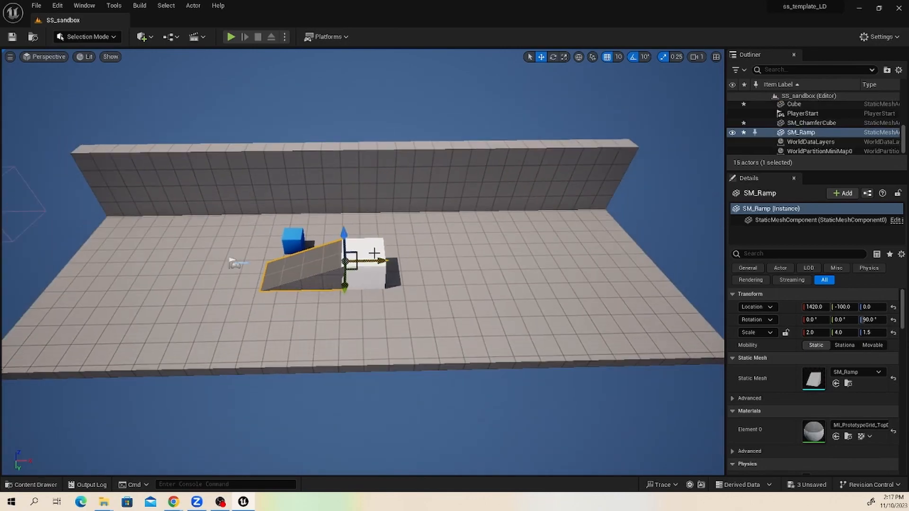
left_click(381, 258)
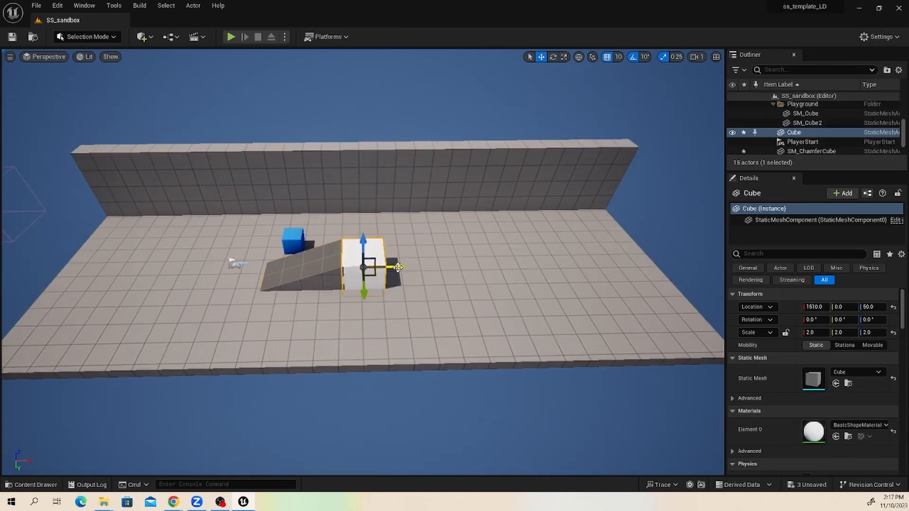
left_click_drag(398, 268, 566, 251, "alt")
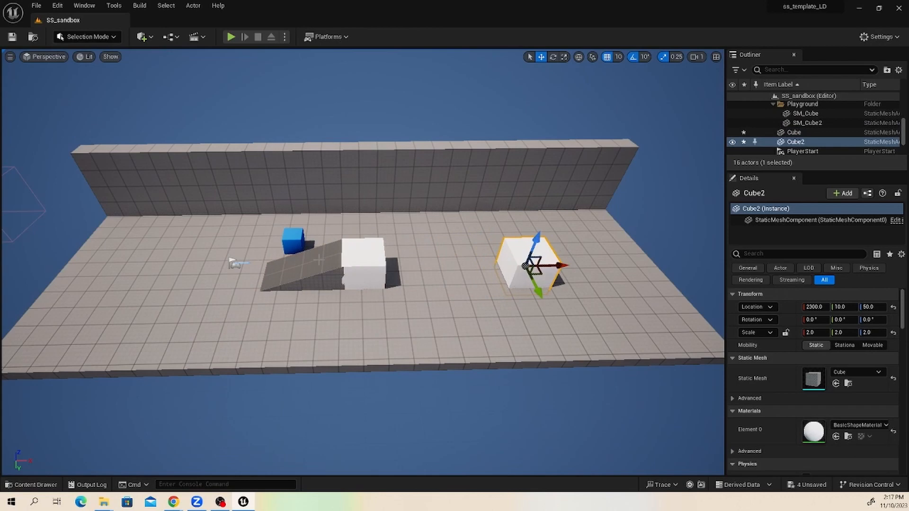
left_click(288, 269)
left_click(533, 251)
left_click_drag(496, 263, 490, 216, "alt")
right_click_drag(361, 250, 363, 250, "alt")
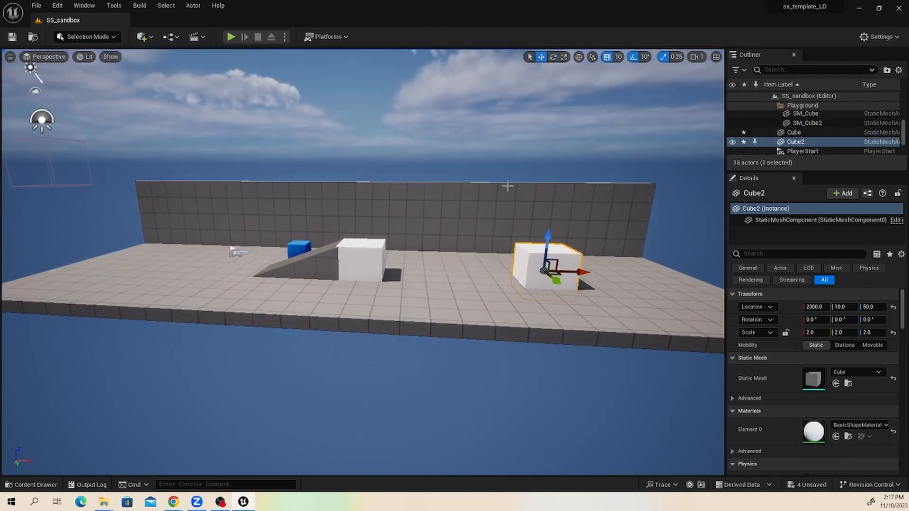
Move the back wall closer to the play area, to Y -520
left_click_drag(507, 186, 505, 230, "alt")
left_click(338, 161)
left_click_drag(337, 161, 331, 178, "alt")
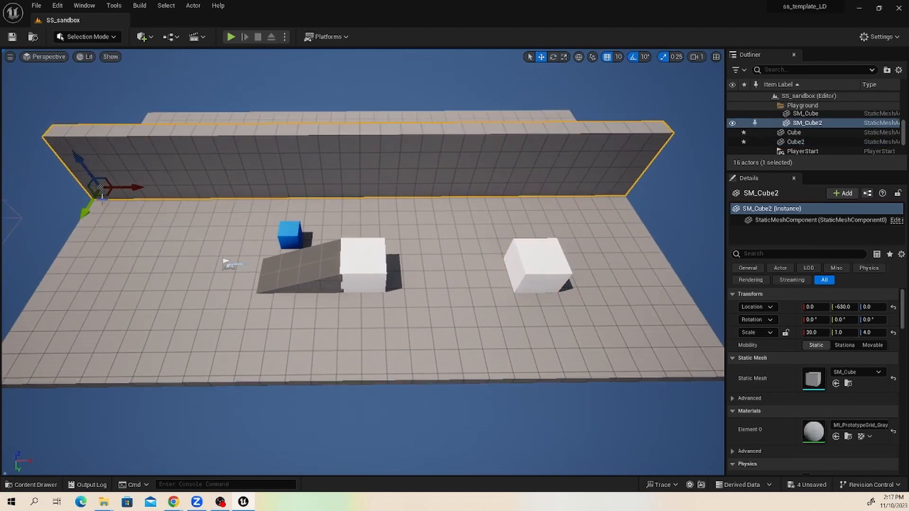
left_click_drag(83, 213, 96, 229)
left_click_drag(161, 221, 248, 232, "alt")
Scale the back wall's height to 9.5
key("space")
key("space")
left_click_drag(37, 251, 35, 149)
scroll(304, 388, "down", 1)
scroll(202, 192, "up", 2)
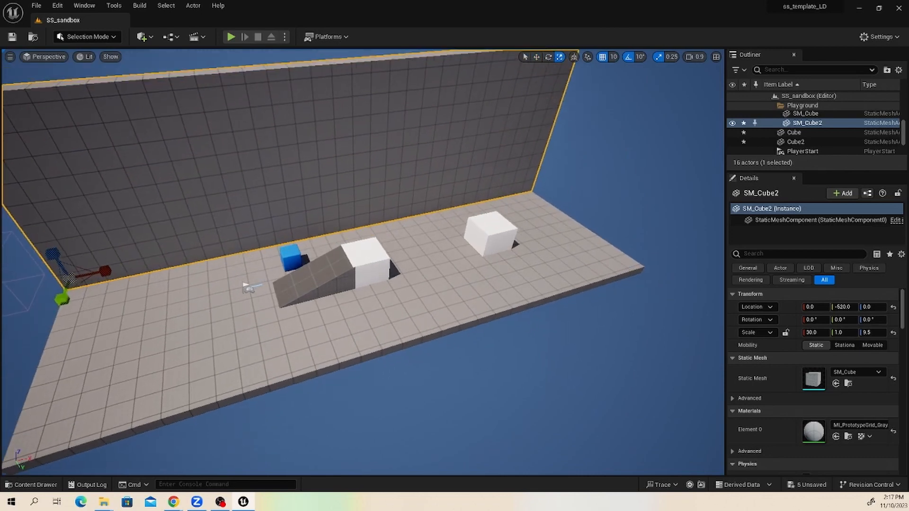
Duplicate the back wall, move the copy forward to X 10, Y -430, and scale its X to 1 as a pillar
key("q")
key("w")
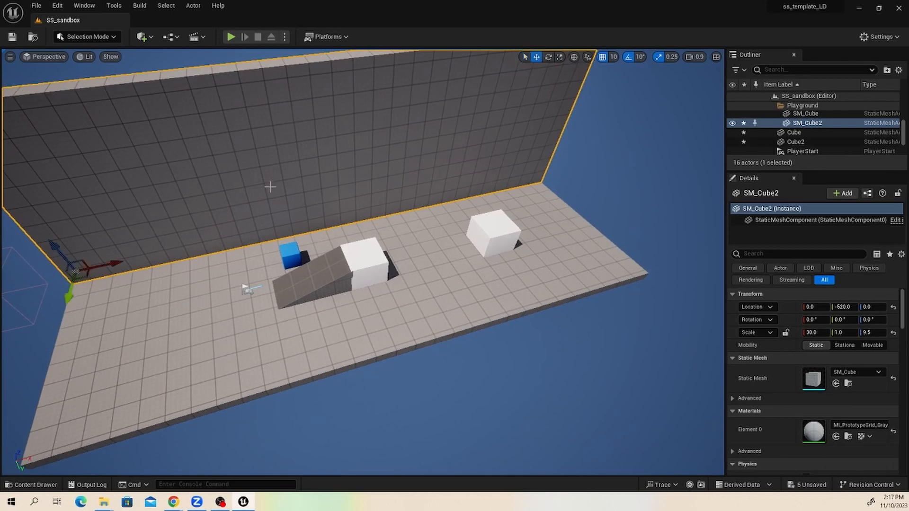
scroll(103, 304, "down", 1)
key("ctrl+d")
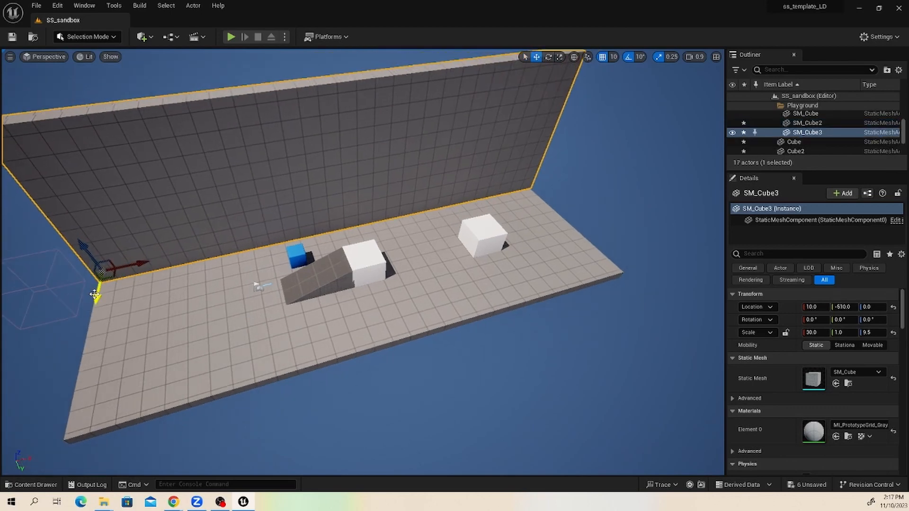
left_click_drag(95, 295, 92, 313)
key("r")
left_click_drag(134, 279, 94, 309)
key("w")
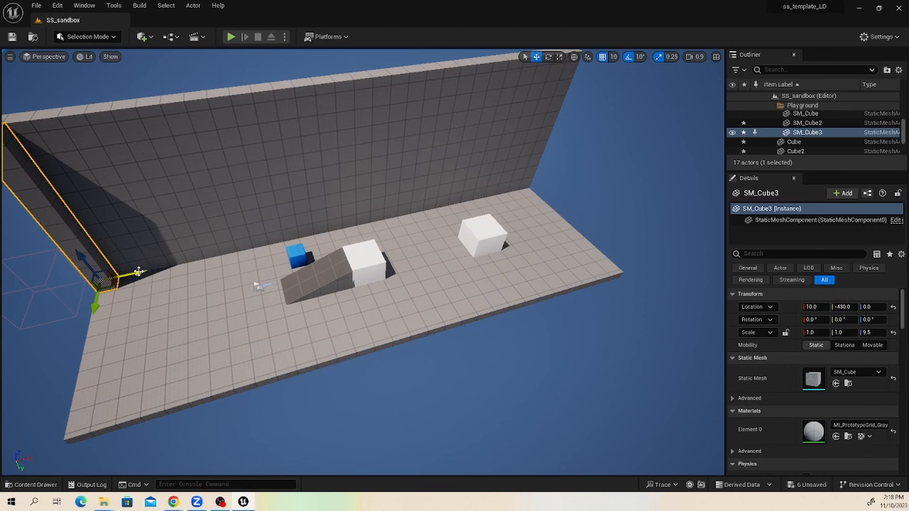
Copy the pillar along the back wall, once singly and twice in pairs, to make a spaced row of six
left_click_drag(138, 270, 216, 258, "alt")
left_click(96, 265, "ctrl")
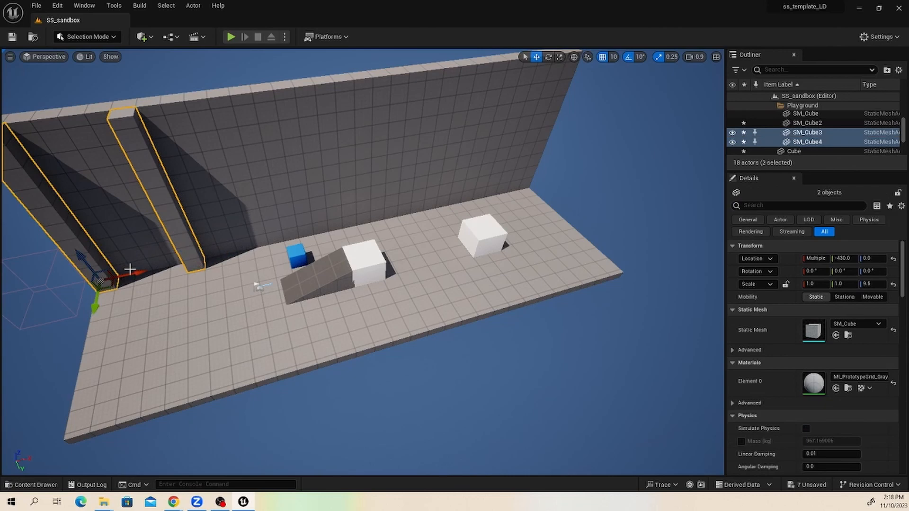
left_click_drag(138, 273, 379, 242, "alt")
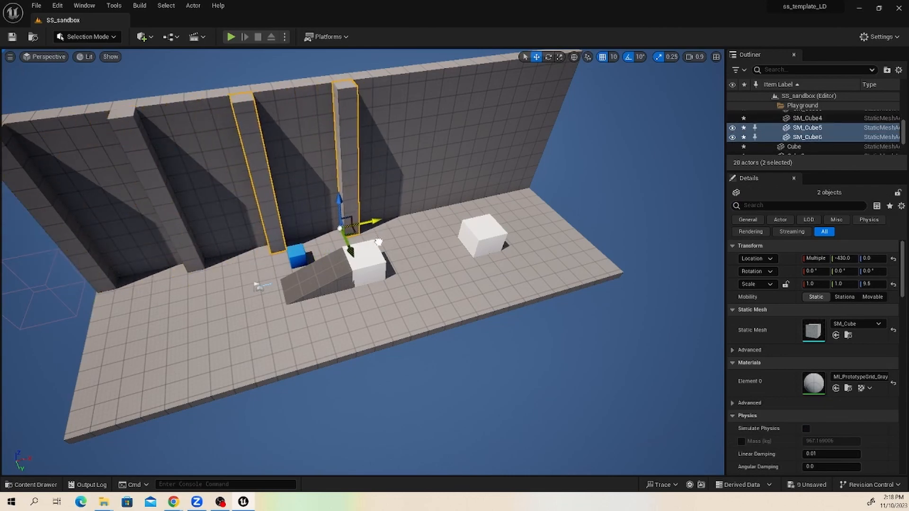
left_click_drag(375, 217, 508, 199, "alt")
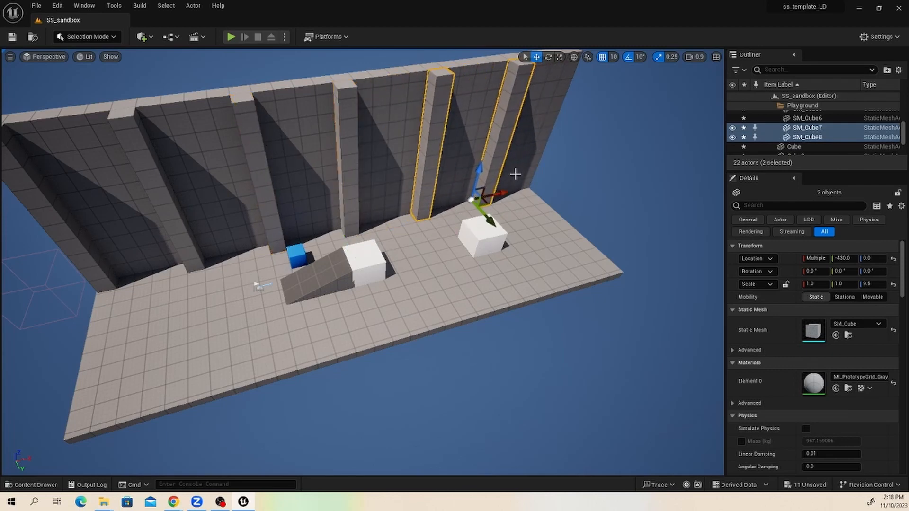
scroll(540, 213, "down", 3)
left_click_drag(583, 209, 542, 219, "alt")
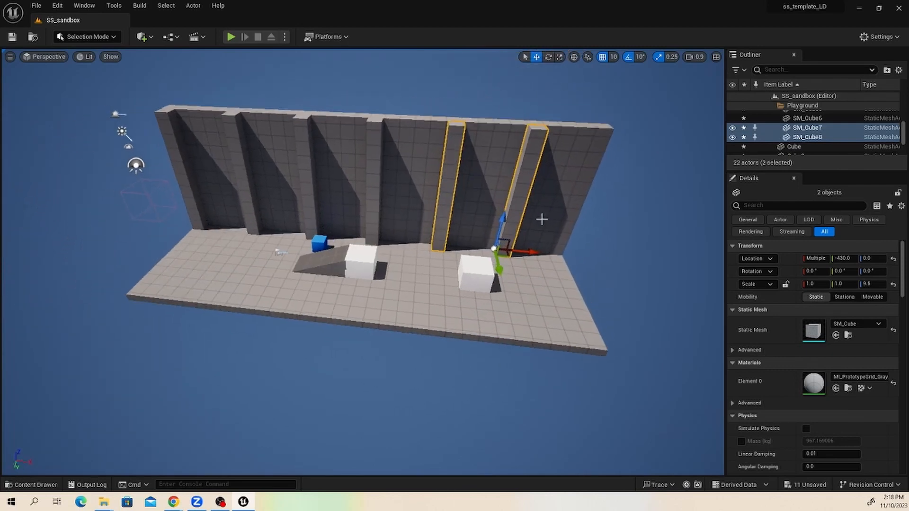
Select the back wall with all six pillars and duplicate them along X to extend the wall from its far end
scroll(542, 219, "down", 3)
left_click_drag(542, 169, 542, 175, "alt")
left_click(530, 169)
left_click(515, 157, "ctrl")
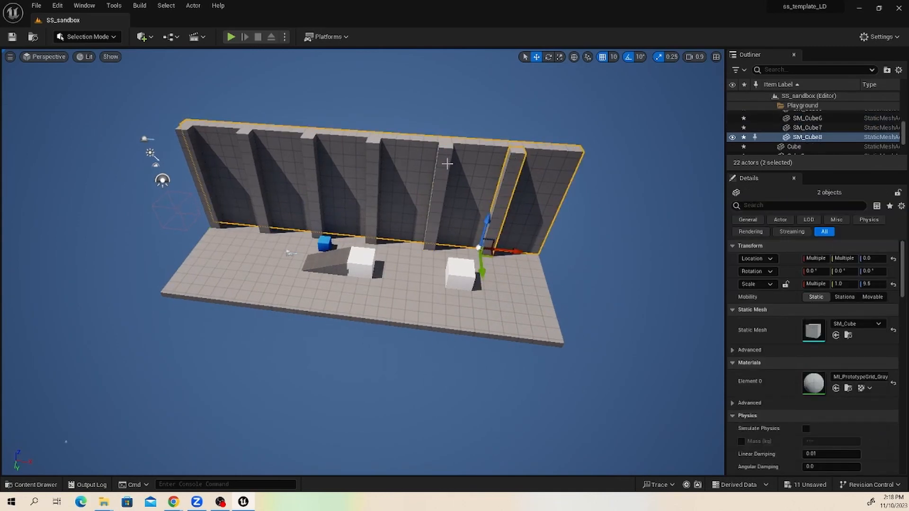
left_click(446, 164, "ctrl")
left_click(375, 162, "ctrl")
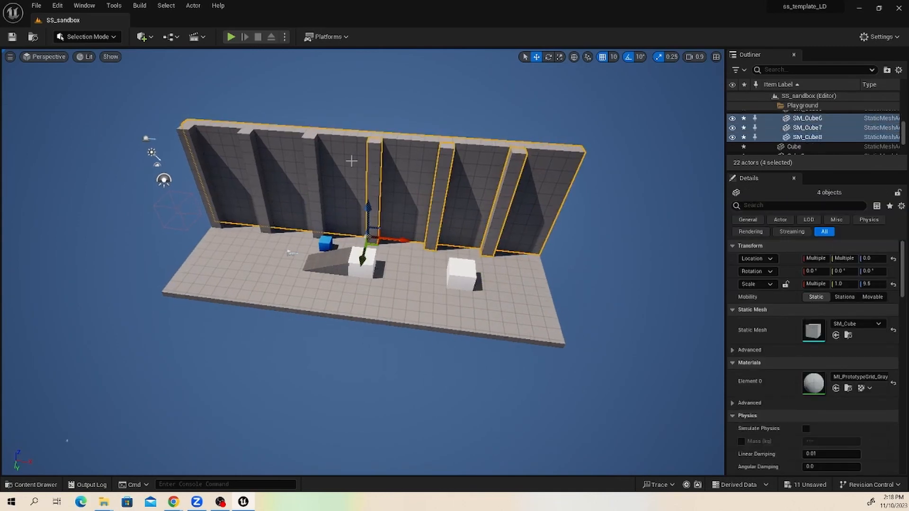
left_click(306, 158, "ctrl")
left_click(247, 148, "ctrl")
left_click(186, 134, "ctrl")
scroll(228, 163, "down", 2)
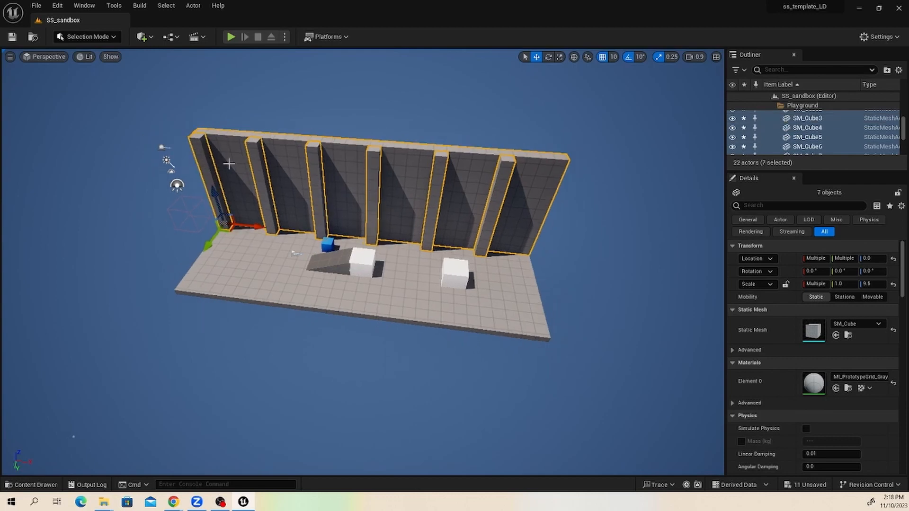
left_click_drag(262, 228, 800, 243, "alt")
left_click_drag(623, 260, 569, 255, "alt")
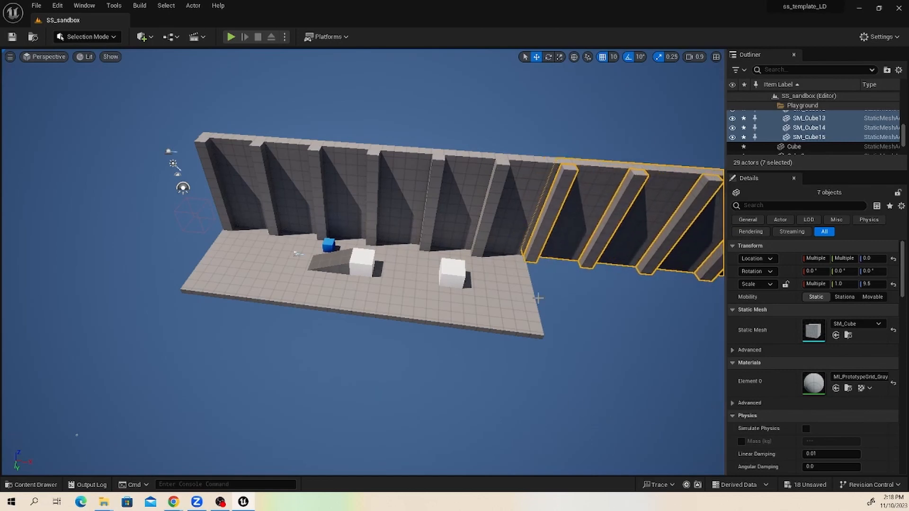
Duplicate the floor along X under the extended wall and bring both floor pieces forward to Y -560
left_click(515, 296)
scroll(419, 287, "down", 3)
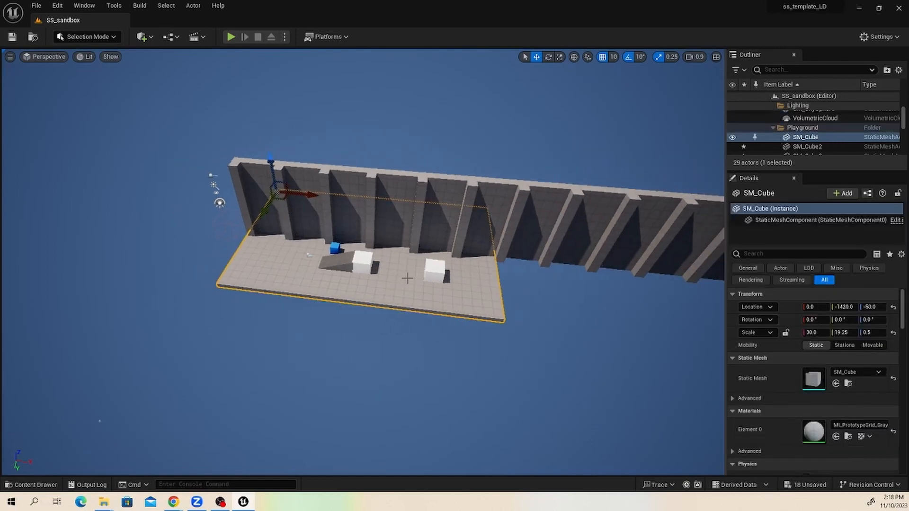
left_click_drag(263, 216, 526, 270)
left_click(355, 348)
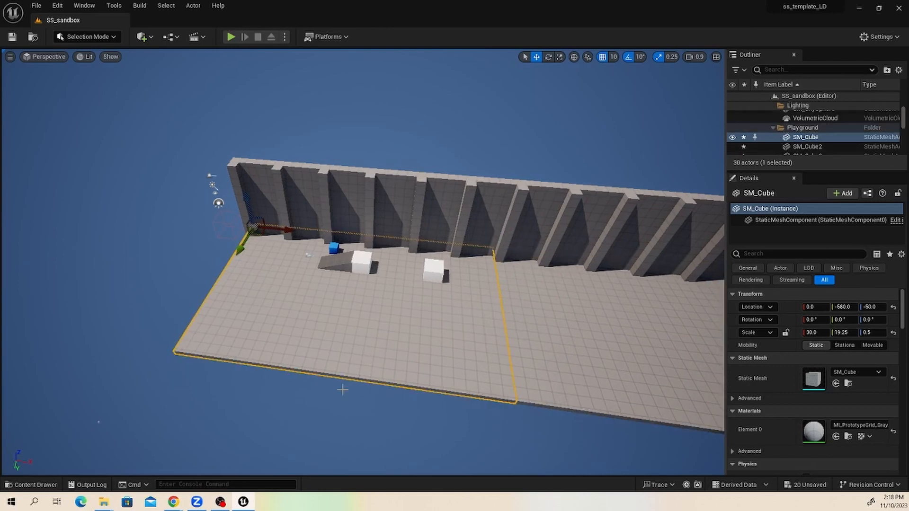
left_click(332, 386)
Play-test the level by running up the ramp and jumping across to the second white block, and end the session
left_click(231, 37)
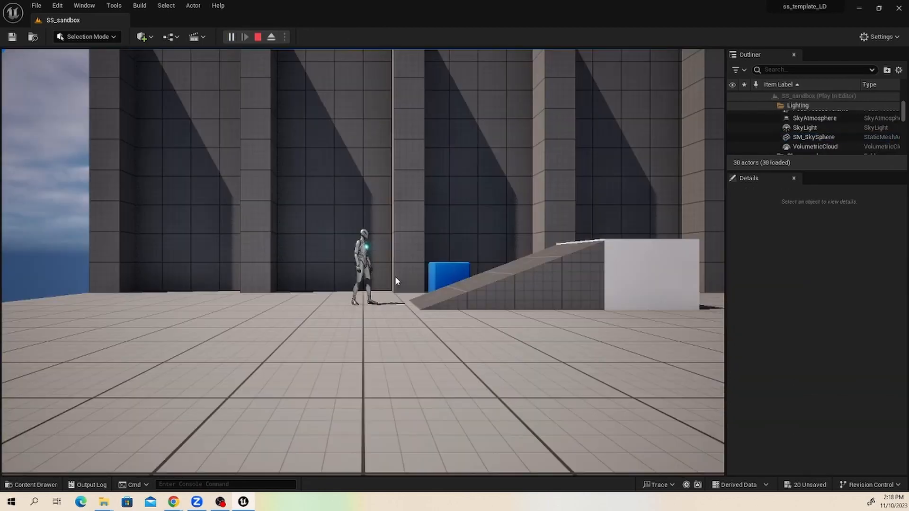
key("d")
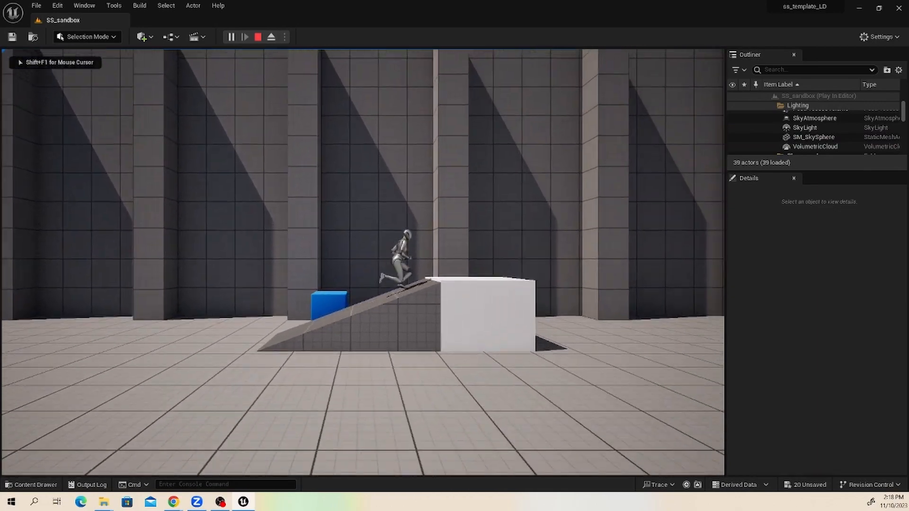
key("a")
key("space")
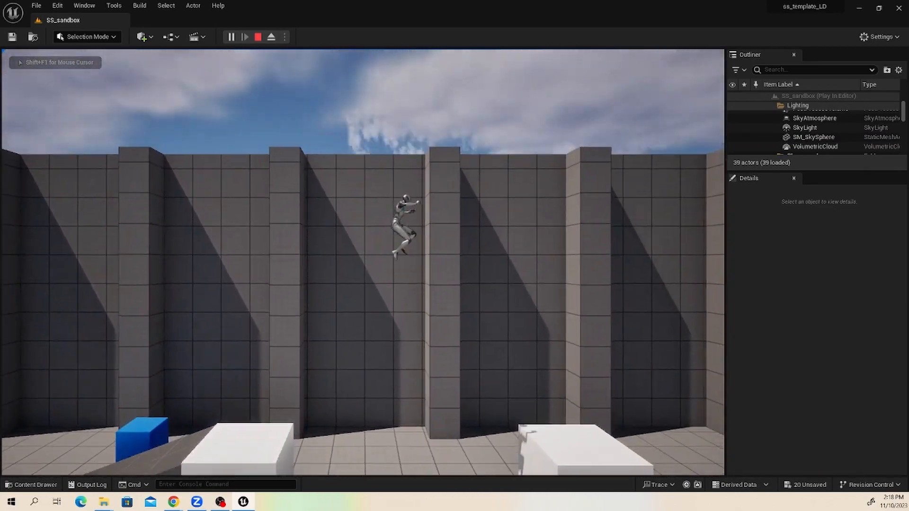
key("a")
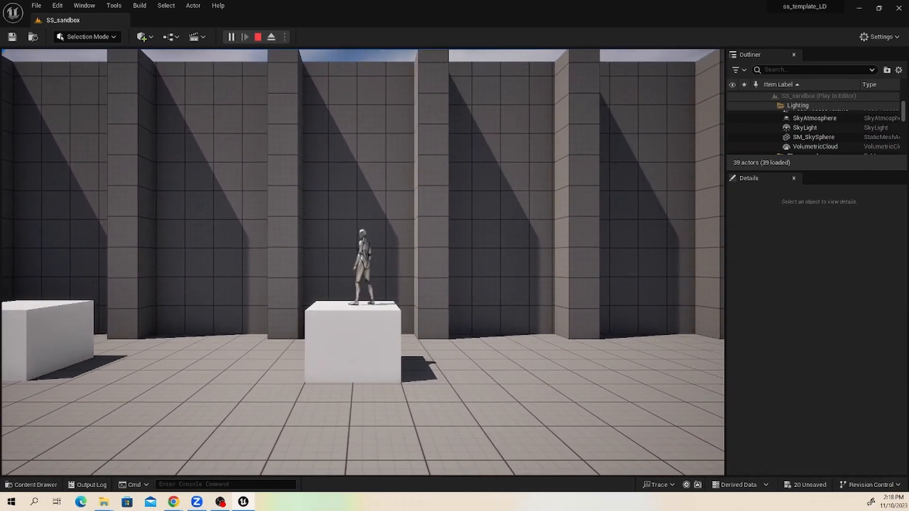
key("Escape")
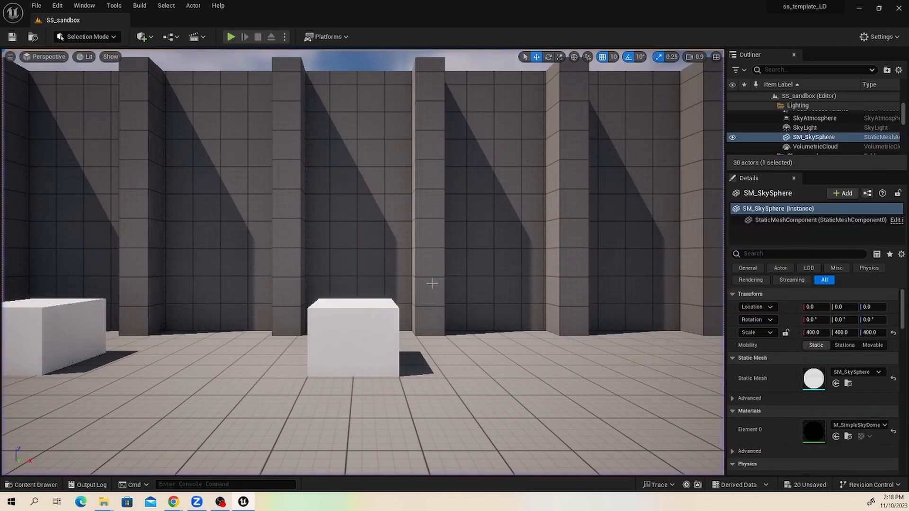
Move the second white block farther from the ramp along X, to 2970
left_click(362, 335)
scroll(365, 332, "down", 2)
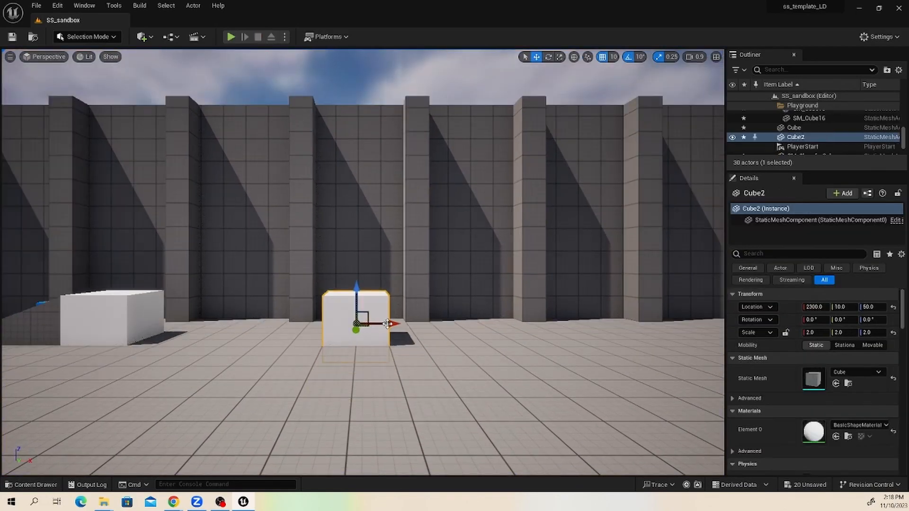
left_click_drag(393, 323, 596, 303)
scroll(597, 304, "down", 2)
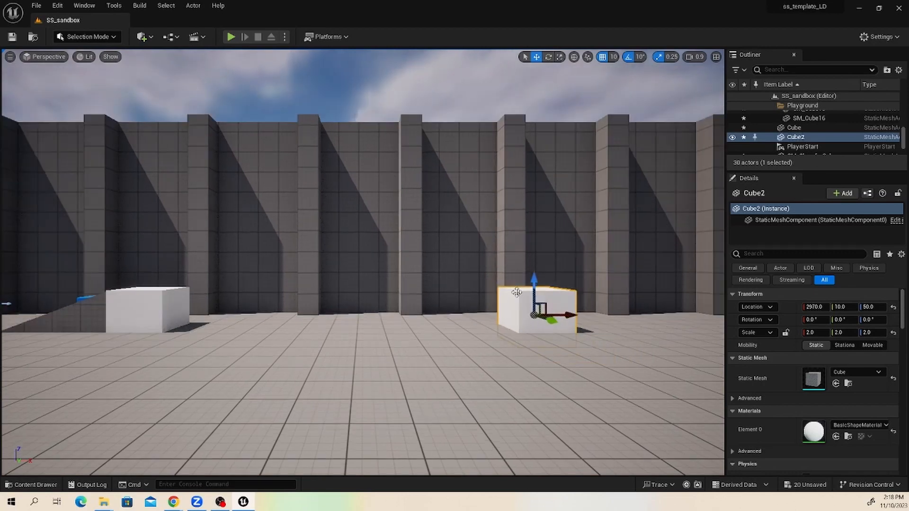
Add a cone shape and place it on the floor just past the ramp's white block, at X 1680, Y 10
mouse_move(359, 225)
right_mouse_down()
mouse_move(356, 256)
mouse_move(359, 225)
right_mouse_up()
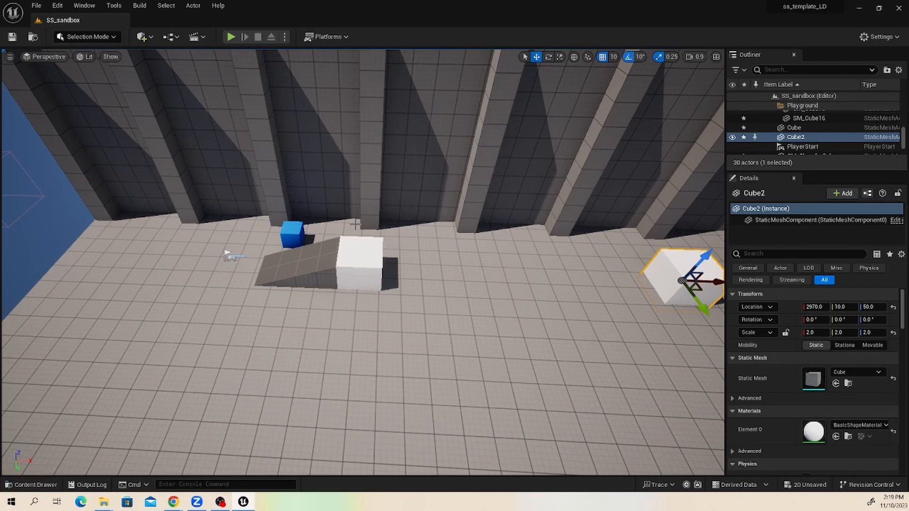
scroll(380, 209, "down", 2)
mouse_move(365, 216)
right_mouse_down()
mouse_move(379, 189)
mouse_move(372, 217)
right_mouse_up()
scroll(416, 300, "up", 4)
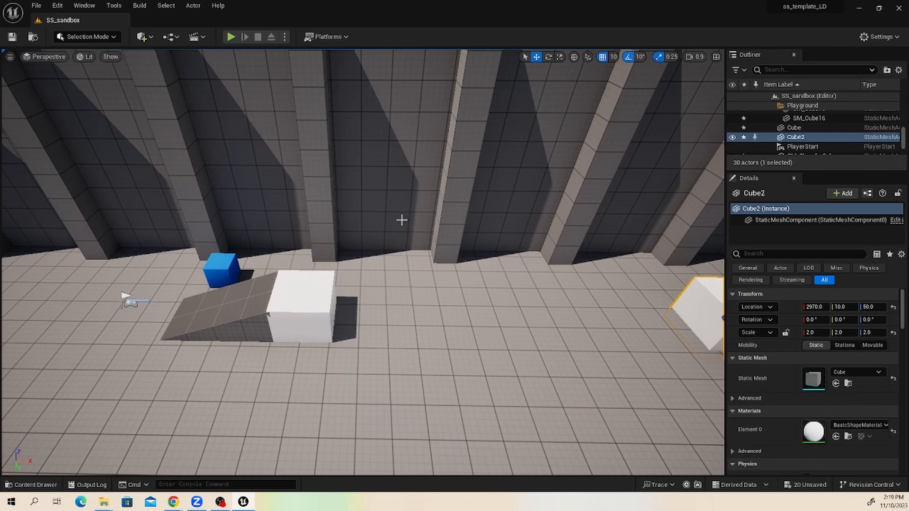
right_click_drag(335, 251, 348, 246)
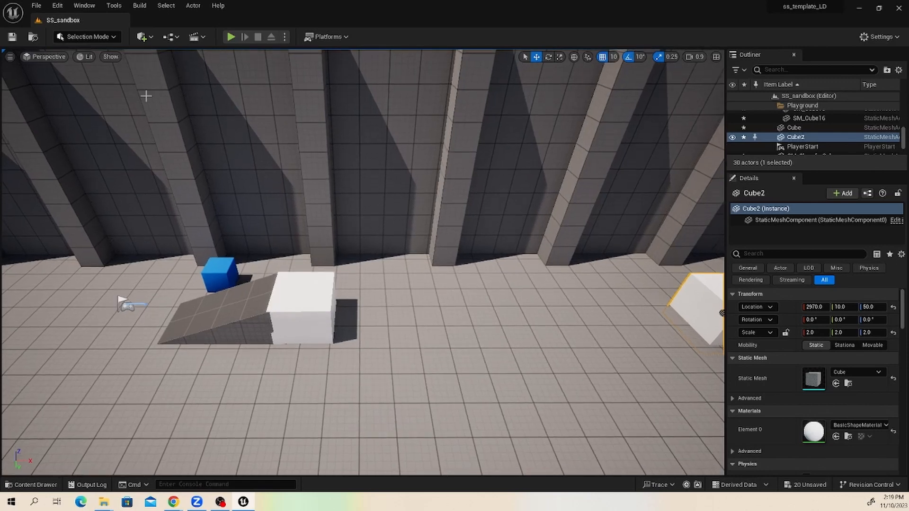
left_click(142, 37)
mouse_move(174, 125)
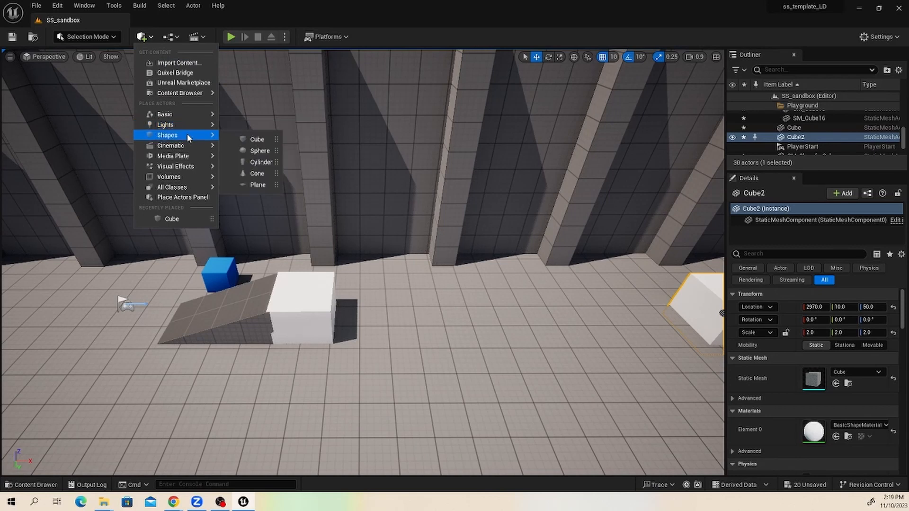
left_click(258, 173)
left_click_drag(363, 234, 363, 345)
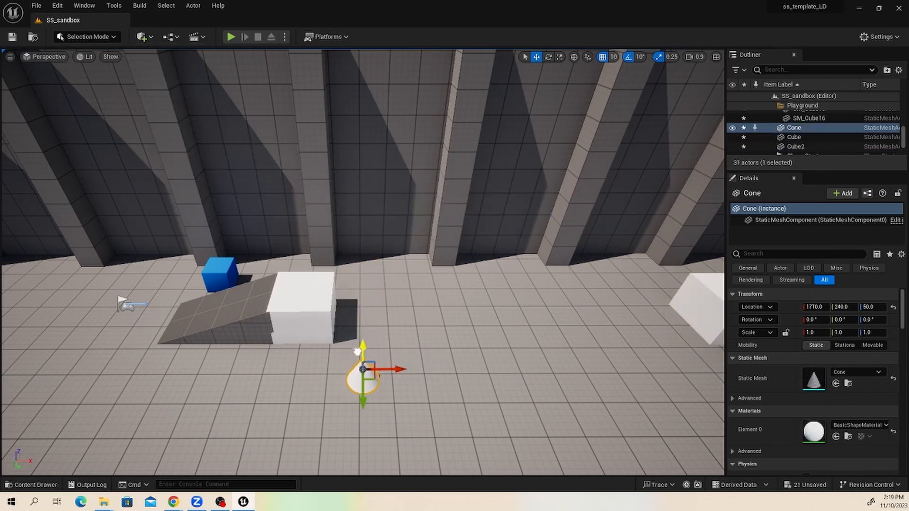
left_click_drag(367, 391, 391, 318)
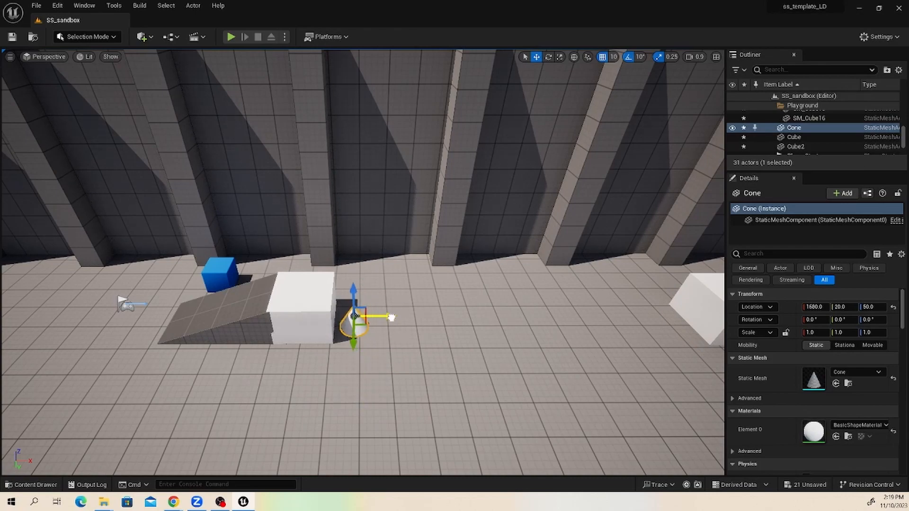
key("f")
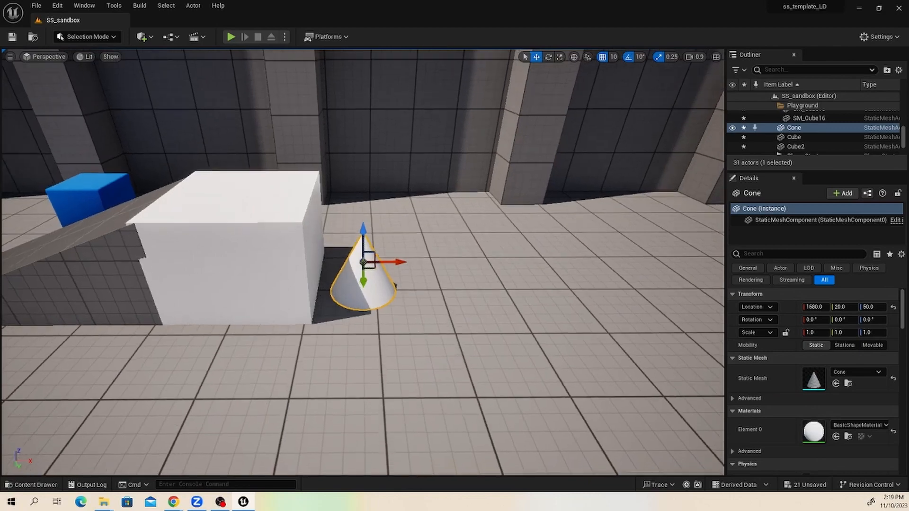
left_click_drag(410, 262, 242, 262, "alt")
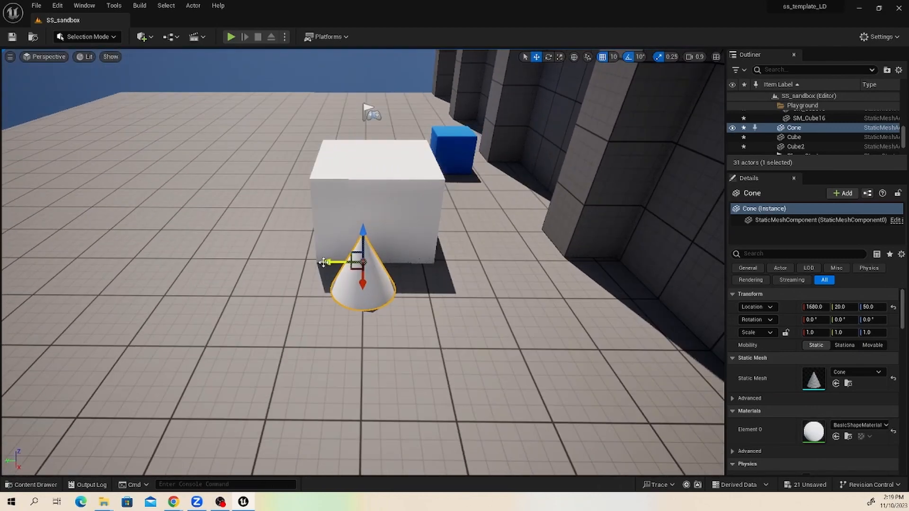
left_click_drag(324, 262, 452, 273)
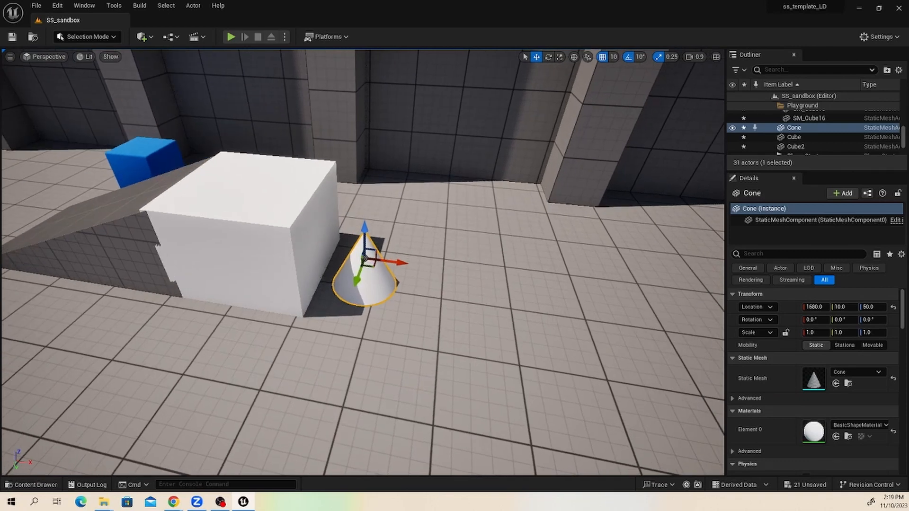
Duplicate the cone twice along X to make a row of three spikes, with the last one at X 1900
left_click_drag(401, 262, 560, 287, "alt")
scroll(456, 325, "down", 4)
left_click_drag(456, 325, 457, 286, "alt")
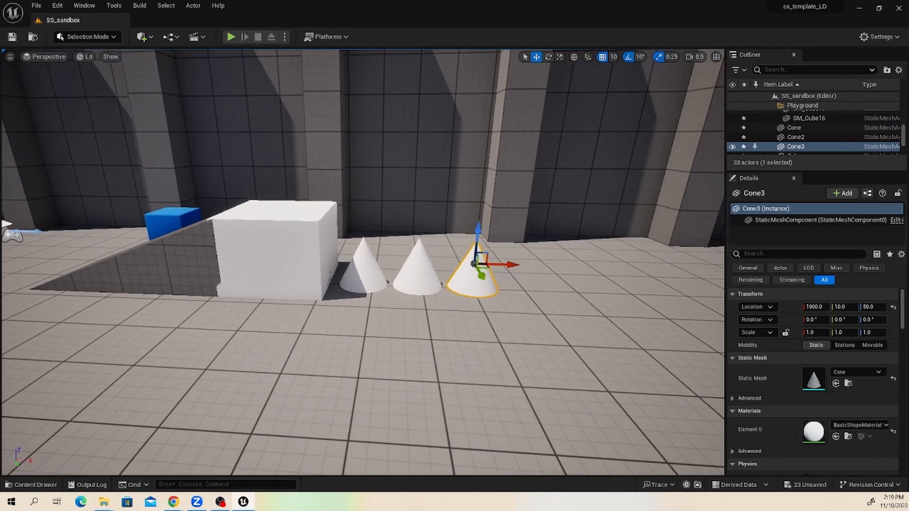
left_click_drag(440, 320, 440, 328, "alt")
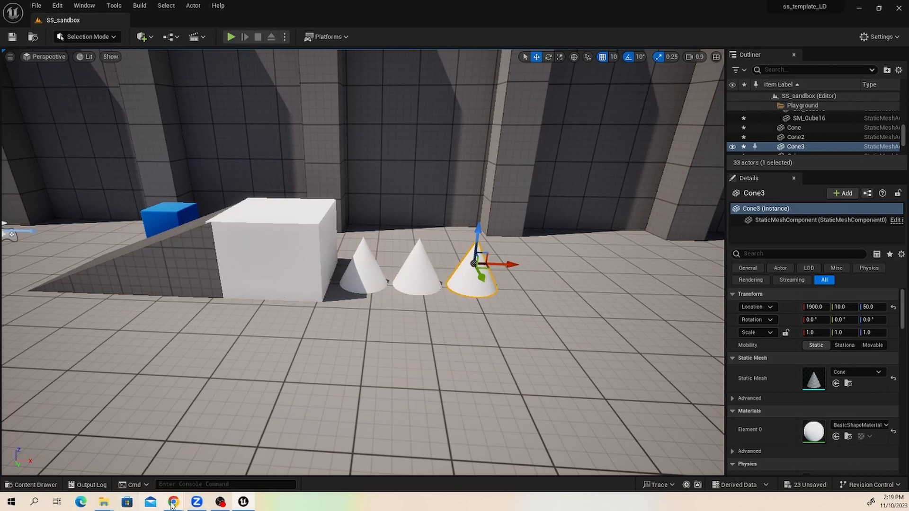
Create a new material named Mat_SS_red in the SSGame folder
mouse_move(178, 506)
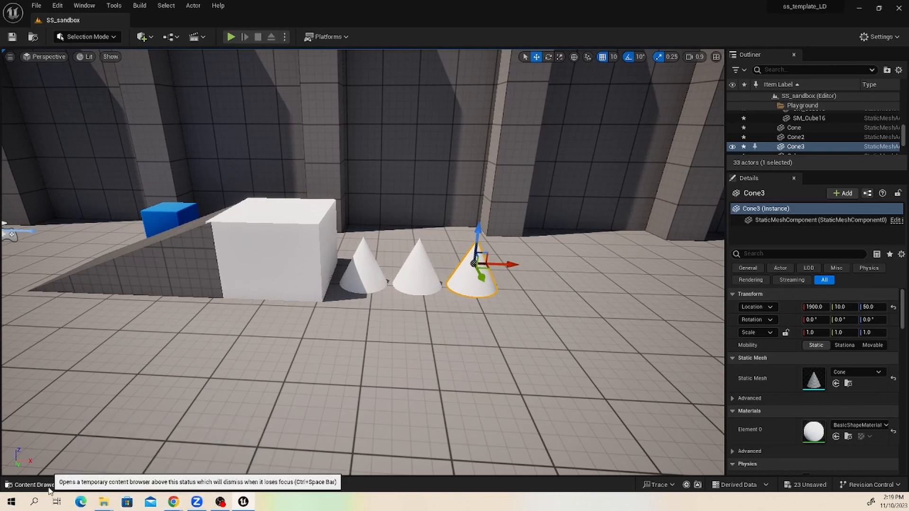
left_click(32, 484)
right_click(420, 388)
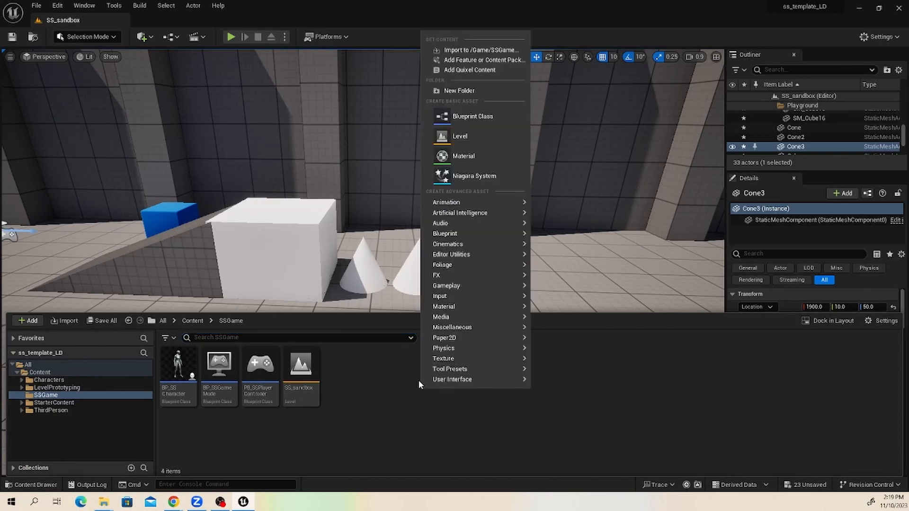
left_click(476, 155)
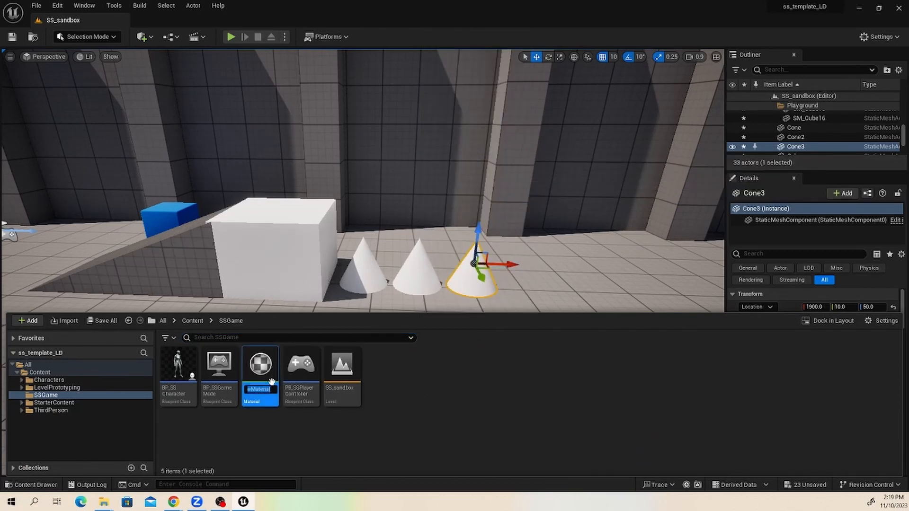
type("Mat_SS_red")
key("Return")
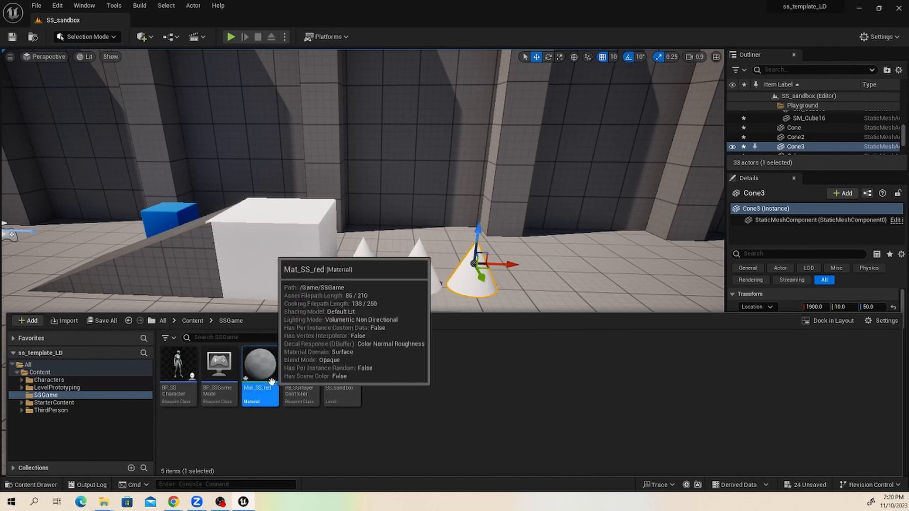
left_click(415, 388)
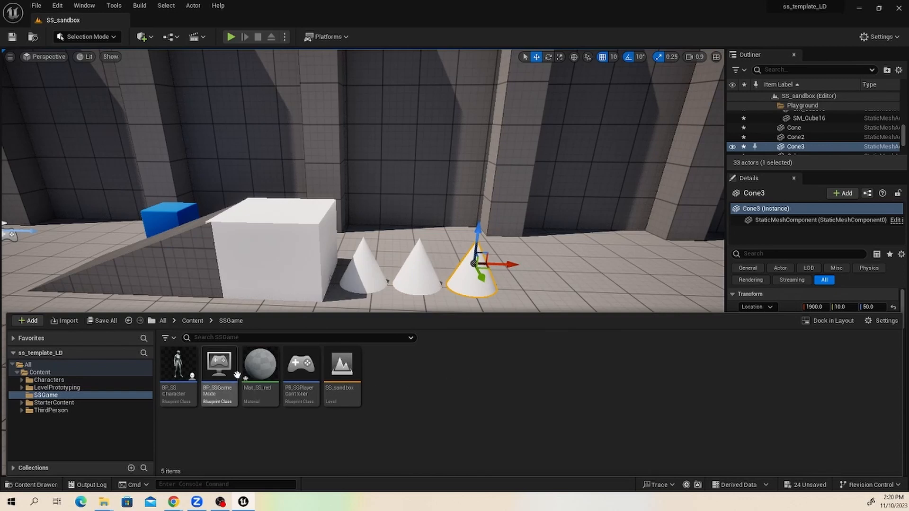
Open Mat_SS_red, feed its Base Color from a new Constant3Vector node, and position that node beside the material node
left_click(258, 371)
double_click(258, 370)
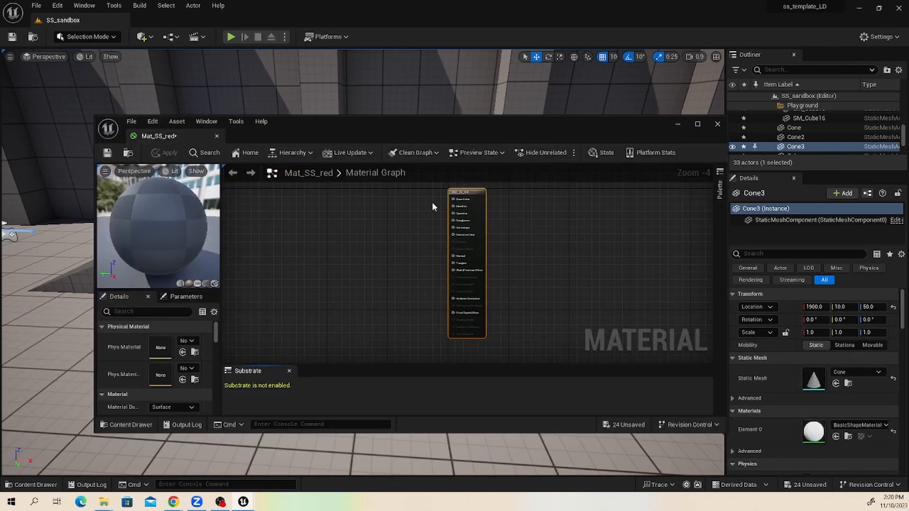
scroll(432, 203, "up", 2)
right_click_drag(433, 203, 350, 221)
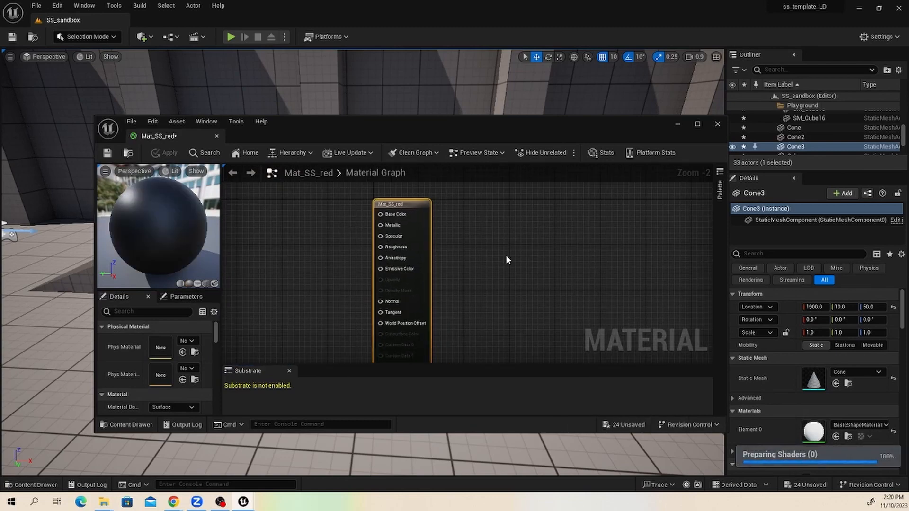
scroll(474, 248, "down", 8)
scroll(467, 254, "up", 7)
right_click_drag(462, 252, 549, 256)
scroll(496, 251, "up", 2)
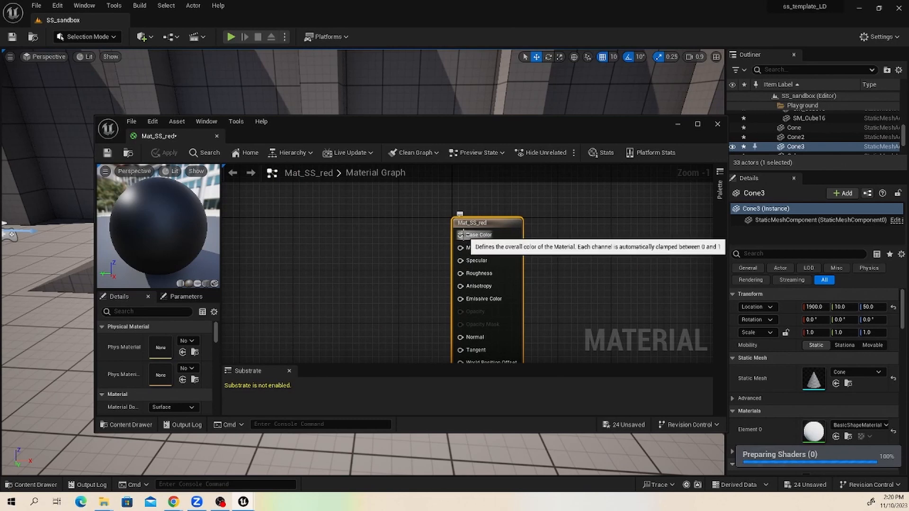
left_click_drag(461, 234, 356, 254)
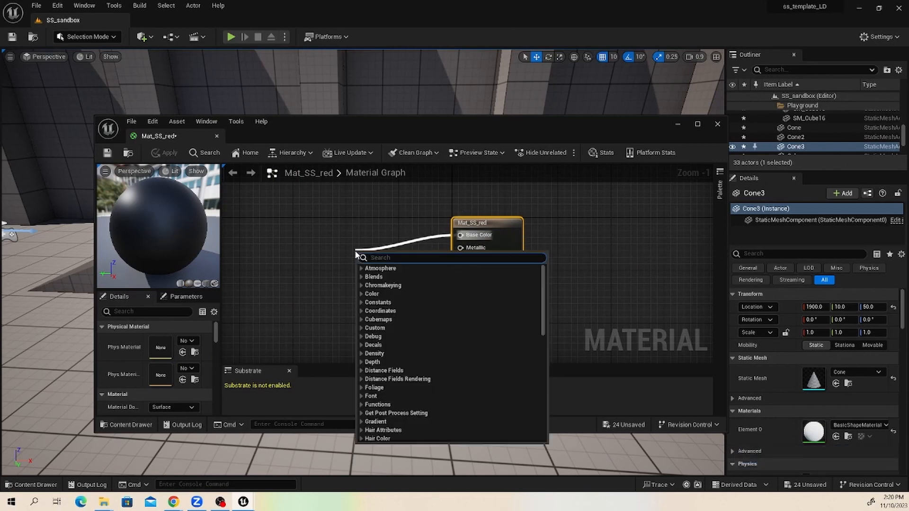
type("const")
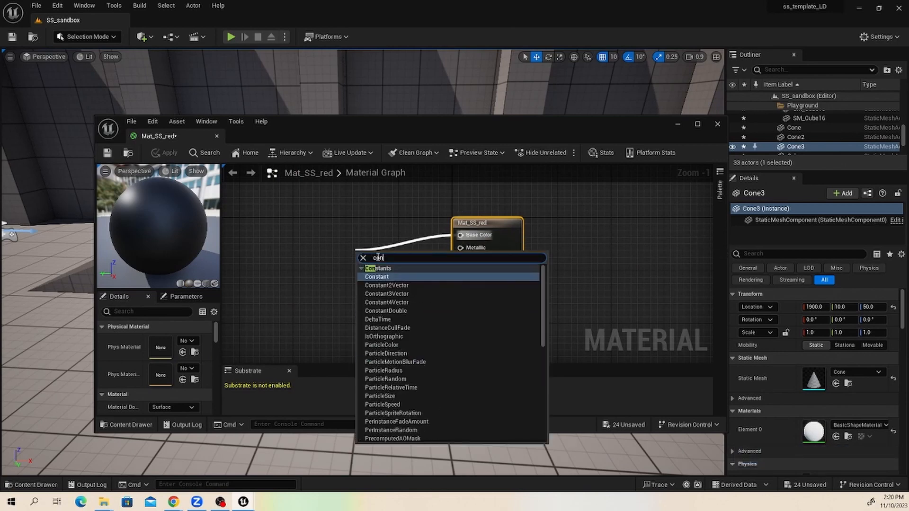
left_click(384, 293)
left_click_drag(391, 253, 329, 222)
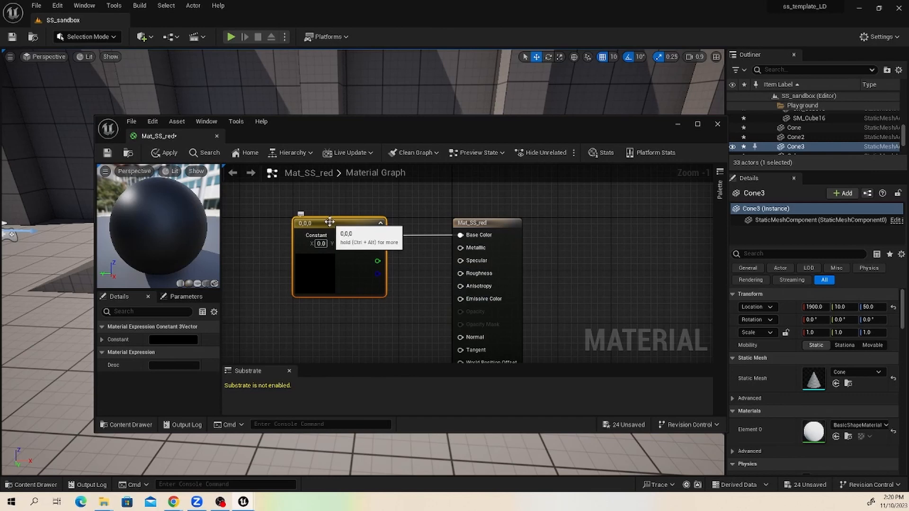
Set the Constant3Vector color to a pinkish red of about 0.776, 0.040, 0.158 and save the Mat_SS_red material
left_click(174, 340)
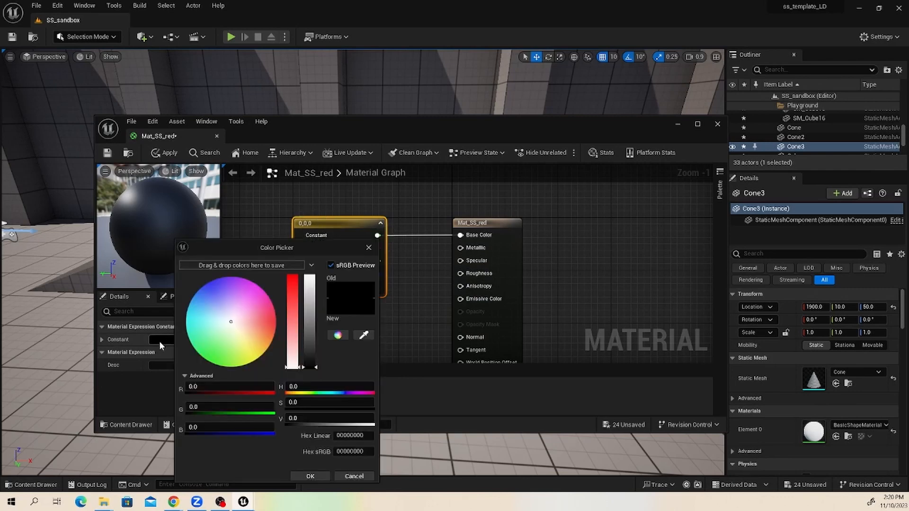
left_click_drag(267, 313, 270, 314)
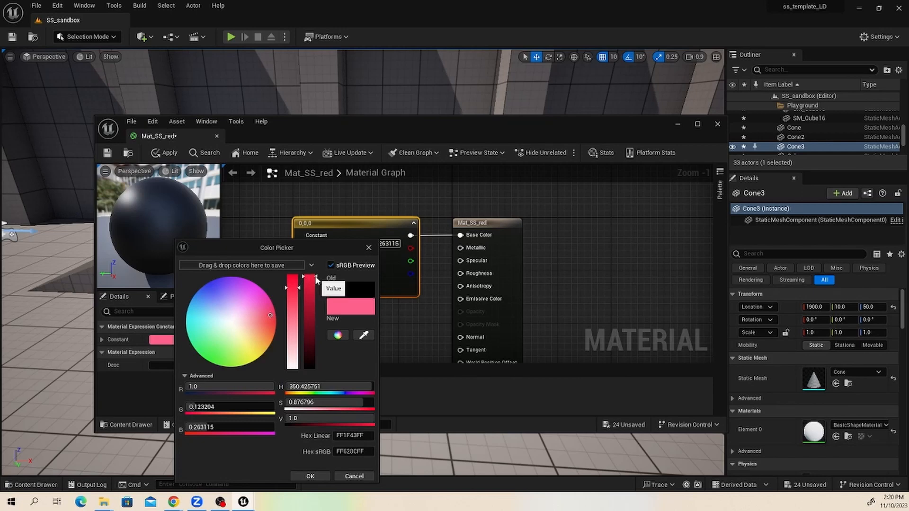
left_click(315, 279)
mouse_move(315, 279)
left_mouse_down()
mouse_move(317, 297)
mouse_move(292, 281)
left_mouse_up()
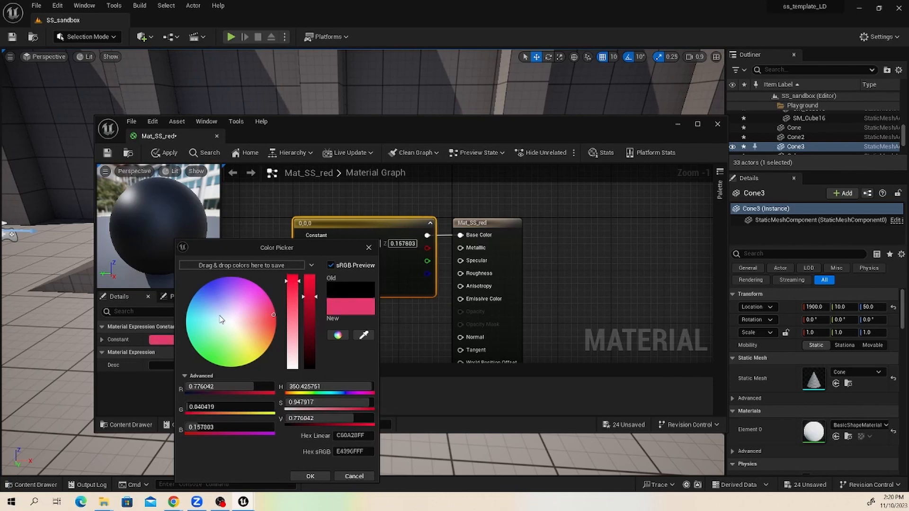
left_click(308, 476)
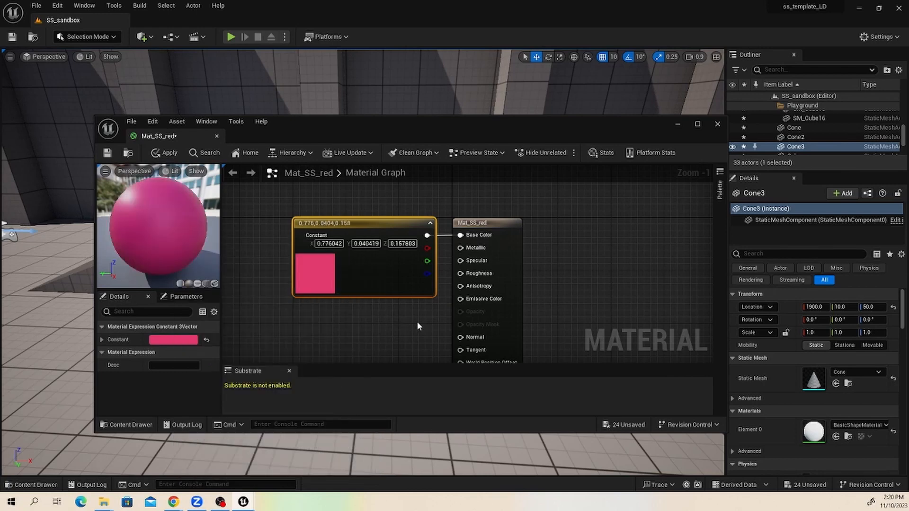
left_click(107, 152)
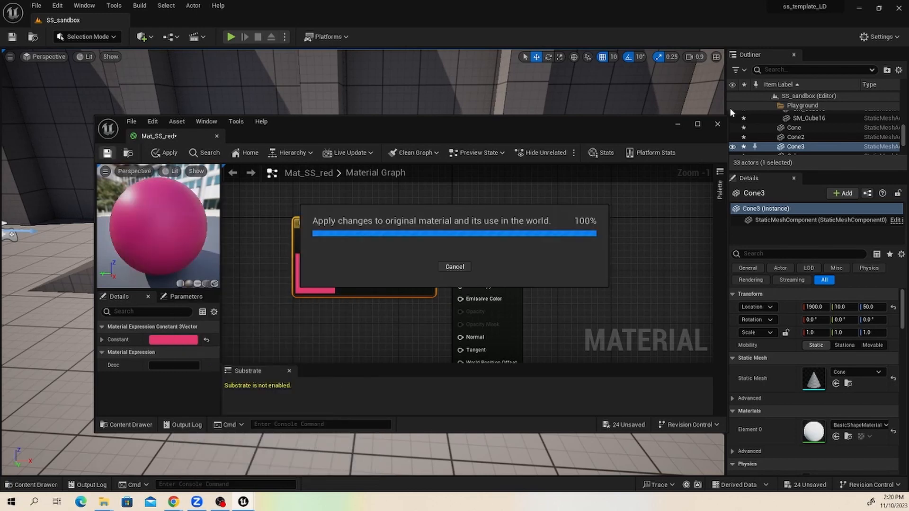
Readjust the constant's color to a lighter red of about 0.87, 0.107, 0.159 and close the material editor
left_click(169, 339)
left_click_drag(282, 283, 282, 275)
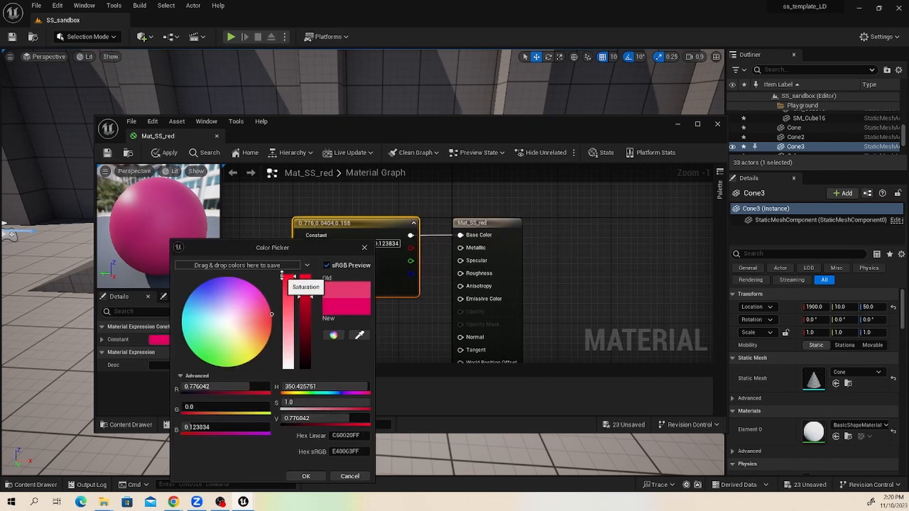
left_click_drag(270, 316, 266, 319)
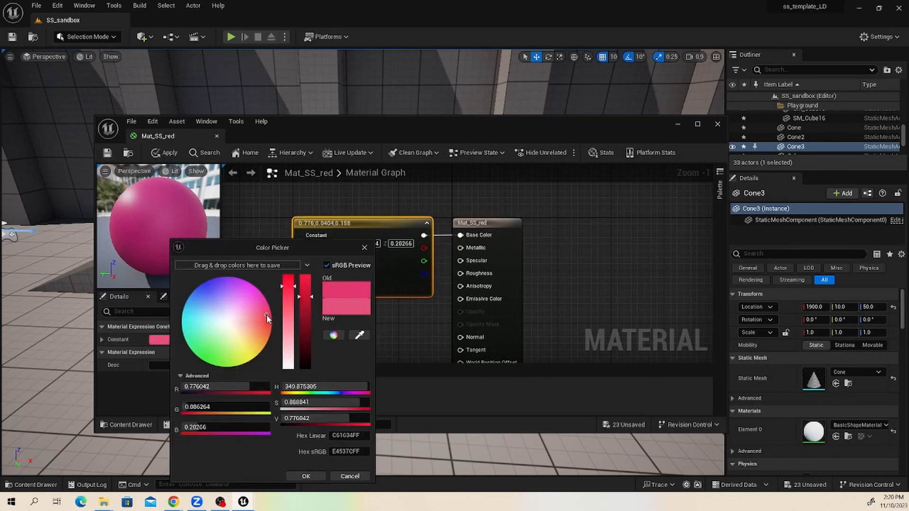
left_click_drag(309, 295, 309, 288)
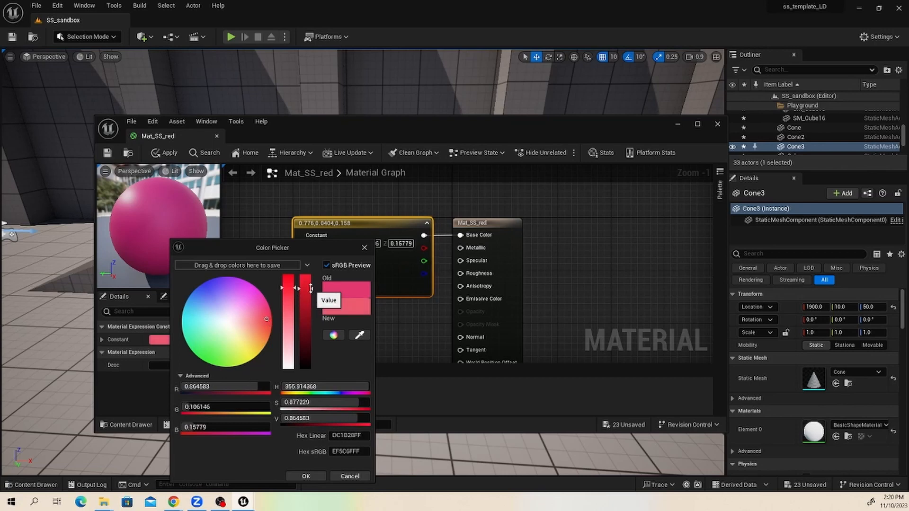
left_click(306, 476)
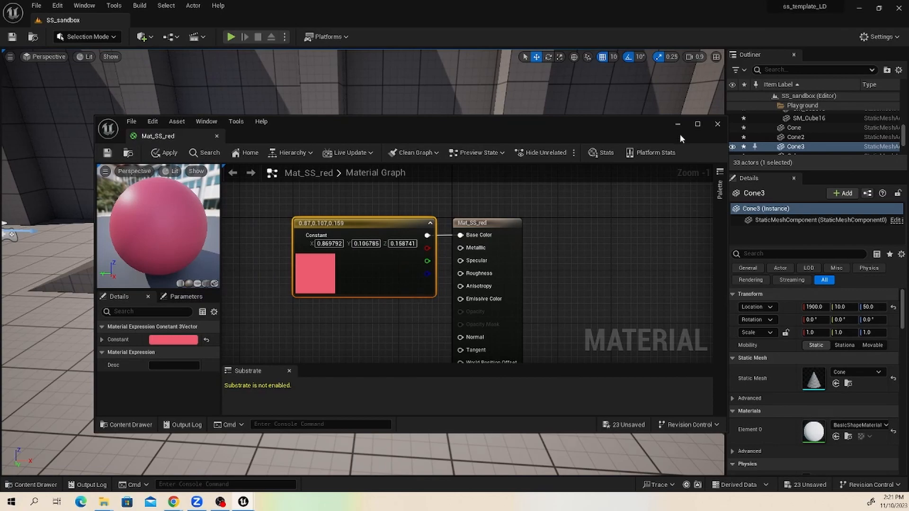
left_click(717, 124)
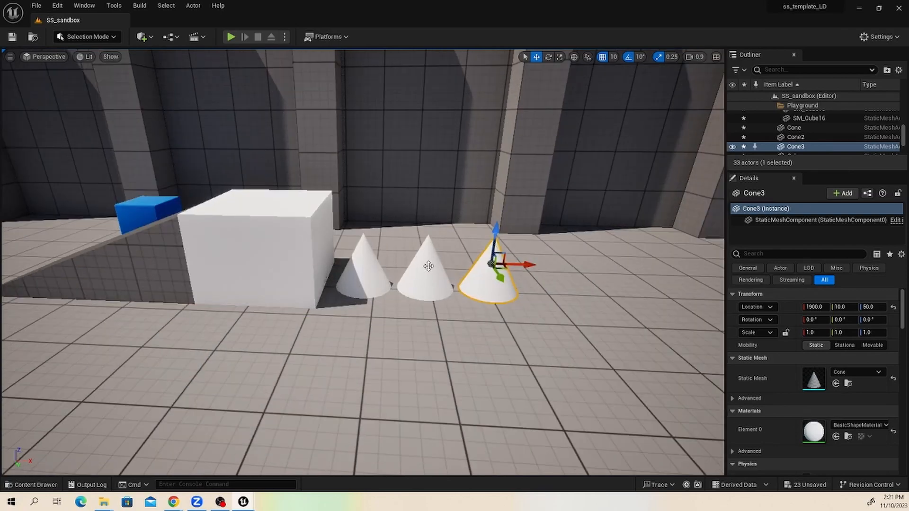
Assign the Mat_SS_red material to all three cones beside the ramp's white block
left_click(429, 264, "ctrl")
left_click(372, 269, "ctrl")
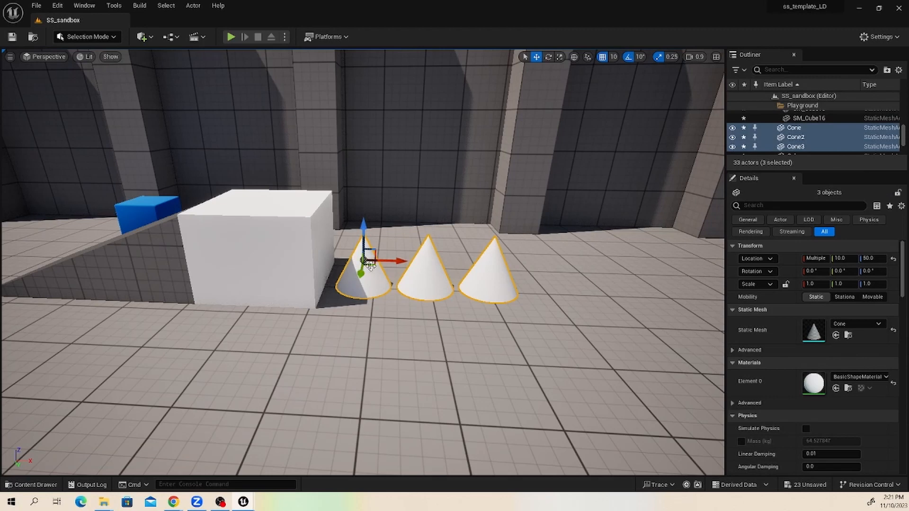
left_click(851, 377)
type("red")
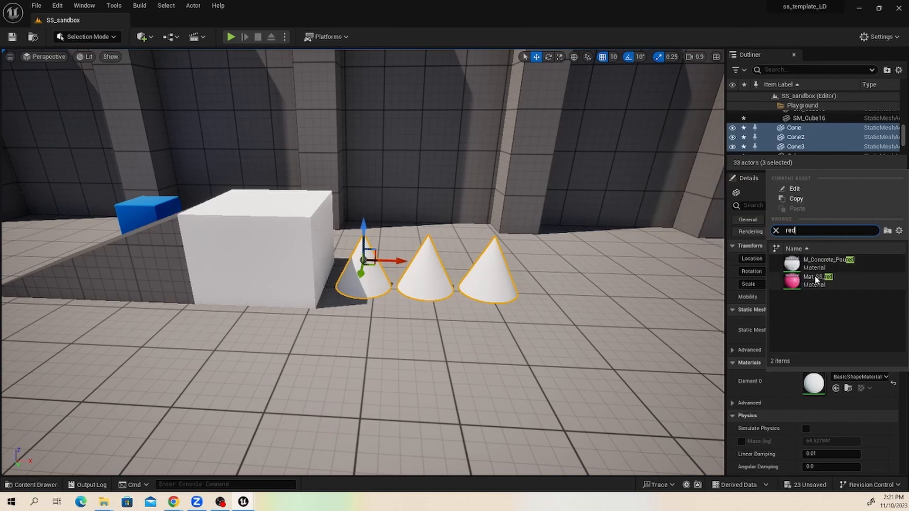
left_click(795, 281)
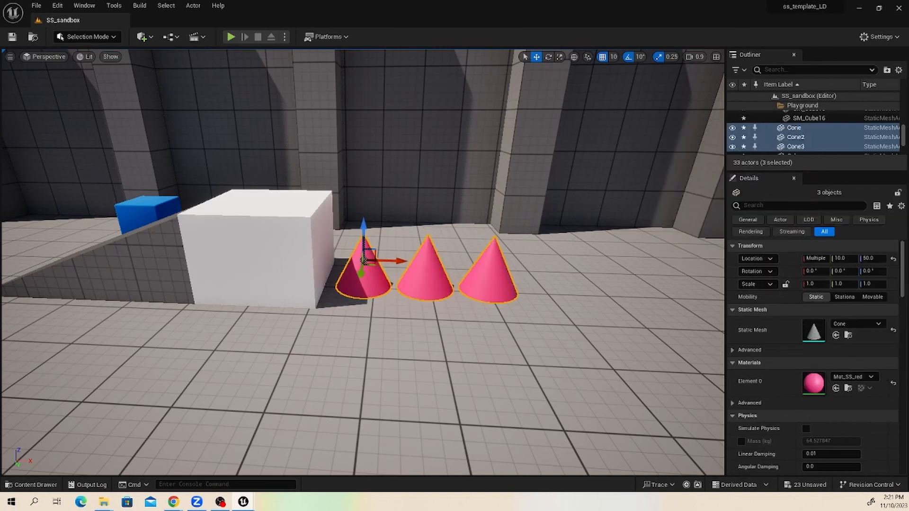
left_click(451, 331)
Duplicate the three red cones as a group twice along X, extending the spike row to nine cones
scroll(456, 335, "up", 4)
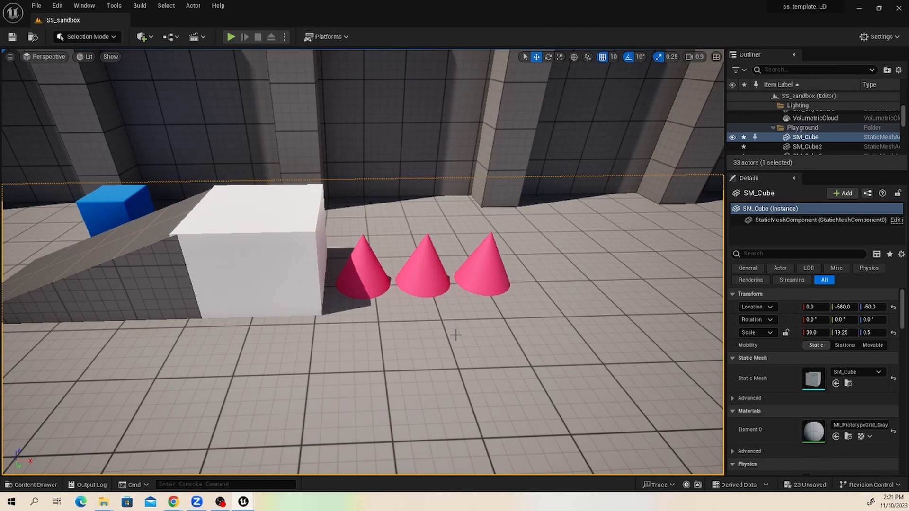
scroll(457, 348, "down", 8)
mouse_move(446, 278)
left_mouse_down("alt")
mouse_move(379, 255)
mouse_move(448, 262)
left_mouse_up("alt")
middle_click_drag(449, 262, 431, 293)
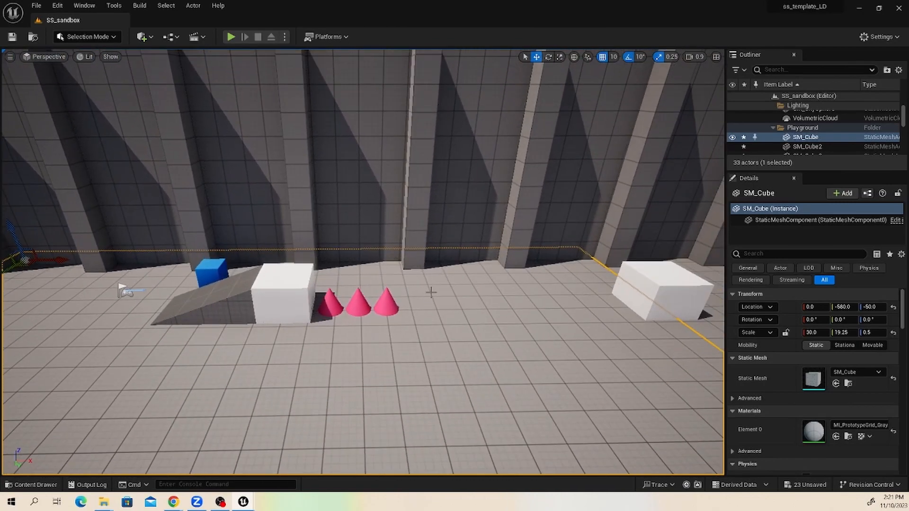
scroll(431, 292, "up", 1)
left_click(393, 306)
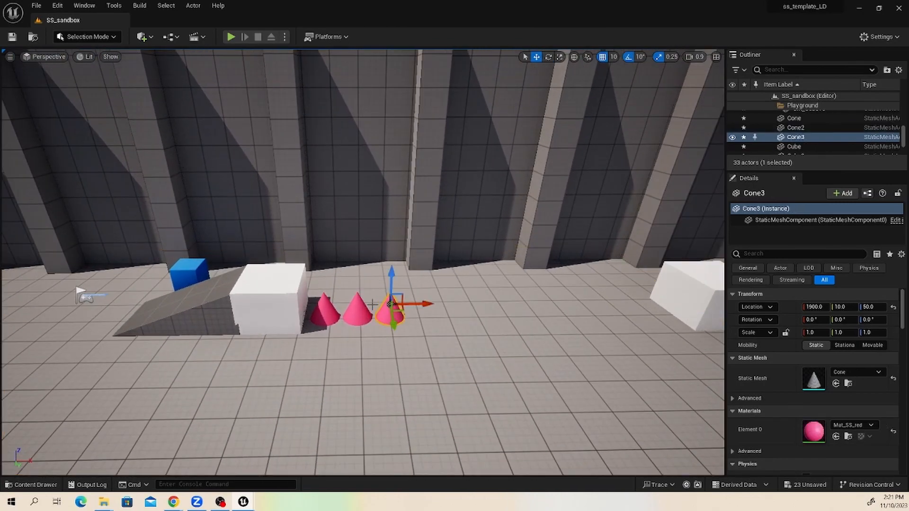
left_click(362, 310, "ctrl")
left_click(325, 310, "ctrl")
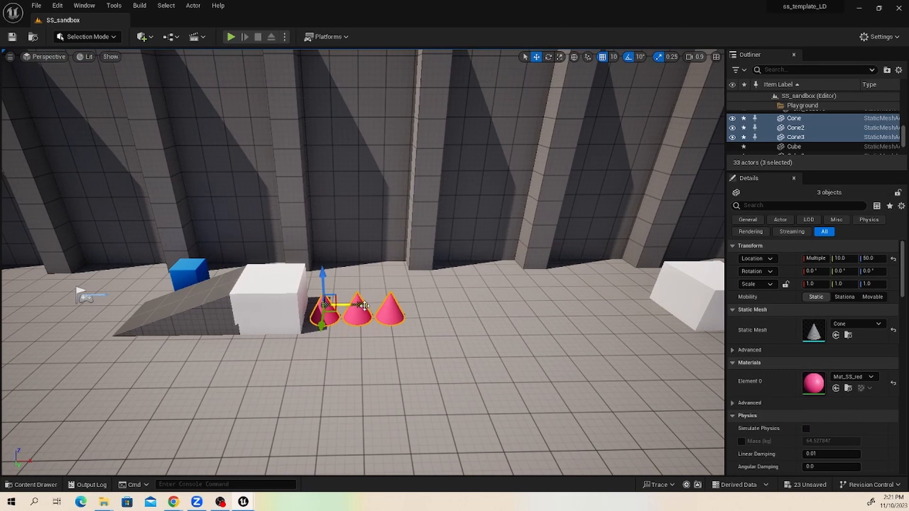
left_click_drag(359, 306, 627, 300, "alt")
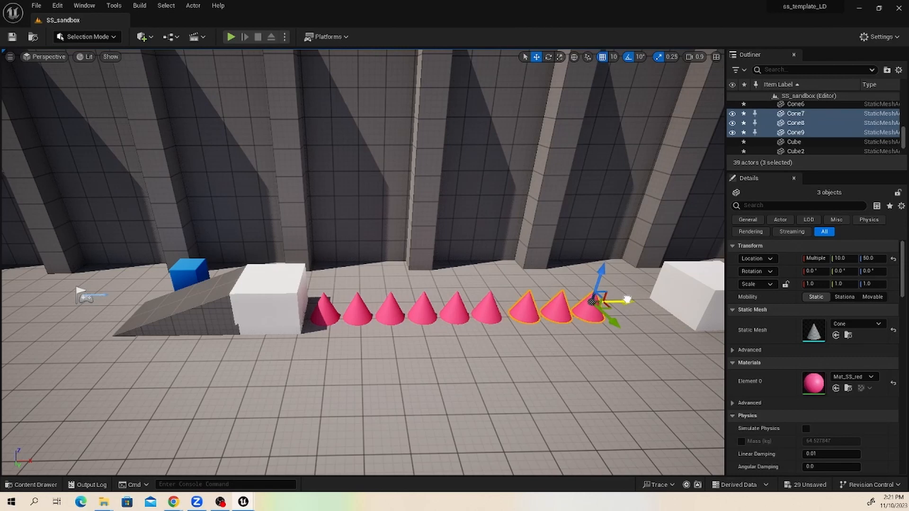
Duplicate the last two cones along X so the spike row reaches the far white block
left_click(570, 308)
left_click(593, 298, "ctrl")
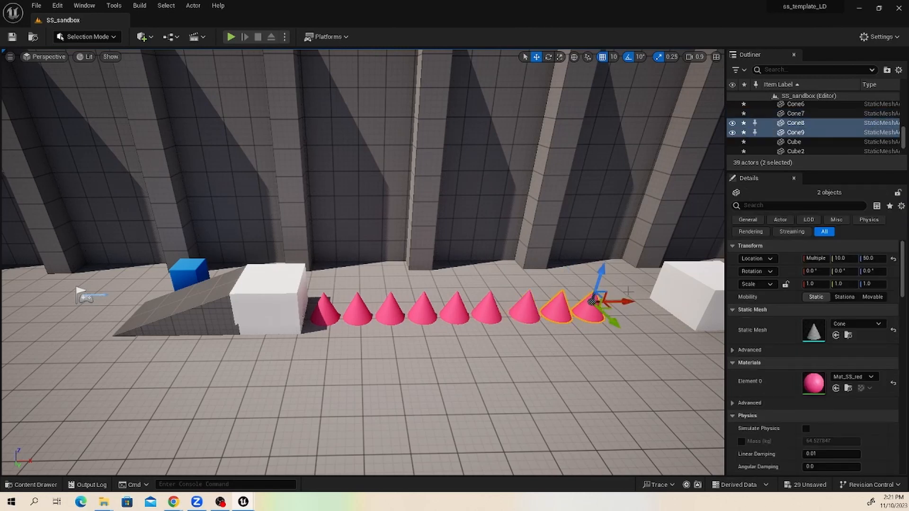
left_click_drag(632, 296, 695, 297, "alt")
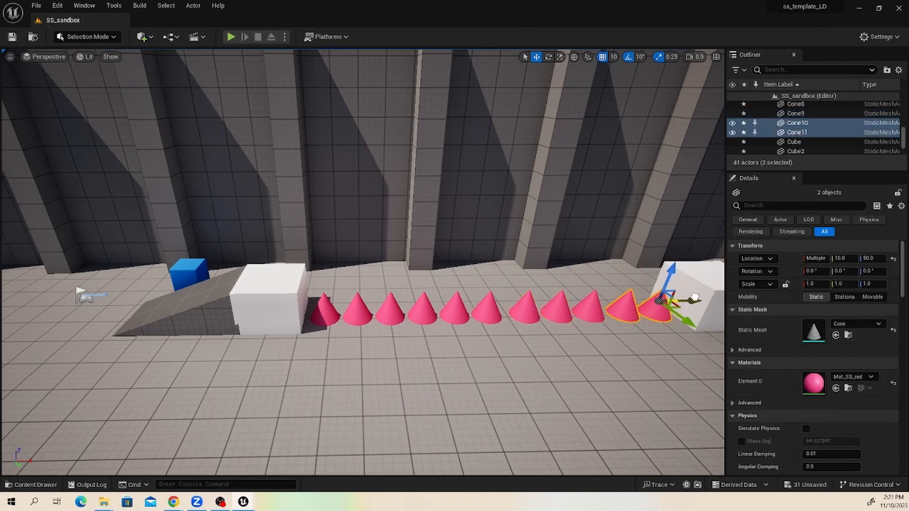
Playtest the level by running and jumping the character across the cones and back onto the ramp's block, then stop the session
left_click(230, 37)
left_click(319, 271)
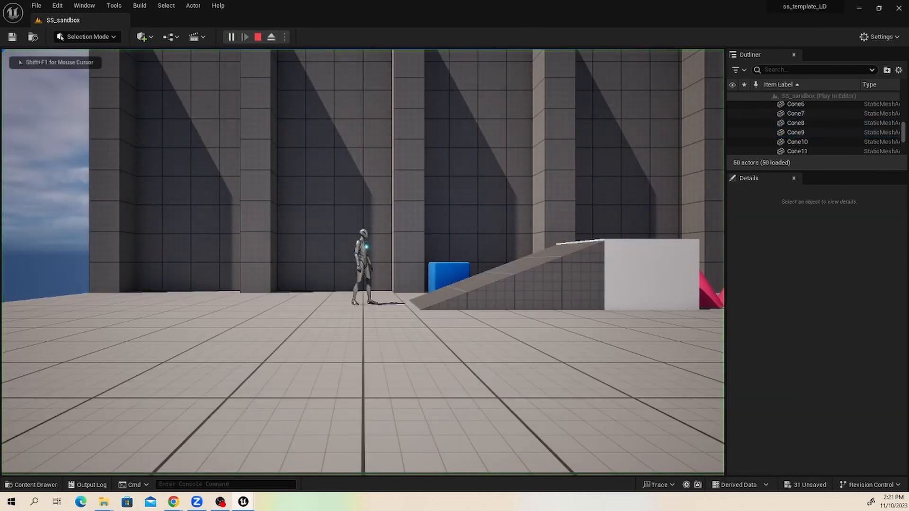
key("d")
key("space")
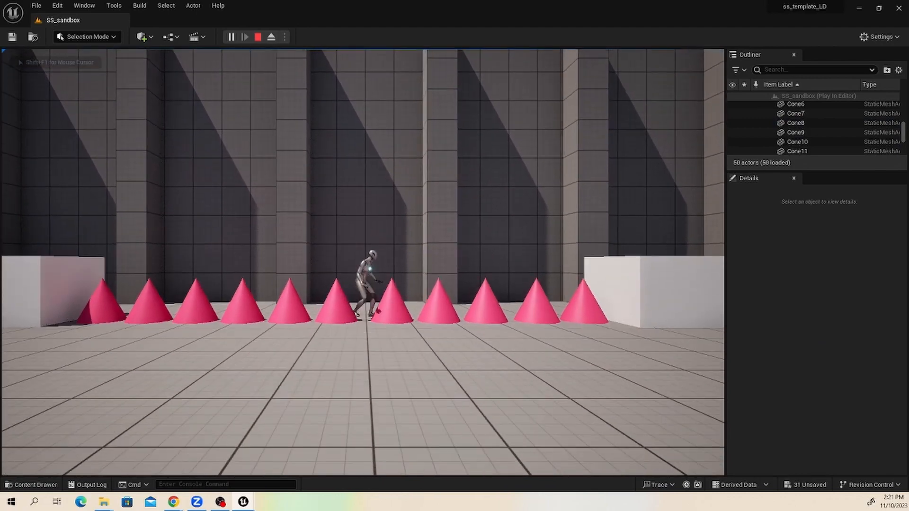
key("space")
key("a")
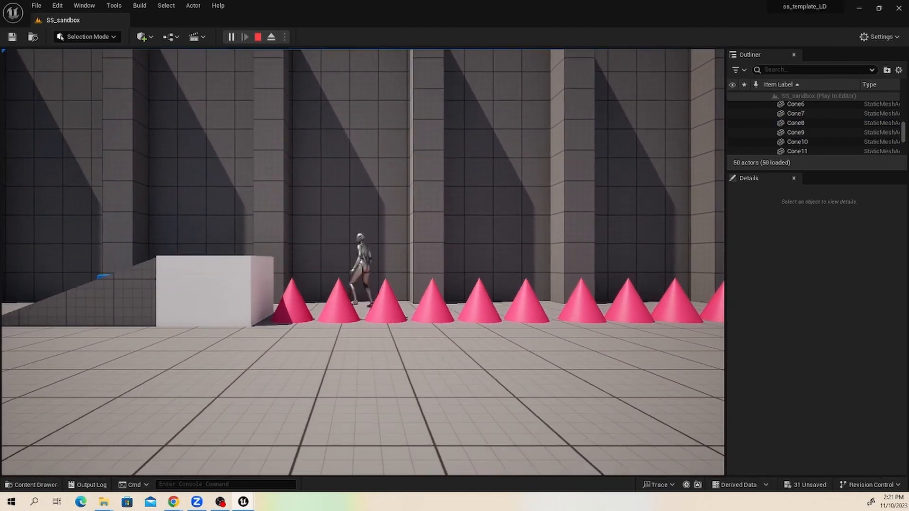
key("space")
key("a")
key("d")
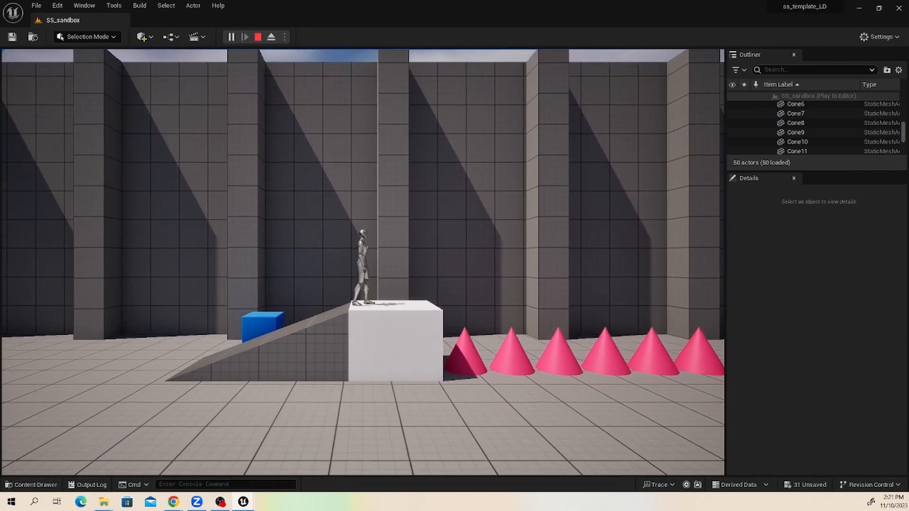
key("Escape")
Create a Blueprint Class with Actor as its parent in the SSGame folder and name it BP_SS_deathCones
scroll(385, 272, "down", 2)
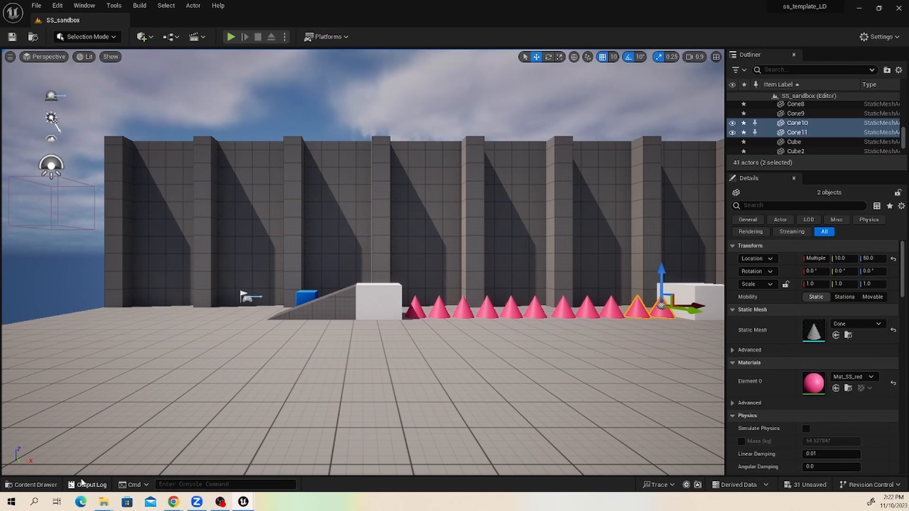
left_click(32, 484)
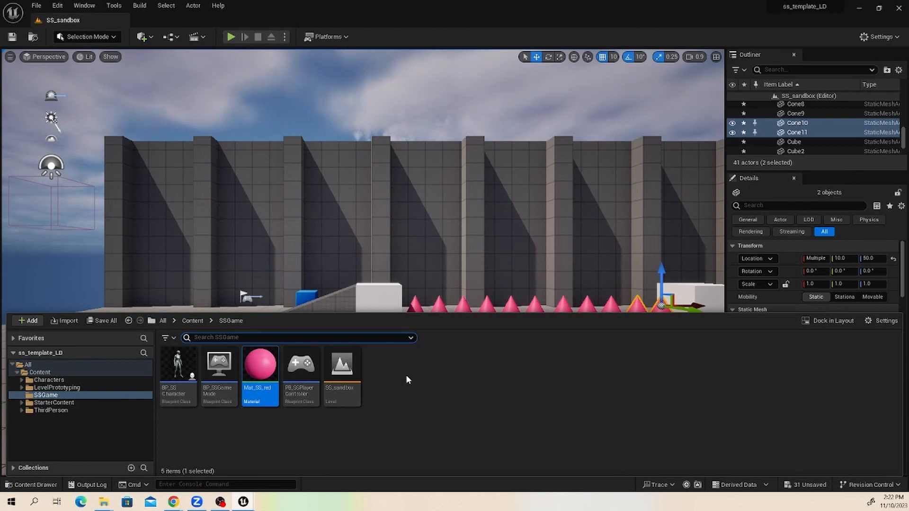
right_click(399, 378)
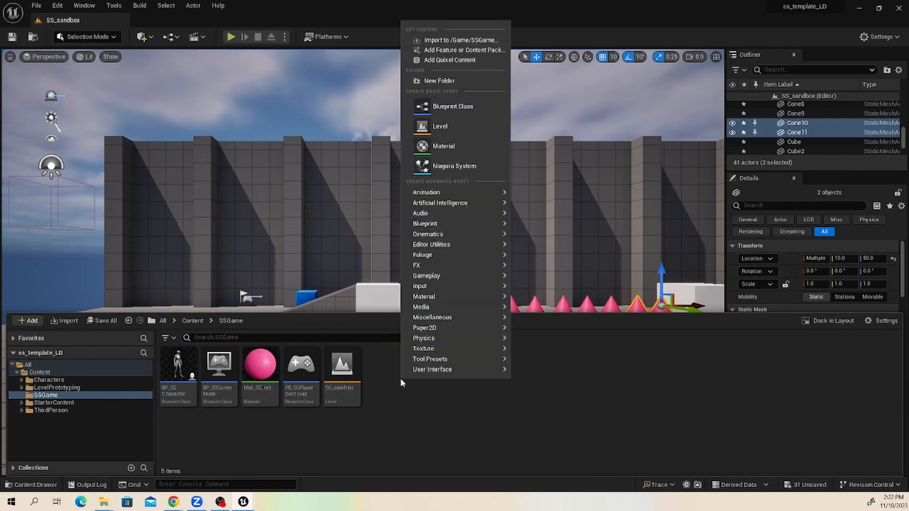
left_click(466, 110)
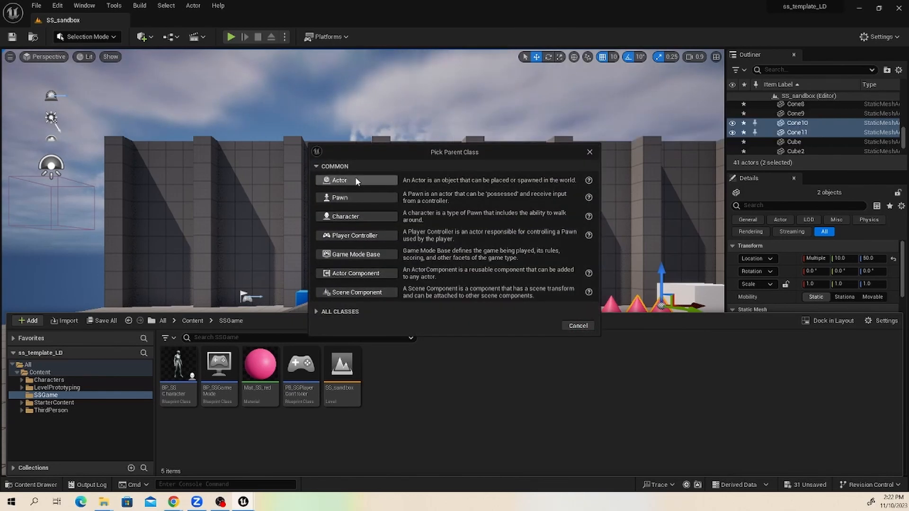
left_click(356, 181)
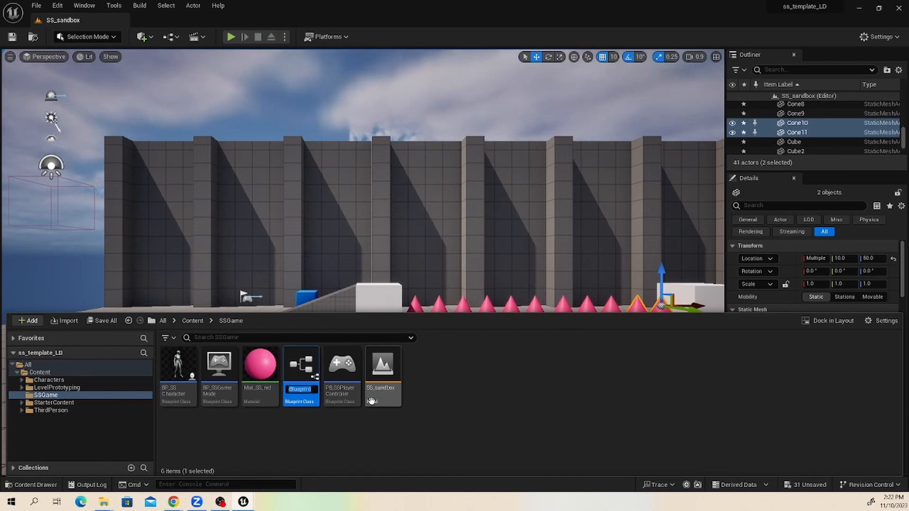
type("B")
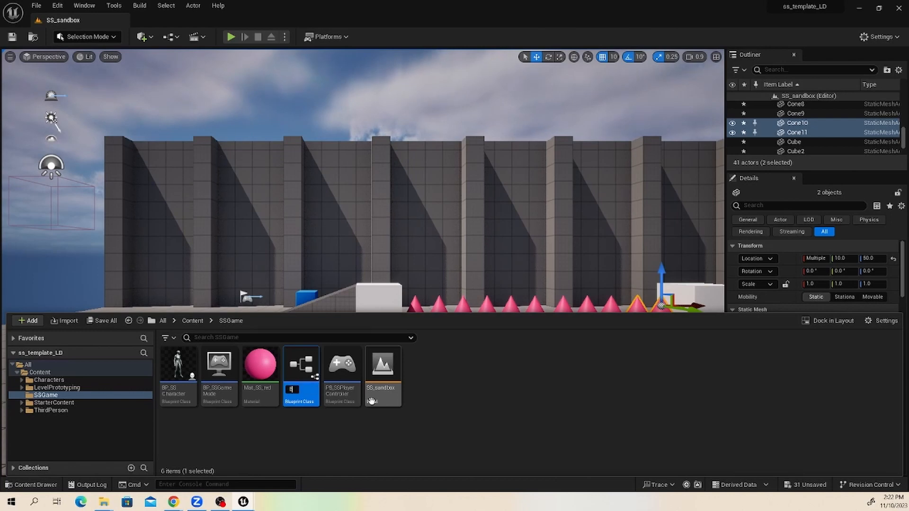
type("P_SS")
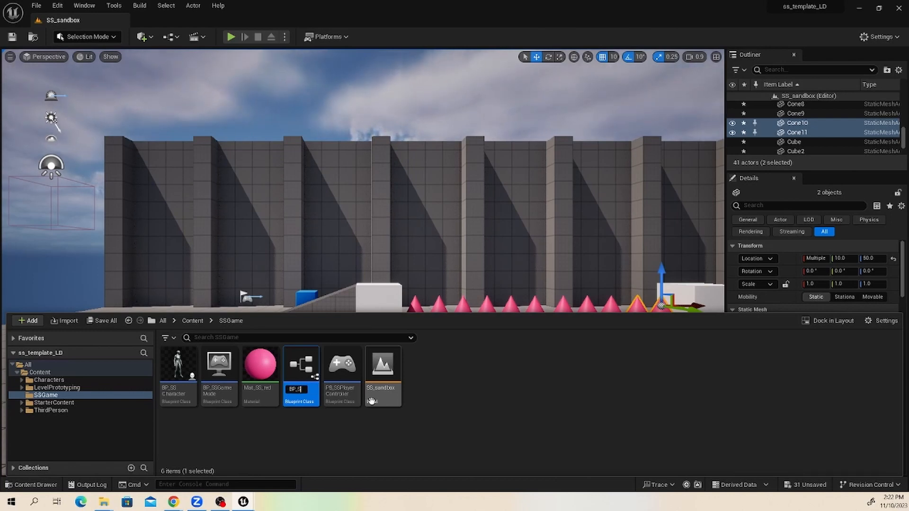
type("_")
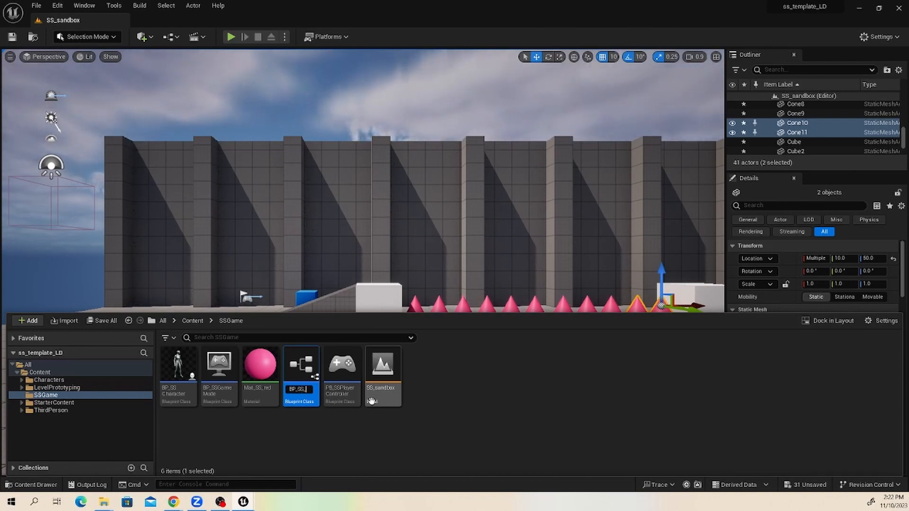
type("death")
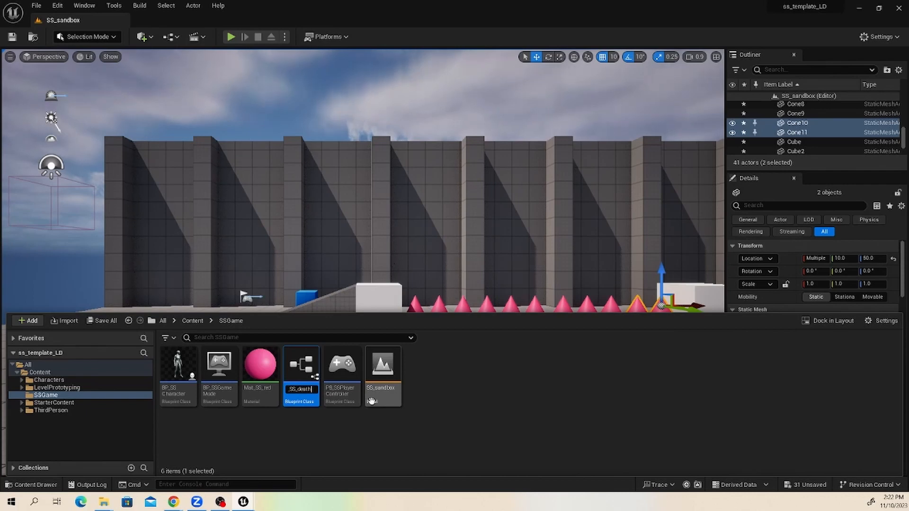
type("Cones")
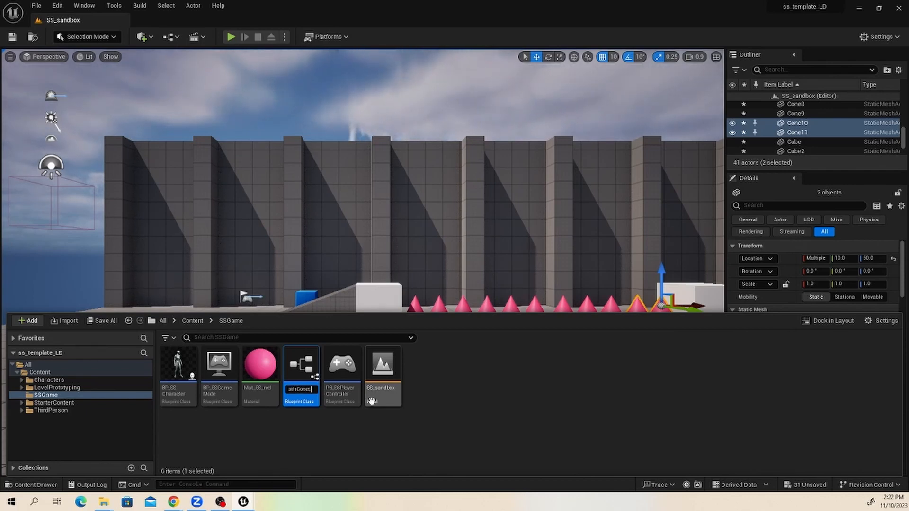
key("Return")
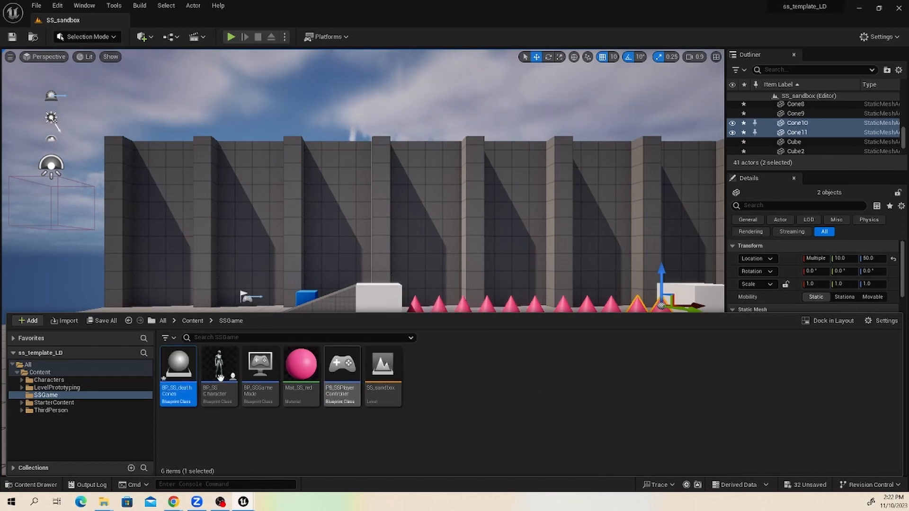
Delete all eleven red cones from the floor between the ramp's white block and the far white block
scroll(397, 247, "down", 1)
scroll(398, 247, "down", 1)
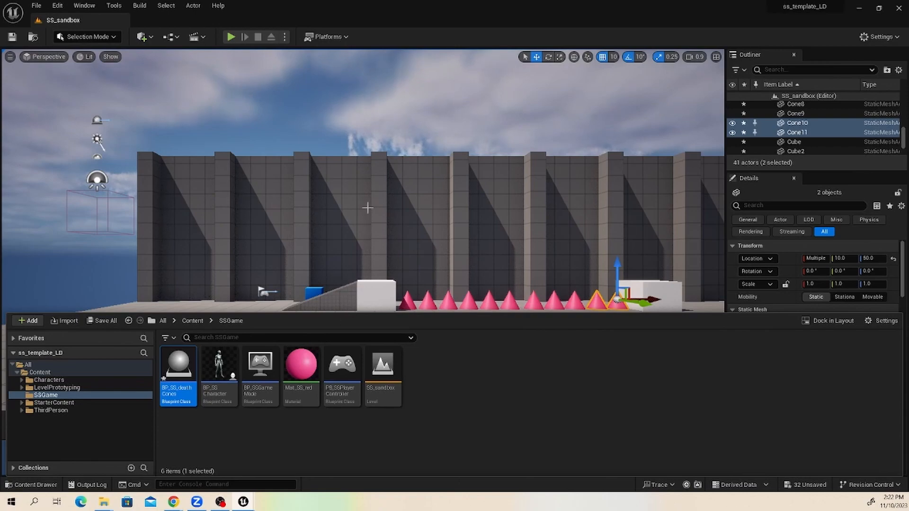
right_click_drag(366, 225, 372, 284)
scroll(354, 242, "up", 10)
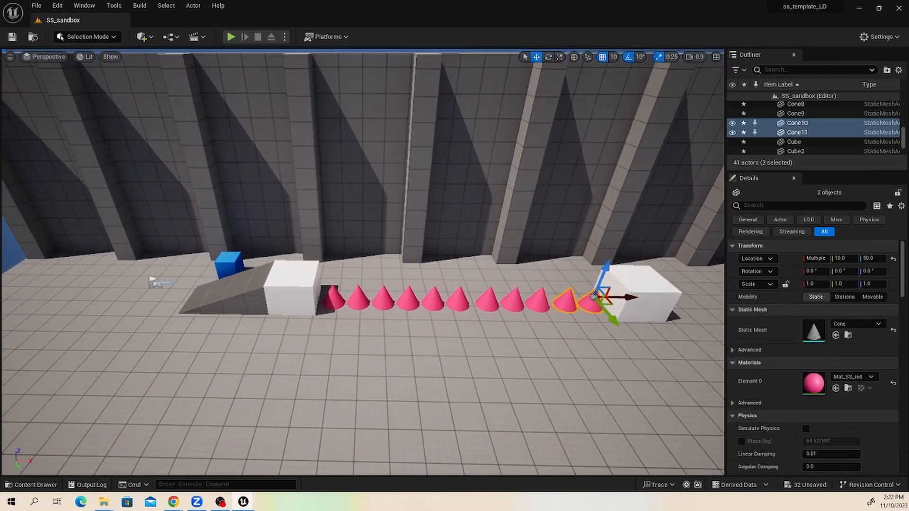
scroll(70, 158, "up", 4)
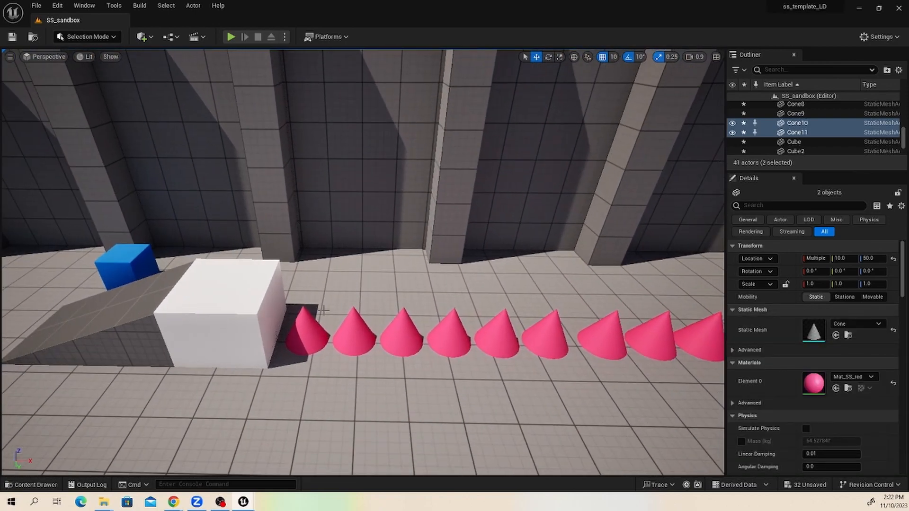
left_click(310, 334)
scroll(378, 301, "down", 3)
left_click(670, 313, "ctrl")
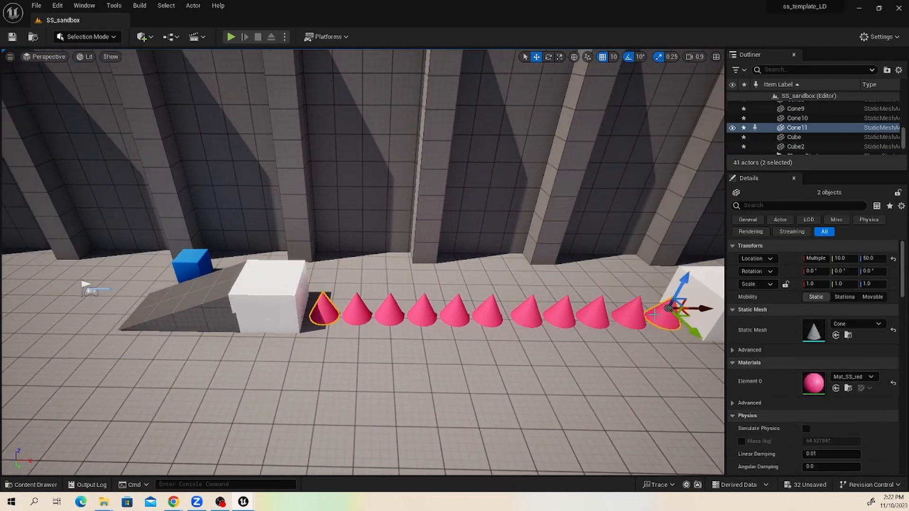
left_click(632, 313, "ctrl")
left_click(596, 310, "ctrl")
left_click(558, 314, "ctrl")
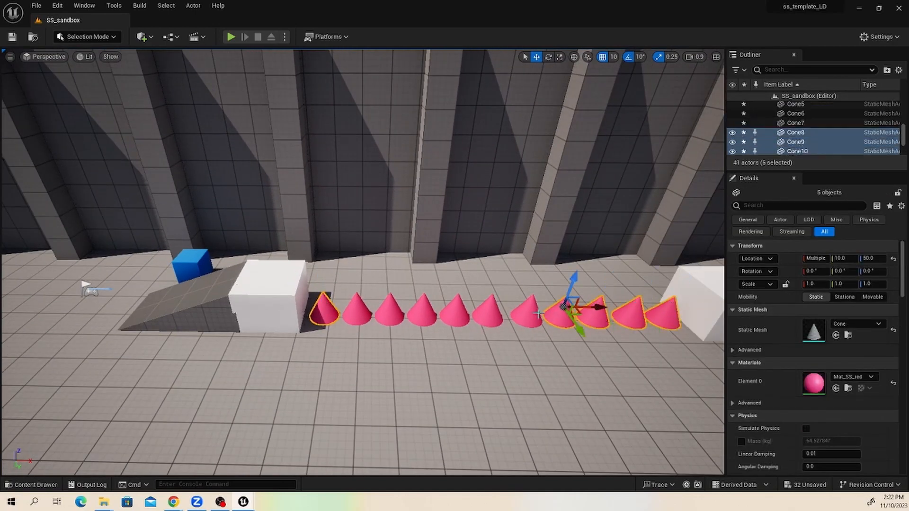
left_click(526, 313, "ctrl")
left_click(490, 315, "ctrl")
left_click(454, 312, "ctrl")
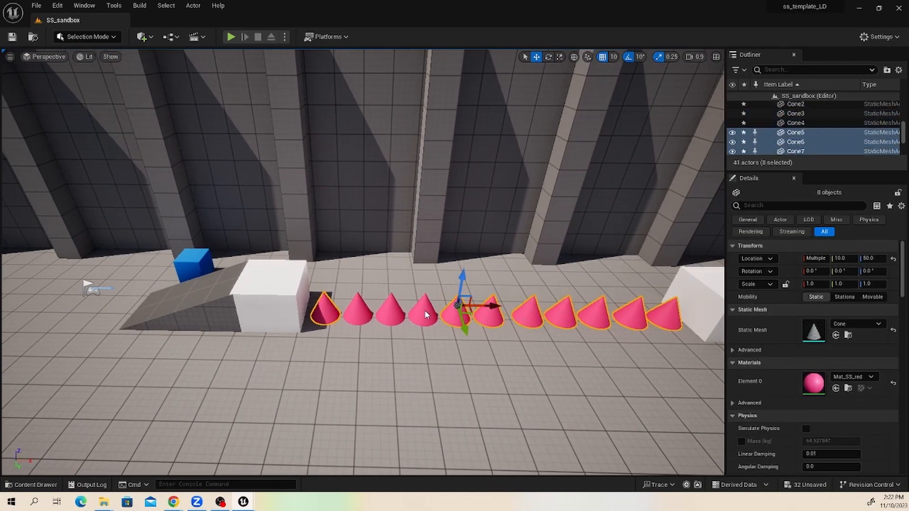
left_click(421, 313, "ctrl")
left_click(389, 313, "ctrl")
left_click(356, 312, "ctrl")
key("Delete")
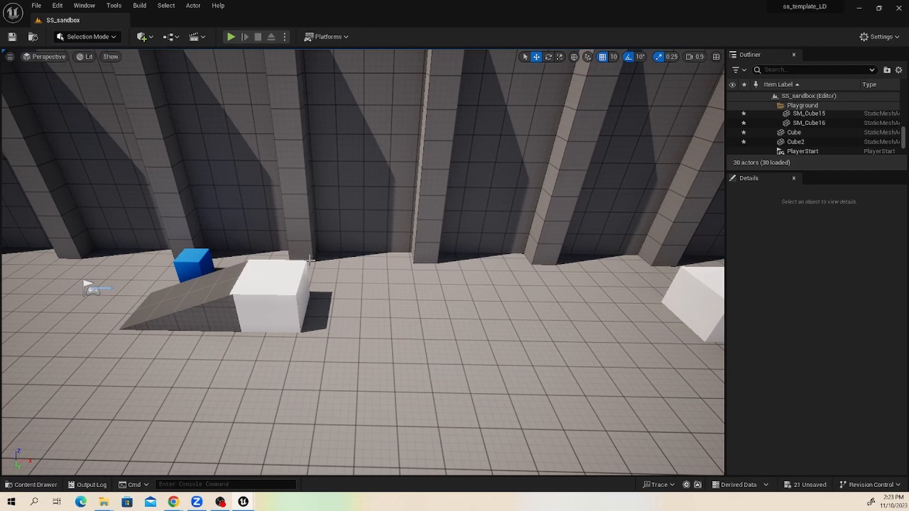
Place an instance of BP_SS_deathCones on the floor just past the ramp's white block
left_click_drag(353, 291, 365, 291, "alt")
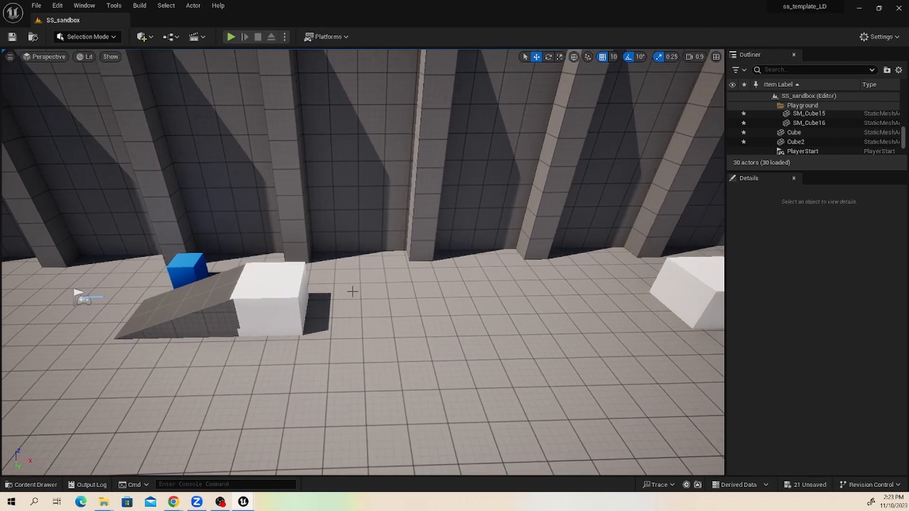
left_click(22, 484)
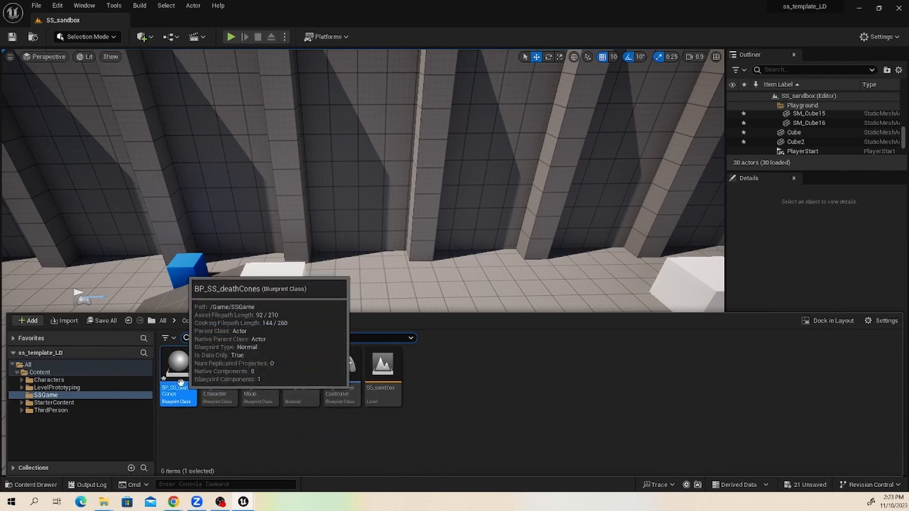
left_click_drag(197, 363, 393, 312)
Open the BP_SS_deathCones Blueprint for editing and reorder its views so Viewport sits between Construction Script and Event Graph
left_click(29, 484)
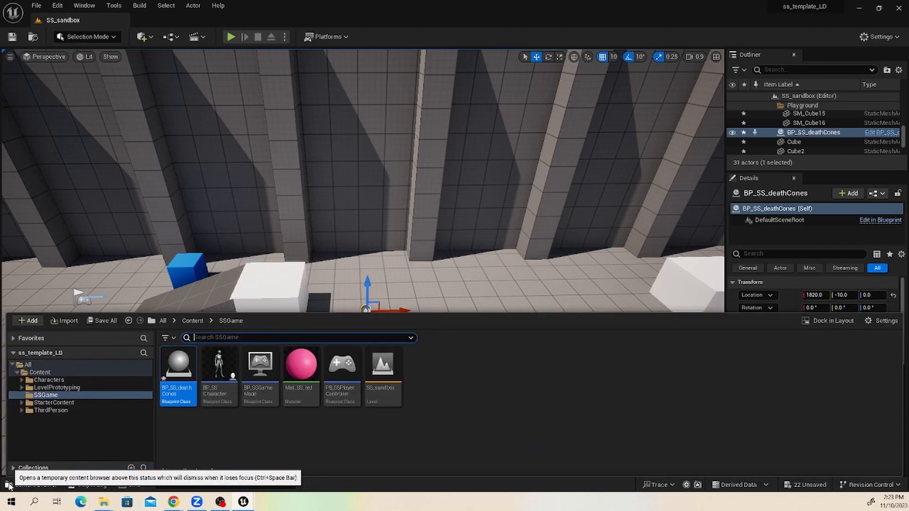
double_click(169, 372)
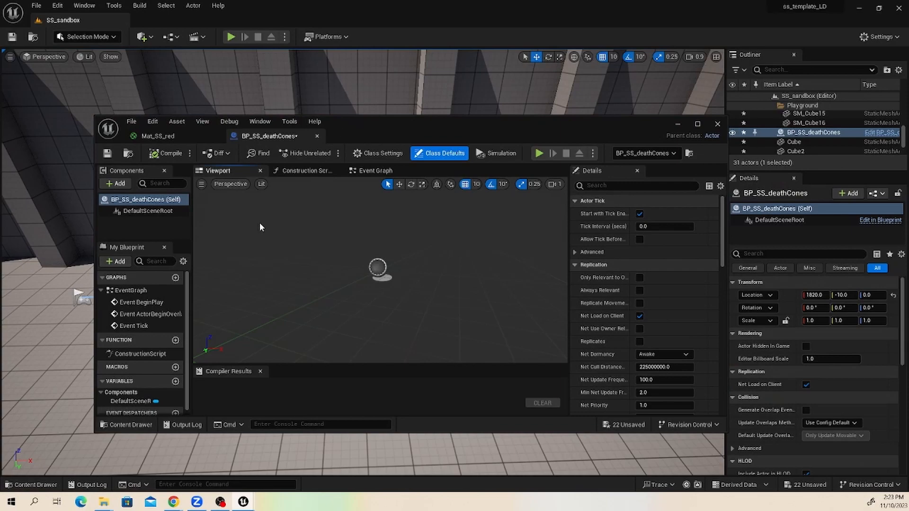
left_click_drag(409, 115, 375, 106)
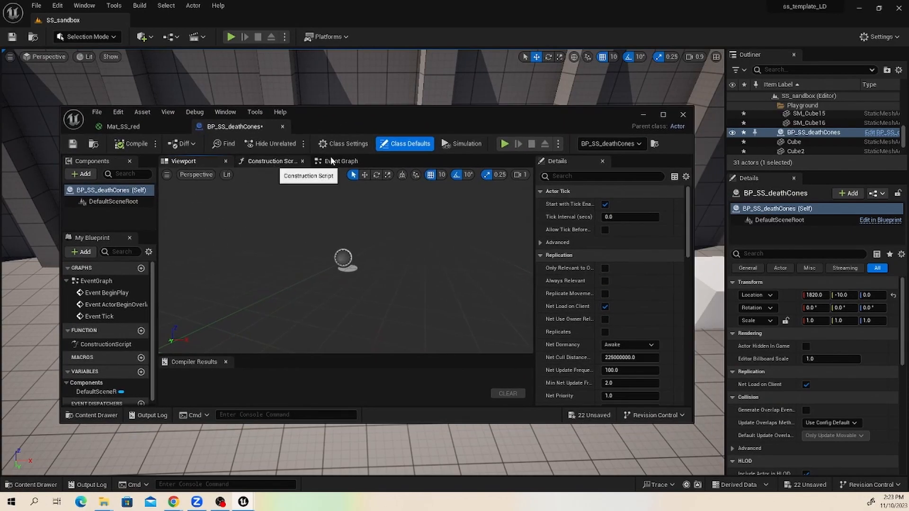
left_click(273, 163)
left_click(334, 163)
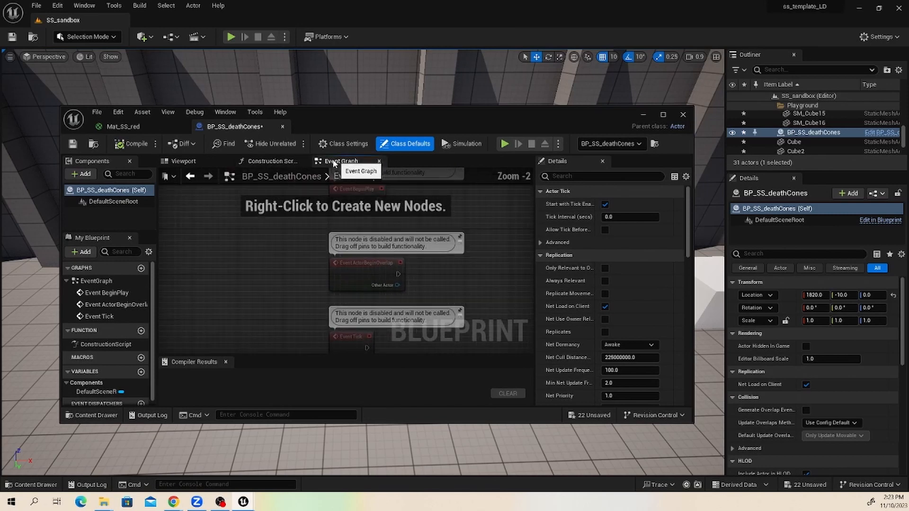
left_click(194, 163)
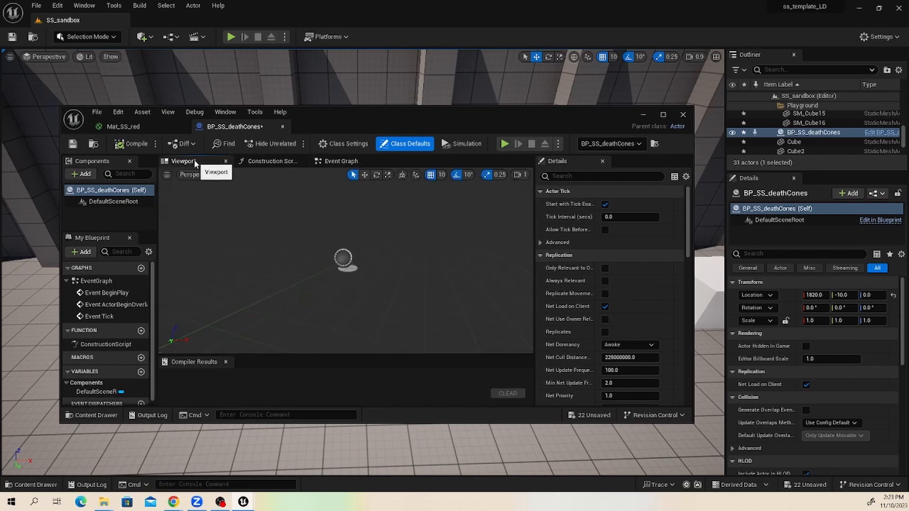
left_click(340, 162)
left_click_drag(198, 162, 238, 165)
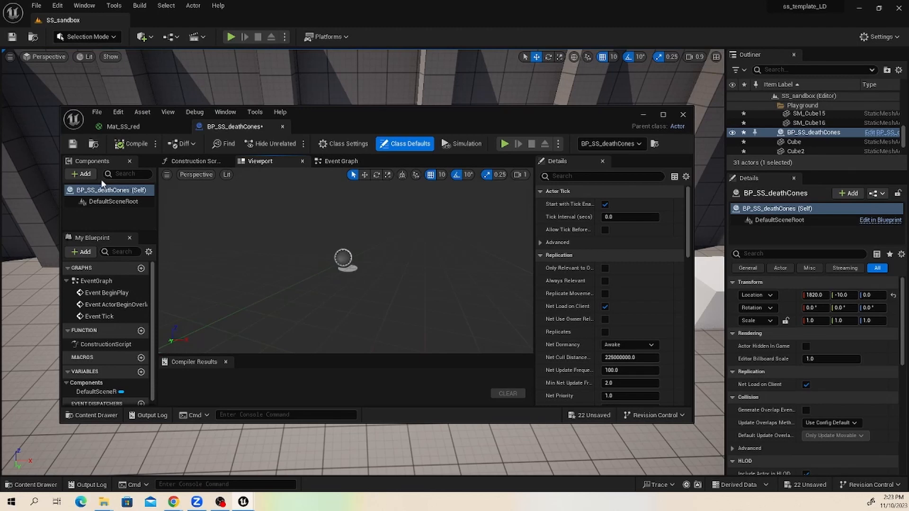
Add a Cone component to the Blueprint and raise it to a Z location of 40
left_click(81, 175)
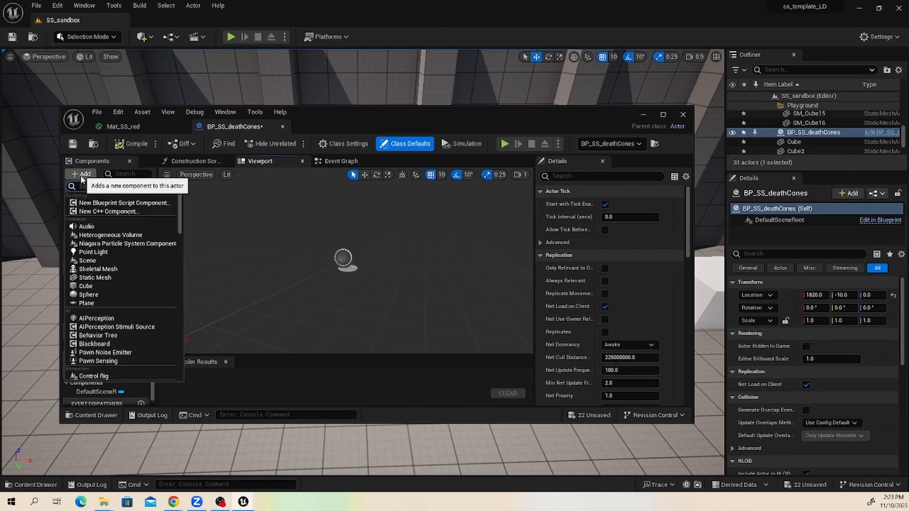
type("cone")
left_click(99, 204)
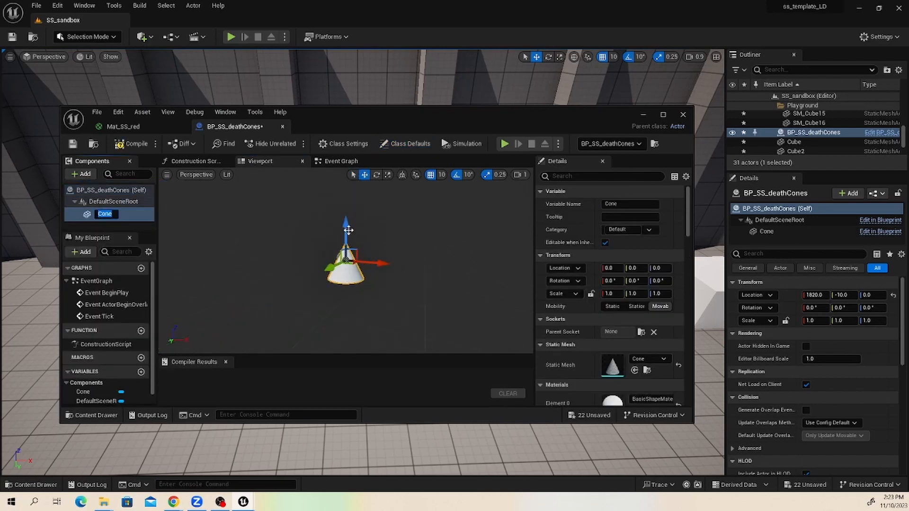
left_click(348, 230)
left_click_drag(348, 230, 351, 210)
left_click_drag(432, 247, 372, 244, "alt")
Uncover the level beside the Blueprint editor and raise the placed BP_SS_deathCones actor to a Z location of 10
left_click_drag(411, 113, 485, 369)
scroll(366, 302, "up", 2)
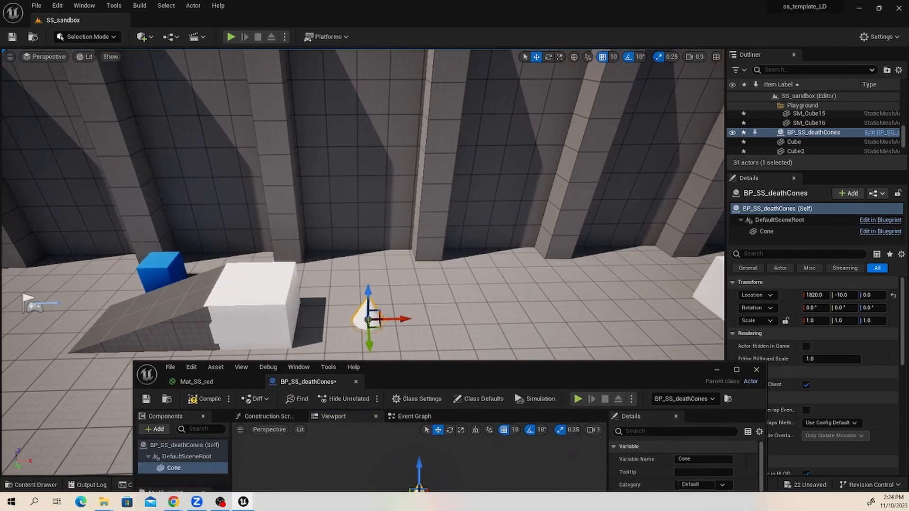
left_click_drag(370, 296, 370, 289)
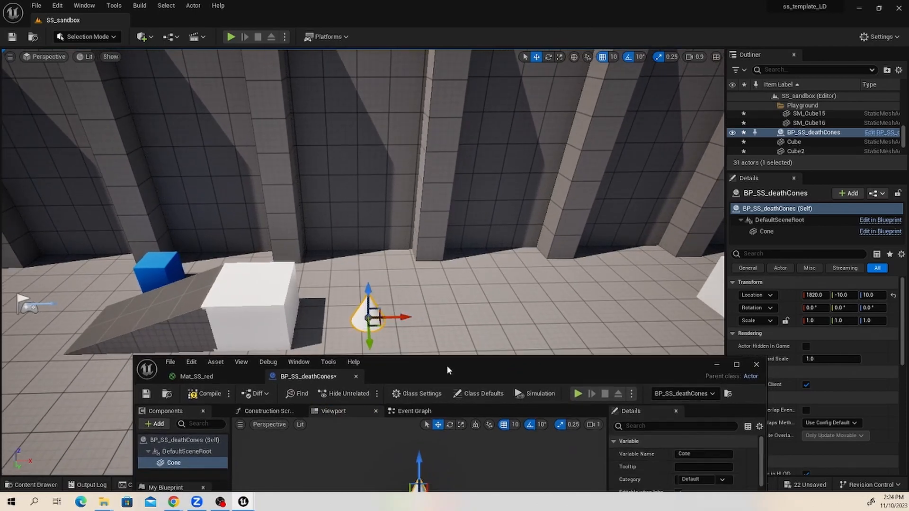
left_click_drag(447, 365, 414, 167)
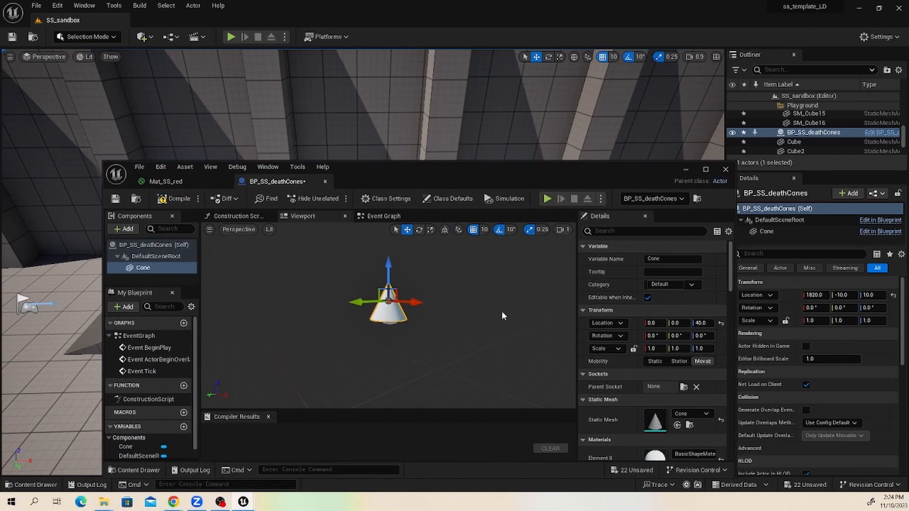
Assign the Mat_SS_red material to the Cone component and inspect the coloured cone from another angle
scroll(674, 397, "down", 5)
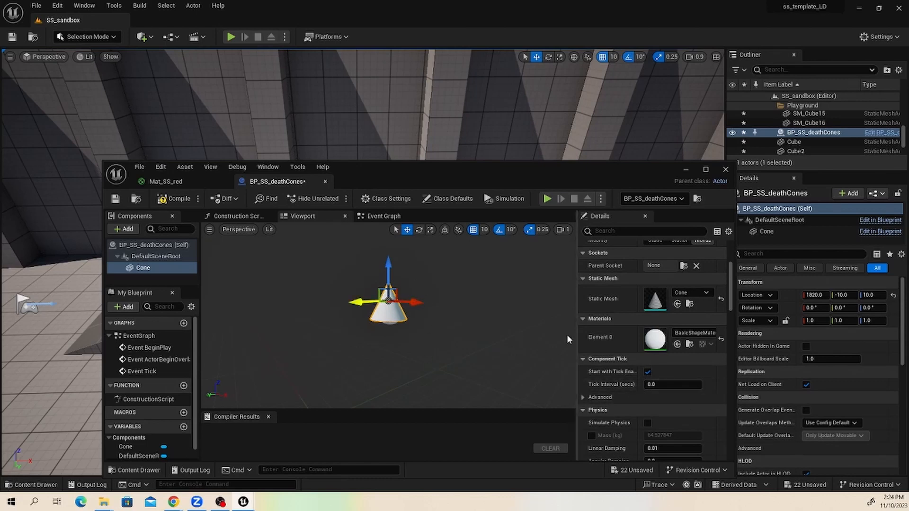
scroll(675, 377, "down", 2)
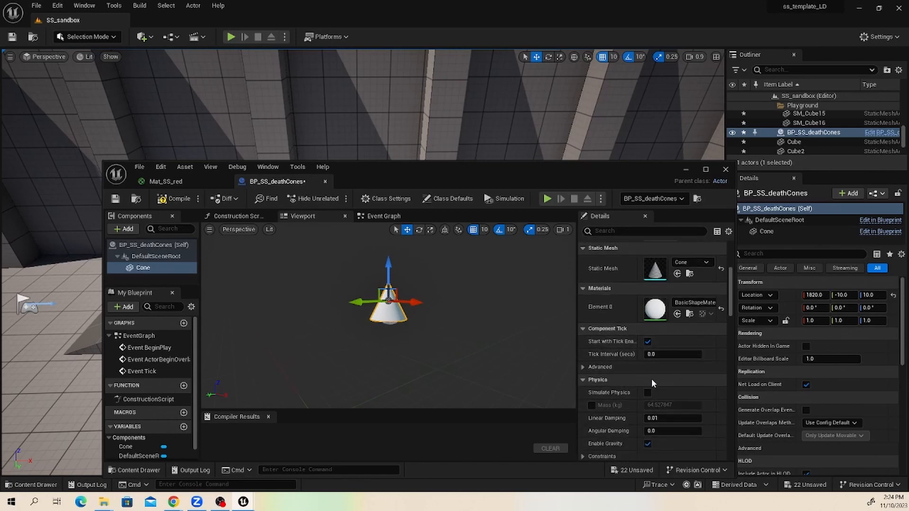
scroll(651, 381, "down", 5)
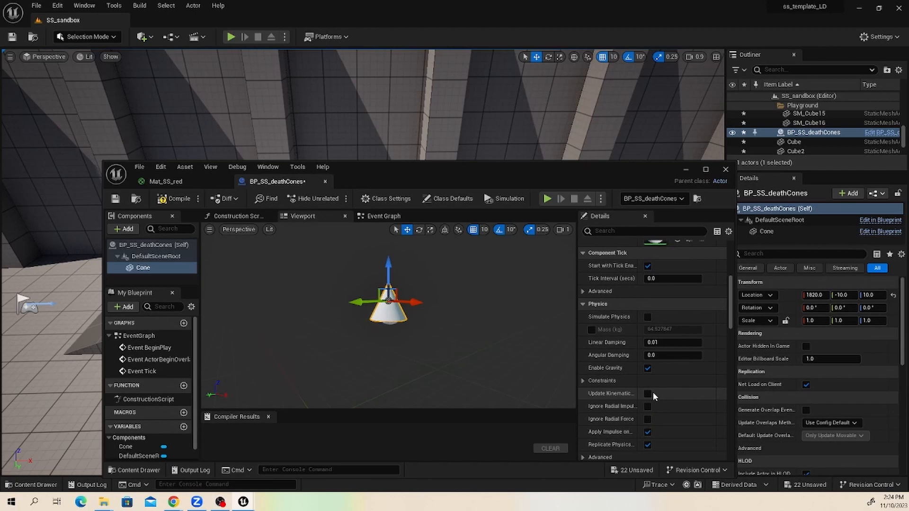
scroll(664, 396, "up", 6)
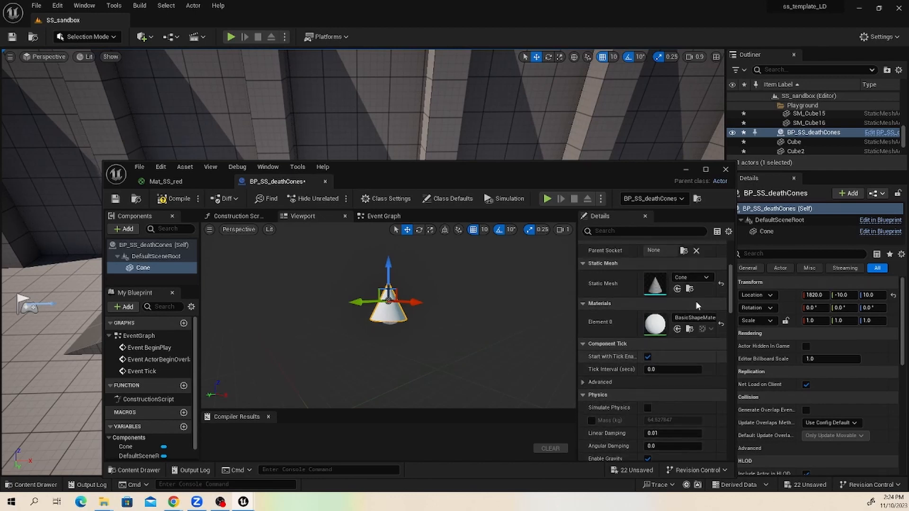
left_click(692, 318)
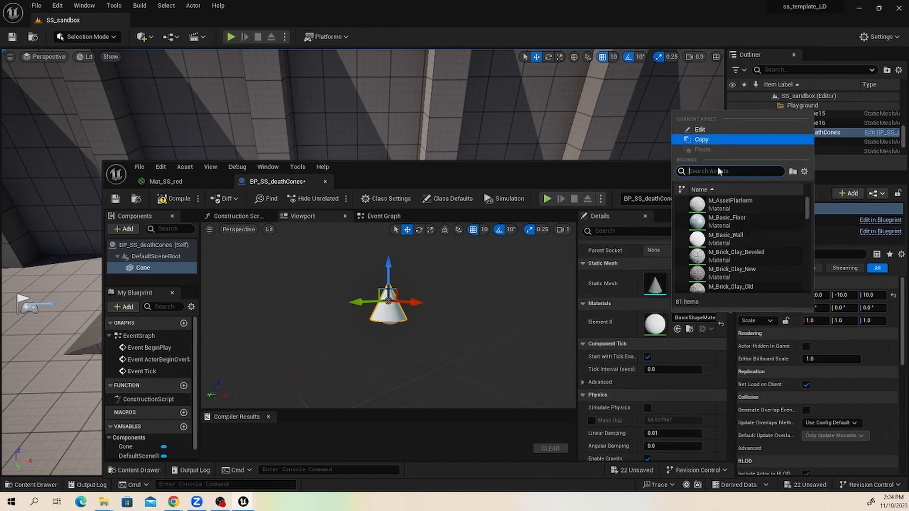
type("red")
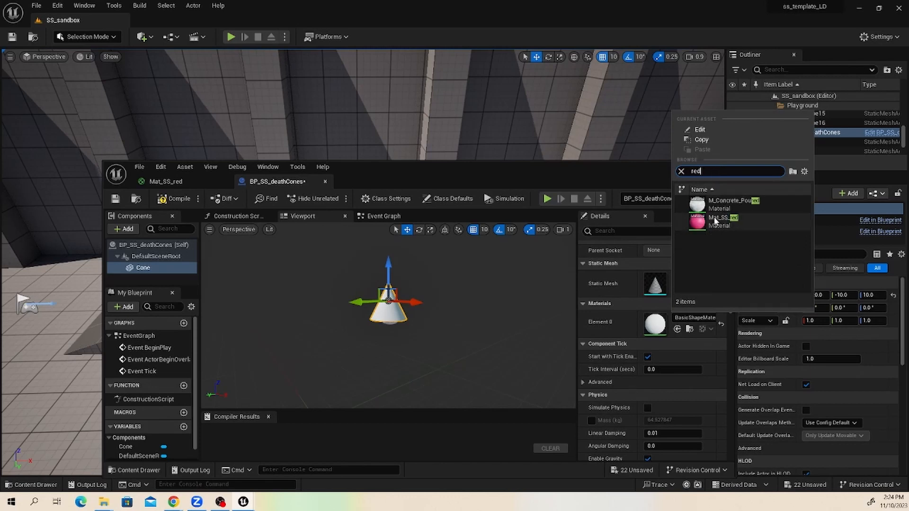
left_click(715, 221)
left_click_drag(467, 284, 477, 323)
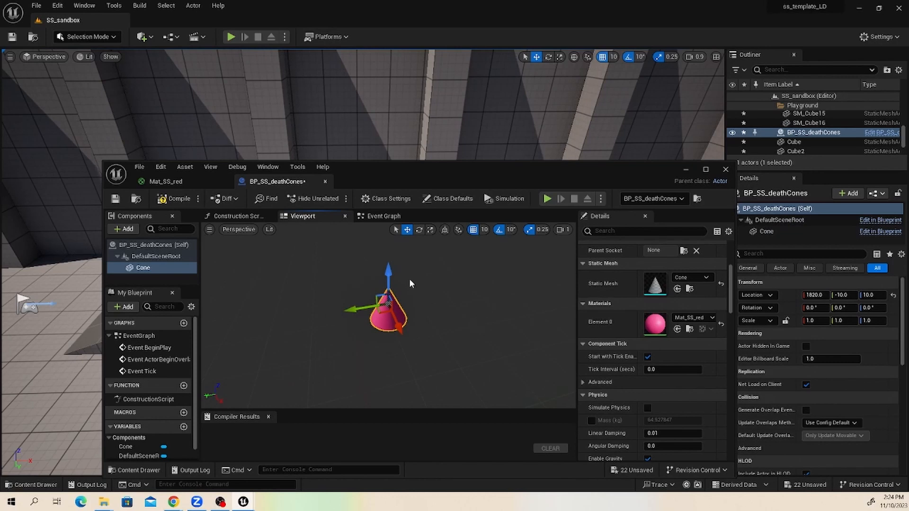
left_click_drag(410, 281, 443, 282)
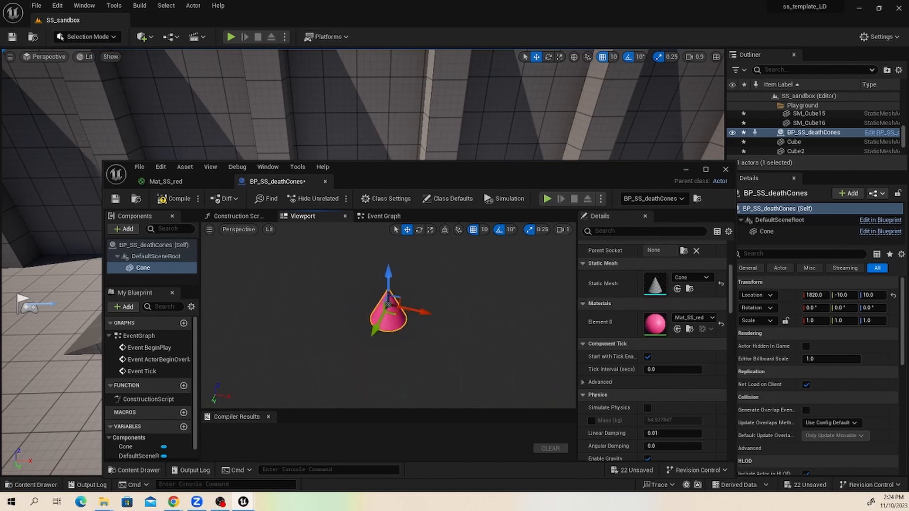
Duplicate the Cone component, move the copy along positive X beside the original, and check the pair in the level
right_click(152, 268)
left_click(197, 340)
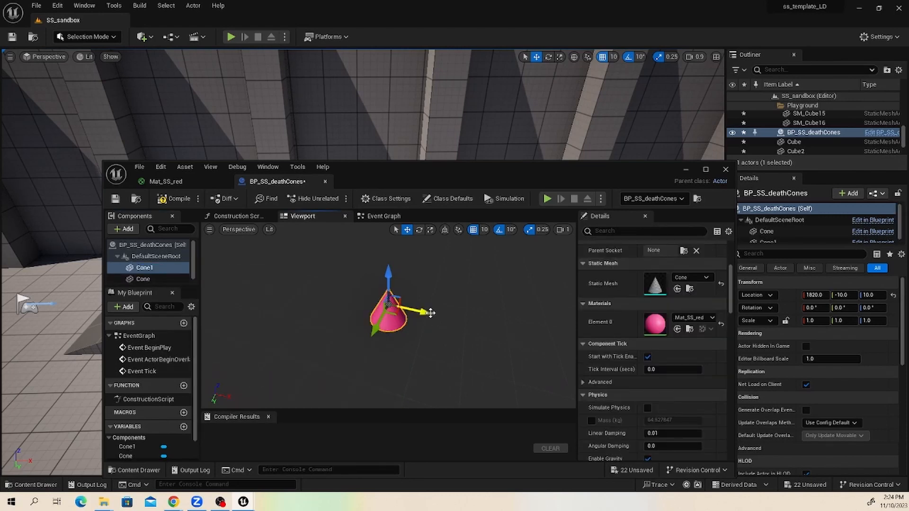
left_click_drag(431, 313, 477, 326)
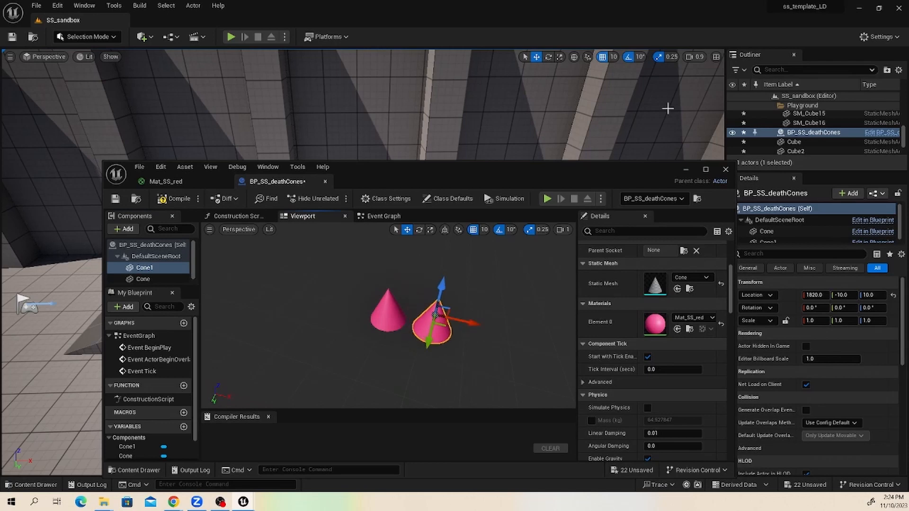
left_click(681, 172)
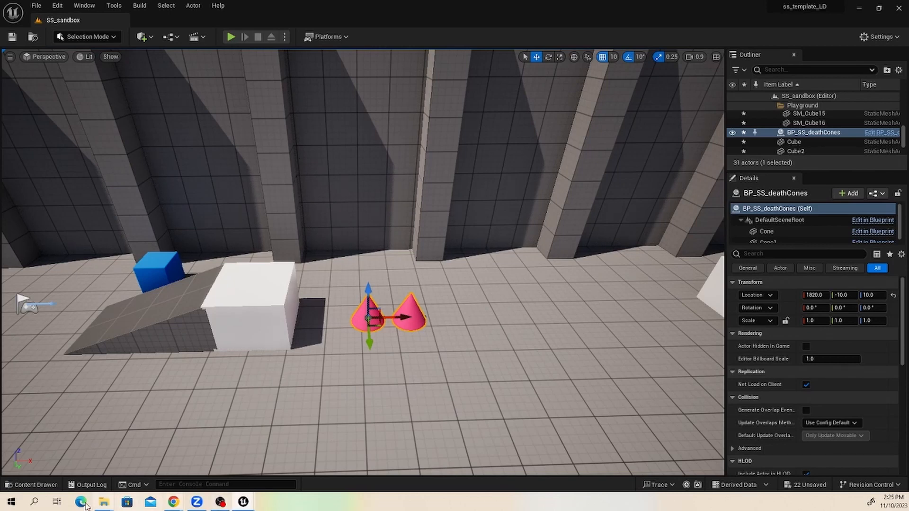
Reopen the BP_SS_deathCones Blueprint, duplicate Cone1, and move the copy along X to the opposite side of the original cone
left_click(33, 485)
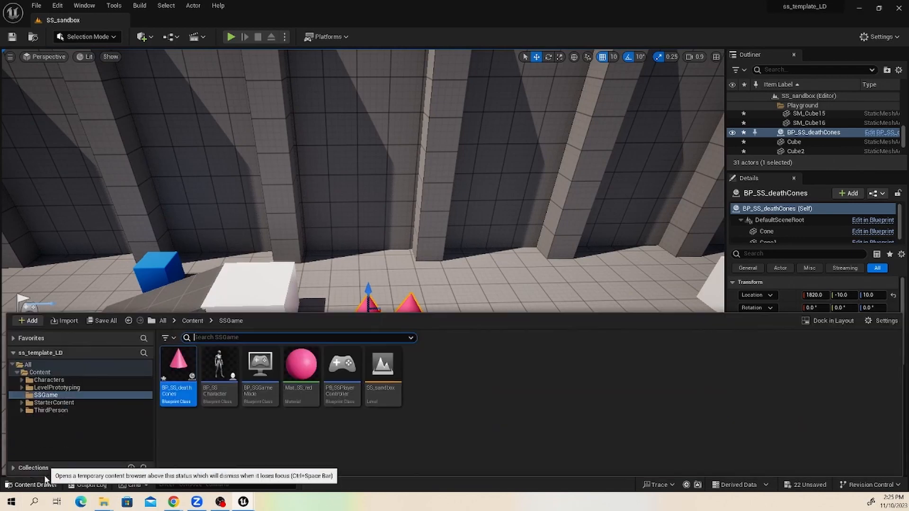
double_click(183, 362)
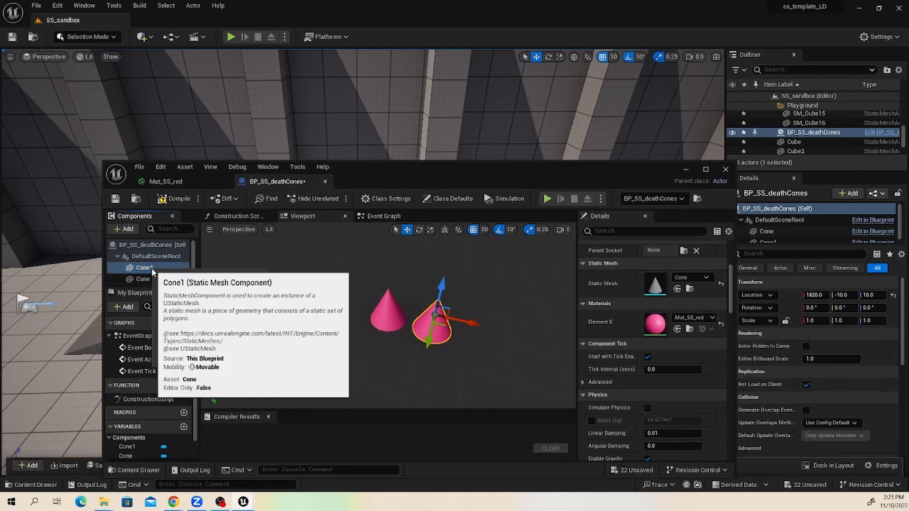
right_click(152, 269)
left_click(188, 338)
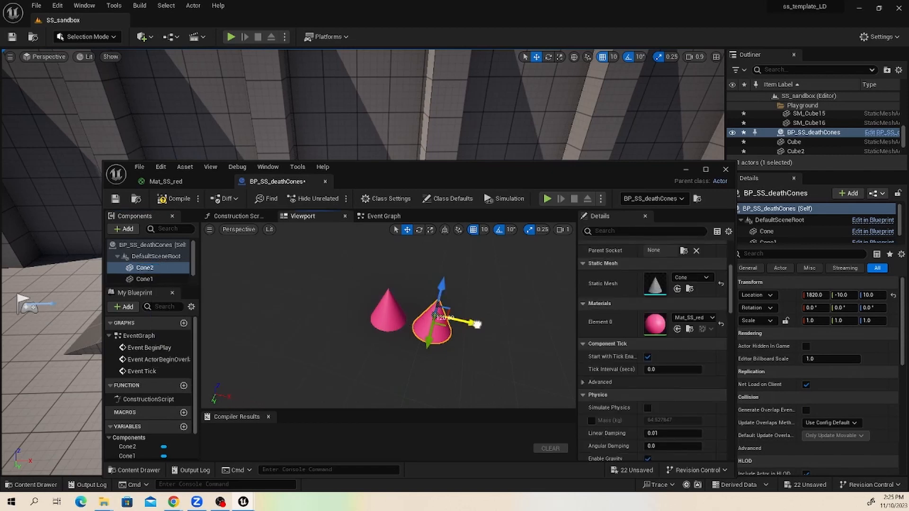
left_click_drag(475, 323, 391, 305)
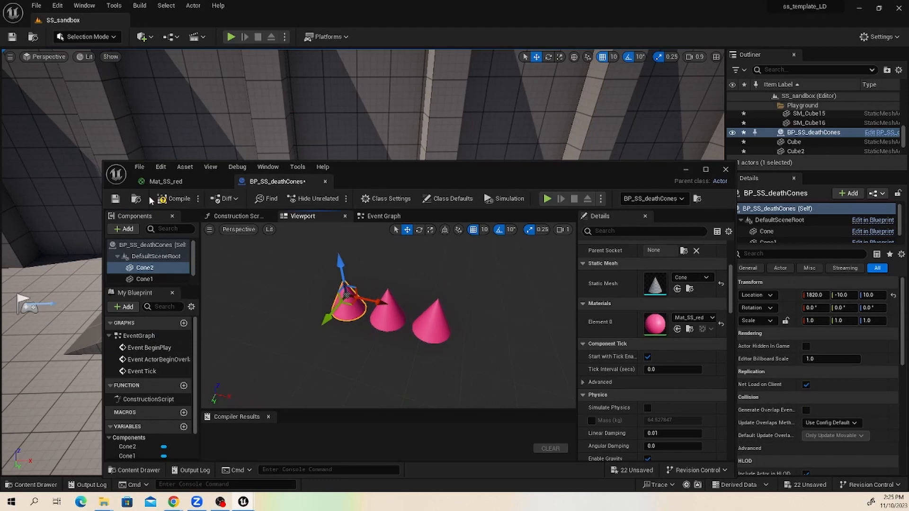
Compile the three-cone Blueprint and place three copies of its level actor along X to fill the gap between the two white cubes
left_click(170, 199)
left_click(686, 169)
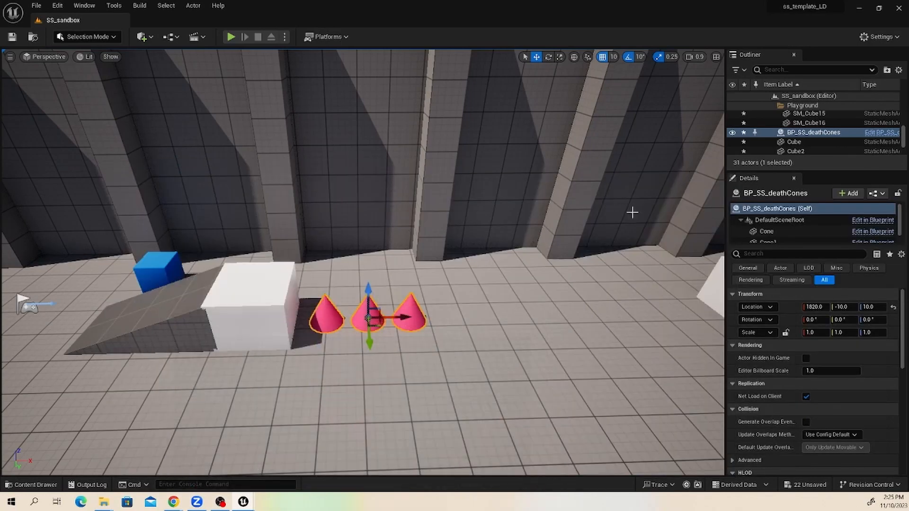
left_click_drag(429, 285, 424, 309, "alt")
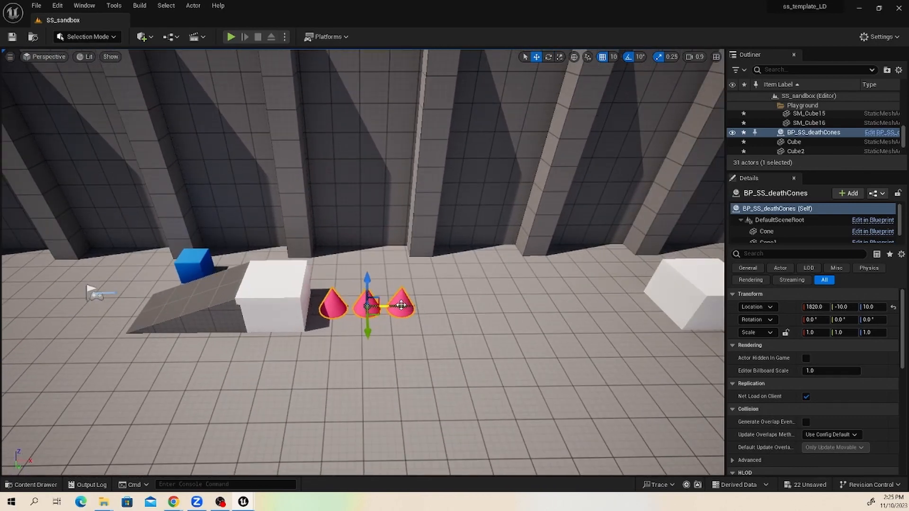
left_click_drag(400, 306, 659, 275, "alt")
scroll(609, 295, "down", 2)
left_click(679, 286)
scroll(680, 287, "down", 2)
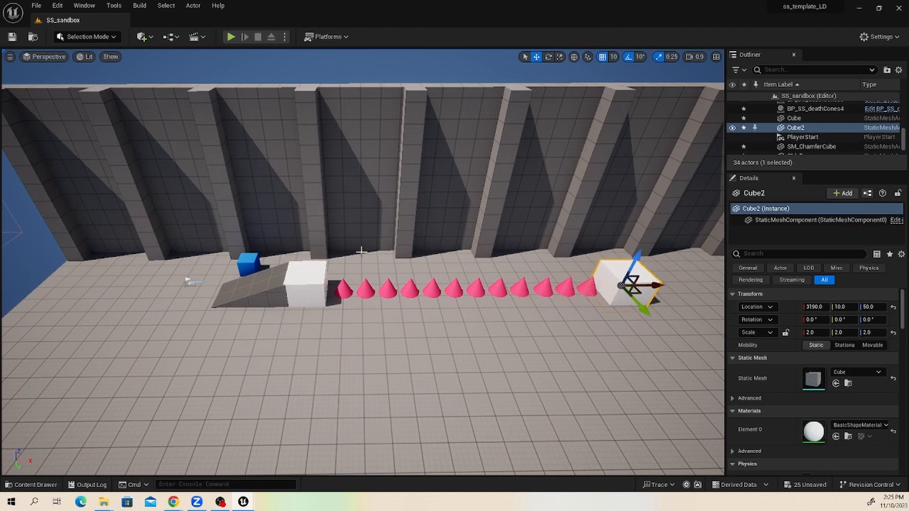
Look over the row of red cones from the ramp to the far cube and save the level
scroll(659, 275, "up", 2)
mouse_move(369, 284)
left_mouse_down("alt")
mouse_move(361, 241)
mouse_move(326, 232)
mouse_move(368, 283)
left_mouse_up("alt")
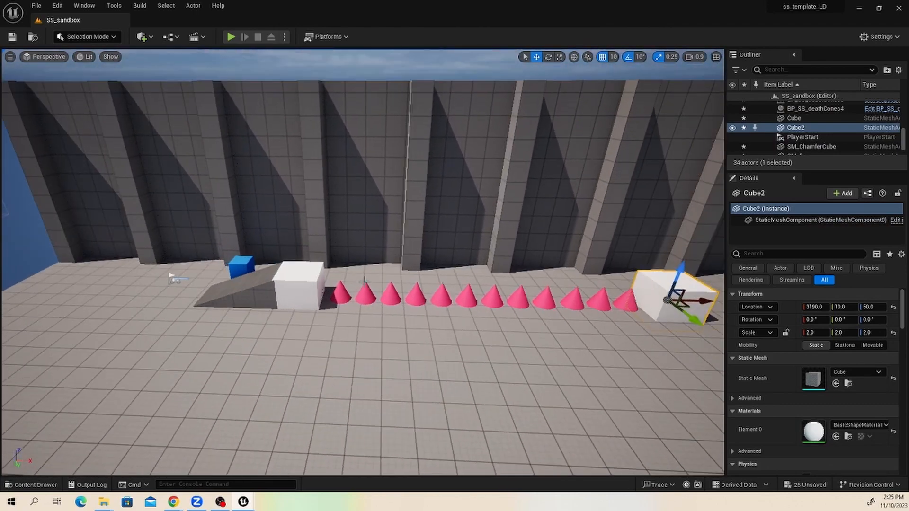
scroll(369, 284, "up", 1)
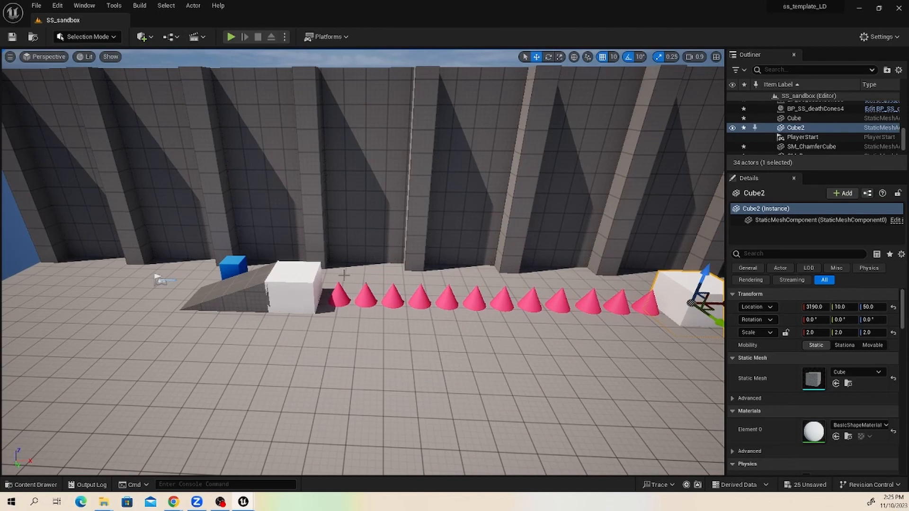
scroll(353, 284, "up", 2)
left_click_drag(353, 284, 393, 287, "alt")
key("ctrl+s")
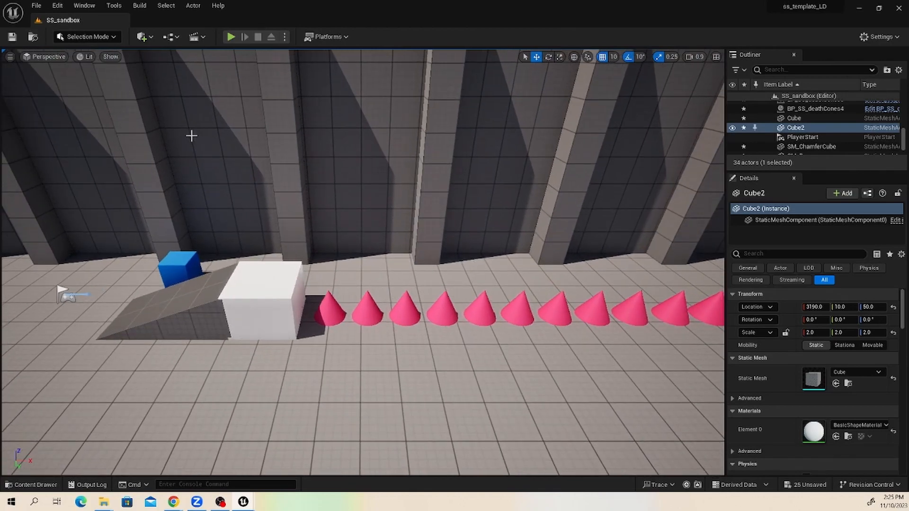
Reopen the BP_SS_deathCones Blueprint and check its individual cone components up close
left_click(28, 485)
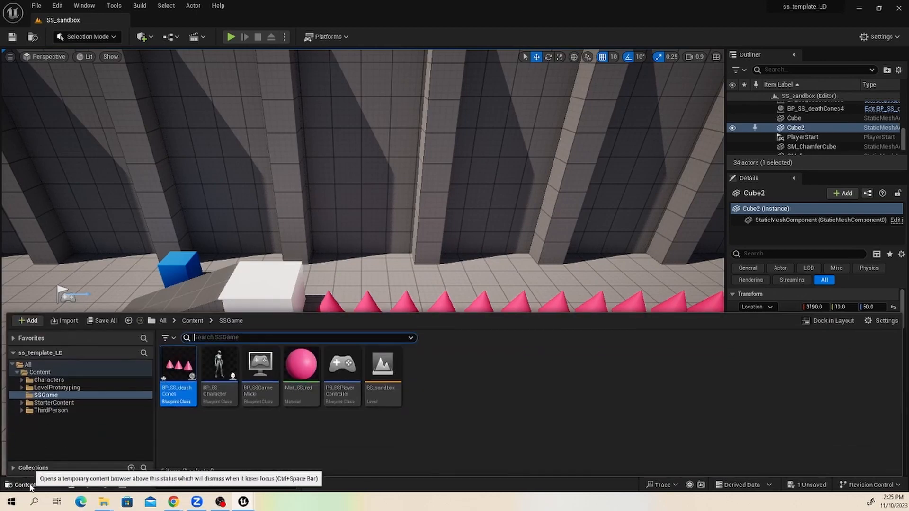
double_click(187, 370)
right_click_drag(458, 289, 493, 273)
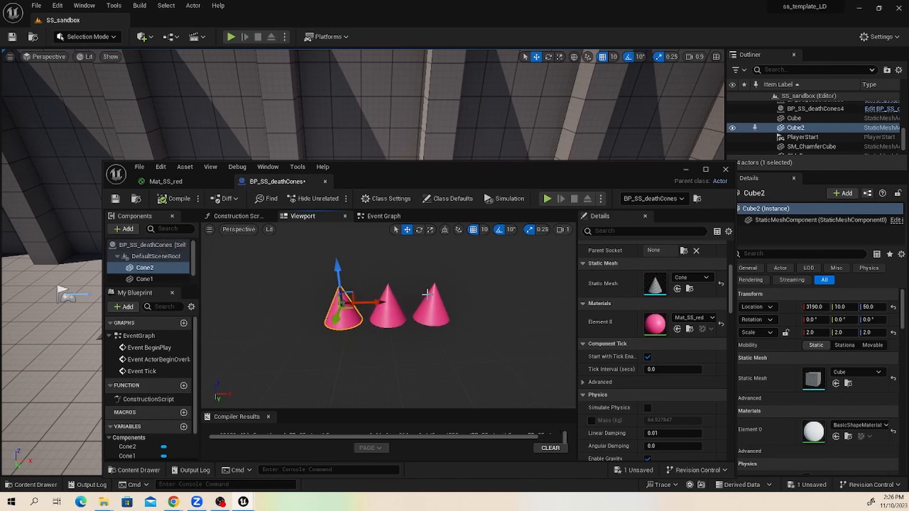
left_click_drag(428, 303, 428, 341, "alt")
right_click_drag(428, 340, 452, 341, "alt")
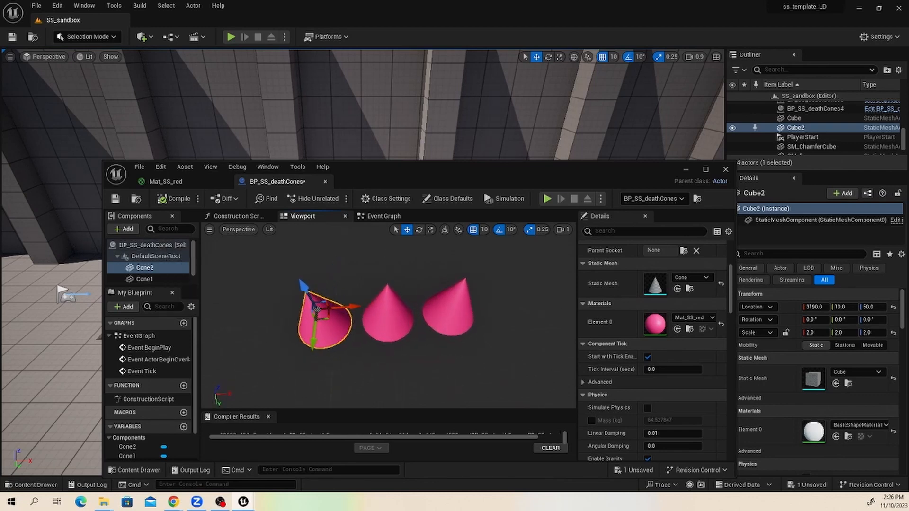
left_click(399, 307)
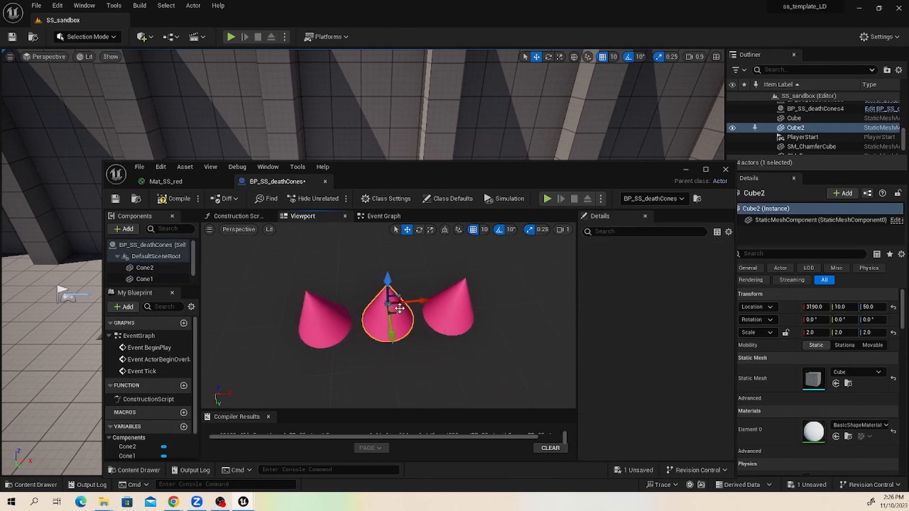
left_click(451, 304)
left_click_drag(410, 325, 410, 313, "alt")
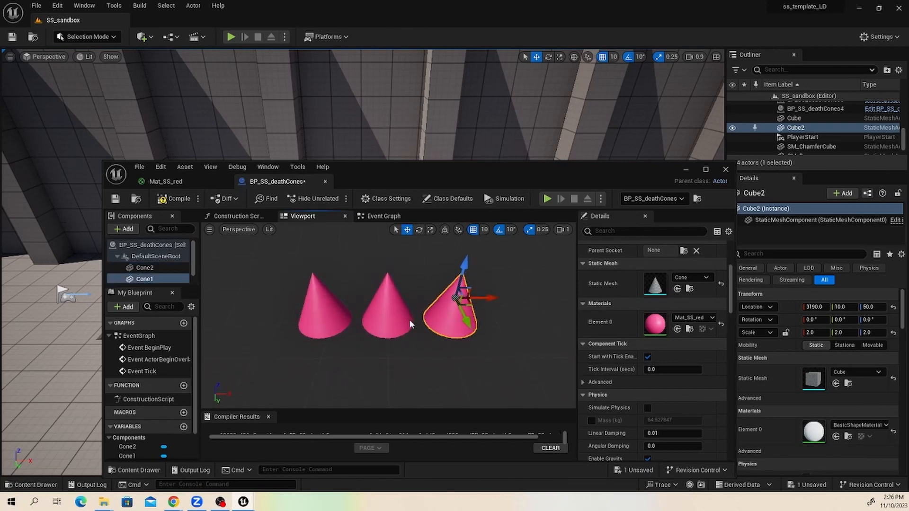
Select all three cone components together and set their Collision Presets to NoCollision
left_click(389, 283)
left_click(320, 288)
left_click(456, 286, "ctrl")
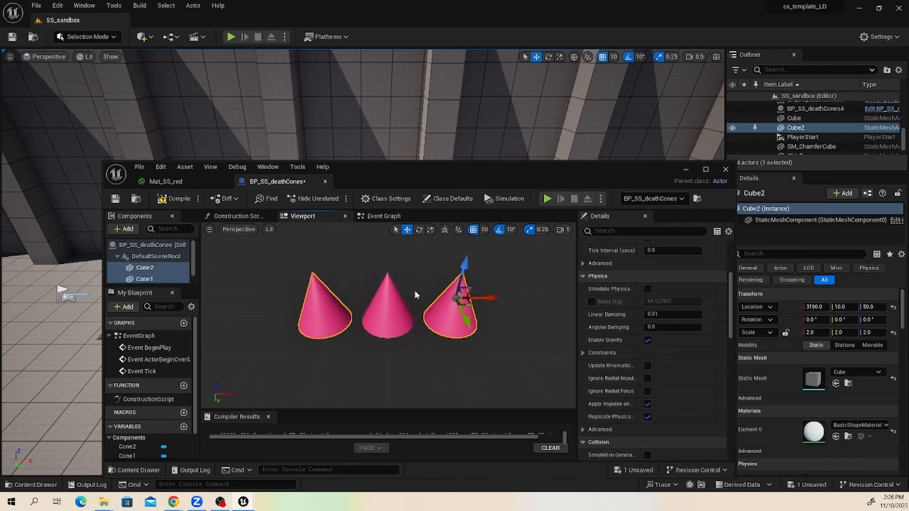
left_click(389, 290, "ctrl")
scroll(675, 374, "down", 3)
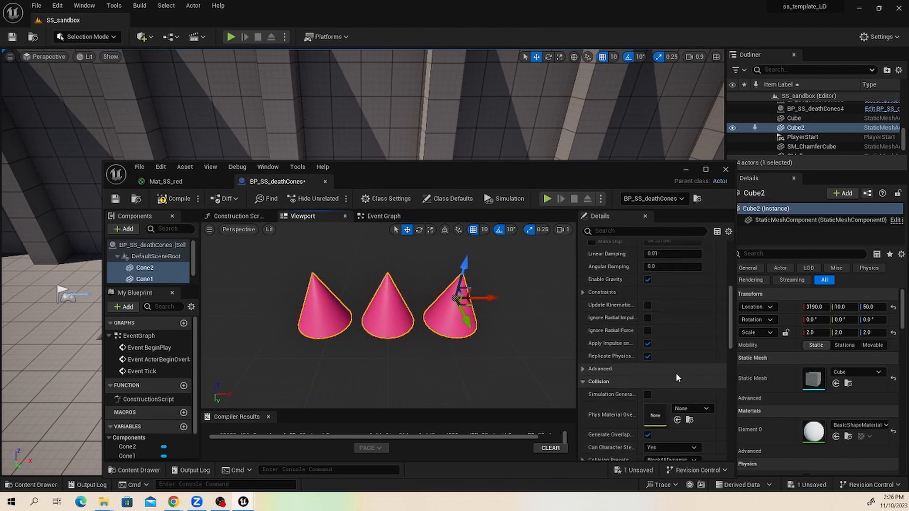
scroll(677, 381, "down", 6)
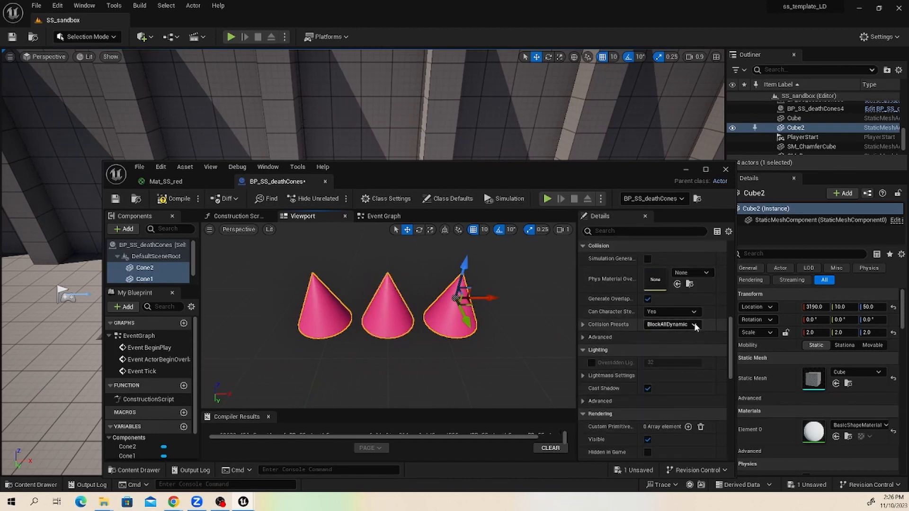
left_click(694, 325)
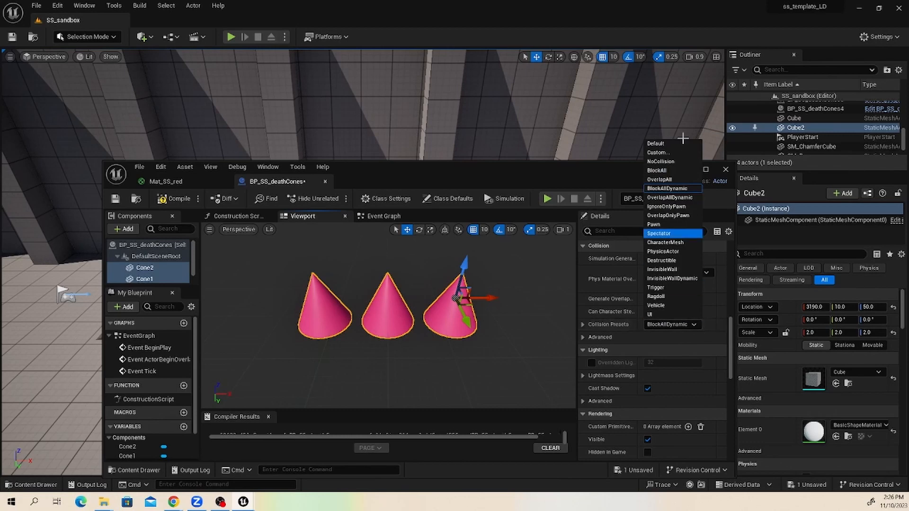
left_click(670, 162)
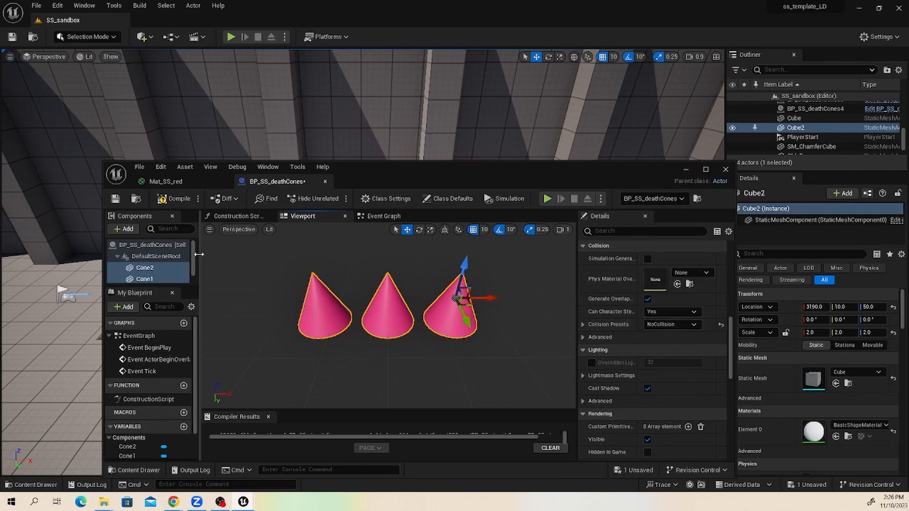
Add a Box Collision component to the Blueprint and name it "death coll"
left_click(124, 229)
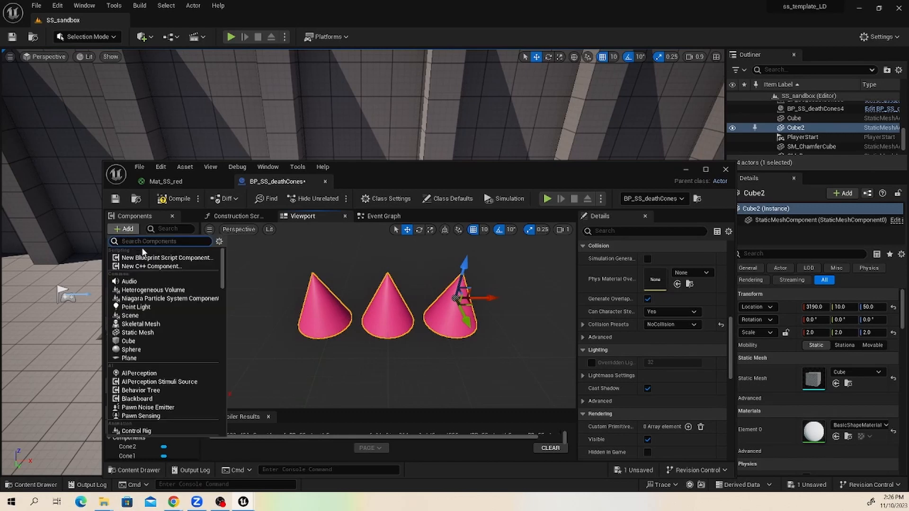
type("co")
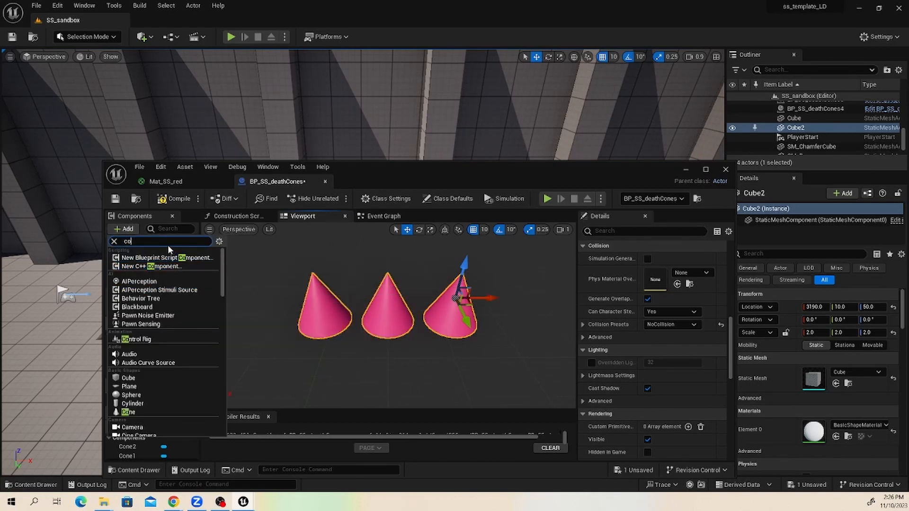
type("l")
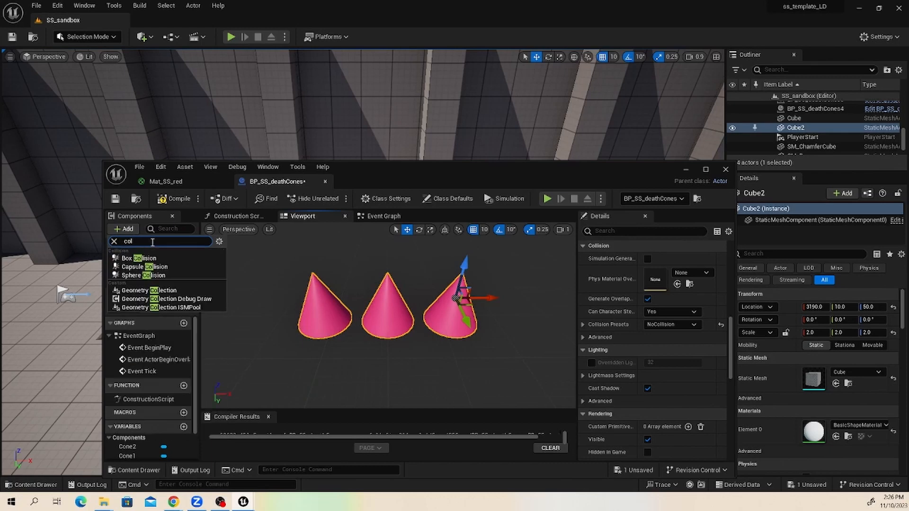
left_click(154, 258)
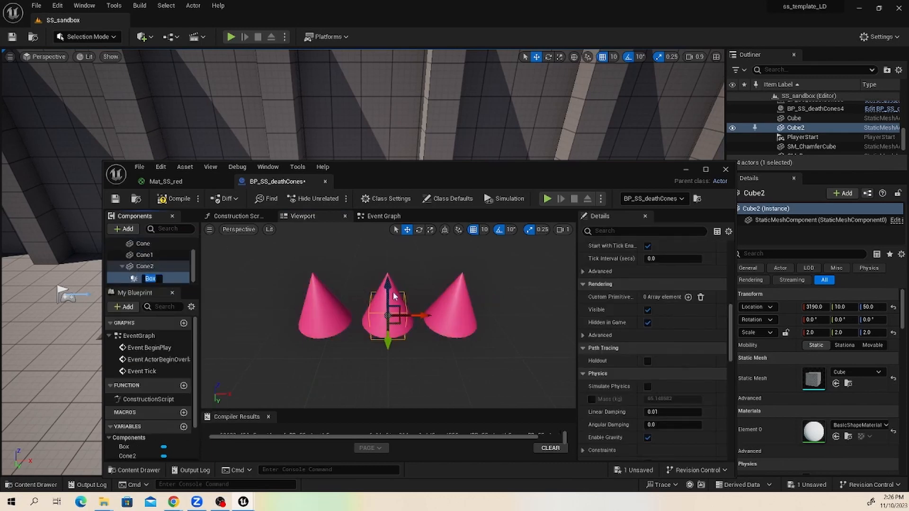
type("er")
key("BackSpace")
key("BackSpace")
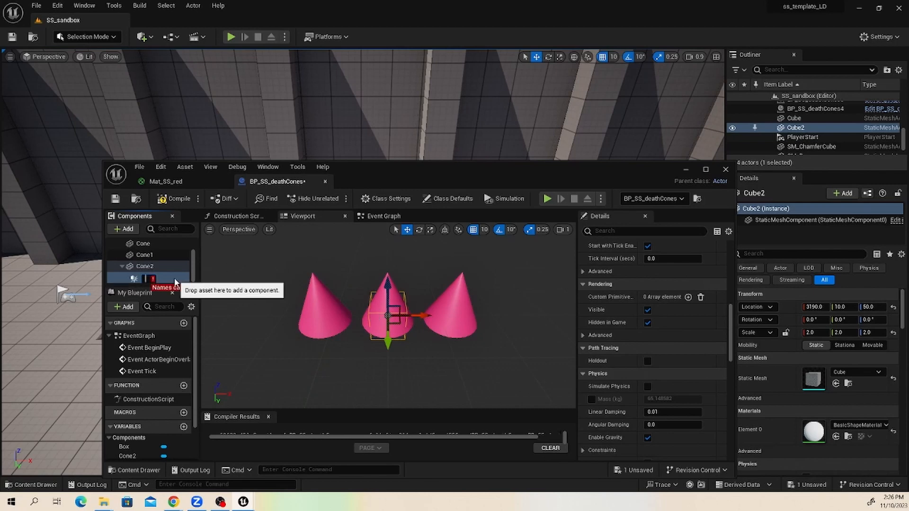
type("death coll")
key("Return")
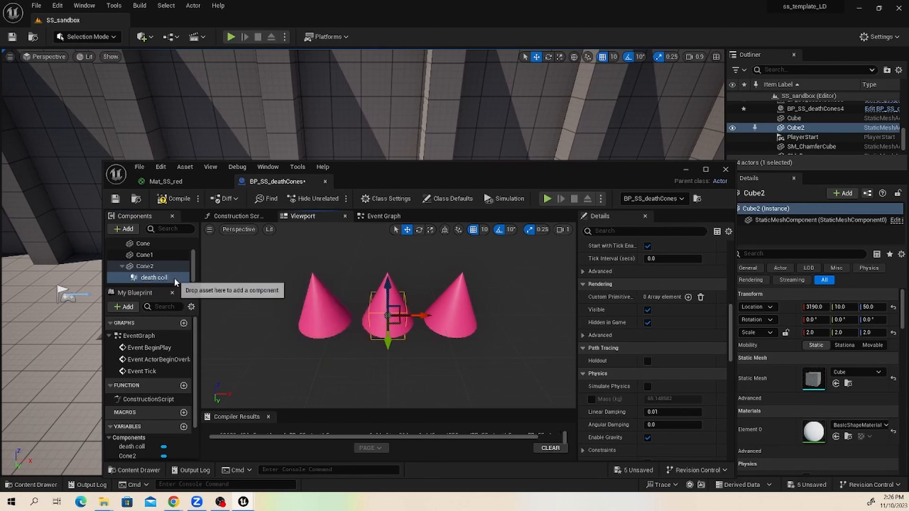
Scale the death coll box along X until it spans all three cones
key("r")
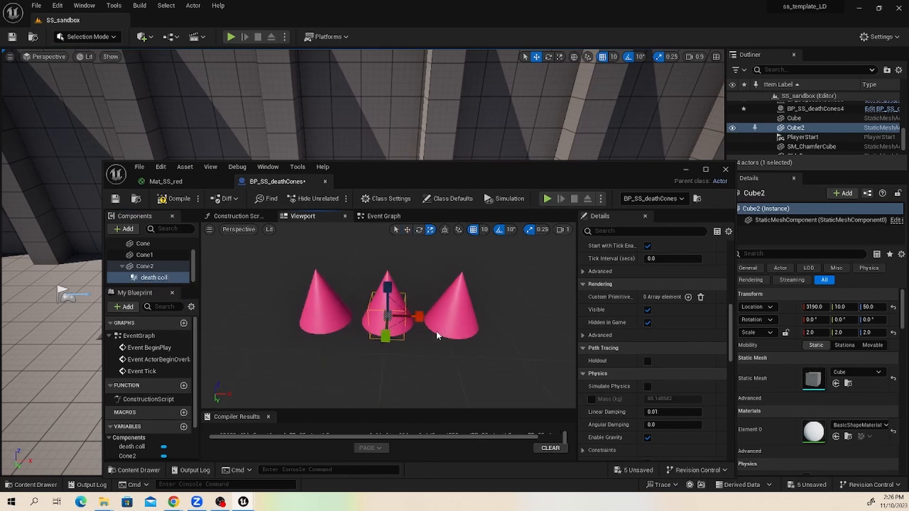
left_click_drag(420, 317, 485, 318)
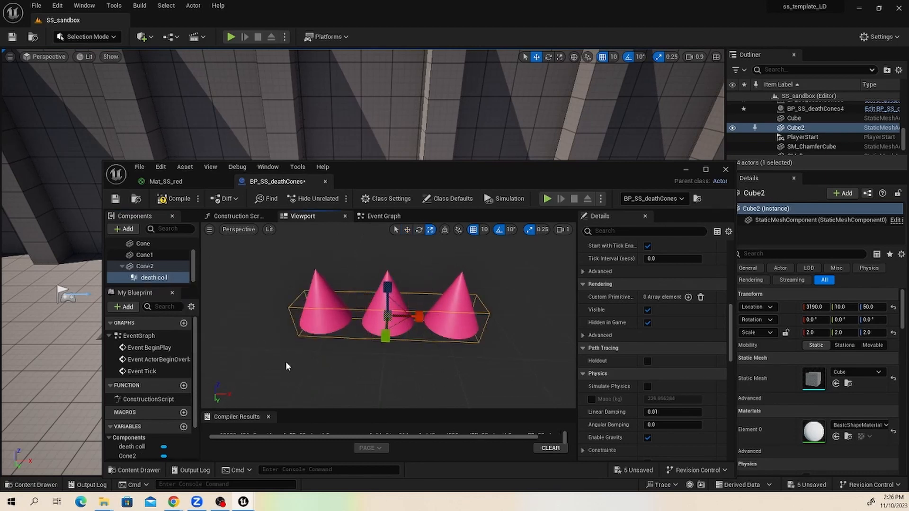
left_click_drag(318, 337, 409, 340, "alt")
left_click_drag(410, 307, 407, 308)
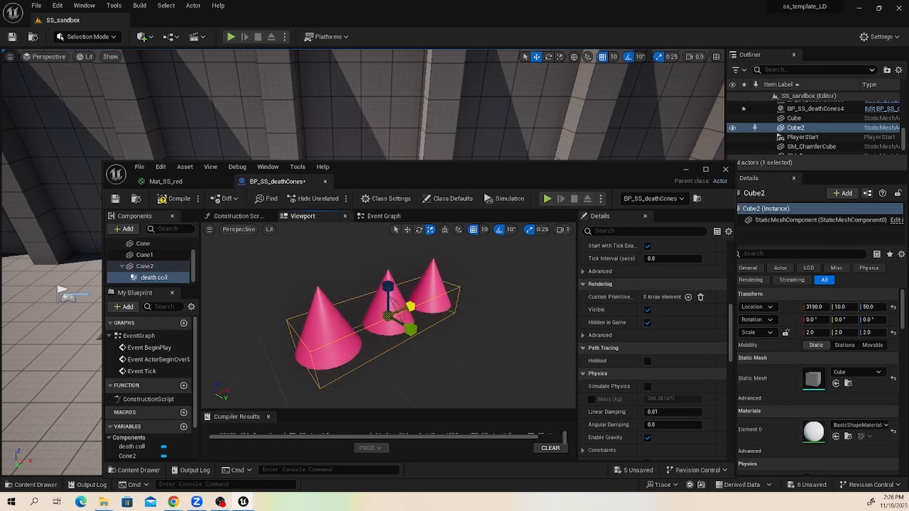
Raise the death coll box along Z so it encloses the cones from their bases upward, and compile the Blueprint
key("w")
left_click_drag(453, 334, 416, 309, "alt")
mouse_move(391, 279)
left_mouse_down()
mouse_move(393, 261)
mouse_move(405, 276)
mouse_move(392, 264)
left_mouse_up()
key("e")
key("r")
key("w")
left_click_drag(366, 313, 350, 398, "alt")
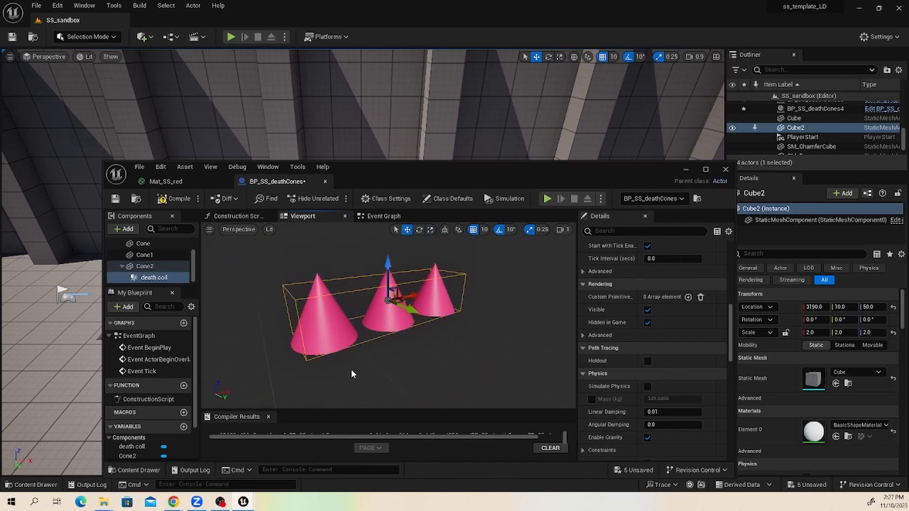
left_click_drag(381, 335, 408, 317, "alt")
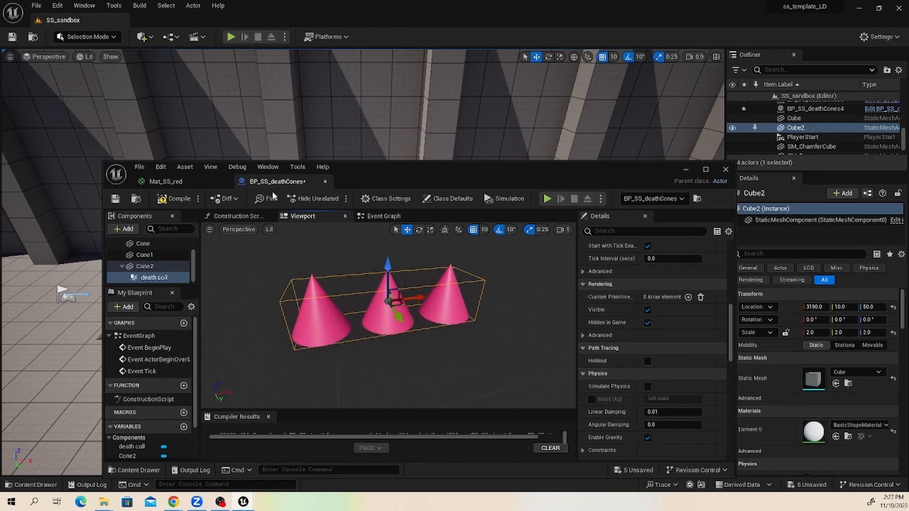
left_click(164, 200)
Clear the Event Graph by deleting the default BeginPlay, ActorBeginOverlap and Tick event nodes
left_click(372, 217)
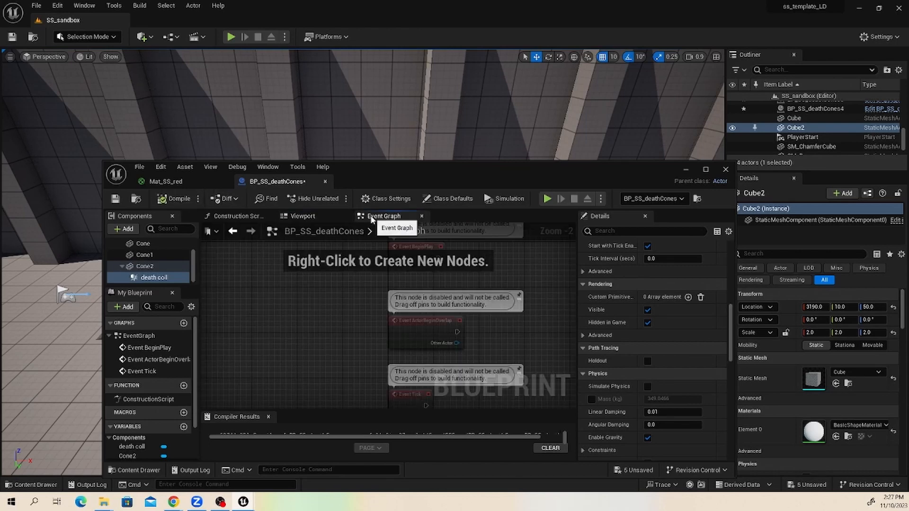
scroll(353, 301, "down", 4)
scroll(447, 345, "up", 1)
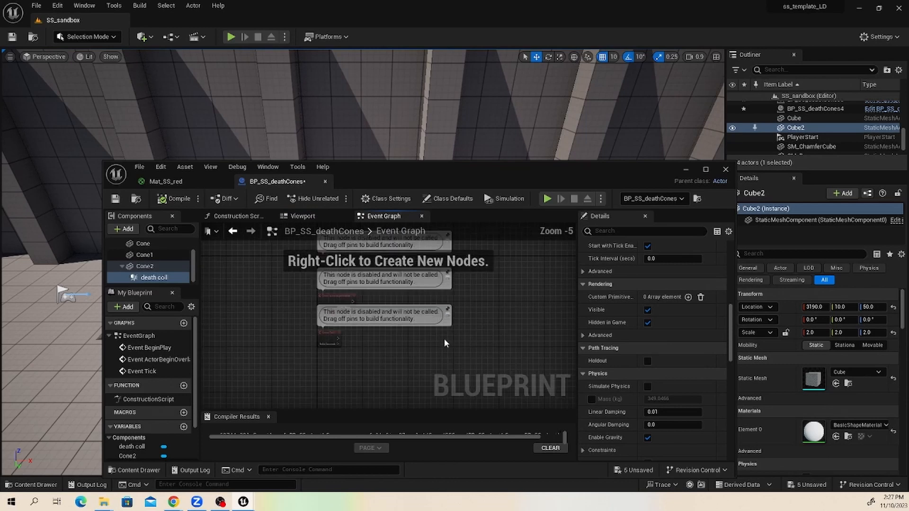
mouse_move(411, 376)
left_mouse_down()
mouse_move(307, 286)
mouse_move(303, 265)
left_mouse_up()
key("Delete")
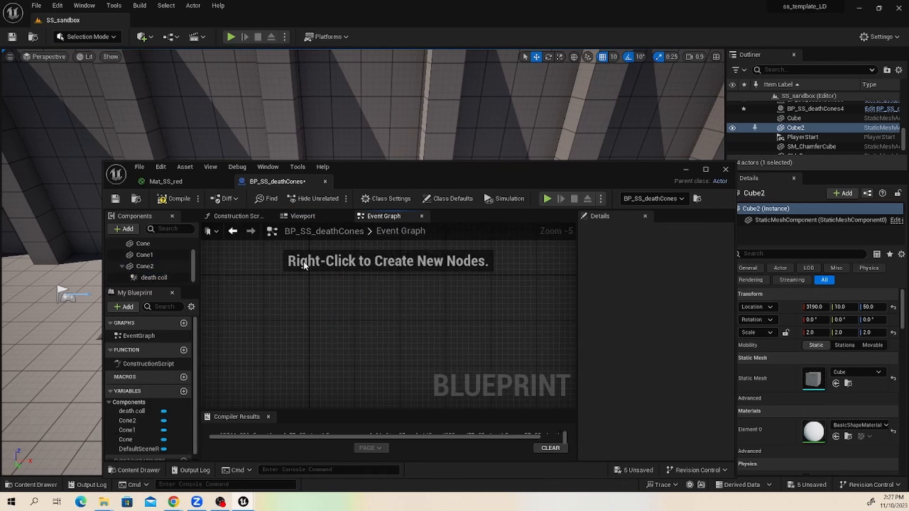
scroll(364, 297, "up", 1)
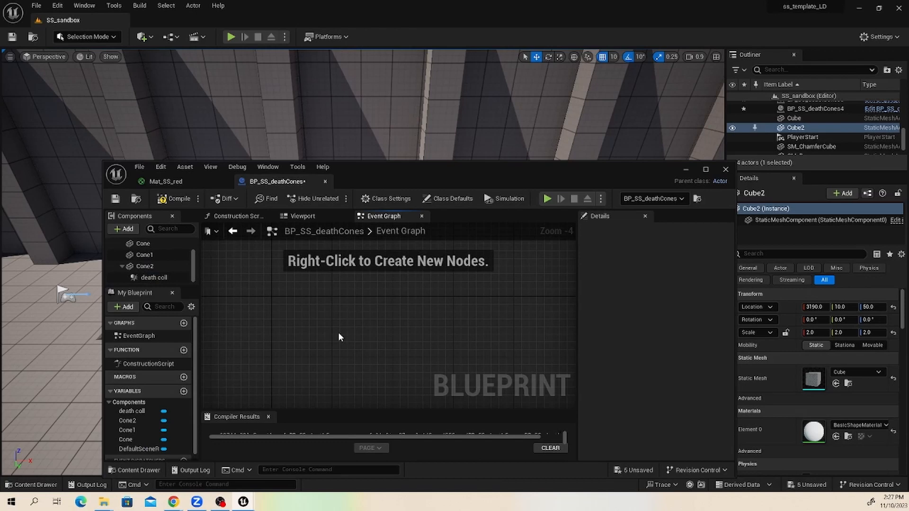
Add an Event ActorBeginOverlap node to the empty Event Graph
right_click(351, 304)
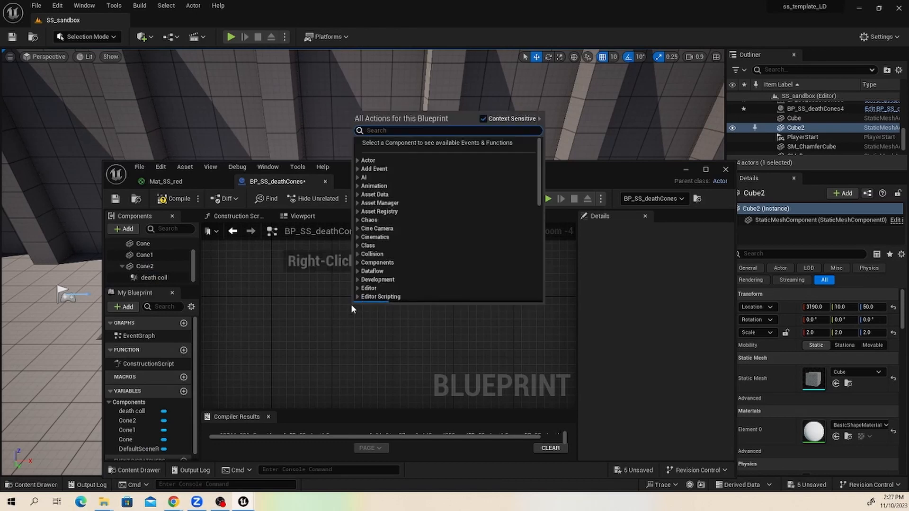
scroll(371, 297, "down", 15)
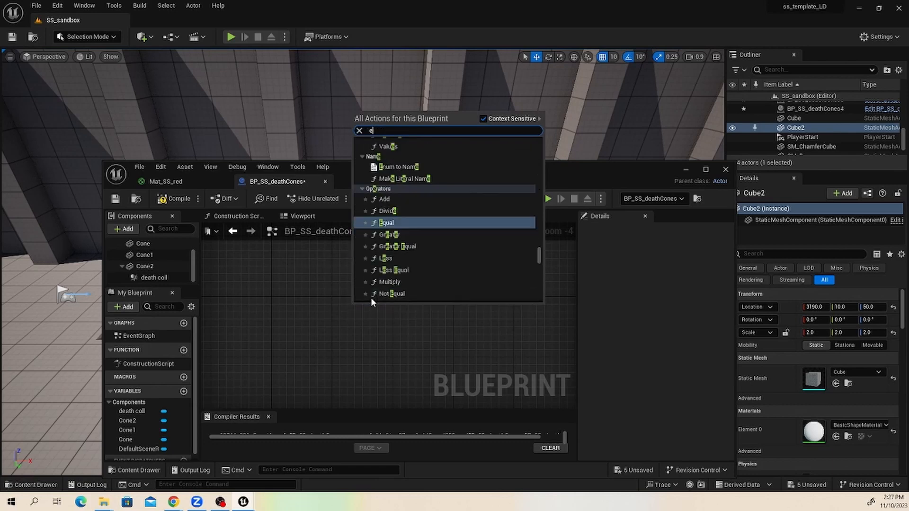
type("begin over")
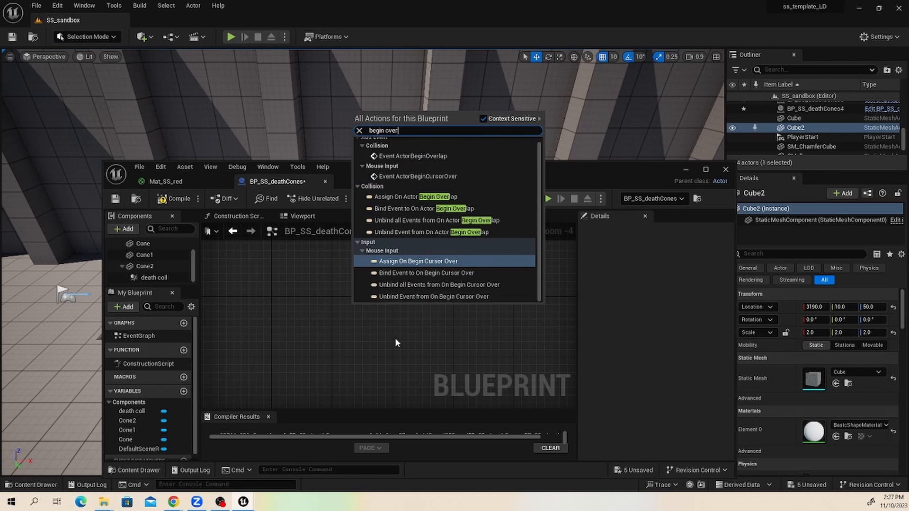
type("lap")
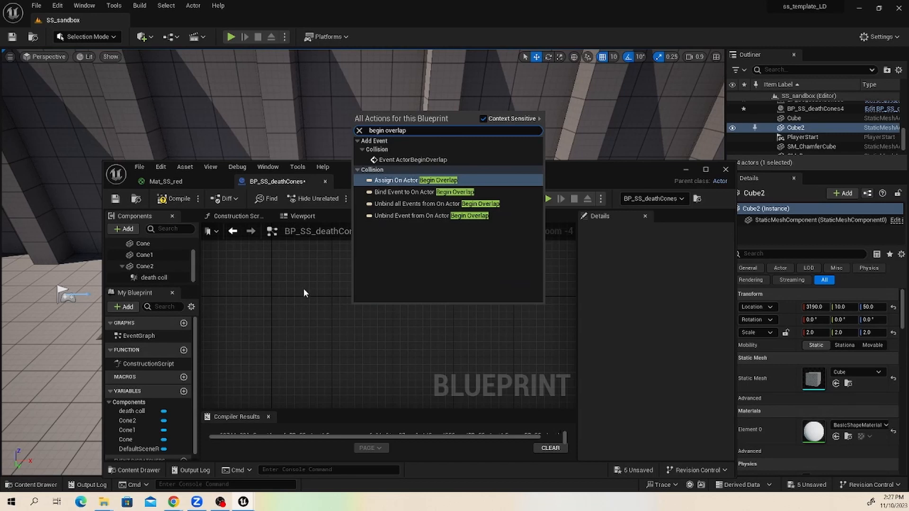
left_click(442, 160)
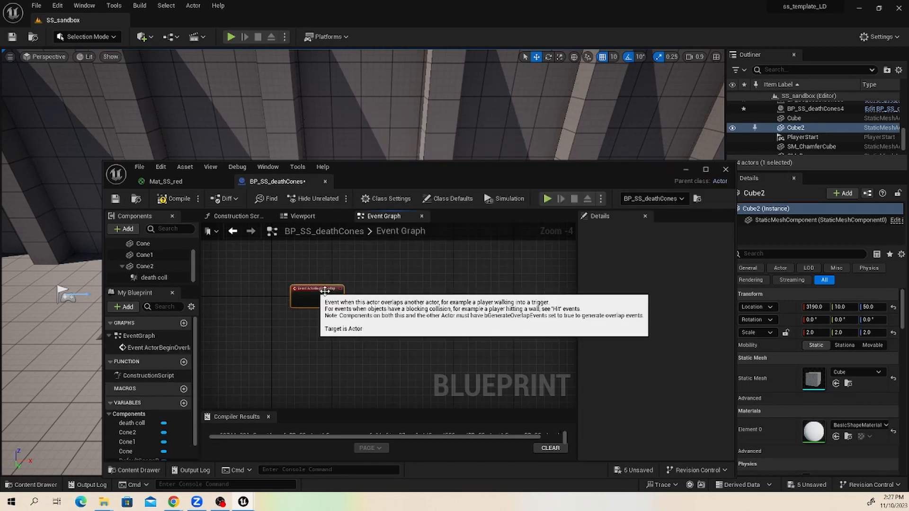
scroll(367, 308, "up", 3)
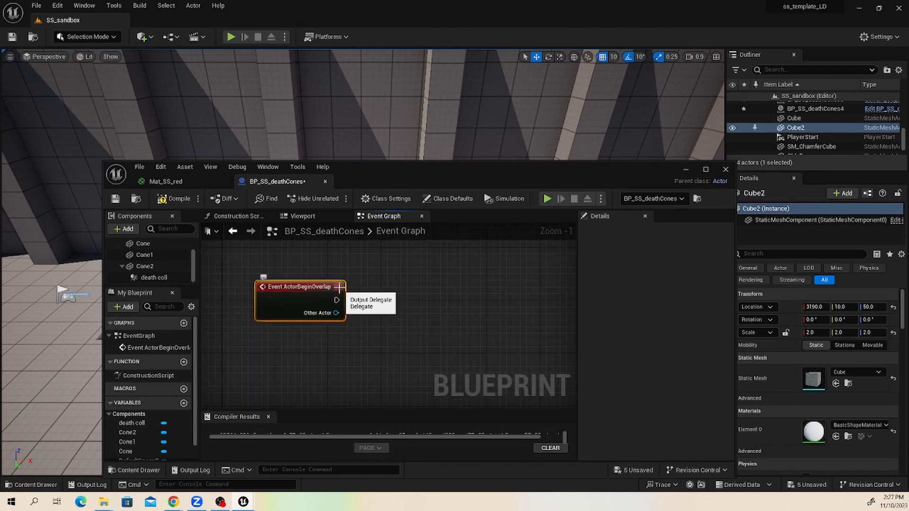
Add a Cast To BP_SSCharacter node executed by the overlap event and wire Other Actor into its Object input
right_click_drag(367, 297, 362, 297)
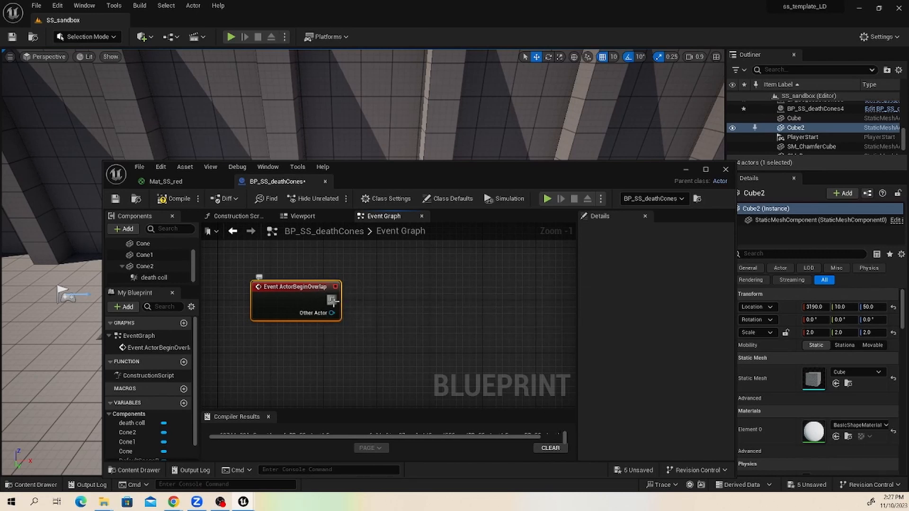
left_click_drag(331, 300, 405, 299)
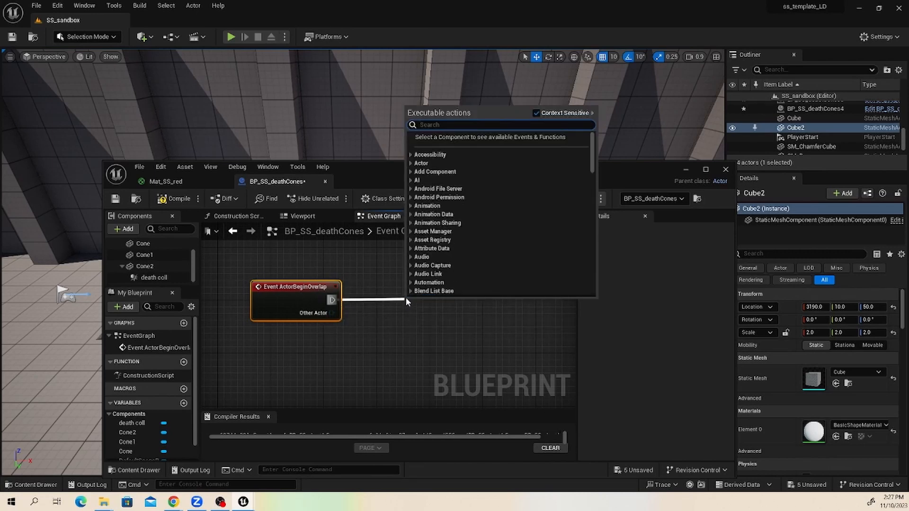
type("cast")
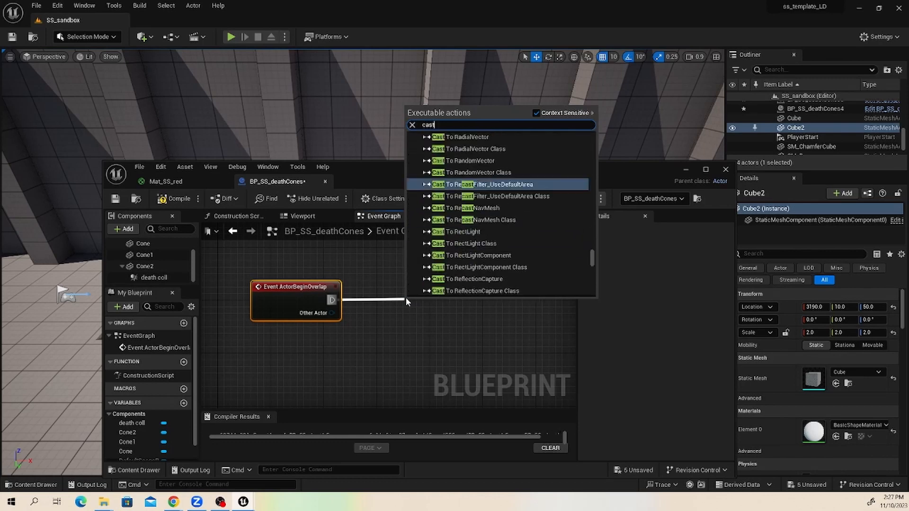
type(" to")
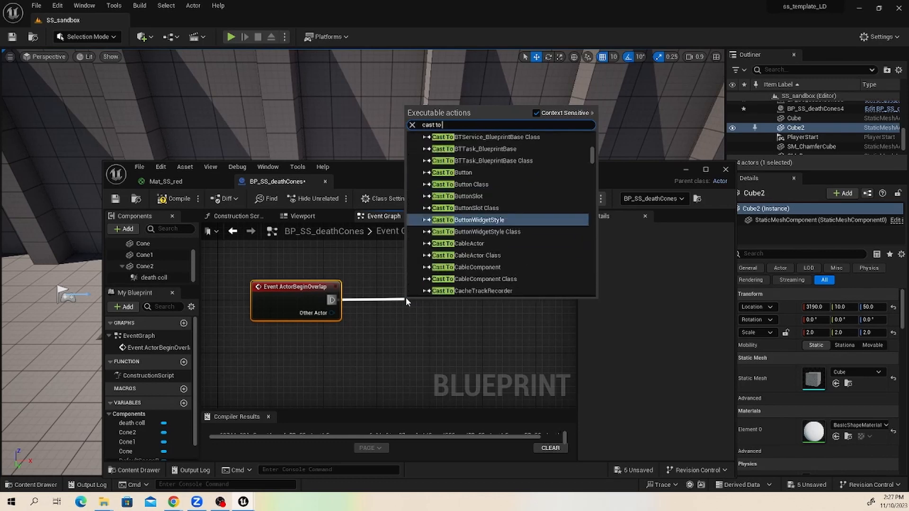
type(" pb_")
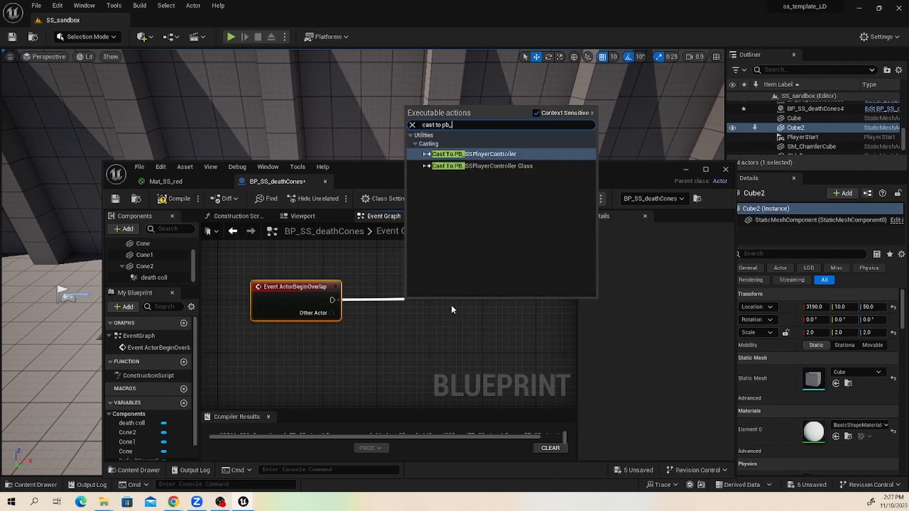
type("SS")
key("BackSpace")
key("BackSpace")
key("BackSpace")
key("BackSpace")
key("BackSpace")
type("ss")
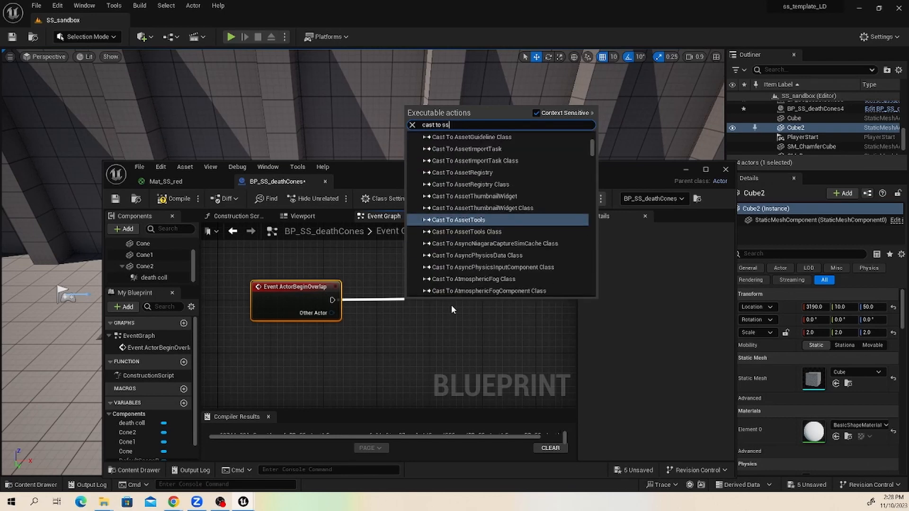
type("ch")
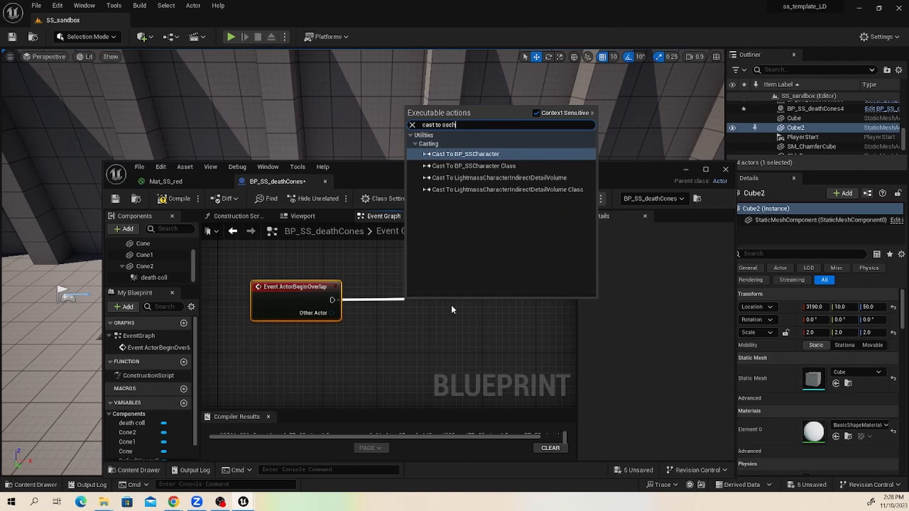
left_click(475, 154)
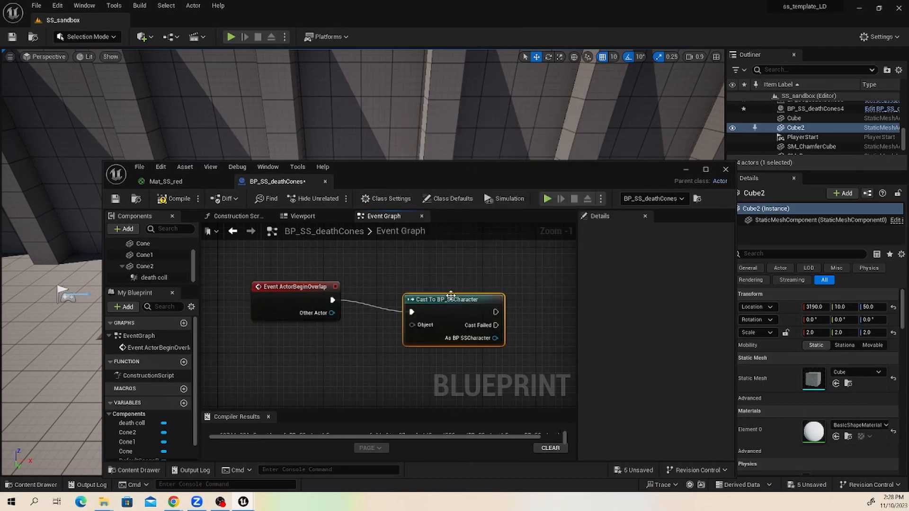
left_click_drag(451, 295, 444, 282)
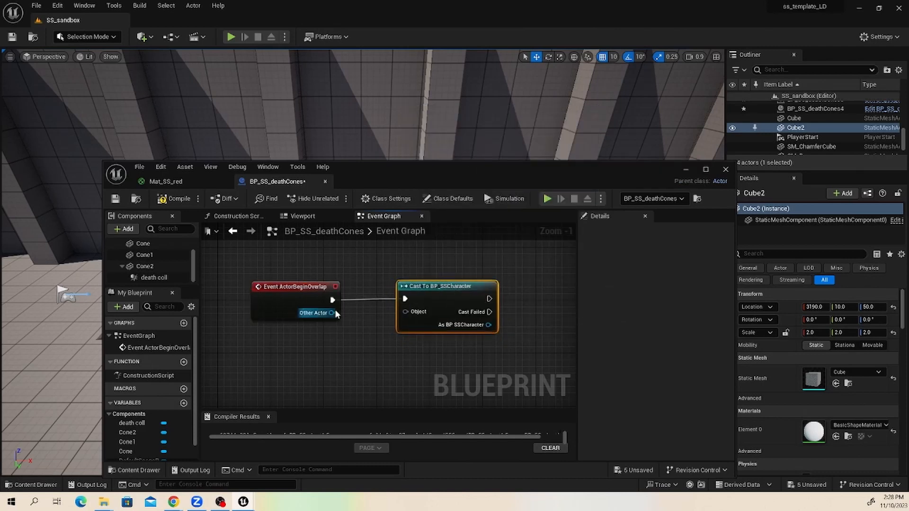
left_click_drag(333, 313, 405, 312)
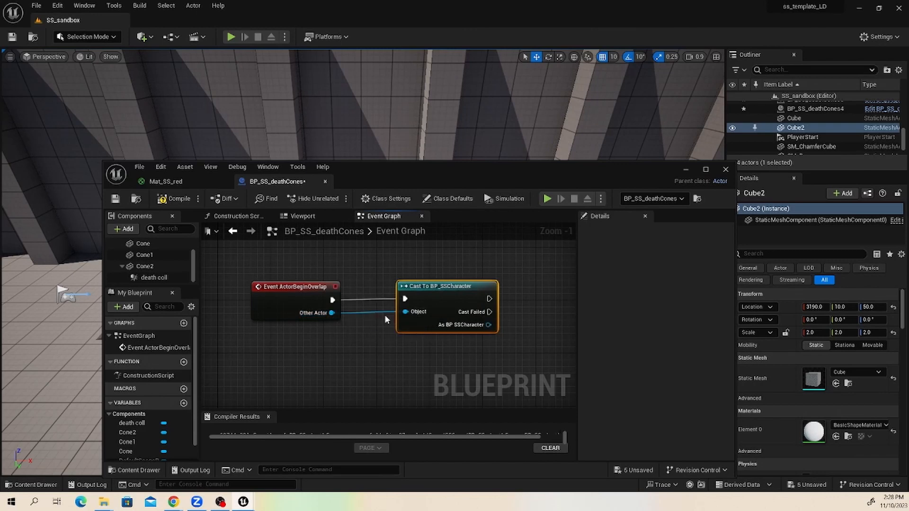
Add an Open Level (by Name) node executed by the successful output of the BP_SSCharacter cast
scroll(375, 316, "down", 1)
right_click_drag(379, 329, 298, 337)
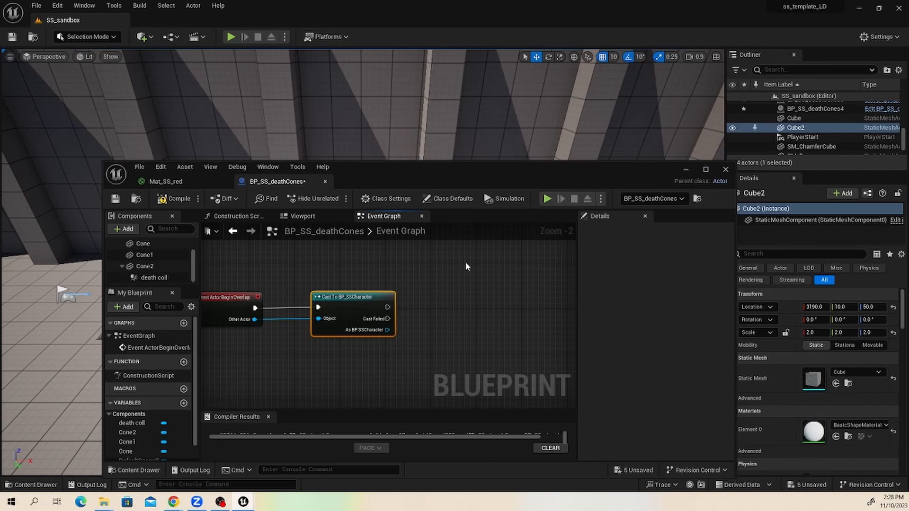
right_click_drag(443, 312, 419, 308)
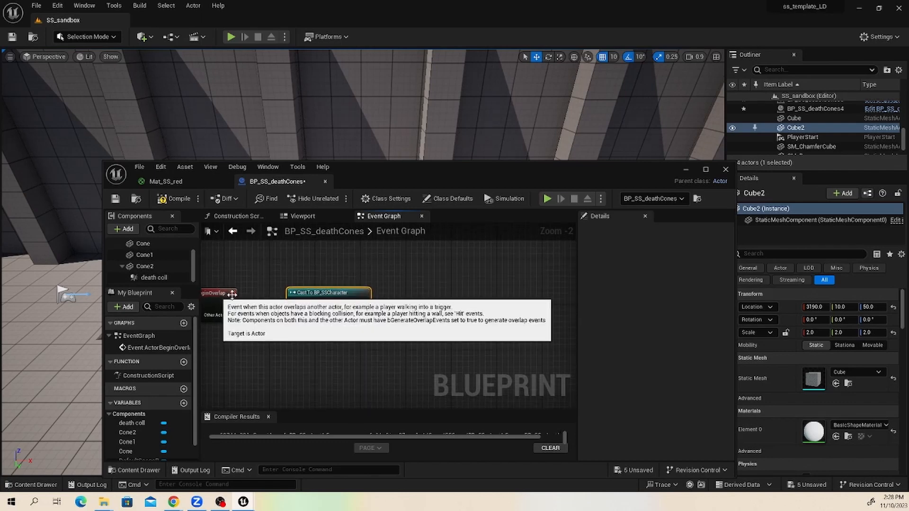
left_click_drag(363, 303, 411, 301)
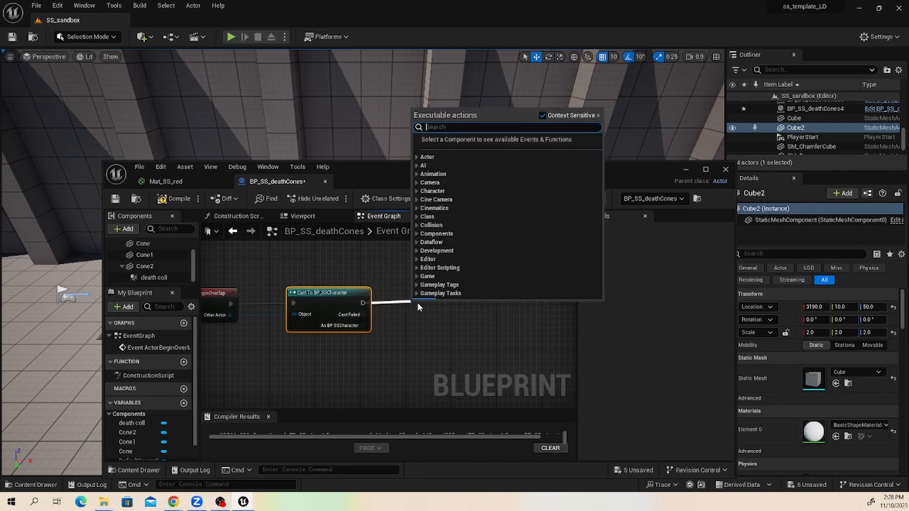
type("open")
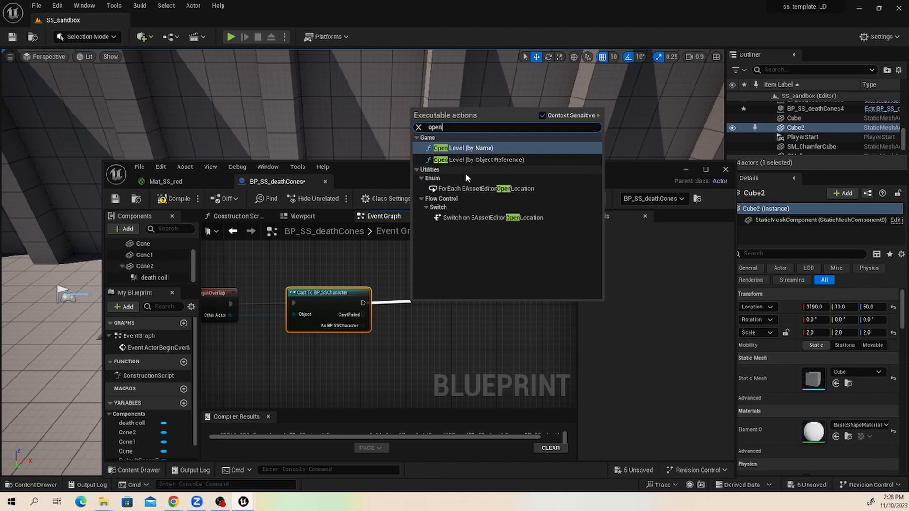
left_click(480, 148)
scroll(515, 304, "up", 1)
scroll(503, 325, "up", 1)
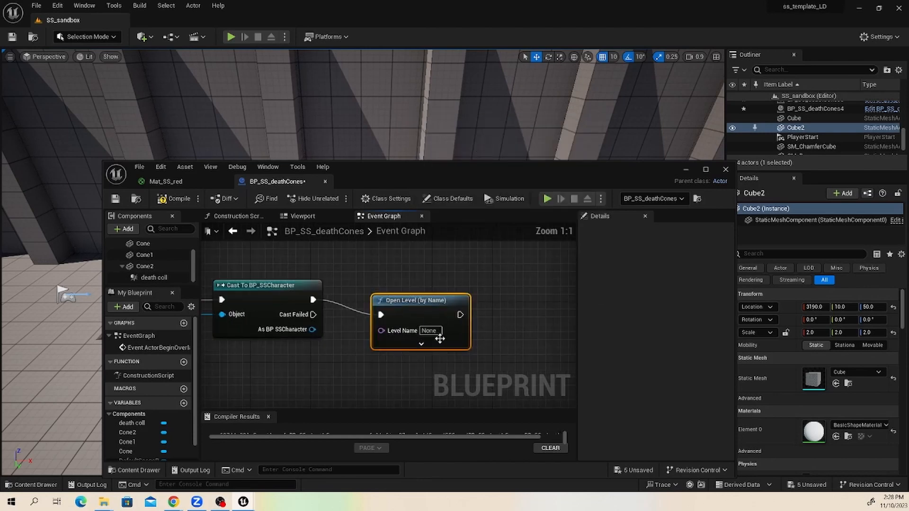
Set the Open Level node's Level Name to SS_sandbox
left_click(429, 330)
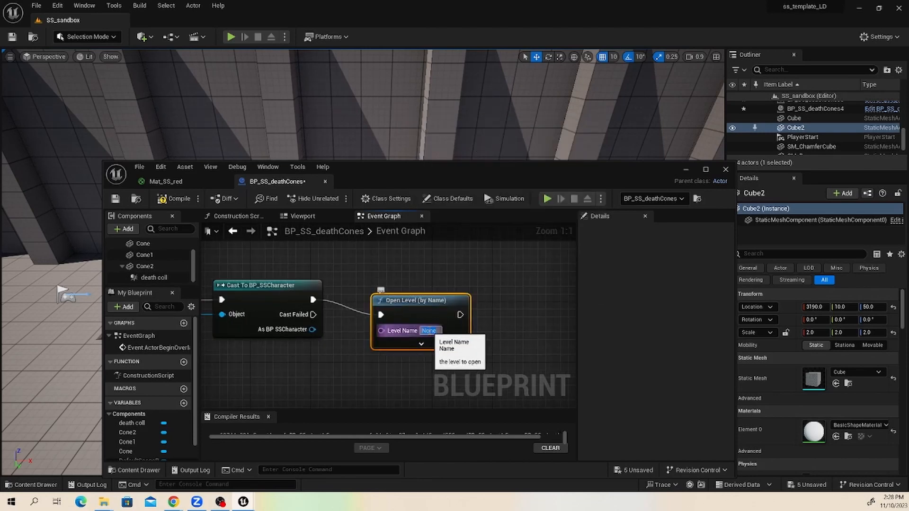
type("SSS")
type("sandbox")
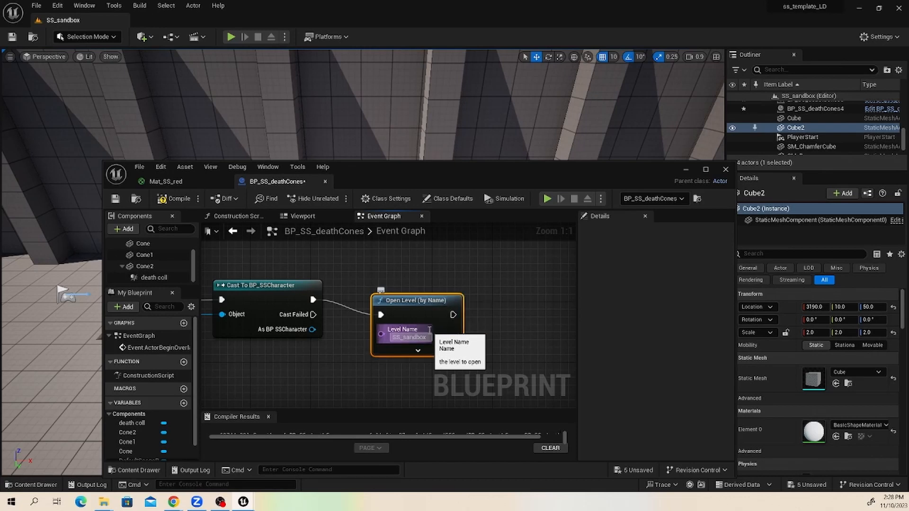
key("Return")
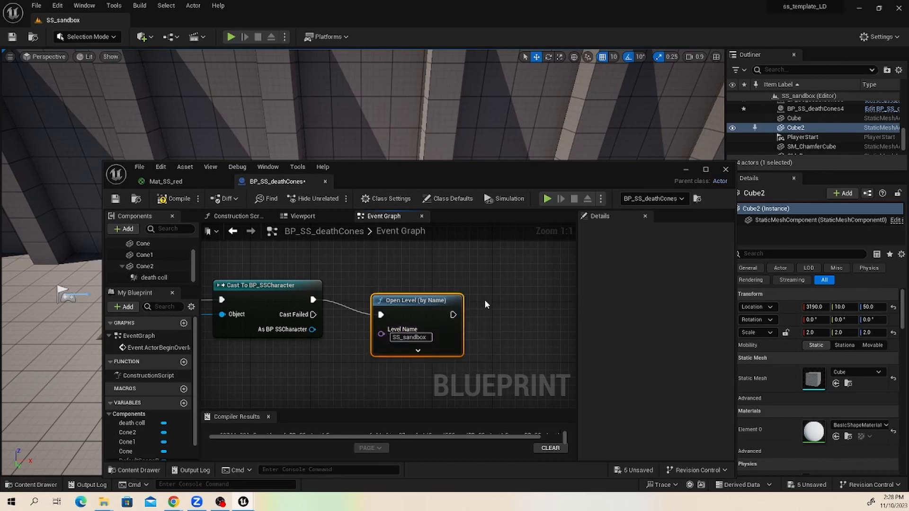
Move the Open Level node slightly up toward the cast node's row, and compile and save the Blueprint
right_click_drag(401, 307, 561, 305)
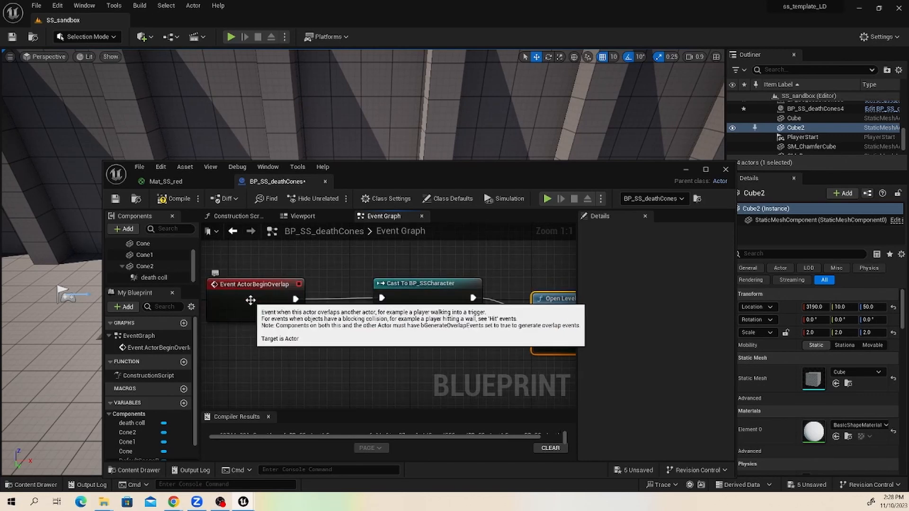
right_click_drag(397, 347, 282, 341)
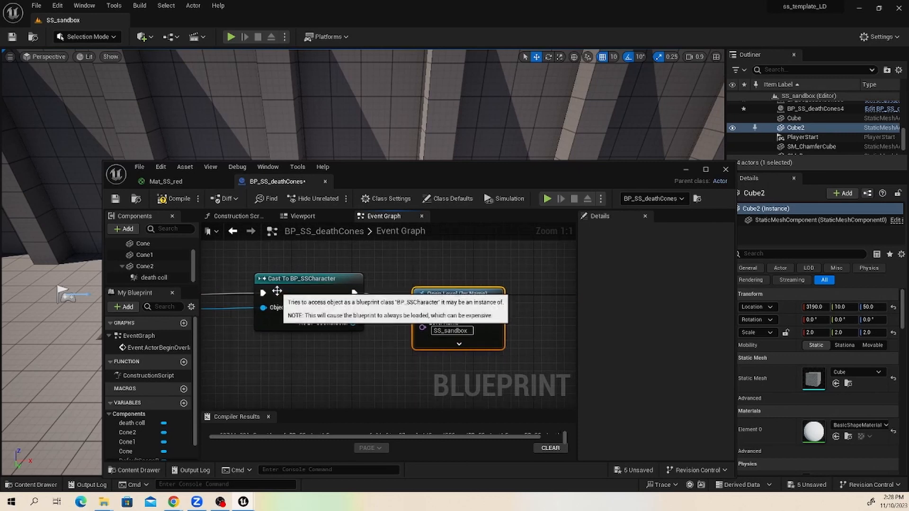
left_click_drag(460, 293, 460, 286)
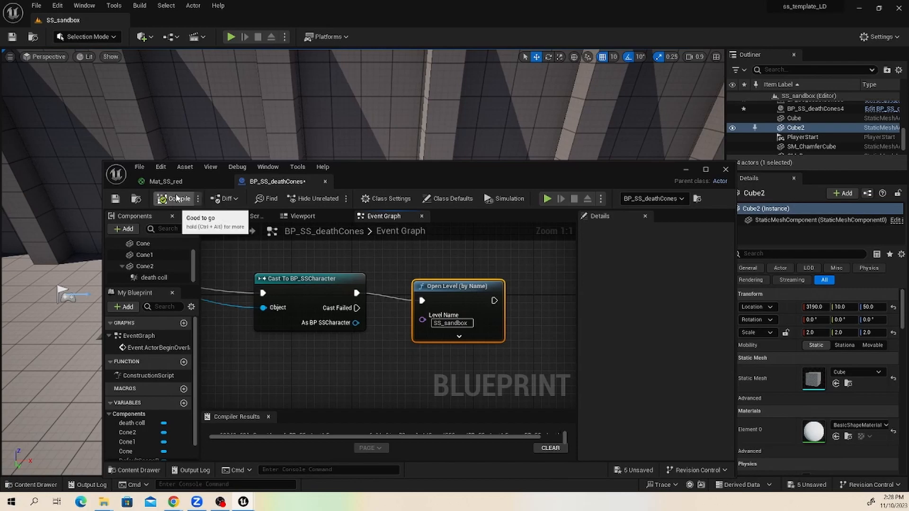
left_click(115, 198)
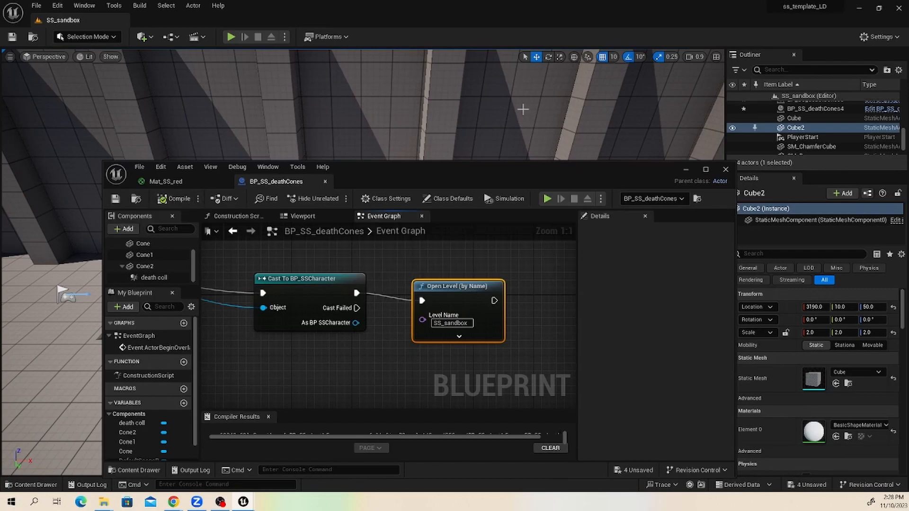
Play-test the level by running and jumping the character into the death cones, and stop the play session
left_click(685, 170)
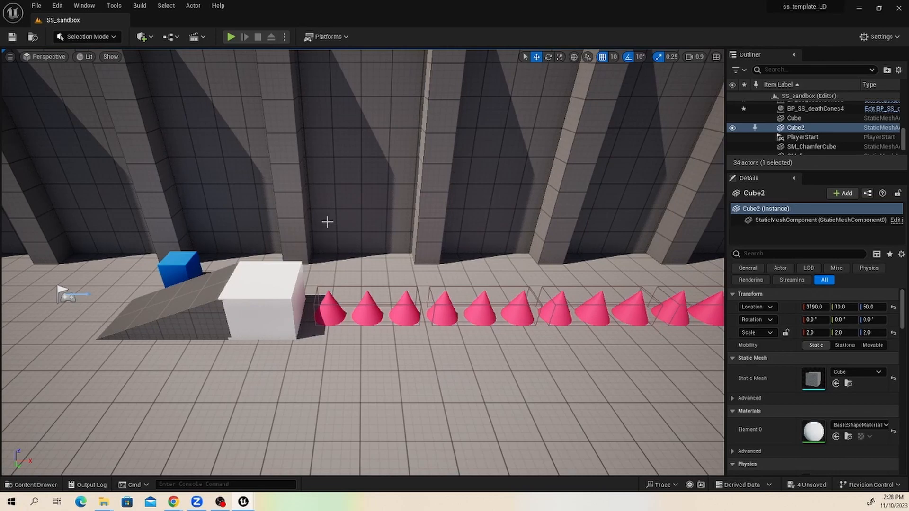
left_click(231, 37)
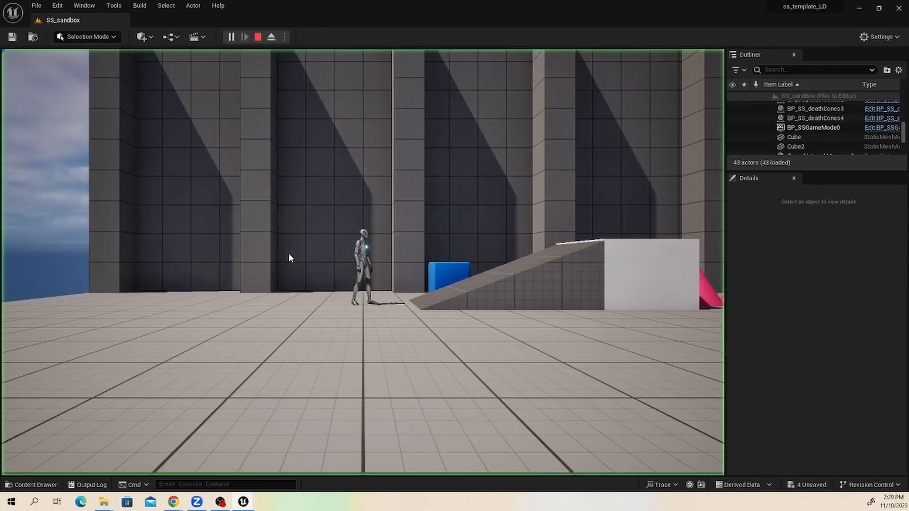
key("d")
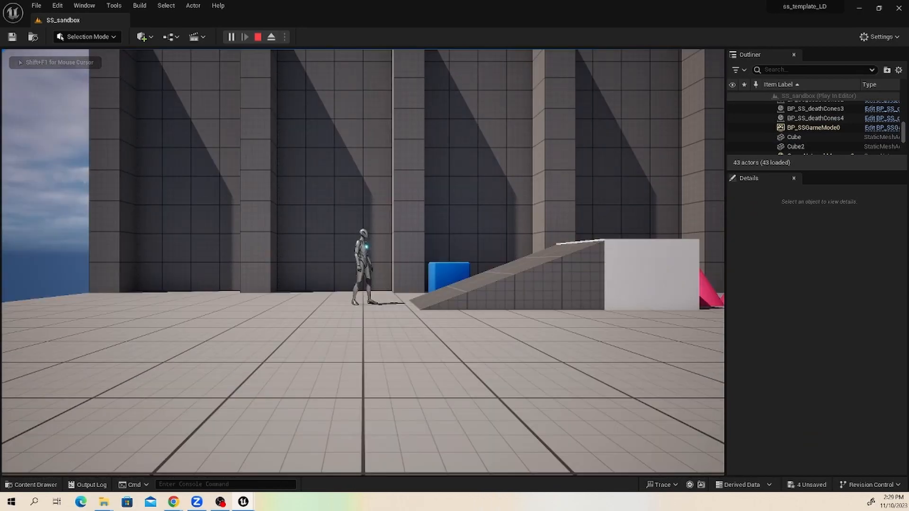
key("d")
key("space")
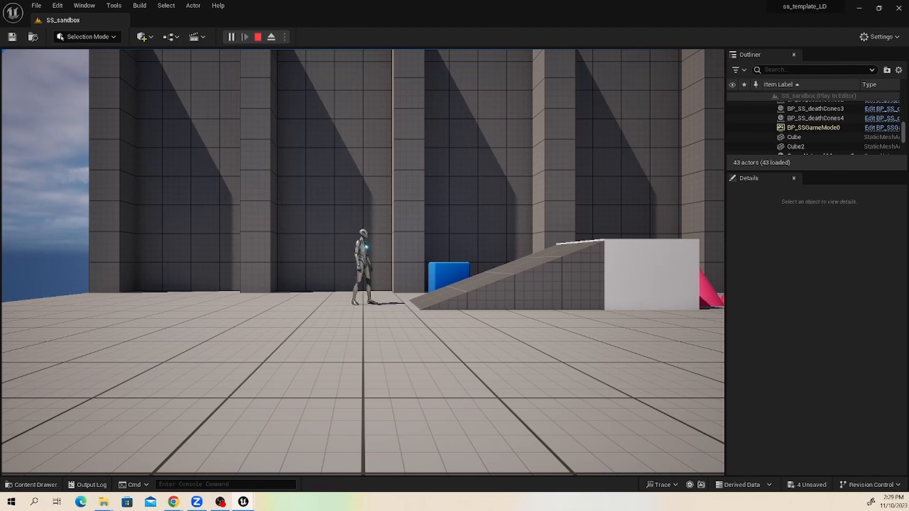
key("a")
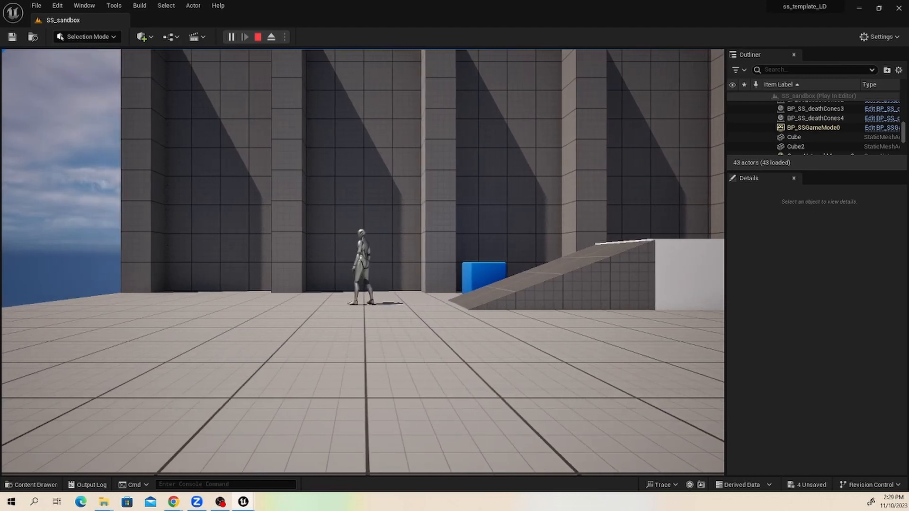
key("d")
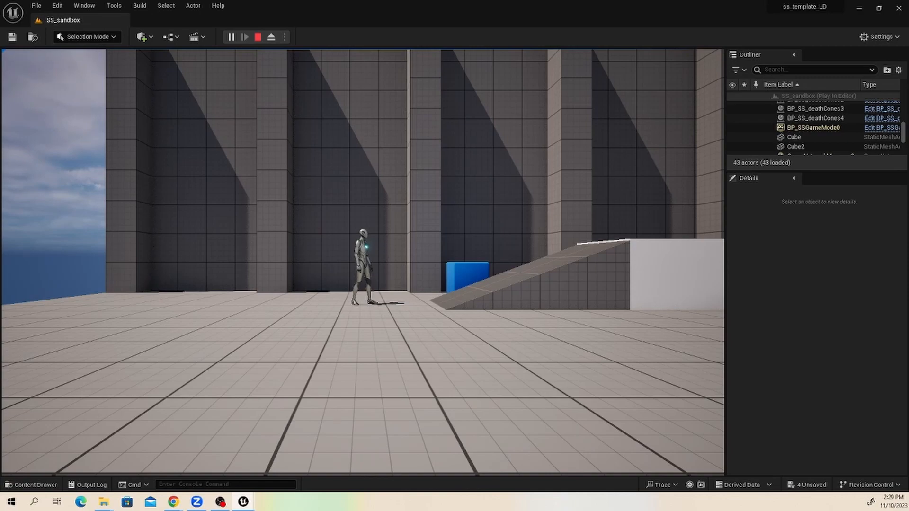
key("Escape")
key("Escape")
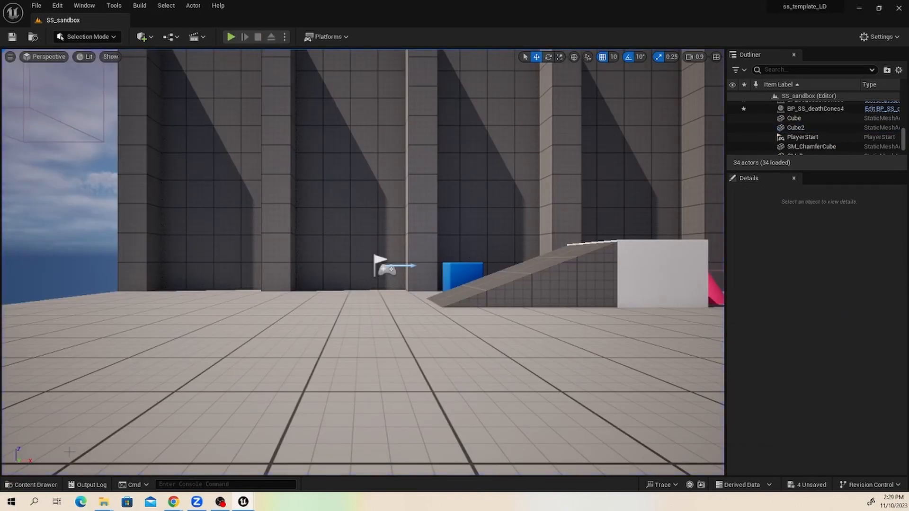
Open the BP_SS_deathCones Blueprint, move its Open Level node well away from the BP_SSCharacter cast, and break the execution link between them
left_click(33, 484)
left_click(174, 372)
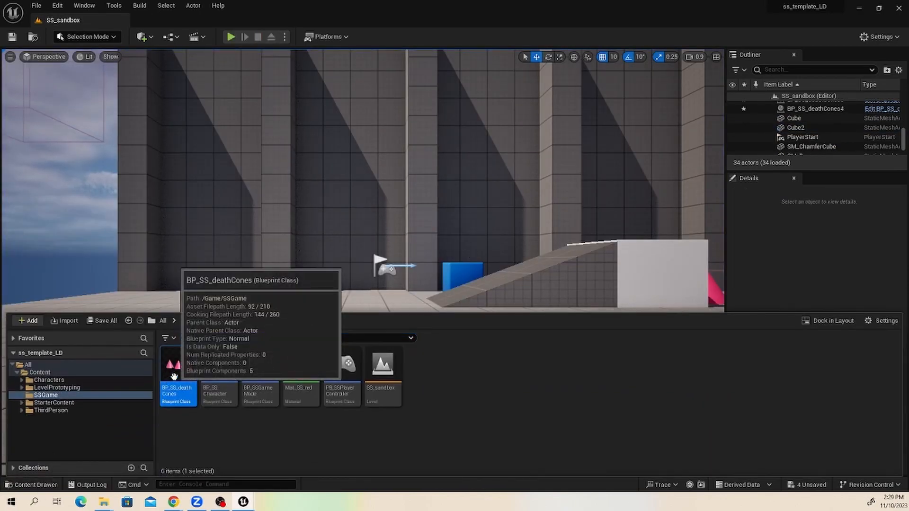
double_click(174, 375)
scroll(428, 289, "down", 2)
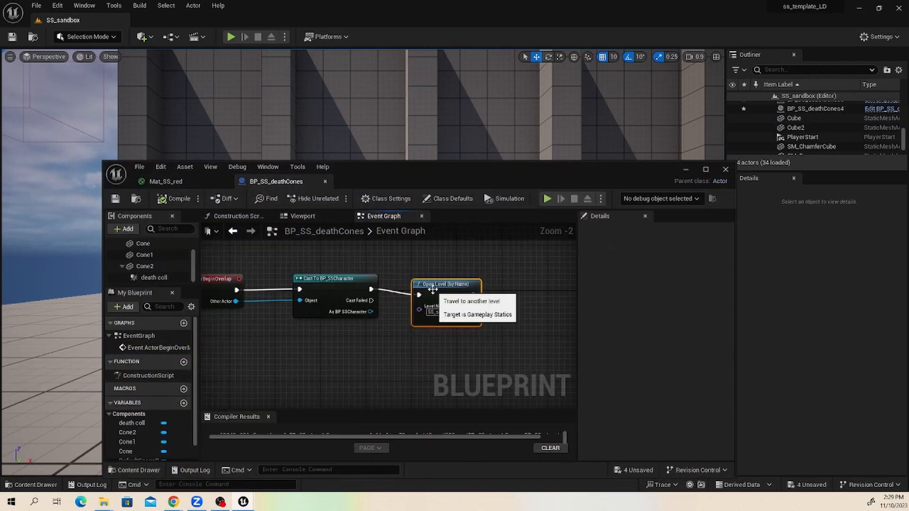
left_click_drag(432, 289, 575, 278)
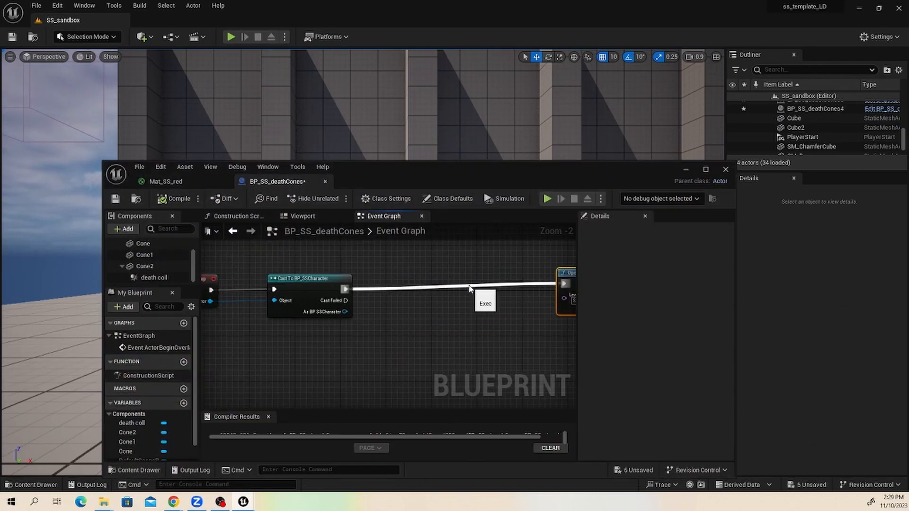
scroll(442, 291, "down", 2)
right_click_drag(444, 292, 379, 296)
left_click_drag(485, 282, 521, 287)
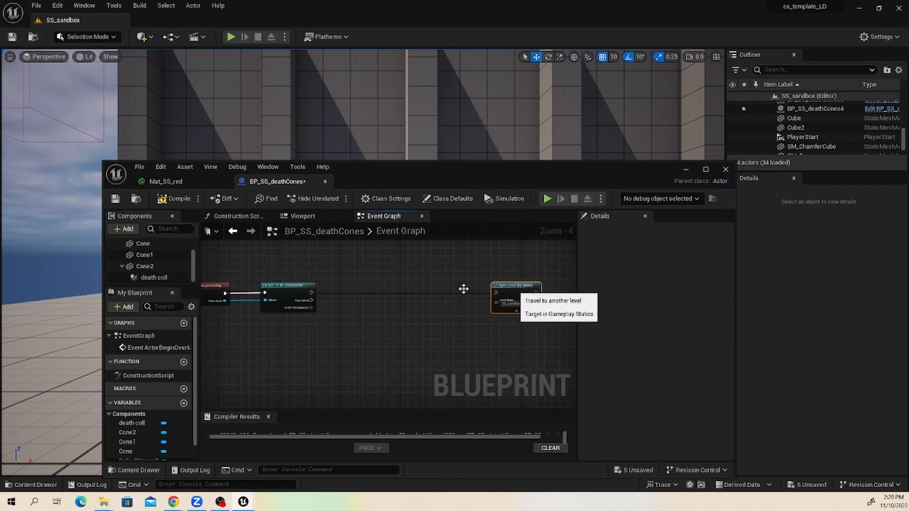
scroll(373, 290, "up", 1)
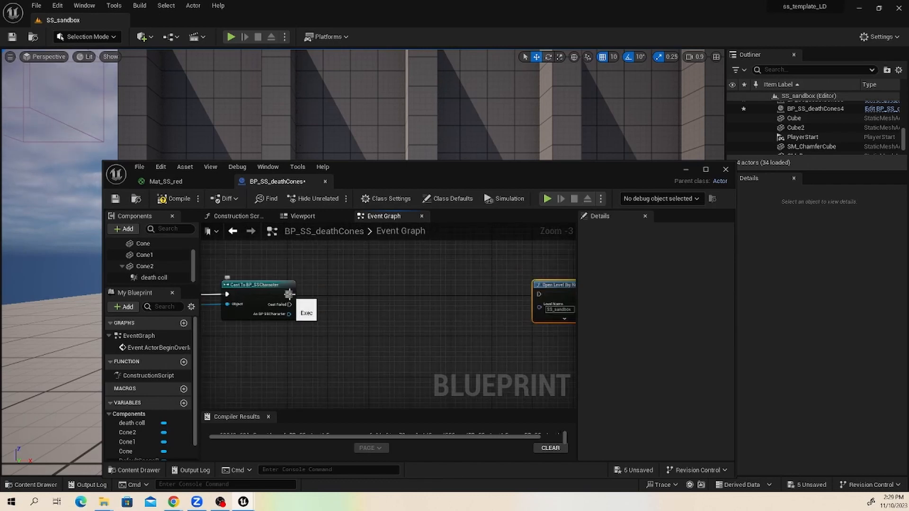
Add a Spawn Emitter at Location node executed by the cast's successful output and line it up with the cast node
right_click_drag(334, 288, 421, 286)
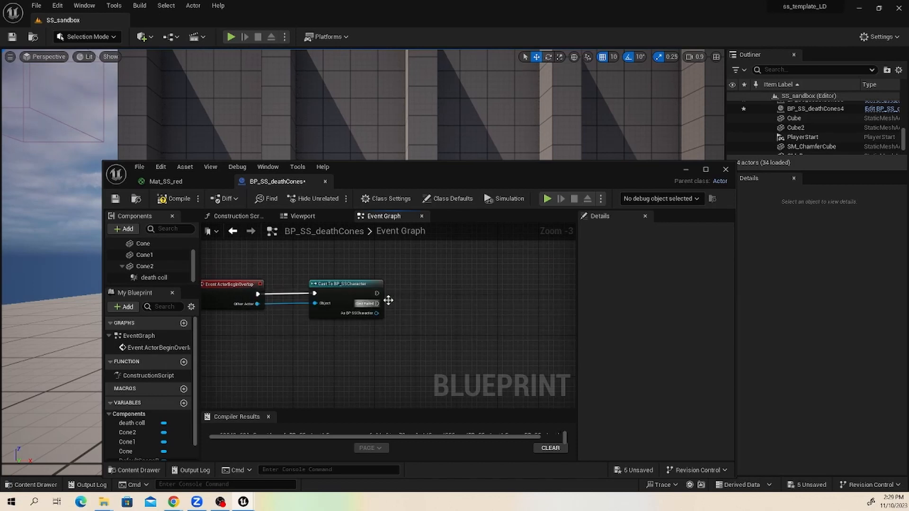
left_click_drag(376, 294, 458, 292)
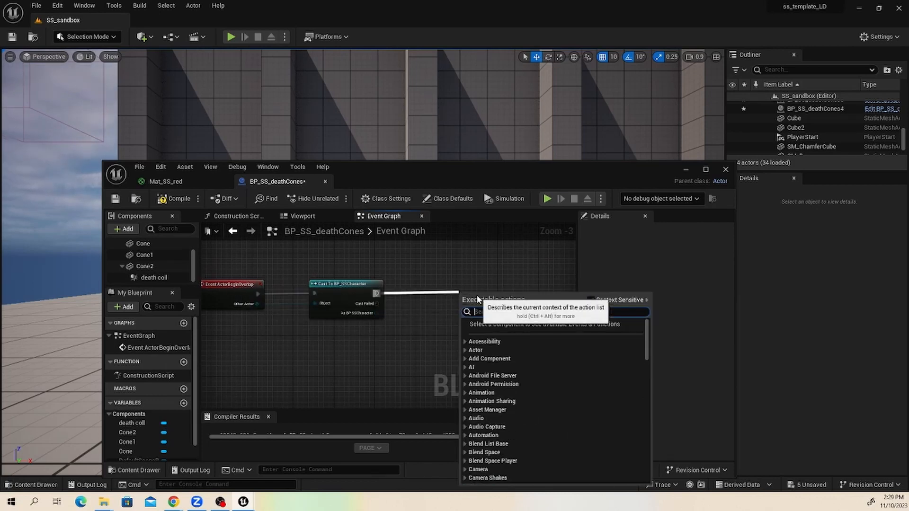
type("spawn")
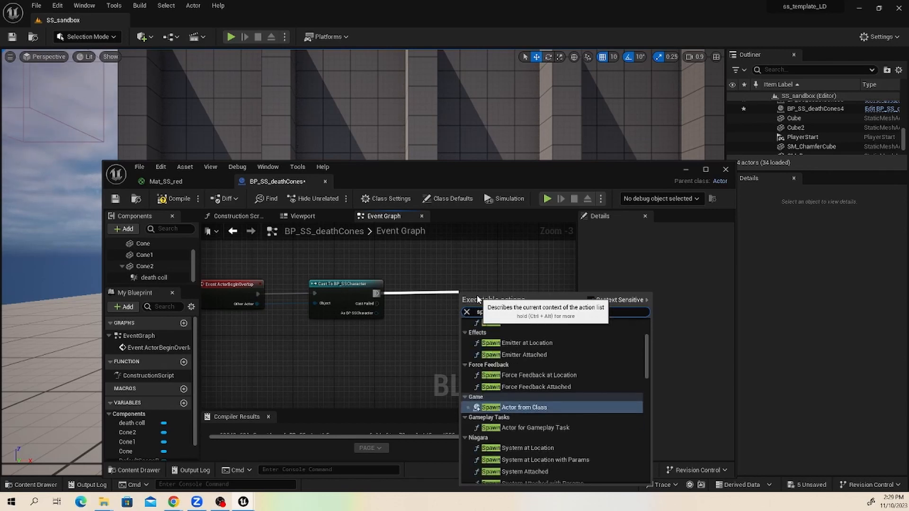
left_click(570, 343)
right_click_drag(414, 303, 309, 285)
left_click_drag(378, 277, 373, 267)
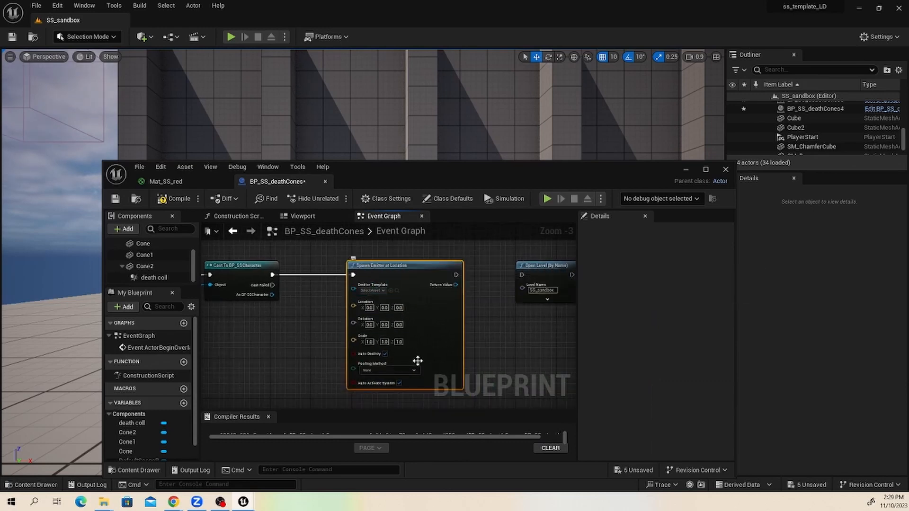
Set the Spawn Emitter node's Emitter Template to P_Explosion and move the Open Level node farther right of it
scroll(391, 323, "up", 3)
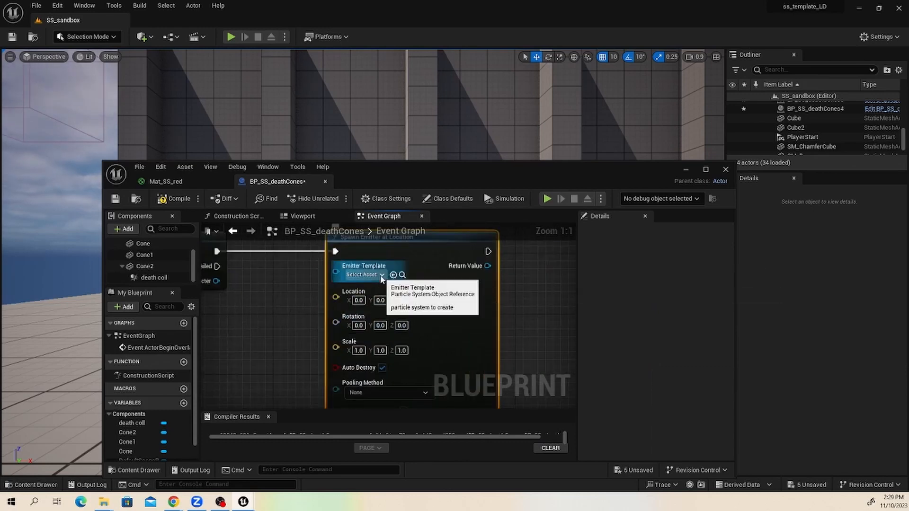
left_click(381, 275)
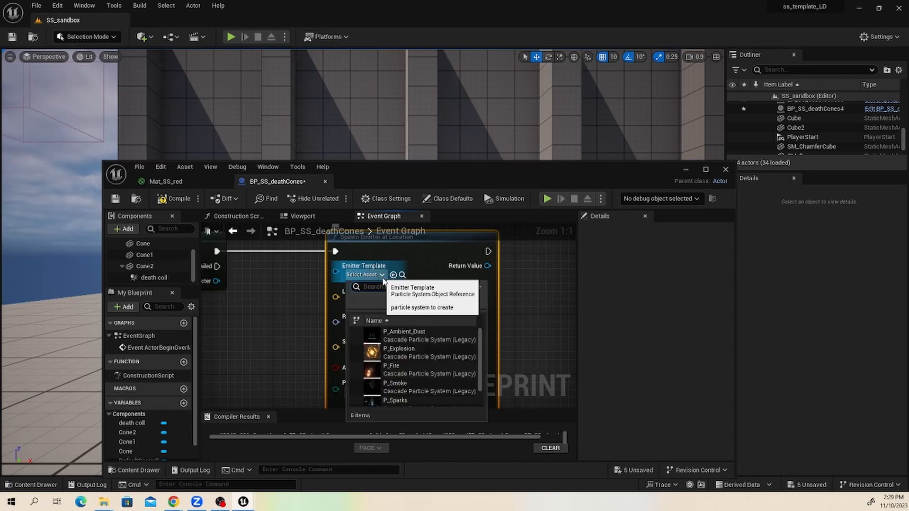
left_click(422, 358)
scroll(462, 307, "down", 3)
scroll(462, 308, "down", 4)
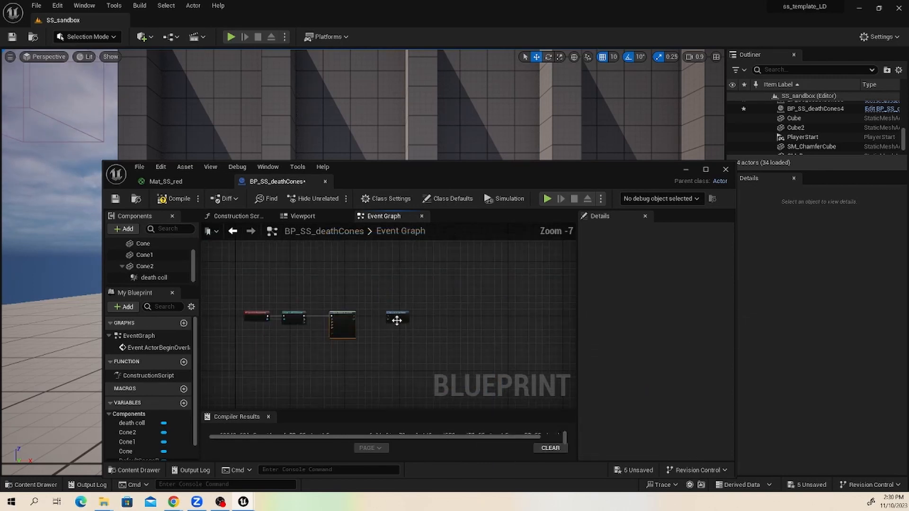
left_click(420, 315)
scroll(421, 316, "up", 4)
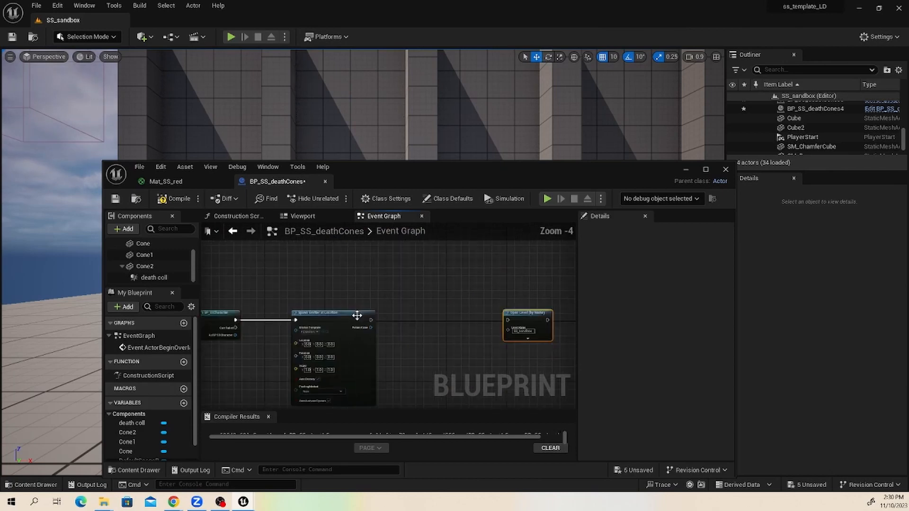
Feed the Spawn Emitter node's Location input from a new Get Actor Location node
right_click_drag(456, 335, 485, 310)
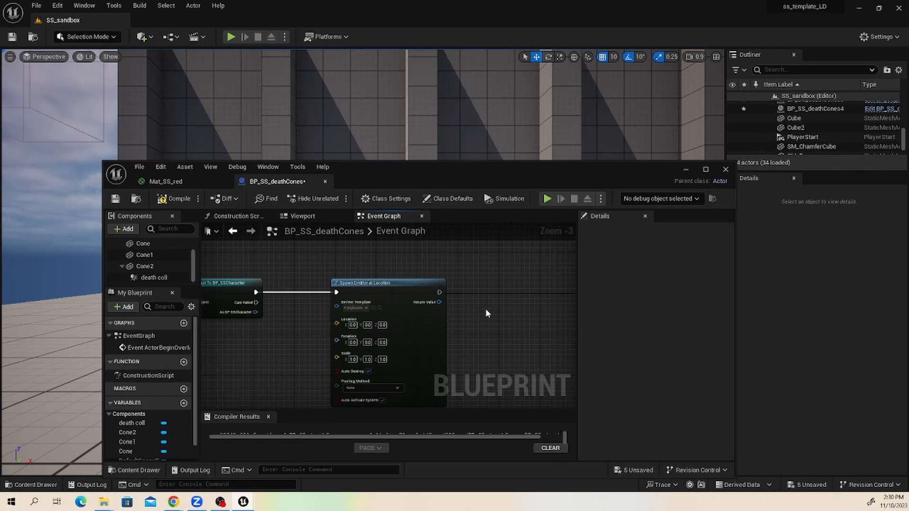
right_click_drag(278, 341, 464, 282)
left_click_drag(496, 276, 301, 326)
type("get actr")
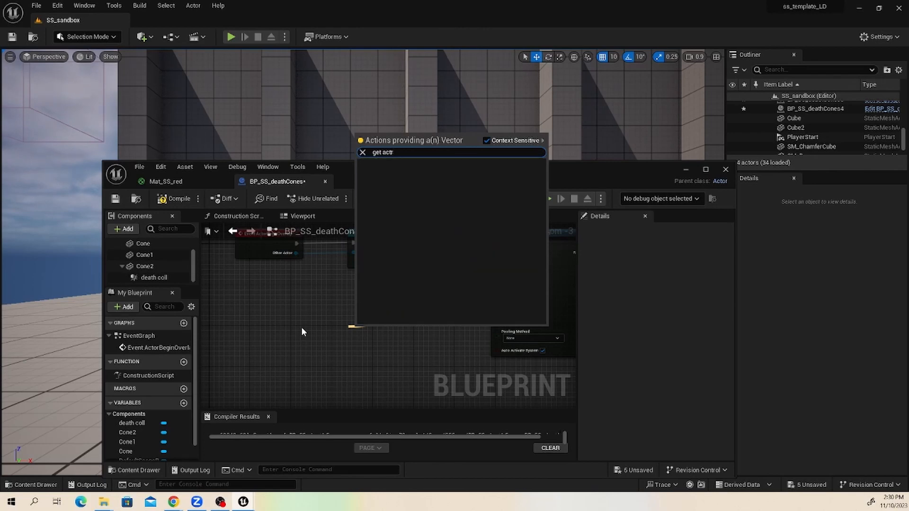
key("BackSpace")
type("or lo")
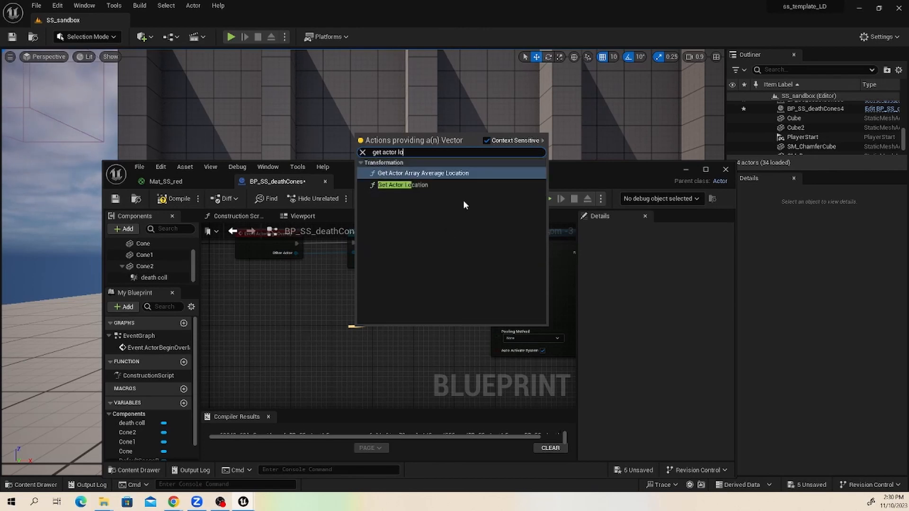
left_click(418, 185)
scroll(392, 268, "down", 3)
right_click_drag(415, 308, 377, 336)
scroll(377, 336, "up", 1)
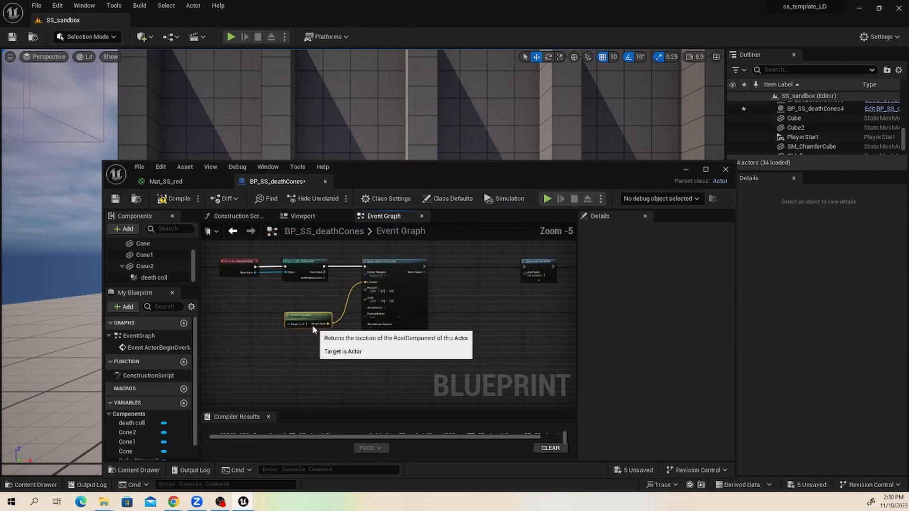
Add a Spawn Sound at Location node executed by the Spawn Emitter node's output
scroll(351, 294, "up", 2)
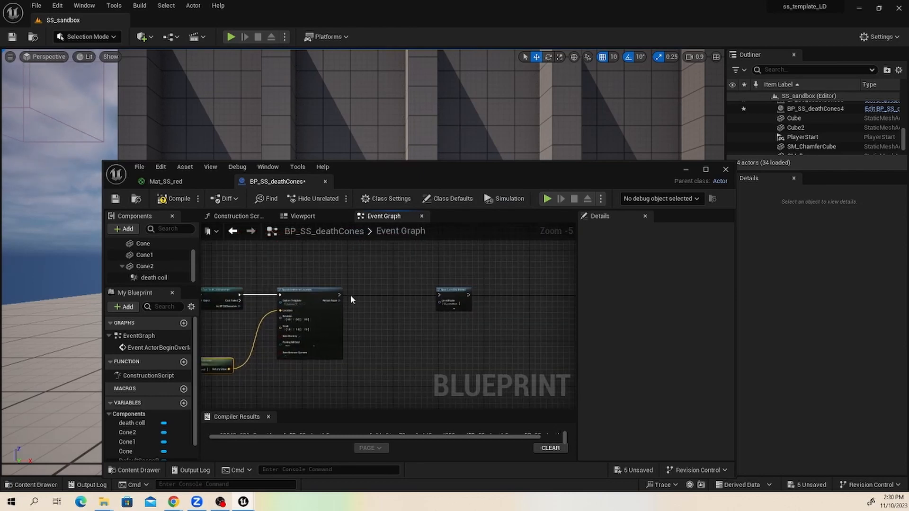
left_click_drag(329, 292, 411, 297)
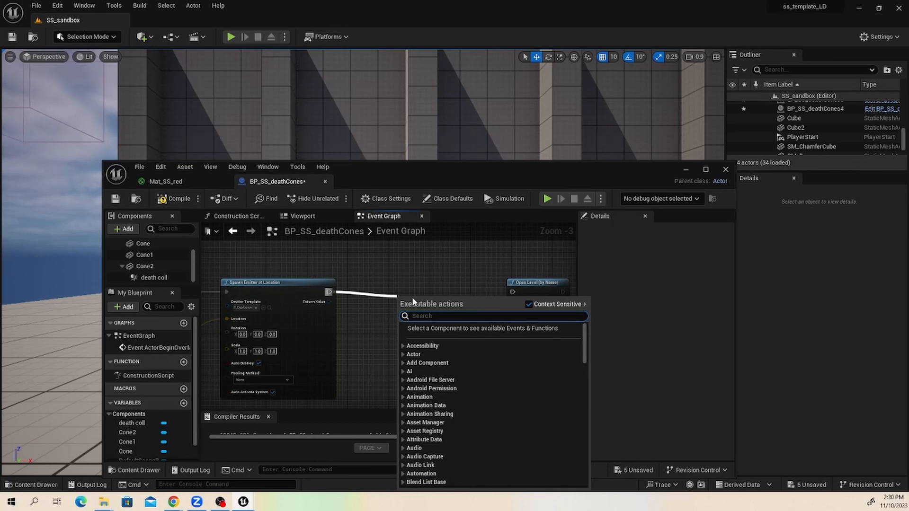
type("spawn")
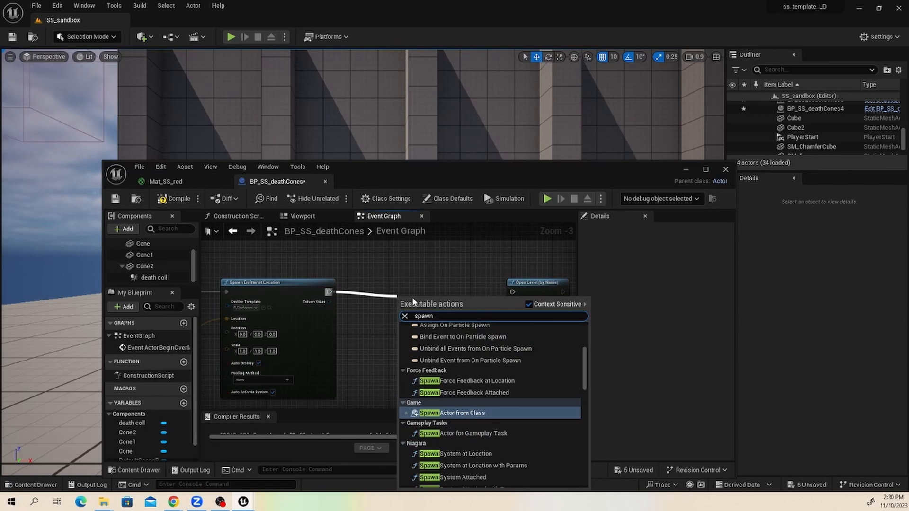
type("sound")
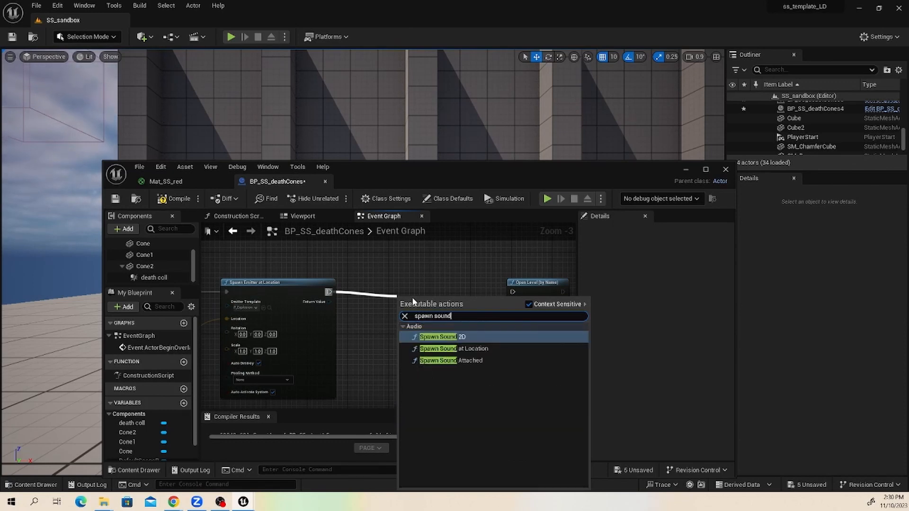
left_click(454, 348)
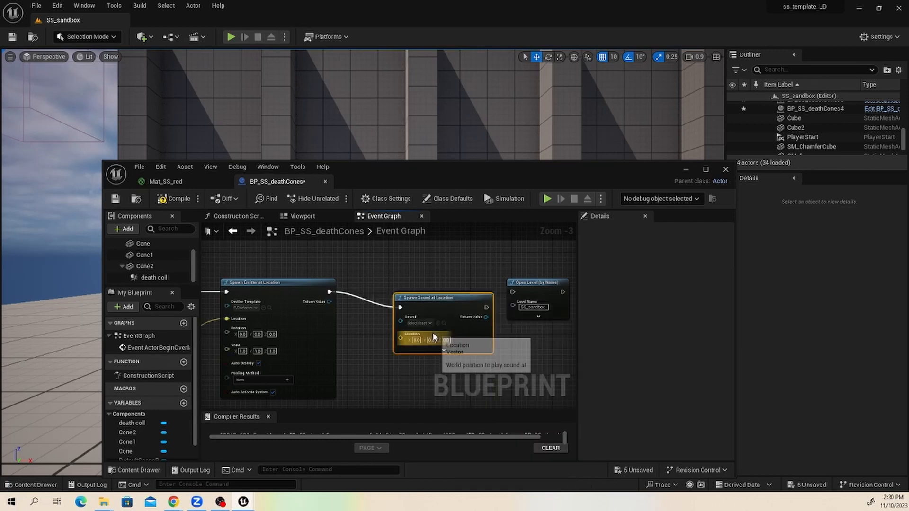
Set the Spawn Sound node's Sound to Explosion01 and feed its Location from the existing Get Actor Location node
left_click(429, 323)
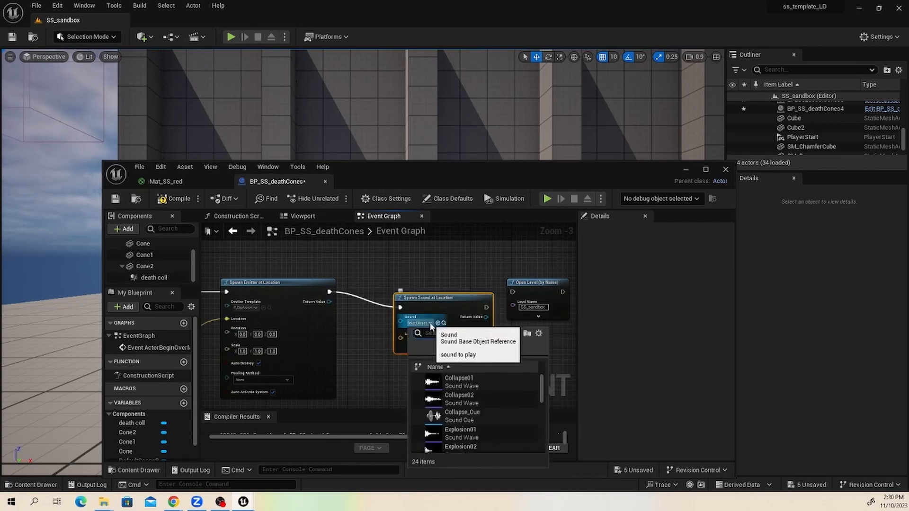
left_click(471, 417)
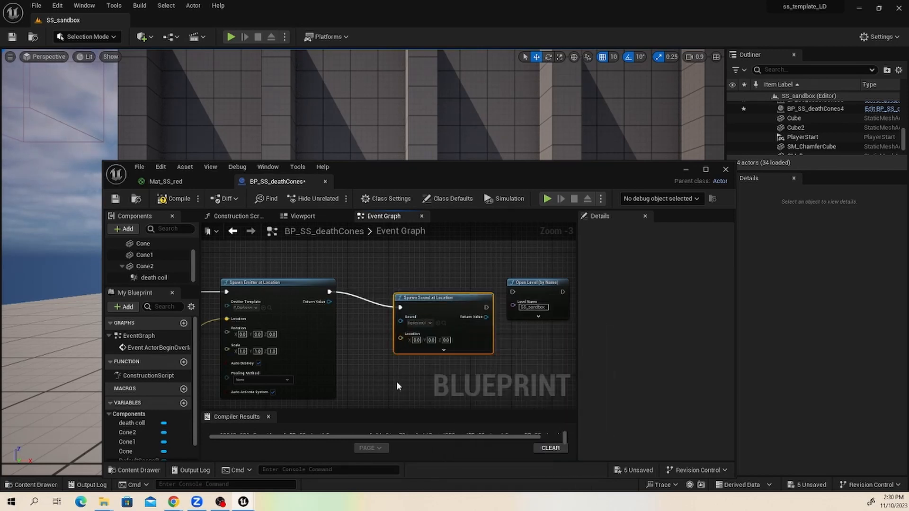
scroll(368, 336, "down", 3)
right_click_drag(367, 336, 460, 356)
scroll(431, 353, "up", 1)
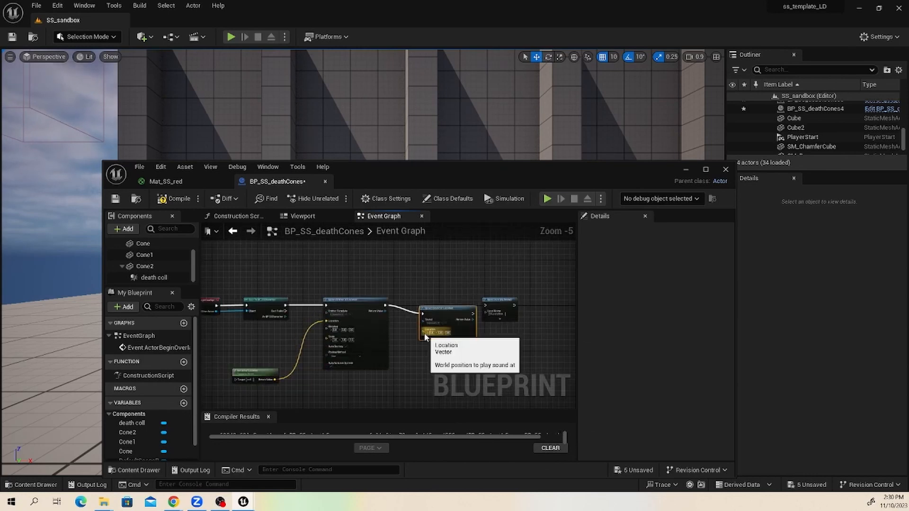
left_click_drag(423, 333, 275, 379)
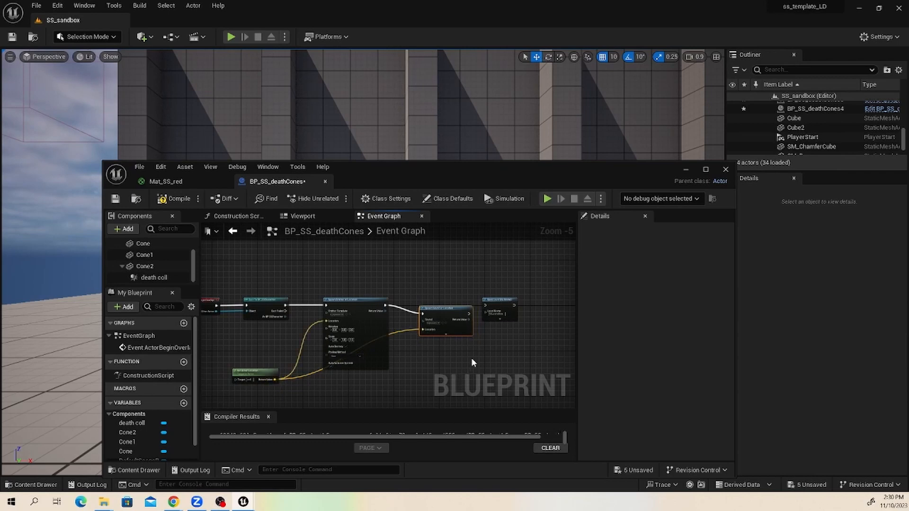
Connect the Spawn Sound node's execution output to the Open Level node
scroll(416, 326, "up", 4)
left_click_drag(360, 322, 407, 310)
scroll(414, 298, "down", 3)
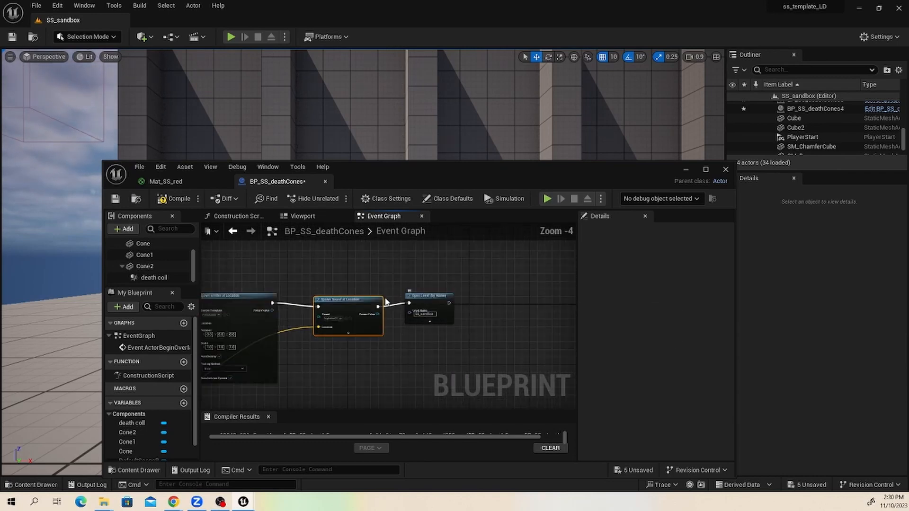
Line up the Spawn Emitter, Spawn Sound and Open Level nodes in one row, and minimize the Blueprint window
scroll(416, 293, "down", 2)
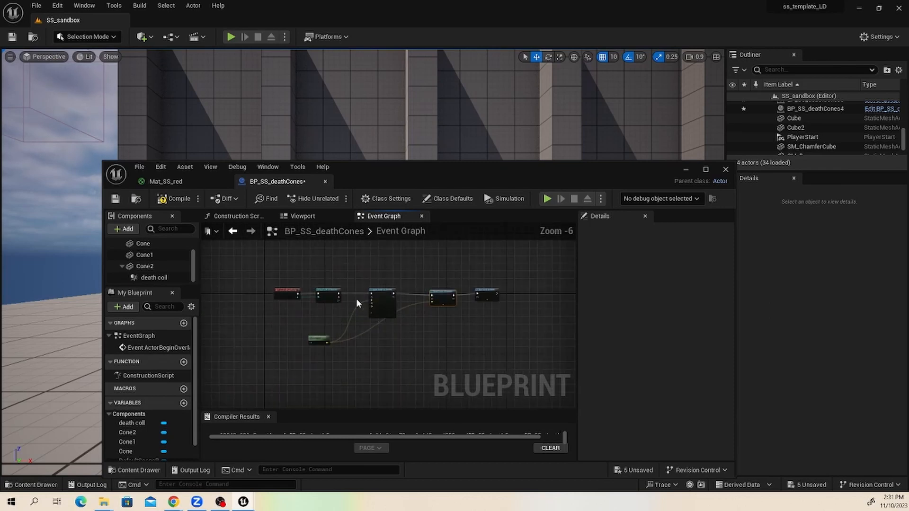
scroll(308, 293, "up", 3)
scroll(271, 292, "down", 3)
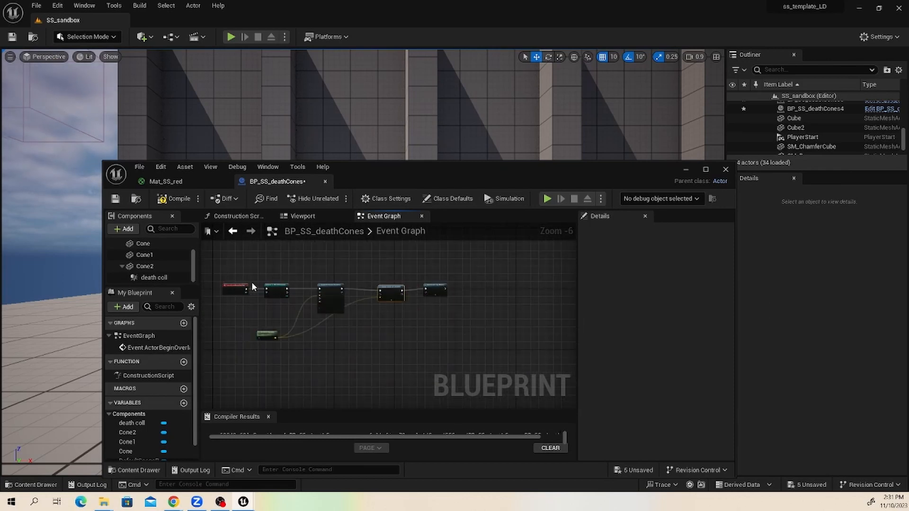
scroll(271, 291, "up", 1)
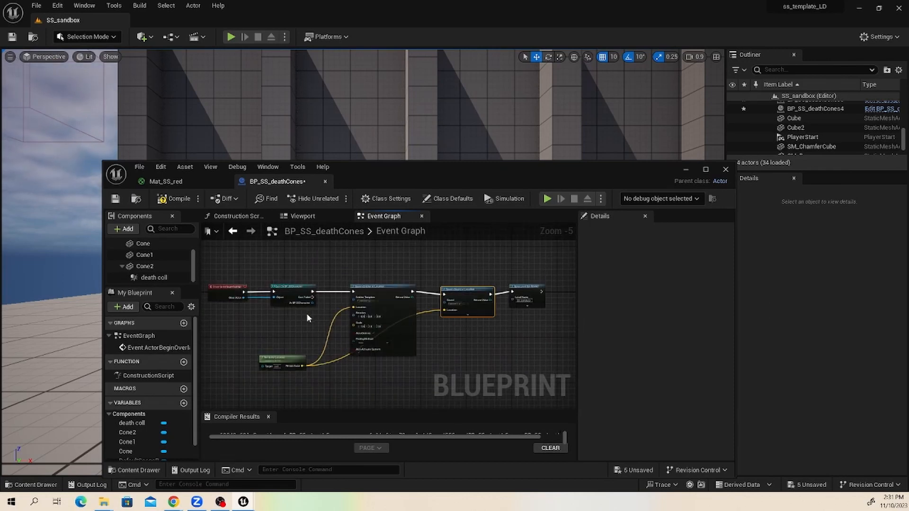
scroll(306, 314, "up", 1)
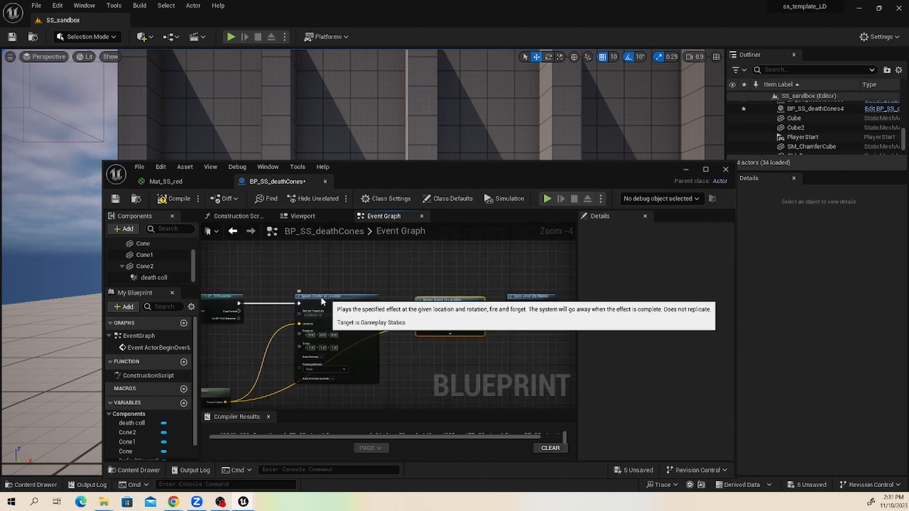
left_click_drag(328, 301, 309, 301)
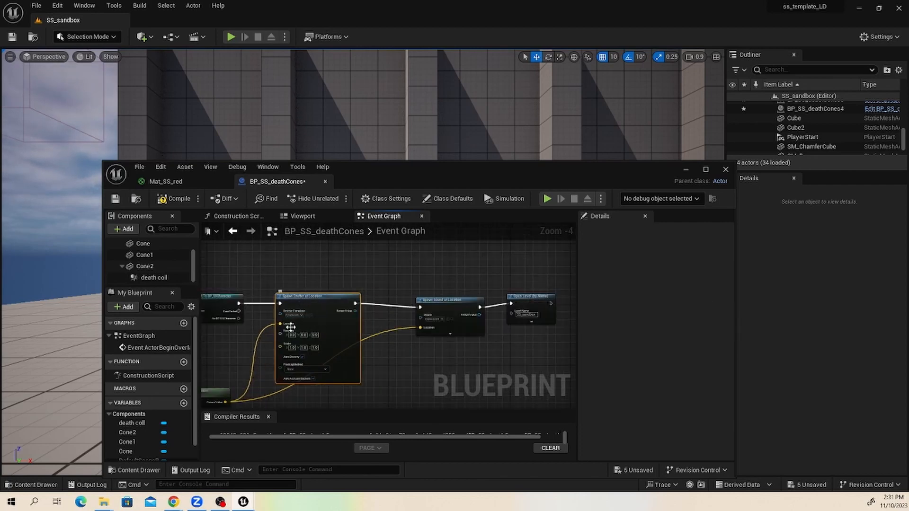
left_click_drag(459, 298, 427, 292)
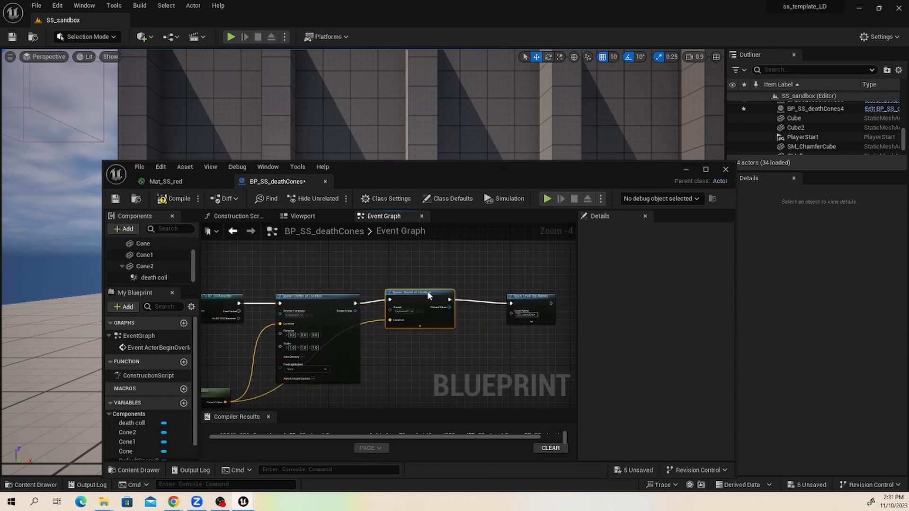
left_click_drag(515, 296, 510, 296)
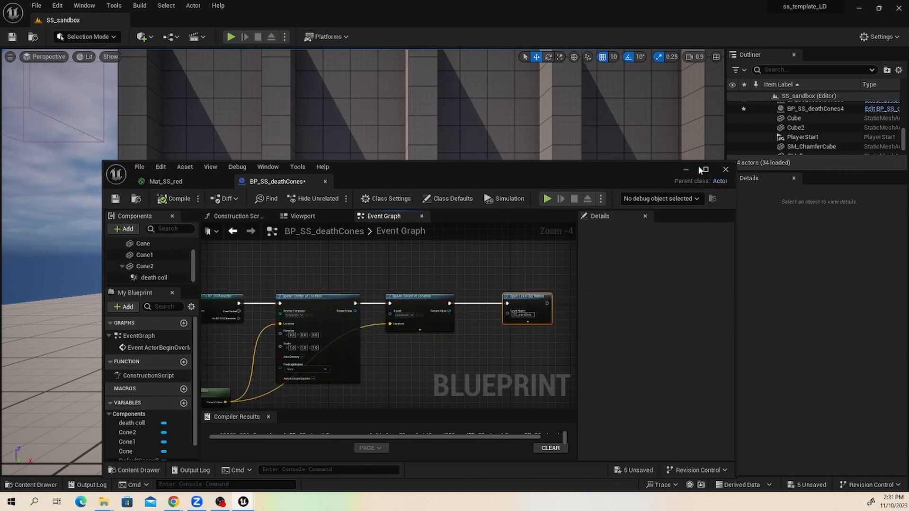
left_click(686, 169)
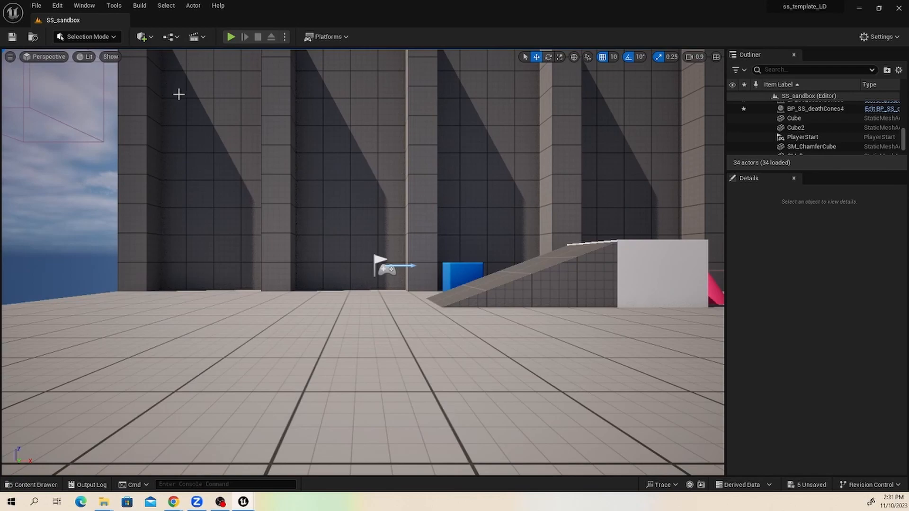
Play-test the level by running the character over the ramp into the pink cones, and stop the session
left_click(230, 36)
left_click(215, 222)
key("d")
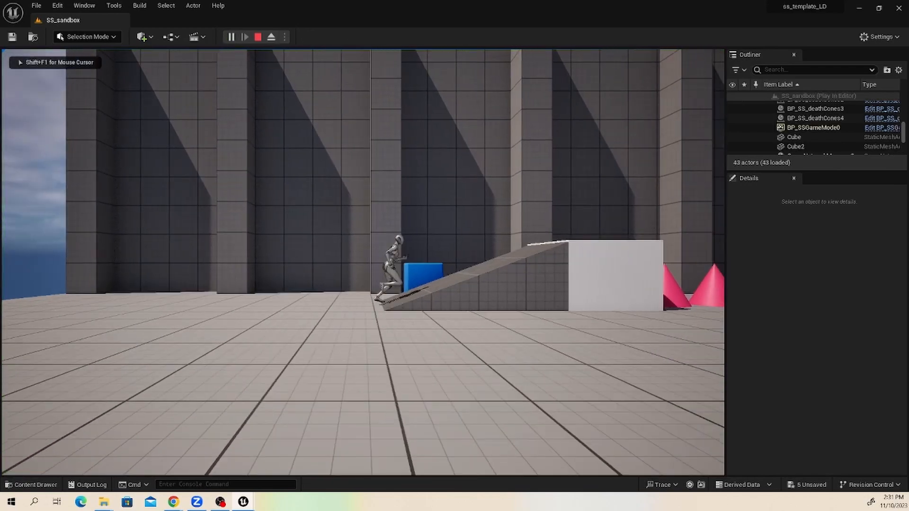
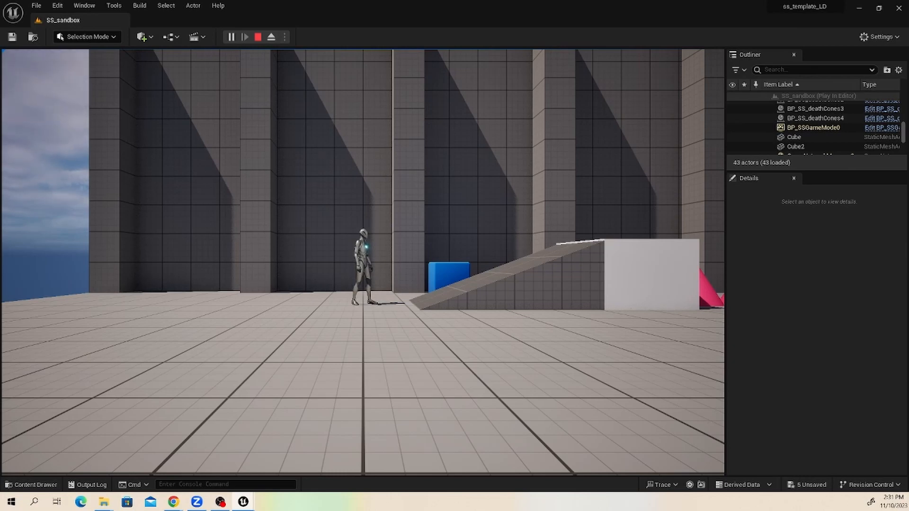
key("Escape")
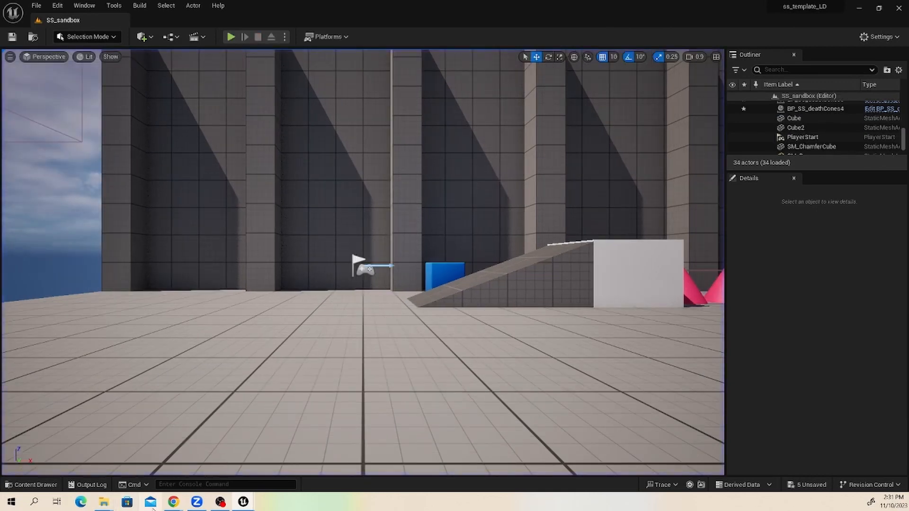
Reopen the BP_SS_deathCones Blueprint and move the Open Level node farther from Spawn Sound at Location to make room between them
left_click(32, 484)
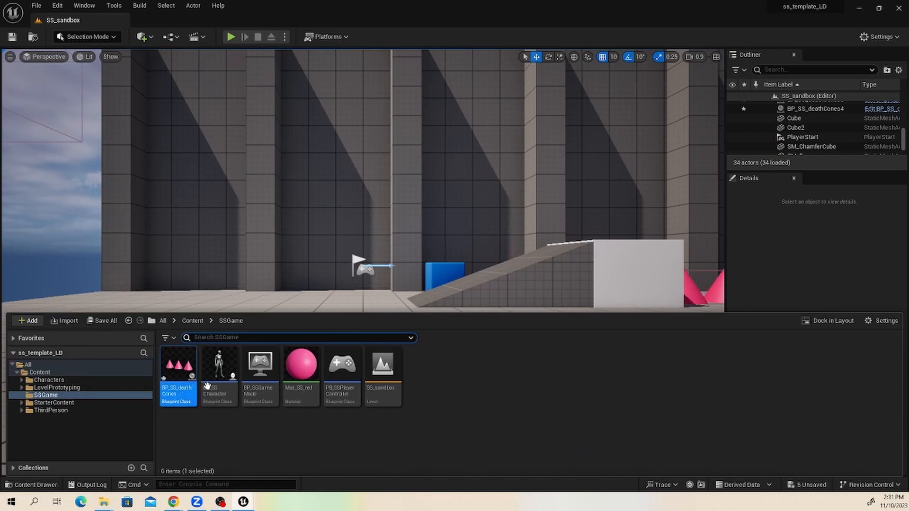
double_click(180, 367)
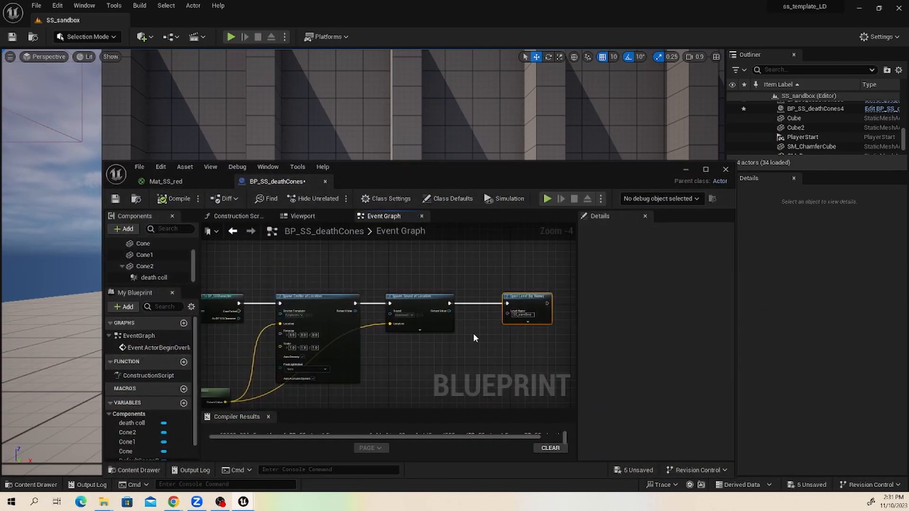
right_click_drag(475, 338, 332, 325)
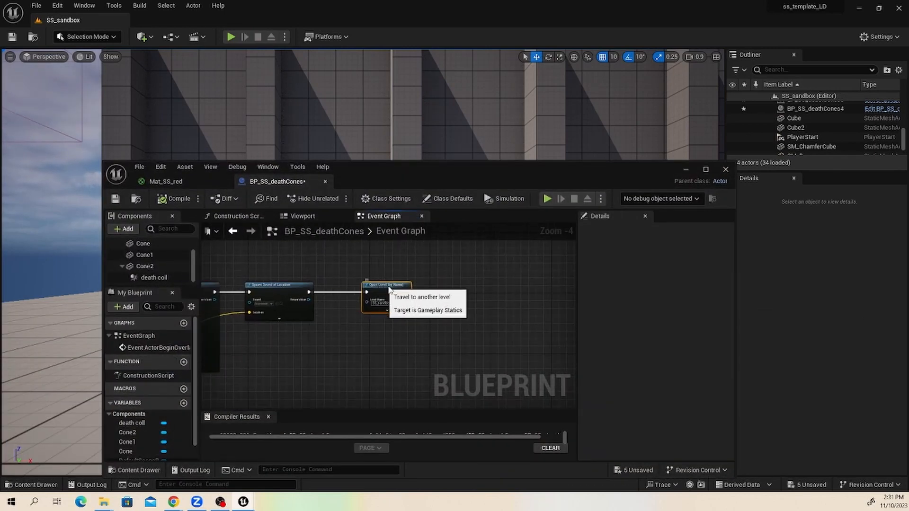
left_click_drag(379, 282, 443, 283)
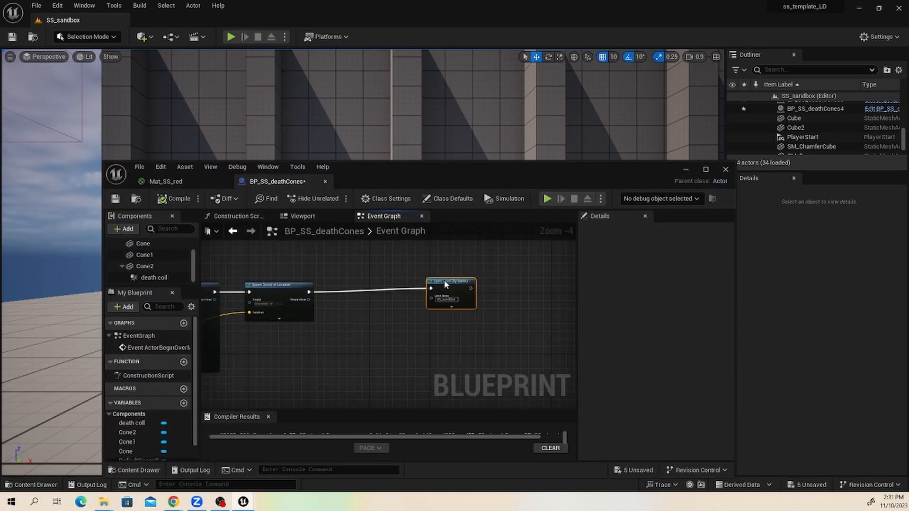
Add a Delay node executed by the Spawn Sound at Location node's output
left_click(363, 292)
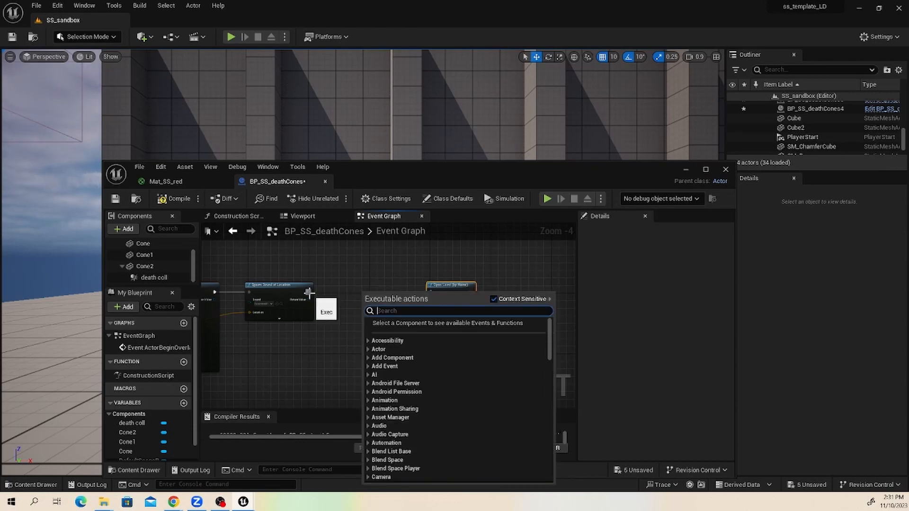
left_click_drag(309, 292, 346, 295)
type("dd")
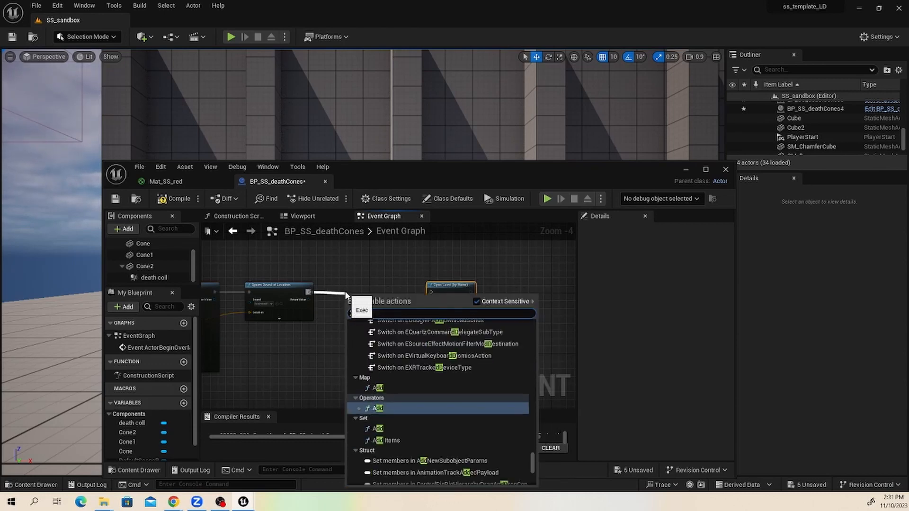
key("BackSpace")
key("BackSpace")
type("delay")
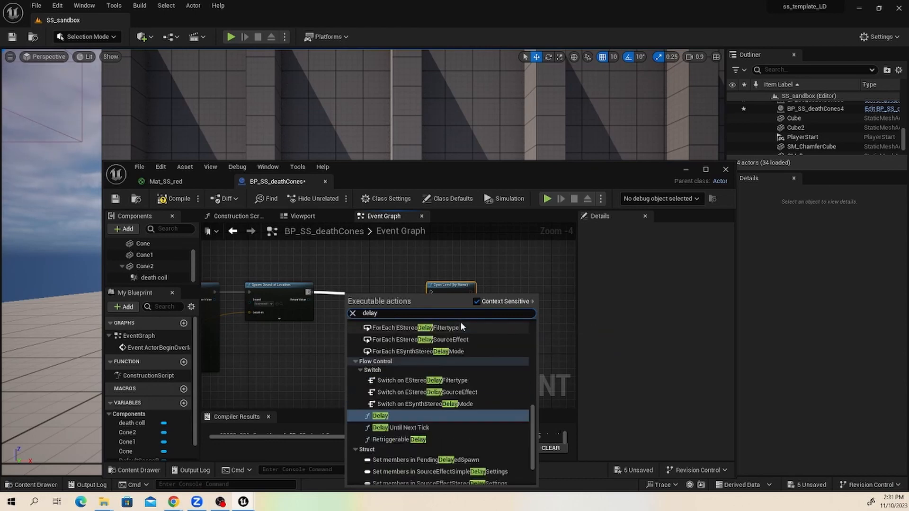
key("Return")
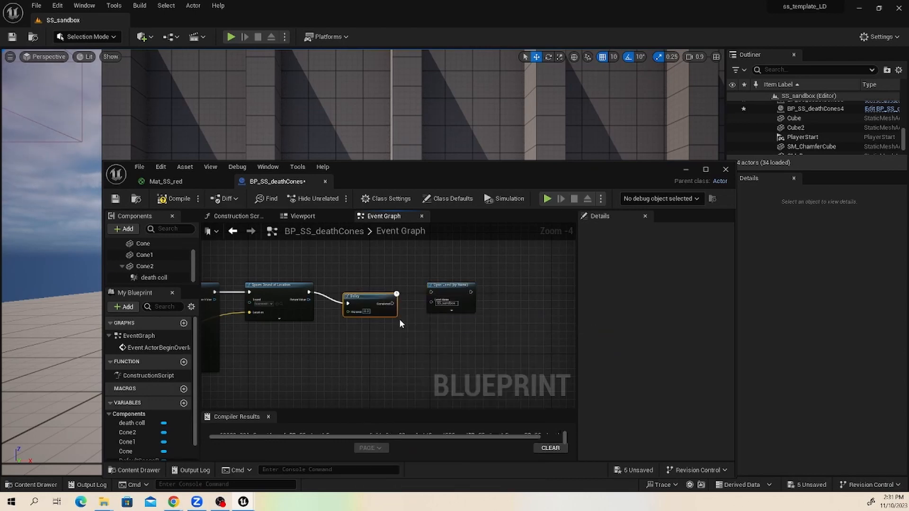
Set the Delay node's Duration to 0.5 and connect its Completed output to the Open Level node
scroll(399, 319, "up", 4)
right_click_drag(395, 320, 460, 343)
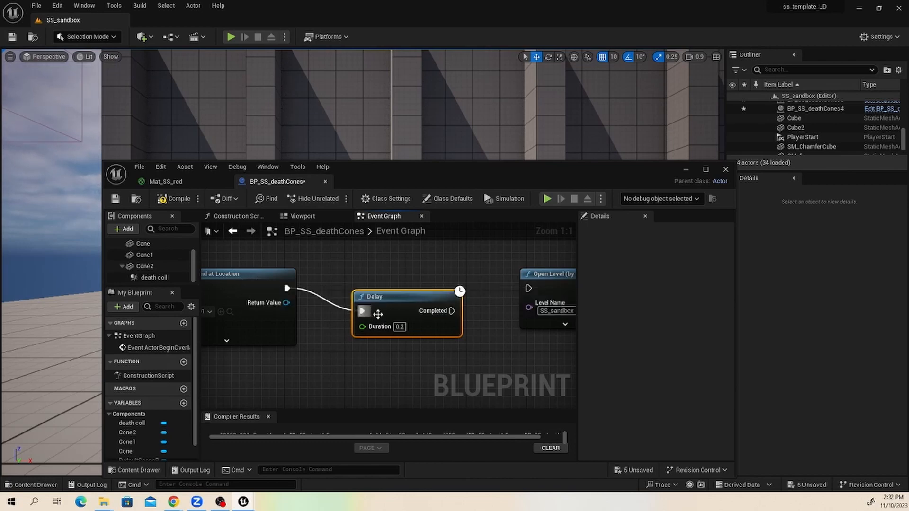
left_click(400, 326)
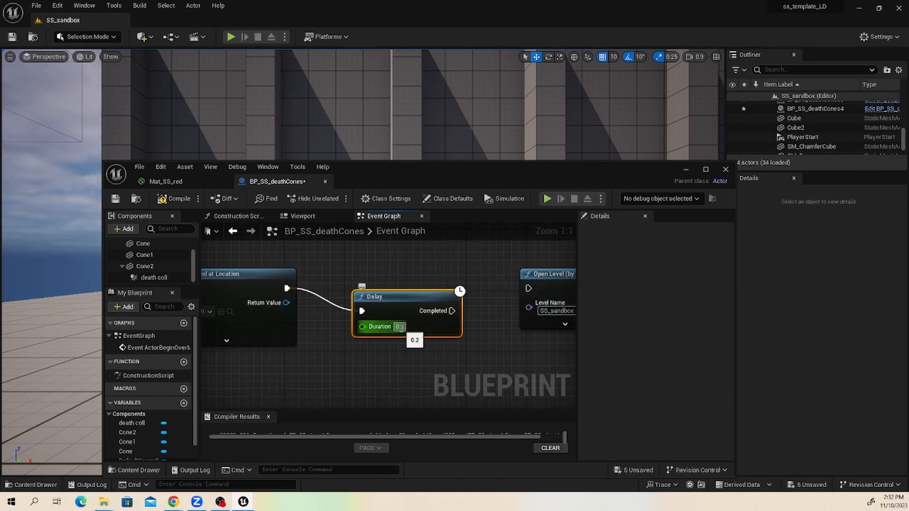
type("0.5")
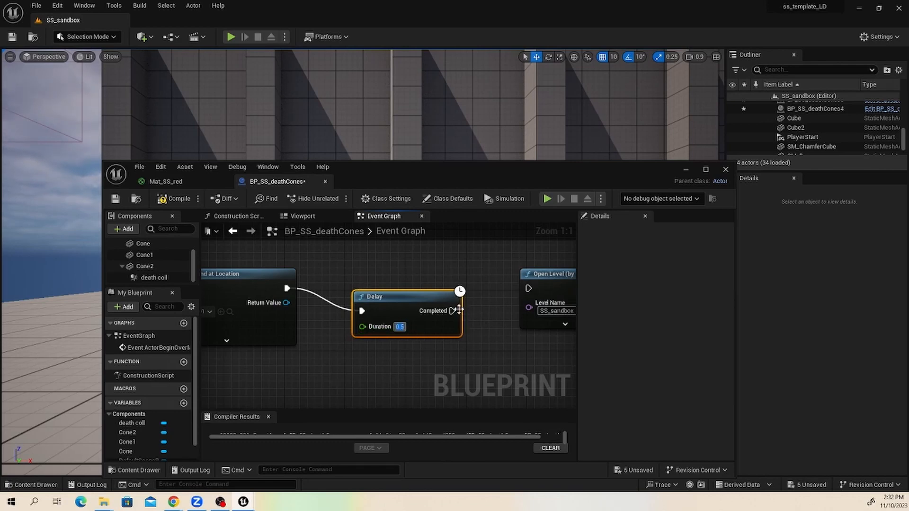
left_click_drag(458, 310, 529, 288)
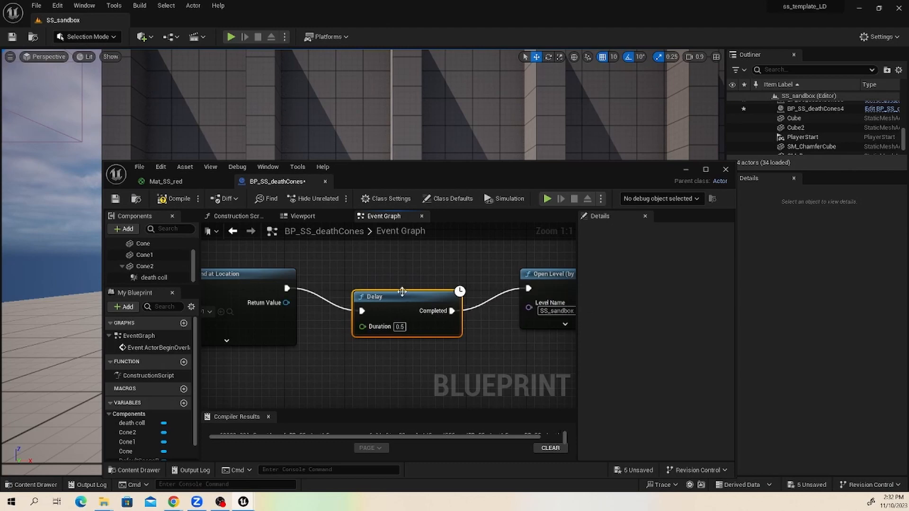
Line up the Delay node with its neighbouring nodes and compile the BP_SS_deathCones Blueprint
left_click_drag(402, 291, 402, 276)
left_click(176, 199)
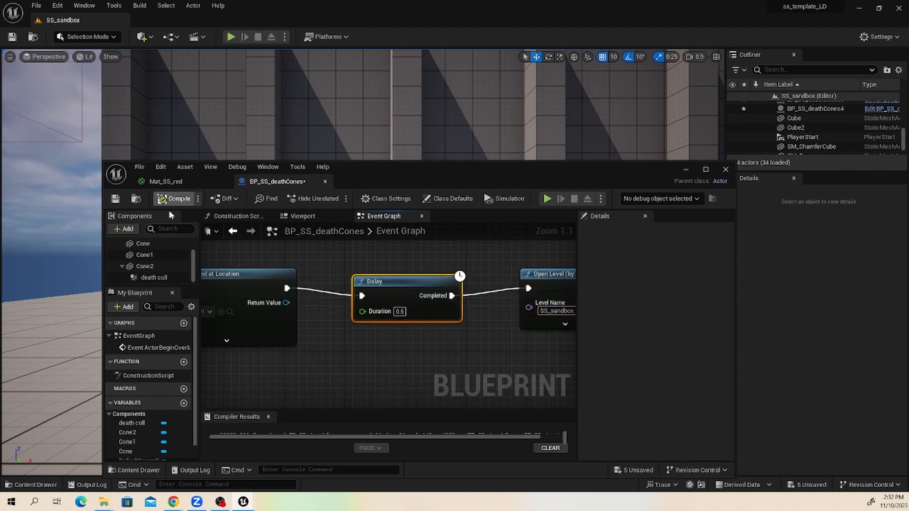
left_click(685, 169)
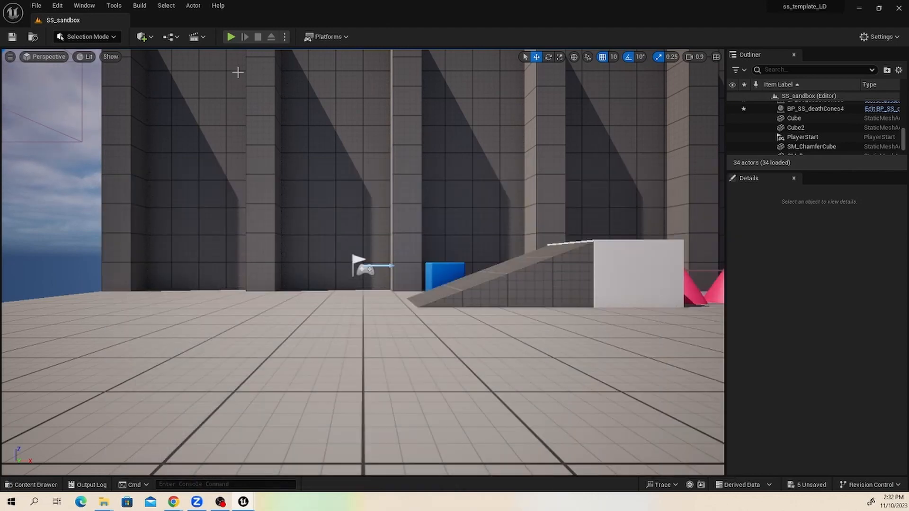
Play-test the level to check the delayed reload when the character runs into the cones
key("alt+p")
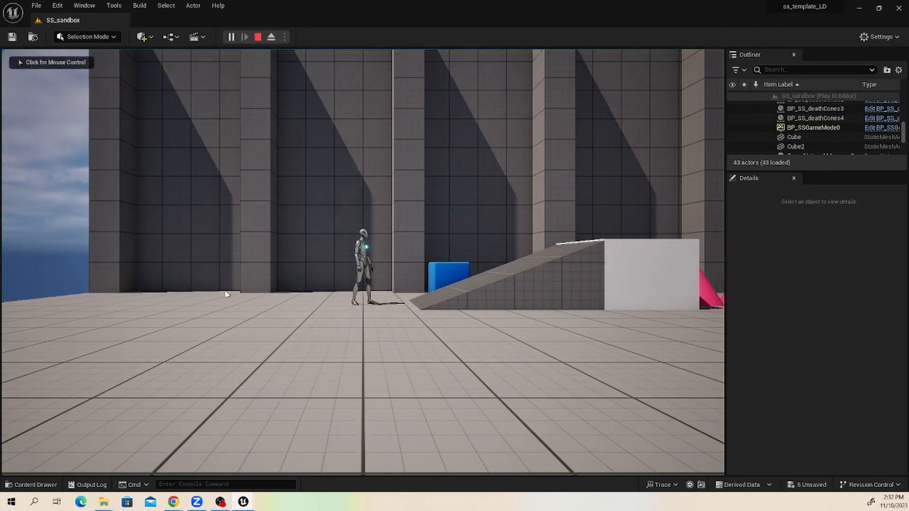
left_click(228, 296)
key("d")
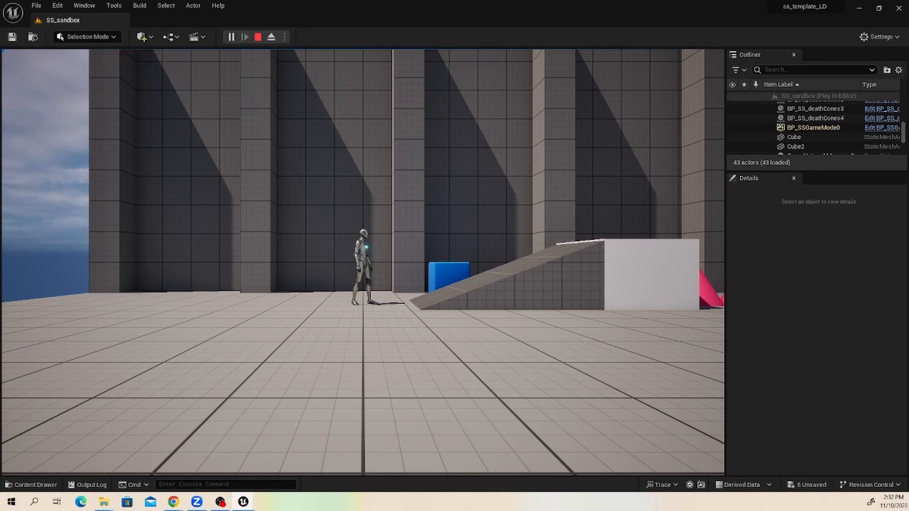
key("Escape")
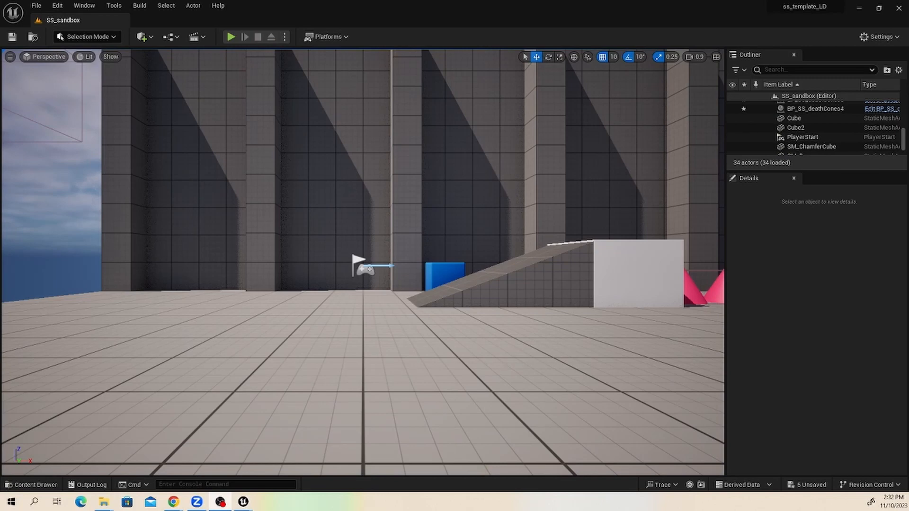
Play-test the cone hazard again with repeated runs and jumps, and end the play session
left_click(230, 37)
left_click(258, 290)
key("w")
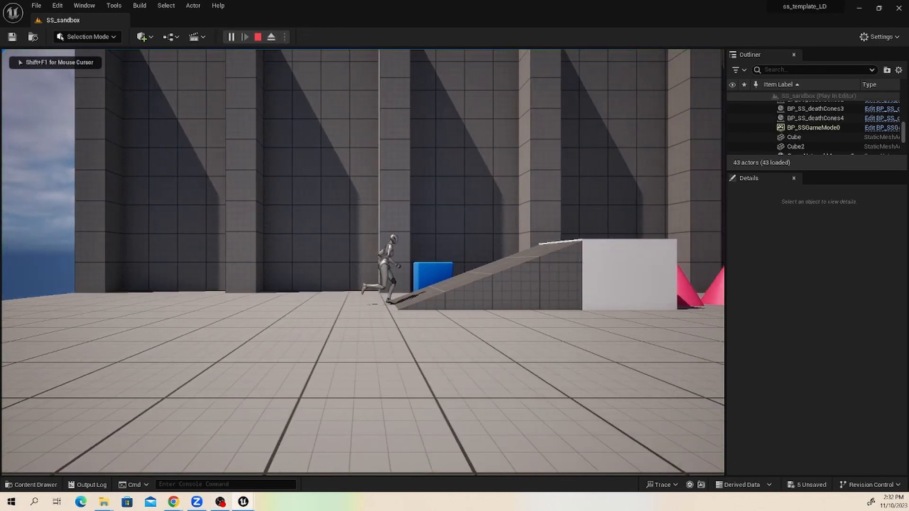
key("space")
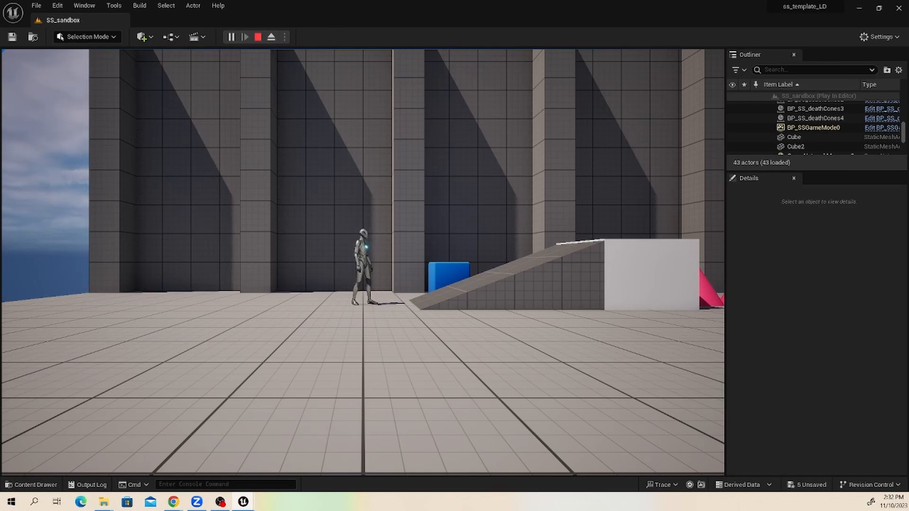
key("d")
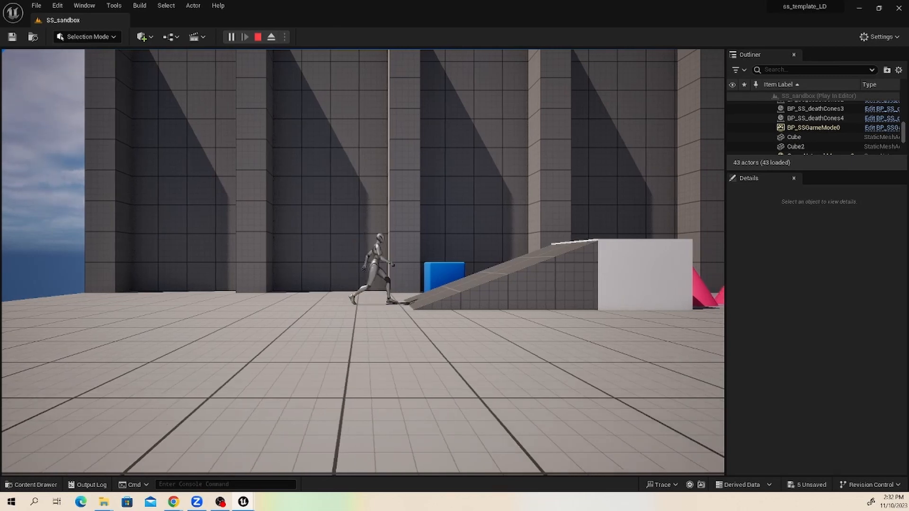
key("space")
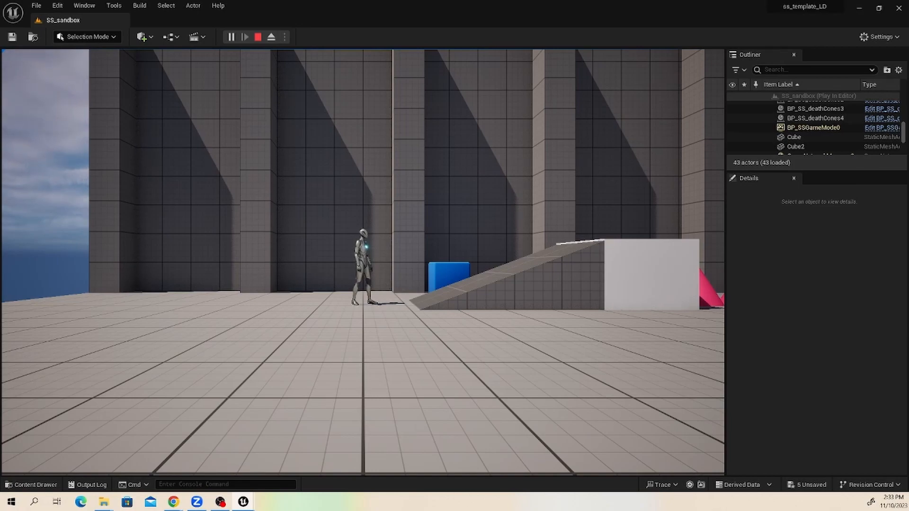
key("Escape")
Create a Blueprint class with Actor as parent in the SSGame folder and name it BP_SS_Platform
scroll(468, 226, "down", 5)
right_click_drag(469, 228, 423, 199)
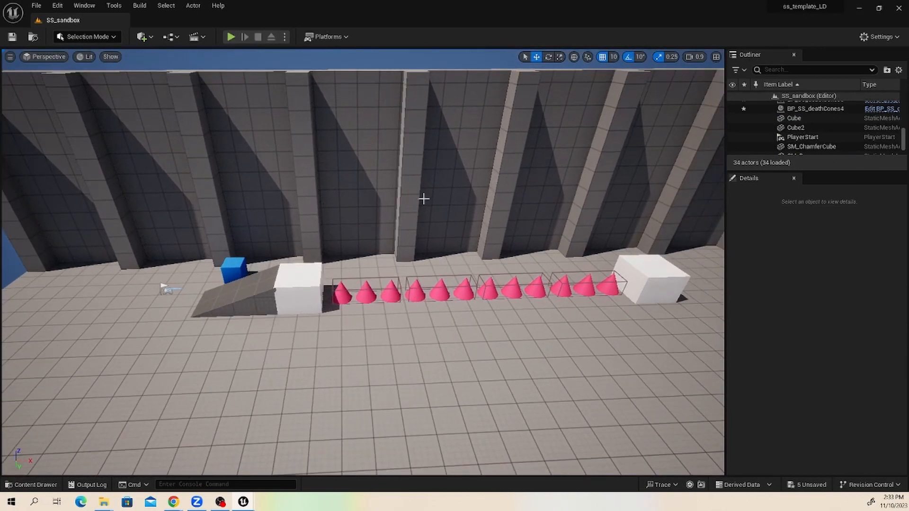
scroll(424, 199, "up", 5)
left_click_drag(364, 219, 409, 216, "alt")
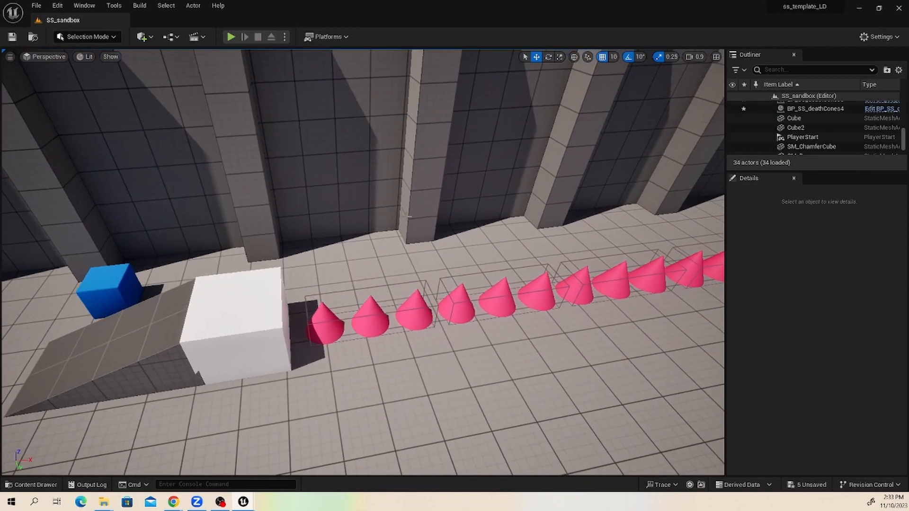
scroll(408, 217, "down", 3)
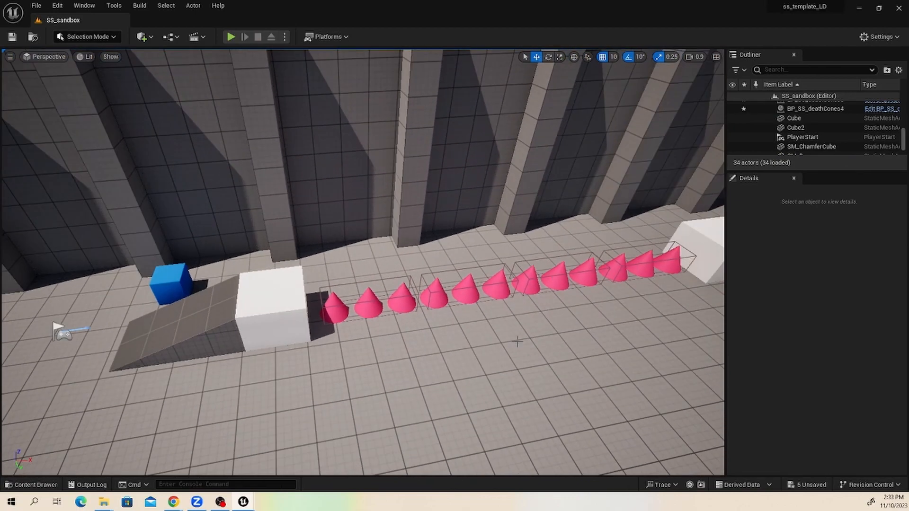
left_click_drag(517, 341, 516, 331, "alt")
left_click(31, 484)
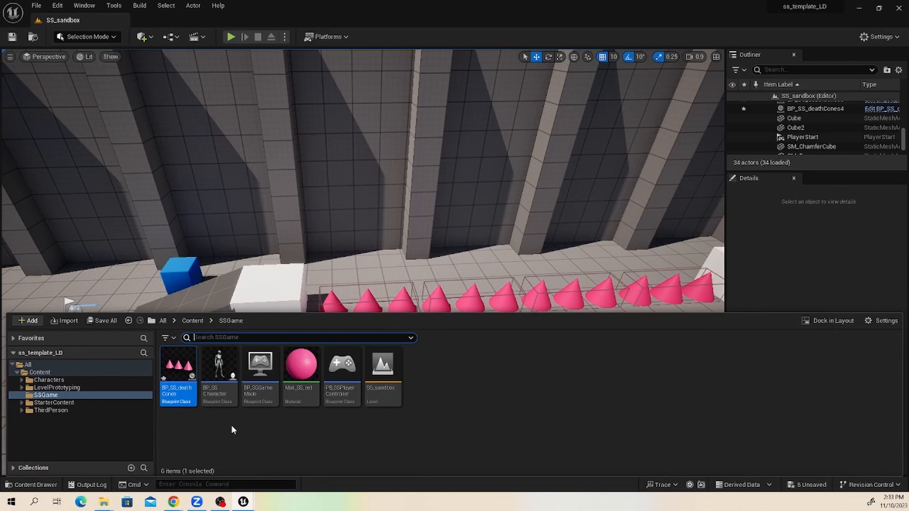
right_click(469, 386)
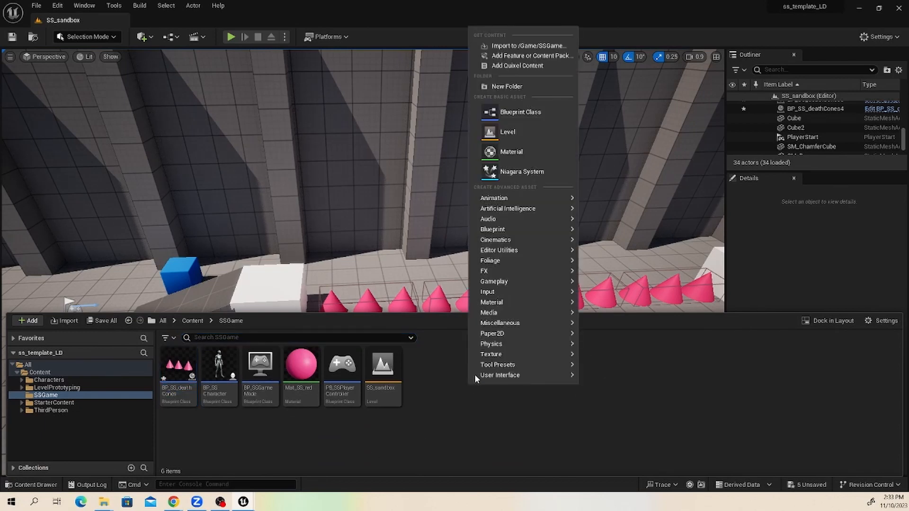
left_click(521, 117)
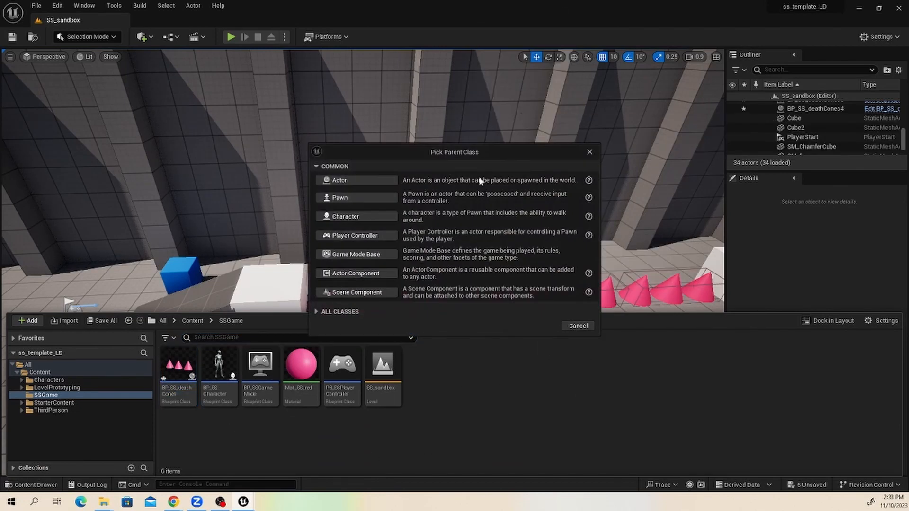
left_click(339, 181)
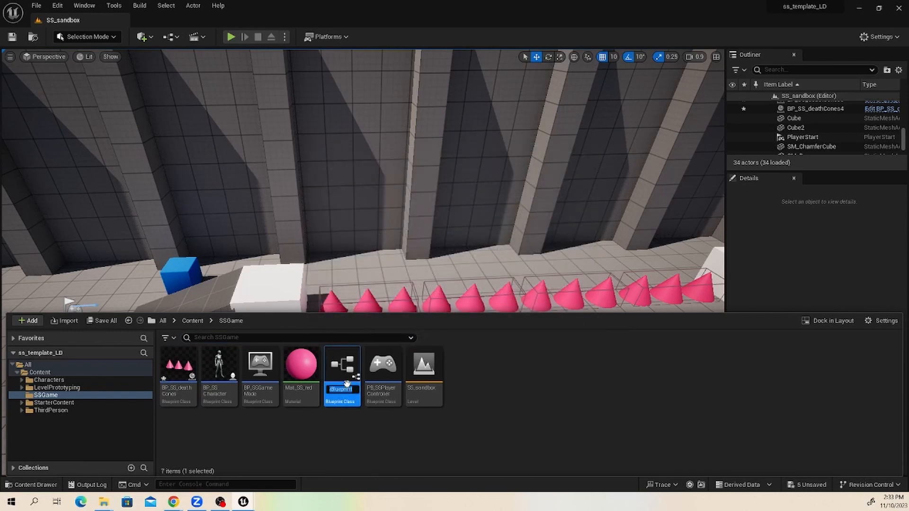
type("BP")
type("_SS")
type("_Platform")
key("Return")
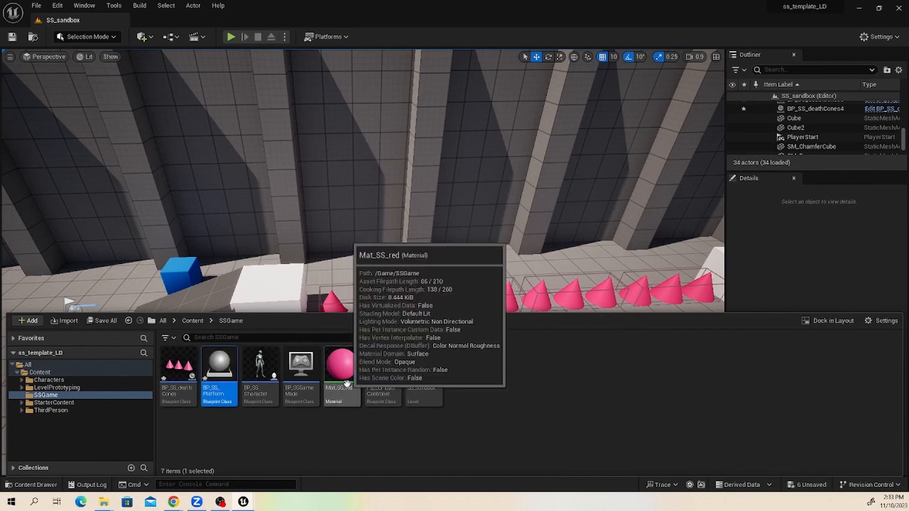
Place BP_SS_Platform in the level above the middle of the cone row and open its Blueprint for editing
left_click_drag(219, 367, 545, 271)
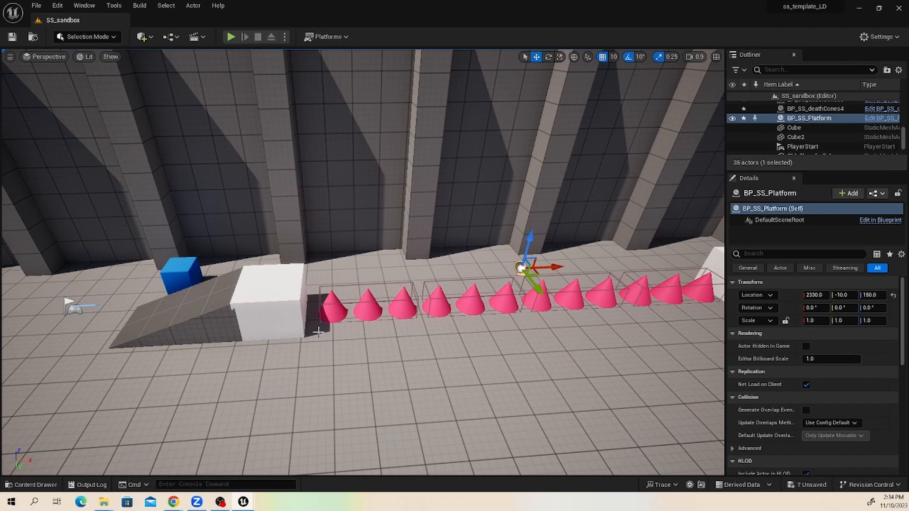
left_click(35, 483)
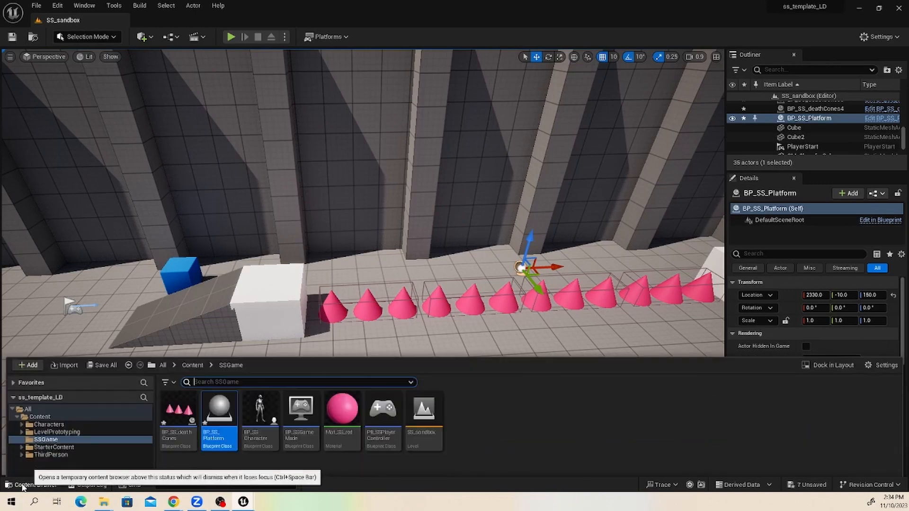
double_click(213, 371)
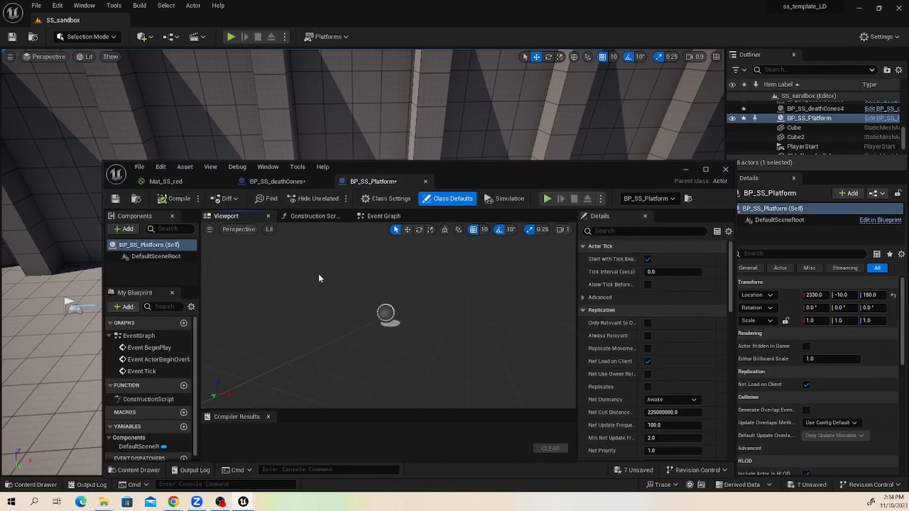
Add a Cube component to the BP_SS_Platform Blueprint
left_click(126, 229)
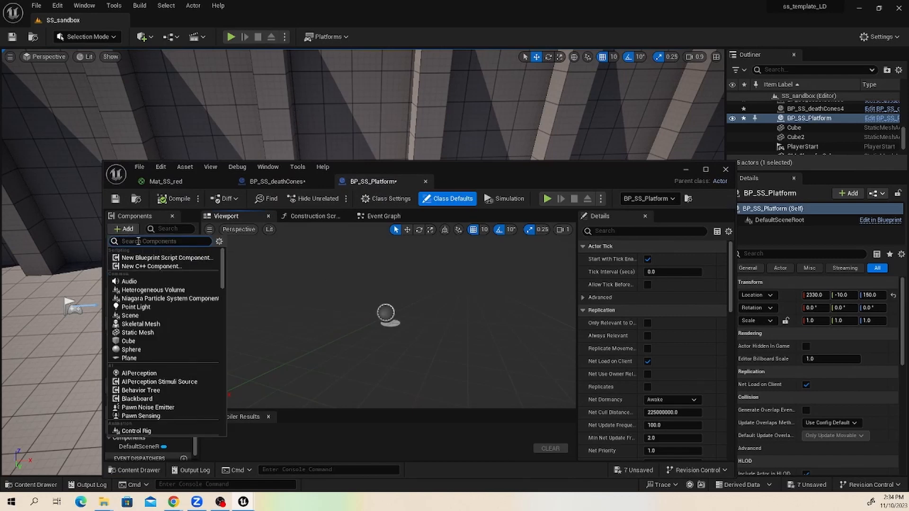
type("cube")
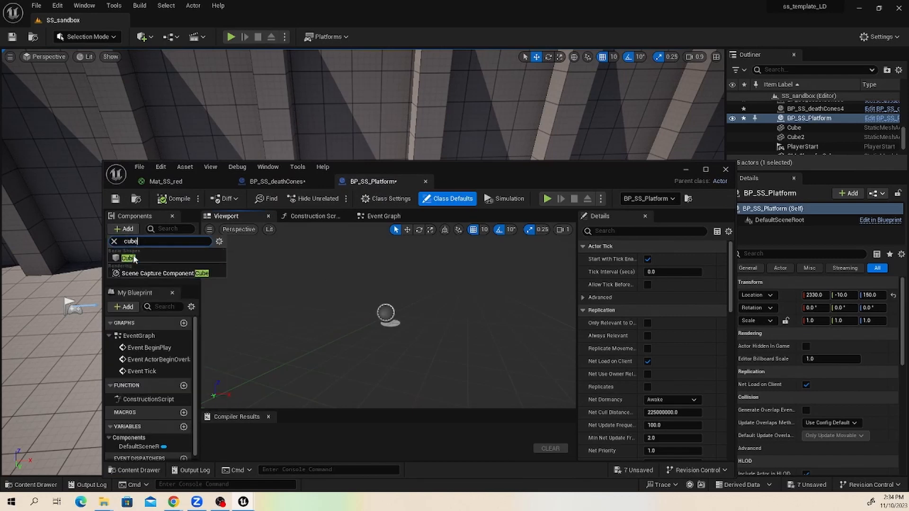
left_click(140, 259)
left_click_drag(624, 170, 608, 376)
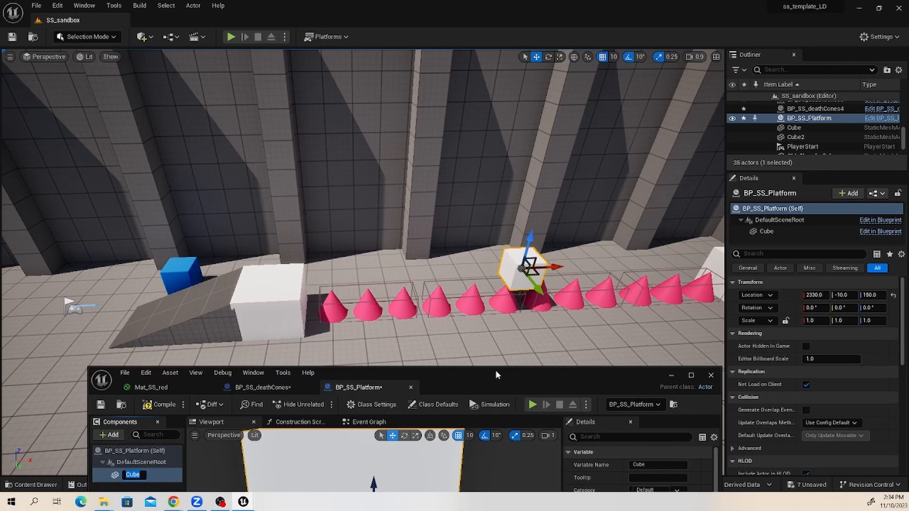
left_click_drag(495, 372, 460, 152)
Scale the Cube component into a flat slab with scale 2.0, 2.0, 0.25
scroll(413, 283, "down", 5)
left_click_drag(413, 283, 374, 340, "alt")
key("e")
key("r")
scroll(399, 300, "down", 3)
left_click_drag(399, 299, 352, 322, "alt")
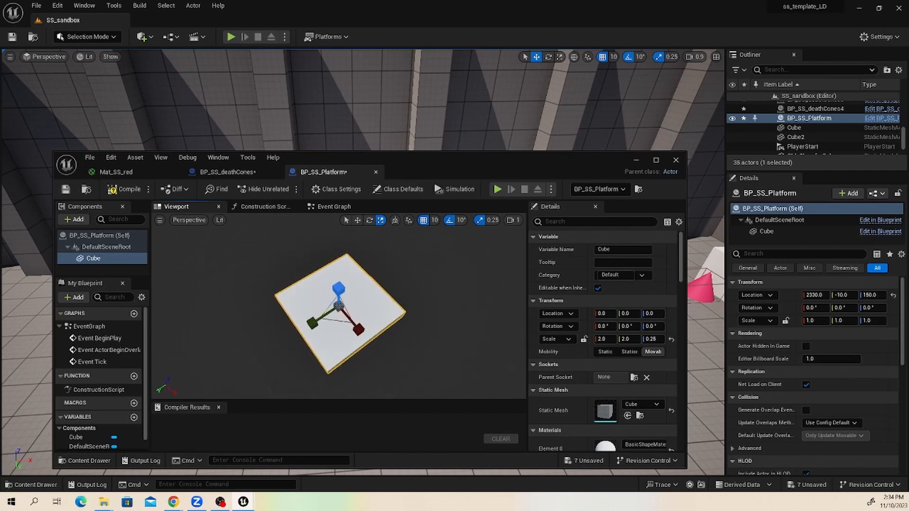
Compile and save BP_SS_Platform, and minimize the Blueprint editor to return to the level
left_click(128, 189)
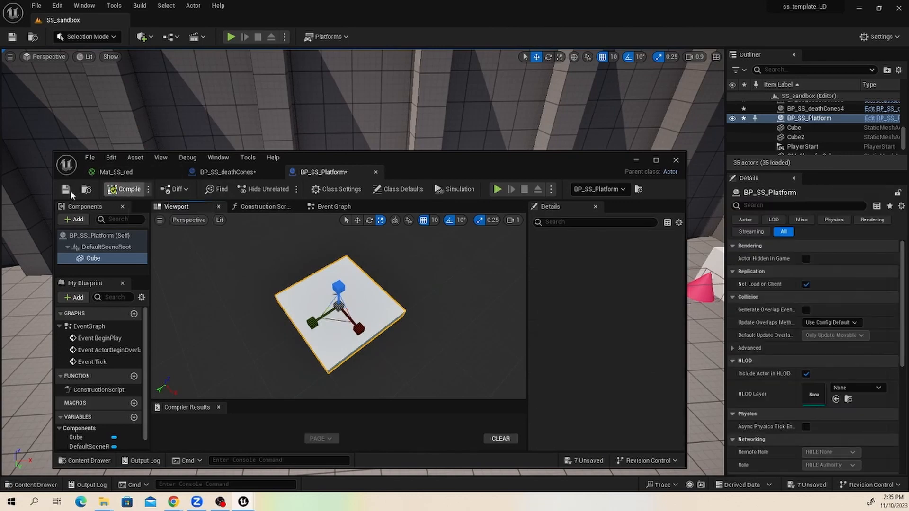
left_click(68, 190)
left_click(638, 161)
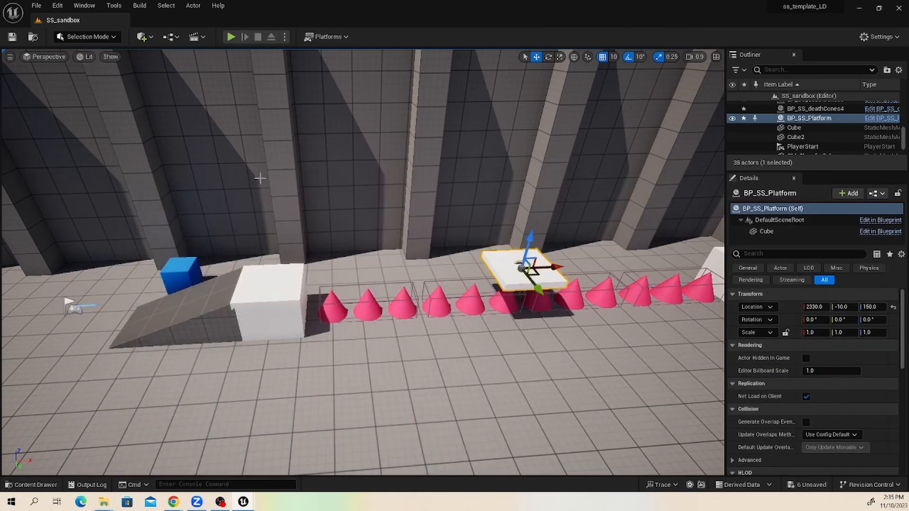
Lower the platform to Z 140 using the first white block as height reference, and position it over the cones at X 2360
left_click_drag(301, 189, 331, 194, "alt")
left_click_drag(629, 350, 359, 314, "alt")
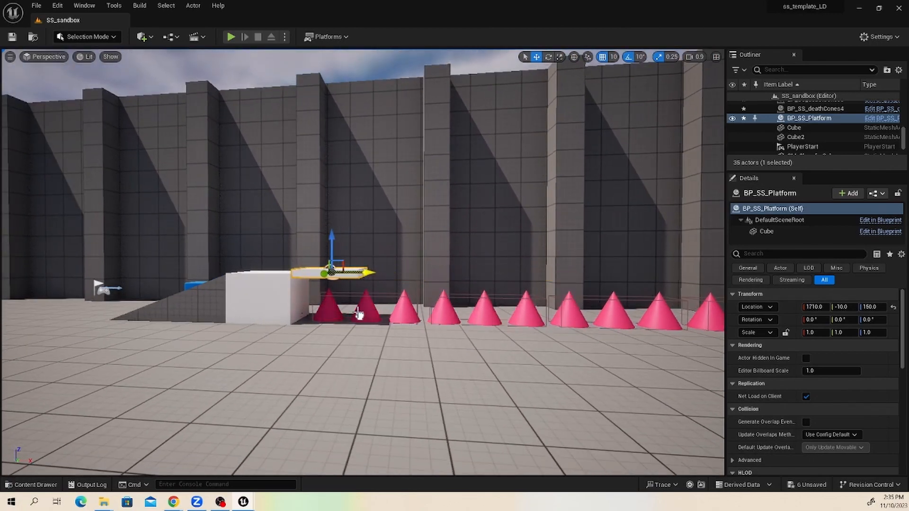
left_click_drag(334, 235, 334, 239)
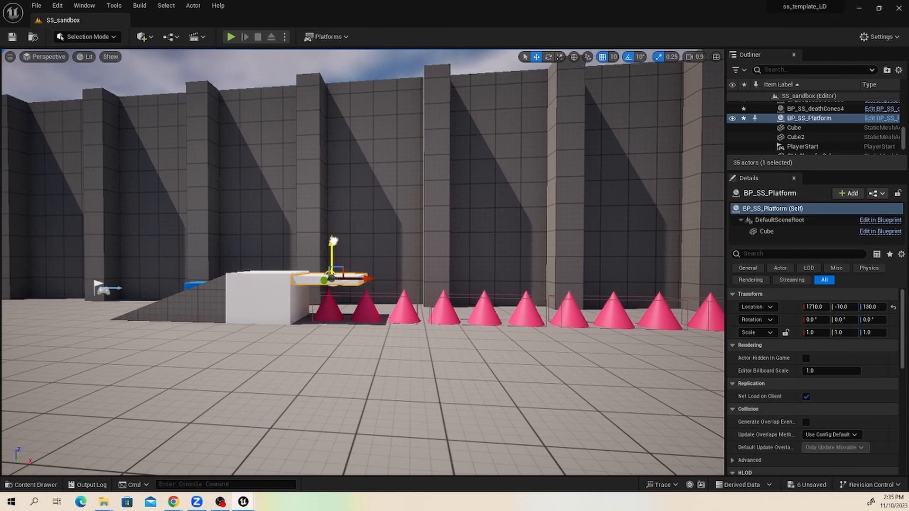
scroll(439, 283, "down", 3)
scroll(447, 341, "down", 1)
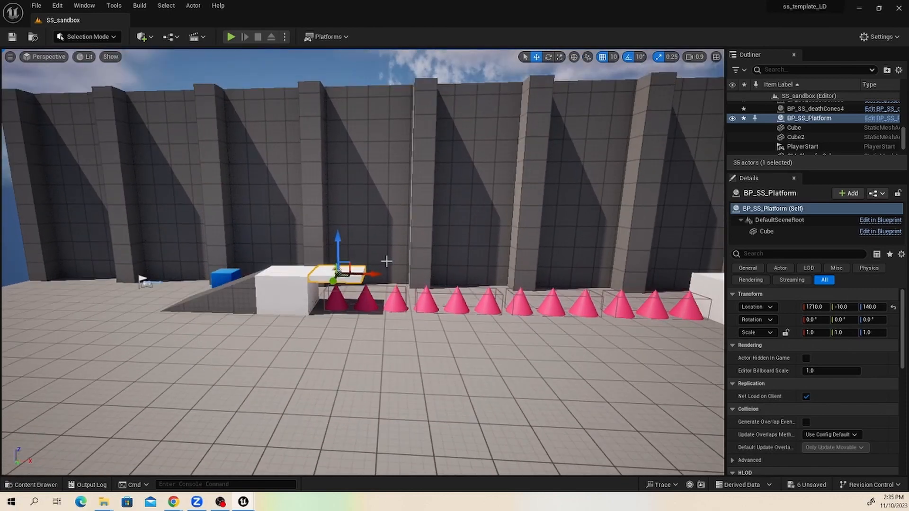
left_click_drag(374, 273, 547, 278)
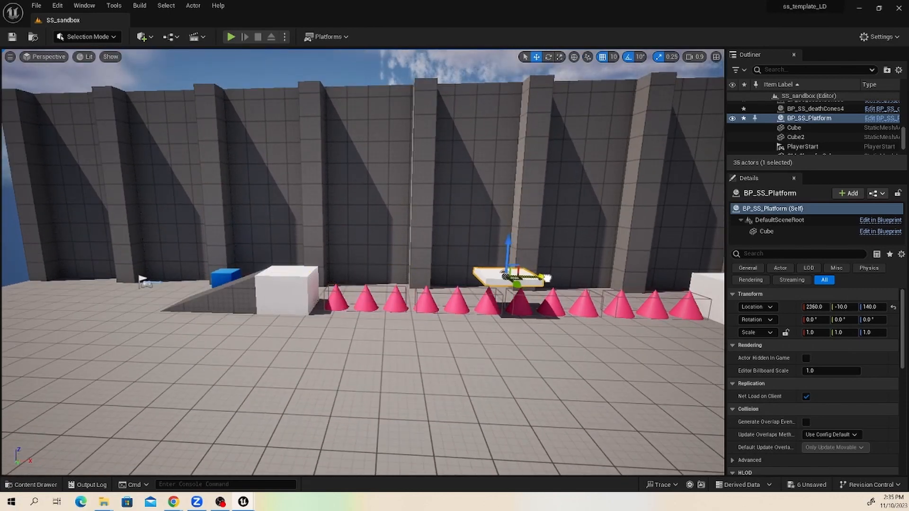
Play-test jumping from the first block across the cones by way of the platform, and end the play session
left_click(230, 37)
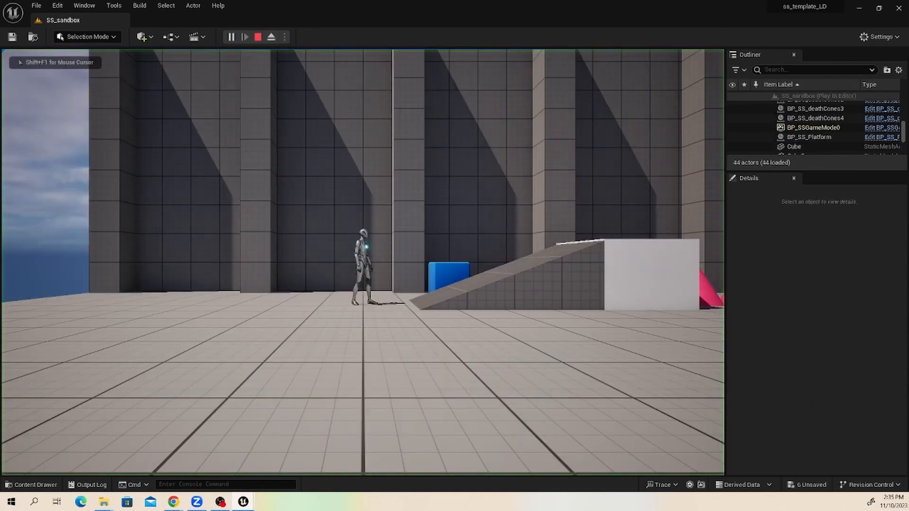
key("space")
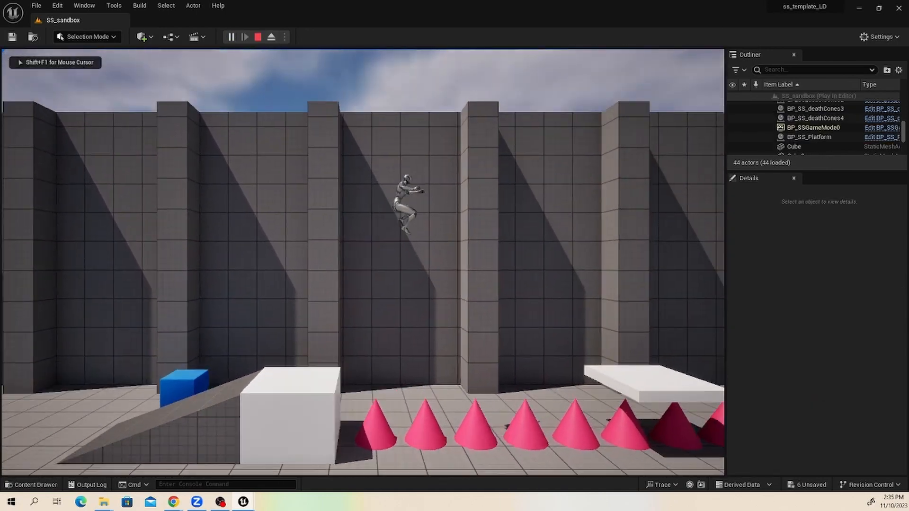
key("space")
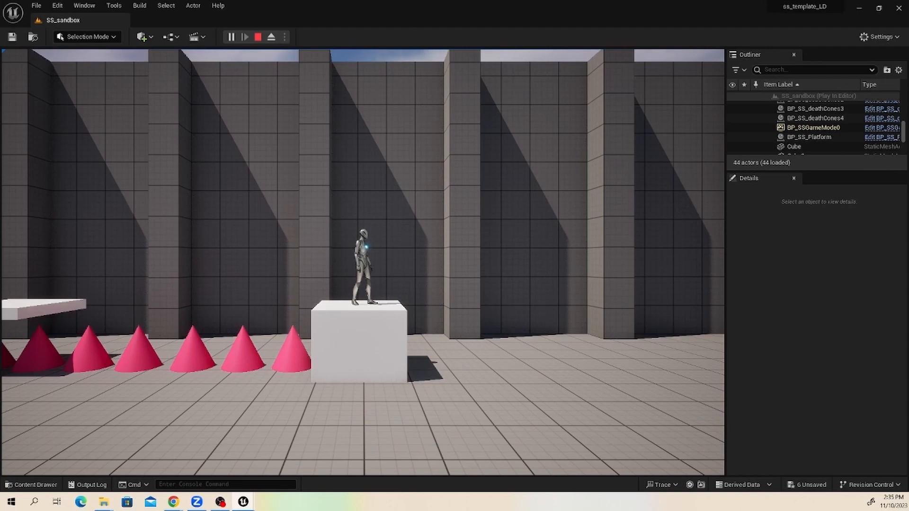
key("Escape")
Reopen the BP_SS_Platform Blueprint from the SSGame folder and add an InterpToMovement component
scroll(307, 291, "down", 2)
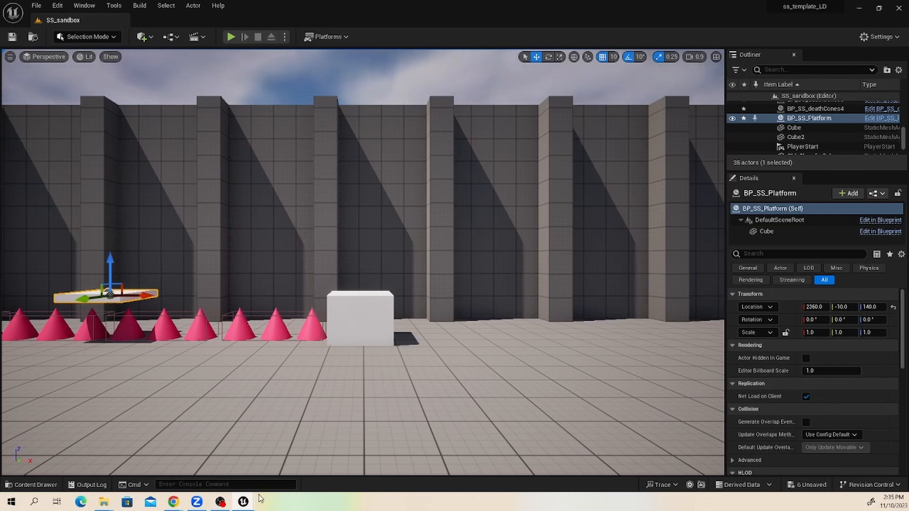
mouse_move(248, 497)
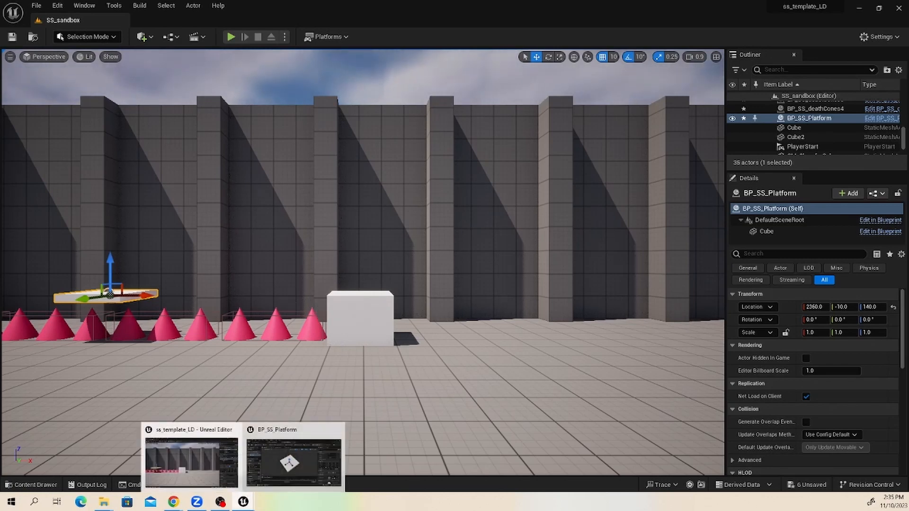
left_click(33, 485)
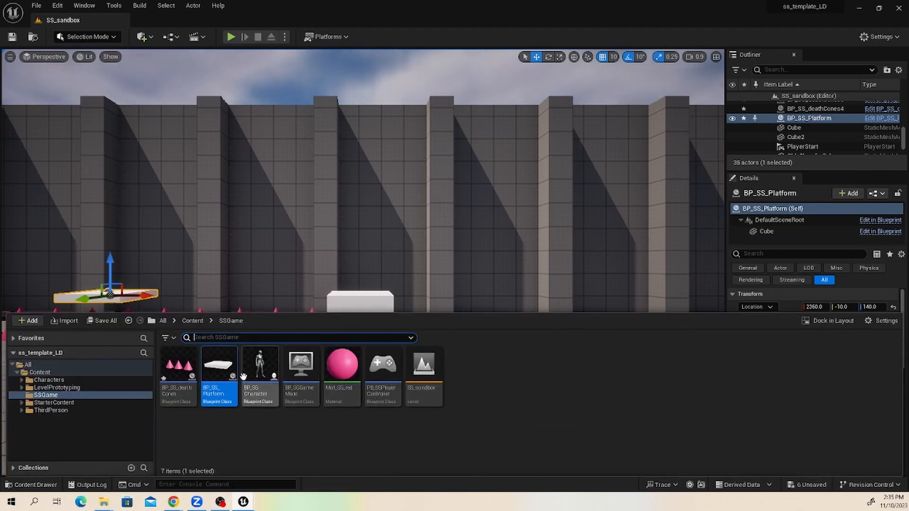
double_click(218, 366)
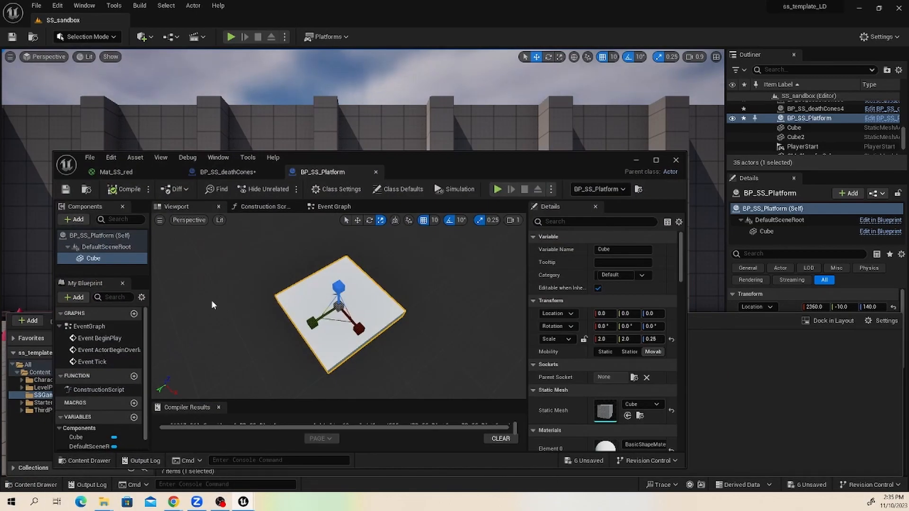
left_click(74, 219)
type("inter")
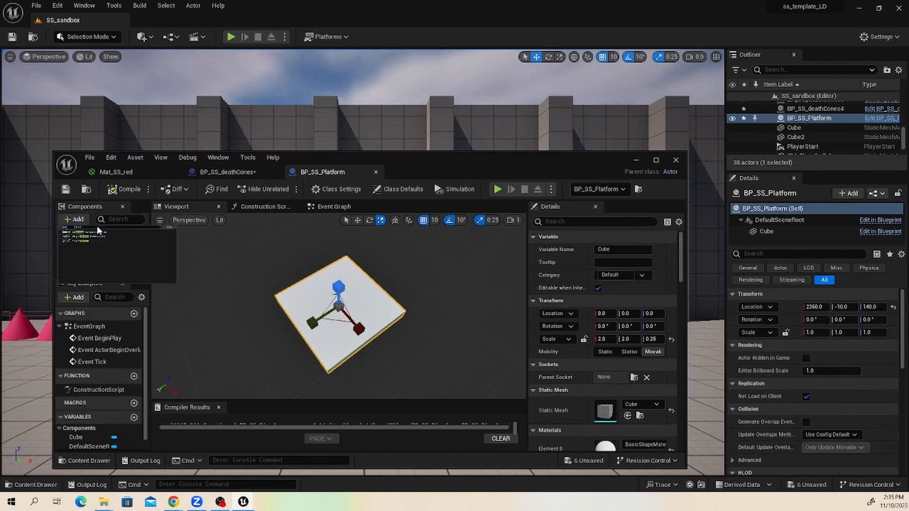
type("p")
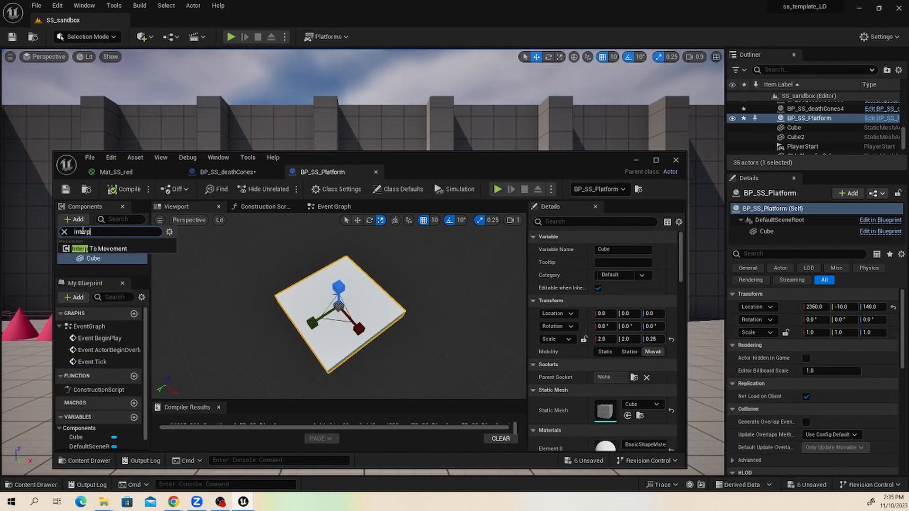
left_click(95, 250)
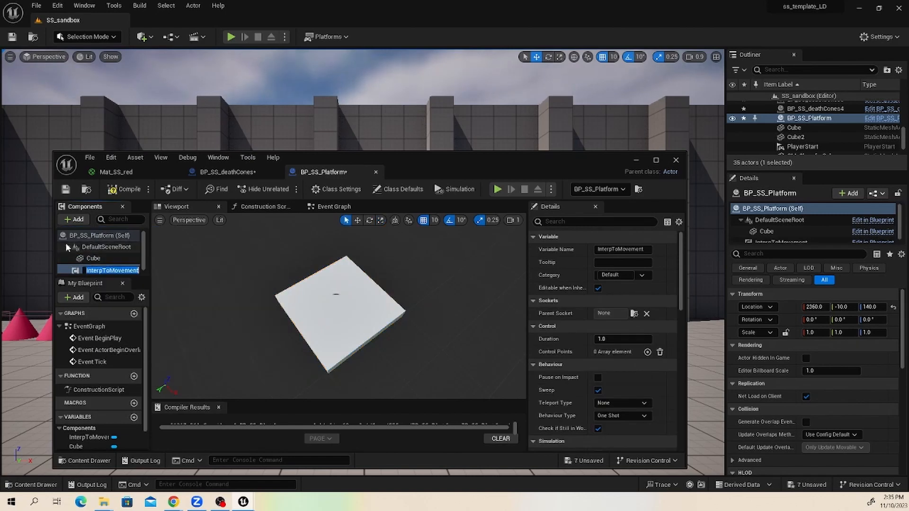
left_click(98, 236)
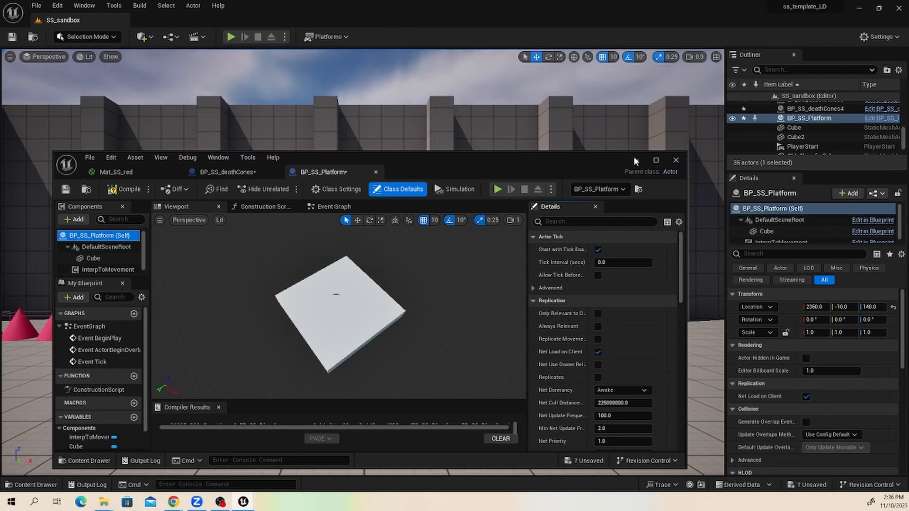
left_click_drag(600, 154, 502, 413)
key("f")
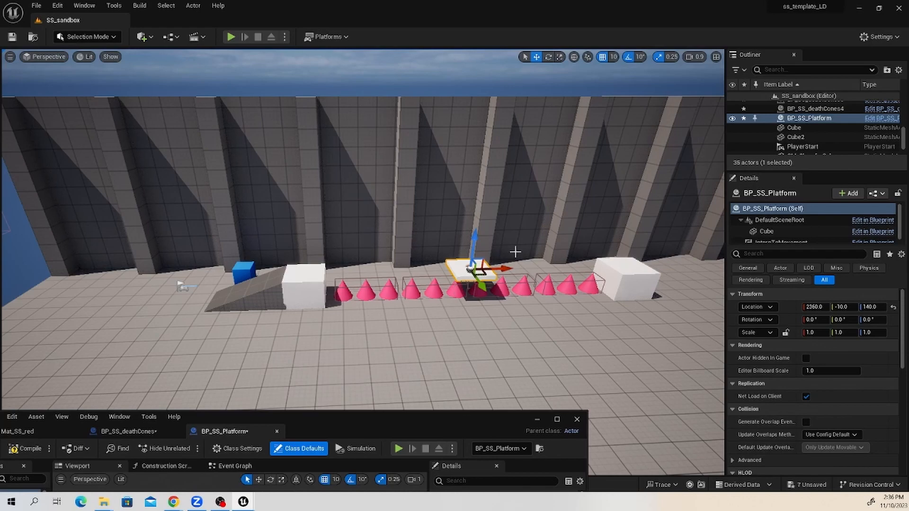
mouse_move(486, 299)
left_mouse_down("alt")
mouse_move(487, 272)
mouse_move(497, 295)
left_mouse_up("alt")
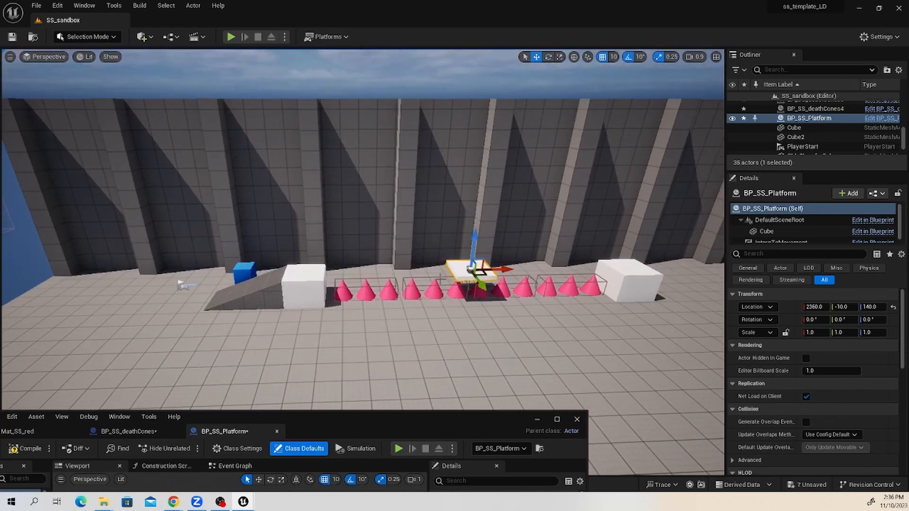
left_click_drag(440, 279, 342, 345, "alt")
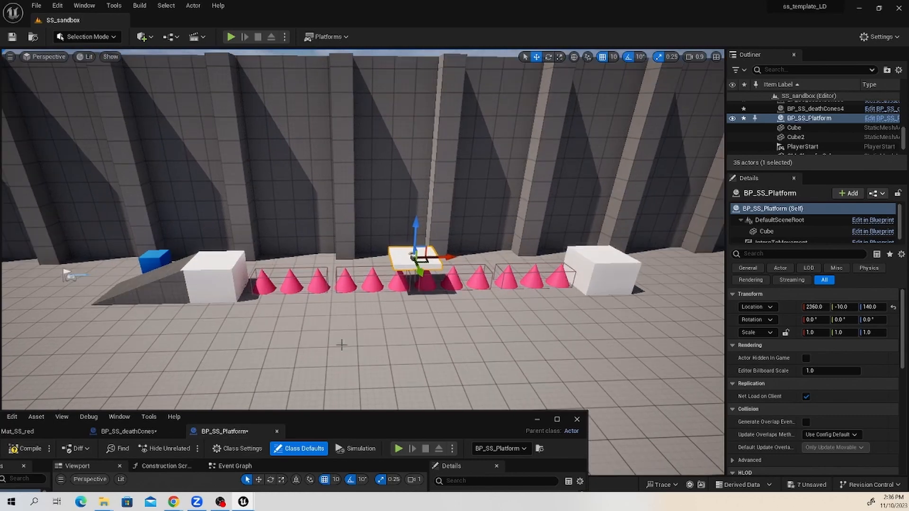
left_click_drag(305, 418, 406, 115)
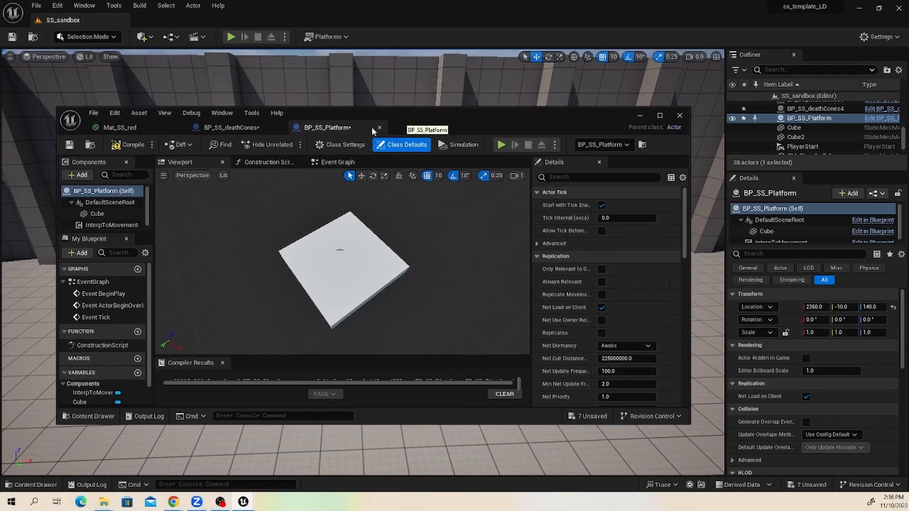
Add a variable named StartPoint to BP_SS_Platform and set its type to Vector
scroll(125, 372, "down", 1)
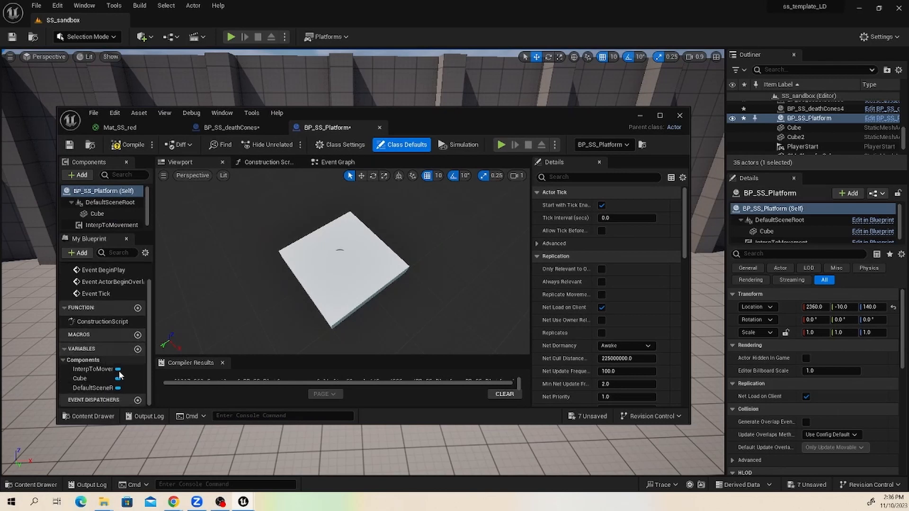
left_click(137, 350)
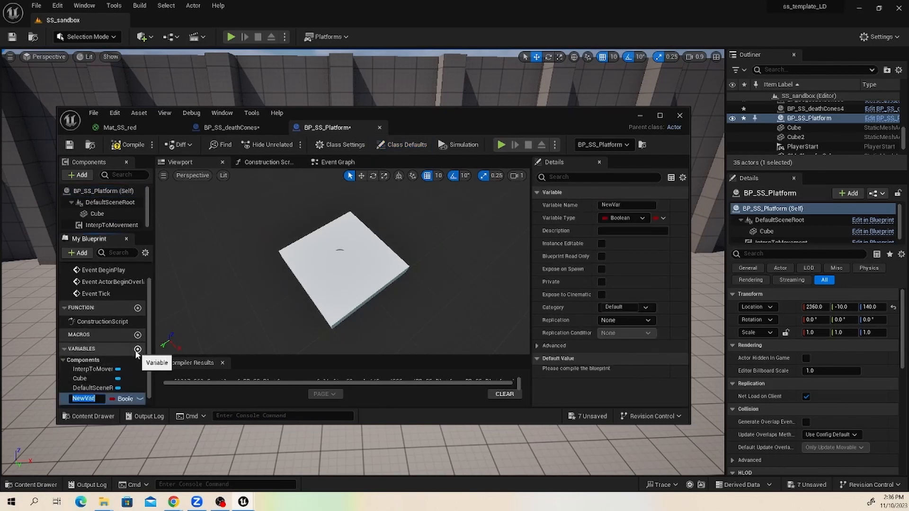
type("location")
key("BackSpace")
key("BackSpace")
key("BackSpace")
key("BackSpace")
key("BackSpace")
key("BackSpace")
key("BackSpace")
type("StartPoint")
key("Return")
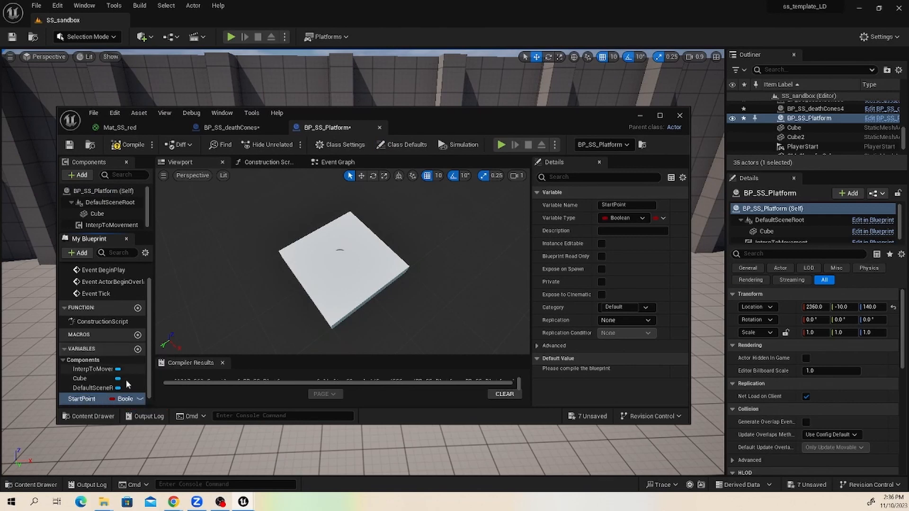
scroll(126, 380, "down", 1)
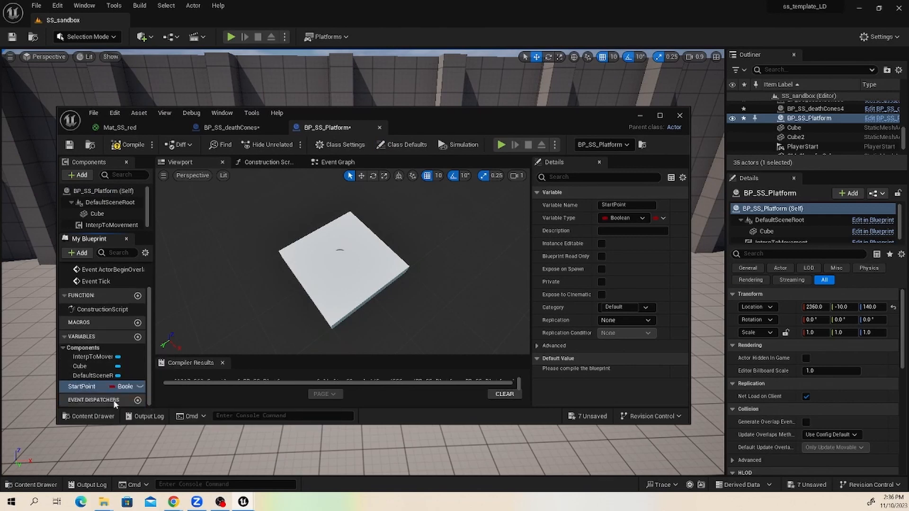
left_click(643, 218)
left_click(629, 319)
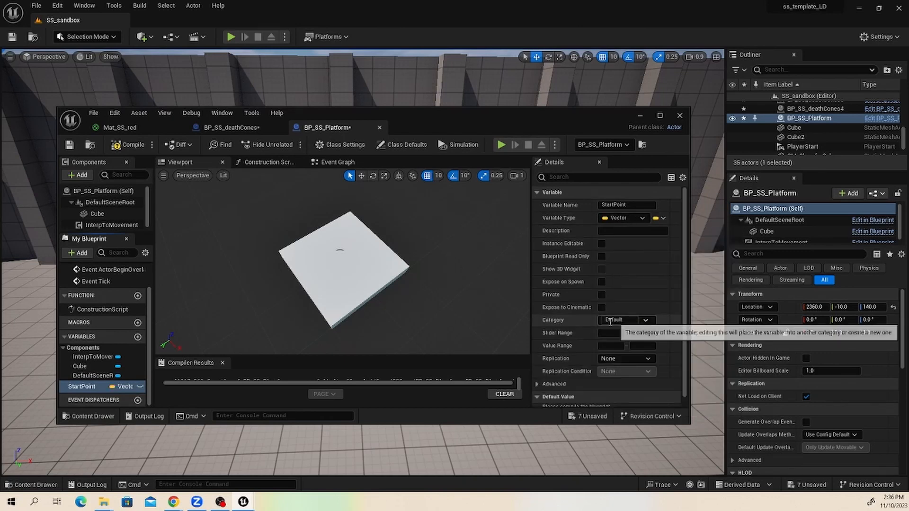
Add a second Vector variable named EndPoint to the platform Blueprint
left_click(137, 337)
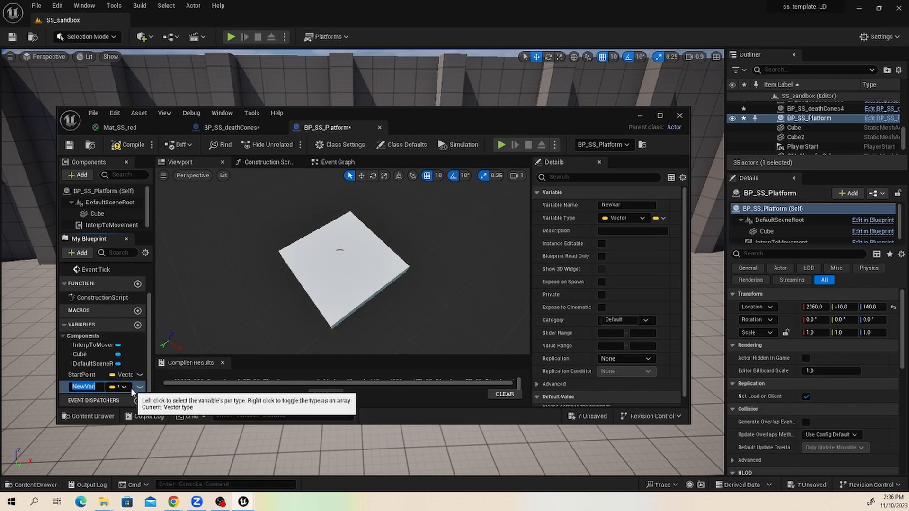
type("EndPoint")
key("Return")
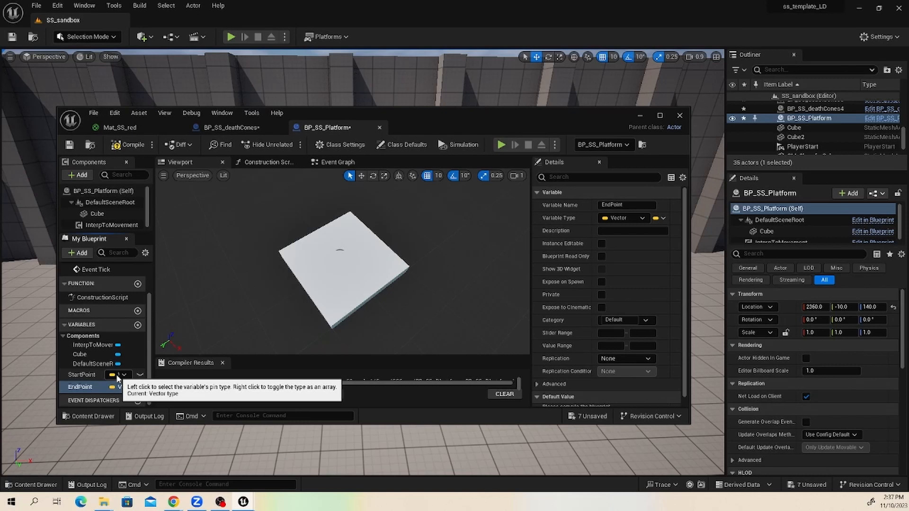
Add a variable named duration to BP_SS_Platform and set its type to Float
left_click(138, 326)
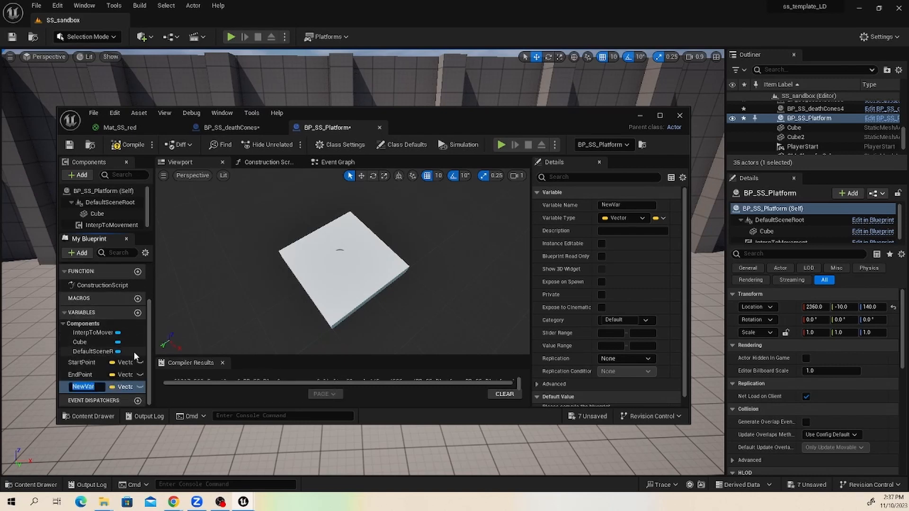
type("duration")
key("Return")
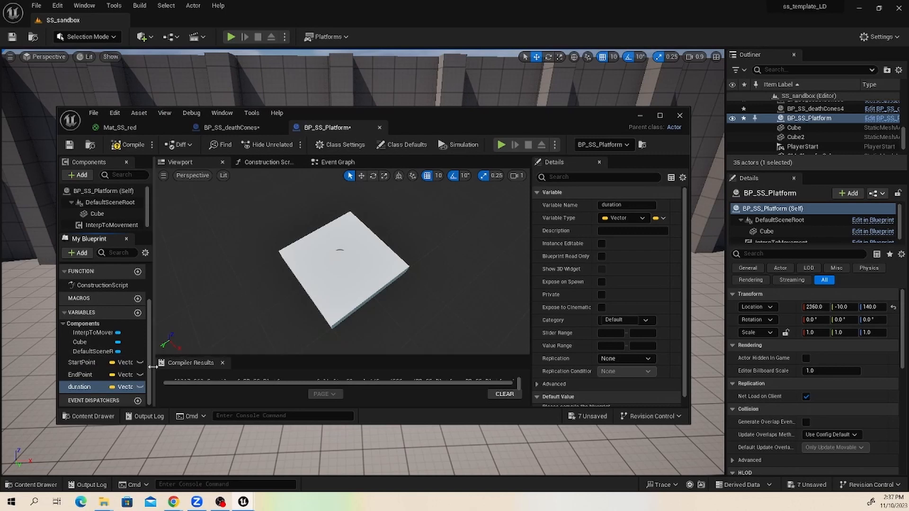
left_click(125, 387)
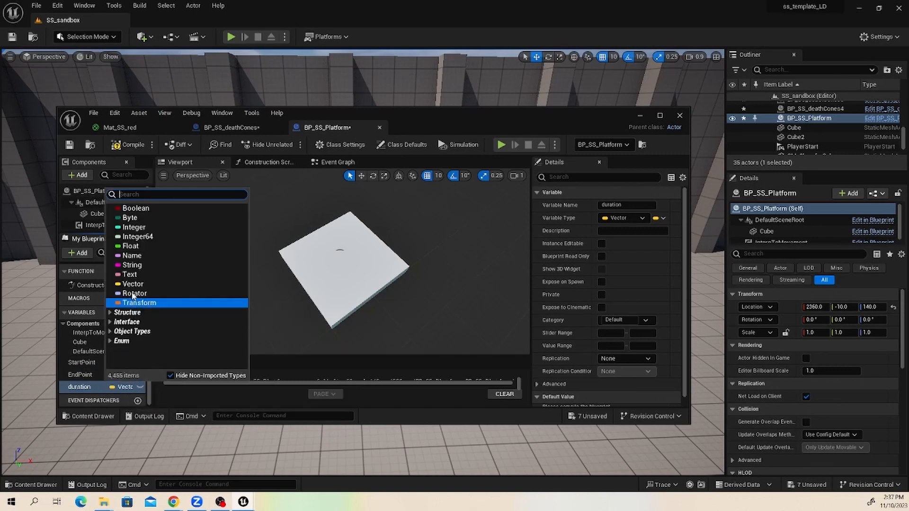
left_click(142, 246)
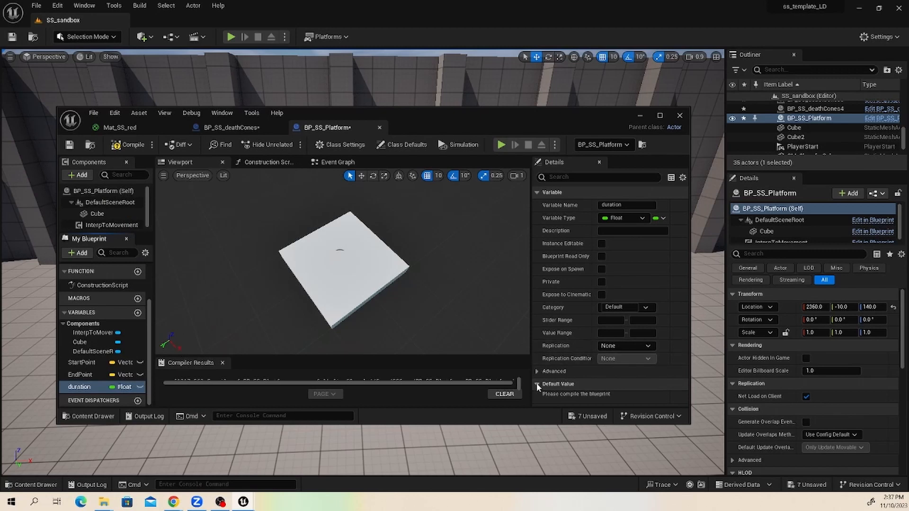
Compile the Blueprint, set the duration variable's default value to 5.0 and make it instance editable
left_click(128, 144)
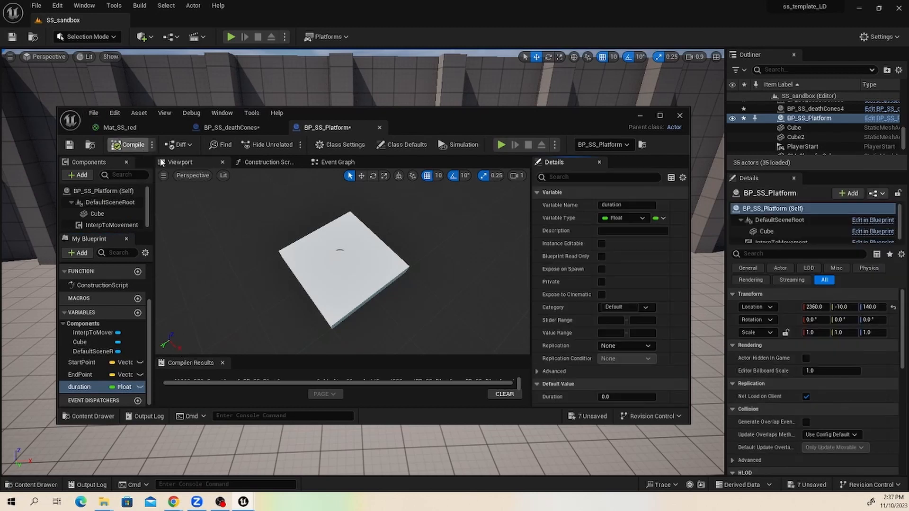
left_click(612, 397)
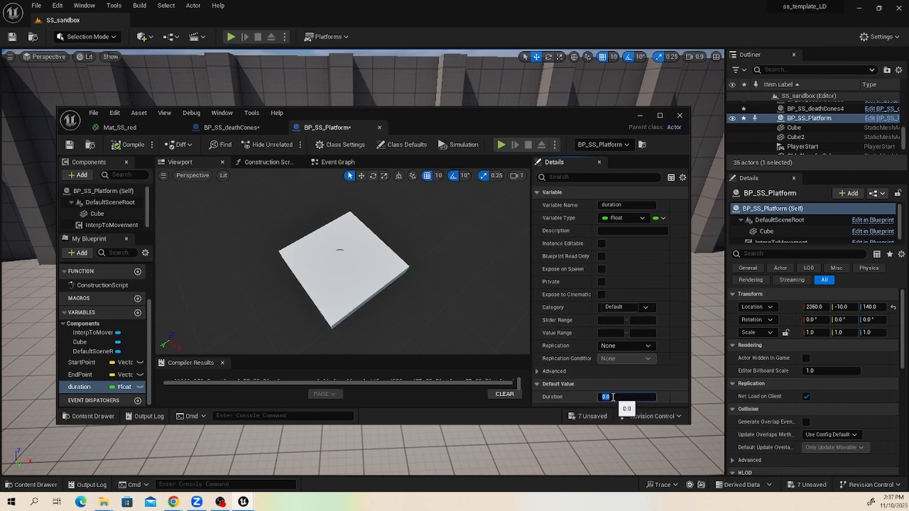
type("5")
key("Return")
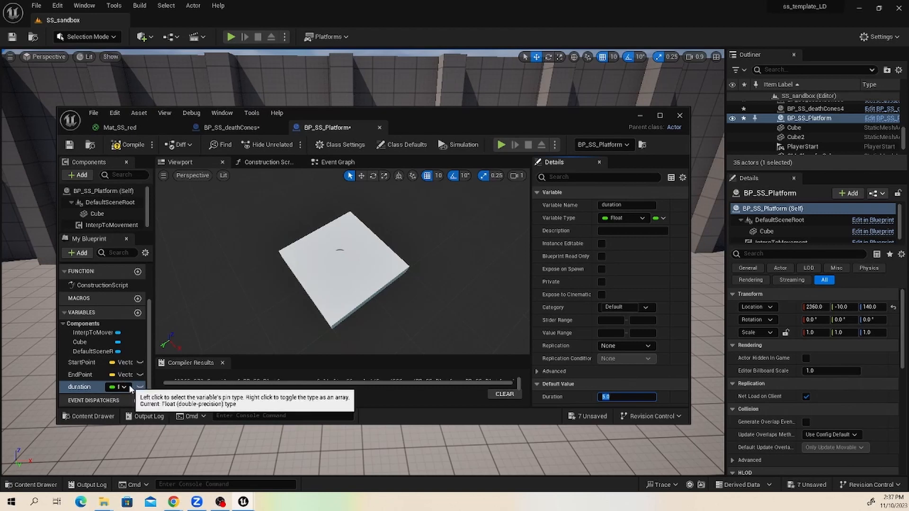
left_click(601, 244)
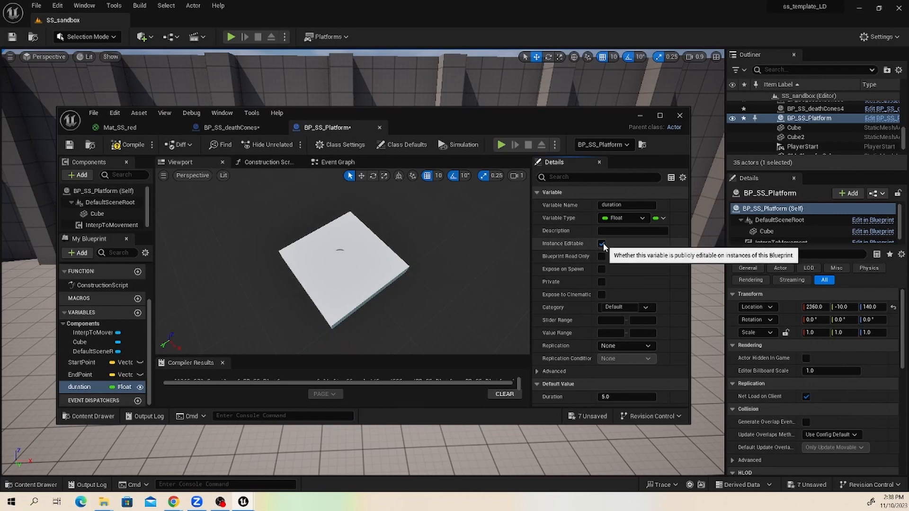
Make the StartPoint and EndPoint variables instance editable with Show 3D Widget enabled, and compile the platform Blueprint
left_click(85, 363)
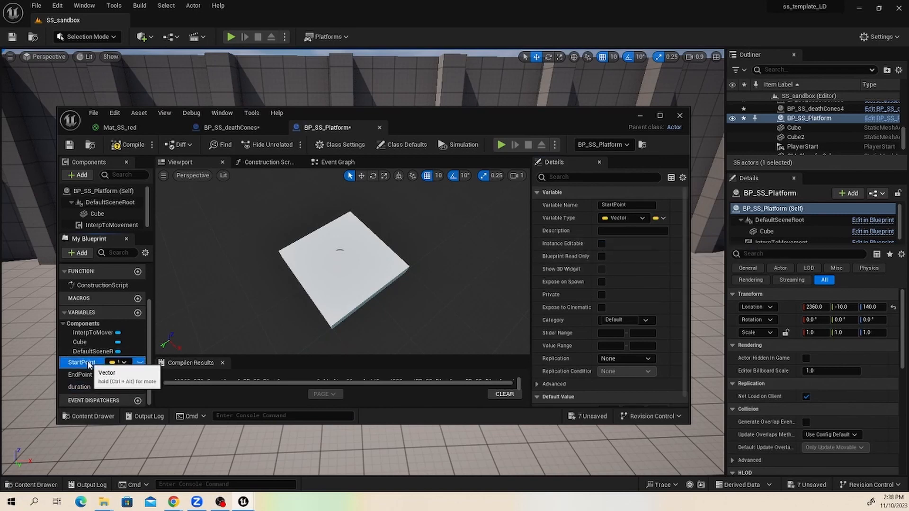
left_click(601, 244)
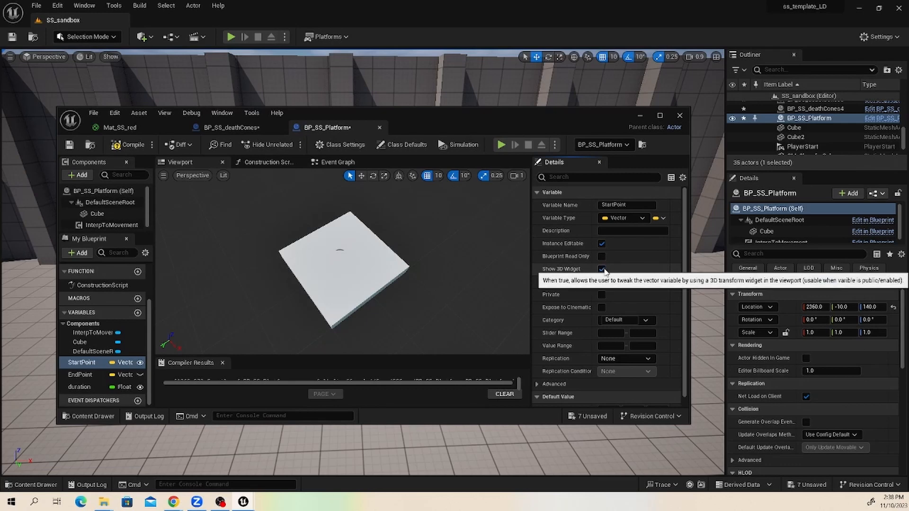
left_click(81, 374)
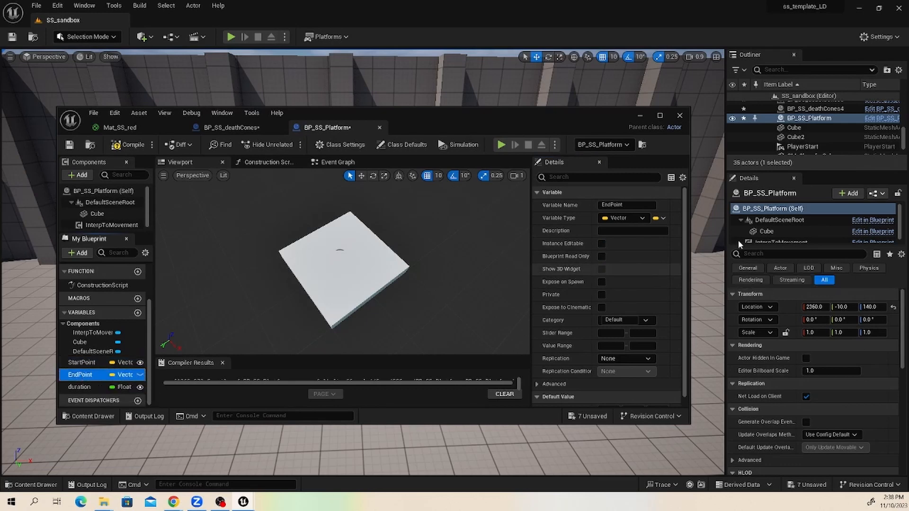
left_click(600, 242)
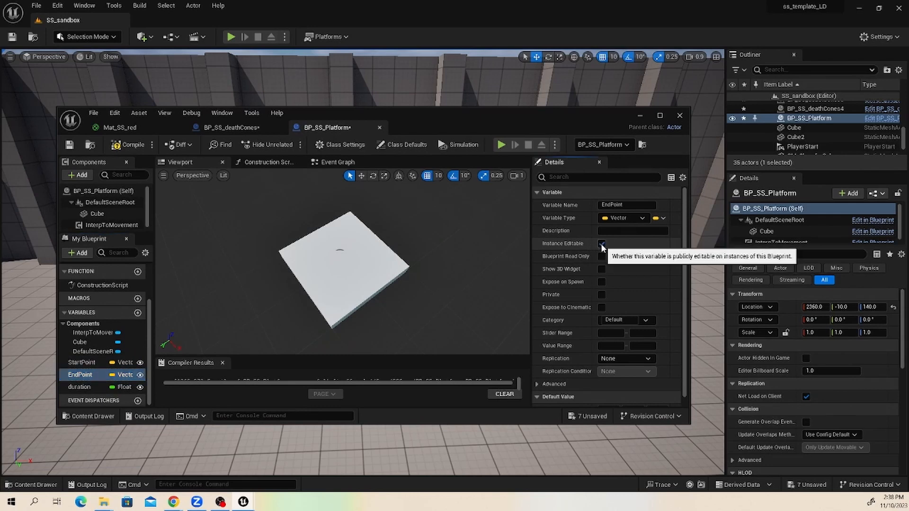
left_click(601, 269)
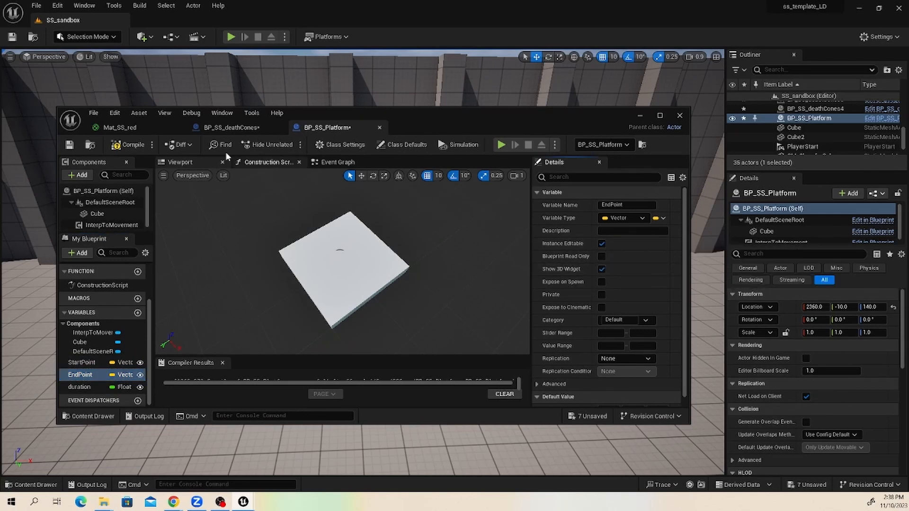
left_click(127, 144)
In the level, move the platform's End Point widget along X to 570, near the far white block
left_click(639, 115)
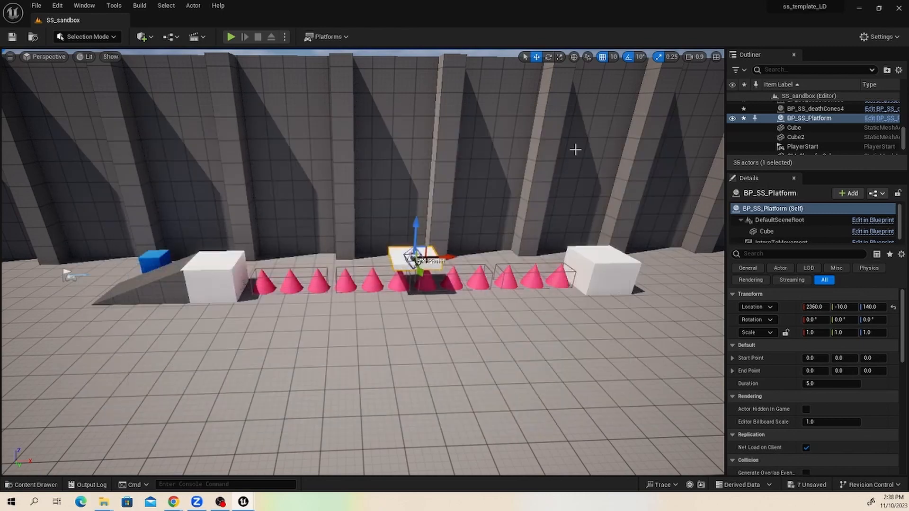
scroll(395, 215, "up", 5)
left_click_drag(394, 245, 436, 256, "alt")
middle_click_drag(433, 250, 335, 260, "alt")
right_click_drag(461, 254, 487, 254, "alt")
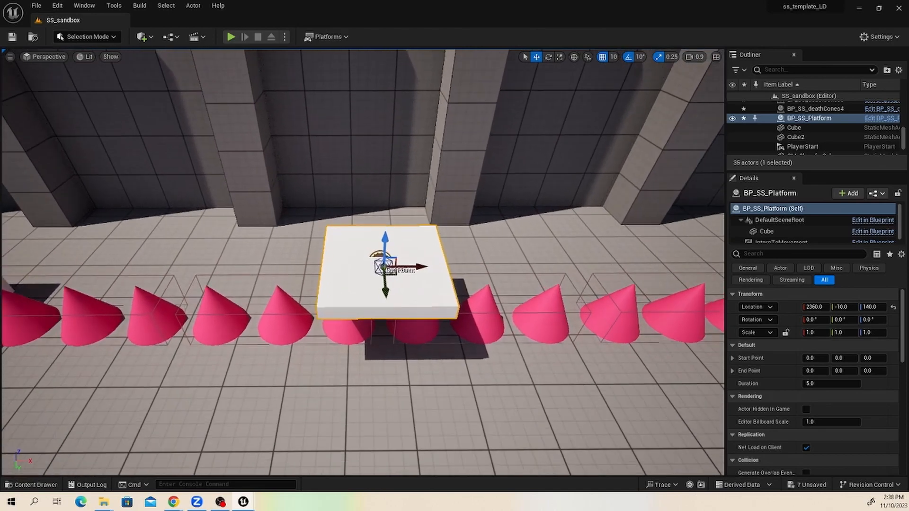
right_click_drag(391, 279, 400, 280, "alt")
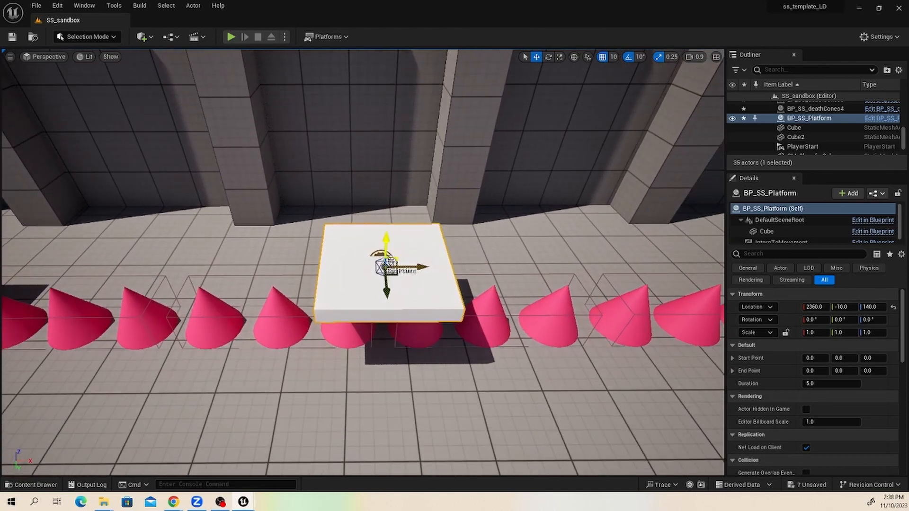
left_click(383, 265)
left_click(383, 265)
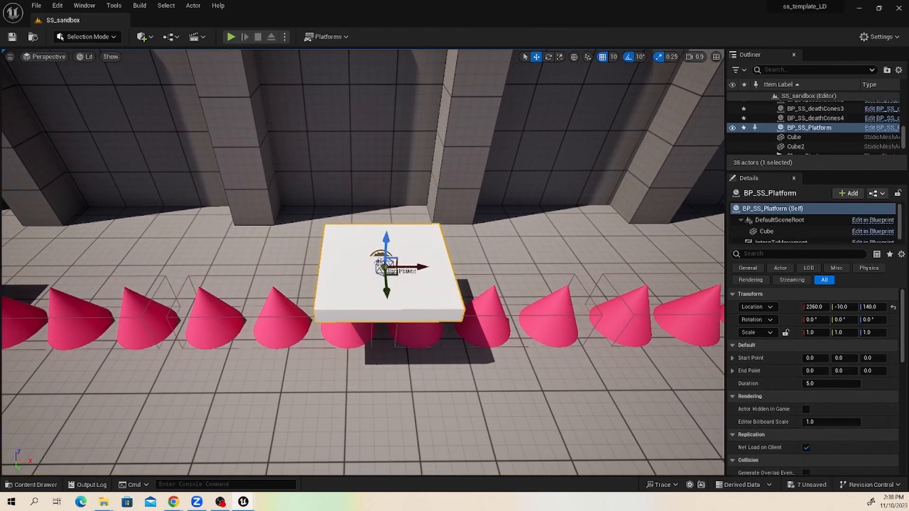
left_click_drag(420, 267, 593, 251)
scroll(593, 251, "down", 3)
left_click_drag(509, 264, 629, 260)
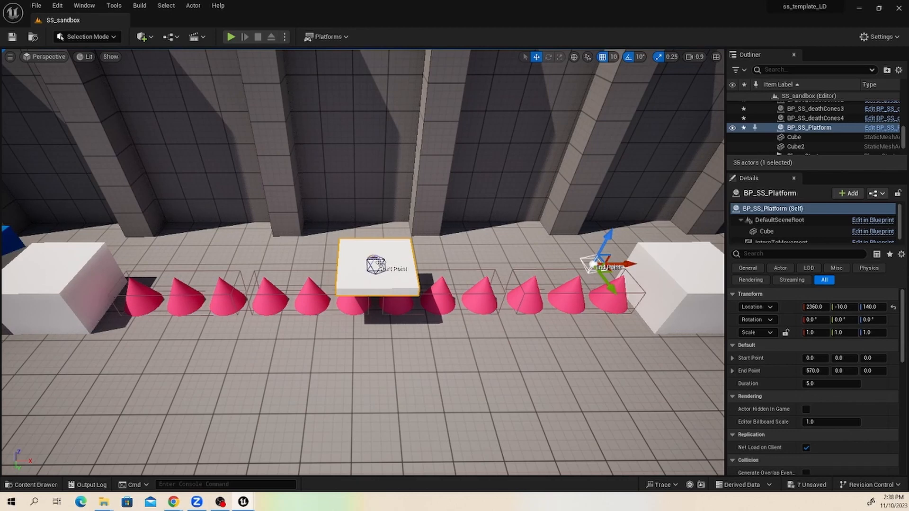
Move the platform's Start Point widget along X to -570, near the first white block
left_click(378, 263)
left_click_drag(406, 264, 215, 273)
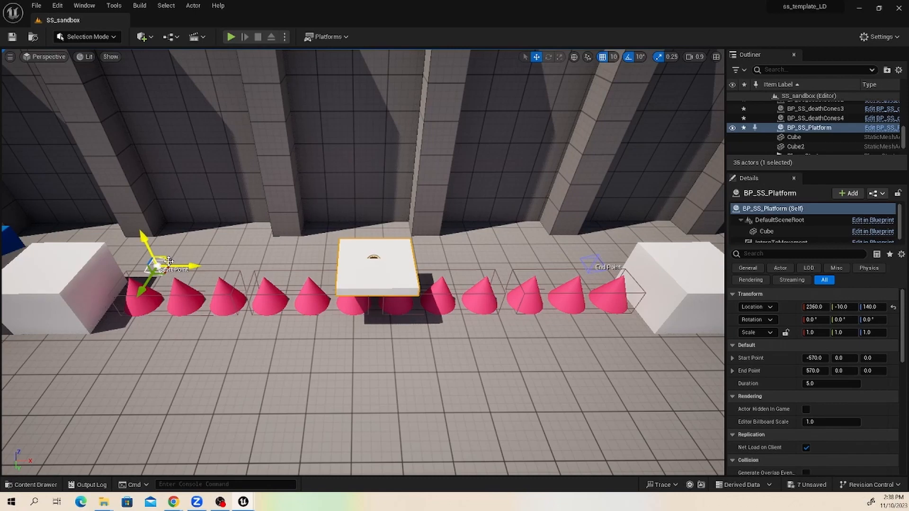
left_click_drag(364, 271, 381, 240, "alt")
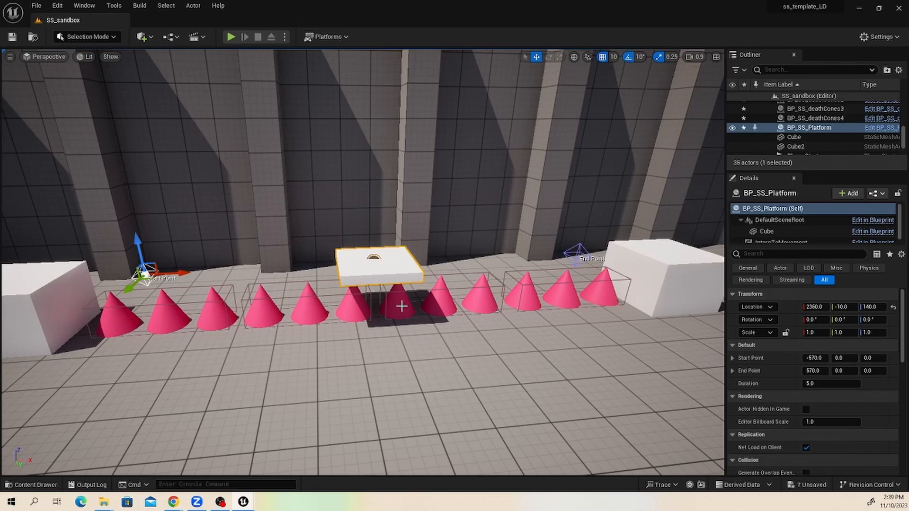
left_click_drag(402, 306, 377, 324, "alt")
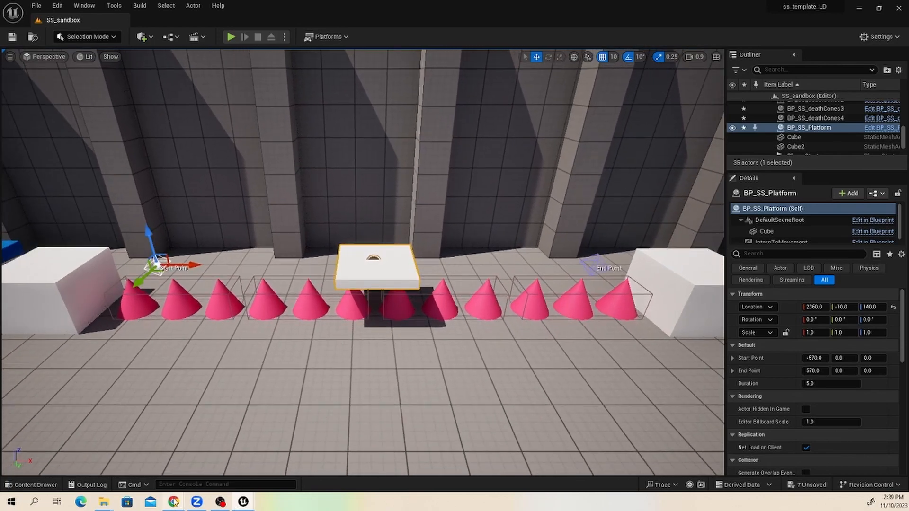
Reopen the BP_SS_Platform Blueprint and set the InterpToMovement component's Behaviour Type to Ping Pong
left_click(54, 481)
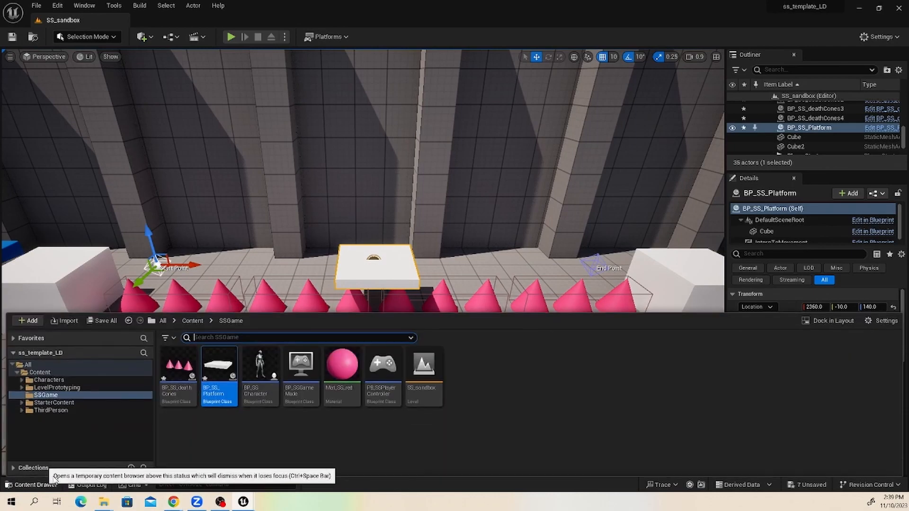
double_click(218, 370)
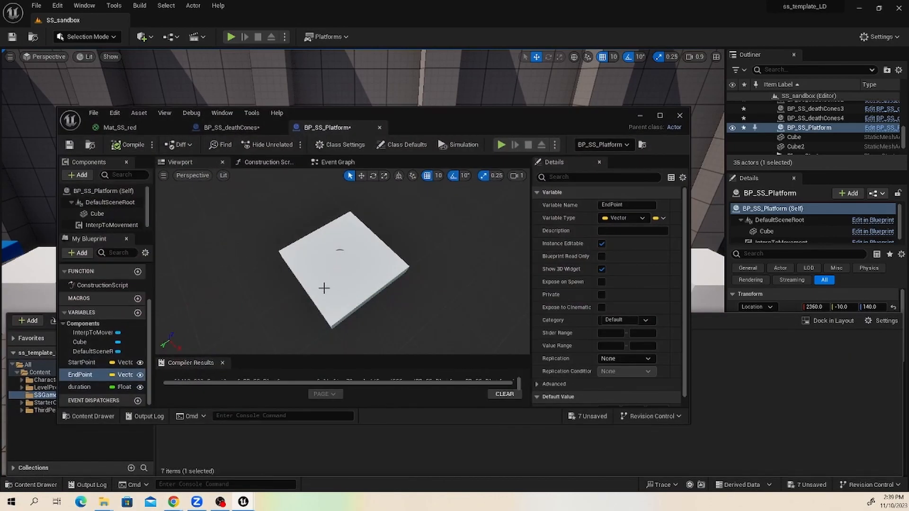
scroll(294, 284, "down", 3)
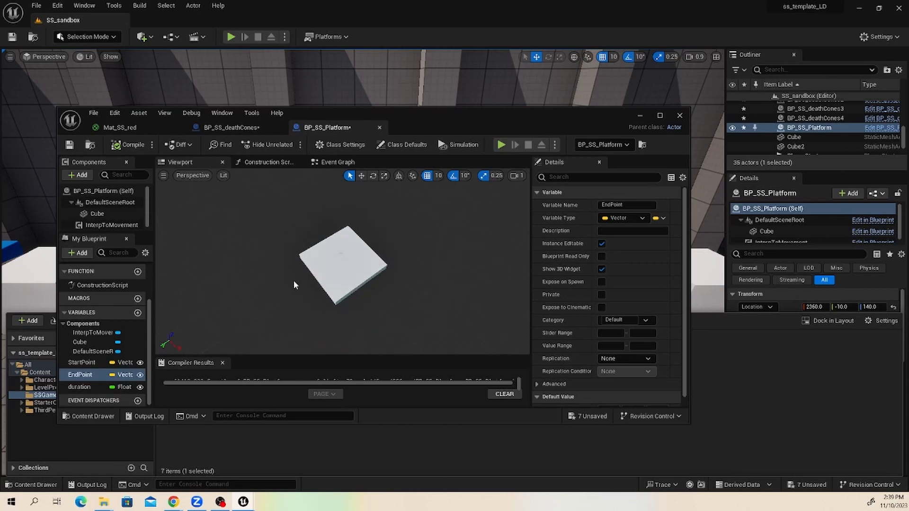
left_click(112, 225)
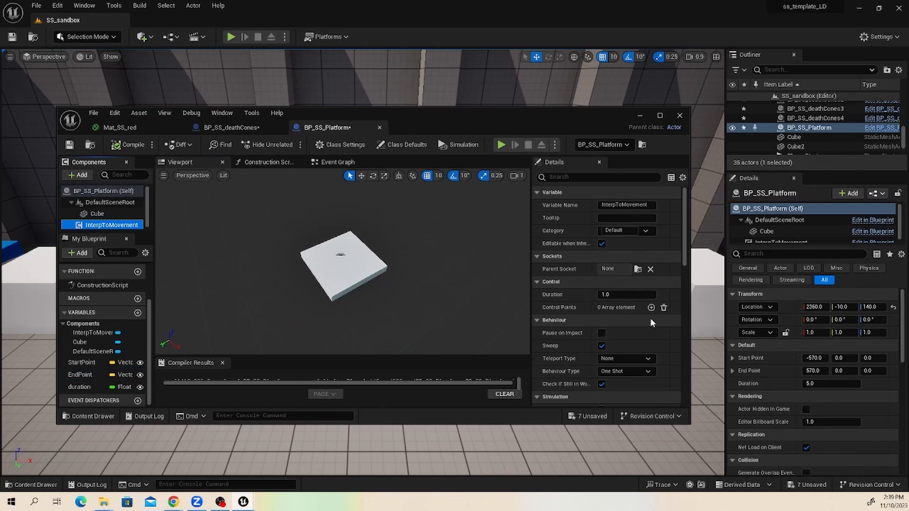
scroll(647, 316, "down", 1)
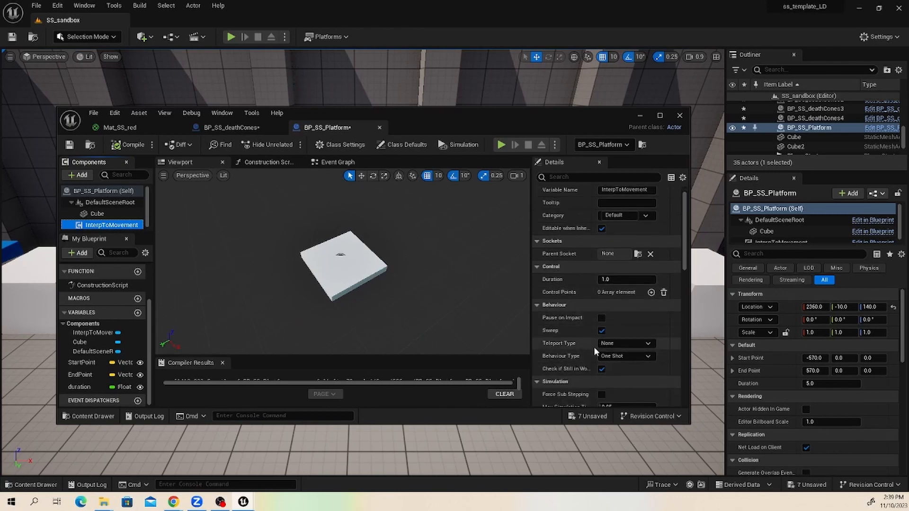
scroll(594, 345, "down", 1)
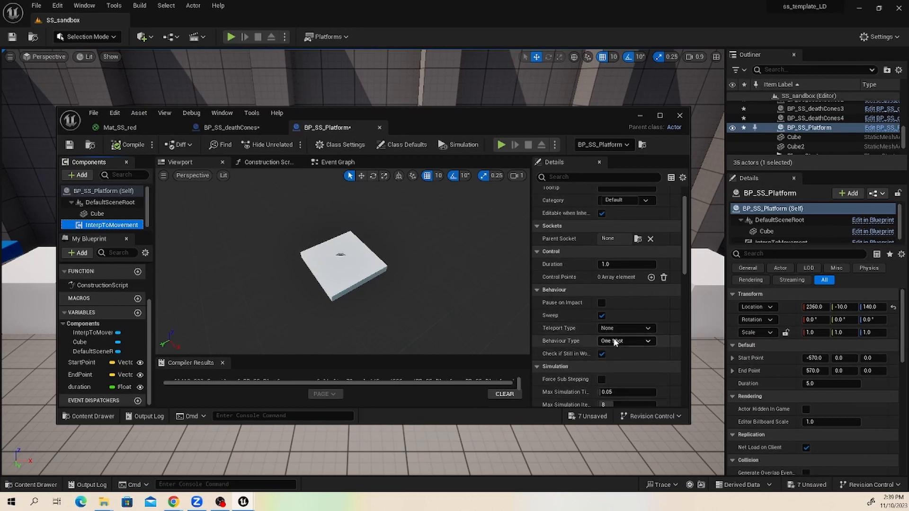
left_click(647, 341)
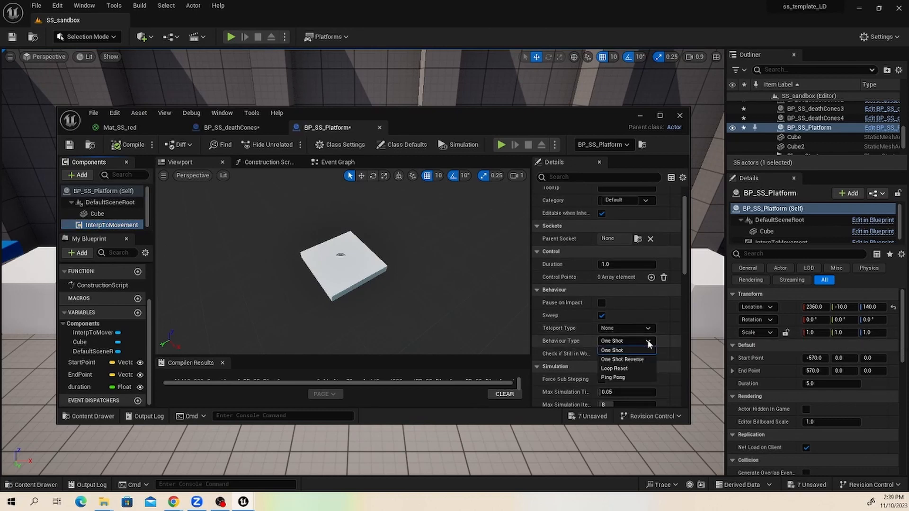
left_click(635, 377)
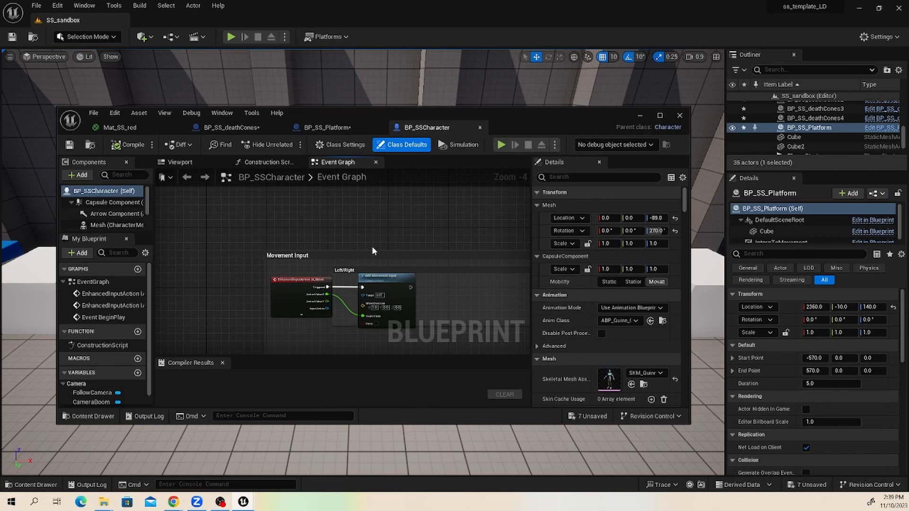
Examine the Movement Input nodes in the BP_SSCharacter Event Graph
scroll(372, 244, "down", 3)
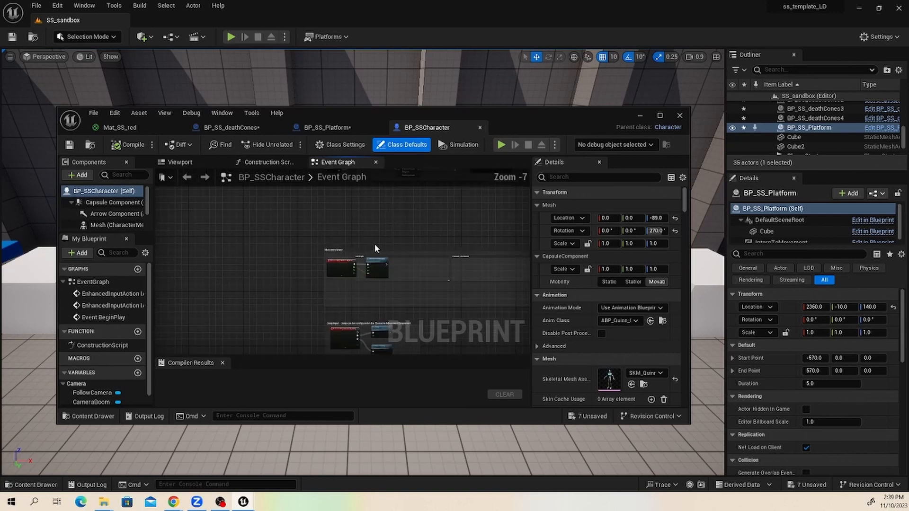
right_click_drag(374, 244, 359, 232)
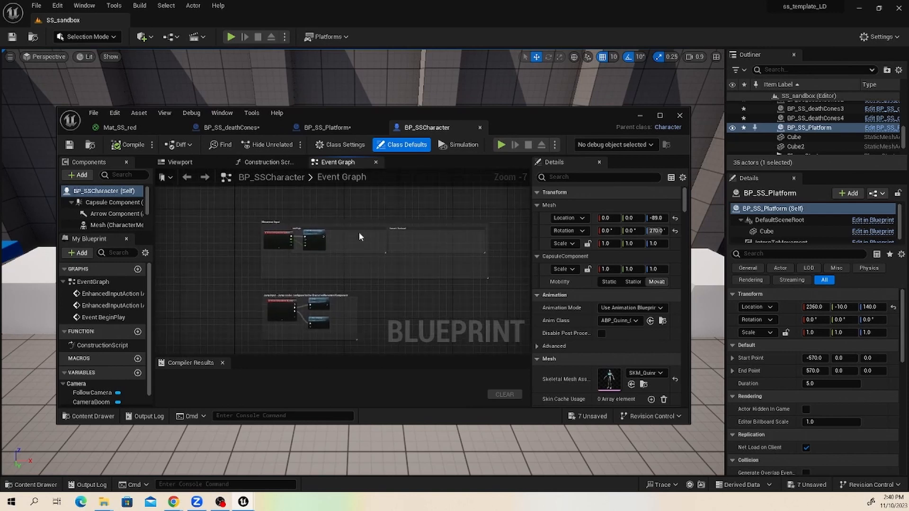
scroll(359, 232, "up", 2)
scroll(317, 243, "up", 2)
right_click_drag(318, 244, 409, 267)
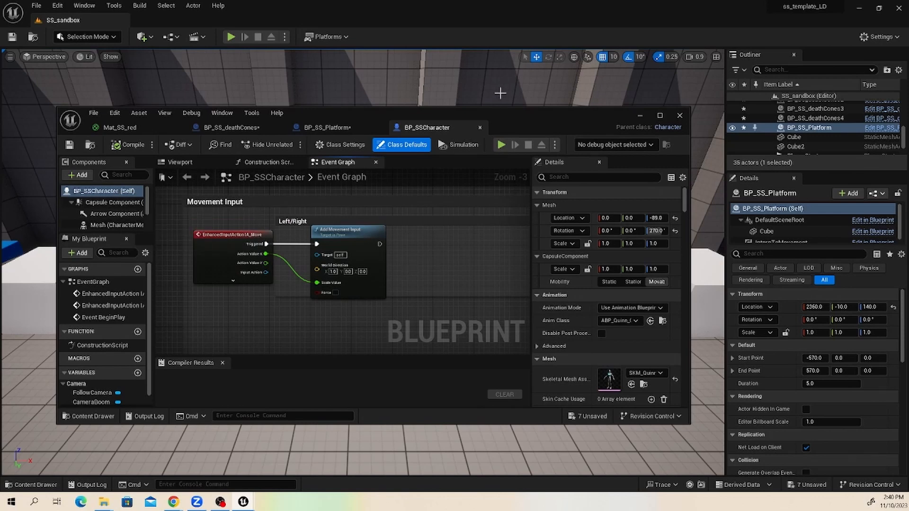
Return to BP_SS_Platform and add two Control Points elements to the InterpToMovement component
left_click(344, 127)
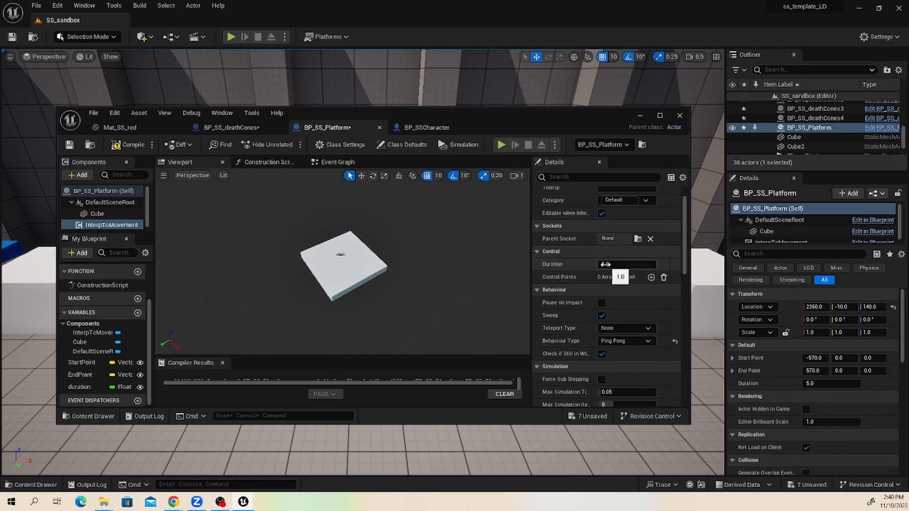
left_click(651, 277)
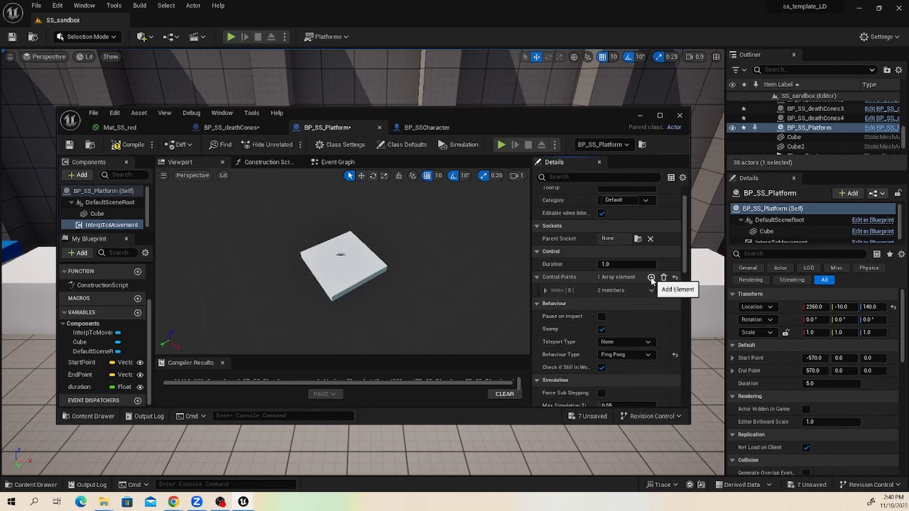
left_click(650, 277)
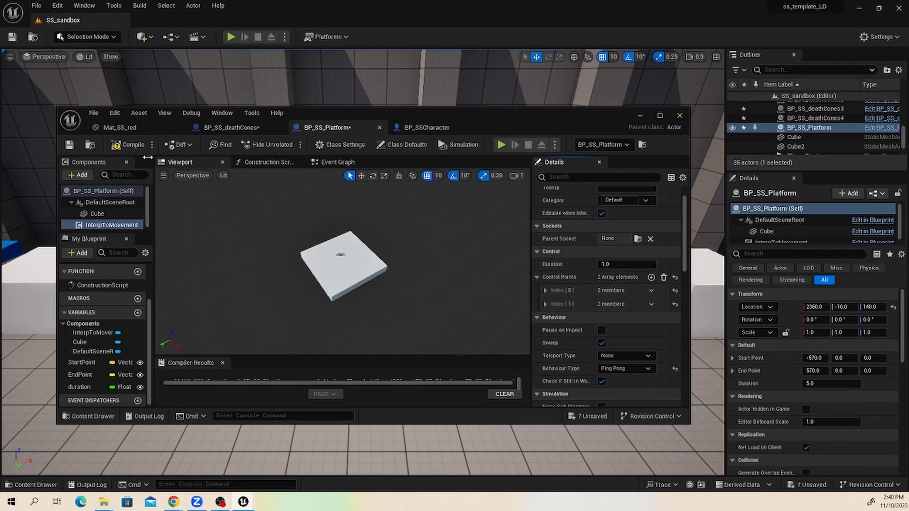
Compile BP_SS_Platform and place a reference to the InterpToMovement component in its Construction Script graph
left_click(123, 144)
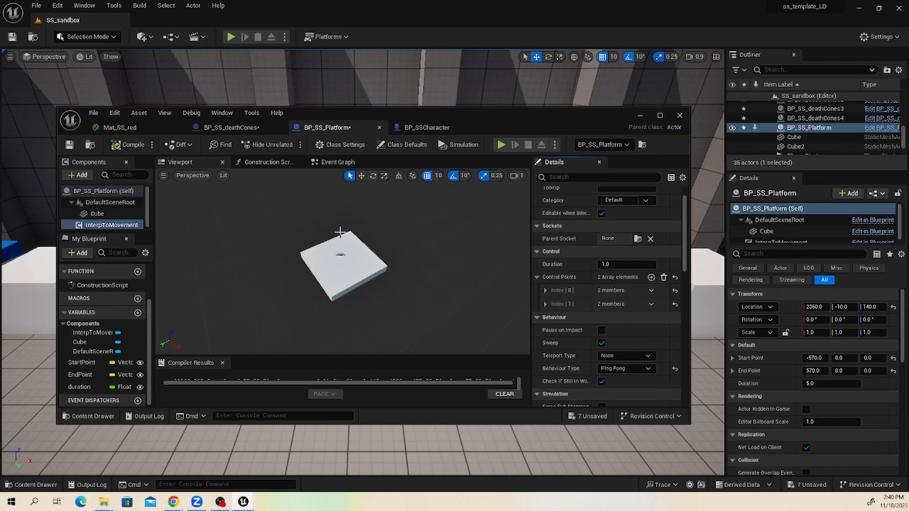
left_click(274, 162)
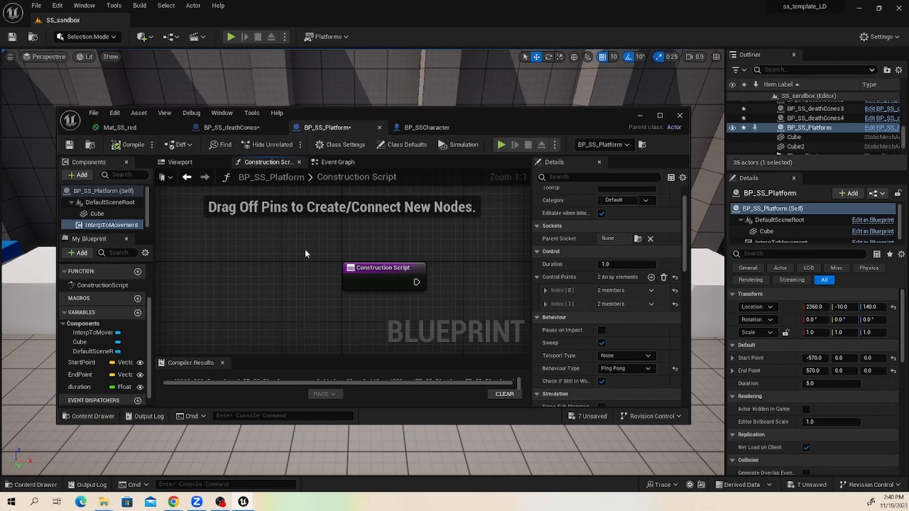
right_click_drag(264, 277, 194, 291)
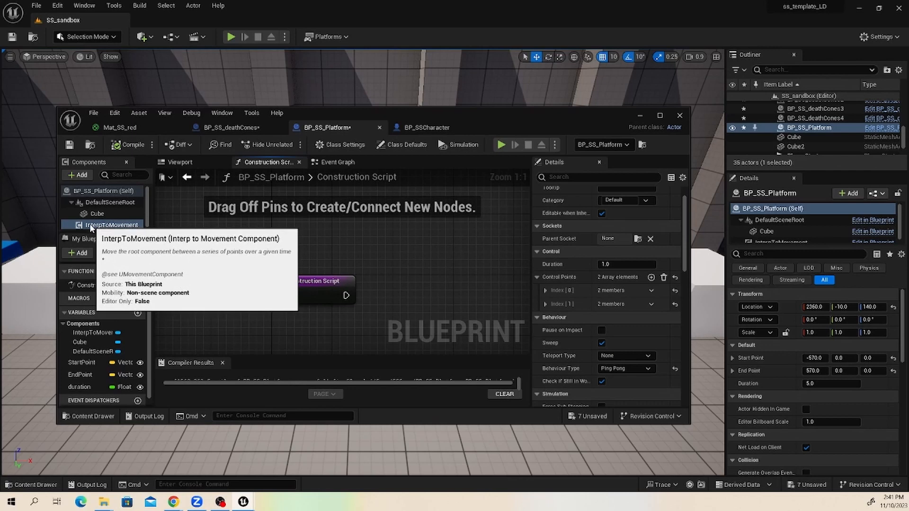
left_click(93, 225)
left_click_drag(162, 227, 316, 238)
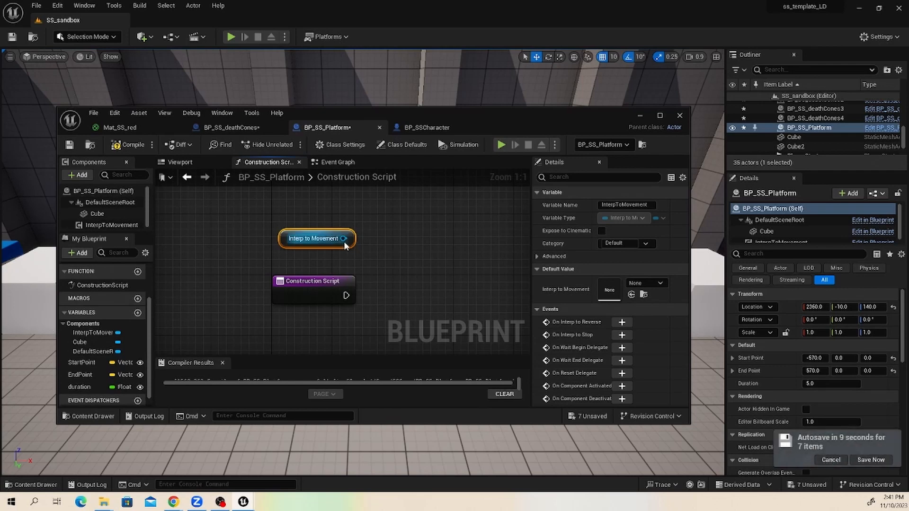
Add a Set Control Points node targeting the Interp to Movement reference and connect the Construction Script execution output to it
left_click_drag(343, 239, 426, 252)
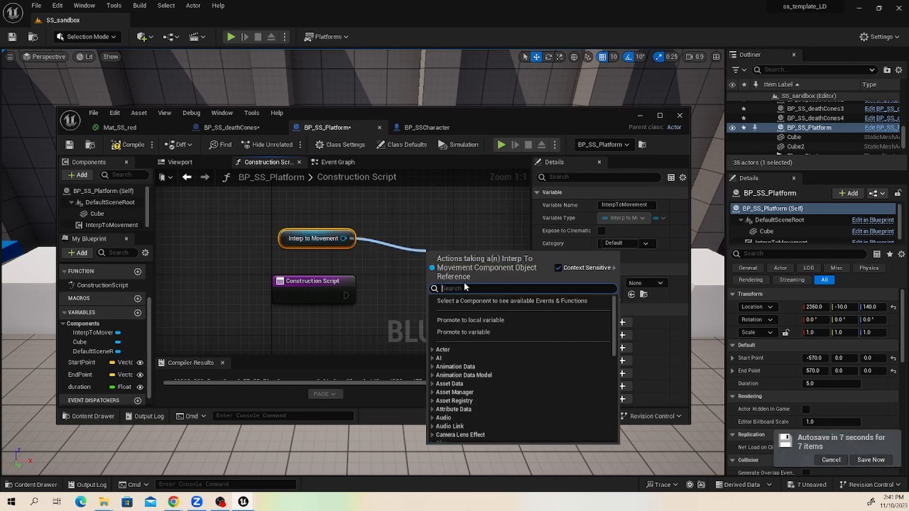
type("set con")
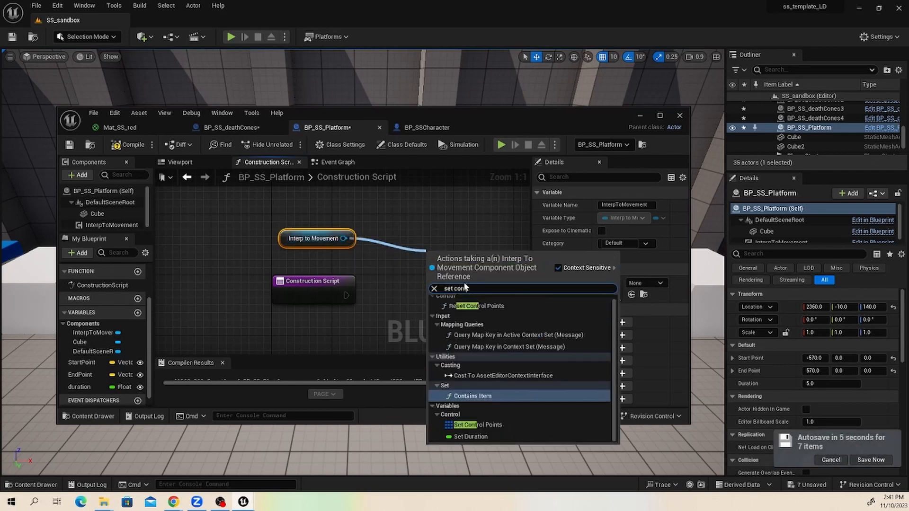
type("t")
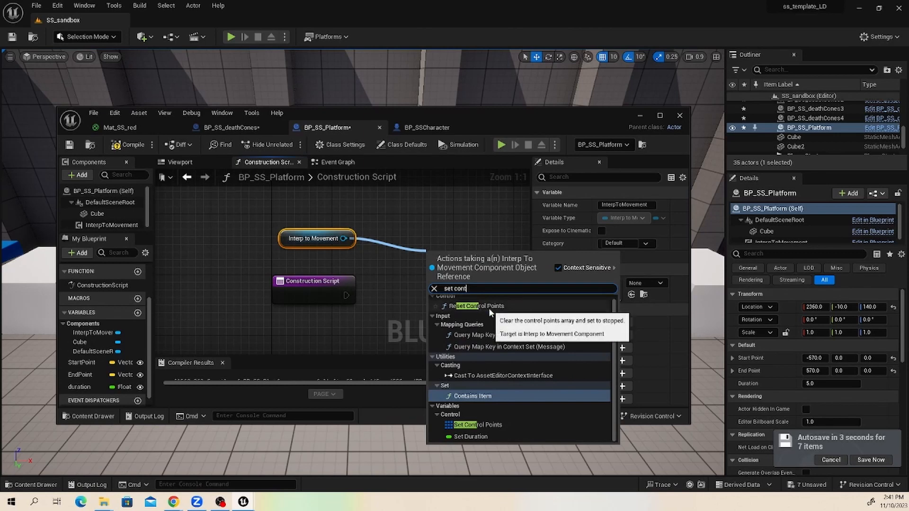
left_click(488, 424)
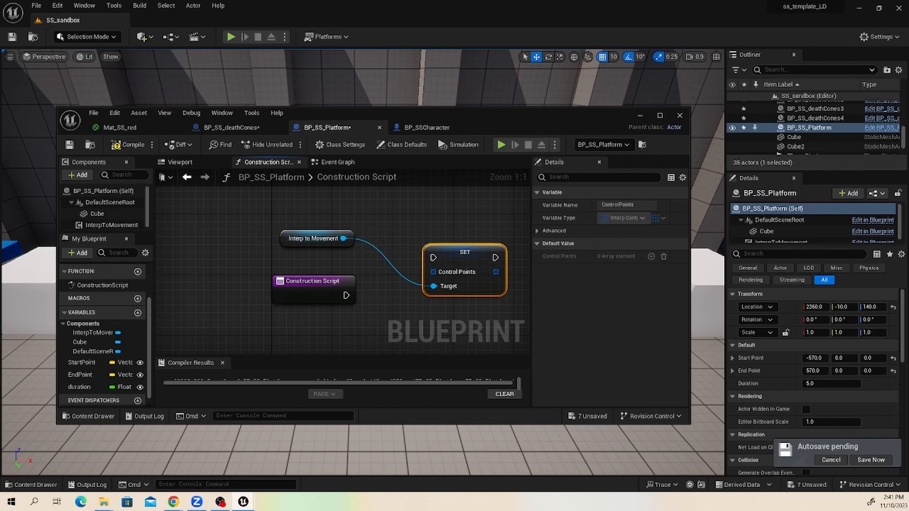
right_click_drag(425, 302, 361, 284)
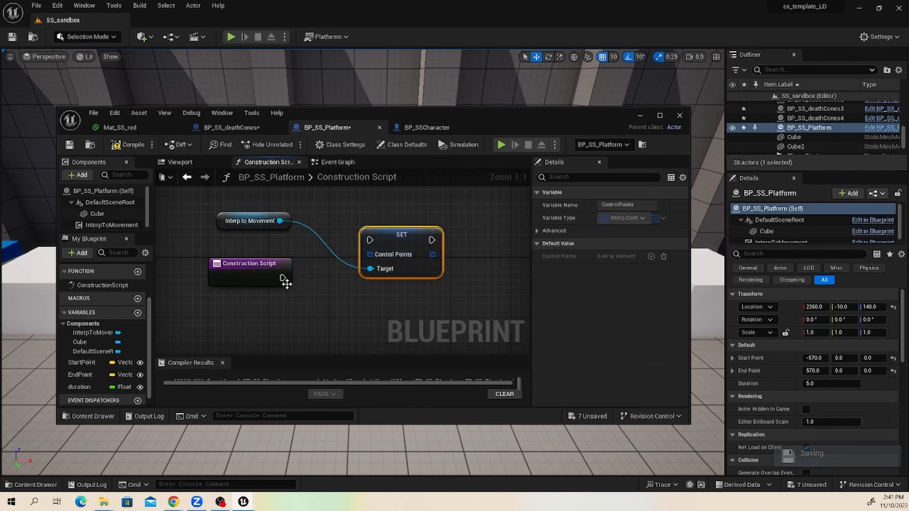
left_click_drag(283, 278, 369, 239)
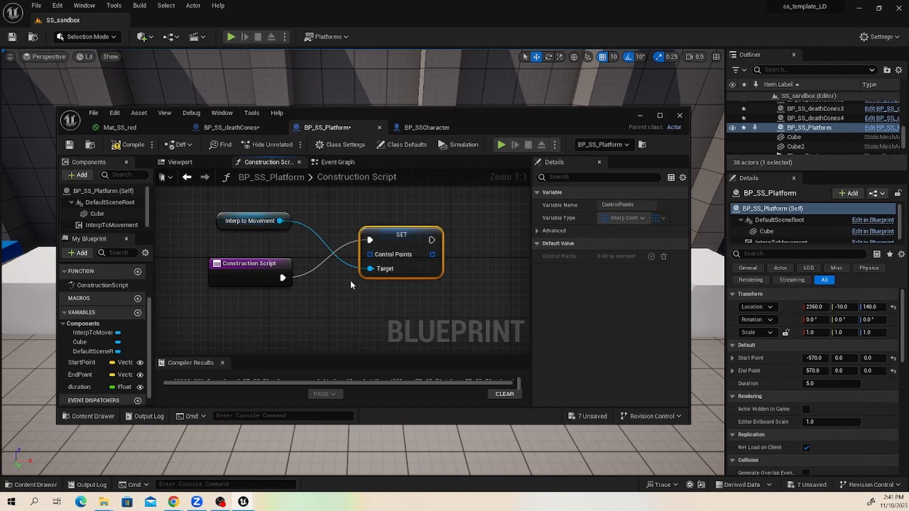
Add the Interp to Movement Component's Set Duration node to the execution output of the Set Control Points node
scroll(350, 280, "down", 1)
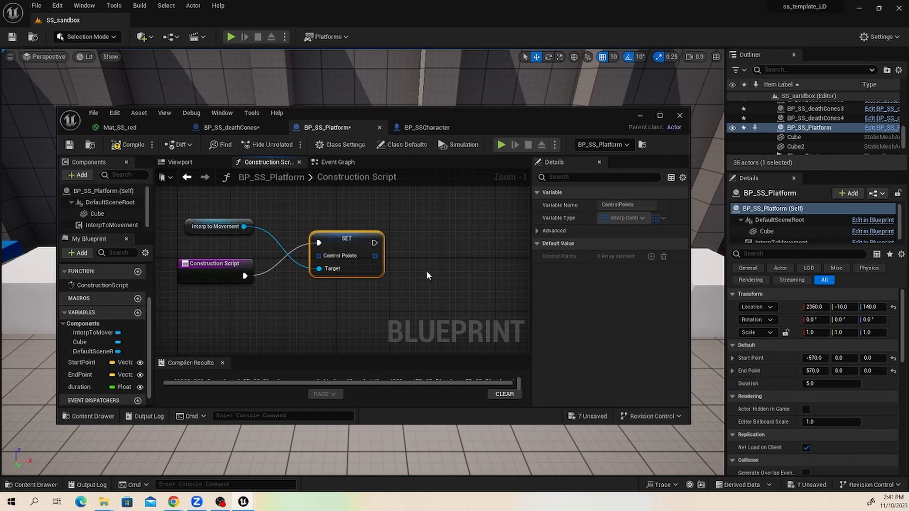
left_click_drag(374, 242, 410, 244)
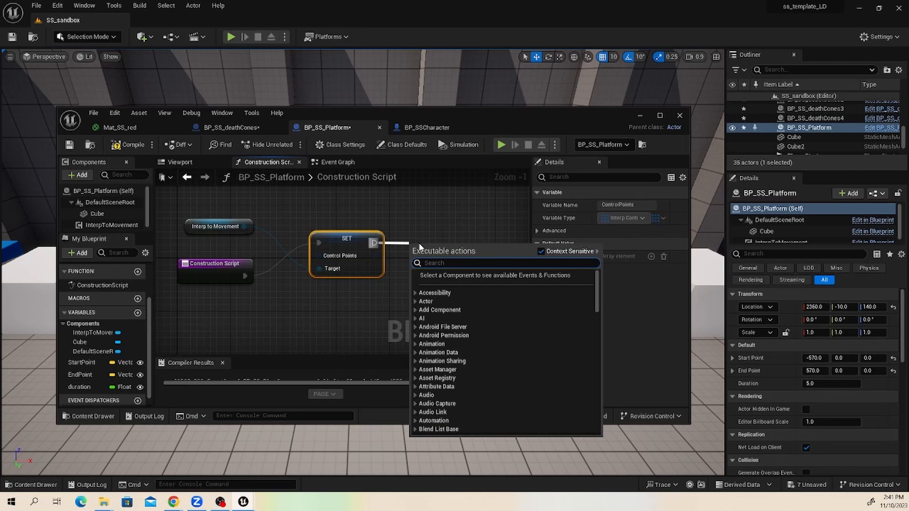
type("set duration")
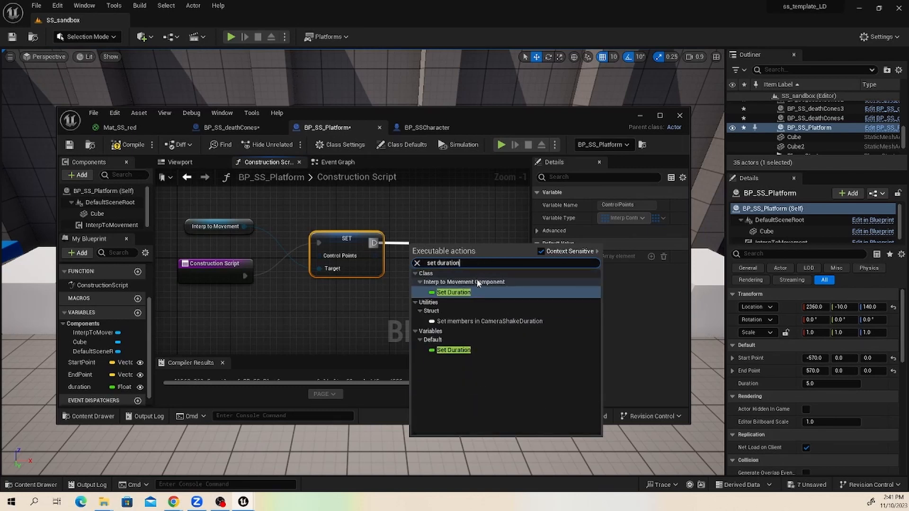
left_click(471, 291)
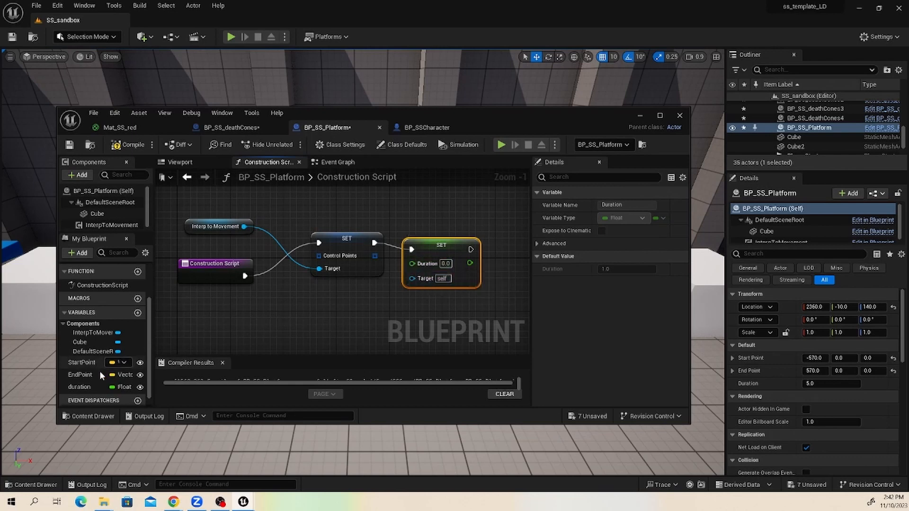
Feed a Get node of the duration variable into the Set Duration node's Duration input and tidy the positions of both nodes
left_click_drag(79, 387, 341, 311)
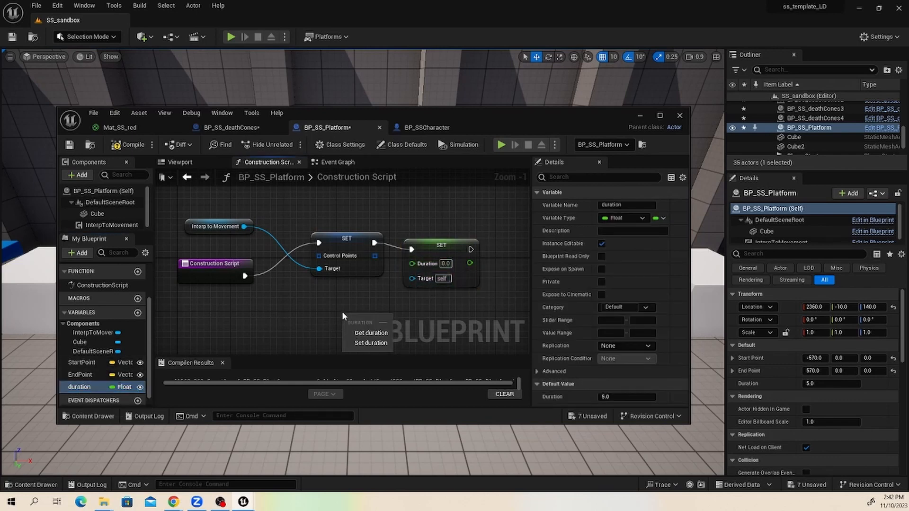
left_click(366, 332)
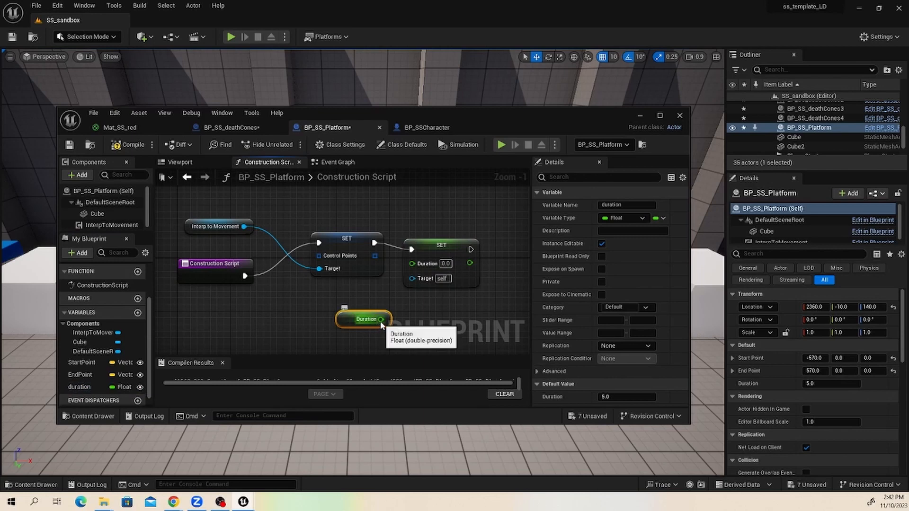
left_click_drag(381, 319, 412, 263)
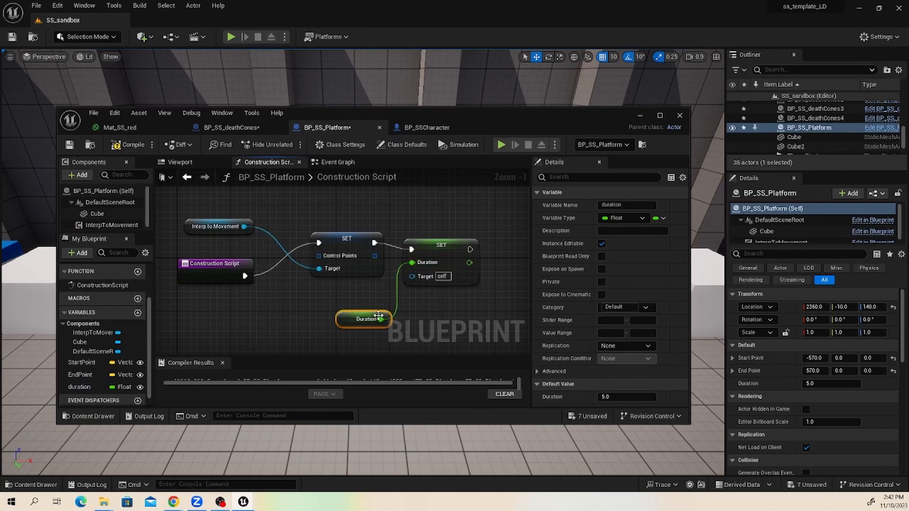
left_click_drag(363, 312, 336, 305)
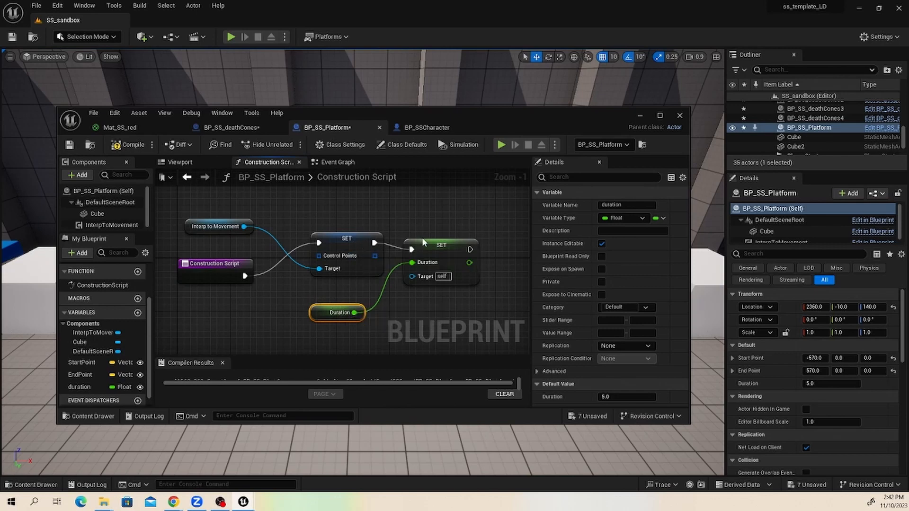
left_click_drag(422, 242, 436, 234)
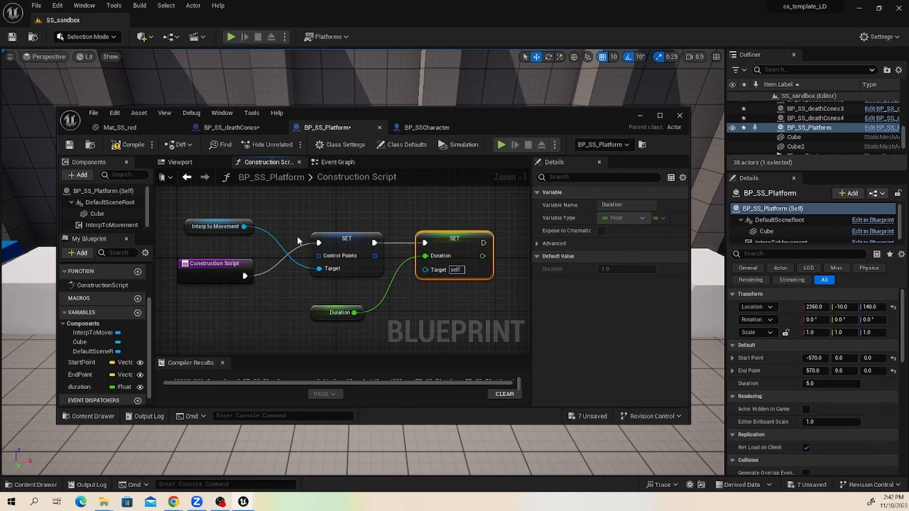
Bring the StartPoint variable into the empty graph area below the Construction Script node
right_click_drag(287, 275, 370, 240)
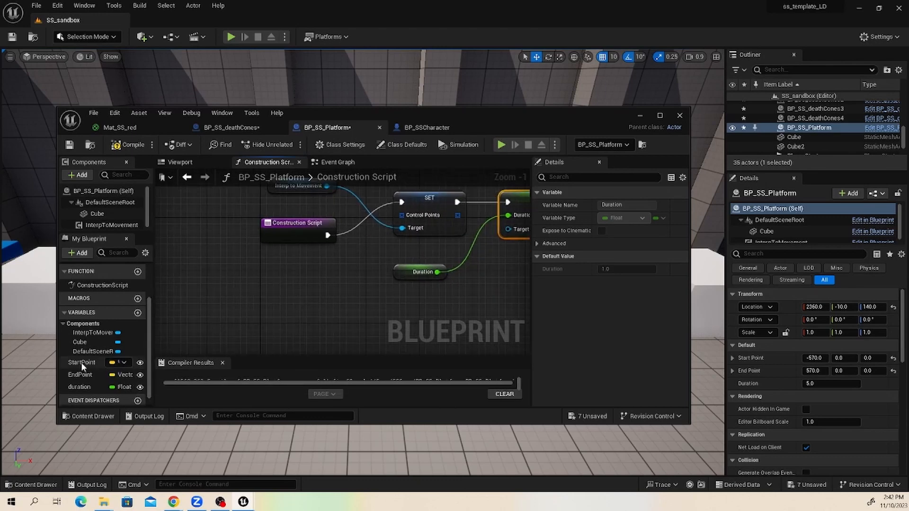
left_click_drag(81, 362, 225, 273)
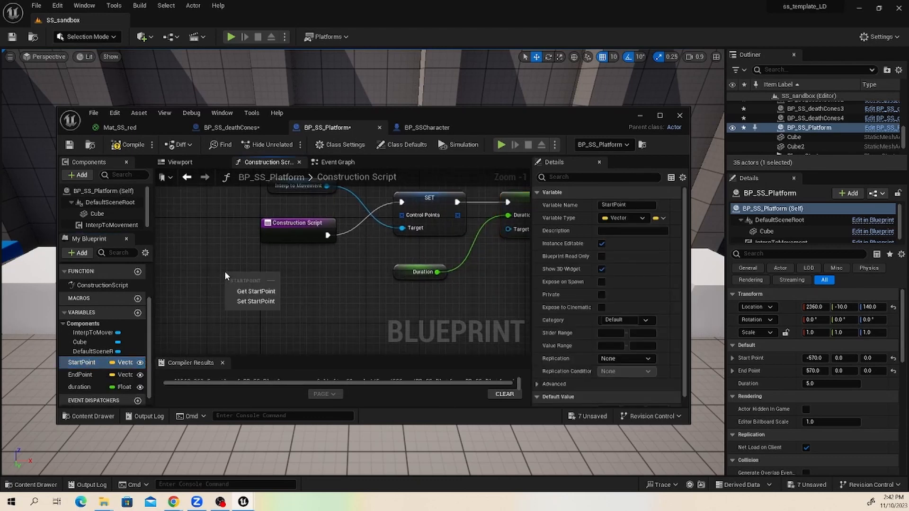
Add getter nodes for StartPoint and EndPoint to the construction script, placed one above the other below the Construction Script node
left_click(247, 291)
left_click_drag(83, 376, 258, 313)
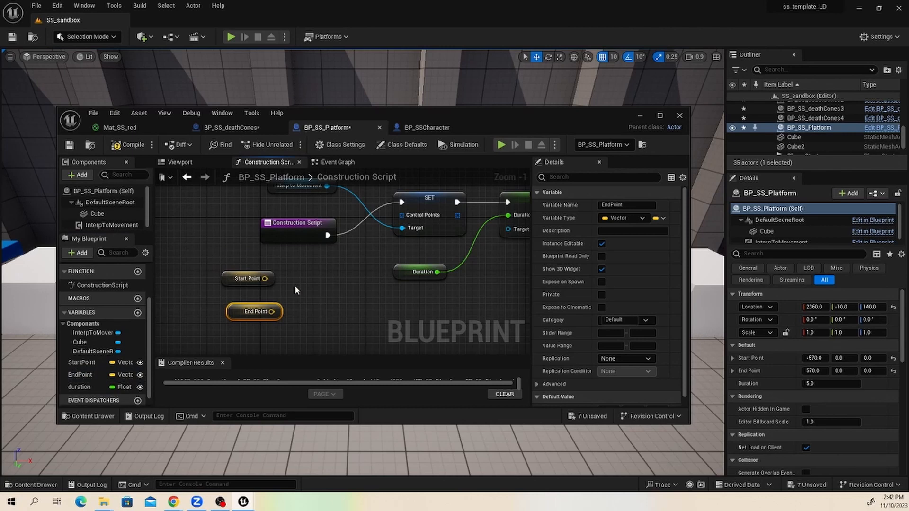
left_click_drag(258, 305, 245, 312)
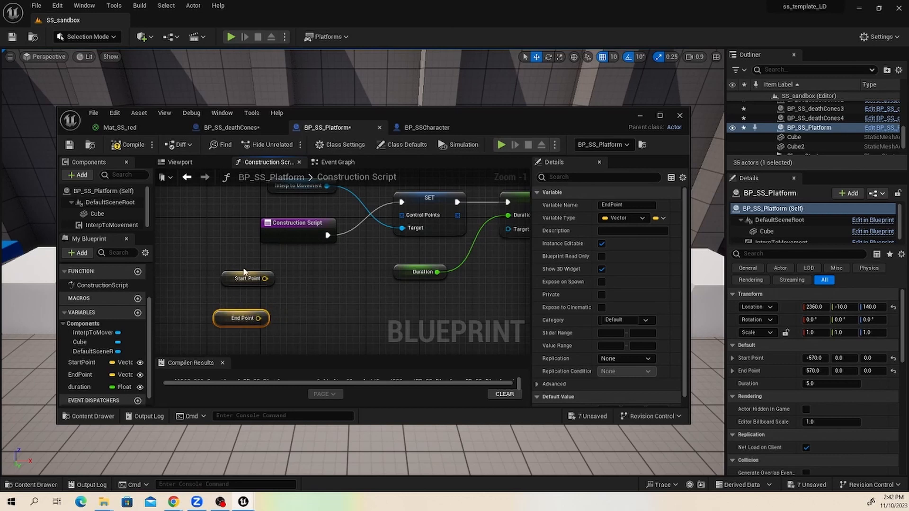
Create a Make InterpControlPoint node from the Start Point output and position it beside the getter
left_click_drag(251, 279, 304, 276)
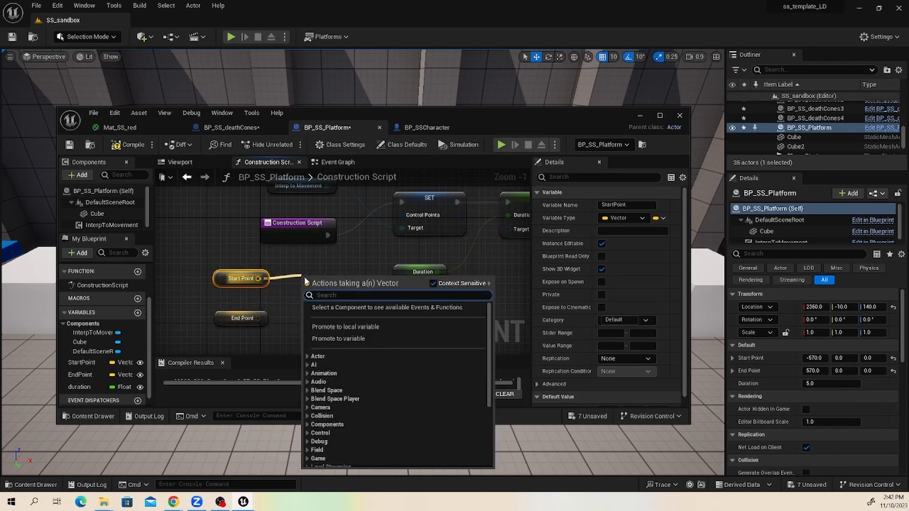
type("make inter")
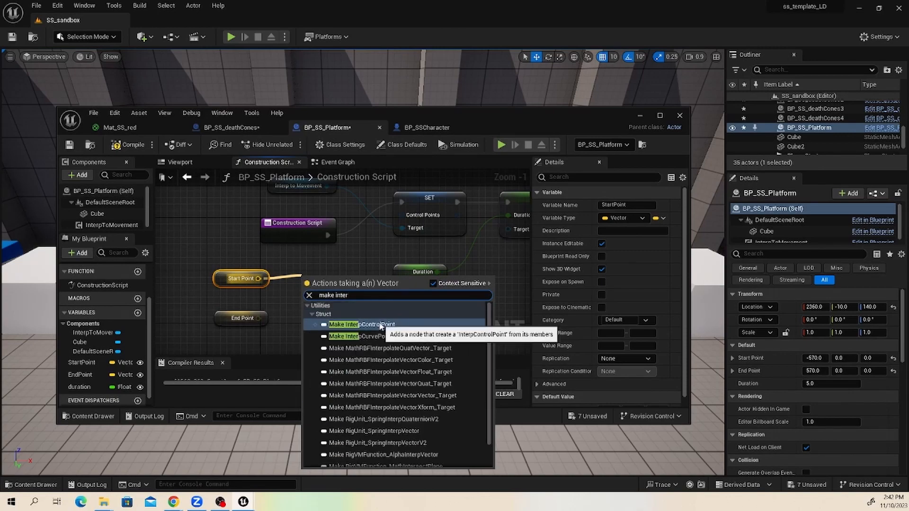
left_click(351, 325)
scroll(354, 309, "down", 3)
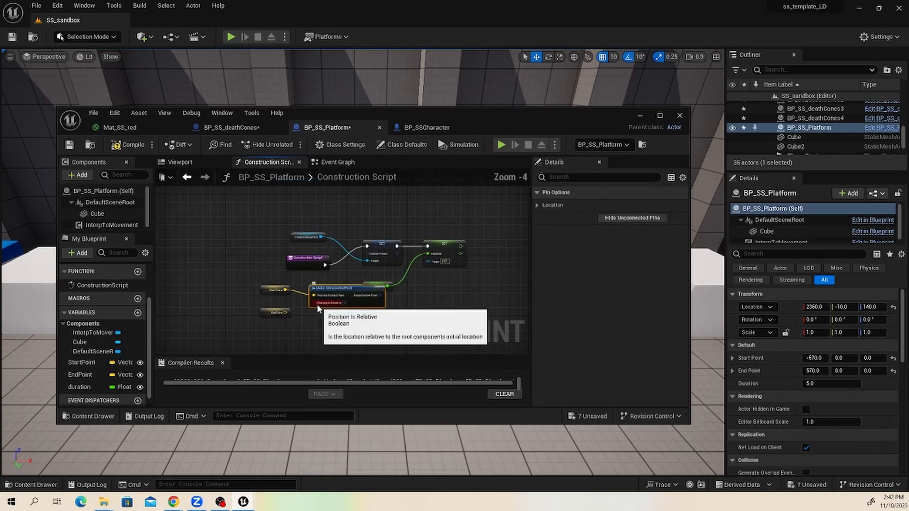
left_click_drag(316, 287, 262, 289)
Duplicate the Make InterpControlPoint node, place the copy below the original and connect End Point to its Position Control Point
left_click(281, 314)
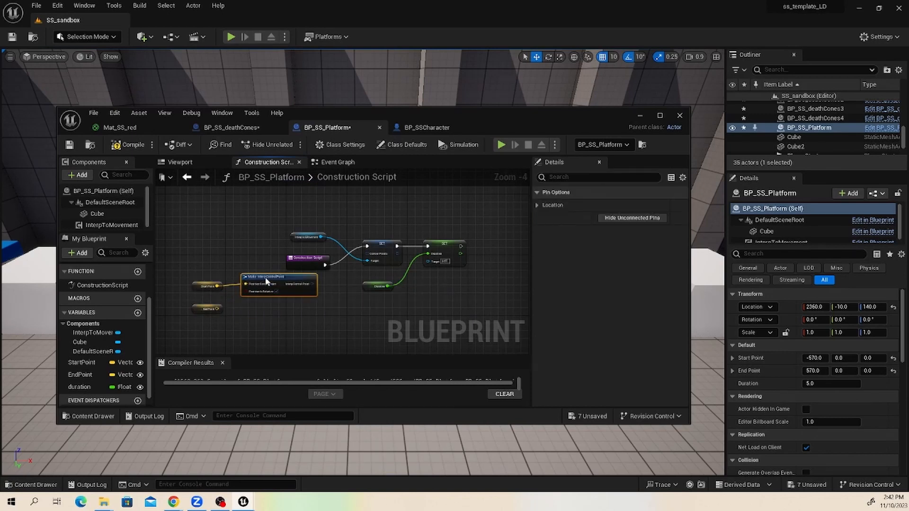
key("ctrl+w")
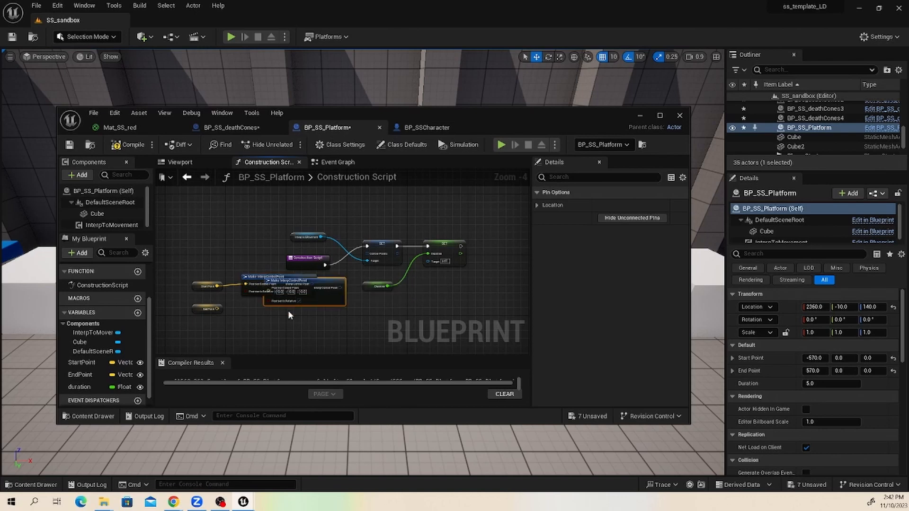
left_click_drag(324, 286, 301, 310)
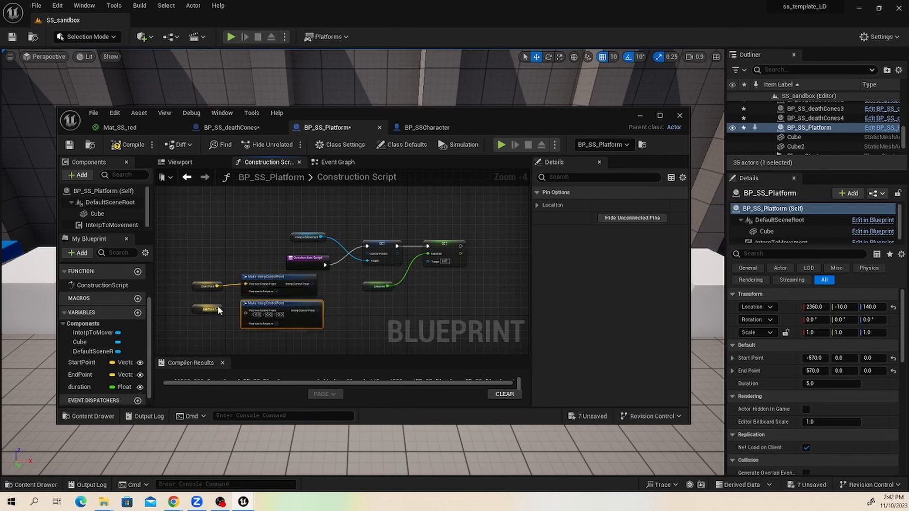
left_click_drag(218, 309, 245, 313)
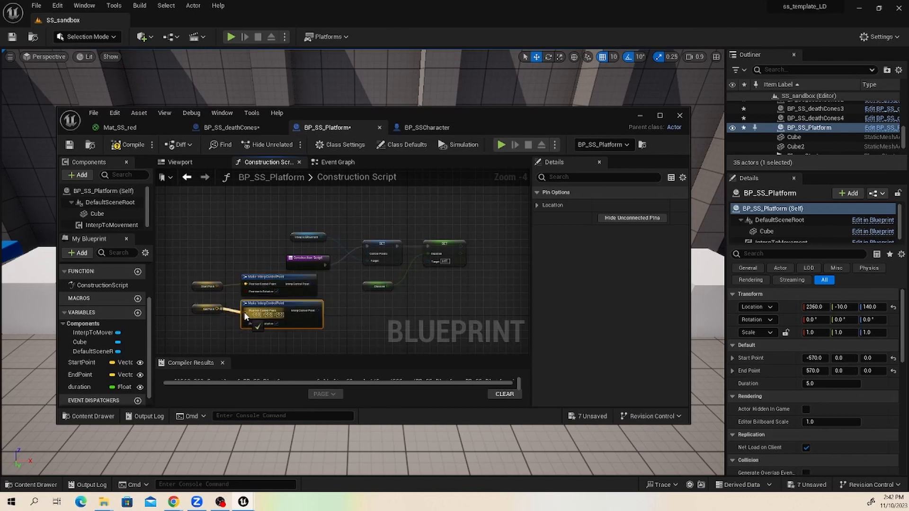
Create a Make Array node from the first Interp Control Point output and feed the second control point into its [1] input
scroll(360, 300, "up", 3)
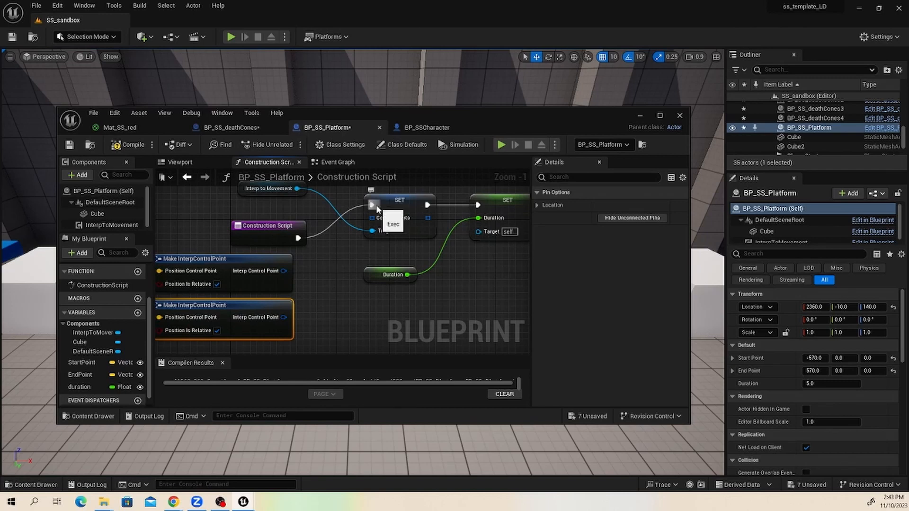
left_click_drag(283, 271, 342, 297)
type("make a")
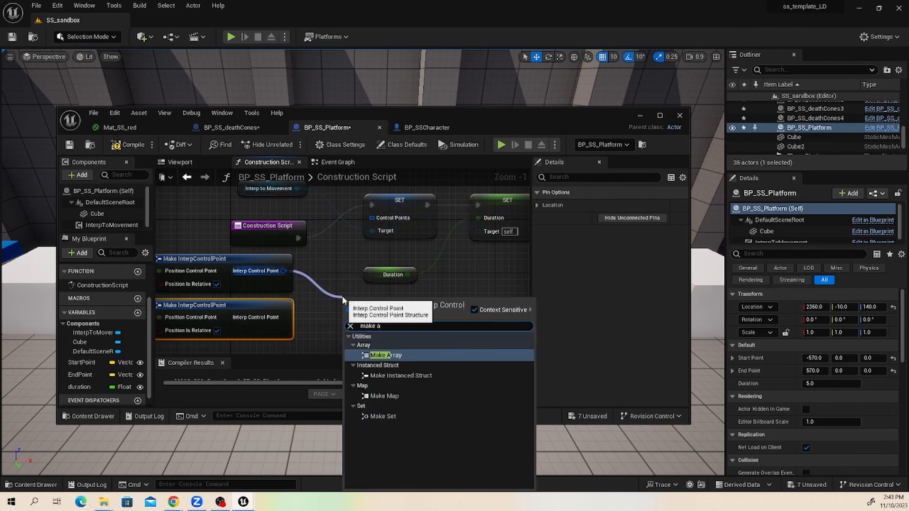
left_click(397, 358)
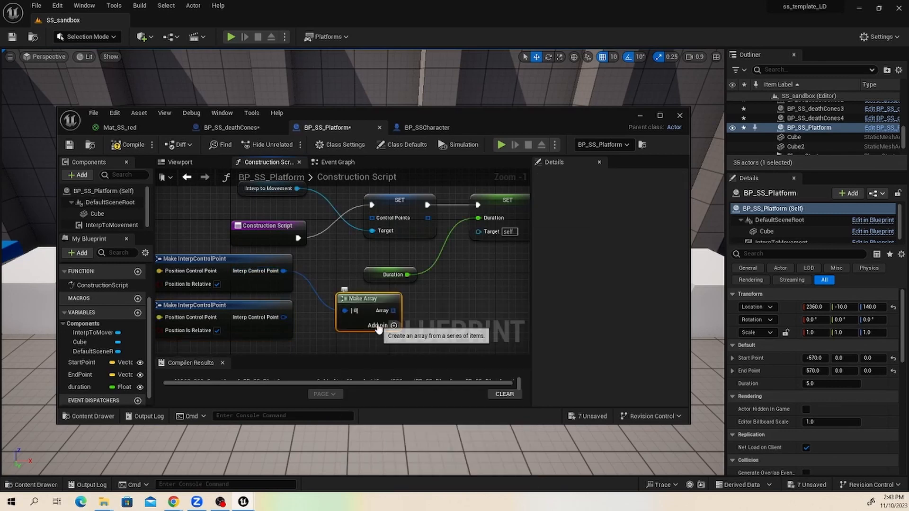
left_click_drag(283, 317, 331, 282)
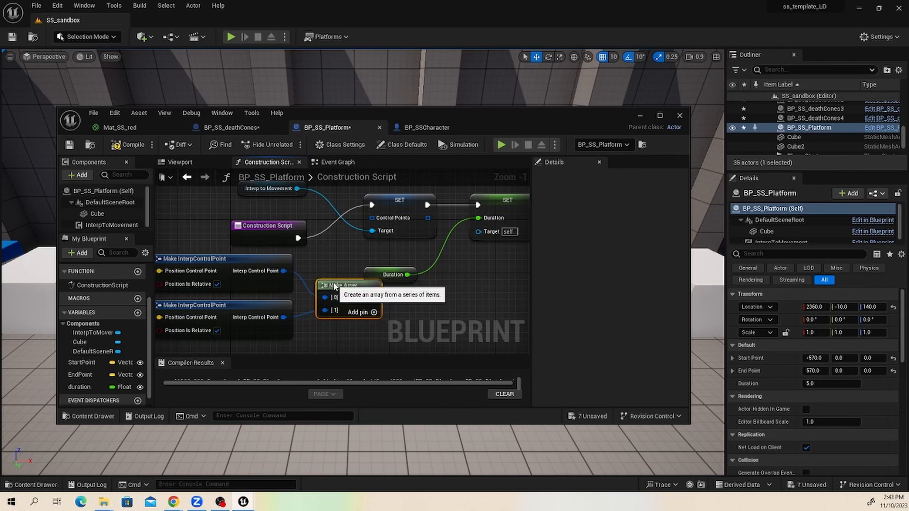
Move the Duration getter aside, connect the Make Array output to Control Points on the SET node, and compile and save the blueprint
left_click_drag(393, 275, 460, 281)
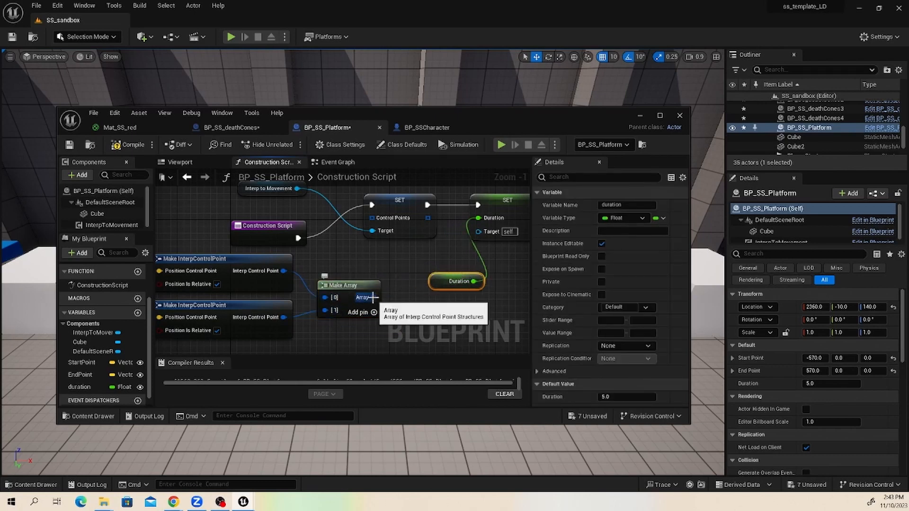
left_click_drag(373, 298, 371, 216)
scroll(381, 250, "down", 2)
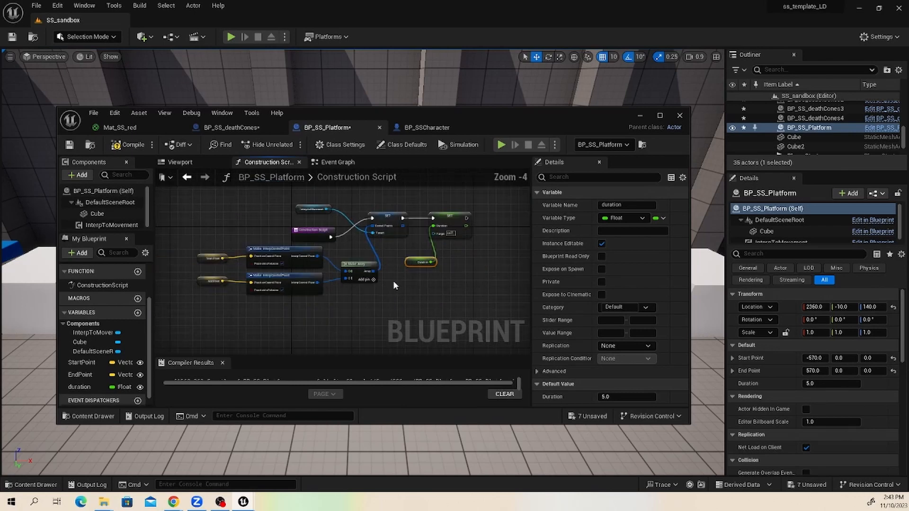
scroll(403, 293, "down", 1)
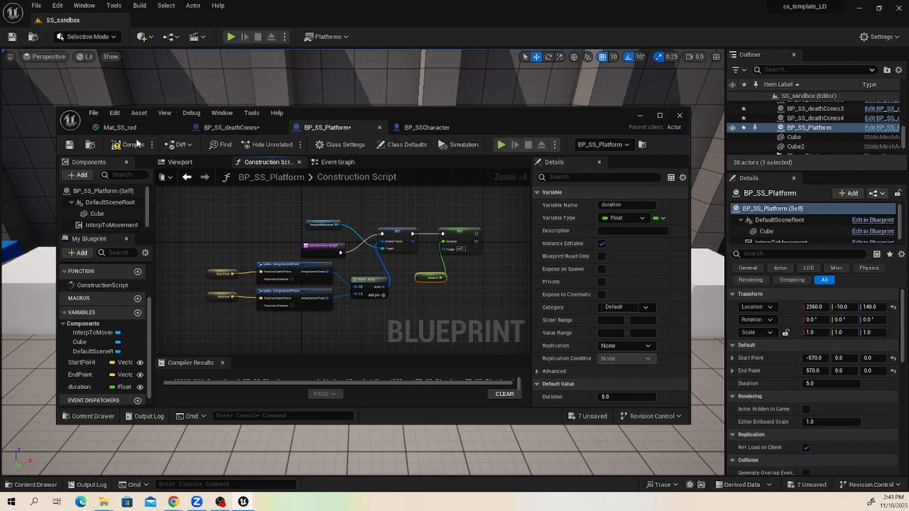
left_click(124, 144)
left_click(70, 146)
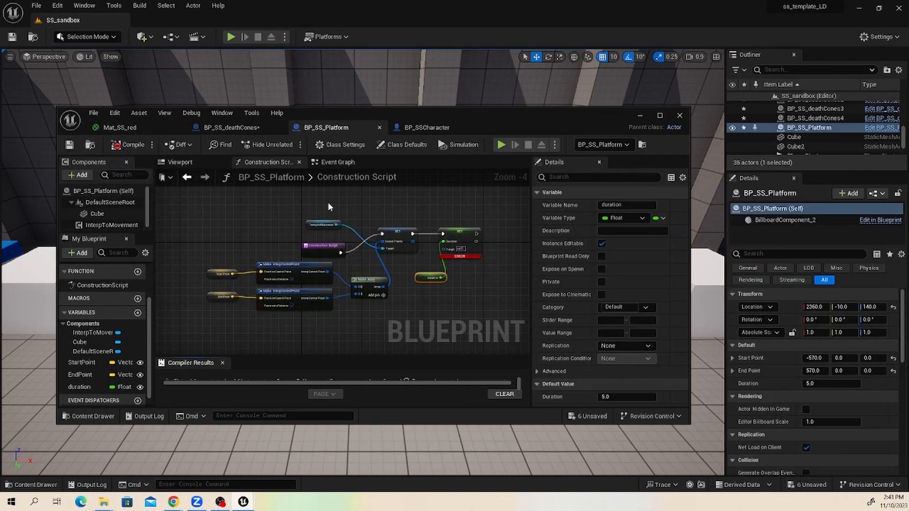
Connect Interp to Movement to the Target of the Duration SET node, then recompile and save the blueprint
right_click_drag(378, 244, 258, 258)
scroll(430, 281, "up", 3)
mouse_move(306, 266)
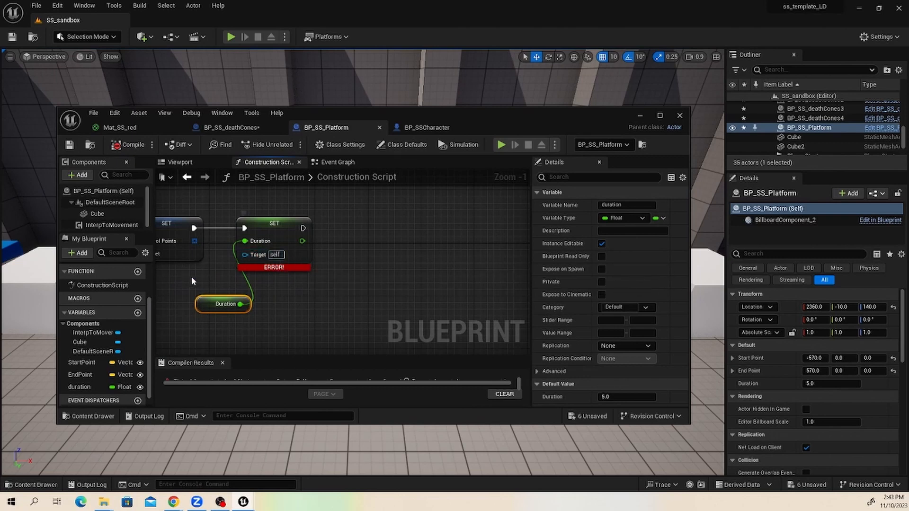
right_click_drag(191, 277, 341, 287)
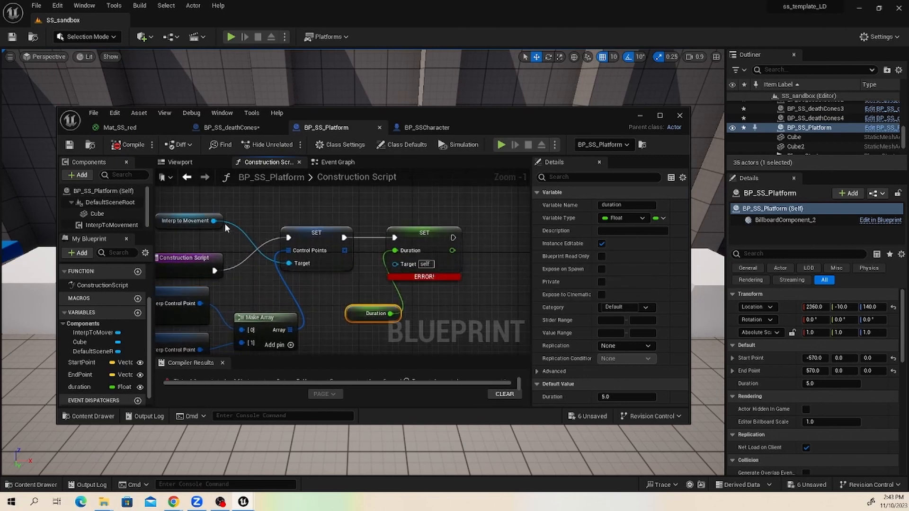
left_click_drag(216, 221, 396, 265)
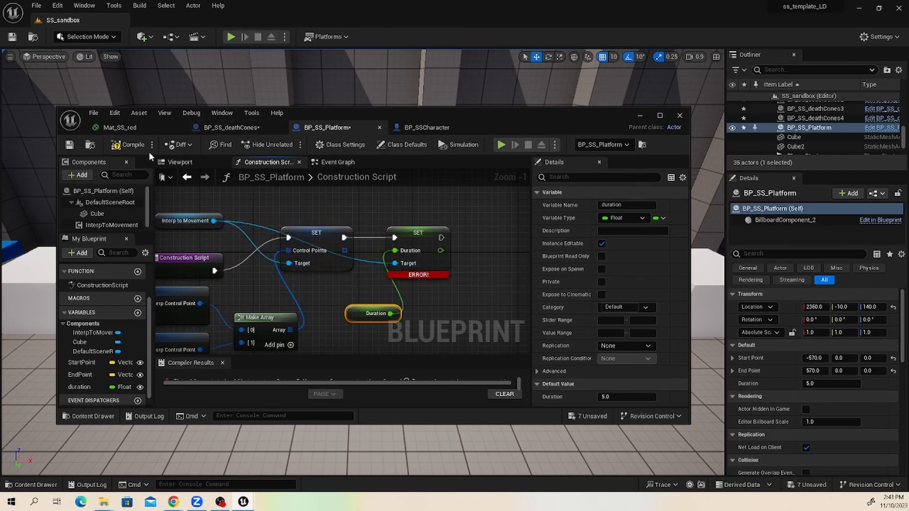
left_click(125, 147)
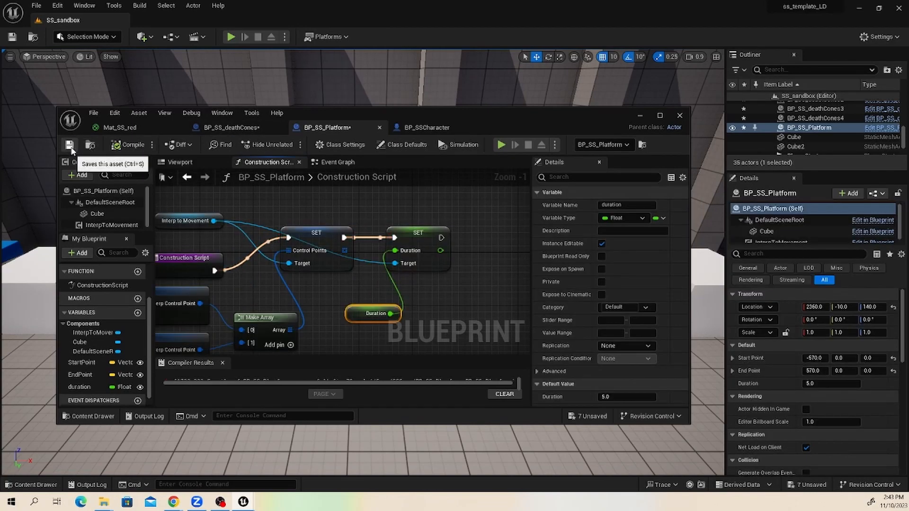
left_click(71, 147)
Play-test the level by riding the moving platform over the cones and jumping to the far block, then end the session
left_click(640, 115)
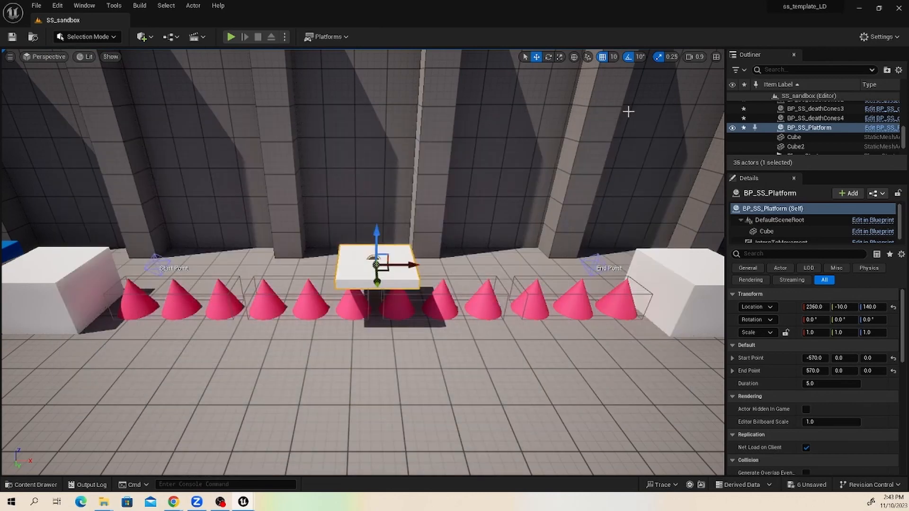
left_click(231, 37)
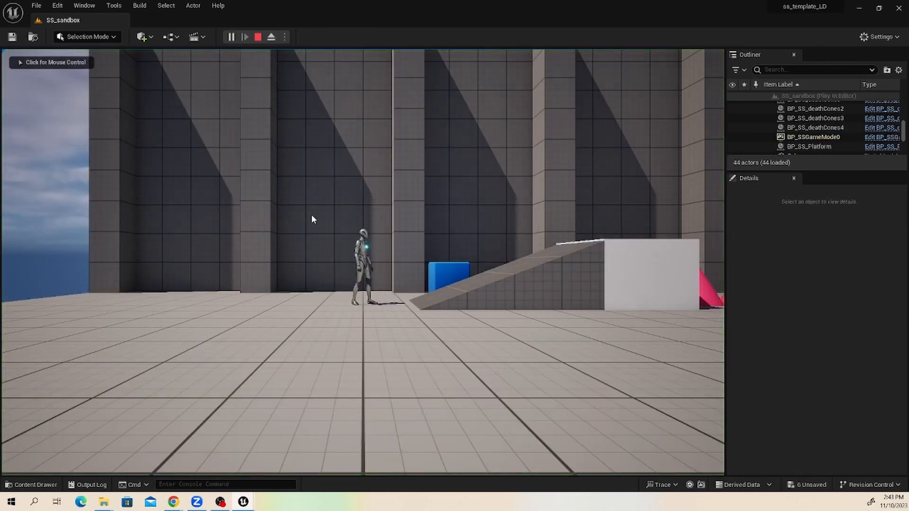
key("d")
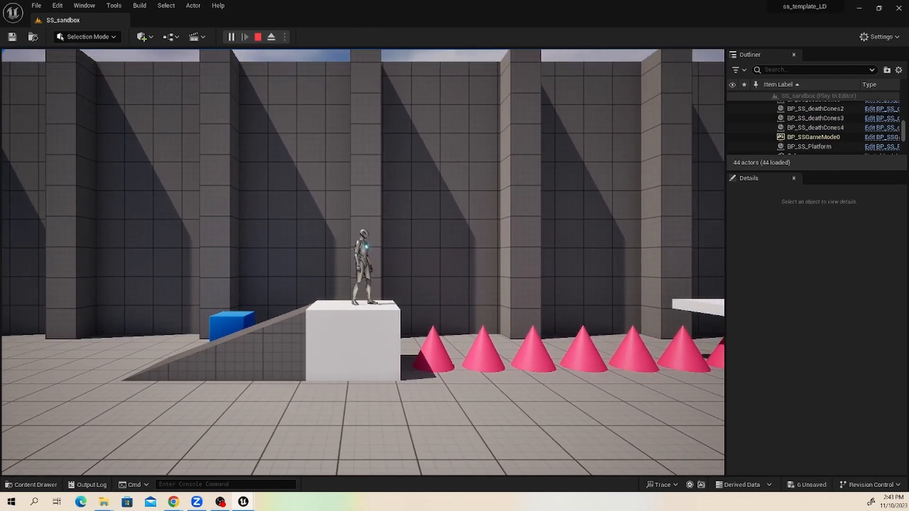
key("a")
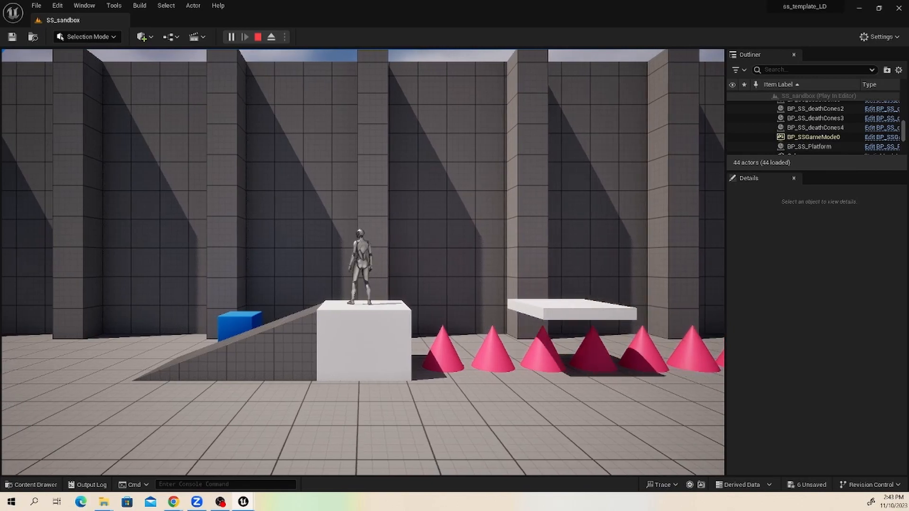
key("d")
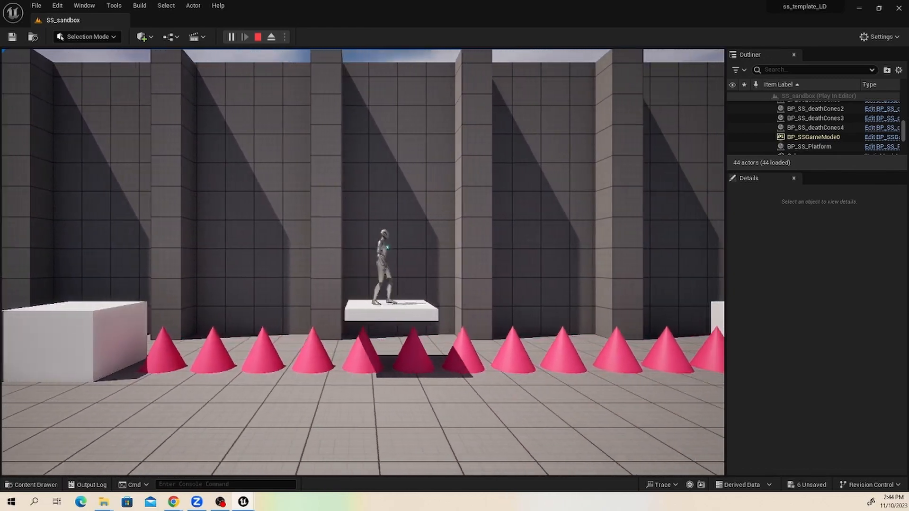
key("space")
key("d")
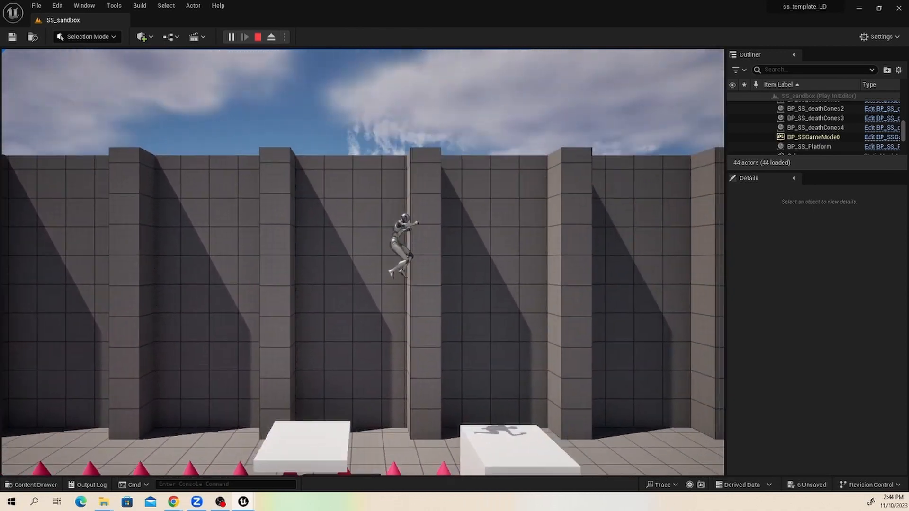
key("a")
key("Escape")
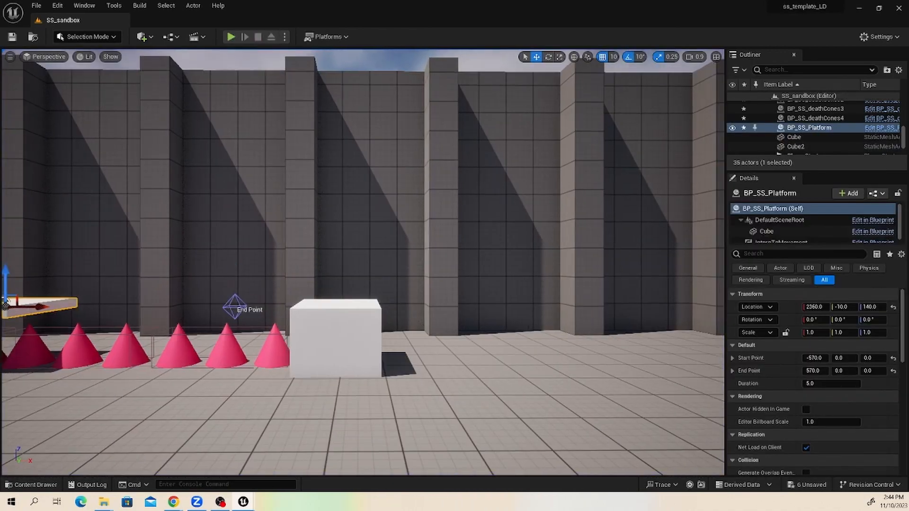
Move the platform's End Point outward to X 590 and its Start Point outward to X -610
left_click(237, 304)
left_click_drag(267, 306, 274, 306)
scroll(256, 284, "down", 2)
right_click_drag(256, 284, 225, 270)
key("a")
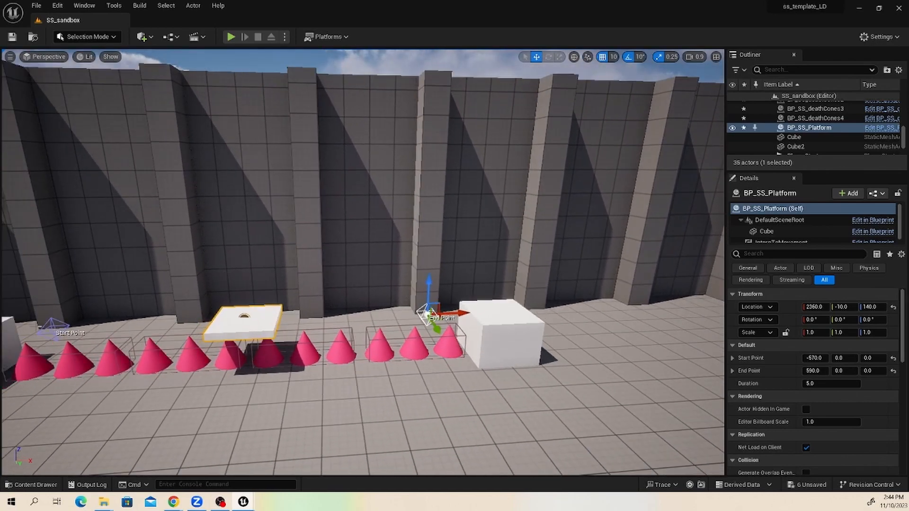
left_click(53, 327)
left_click_drag(84, 327, 71, 326)
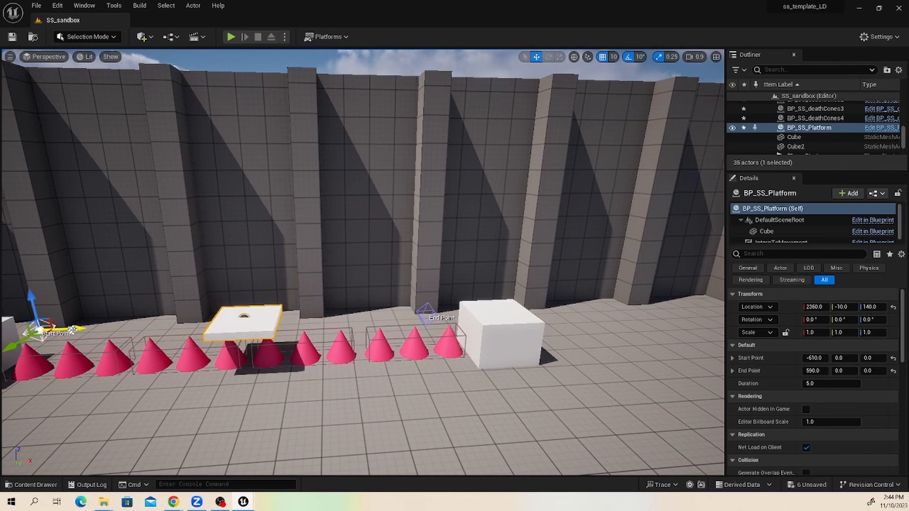
scroll(369, 342, "down", 3)
left_click(293, 304)
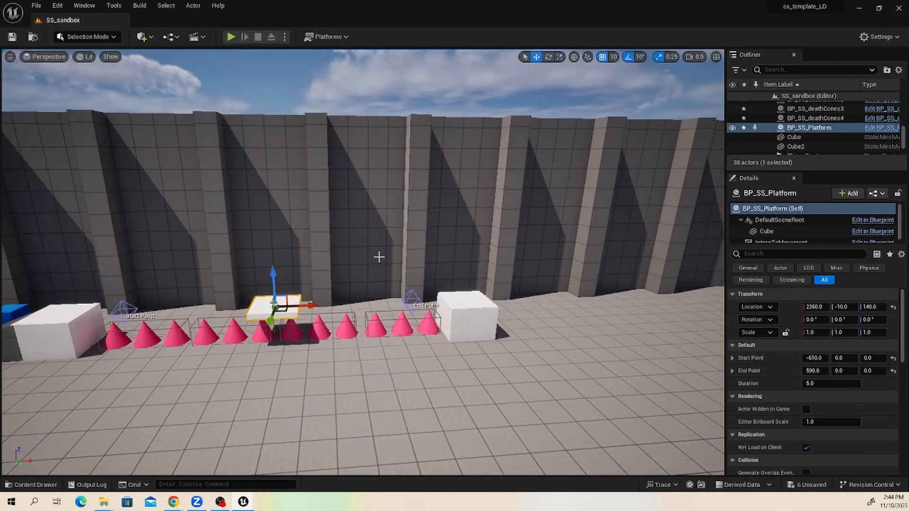
Duplicate the white cube beyond the cones and move the copy along the X axis to 3660
key("d")
right_click_drag(379, 257, 351, 258)
left_click(466, 312)
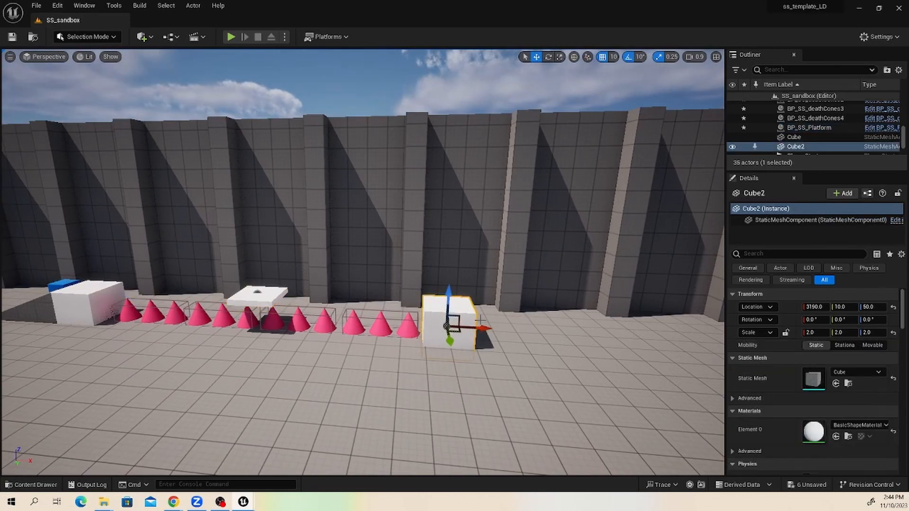
left_click_drag(483, 327, 493, 328, "alt")
key("e")
right_click_drag(439, 329, 449, 334)
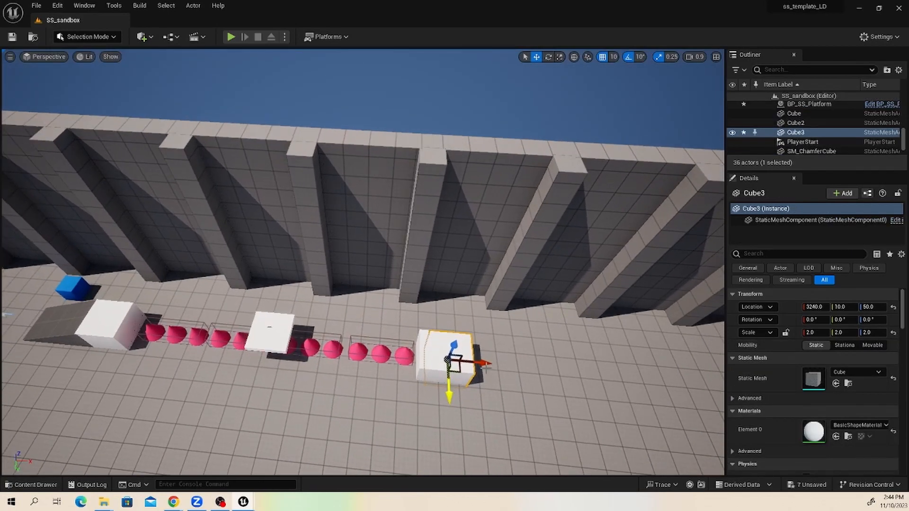
left_click_drag(477, 363, 559, 332)
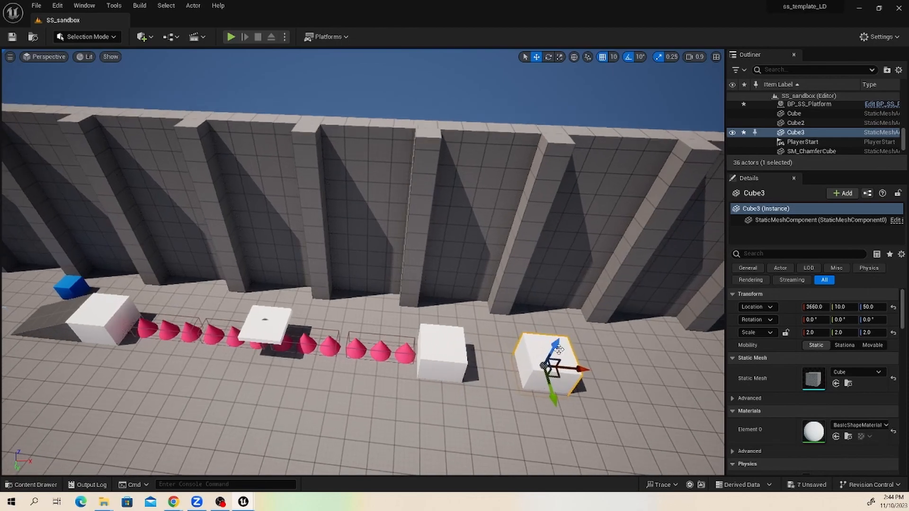
Stack a copy of the farthest white cube on top of it at X 3670, Y 20, Z 270, and remove the surplus overlapping cube
key("ctrl+d")
left_click(554, 347)
right_click_drag(555, 347, 550, 346)
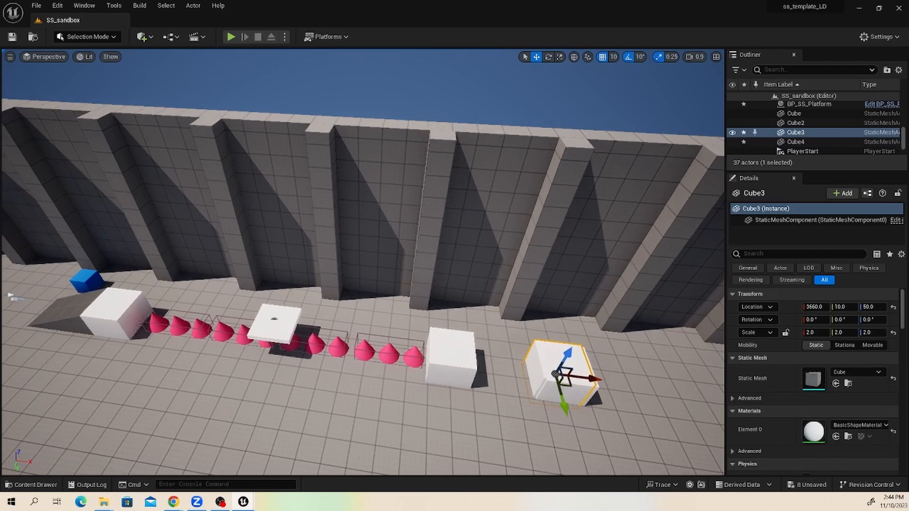
left_click_drag(565, 357, 586, 318)
key("Delete")
left_click(566, 353)
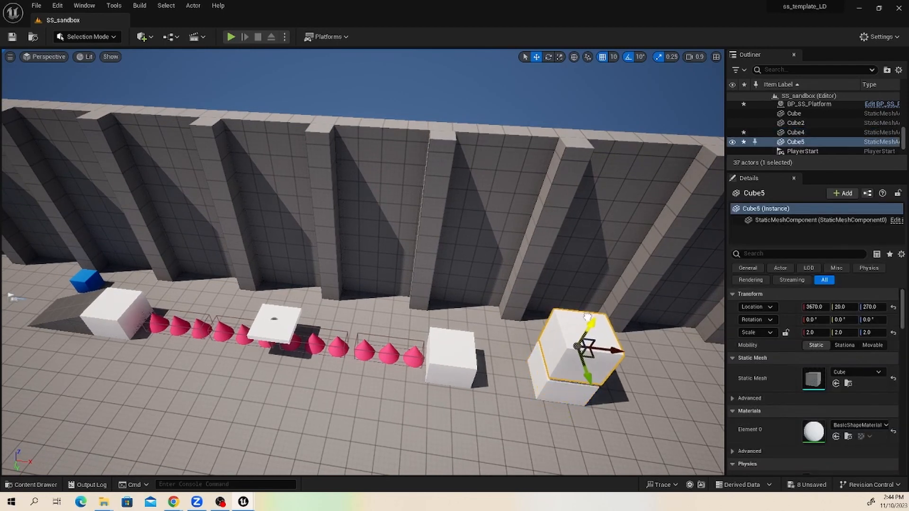
Duplicate the two stacked cubes upward twice to build a tower six cubes high
left_click(562, 367, "ctrl")
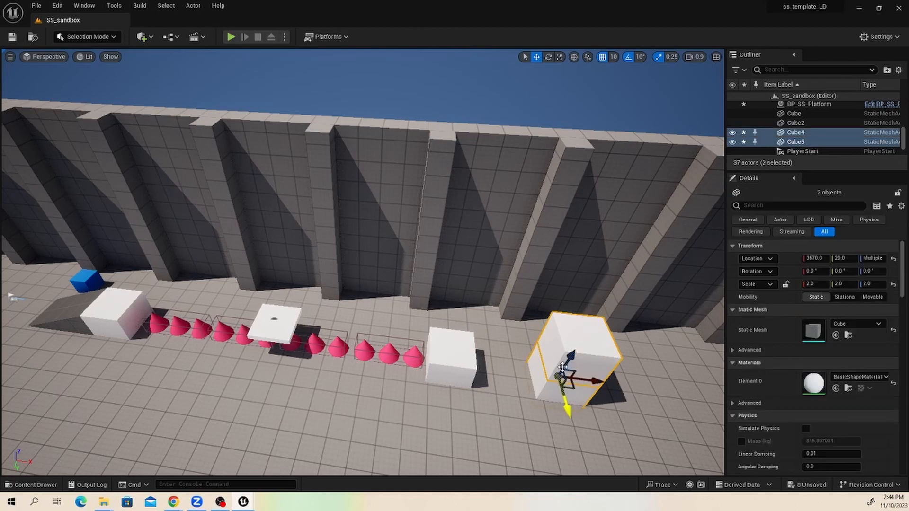
left_click_drag(570, 357, 610, 231, "alt")
right_click_drag(610, 231, 609, 208)
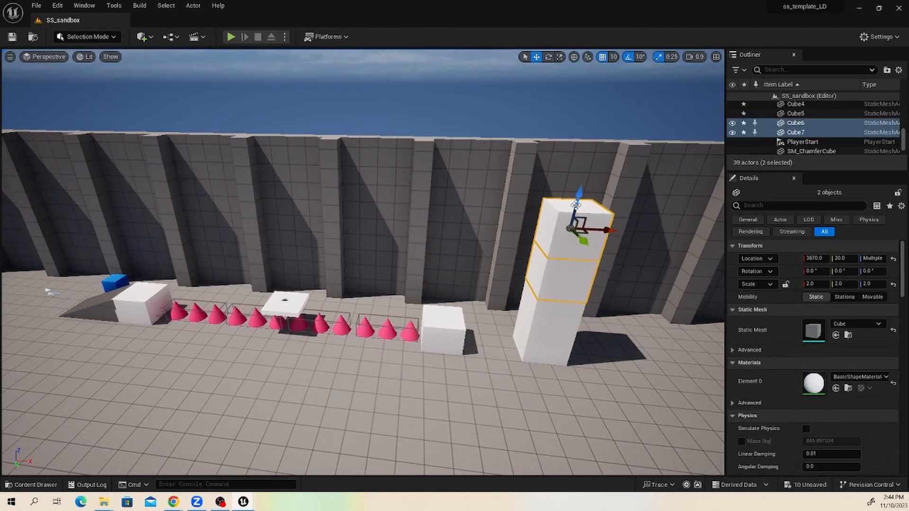
left_click_drag(575, 205, 621, 88, "alt")
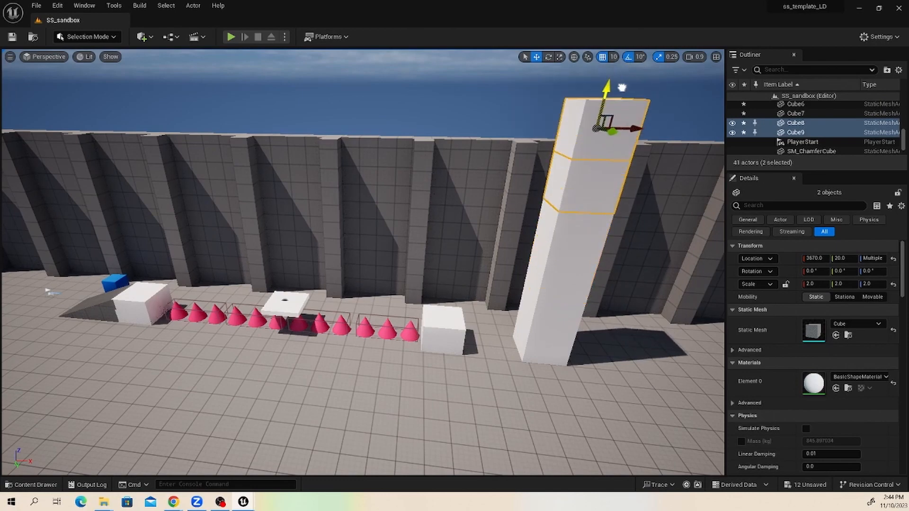
scroll(527, 232, "down", 2)
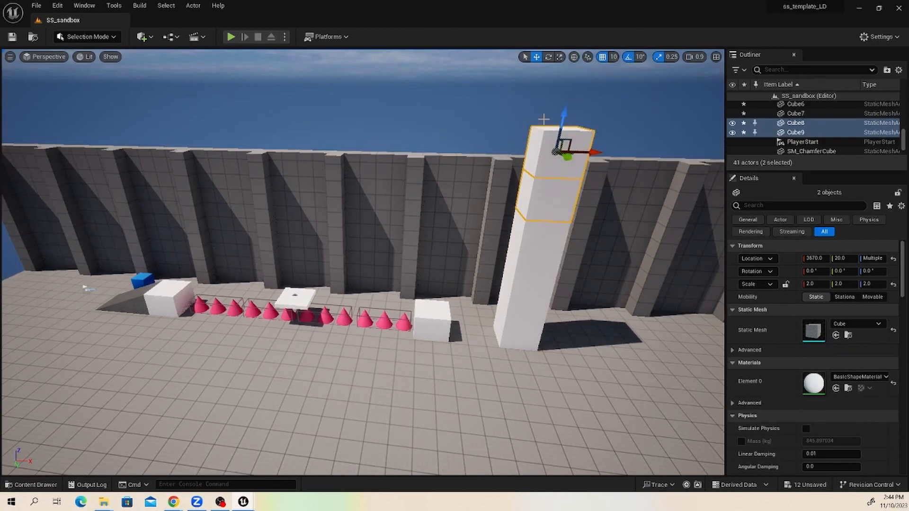
Duplicate the moving platform and place the copy between the block and the tower at X 3430, Z 130
left_click(311, 285)
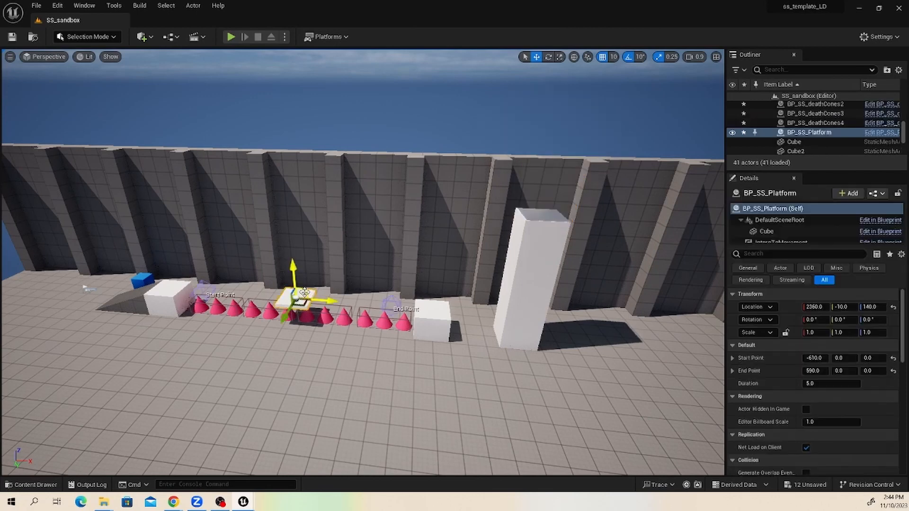
left_click_drag(330, 300, 518, 306, "alt")
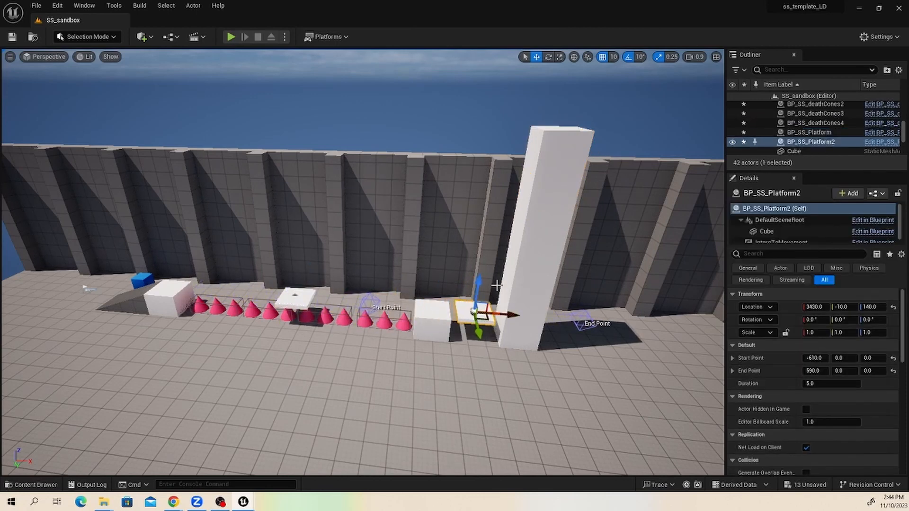
left_click_drag(479, 285, 507, 321)
Set the second platform's Start Point to X 0 and its End Point to X 10, Z 970
left_click(370, 303)
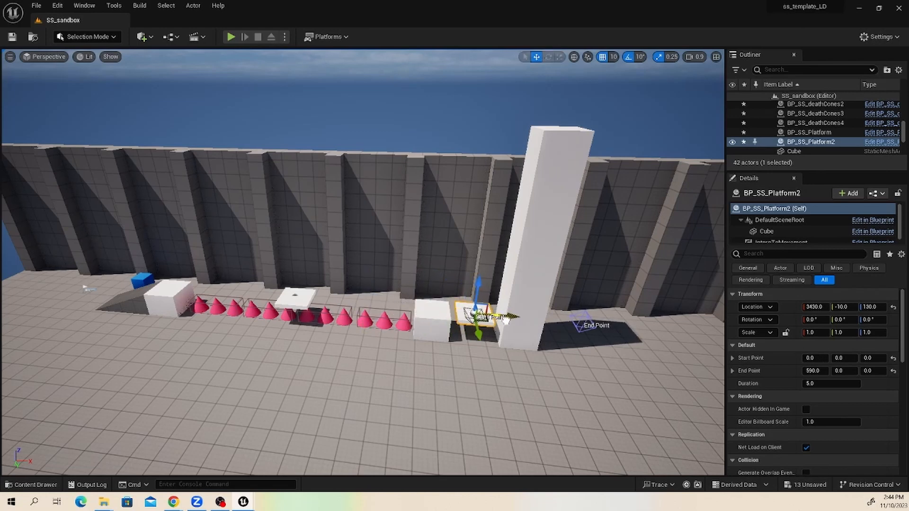
left_click(586, 315)
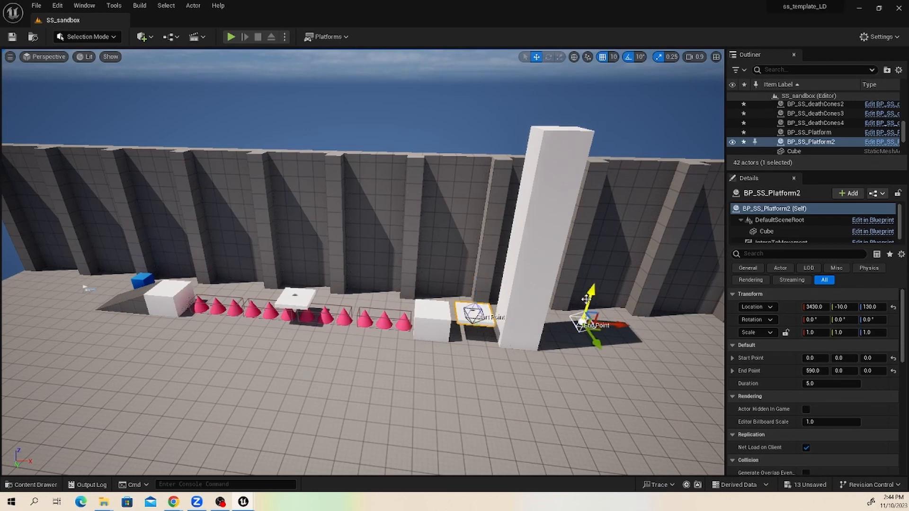
left_click_drag(591, 297, 644, 112)
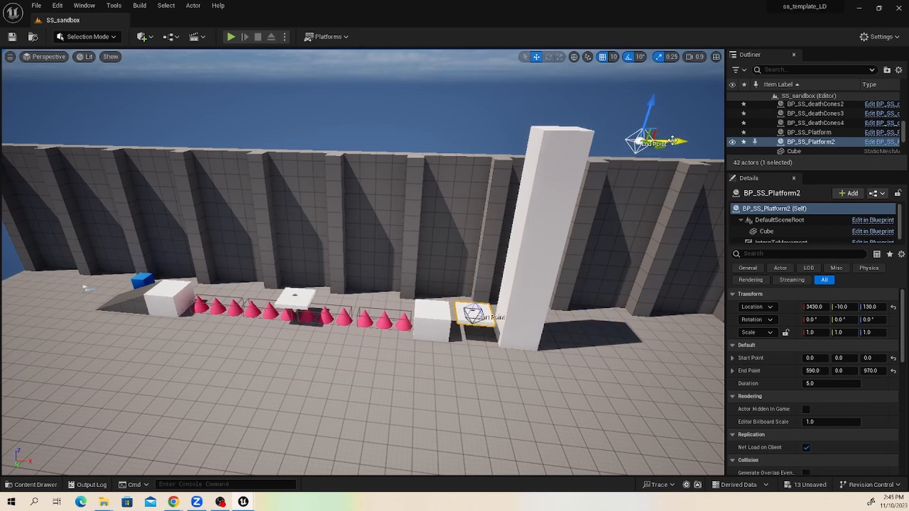
left_click_drag(673, 140, 529, 171)
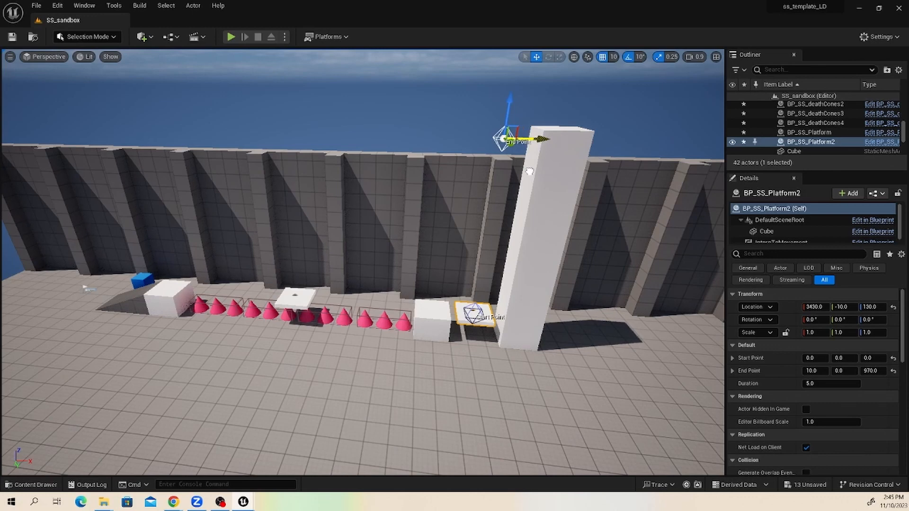
Duplicate the tower's top cube twice to form a floating two-cube ledge, with the outer cube at X 2980, Z 1050
left_click(578, 142)
left_click_drag(590, 152, 438, 155, "alt")
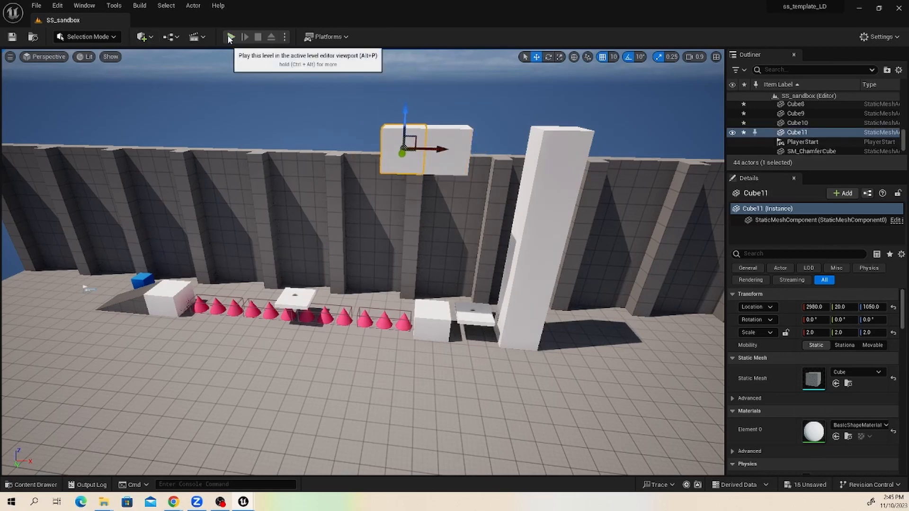
Play-test the level by running up the ramp and trying to jump from the first block onto the moving platform
left_click(230, 37)
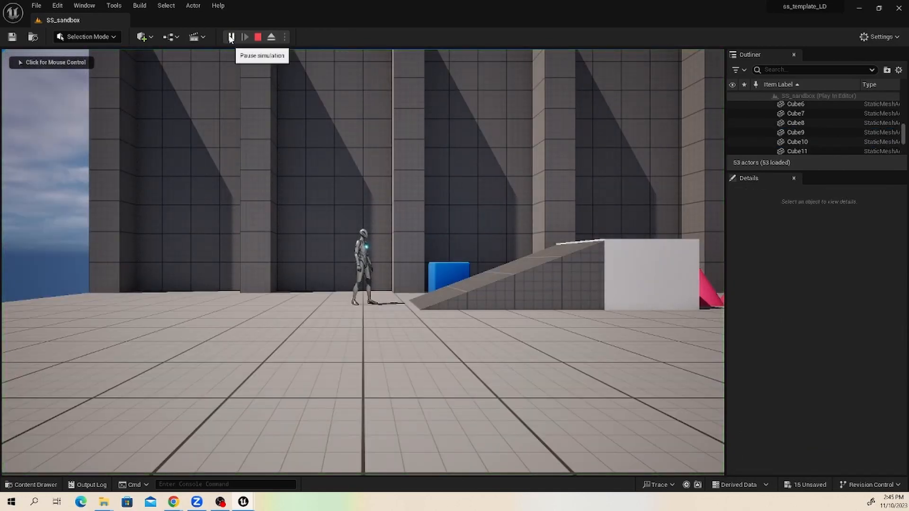
left_click(297, 110)
key("d")
key("space")
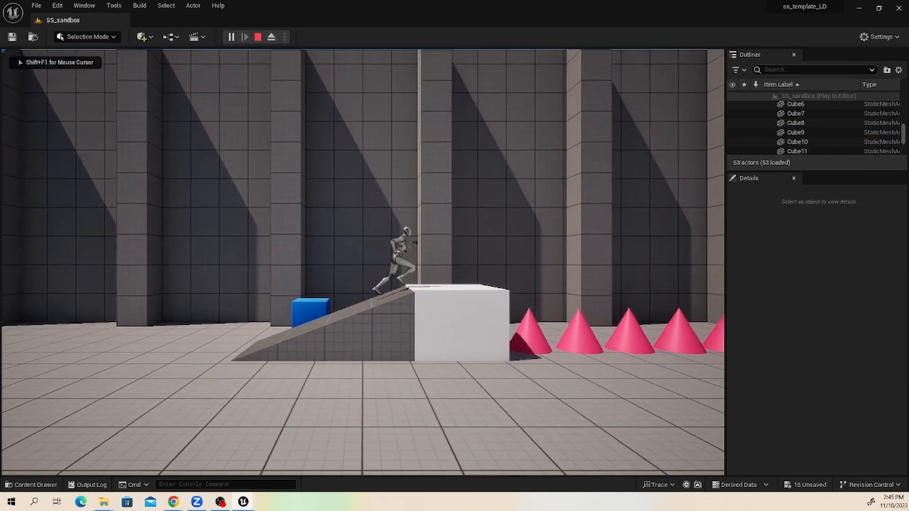
key("a")
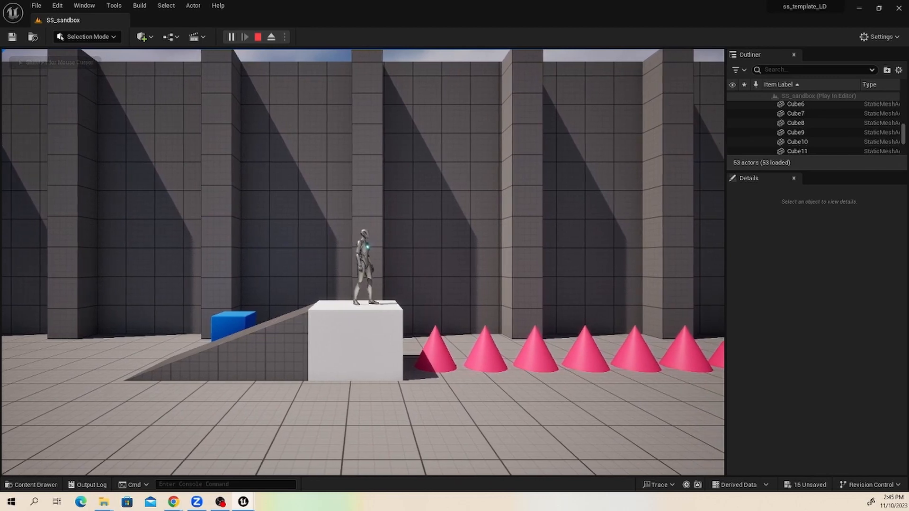
key("d")
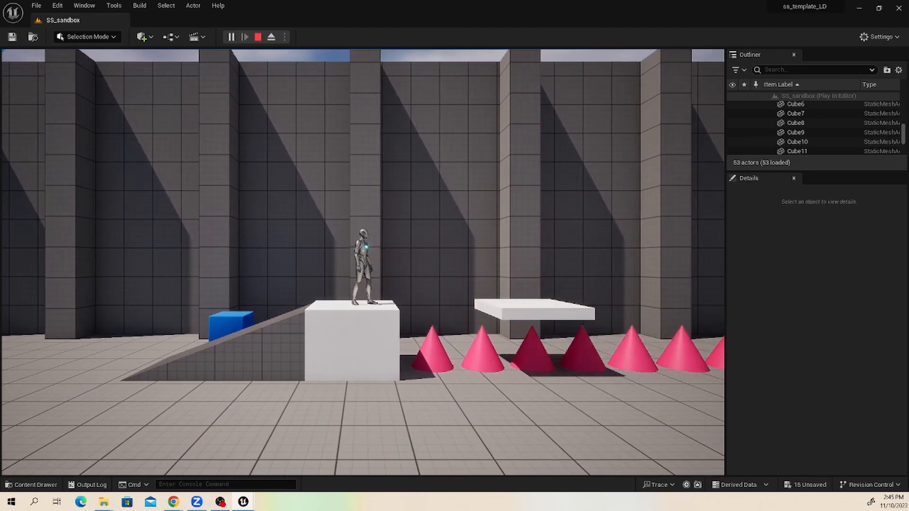
key("d")
key("space")
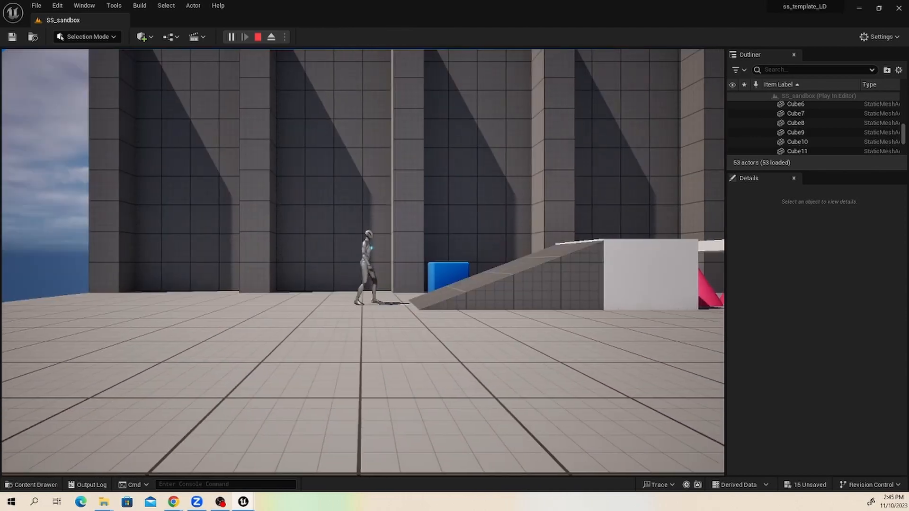
key("d")
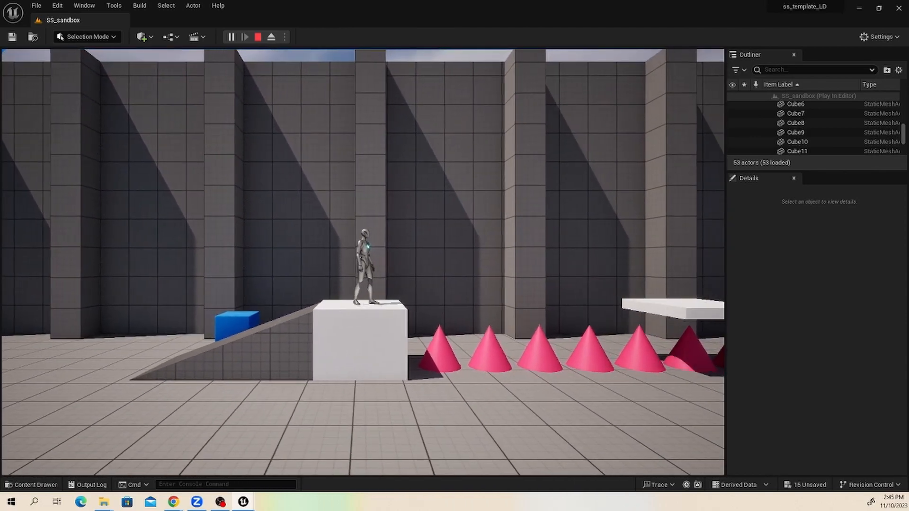
Board the first moving platform, ride it over the cones and jump to the block on the far side
key("d")
key("d")
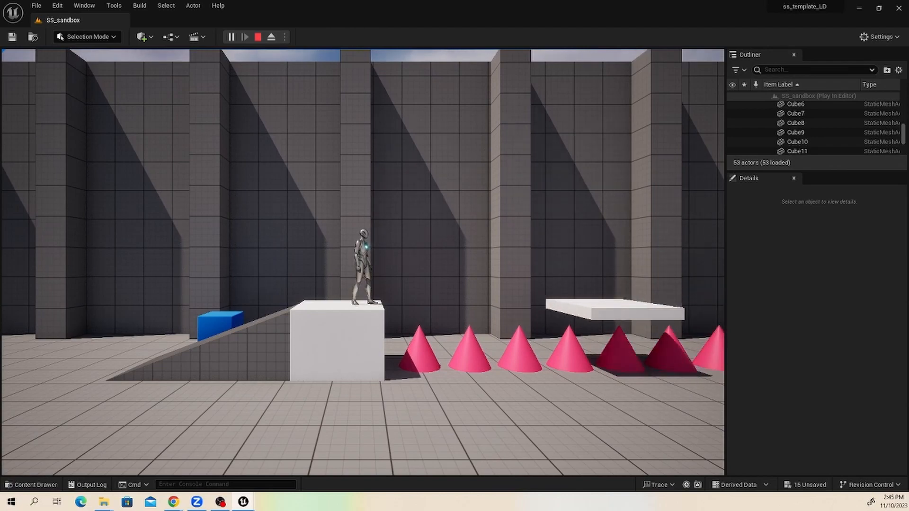
key("space")
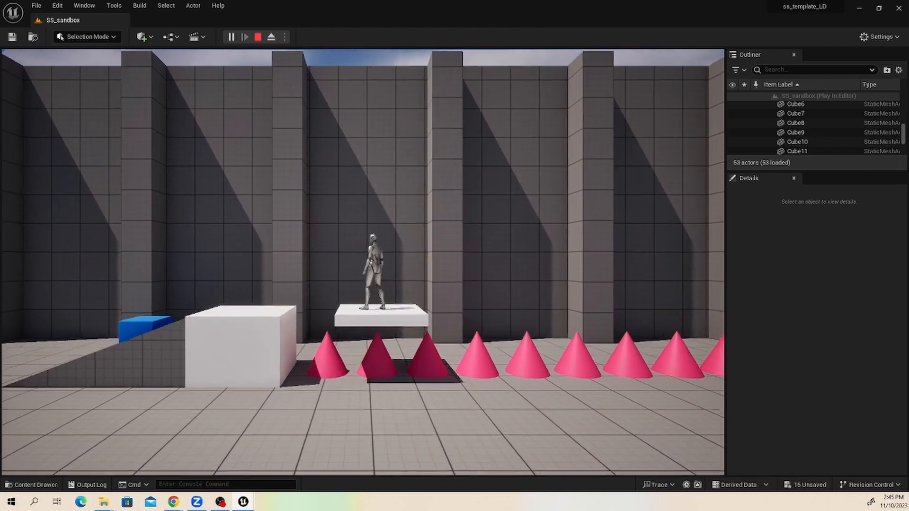
key("d")
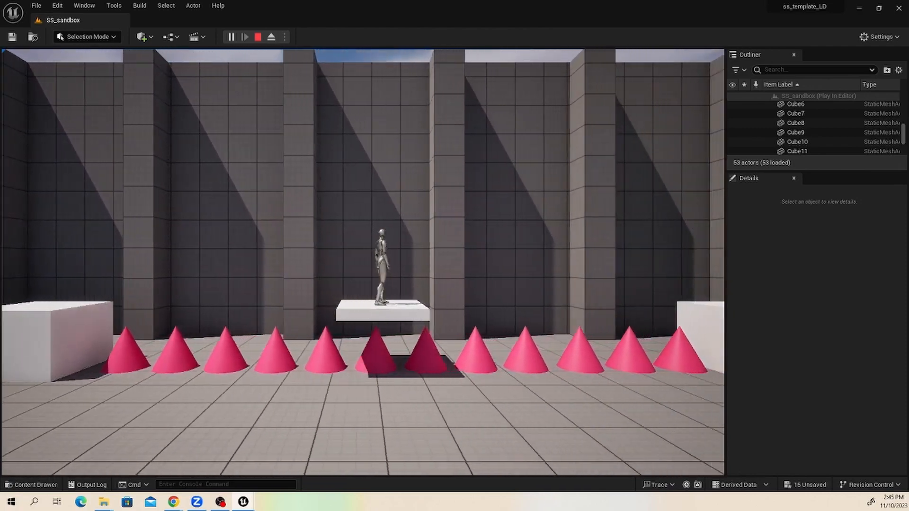
key("space")
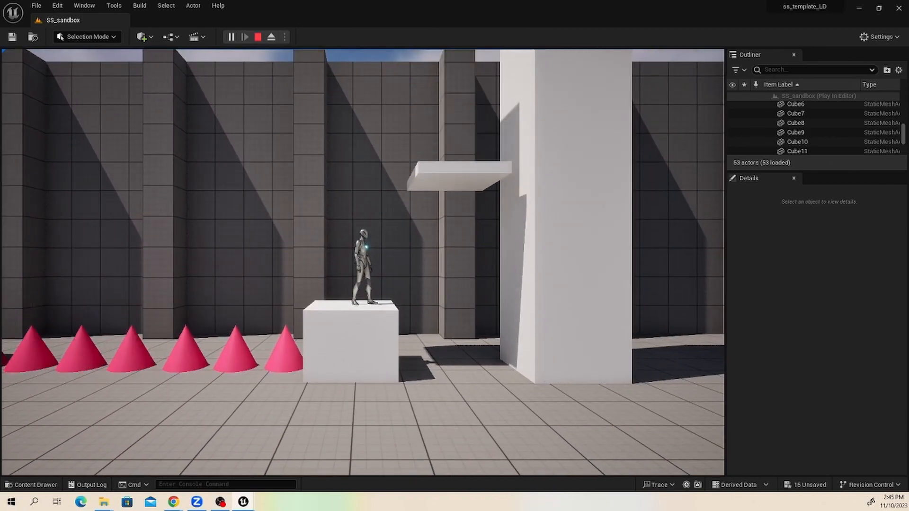
Ride the second platform up beside the tower and jump onto the floating two-cube ledge
key("d")
key("space")
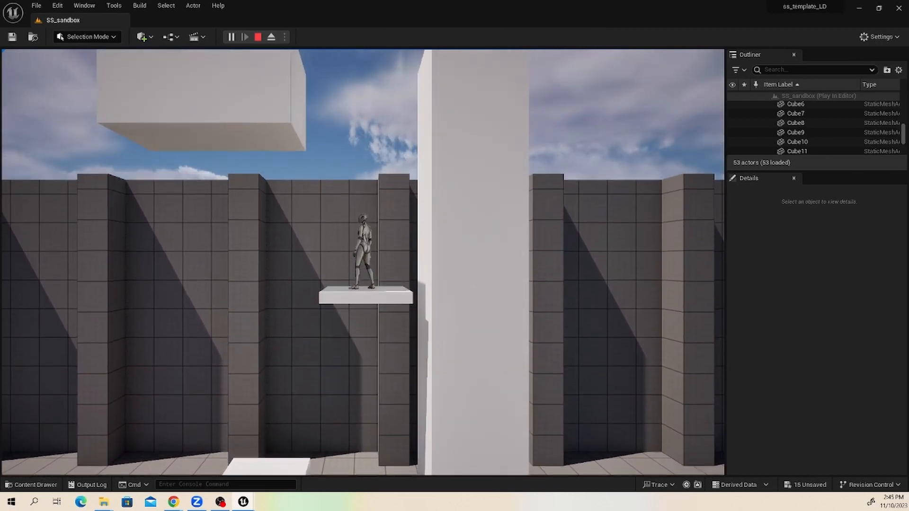
key("space")
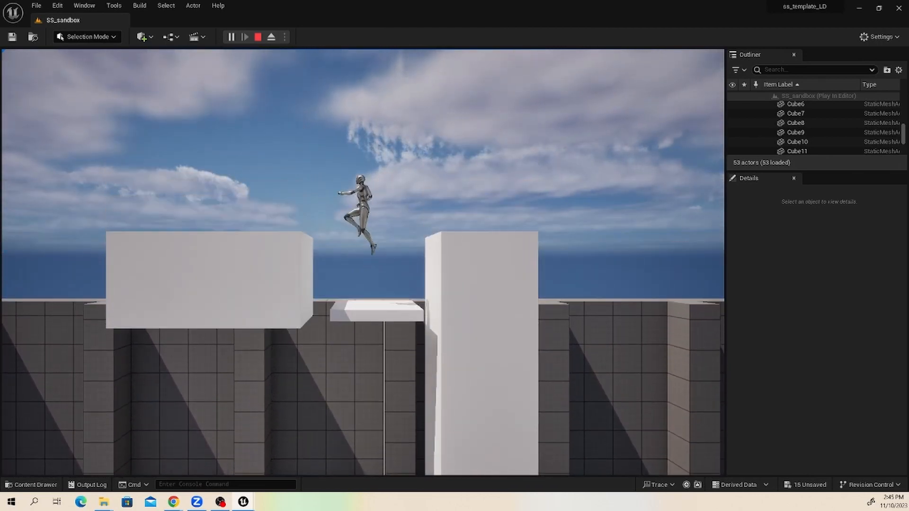
key("a")
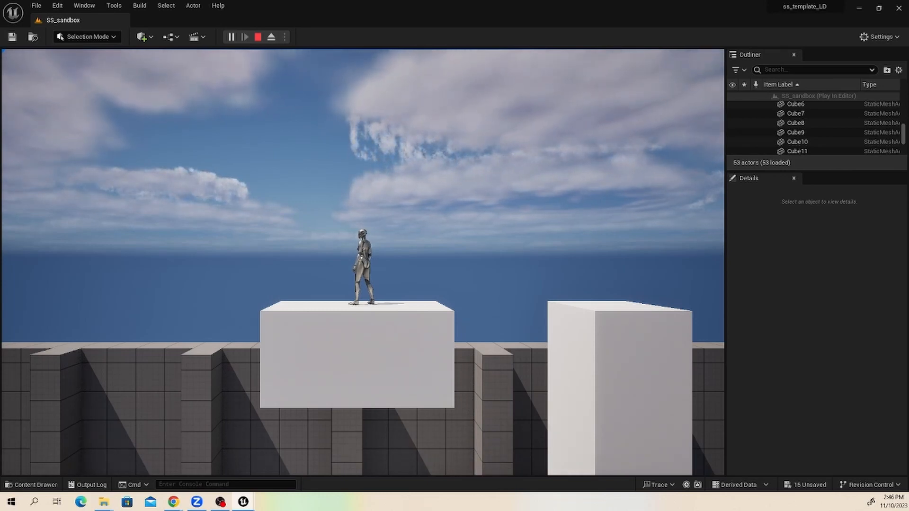
Jump off the floating ledge and end the play session
key("a")
key("space")
key("d")
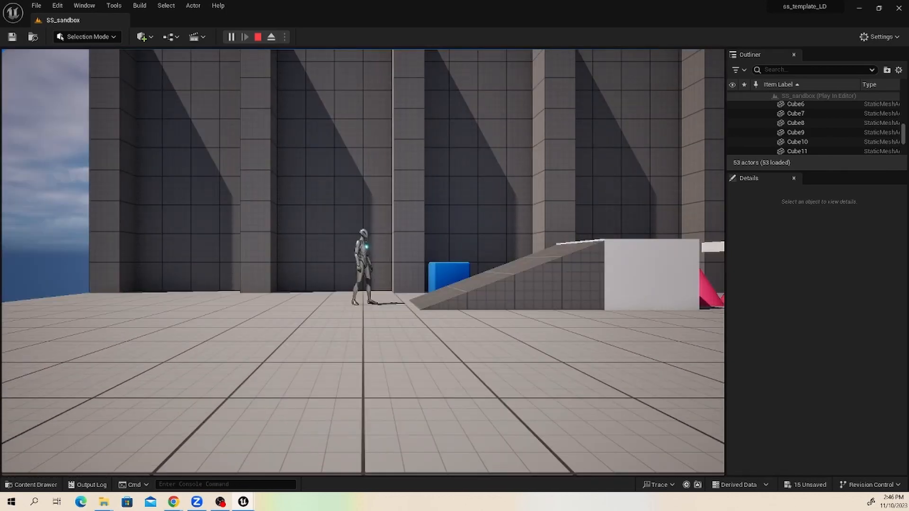
left_click(414, 325)
key("Escape")
Duplicate the BP_SS_Platform blueprint in the SSGame folder
scroll(383, 289, "down", 8)
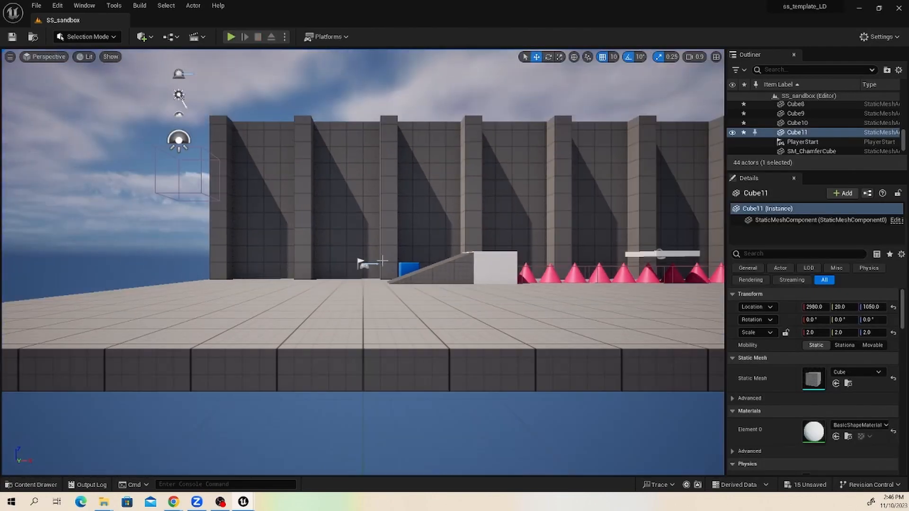
right_click_drag(380, 261, 386, 303)
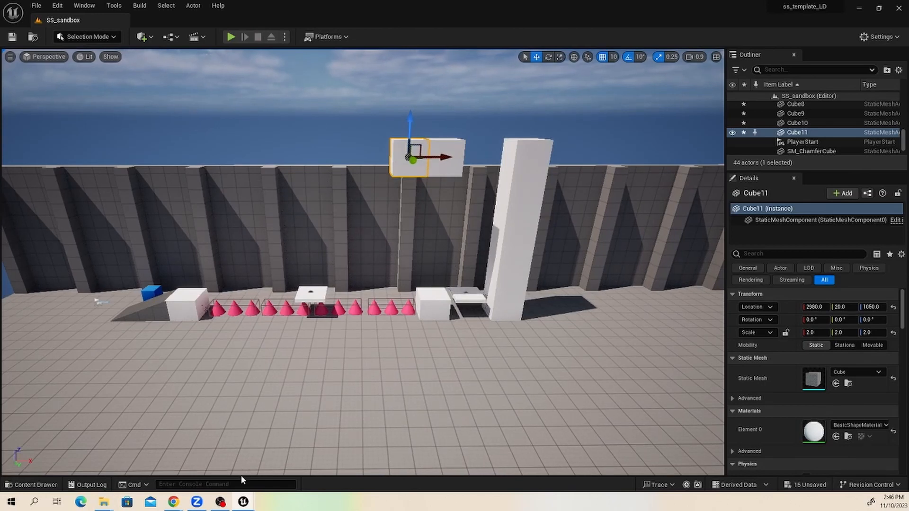
left_click(41, 486)
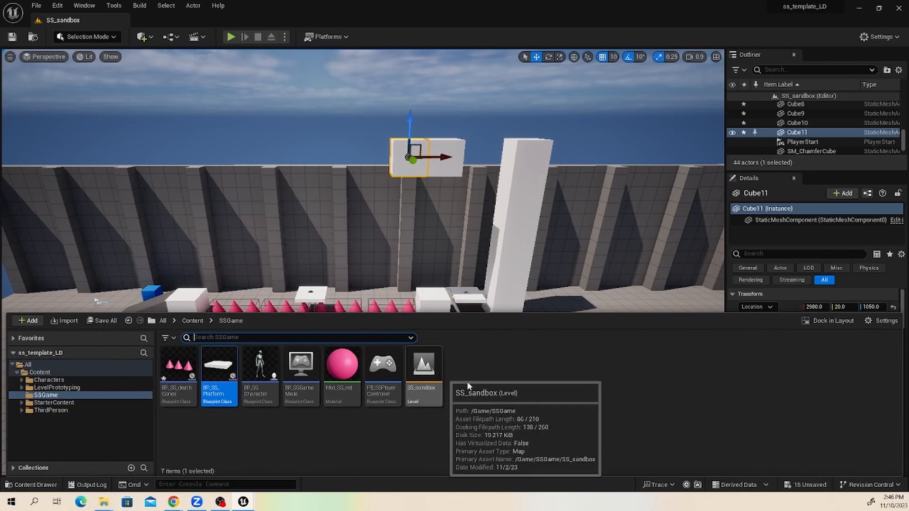
left_click(478, 387)
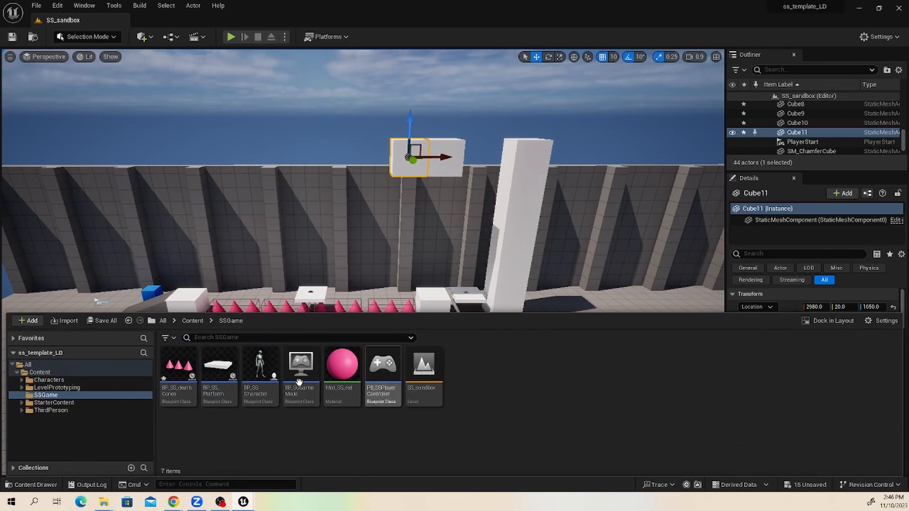
right_click(217, 367)
left_click(260, 187)
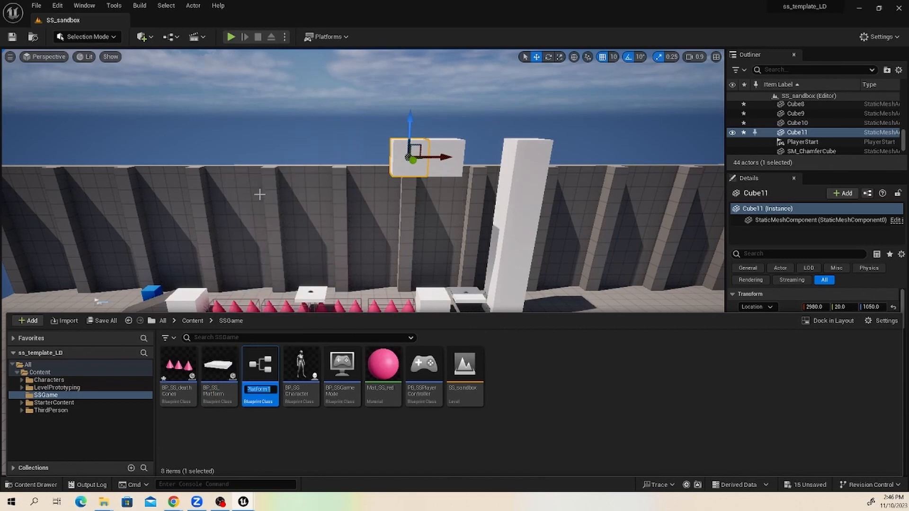
Rename the duplicated platform blueprint as BP_SS_crawlingEnemy
left_click(271, 389)
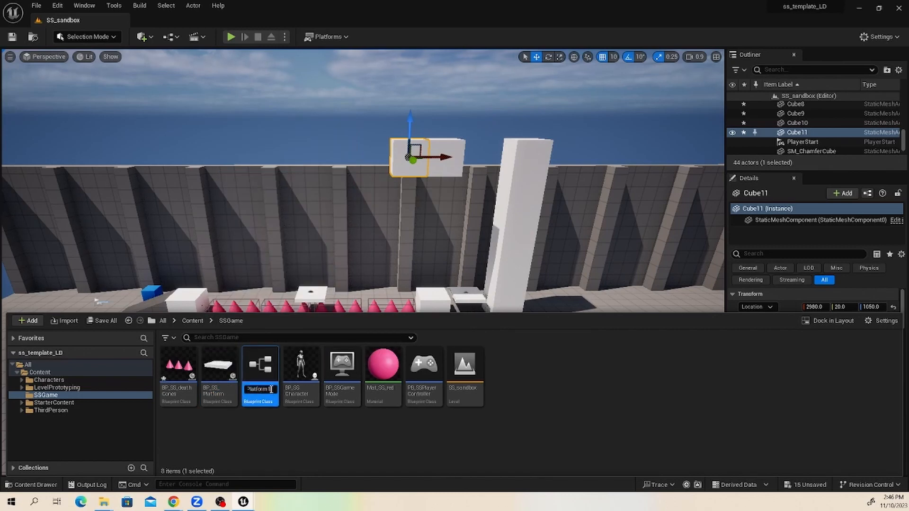
key("BackSpace")
key("BackSpace")
key("BackSpace")
key("BackSpace")
key("BackSpace")
key("BackSpace")
key("BackSpace")
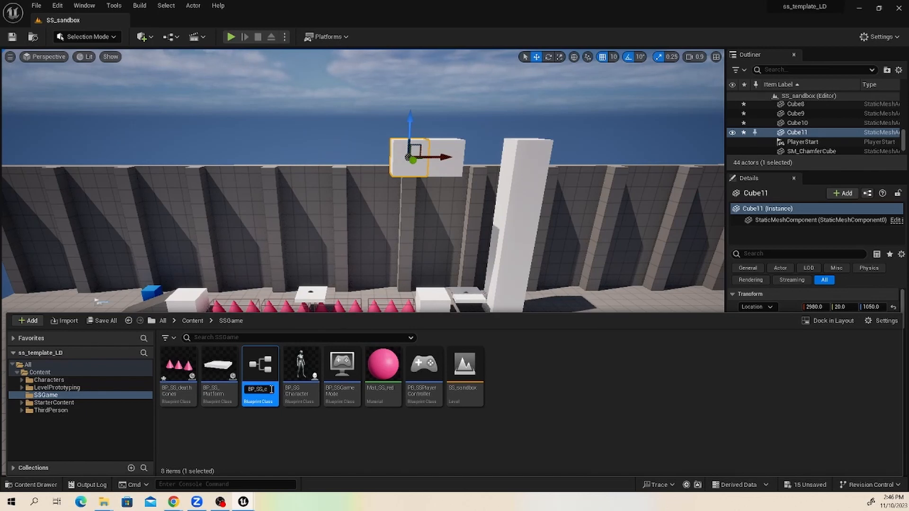
type("cra")
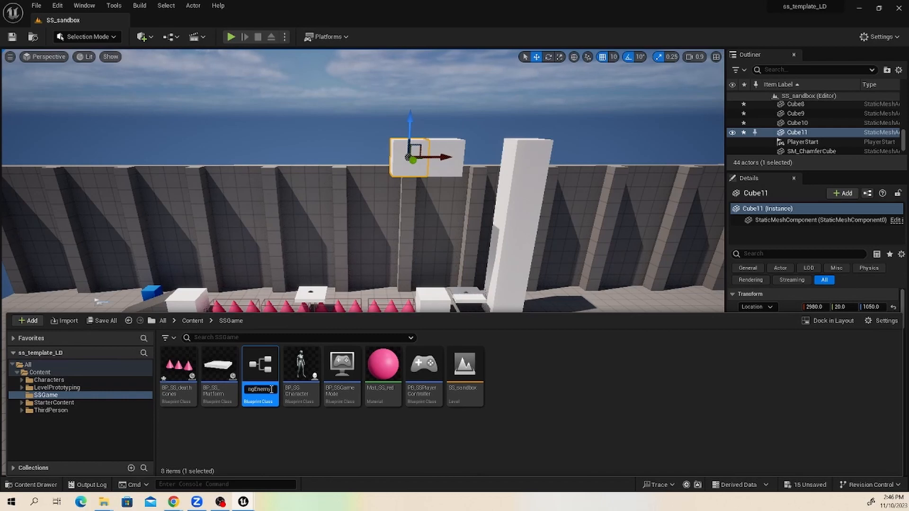
type("wlingEnemy")
key("Return")
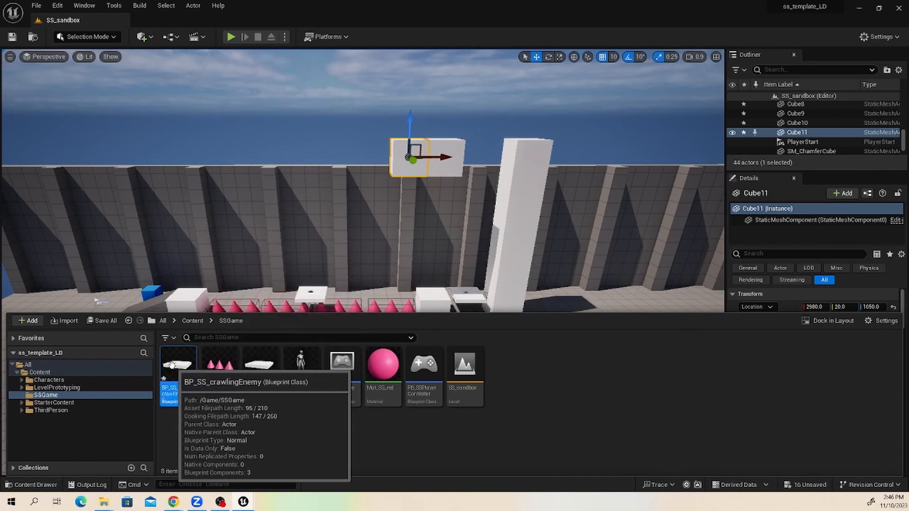
Open the BP_SS_crawlingEnemy blueprint and review its construction script and event graph
double_click(191, 360)
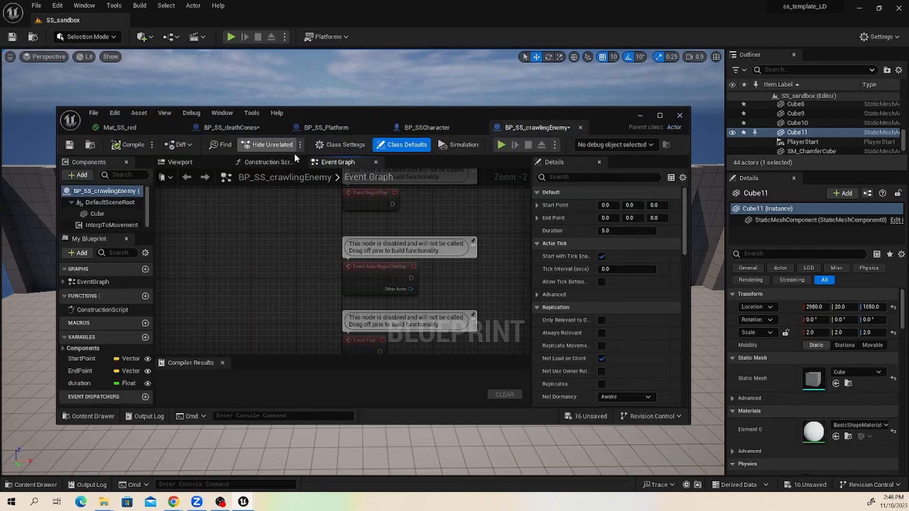
left_click(267, 162)
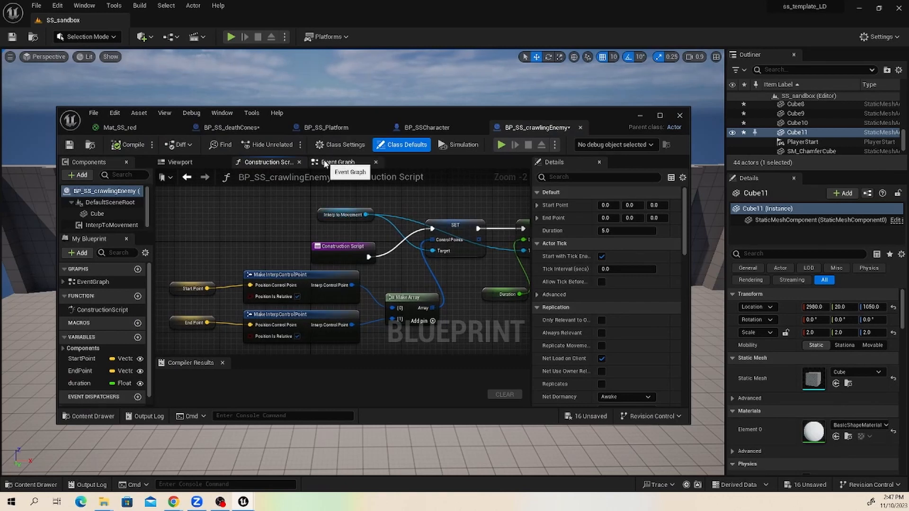
left_click(333, 163)
Delete the Cube component from the crawling enemy blueprint and compile it
left_click(97, 214)
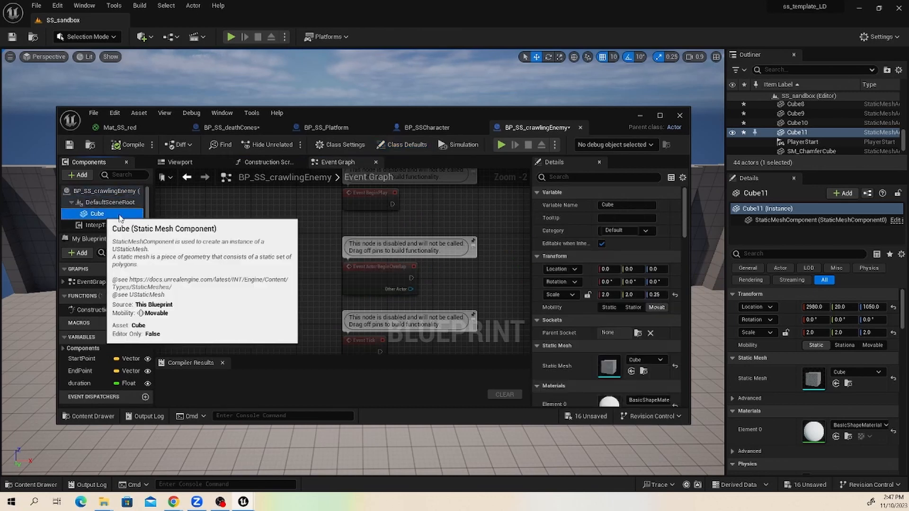
left_click(195, 163)
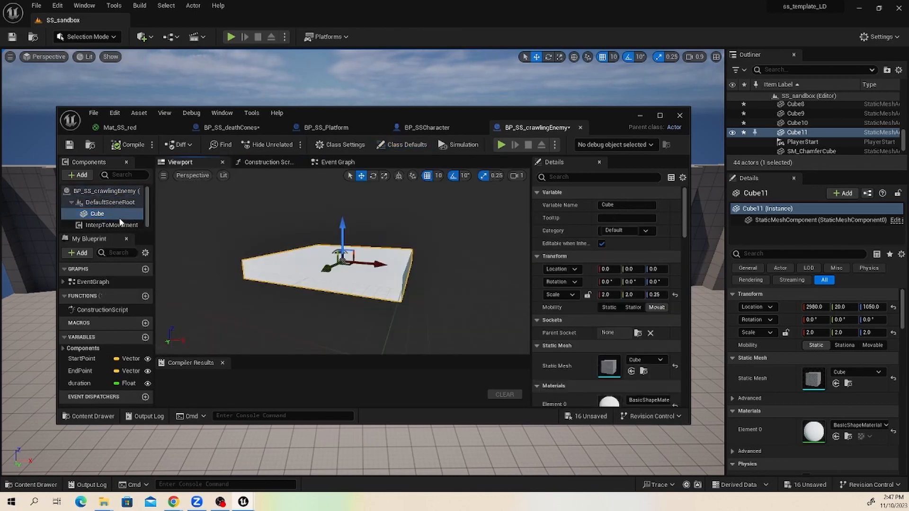
key("Delete")
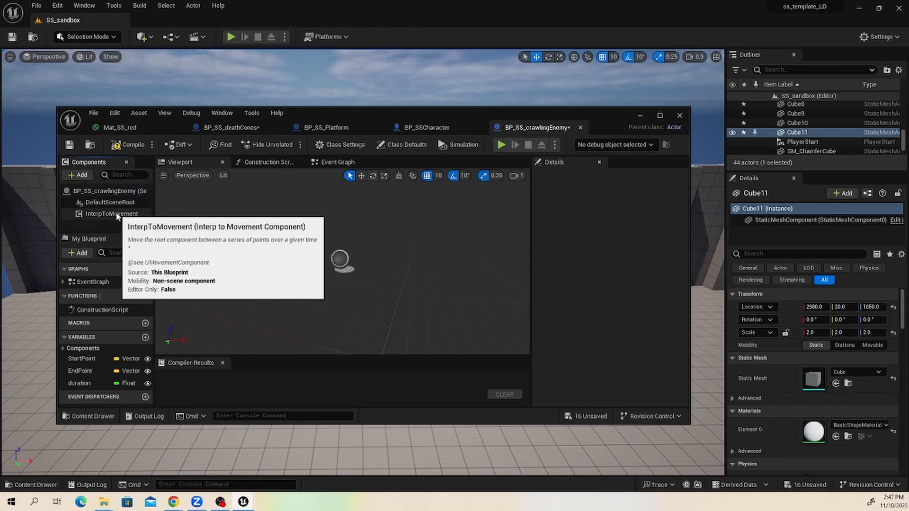
left_click(237, 280)
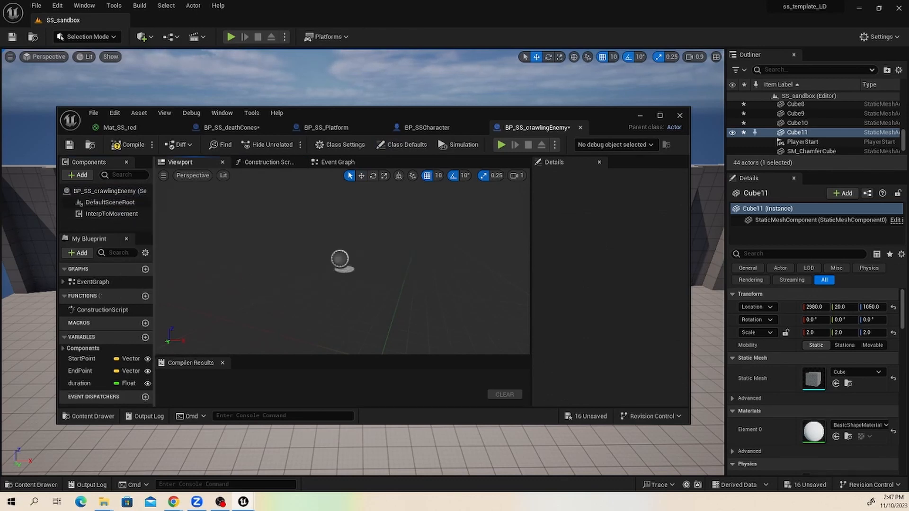
left_click(126, 144)
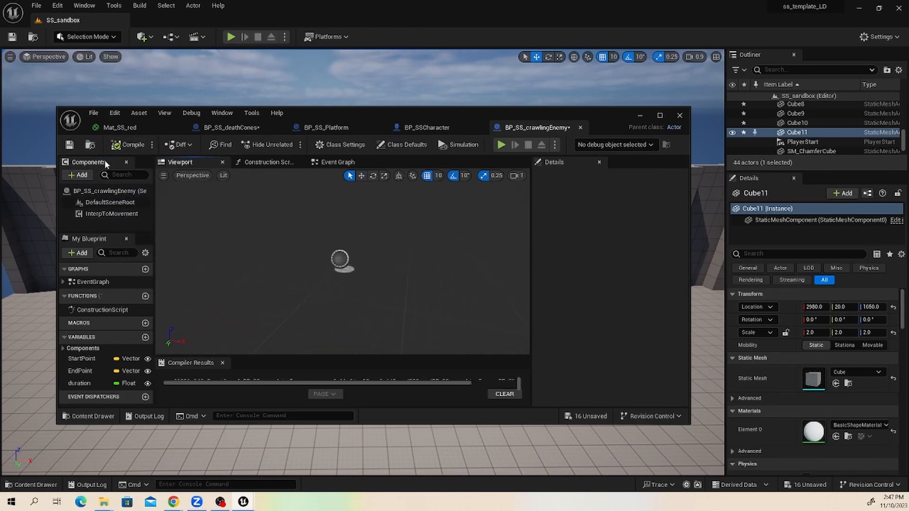
Add a Sphere component to the crawling enemy blueprint, keeping its default name
left_click(78, 174)
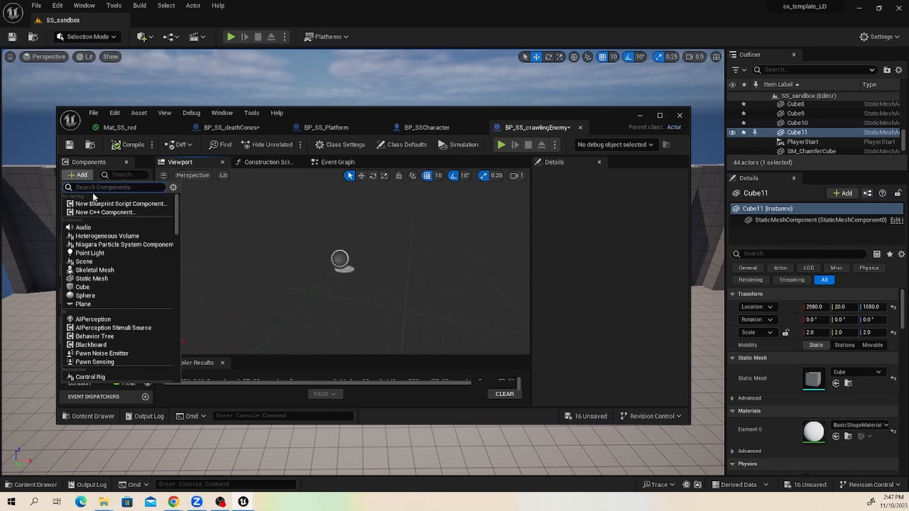
type("sphere")
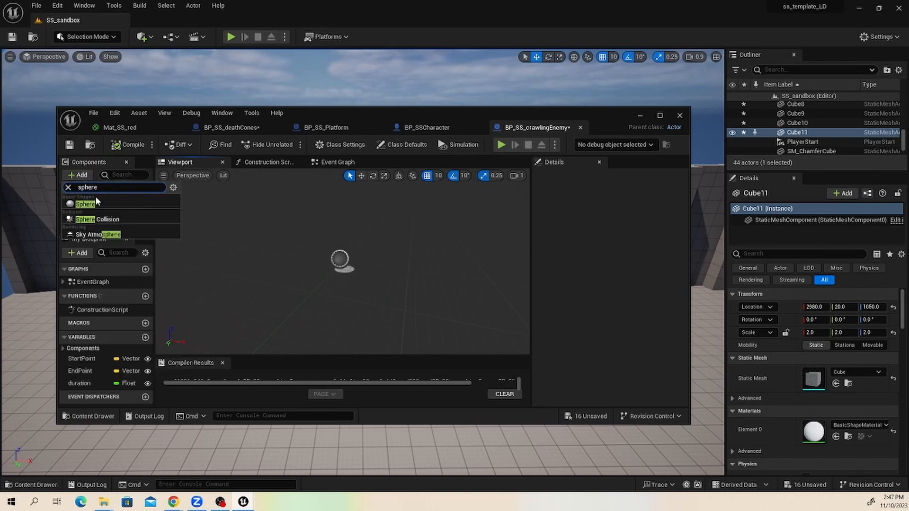
left_click(97, 204)
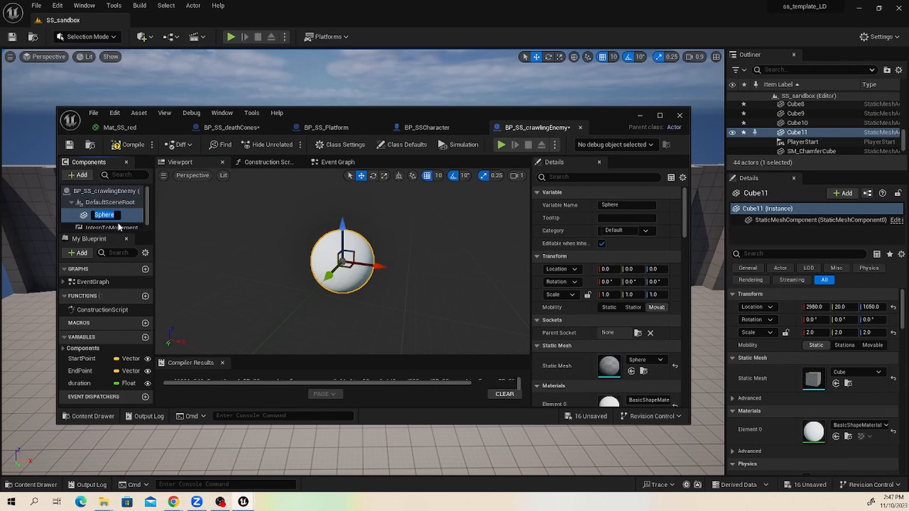
key("Return")
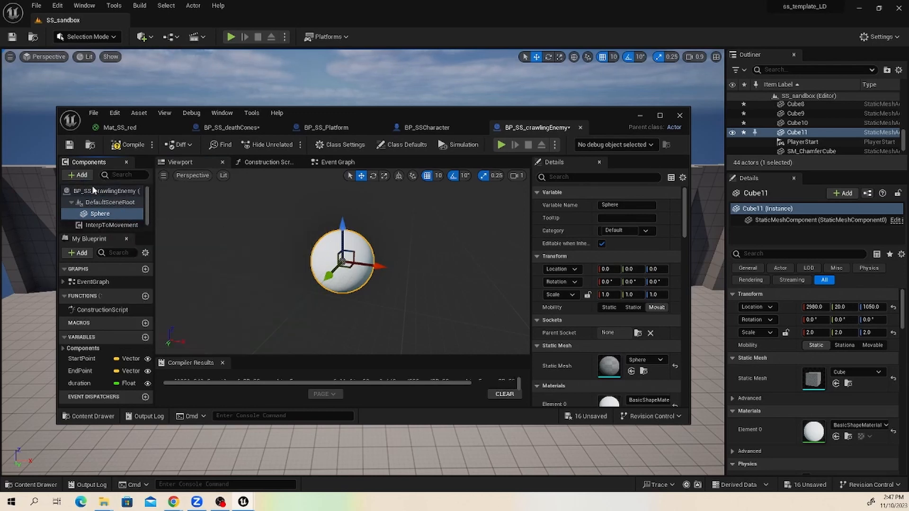
Add a Cone component as a child of the Sphere, keeping its default name
left_click(78, 175)
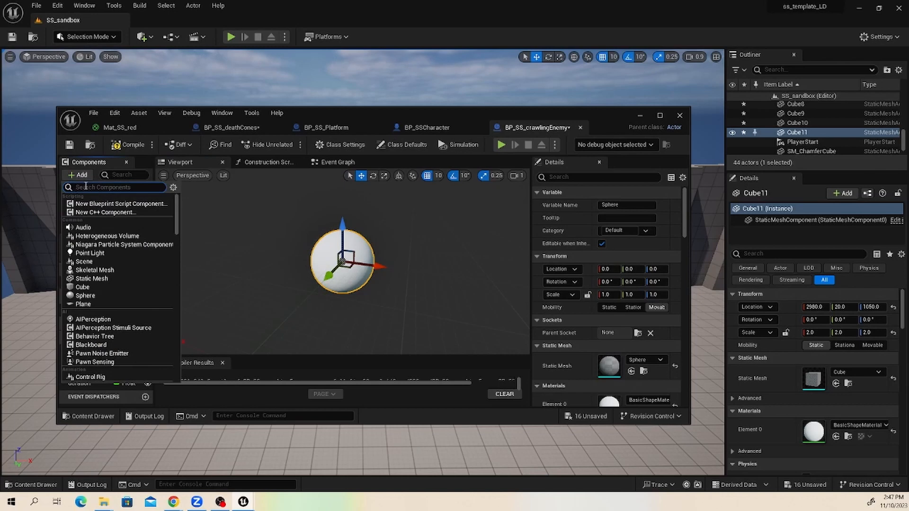
type("cube")
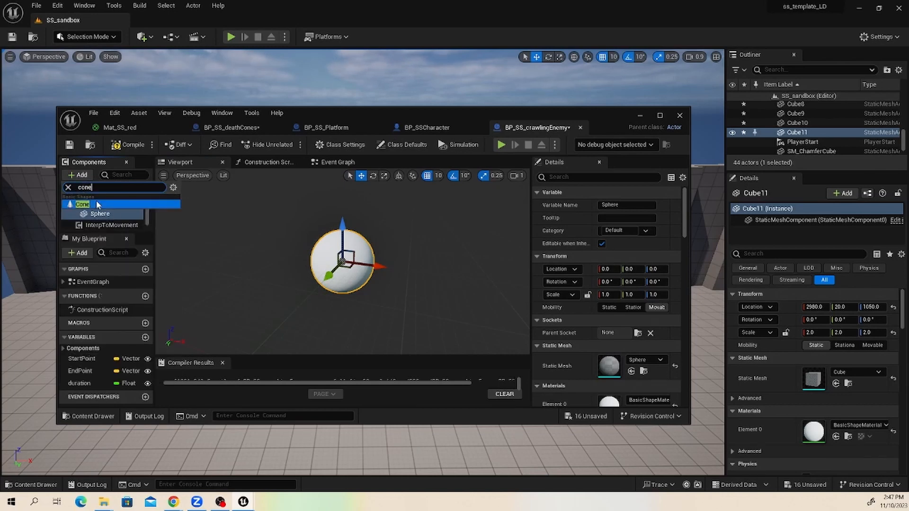
key("BackSpace")
key("BackSpace")
key("BackSpace")
type("one")
left_click(83, 204)
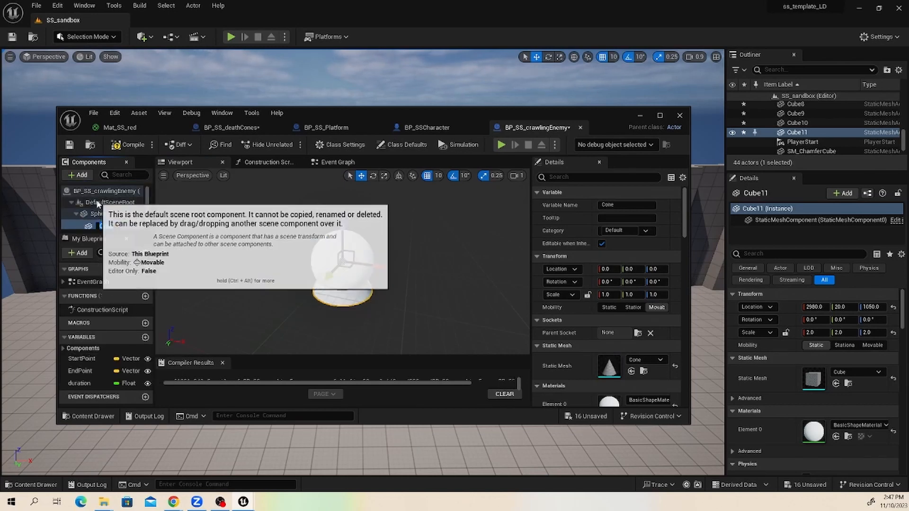
key("Return")
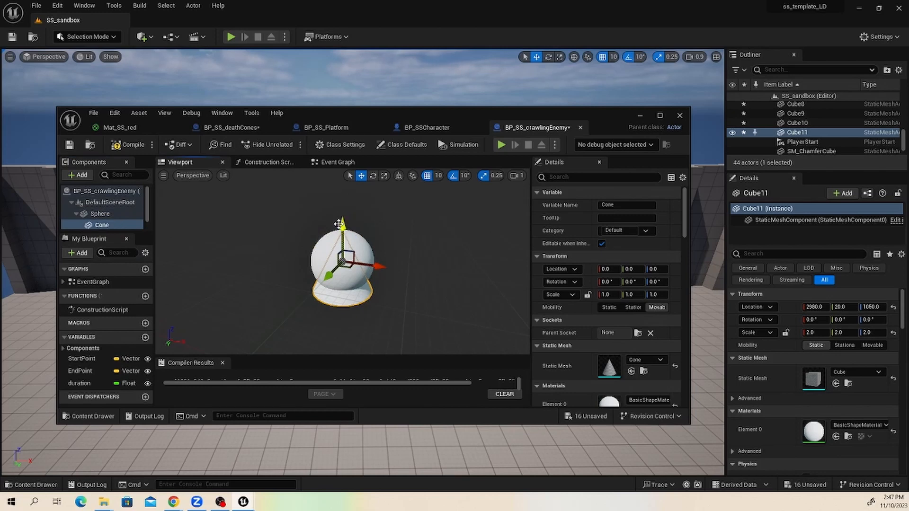
Scale the cone uniformly to 0.5 and raise it onto the top of the sphere at Z 60
left_click_drag(343, 231, 344, 184)
key("e")
key("r")
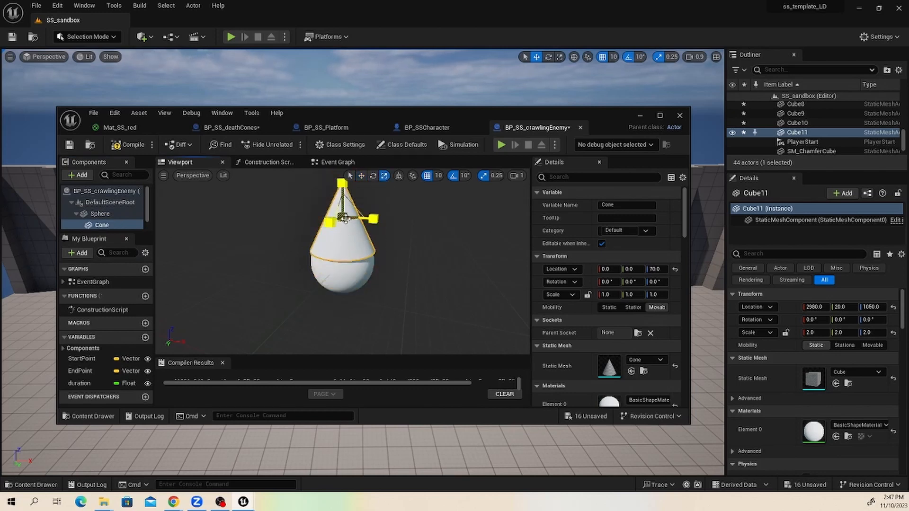
left_click_drag(342, 217, 377, 226)
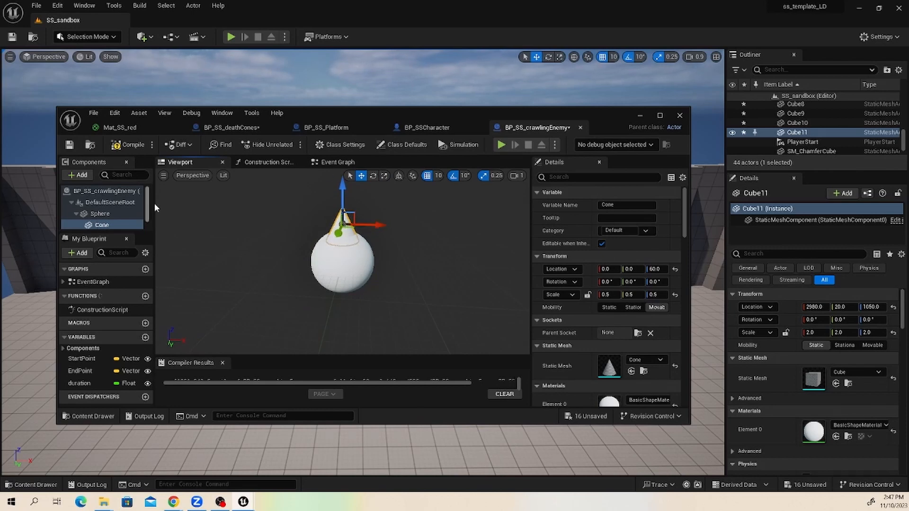
right_click(109, 226)
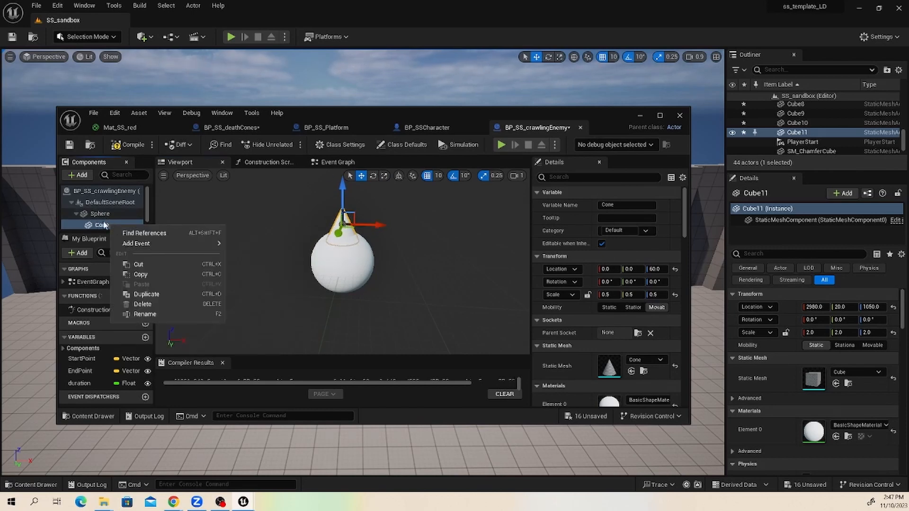
left_click(103, 224)
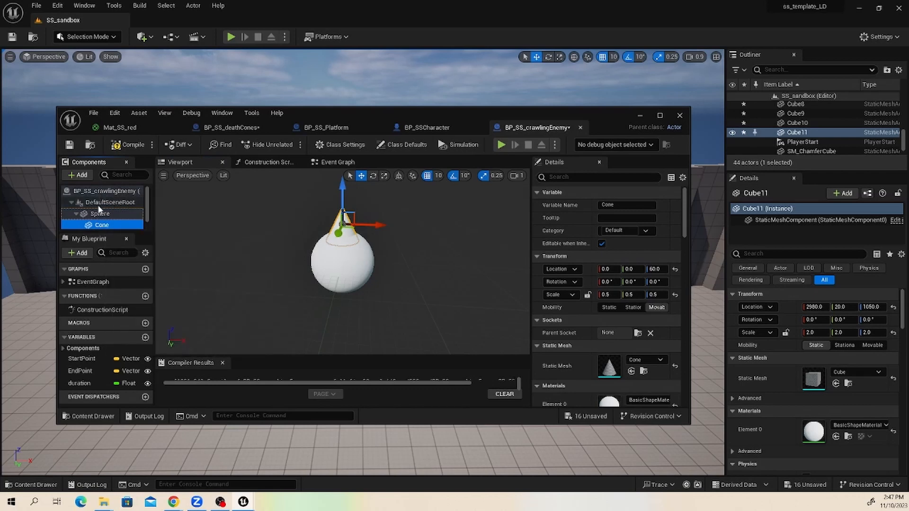
left_click_drag(99, 223, 101, 192)
left_click_drag(102, 223, 107, 203)
left_click(99, 224)
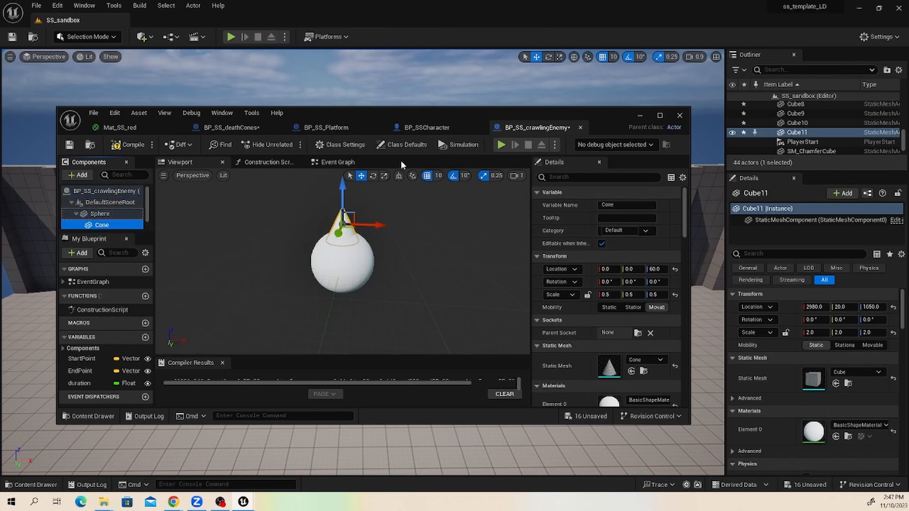
Duplicate the Cone component on top of the sphere, keeping the default name for the copy
right_click(88, 226)
left_click(135, 292)
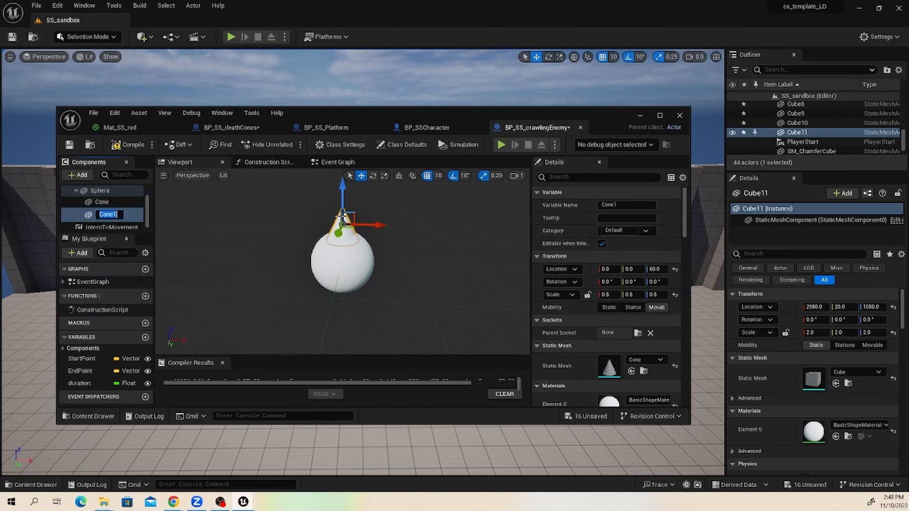
left_click(351, 226)
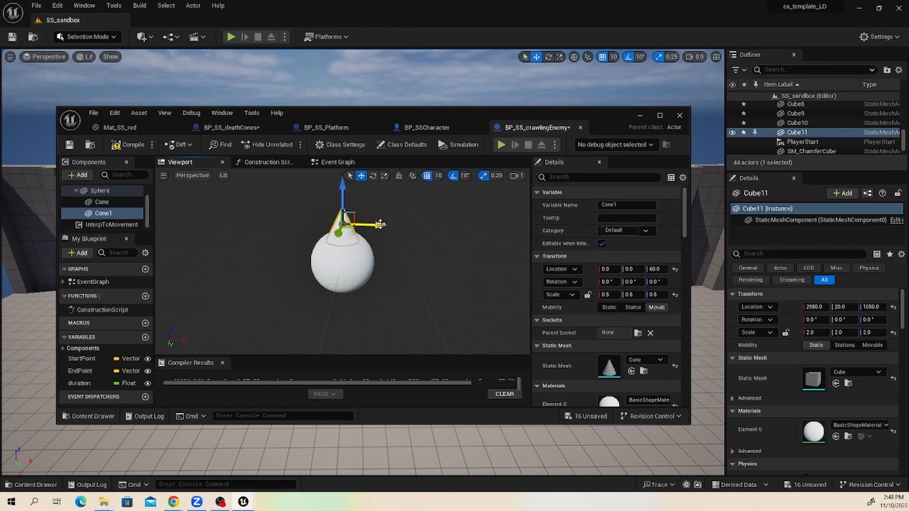
Tilt the copied cone 30° and seat it on the sphere's negative-X side at about X -42, Z 41
left_click_drag(380, 224, 374, 192)
key("e")
key("w")
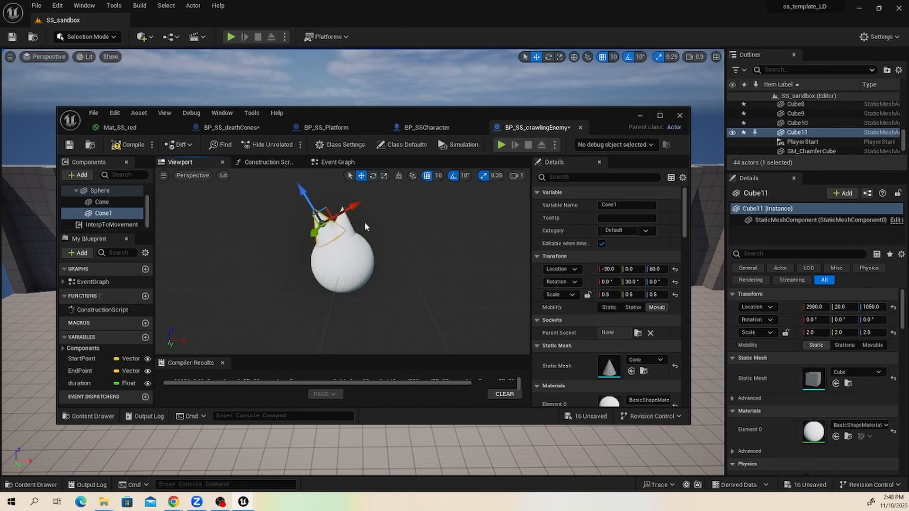
left_click_drag(358, 204, 342, 213)
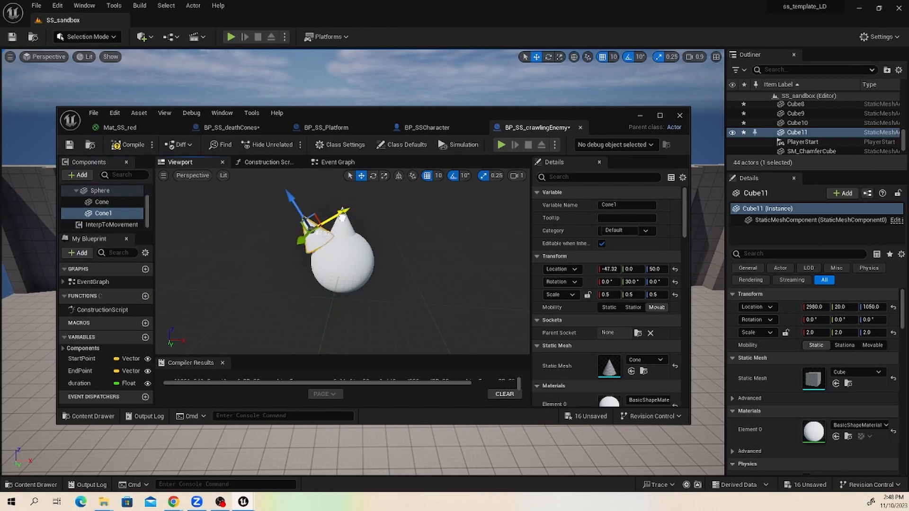
left_click_drag(288, 195, 292, 203)
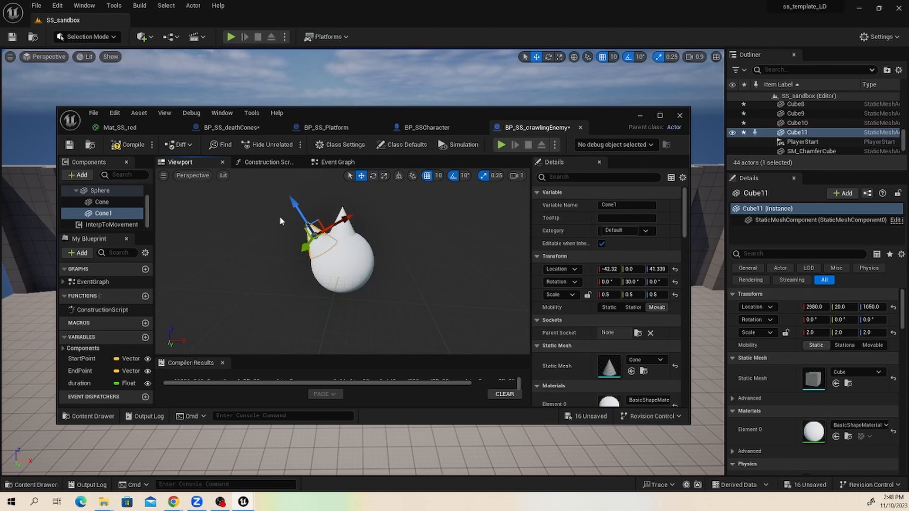
Duplicate the tilted Cone1 component to make a third spike
left_click(122, 203)
left_click(116, 214)
right_click(115, 215)
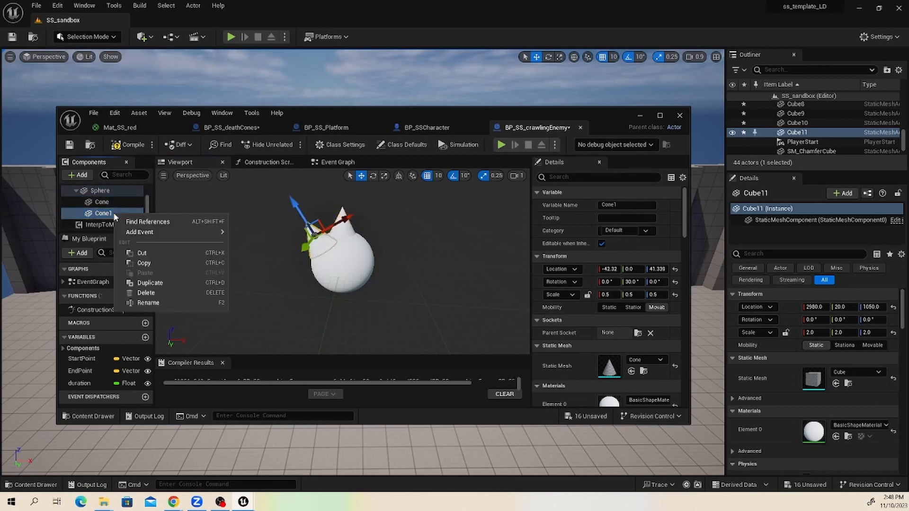
left_click(149, 283)
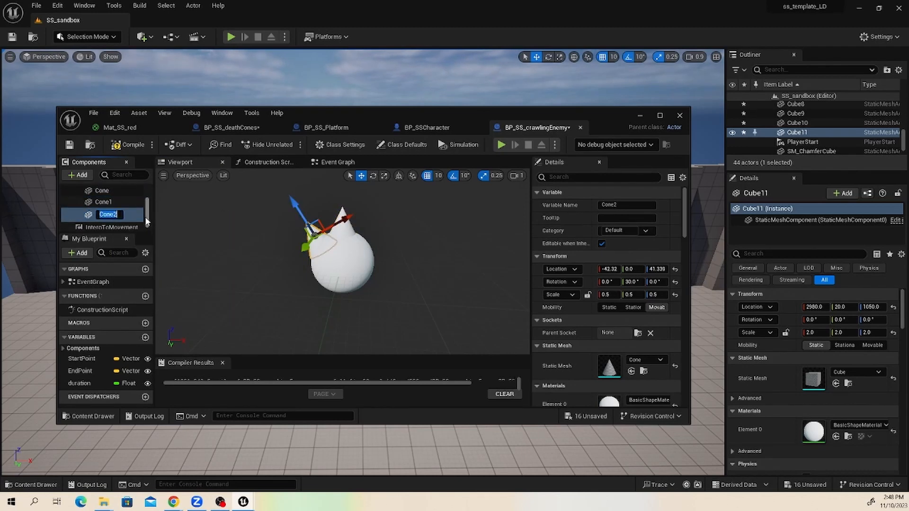
left_click(167, 226)
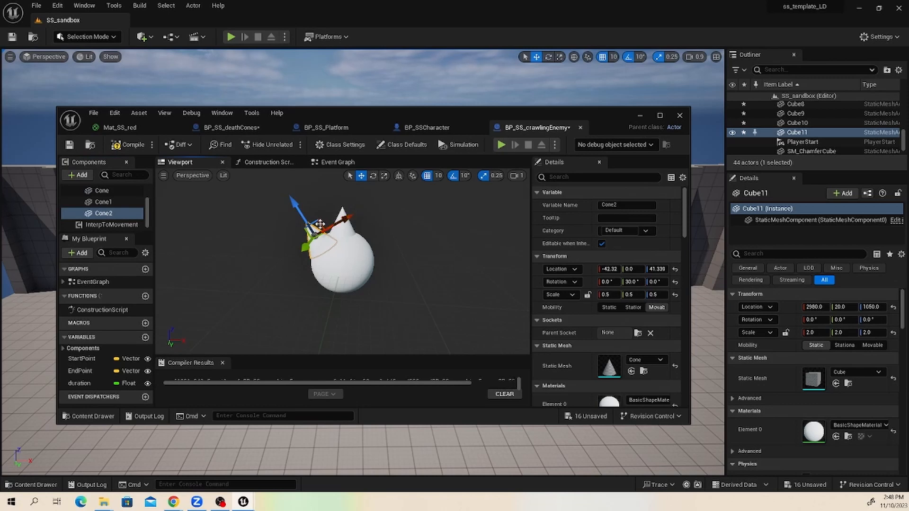
Move the third cone to the sphere's positive-X side at about X 45, Z 34 and tilt it to -50°
mouse_move(349, 219)
left_mouse_down()
mouse_move(379, 197)
mouse_move(345, 204)
left_mouse_up()
key("e")
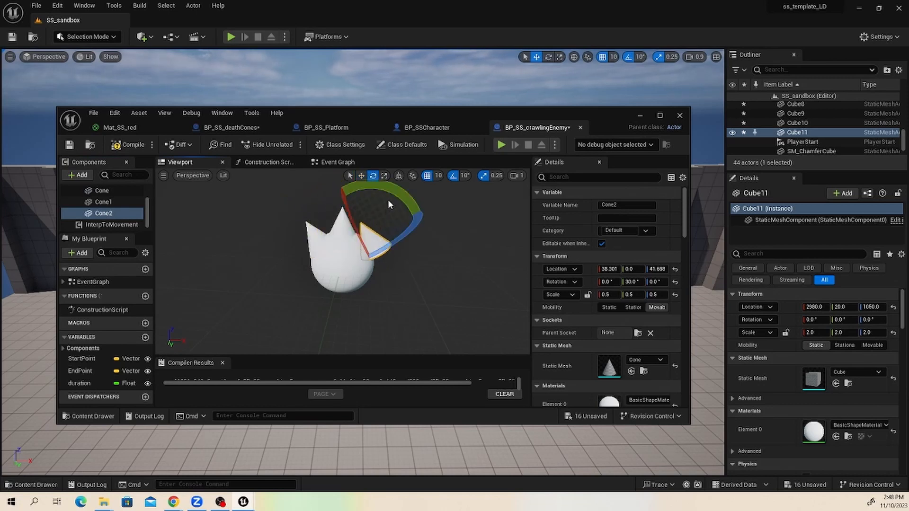
left_click_drag(402, 198, 395, 290)
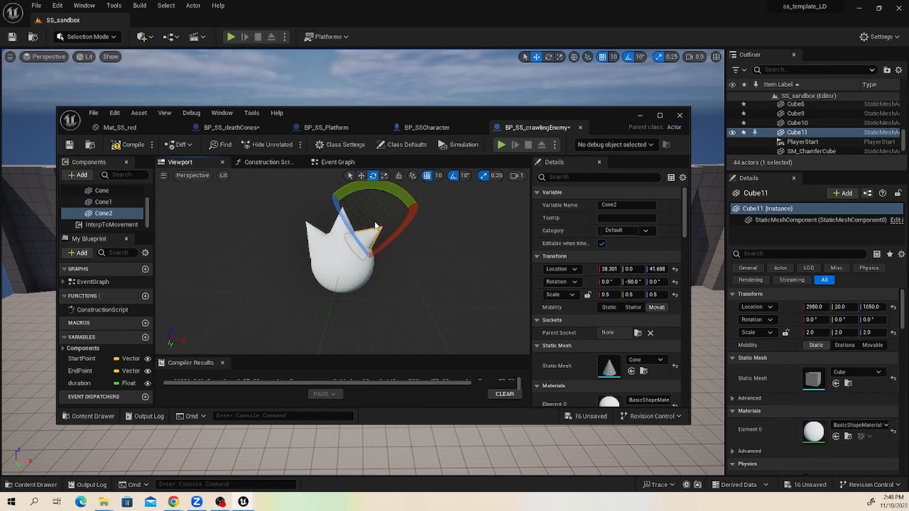
key("w")
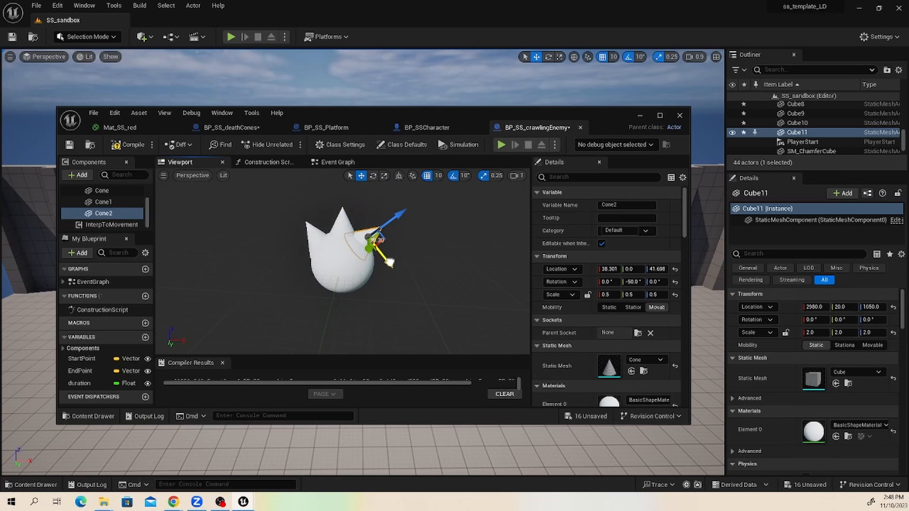
left_click_drag(390, 263, 396, 268)
mouse_move(327, 212)
left_mouse_down("alt")
mouse_move(350, 223)
mouse_move(327, 212)
left_mouse_up("alt")
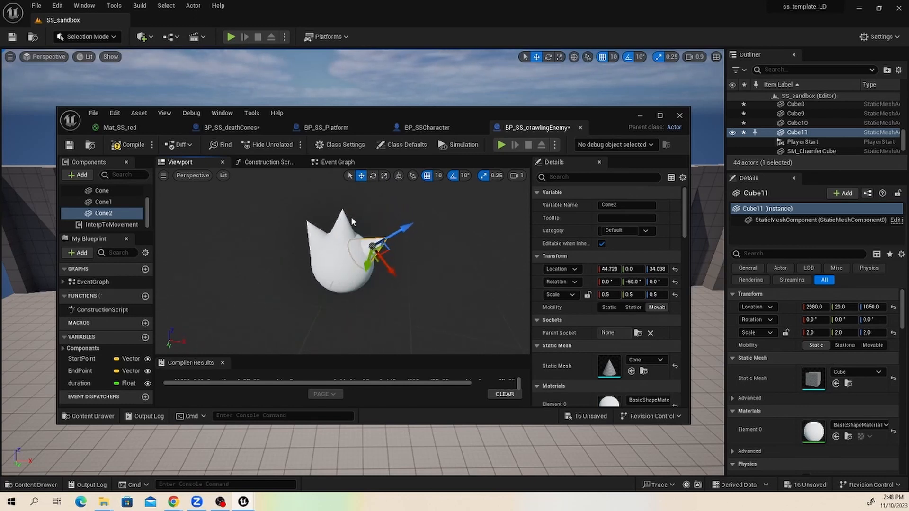
Apply the Mat_SS_red material to the sphere and all three cones together
left_click(349, 223)
left_click(314, 238)
left_click(345, 271)
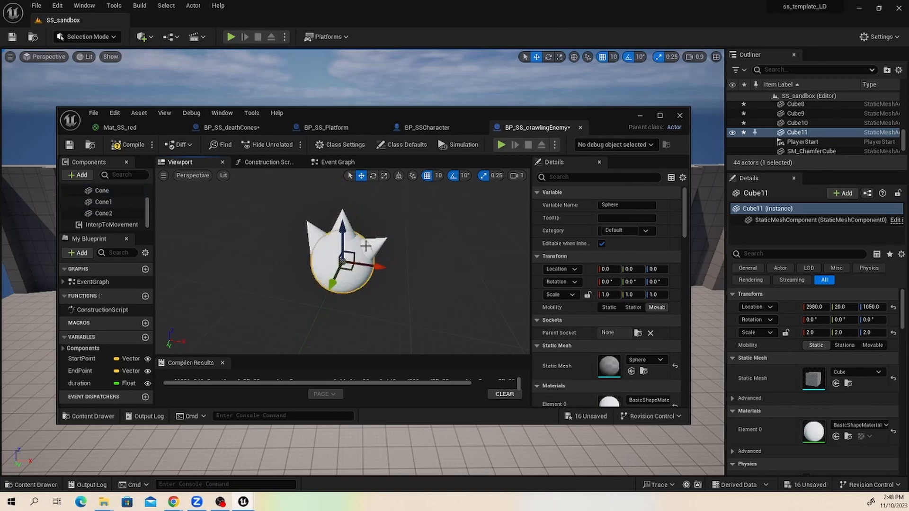
left_click(371, 246, "ctrl")
left_click(341, 218, "ctrl")
left_click(315, 234, "ctrl")
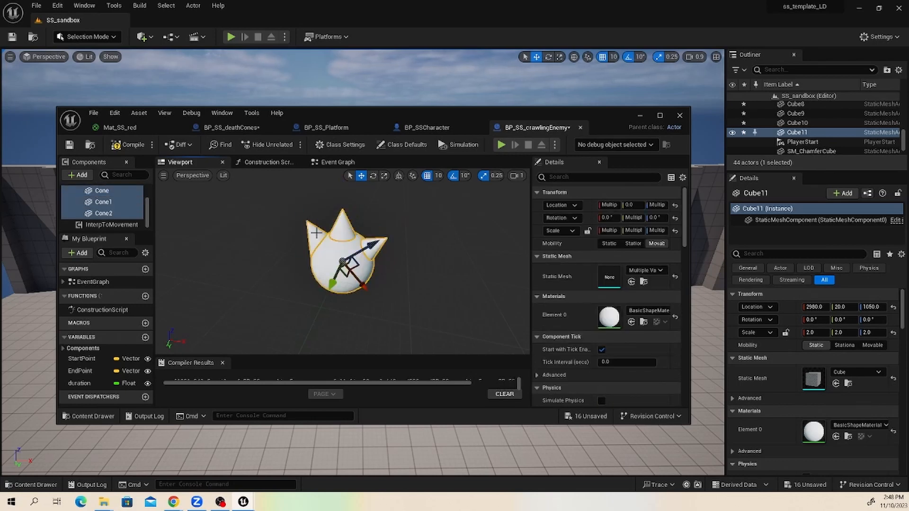
left_click(646, 310)
type("red")
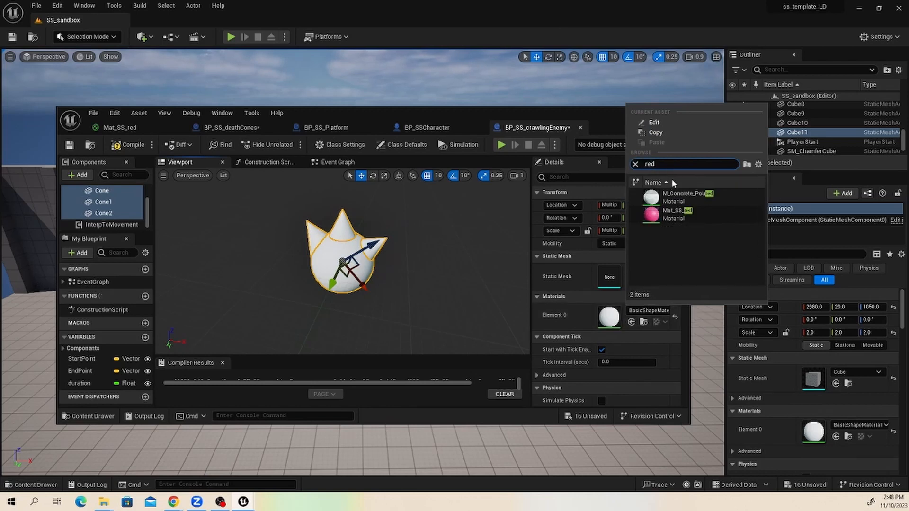
left_click(682, 214)
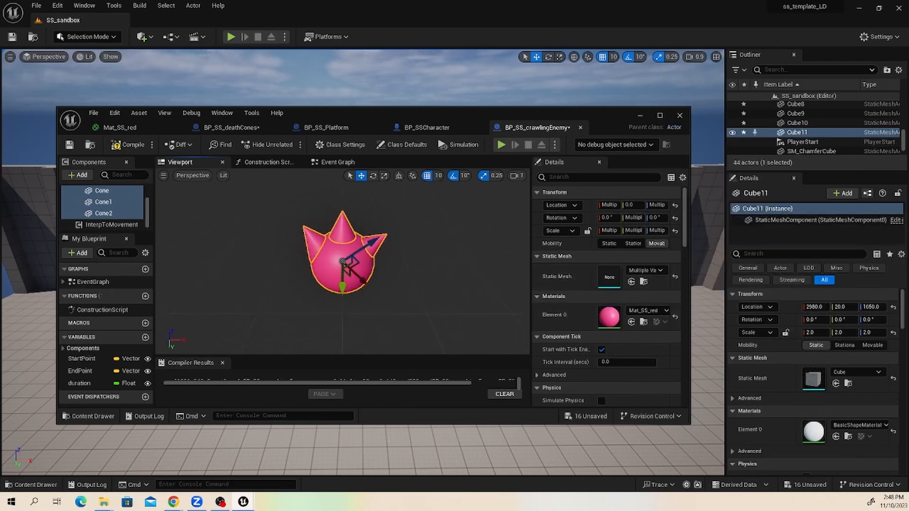
Set the collision preset of the sphere and its cones to NoCollision, compile and save the blueprint, and return to the level
scroll(629, 328, "down", 2)
scroll(629, 333, "down", 5)
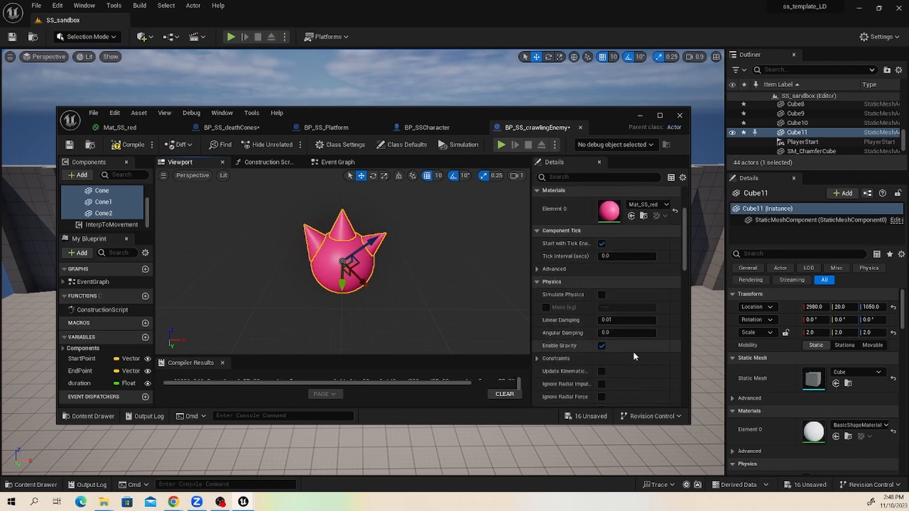
scroll(629, 326, "down", 3)
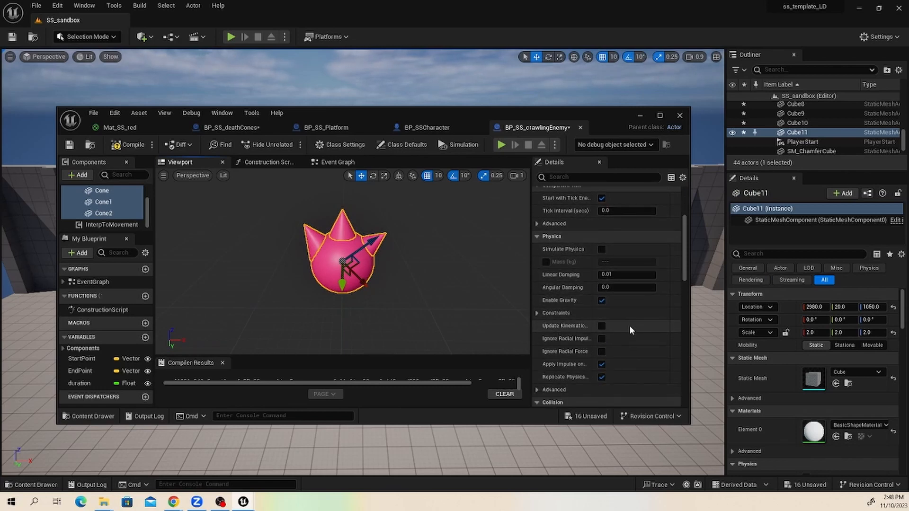
scroll(636, 341, "down", 2)
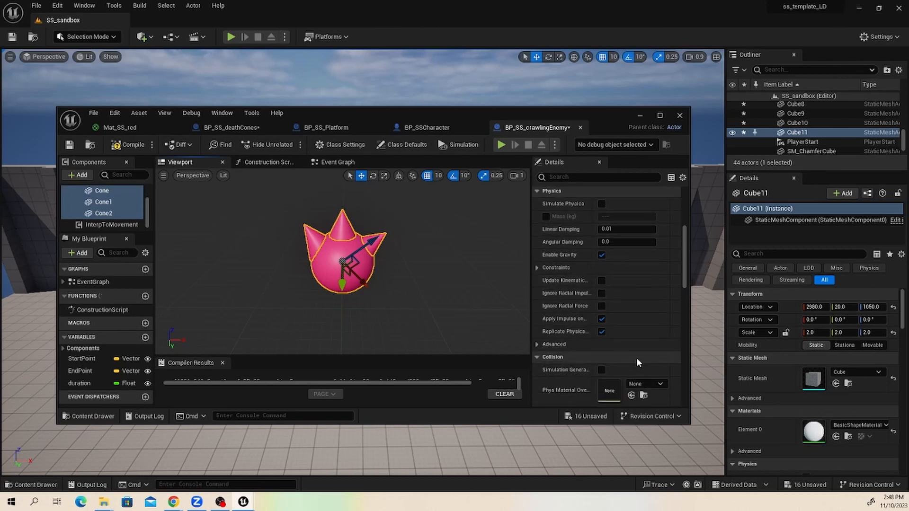
scroll(655, 364, "down", 3)
scroll(655, 347, "down", 3)
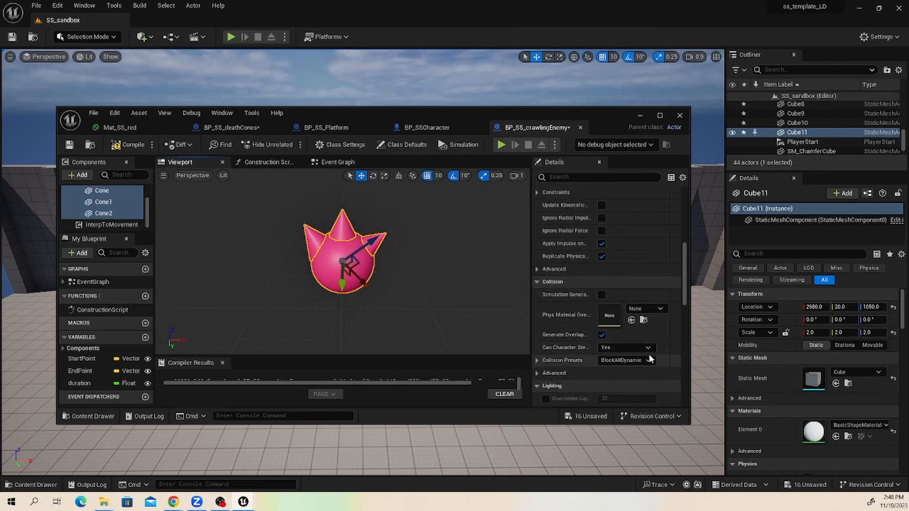
left_click(649, 360)
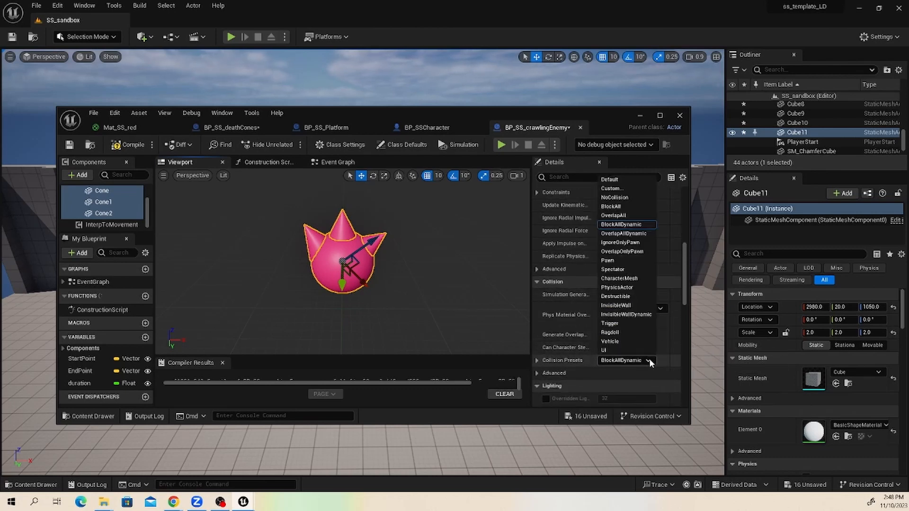
left_click(628, 198)
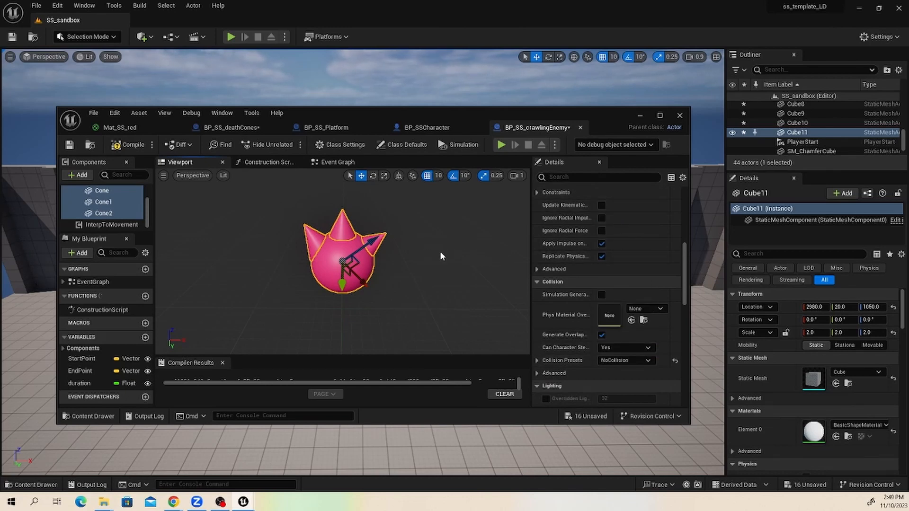
left_click(128, 144)
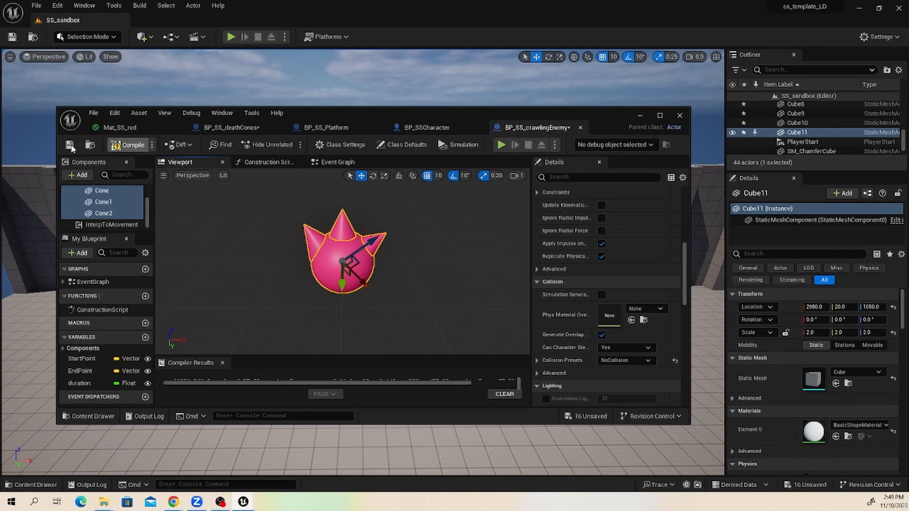
left_click(640, 116)
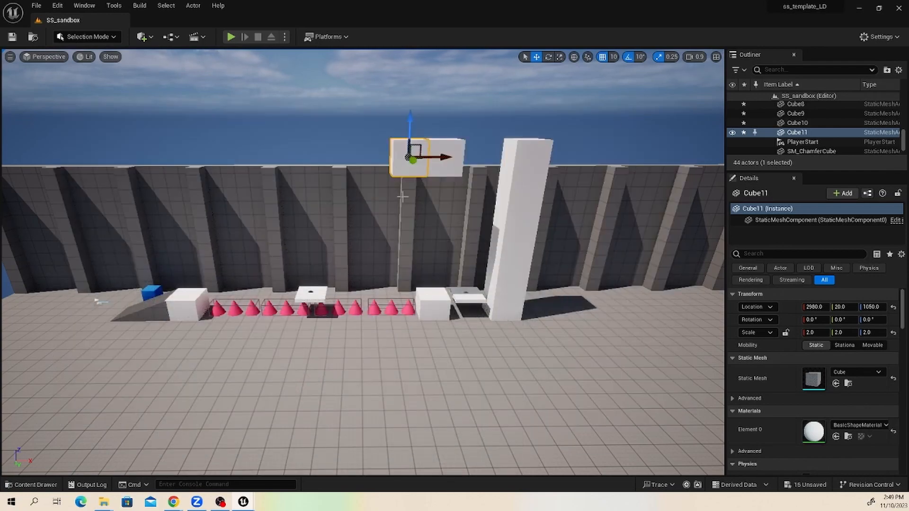
Run a brief play test of the level and stop it
left_click(231, 36)
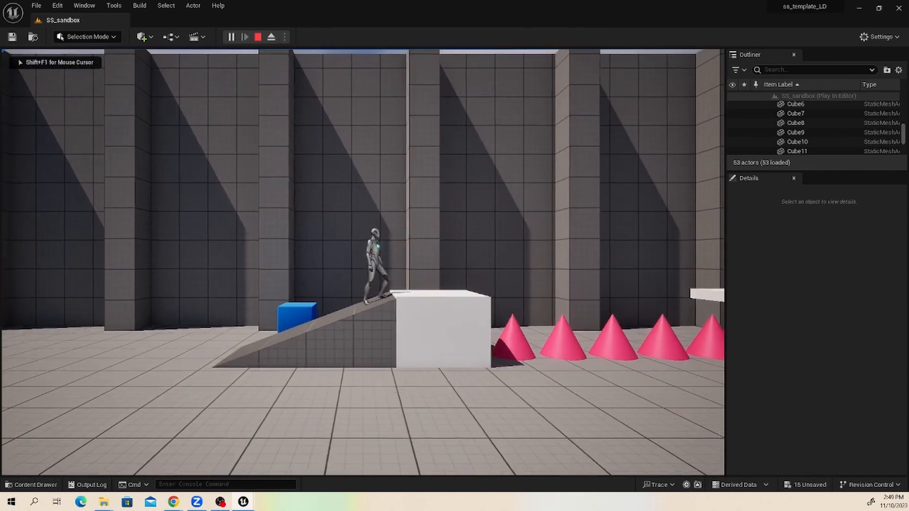
key("Escape")
right_click_drag(394, 271, 490, 148)
left_click_drag(415, 166, 423, 176, "alt")
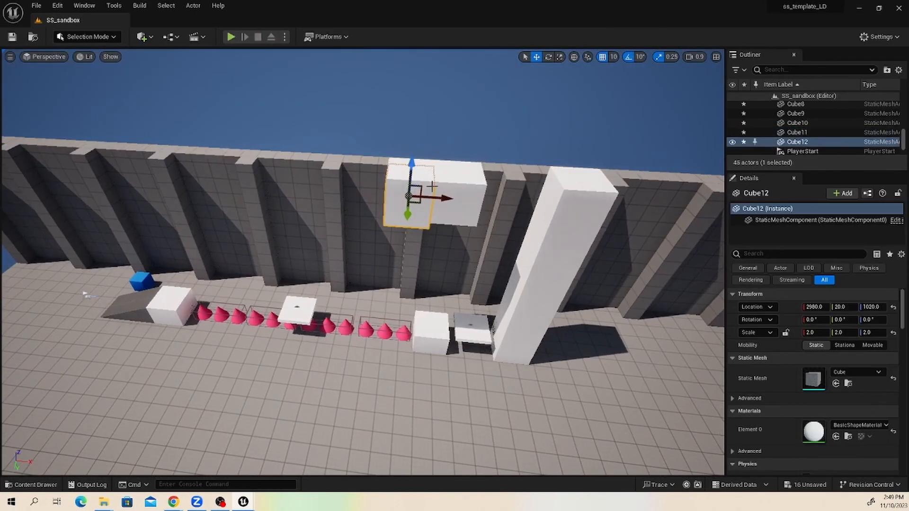
key("Delete")
Duplicate the two elevated cubes twice toward negative X, forming a four-cube-long upper platform beyond a gap
left_click(415, 169)
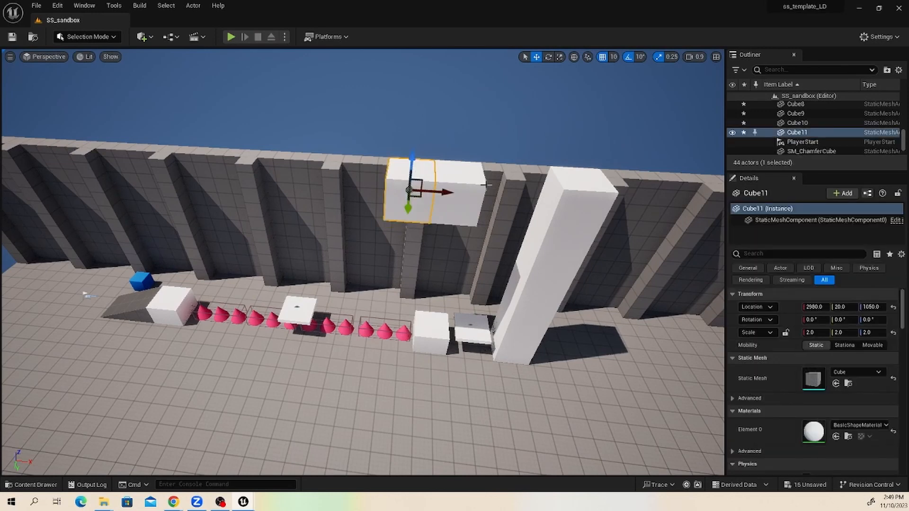
left_click(467, 174, "ctrl")
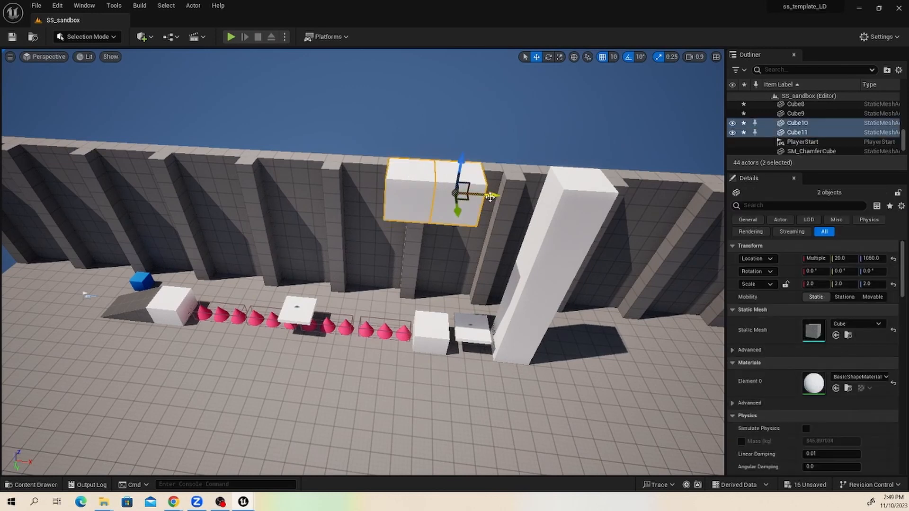
left_click_drag(490, 197, 189, 182, "alt")
scroll(290, 192, "down", 3)
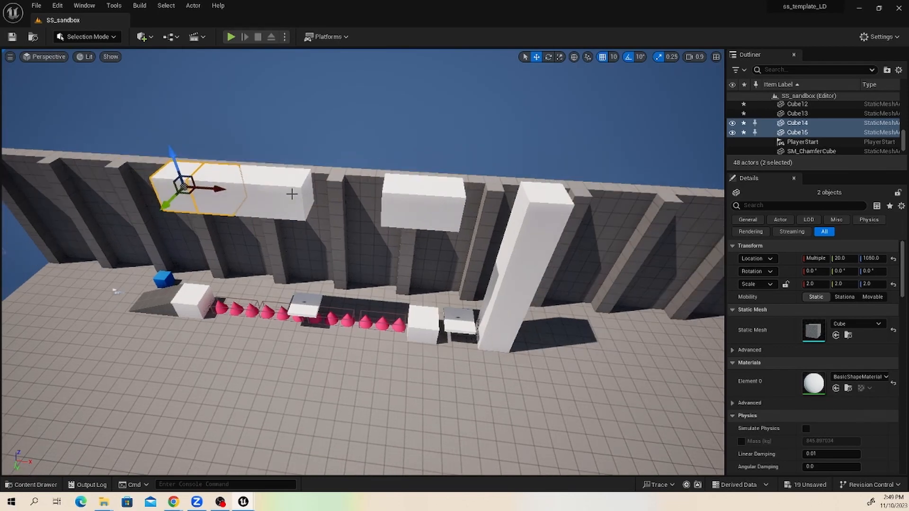
Place the crawling enemy blueprint on top of the long upper platform at X 2080, Y 20, Z 1150
left_click_drag(382, 295, 419, 295, "alt")
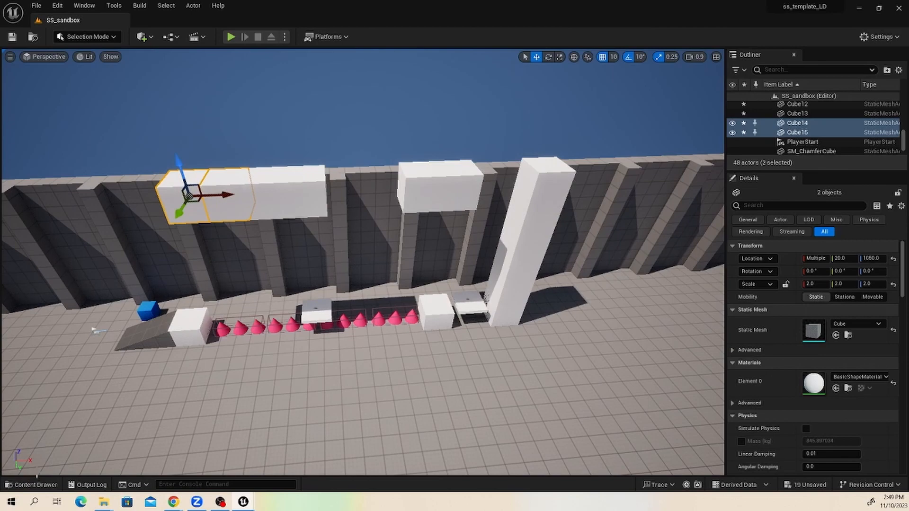
left_click(31, 485)
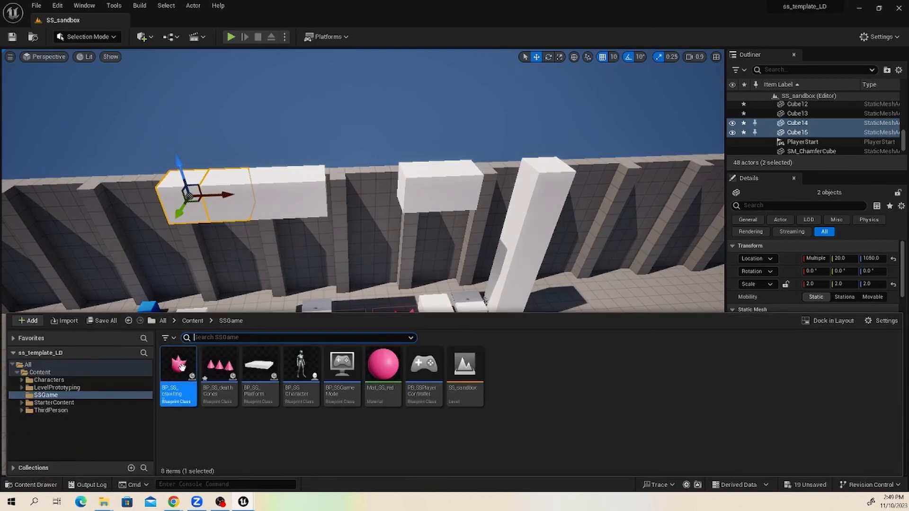
left_click_drag(181, 367, 243, 174)
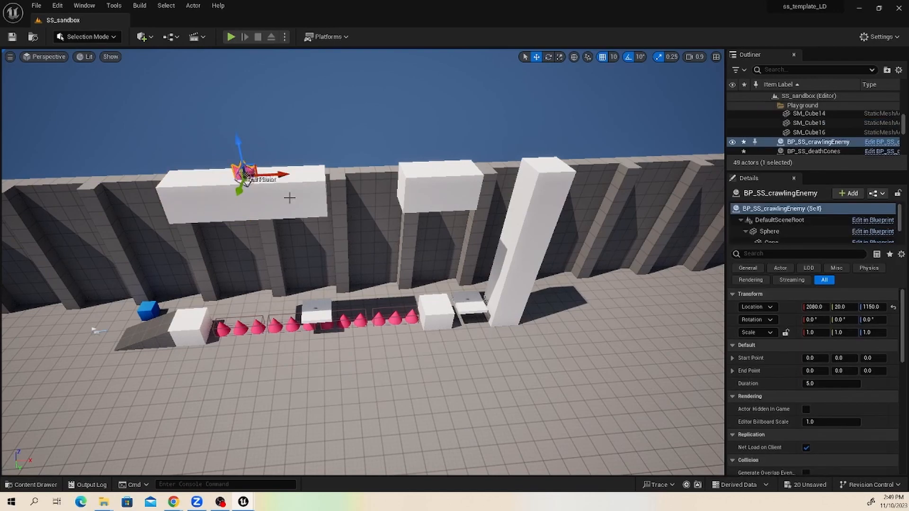
Position the crawling enemy's patrol points along the platform, with End Point at X 330 and Start Point at X -350
key("f")
scroll(314, 243, "down", 5)
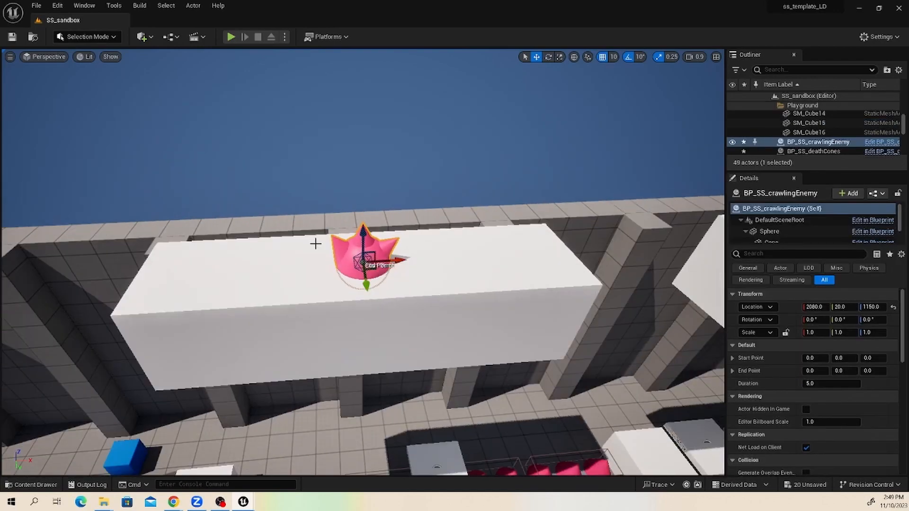
left_click_drag(419, 262, 576, 256, "alt")
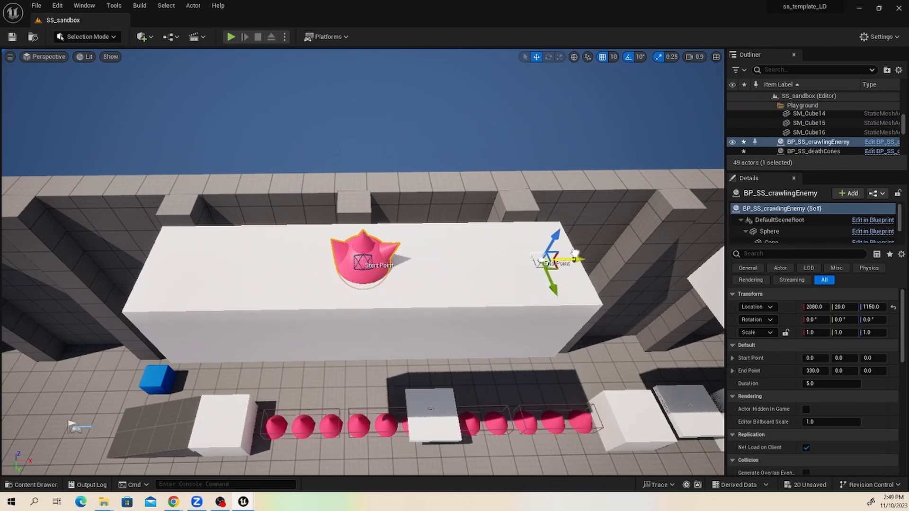
left_click(363, 261)
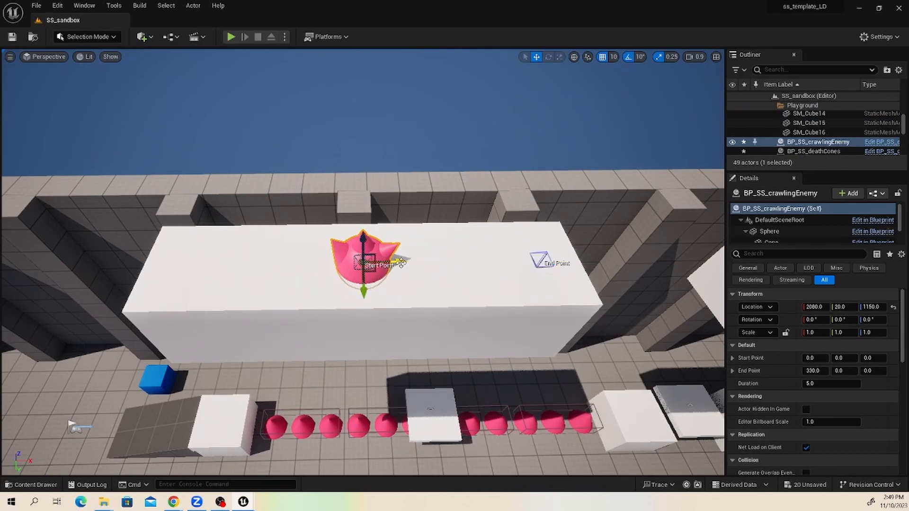
left_click_drag(400, 260, 212, 265)
scroll(271, 270, "down", 4)
left_click_drag(289, 276, 289, 241, "alt")
left_click_drag(261, 298, 262, 282, "alt")
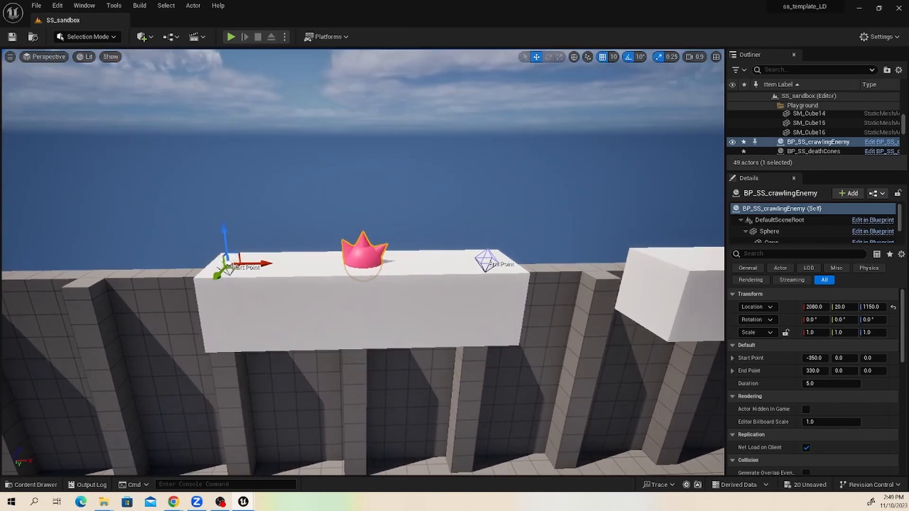
Play-test the level, crossing the spikes on the moving platform and riding the vertical platform up towards the elevated cubes
left_click(229, 36)
key("d")
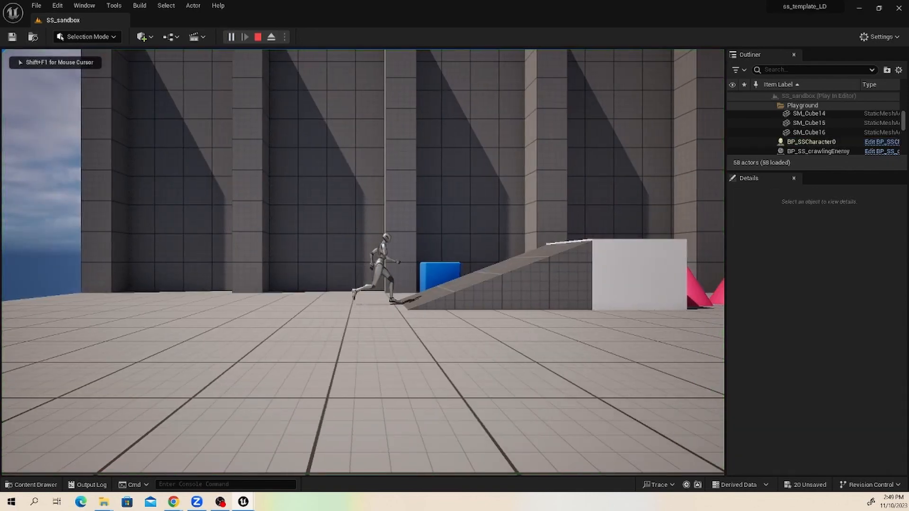
key("space")
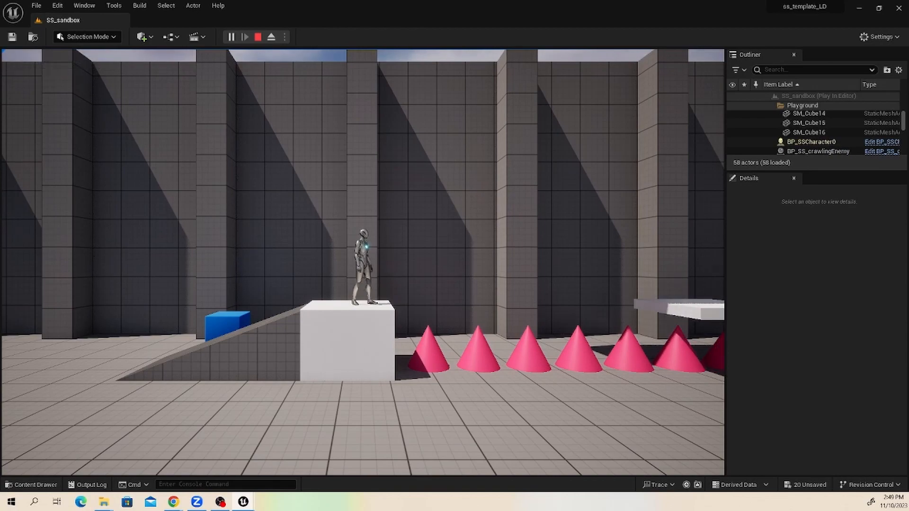
key("space")
key("d")
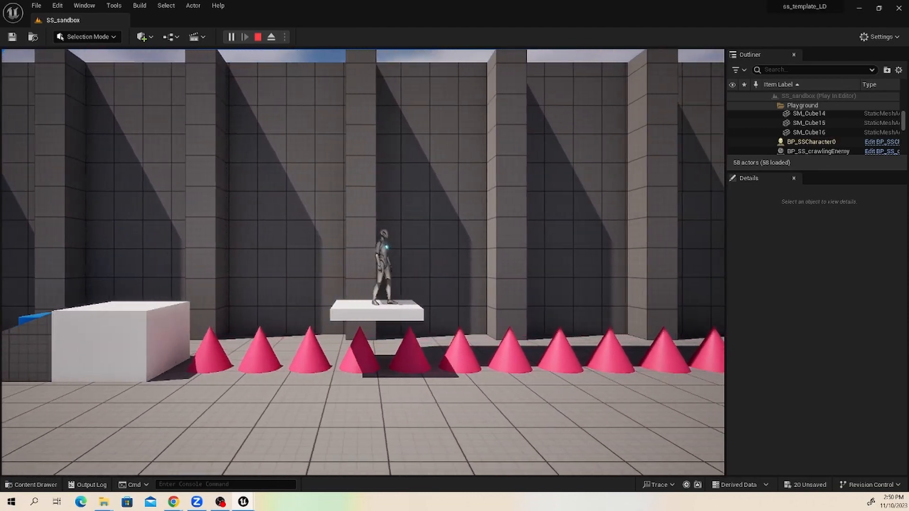
key("space")
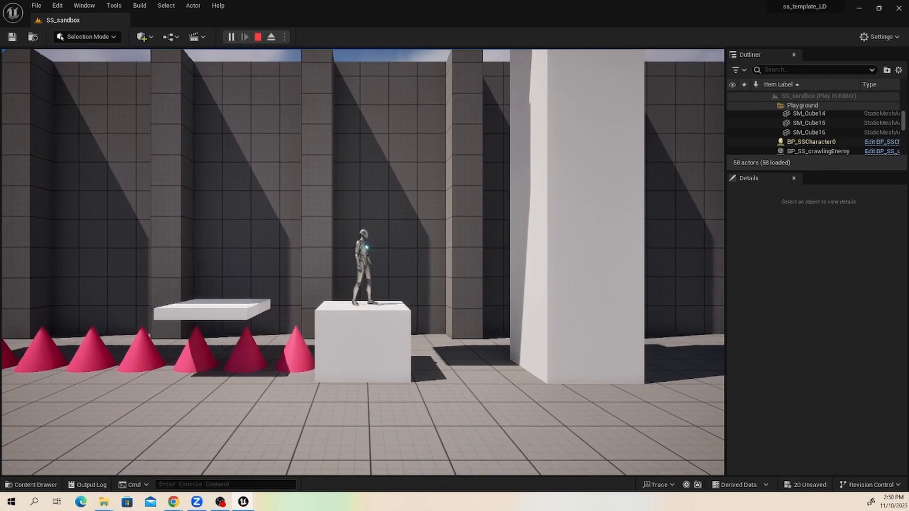
key("a")
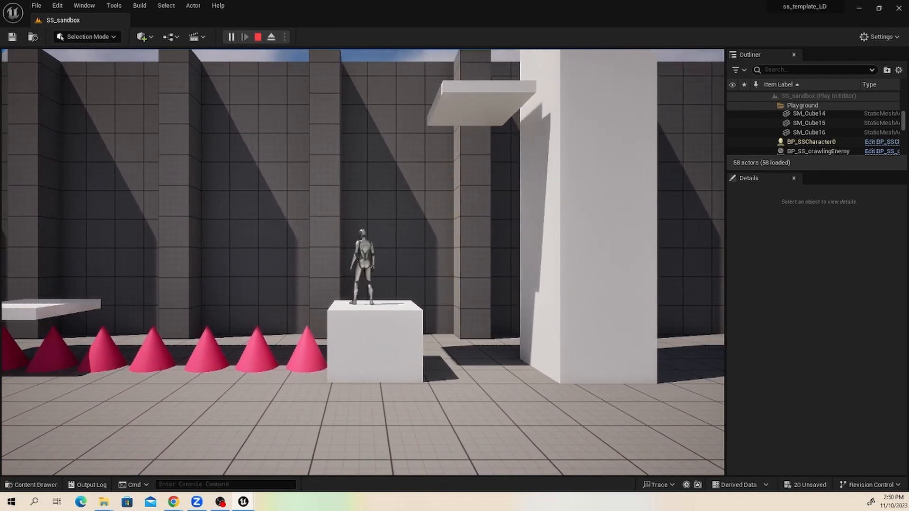
key("d")
key("space")
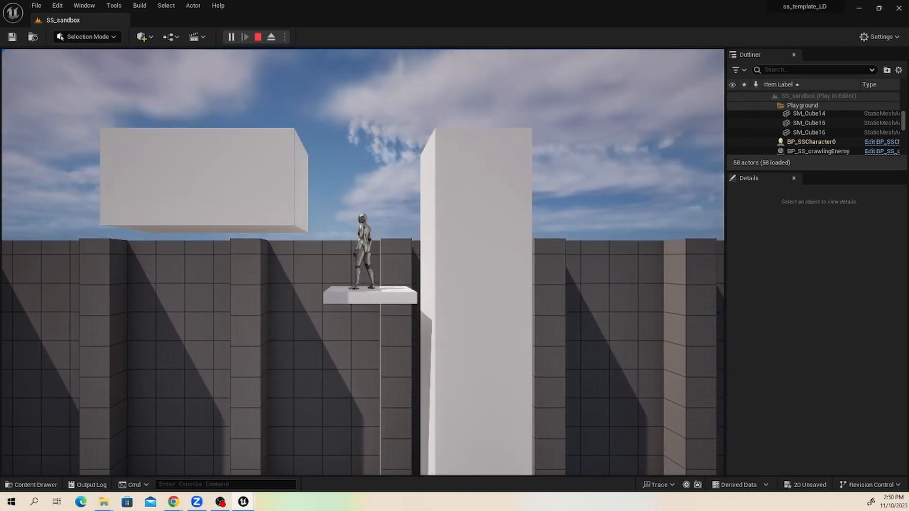
key("space")
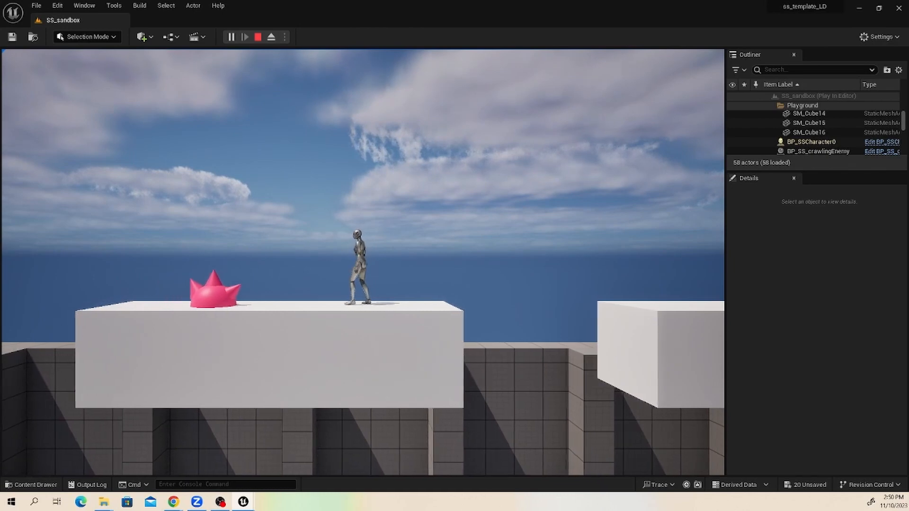
Test the character's contact with the crawling enemy on the long upper platform, and end the play session
key("space")
key("d")
key("a")
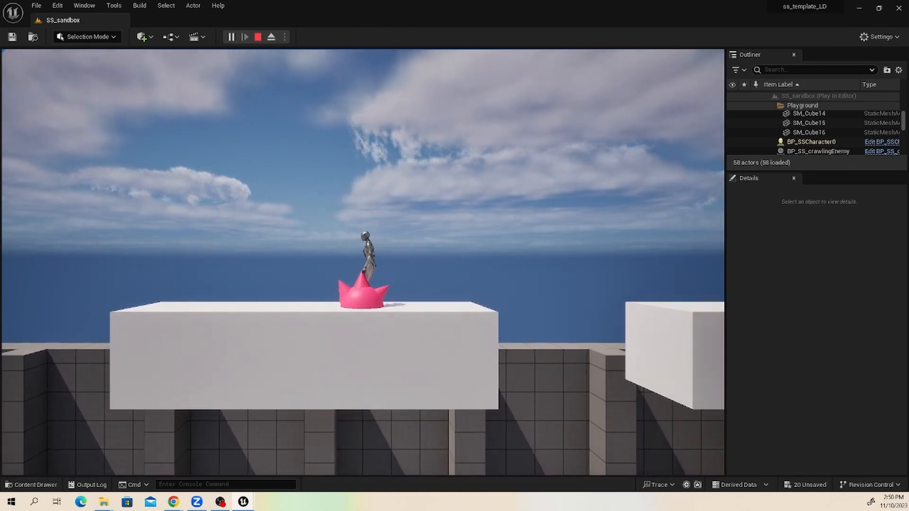
key("a")
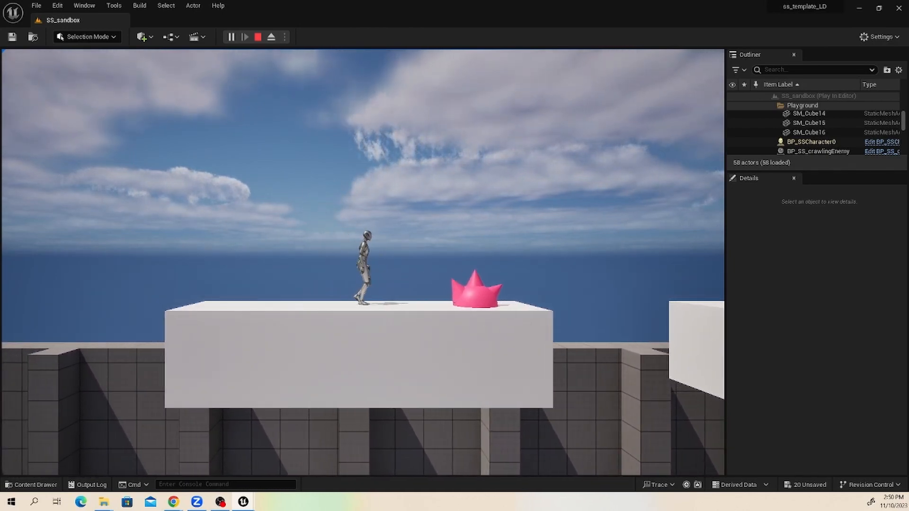
key("d")
key("a")
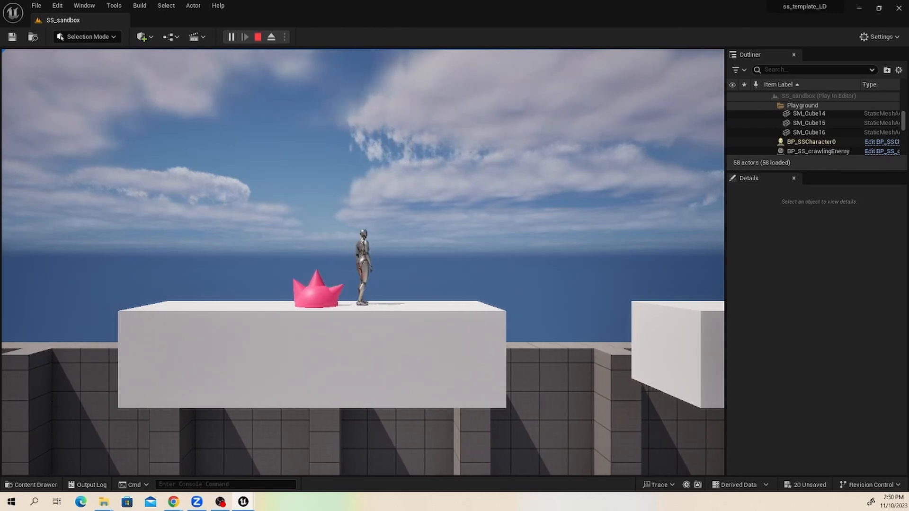
key("d")
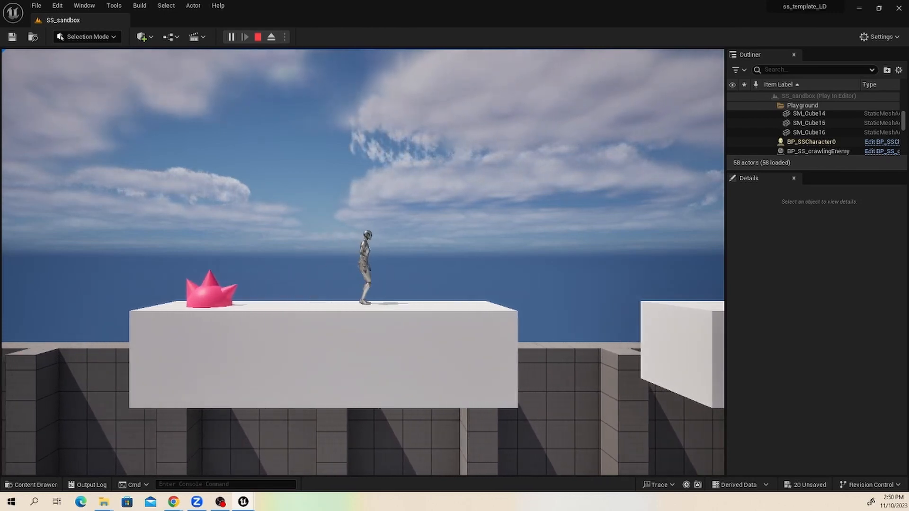
key("Escape")
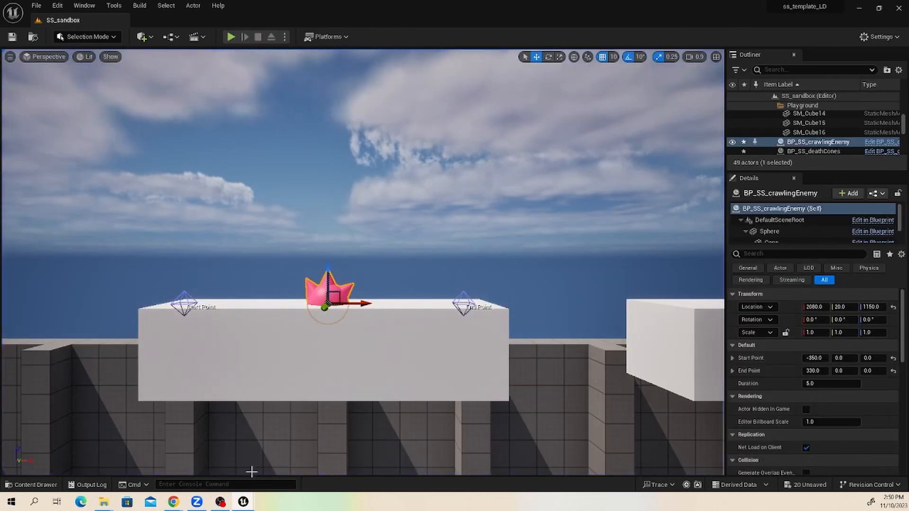
Open the BP_SS_deathCones blueprint and copy its entire overlap-death node chain from the Event Graph
left_click(31, 485)
left_click(218, 375)
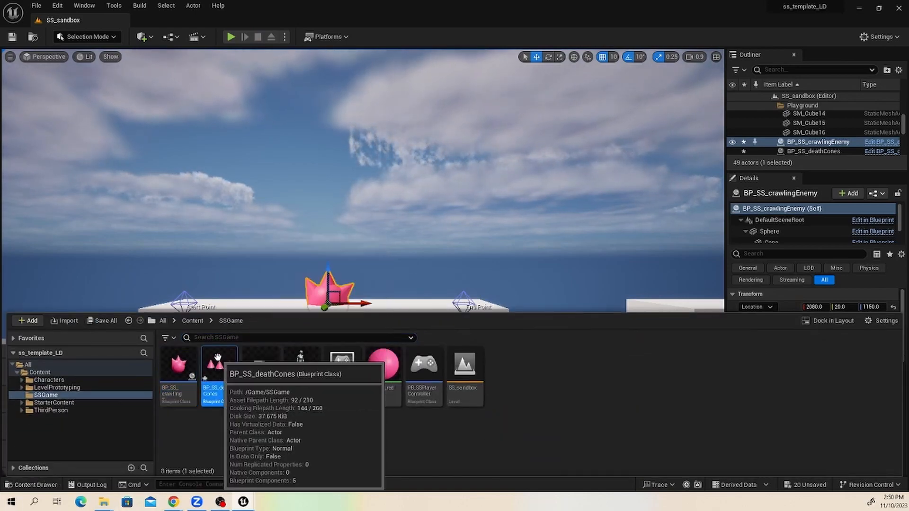
double_click(219, 375)
scroll(298, 284, "down", 8)
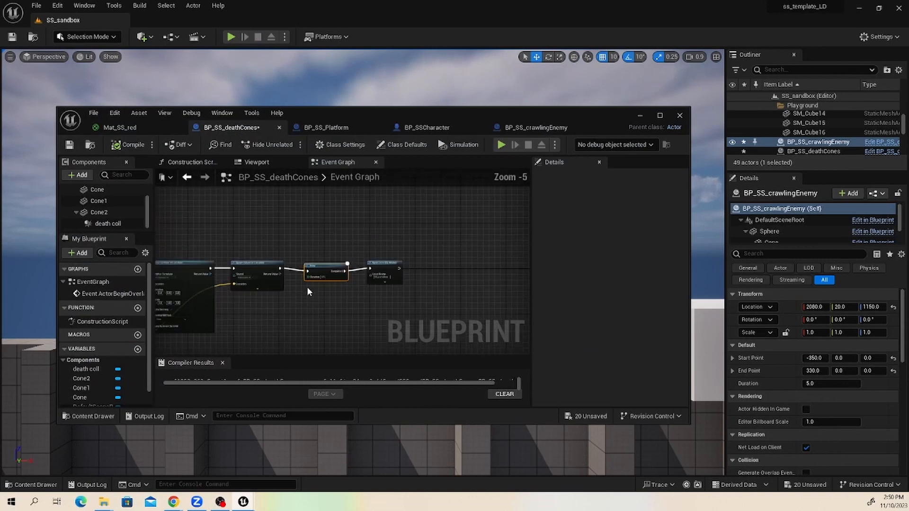
left_click_drag(195, 211, 423, 305)
scroll(305, 271, "up", 3)
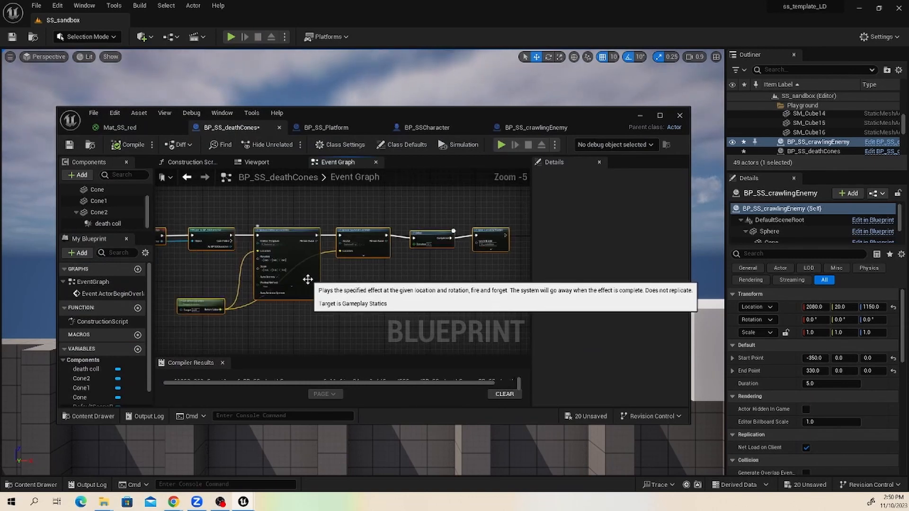
right_click_drag(340, 298, 358, 293)
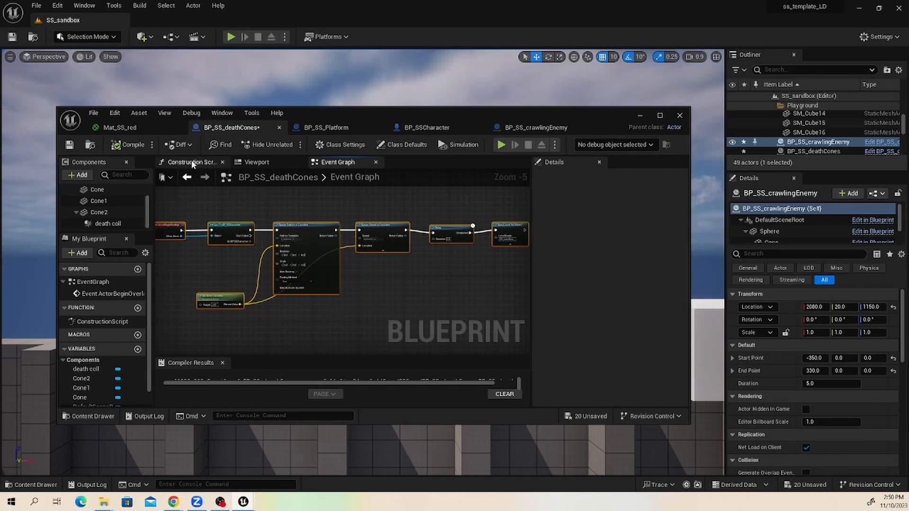
Replace the disabled default nodes in the BP_SS_crawlingEnemy Event Graph with the node chain copied from BP_SS_deathCones
left_click(511, 127)
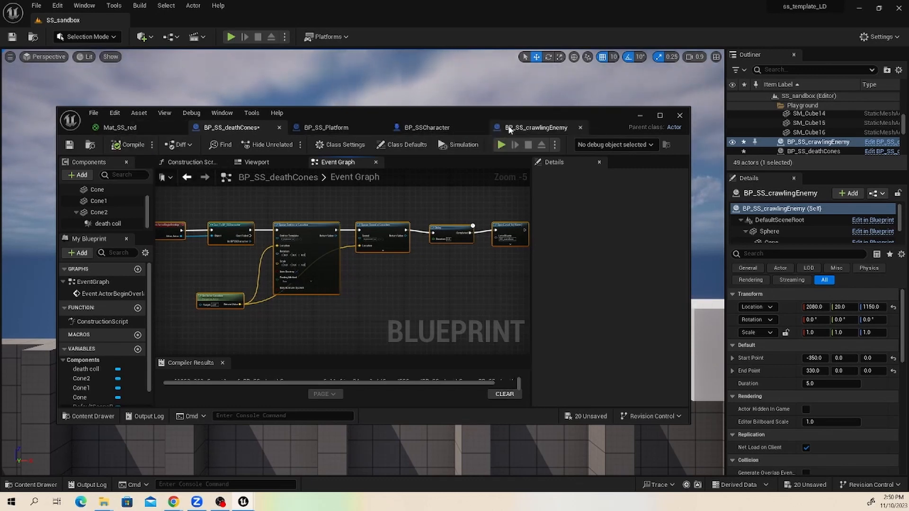
left_click(338, 162)
left_click_drag(404, 292, 305, 199)
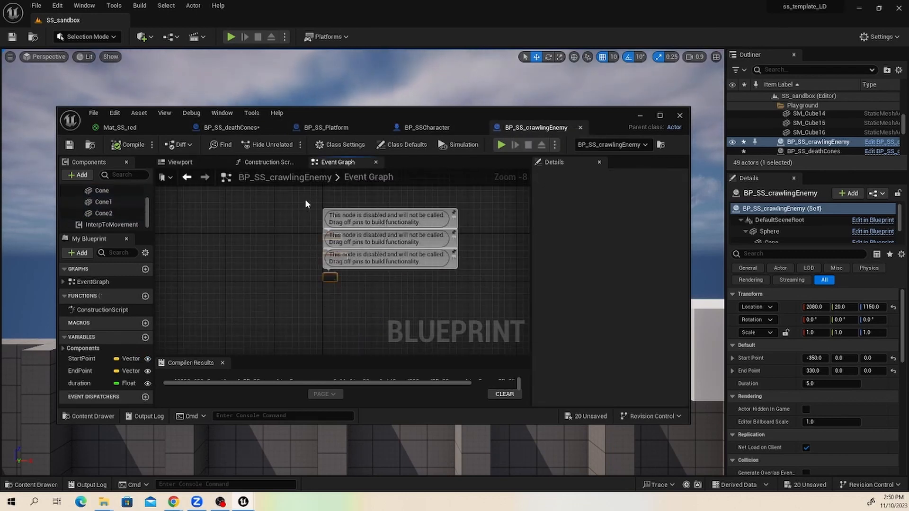
key("Delete")
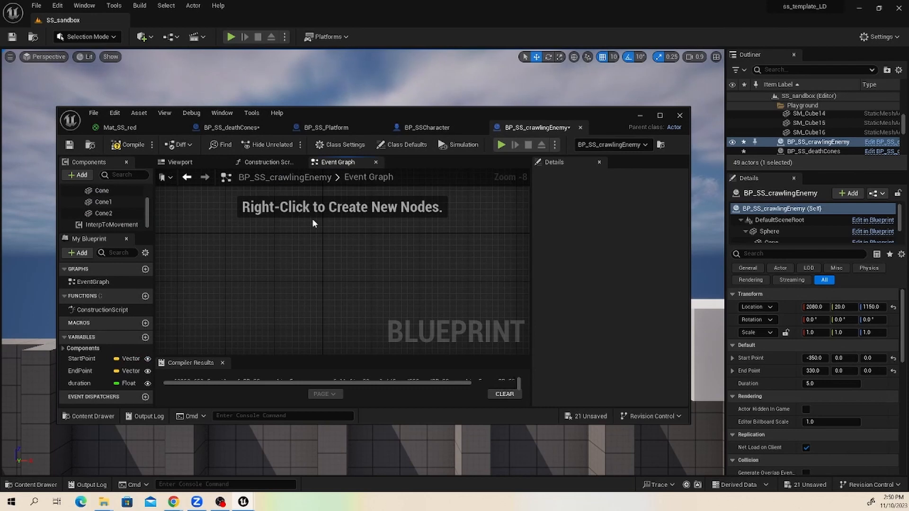
right_click_drag(312, 219, 295, 244)
key("ctrl+v")
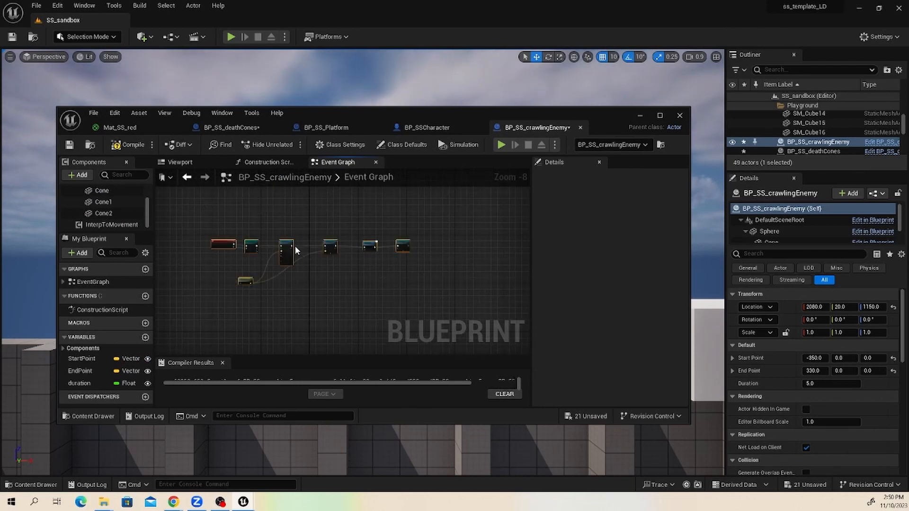
Review the pasted chain from the ActorBeginOverlap event and character cast through the emitter, sound, delay and open-level nodes
scroll(227, 229, "up", 5)
right_click_drag(223, 240, 242, 207)
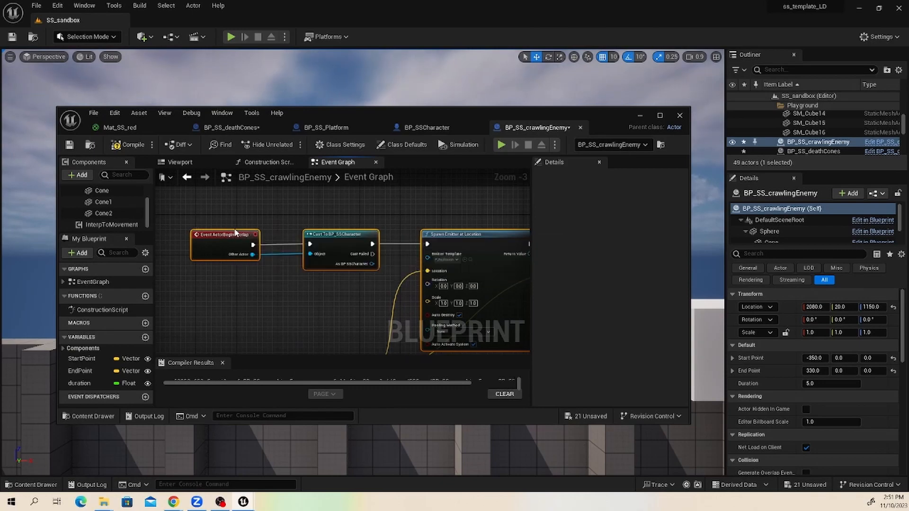
right_click_drag(294, 211, 196, 209)
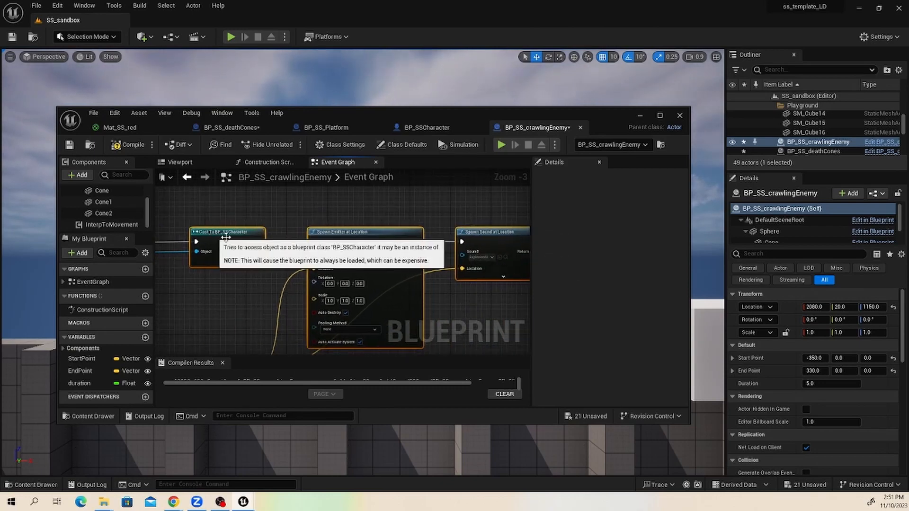
scroll(215, 237, "down", 3)
scroll(288, 252, "up", 3)
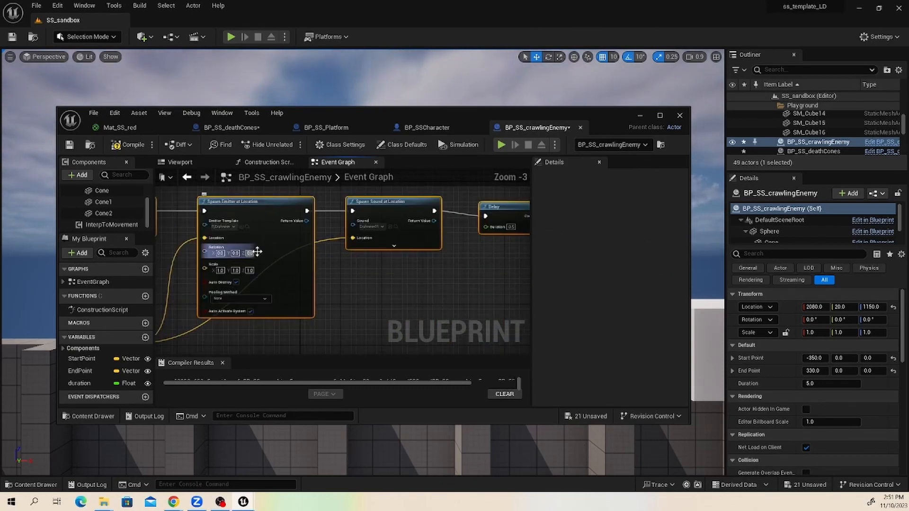
scroll(375, 226, "down", 2)
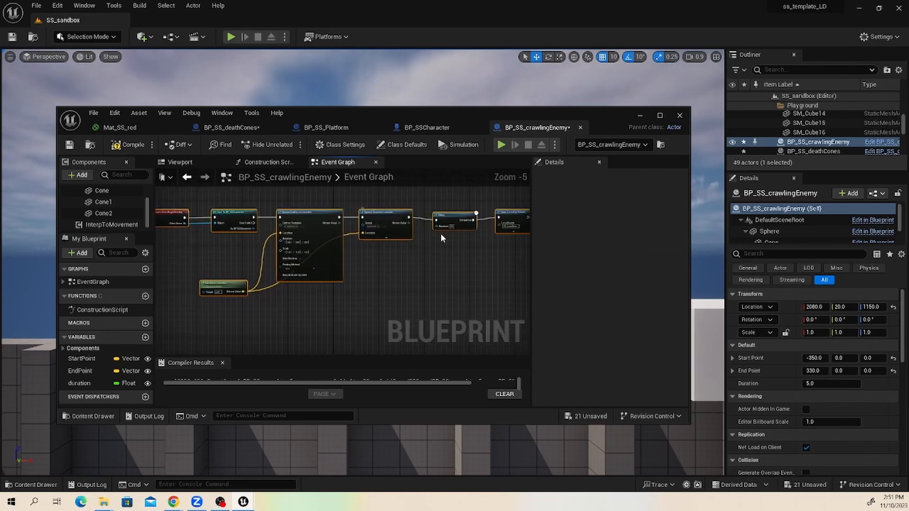
right_click_drag(440, 233, 378, 241)
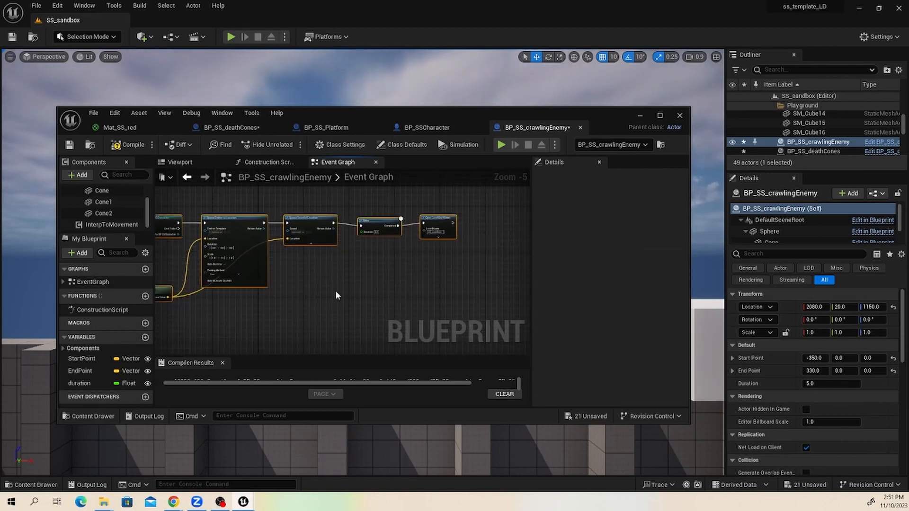
right_click_drag(291, 308, 331, 314)
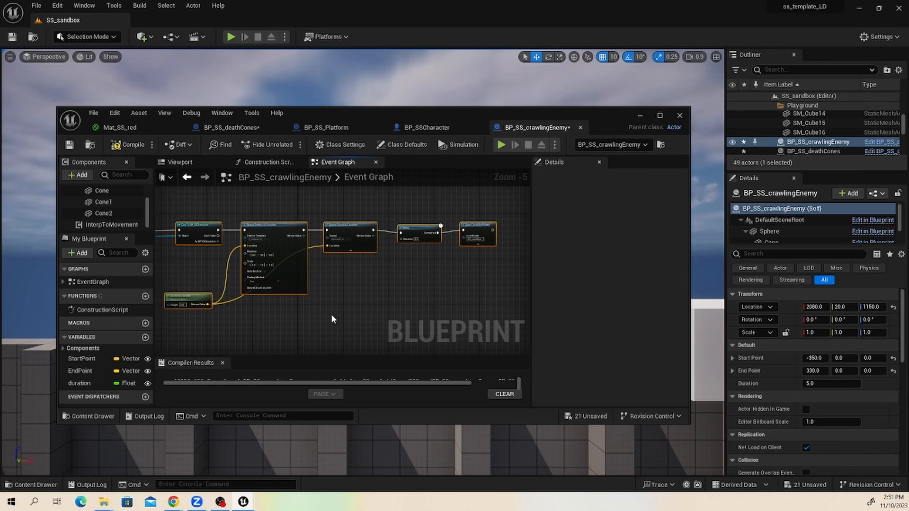
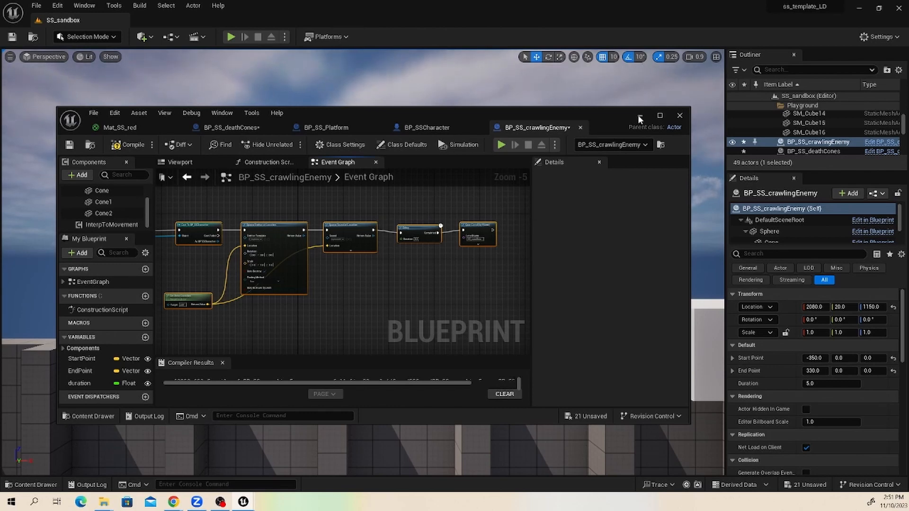
Compile and save the BP_SS_crawlingEnemy blueprint, and minimize its editor window
left_click(126, 144)
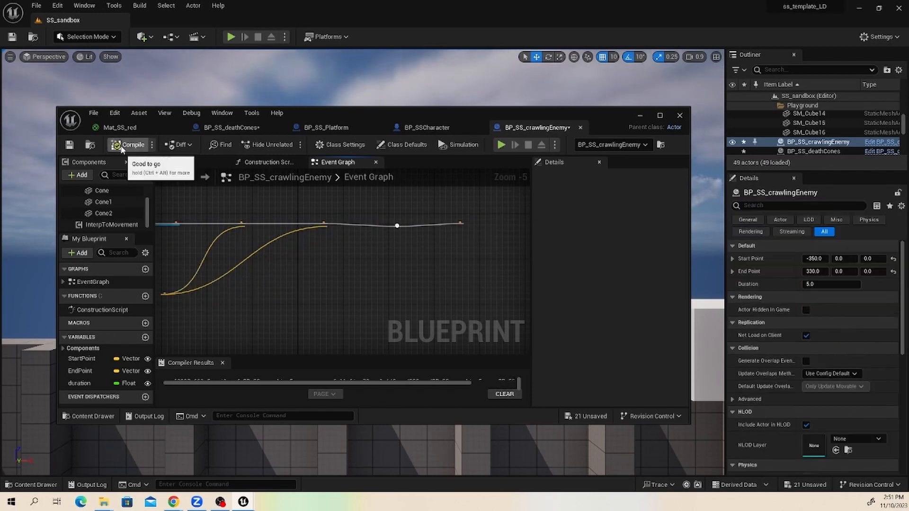
left_click(69, 145)
left_click(639, 115)
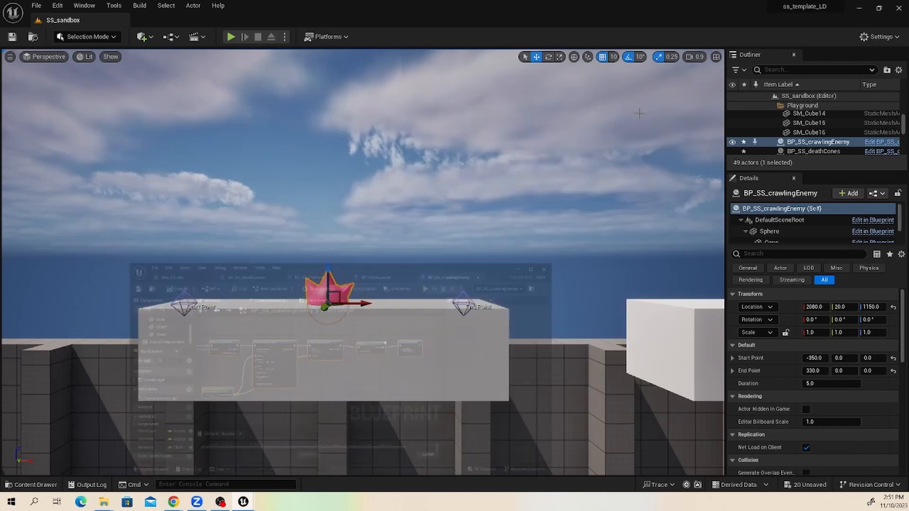
Play-test the level, taking the character up the ramp and across the cones on the moving platform to the far block
scroll(288, 280, "down", 5)
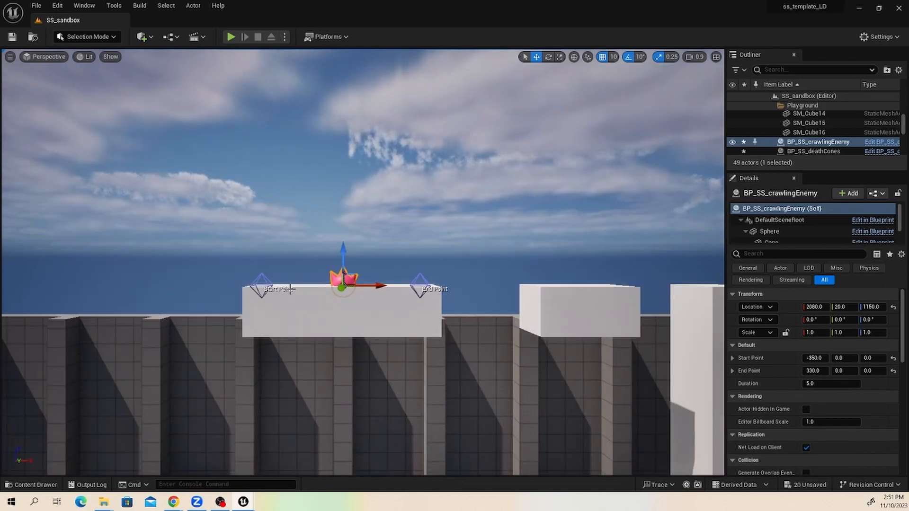
left_click(231, 37)
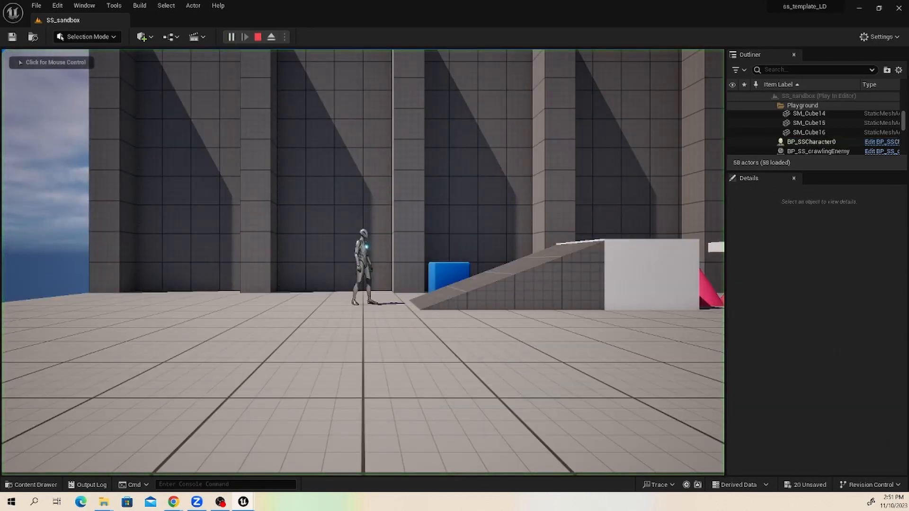
key("d")
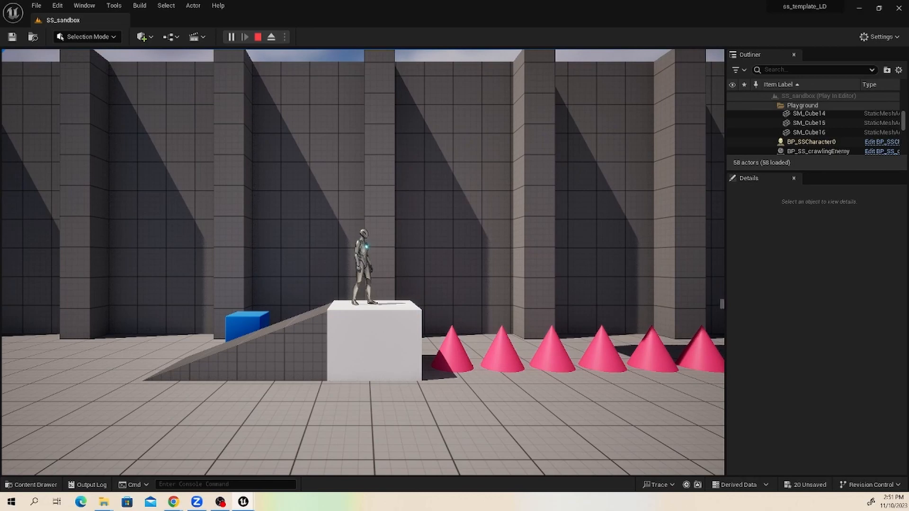
key("d")
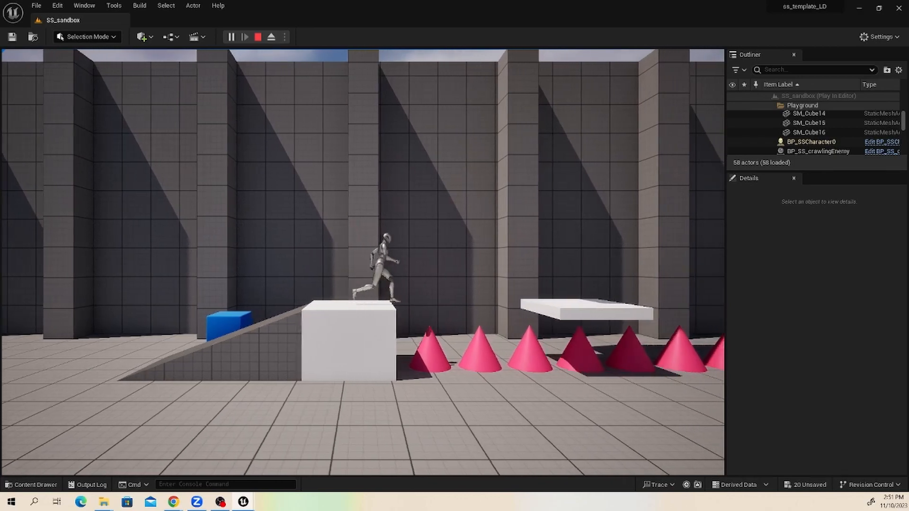
key("d")
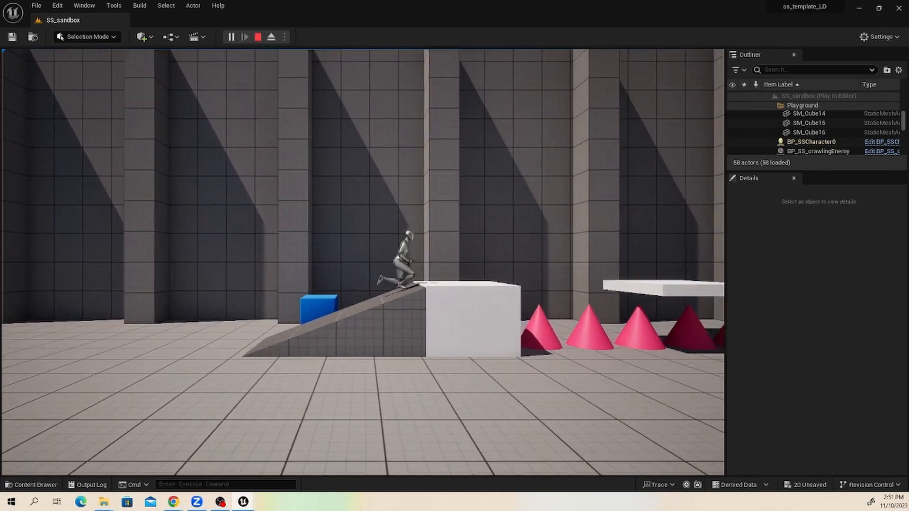
key("space")
key("space")
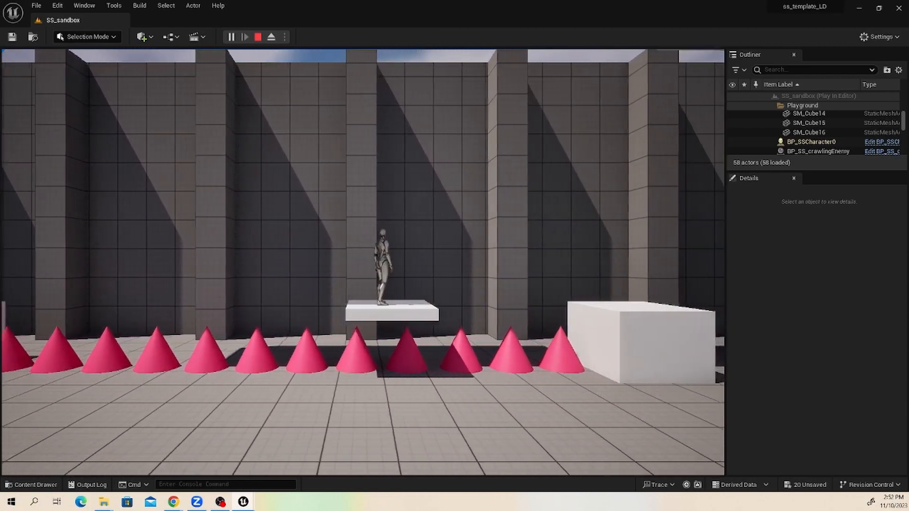
key("d")
key("space")
key("a")
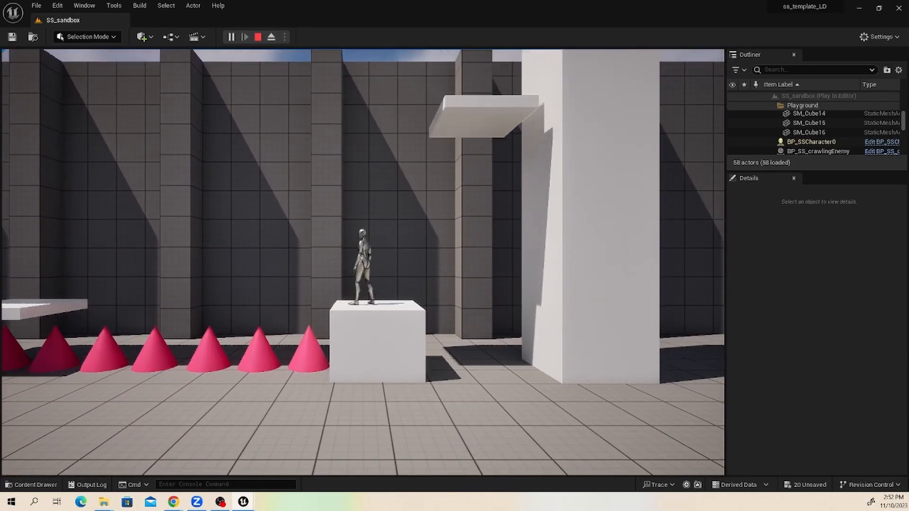
Ride the vertical moving platform up and jump across the raised blocks to reach the crawling enemy
key("d")
key("space")
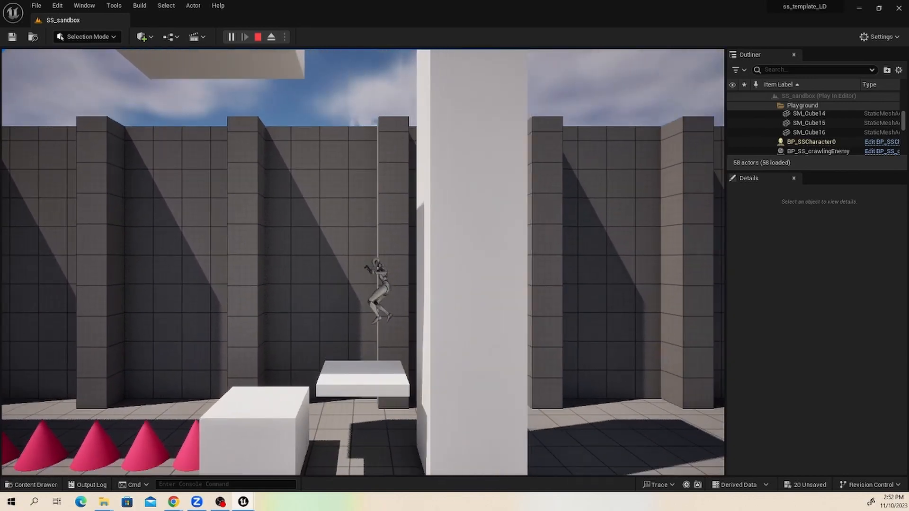
key("a")
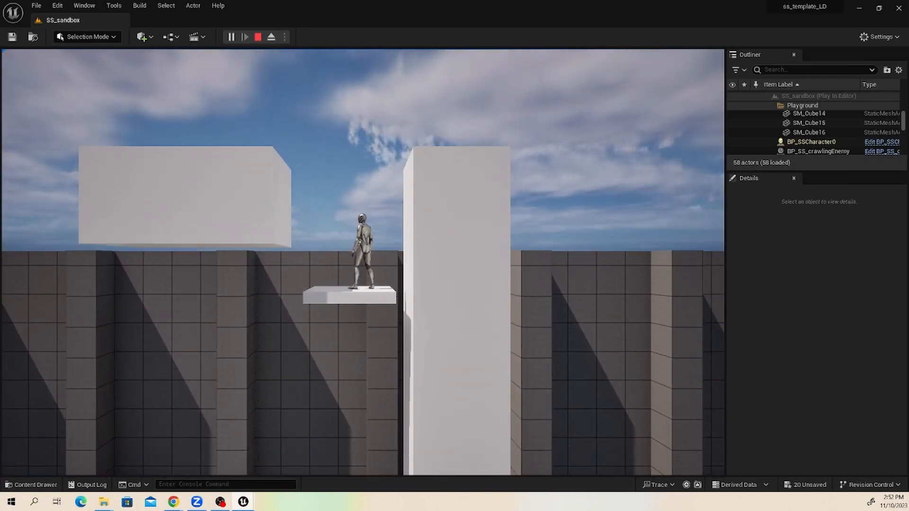
key("space")
key("a")
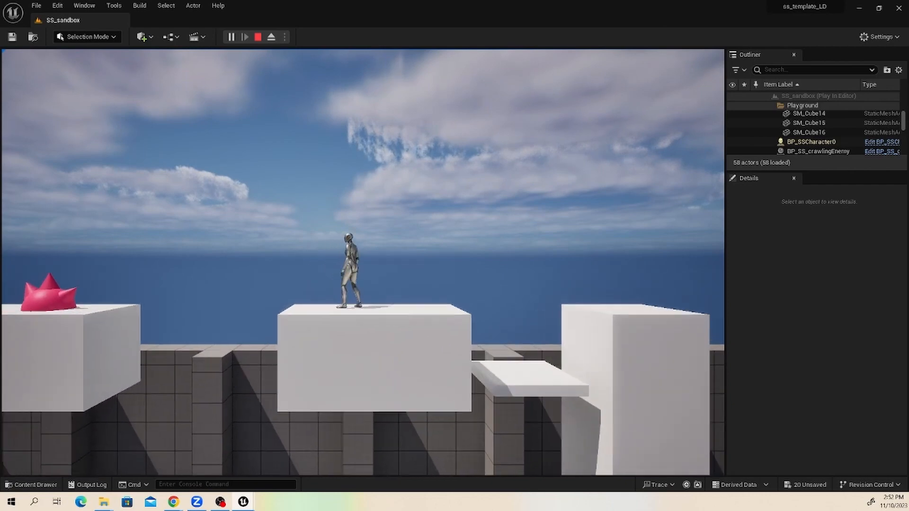
key("space")
key("a")
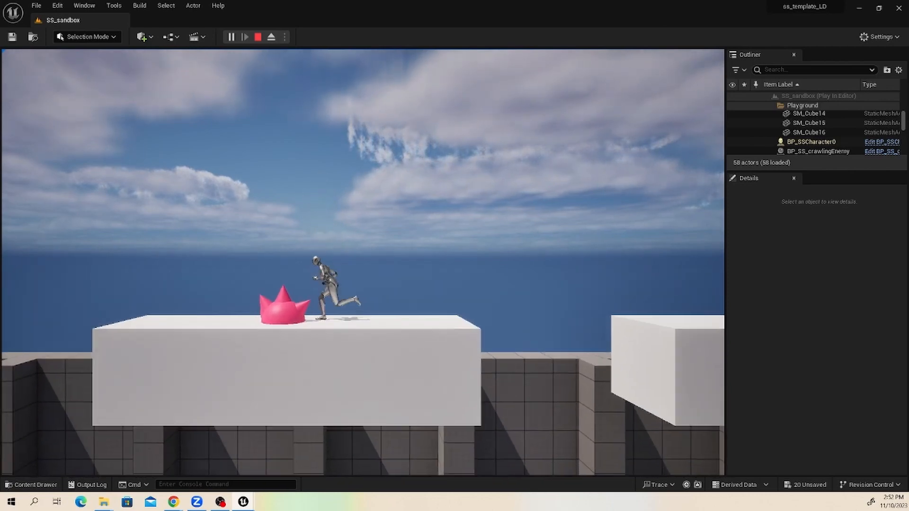
Walk the character into the crawling enemy to test death on contact, and end the play session
key("a")
key("d")
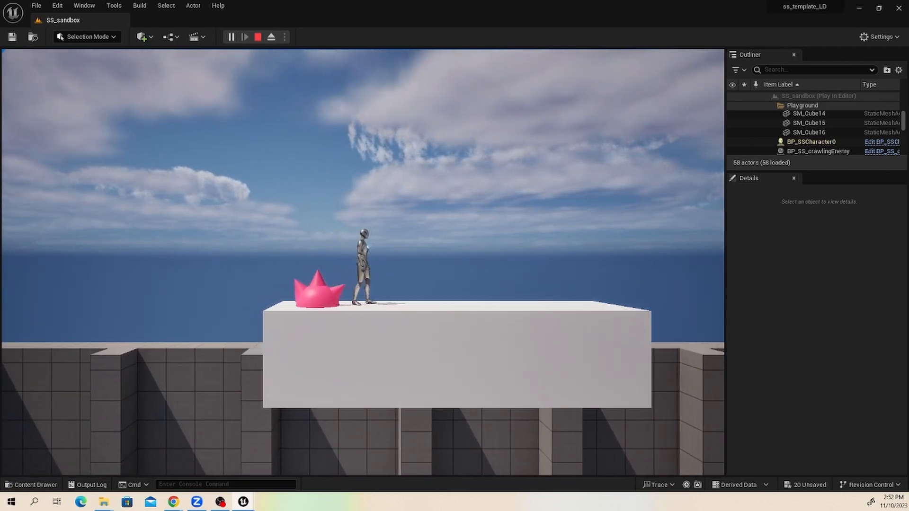
key("d")
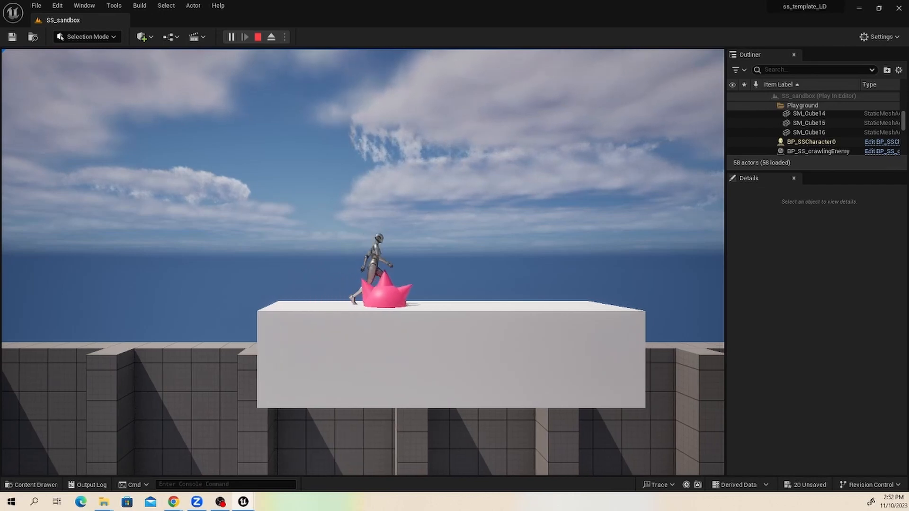
key("d")
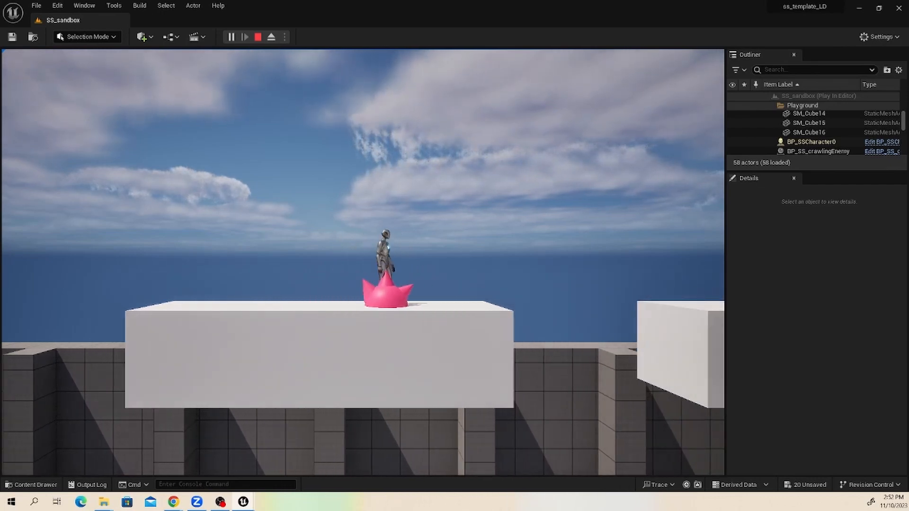
key("Escape")
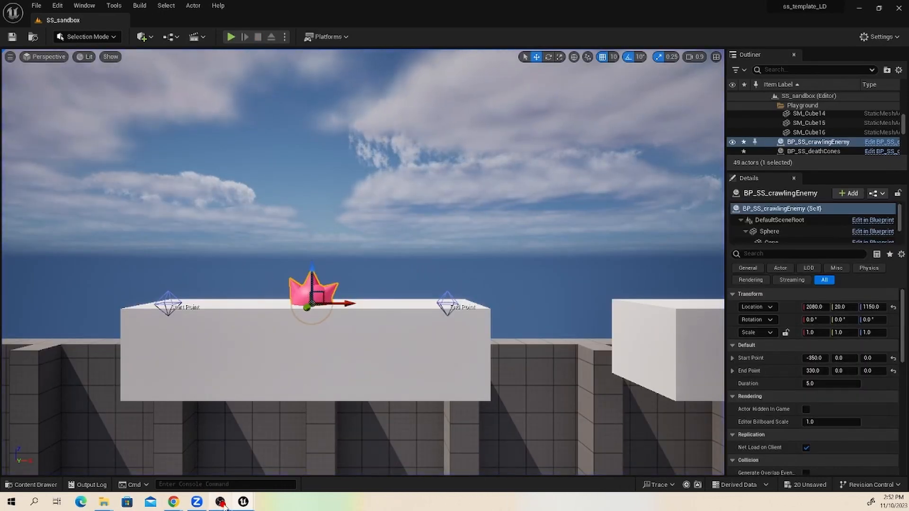
Reopen the BP_SS_crawlingEnemy blueprint from the SSGame folder and check the node chain in its Event Graph
left_click(36, 485)
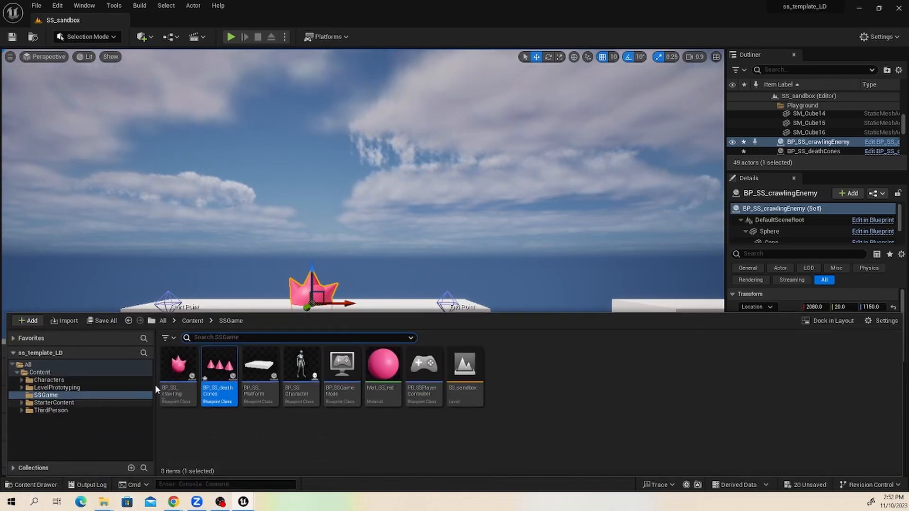
double_click(180, 365)
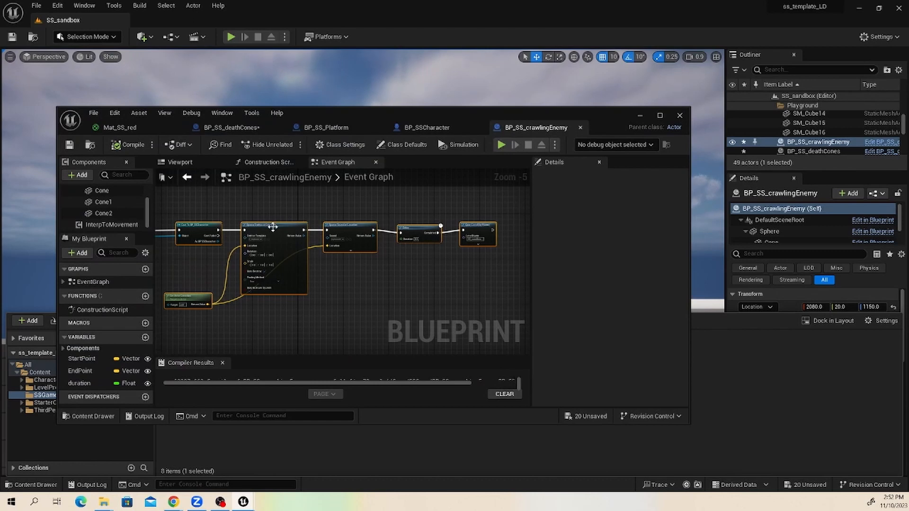
scroll(274, 240, "down", 3)
scroll(273, 243, "up", 1)
right_click_drag(269, 266, 355, 290)
scroll(253, 236, "up", 1)
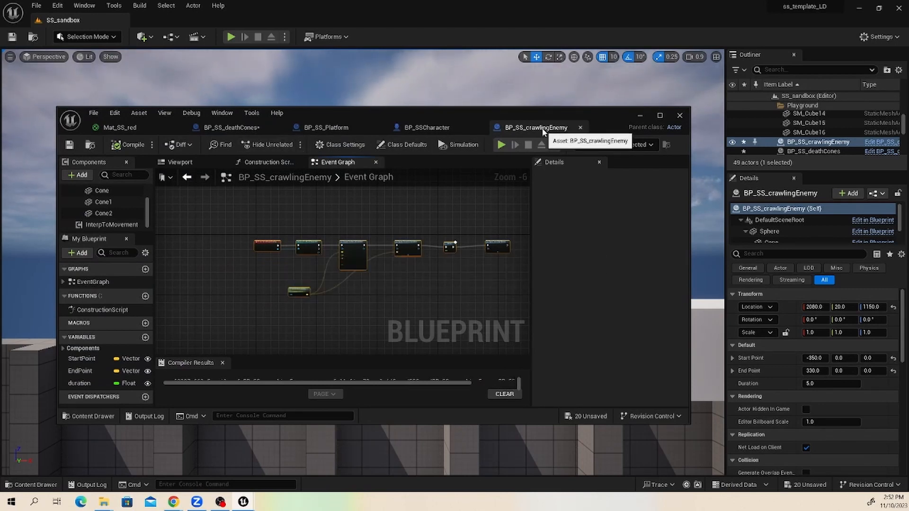
Add a Sphere Collision component to the BP_SS_crawlingEnemy blueprint and name it deathcol
left_click(180, 161)
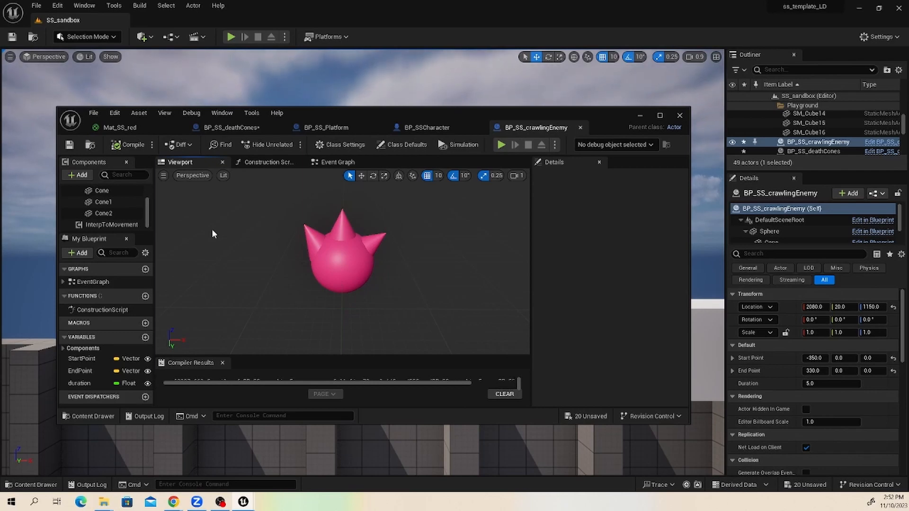
left_click(79, 174)
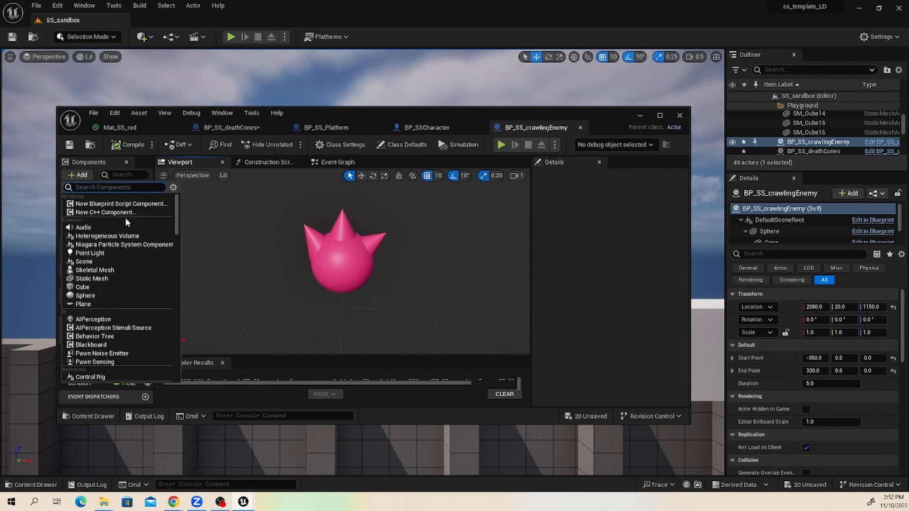
type("sphere")
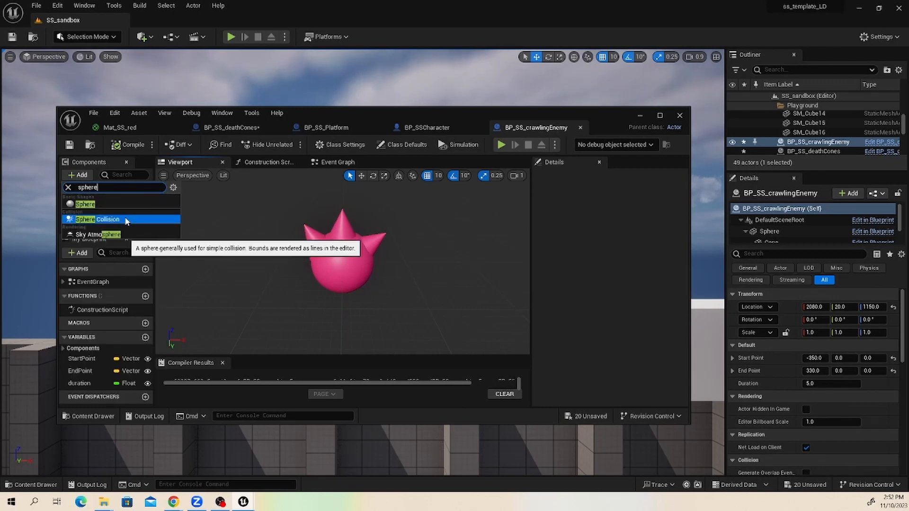
left_click(128, 220)
type("er")
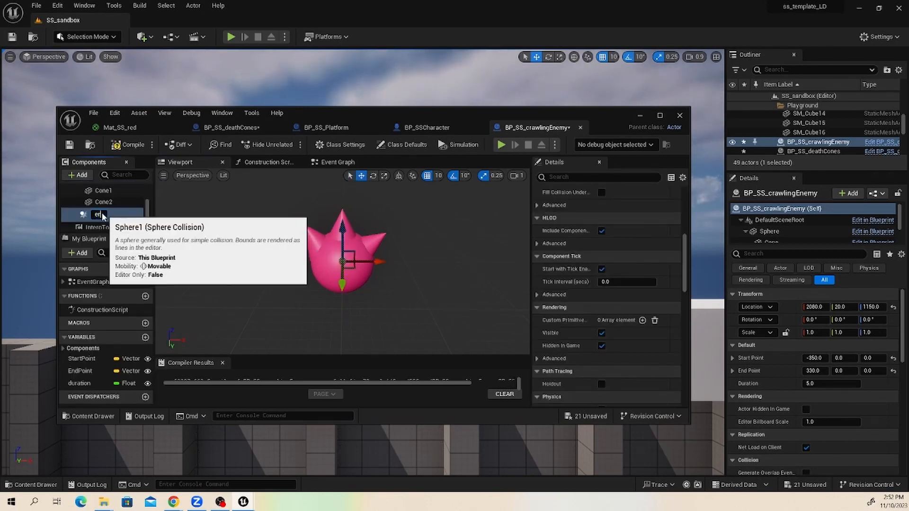
type("deathcol")
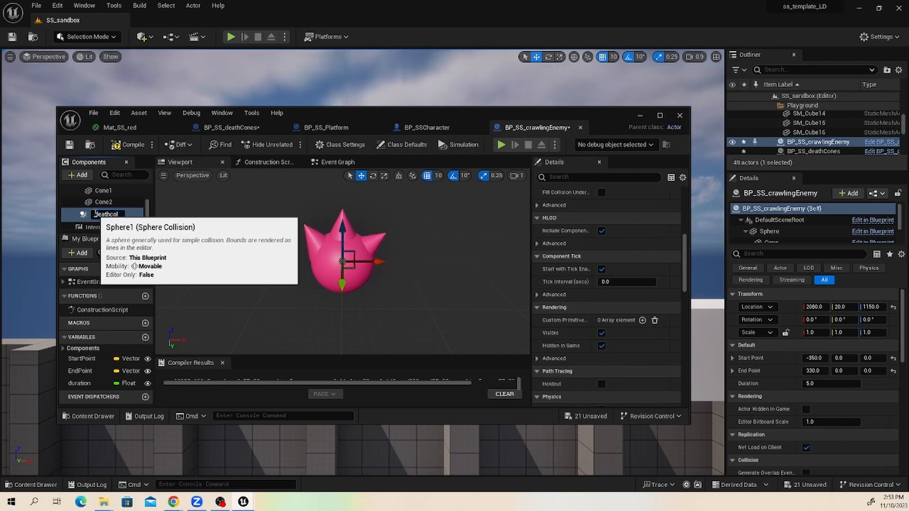
key("Return")
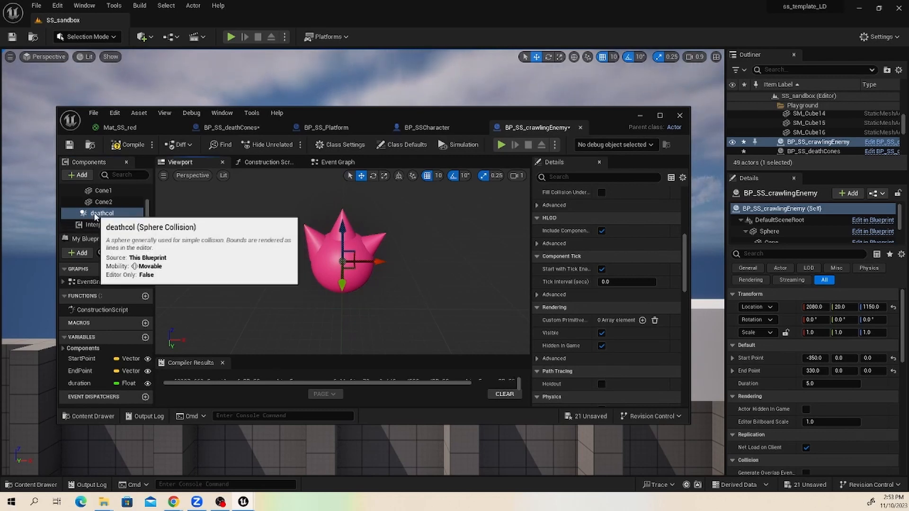
Scale up the deathcol sphere until it encloses the enemy's body and spikes, compile the blueprint, and minimize its editor window
left_click(384, 175)
left_click_drag(371, 260, 392, 216)
scroll(396, 240, "down", 5)
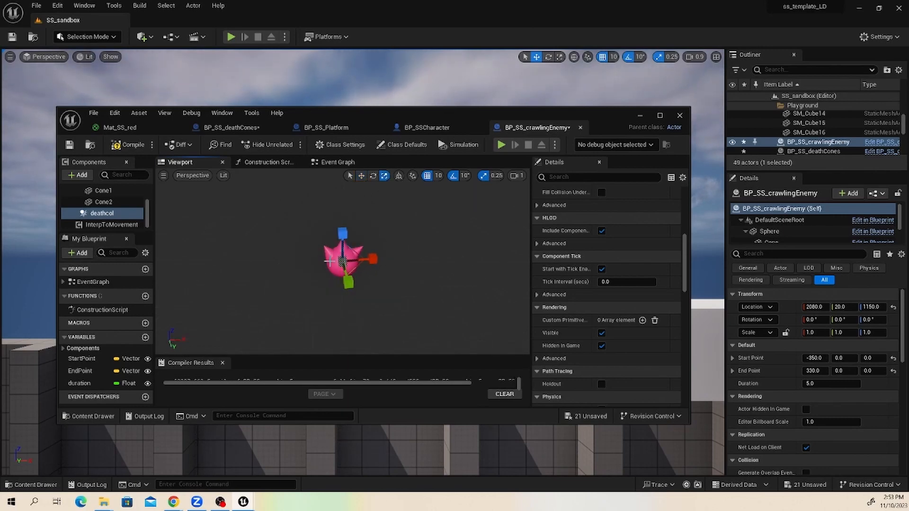
scroll(382, 248, "up", 5)
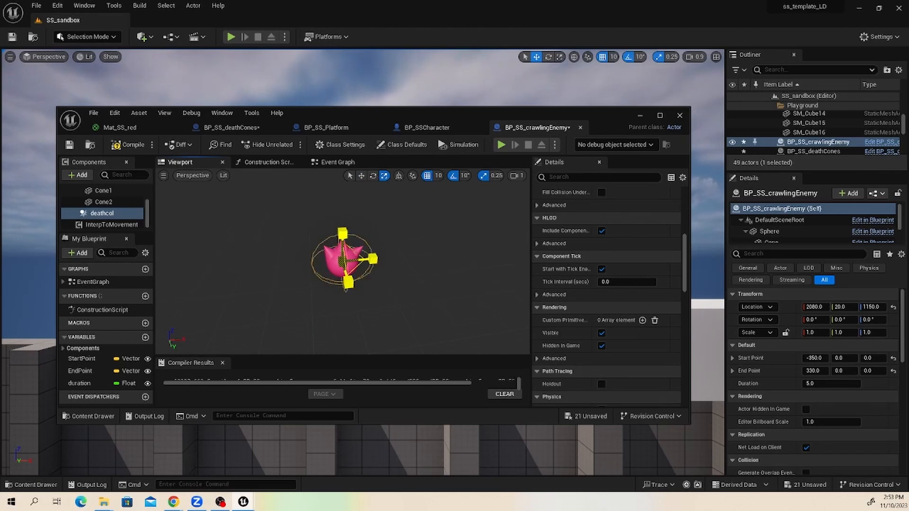
left_click_drag(382, 251, 397, 248)
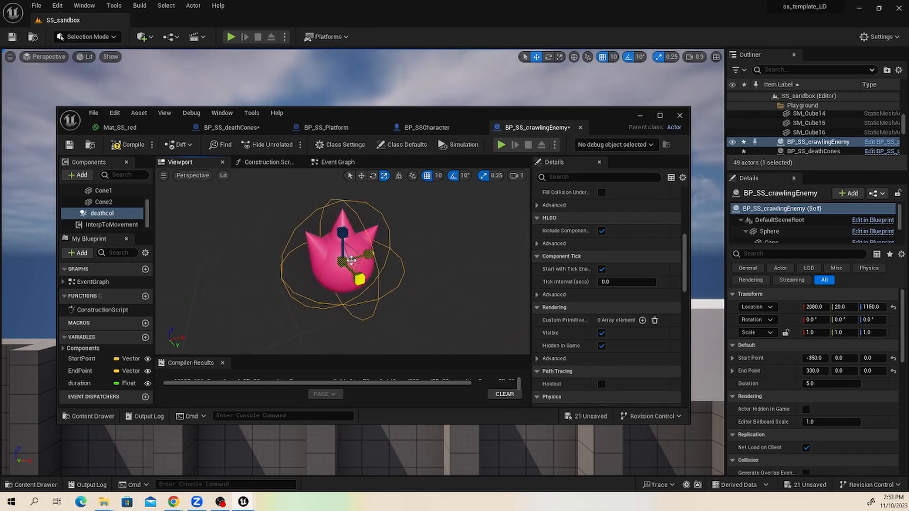
left_click_drag(343, 262, 324, 273)
left_click_drag(459, 288, 458, 259, "alt")
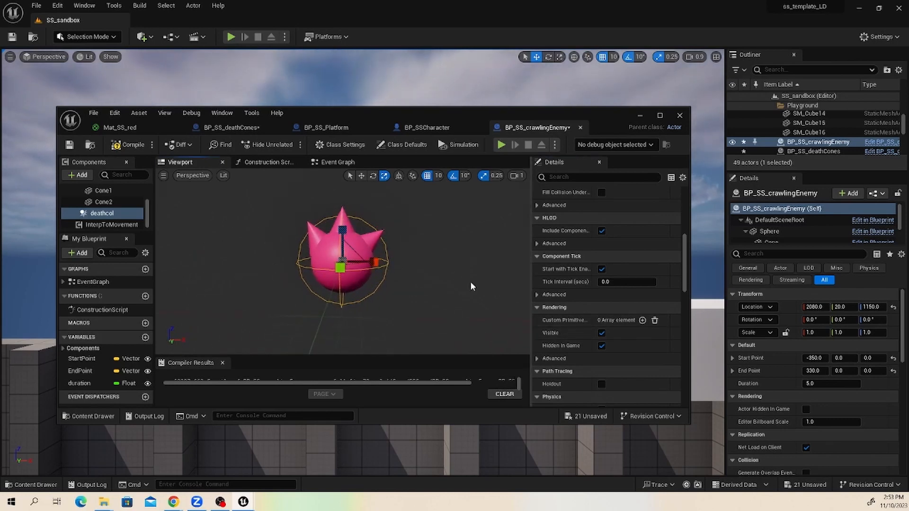
left_click(114, 146)
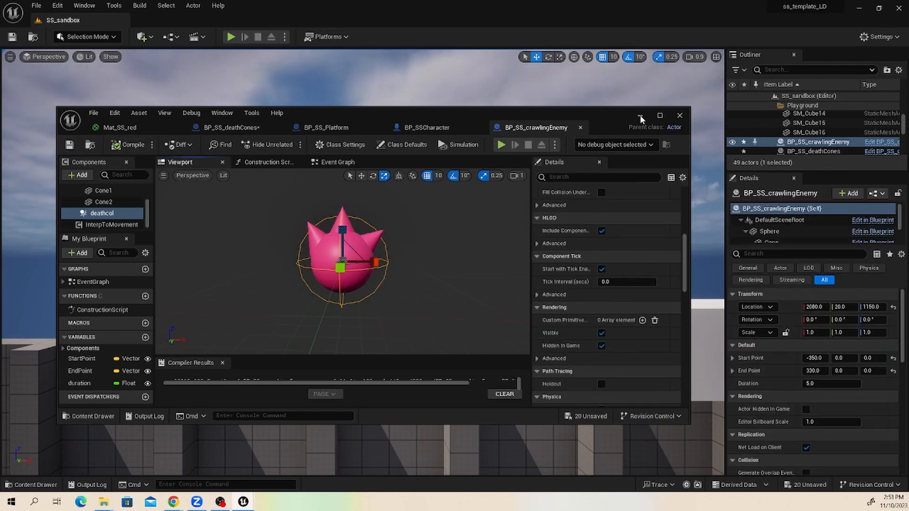
left_click(639, 117)
Play the level again and bring the character over the ramp and the moving platform to the block past the cones
left_click(230, 36)
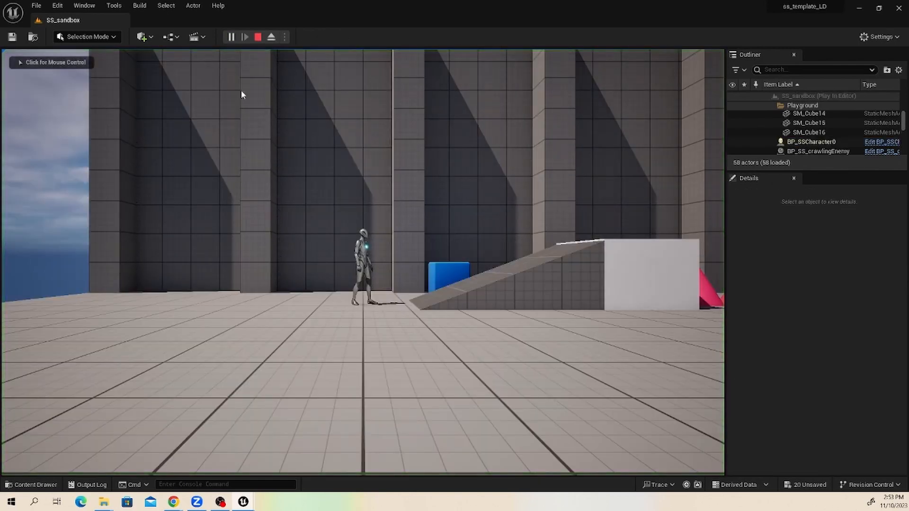
left_click(503, 240)
key("d")
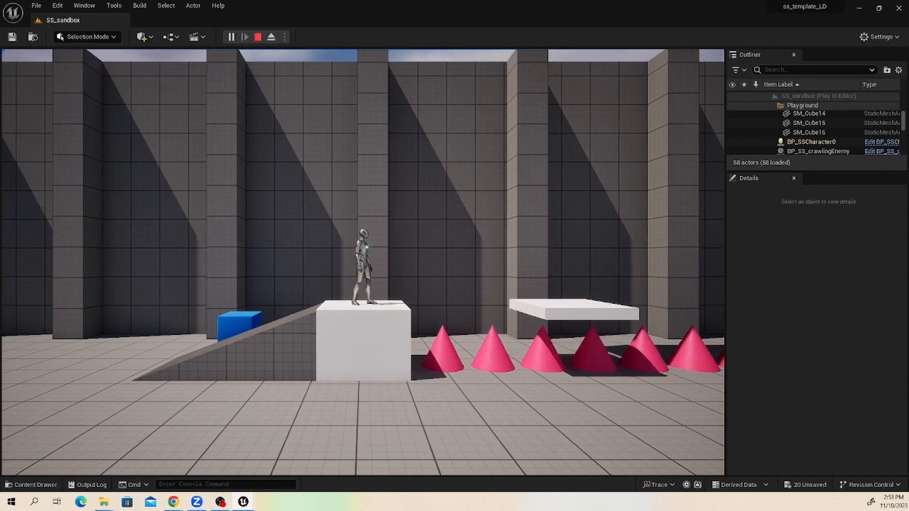
key("d")
key("space")
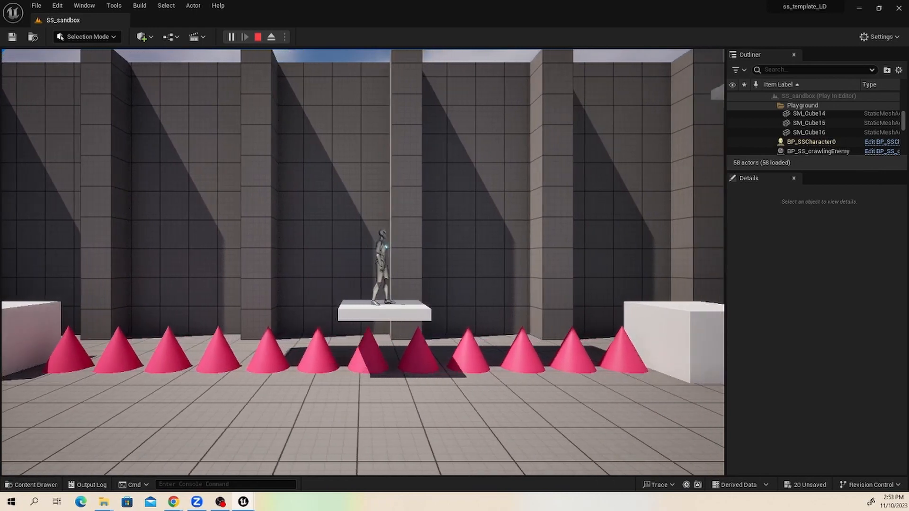
key("d")
key("space")
key("space")
key("a")
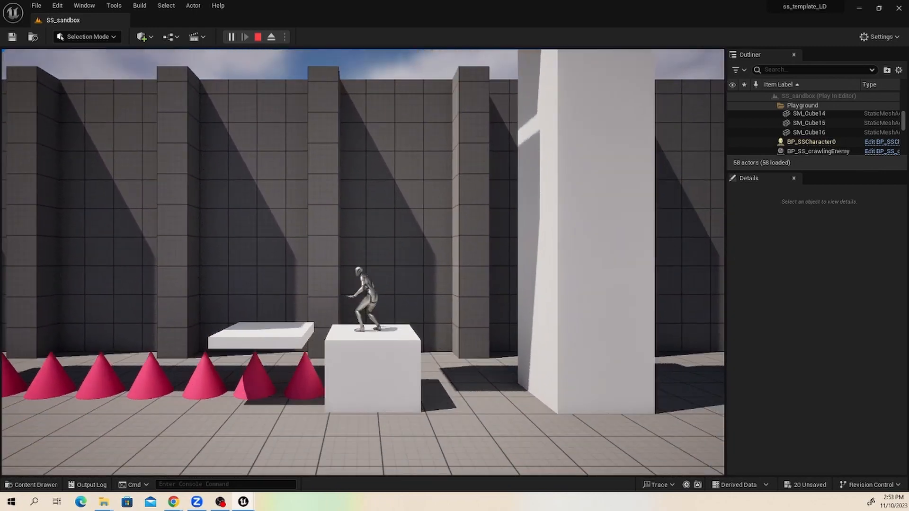
Continue from the block past the cones via the rising platform to the crawling enemy to test its death collision
key("d")
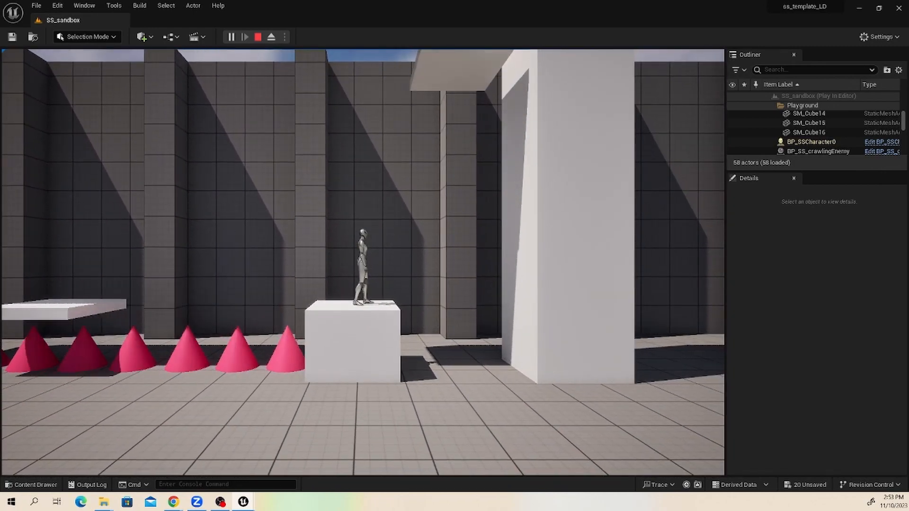
key("a")
key("d")
key("space")
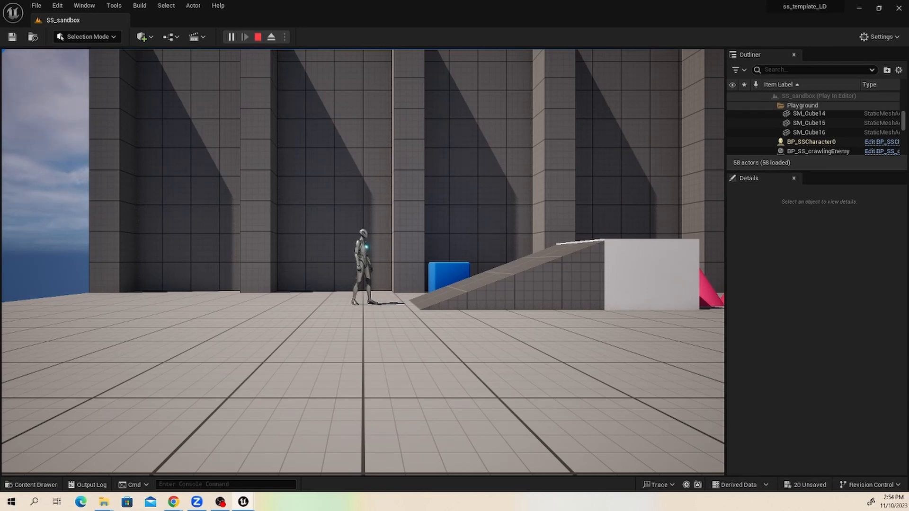
Stop the play session and briefly check the BP_SS_crawlingEnemy blueprint, minimizing its editor window again
key("Escape")
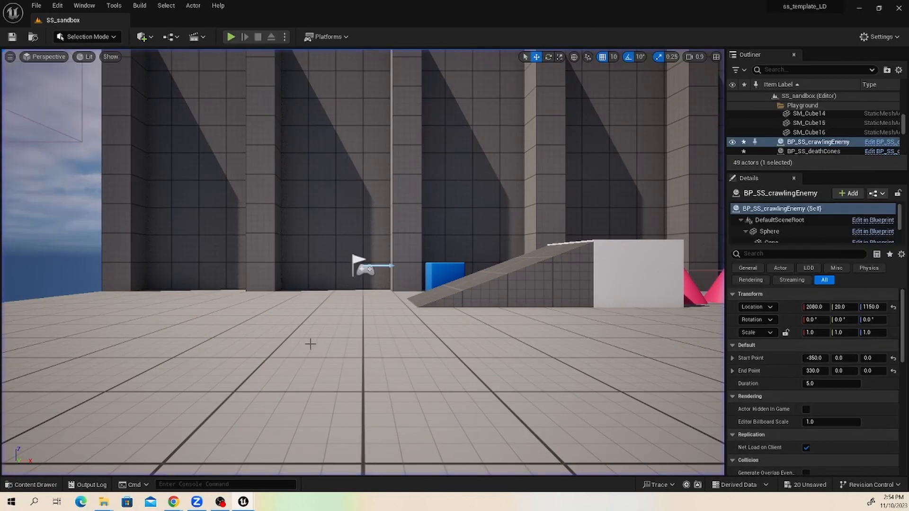
left_click(33, 484)
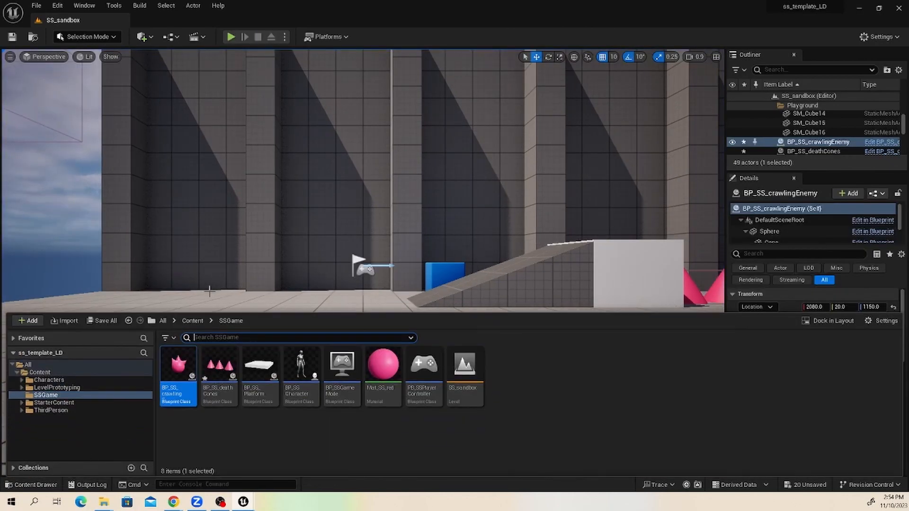
double_click(178, 369)
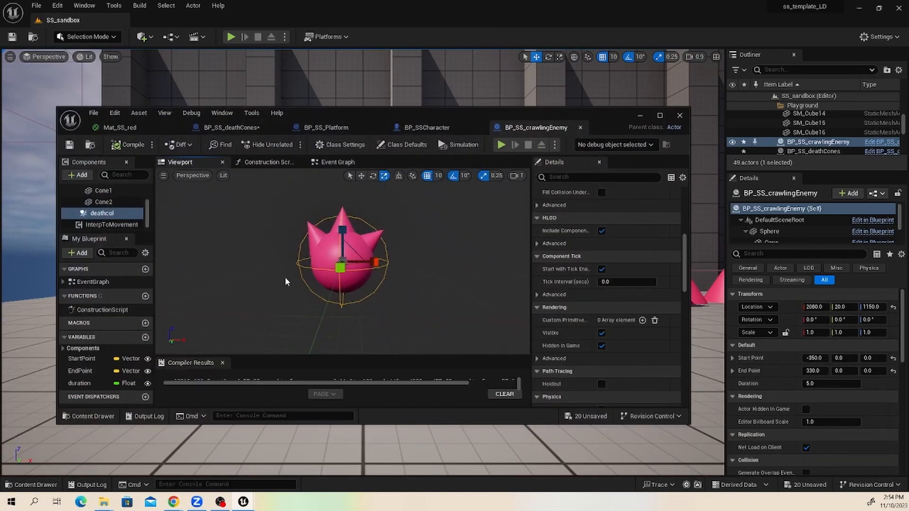
left_click(639, 115)
Duplicate the BP_SS_crawlingEnemy blueprint in the SSGame folder and name the copy BP_SS_crawlingEnemyweak
left_click(30, 484)
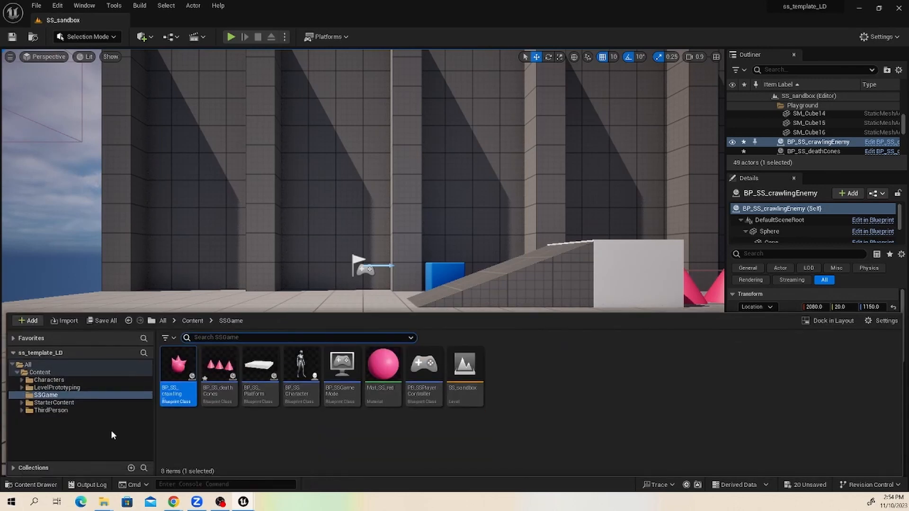
right_click(182, 369)
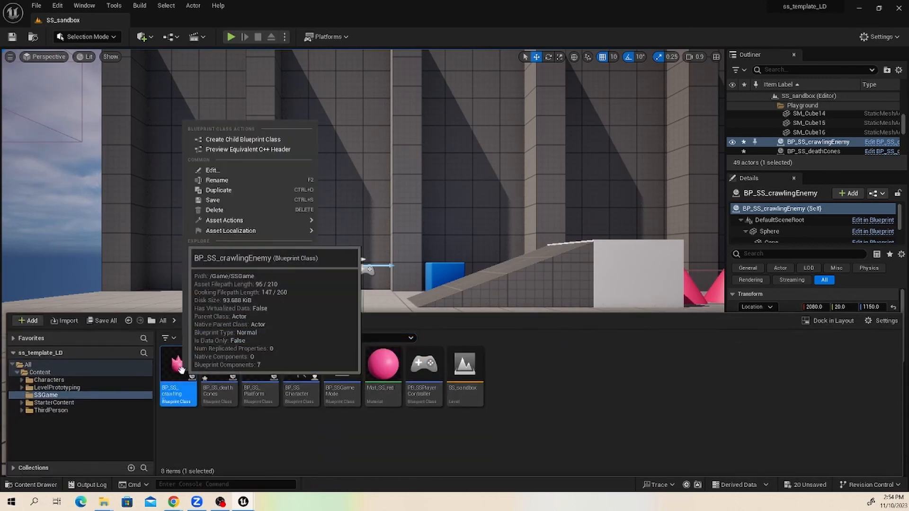
left_click(229, 189)
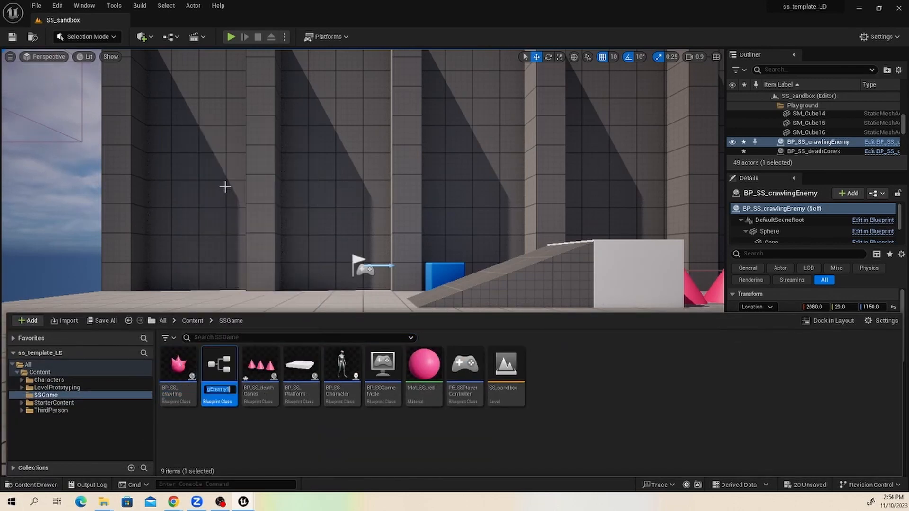
left_click(229, 389)
key("BackSpace")
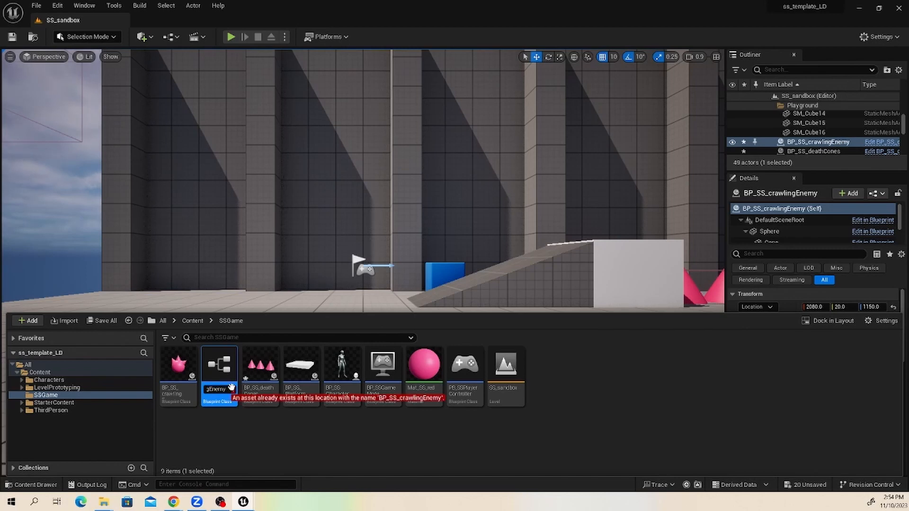
type("_")
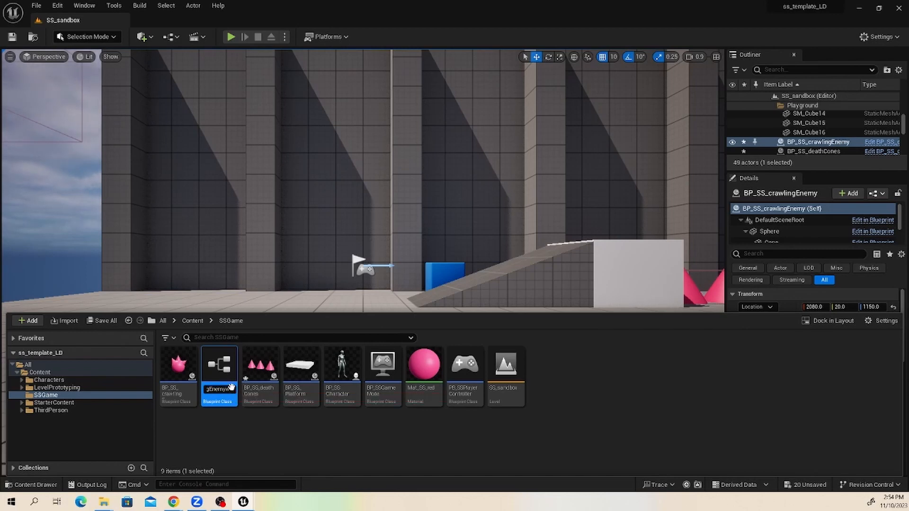
key("BackSpace")
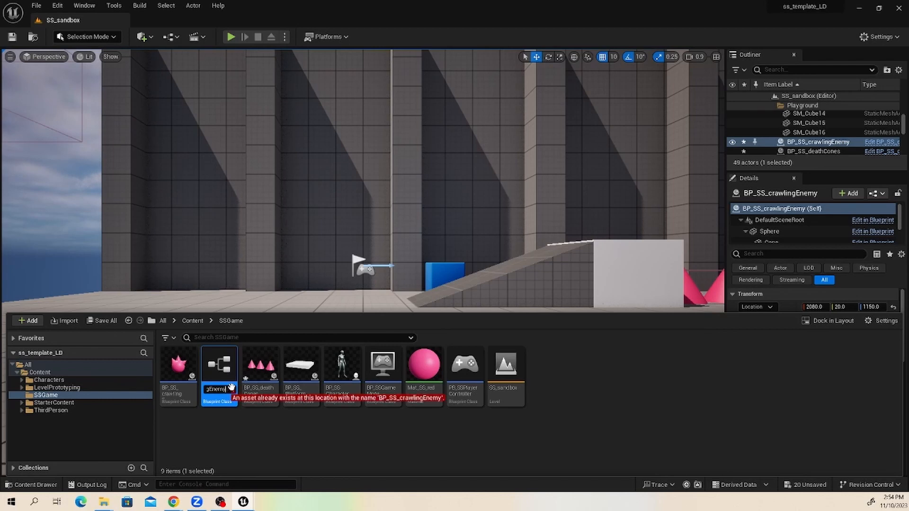
type("weak")
key("Return")
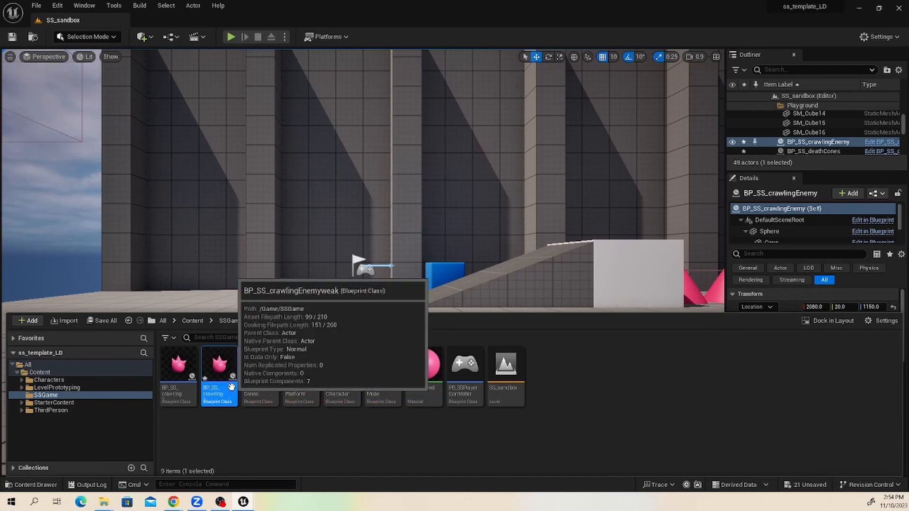
Open the BP_SS_crawlingEnemyweak blueprint and delete the middle cone spike on top of the enemy's sphere
double_click(229, 365)
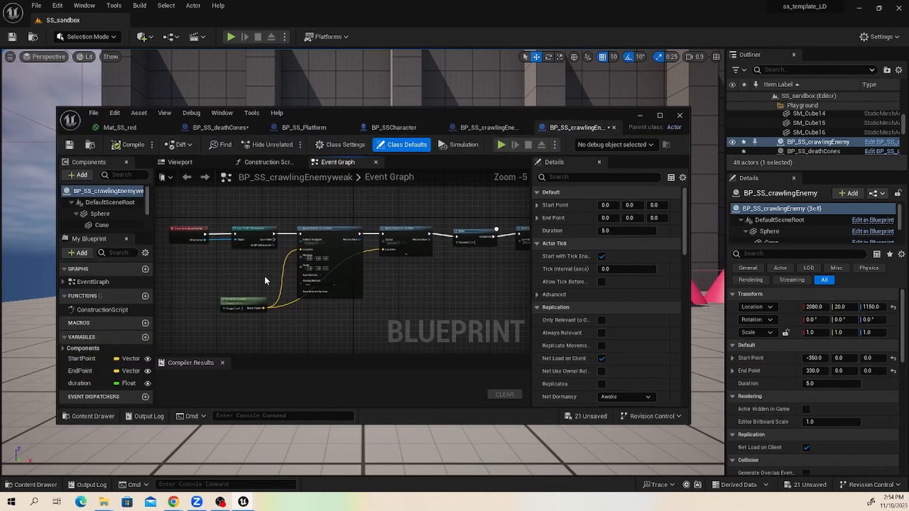
left_click(179, 162)
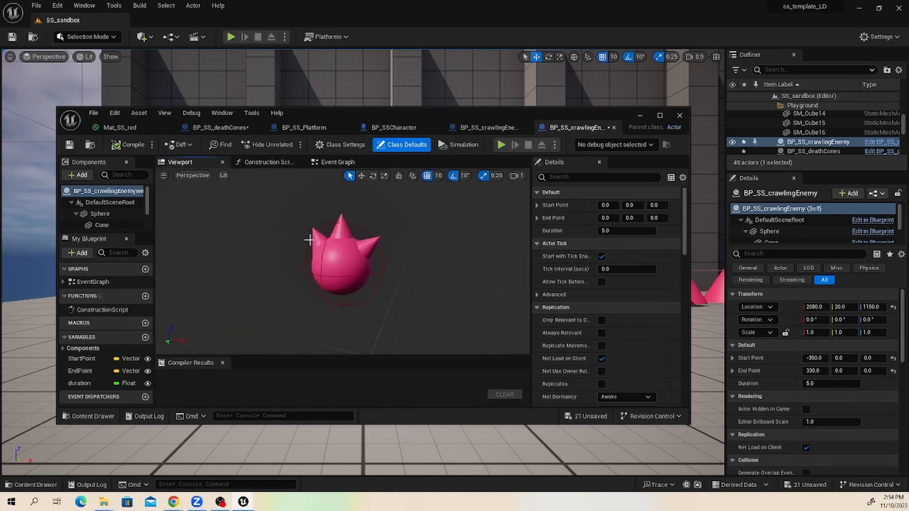
left_click(341, 215)
key("Delete")
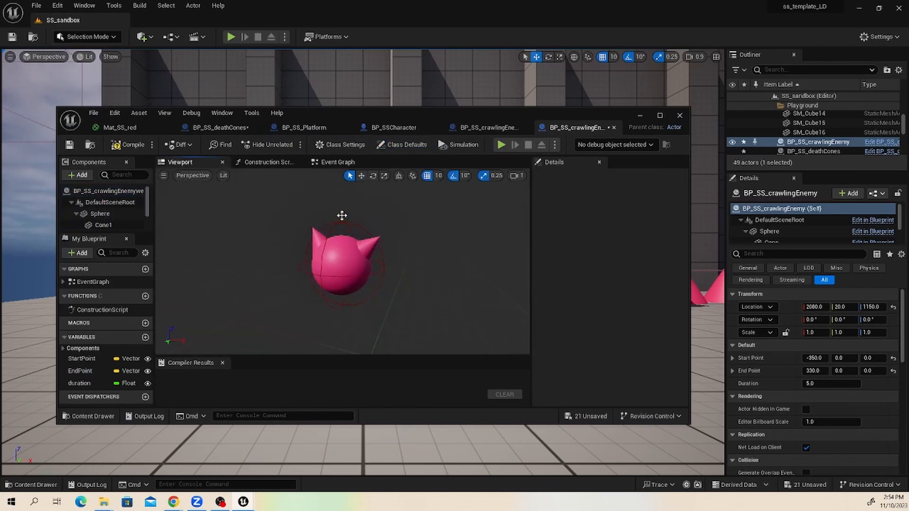
Rotate the Cone2 spike to point horizontally outward and move it to the middle of the sphere's side
left_click_drag(430, 248, 411, 255)
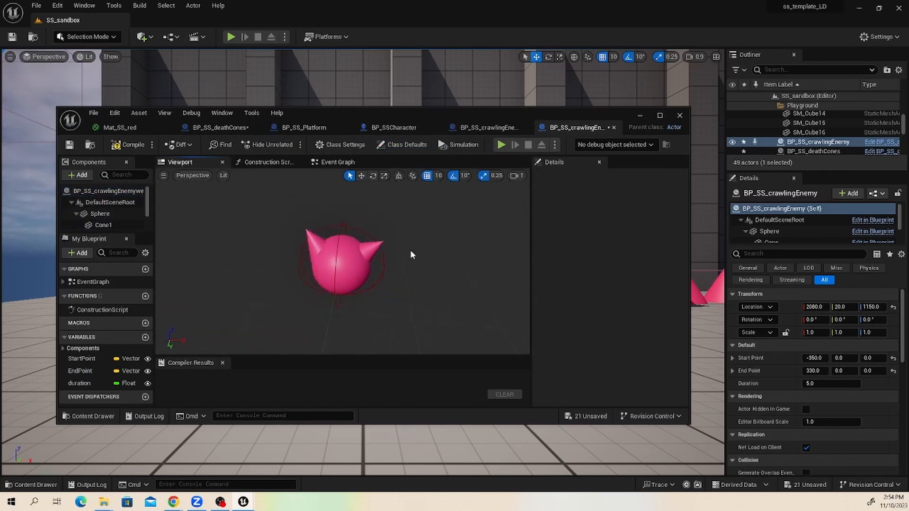
left_click(374, 241)
key("e")
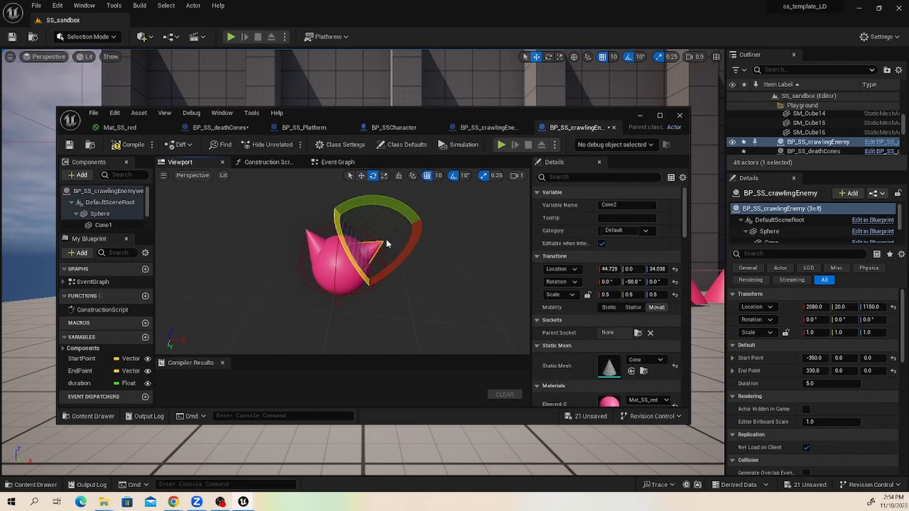
left_click_drag(395, 206, 371, 296)
key("w")
left_click_drag(413, 263, 417, 265)
Rotate the Cone1 spike to 90° about Y and move it to X -62.32, Z 1.3397 on the sphere's opposite side
left_click(310, 232)
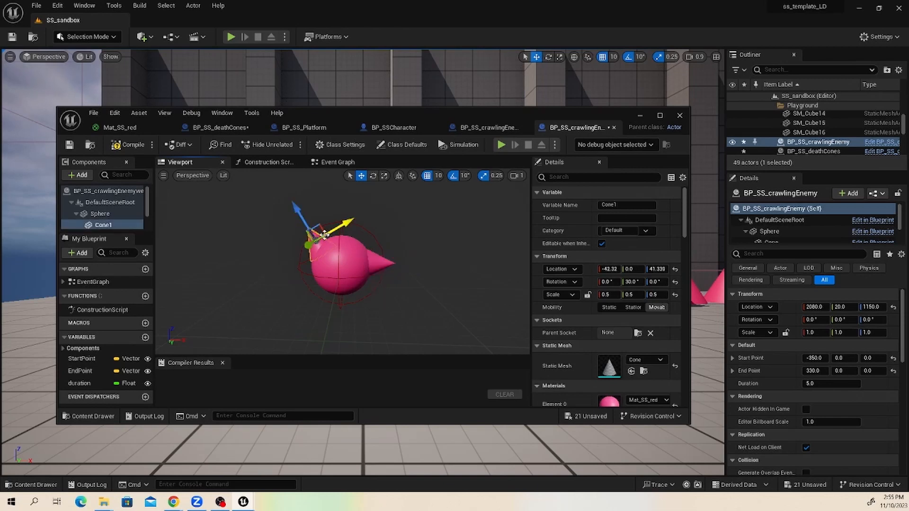
key("e")
left_click_drag(351, 203, 314, 228)
key("w")
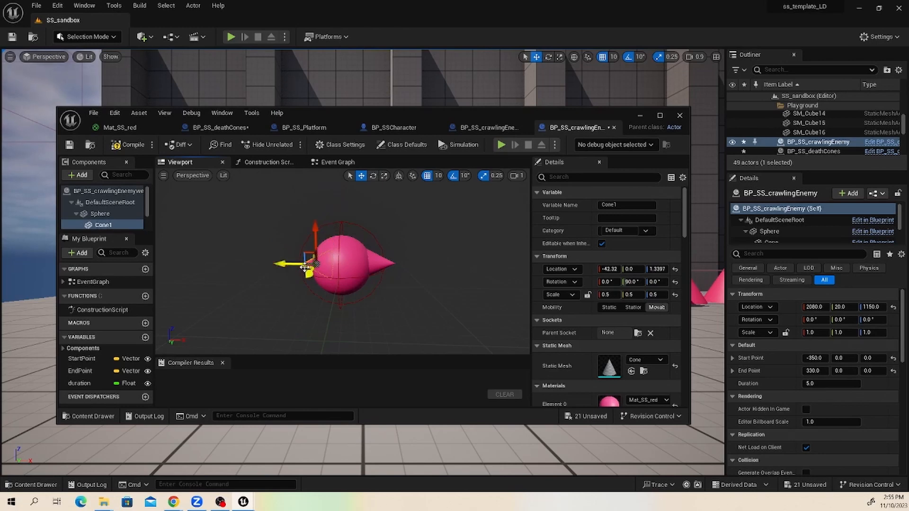
left_click_drag(296, 265, 276, 266)
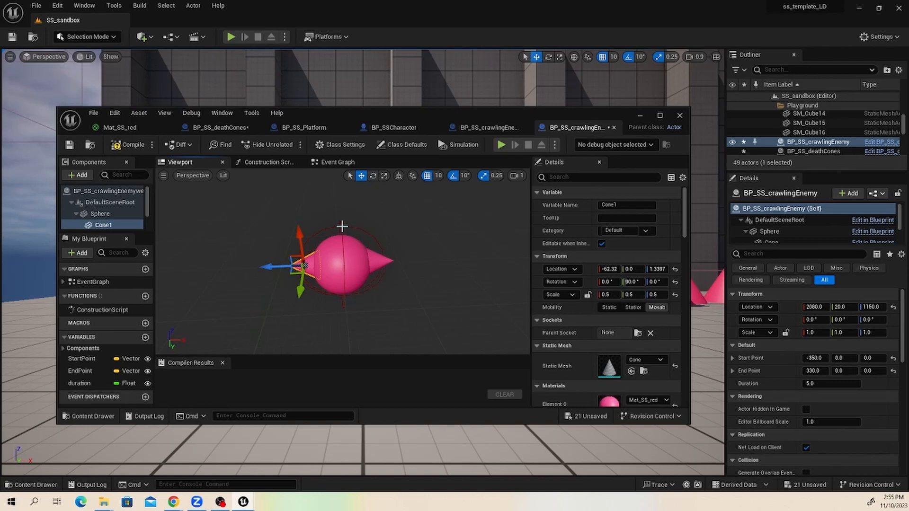
Delete the deathcol collision sphere from the weak enemy's blueprint
left_click_drag(392, 257, 357, 224, "alt")
scroll(308, 261, "up", 3)
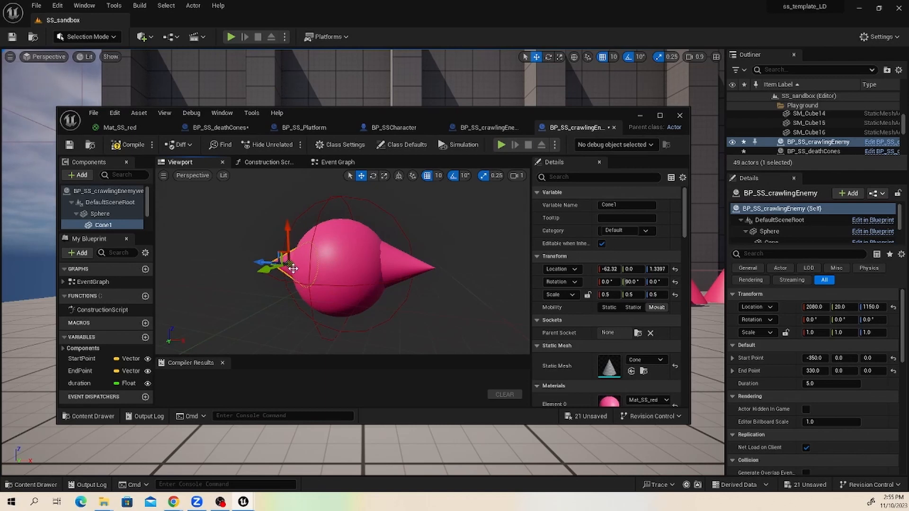
left_click(330, 198)
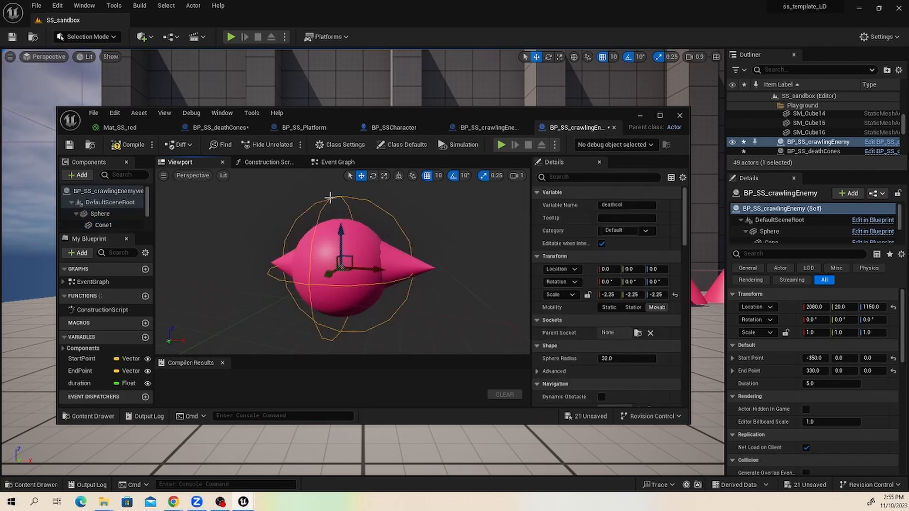
key("Delete")
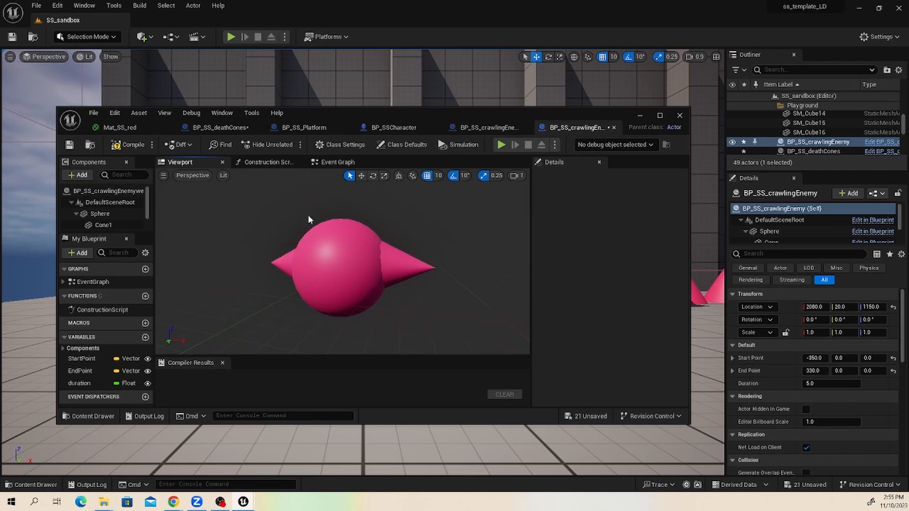
Add a Box Collision component to the weak enemy and scale it to 2.25 in X to enclose both side spikes
scroll(307, 213, "down", 3)
left_click_drag(307, 212, 294, 212)
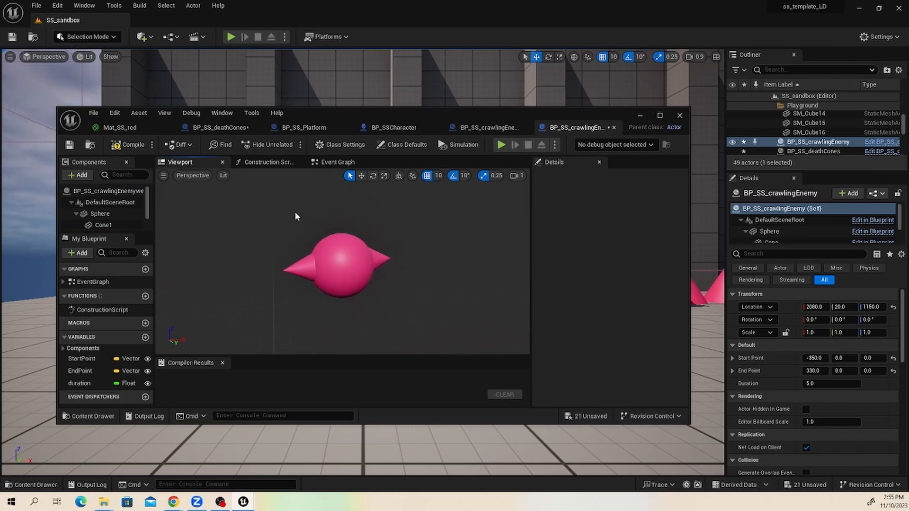
left_click(81, 174)
type("co")
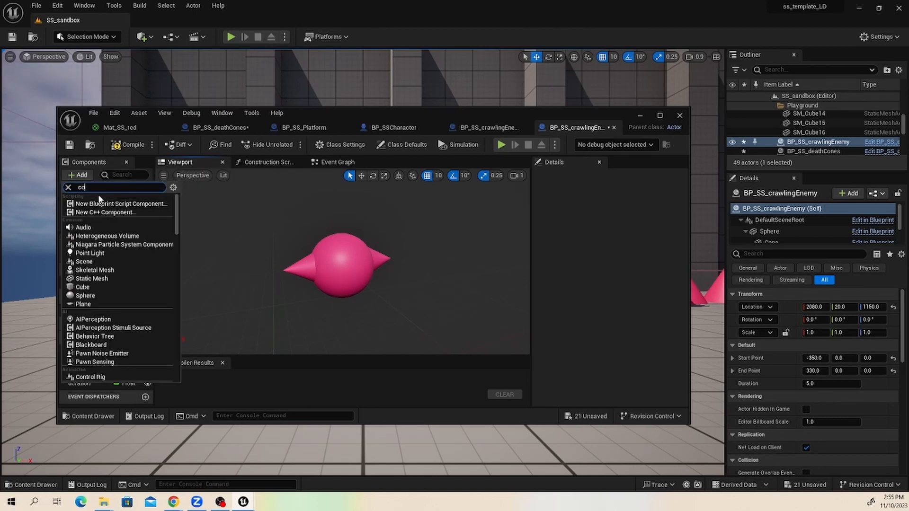
type("l")
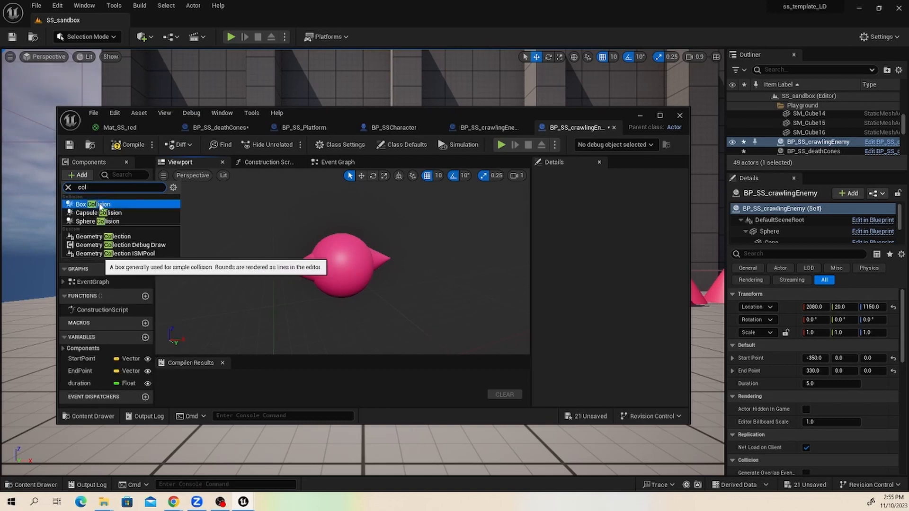
left_click(114, 204)
key("Return")
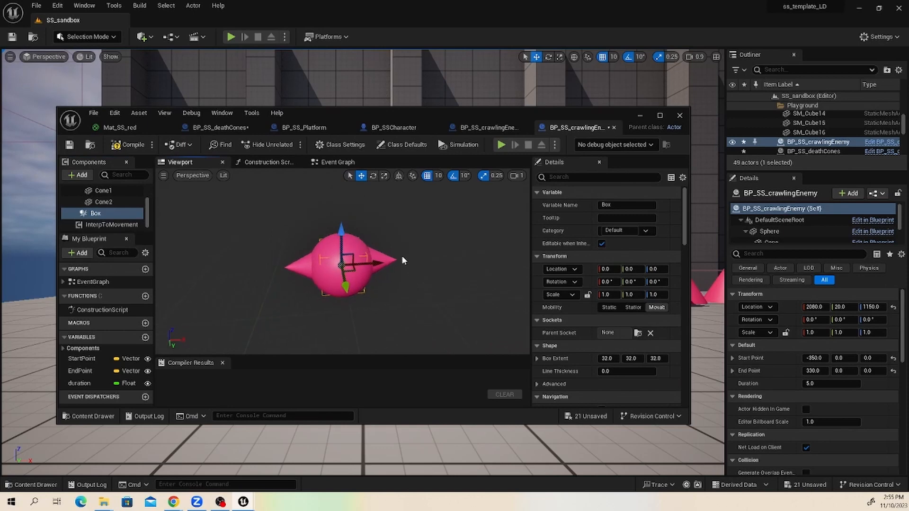
key("r")
left_click_drag(372, 263, 409, 263)
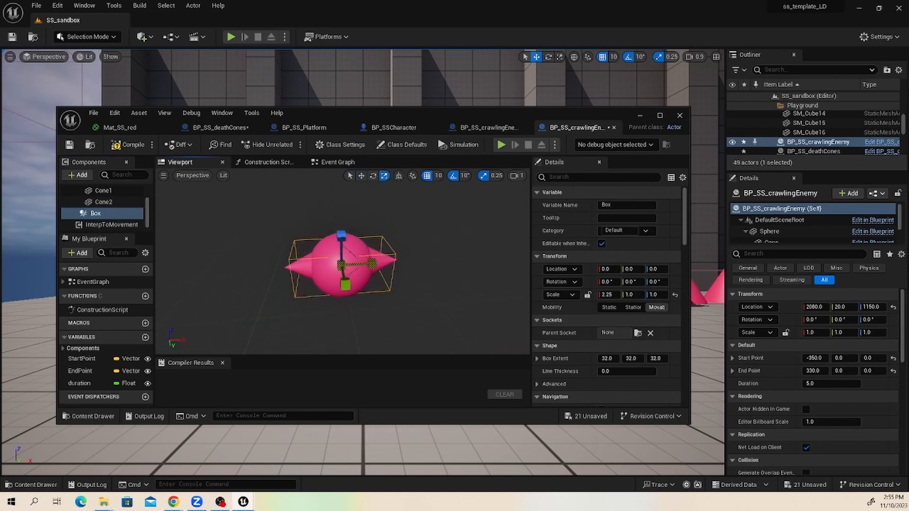
Duplicate the Box collision component and raise the copy above the enemy's sphere to Z 70
right_click_drag(410, 254, 417, 237)
key("w")
right_click(105, 214)
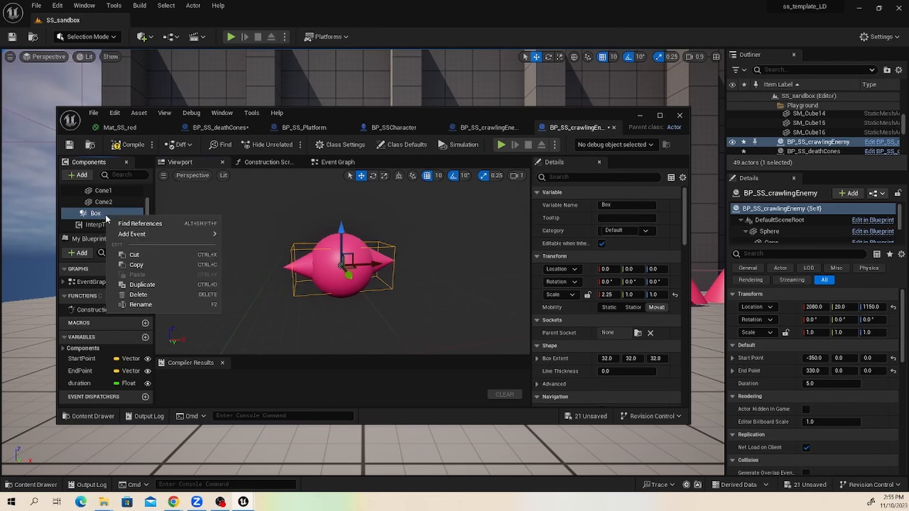
left_click(142, 284)
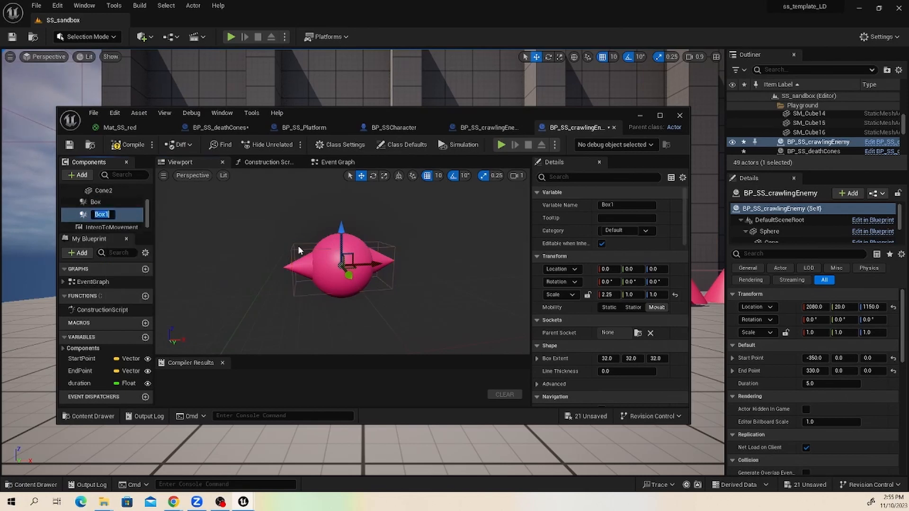
left_click(341, 232)
left_click_drag(341, 229, 340, 204)
Scale Box1 to 1.25, 1.0, 0.5 and lower it to Z 50 over the sphere's top, undoing the last sideways move
key("r")
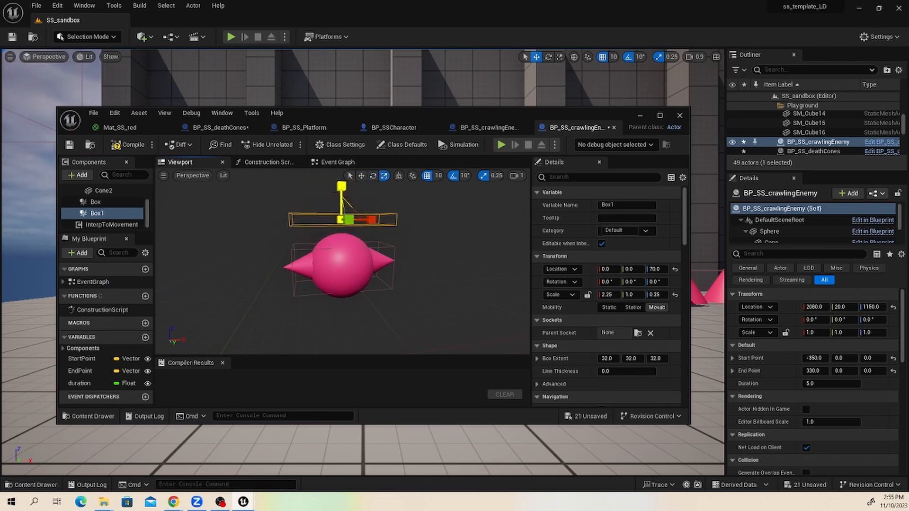
left_click_drag(457, 244, 455, 280, "alt")
left_click_drag(371, 223, 344, 194)
key("e")
key("r")
key("w")
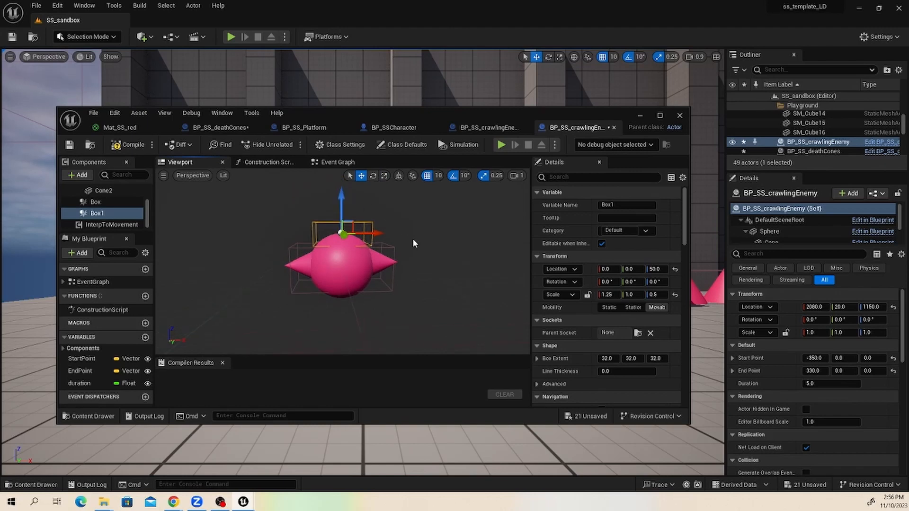
left_click_drag(375, 234, 370, 235)
key("ctrl+z")
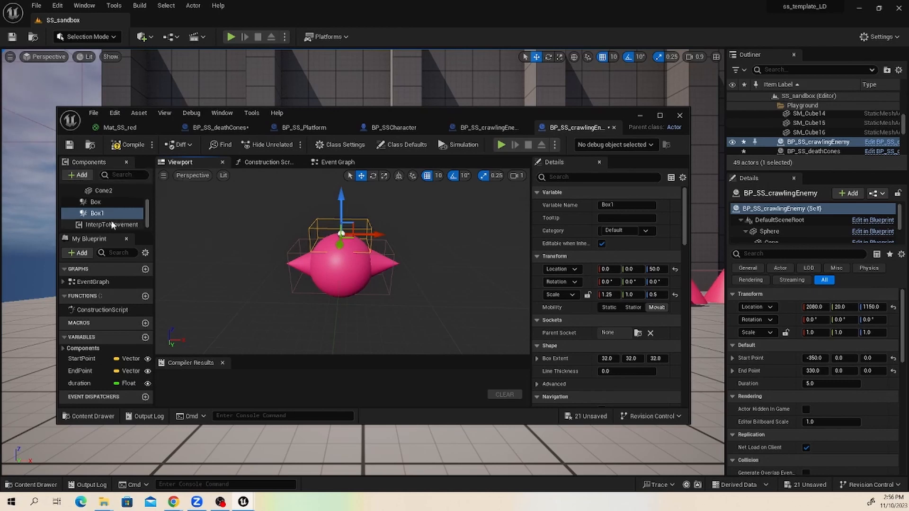
Rename the Box collision component around the weak enemy's side spikes to deathCOL
left_click(97, 203)
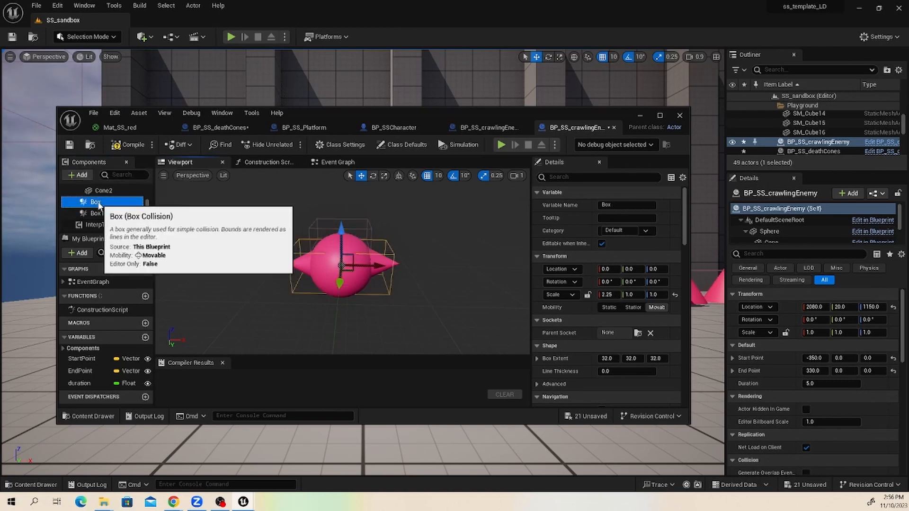
left_click(99, 203)
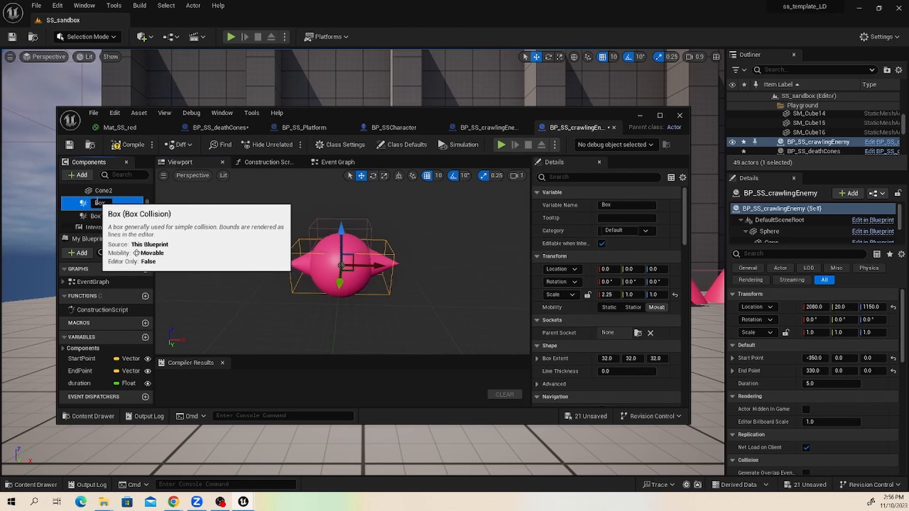
left_click(103, 202)
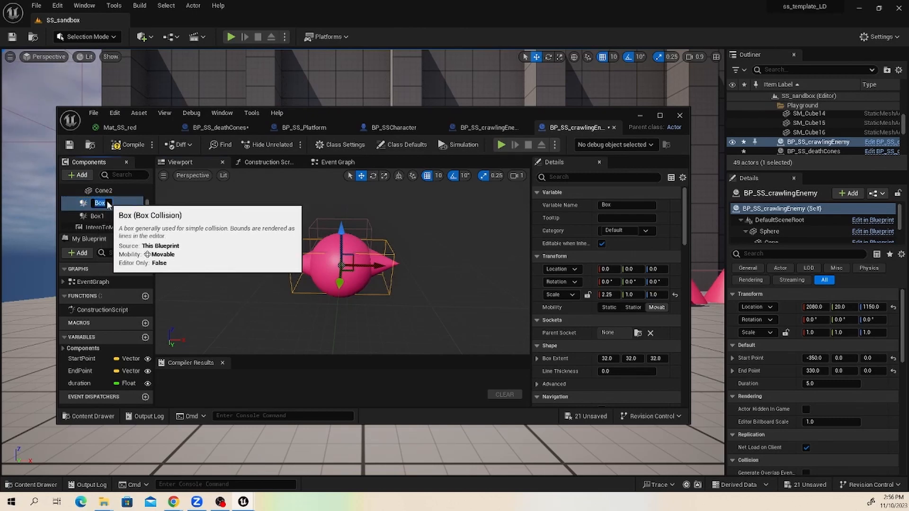
type("deathC")
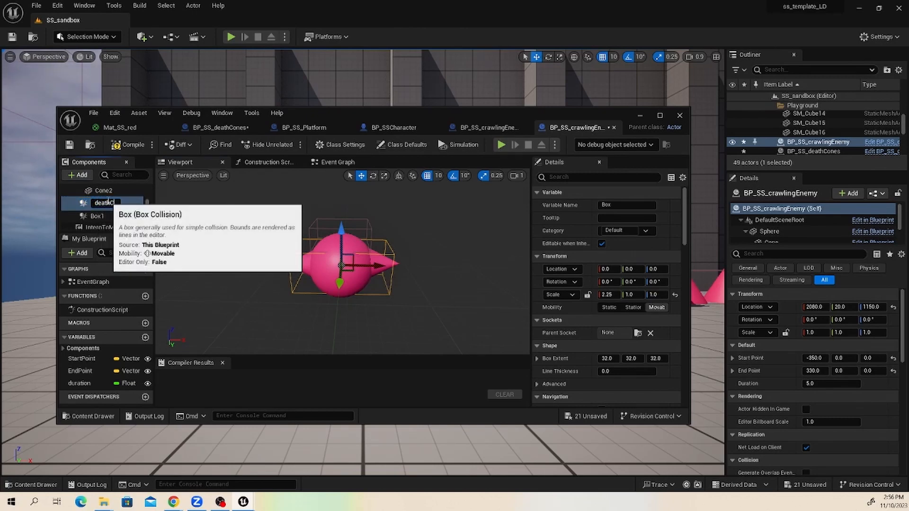
type("OL")
key("Return")
Rename the Box1 collision component above the weak enemy's sphere to killCOl
left_click(97, 214)
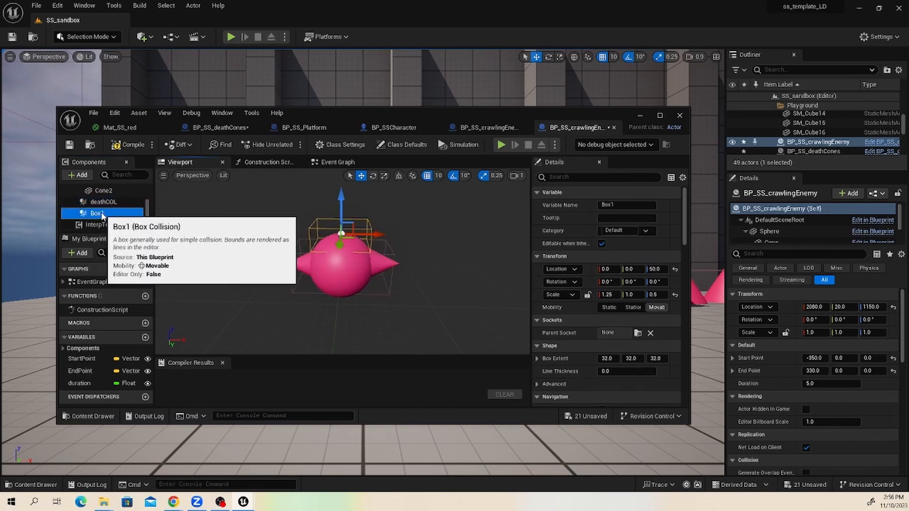
left_click(101, 214)
type("killCOl")
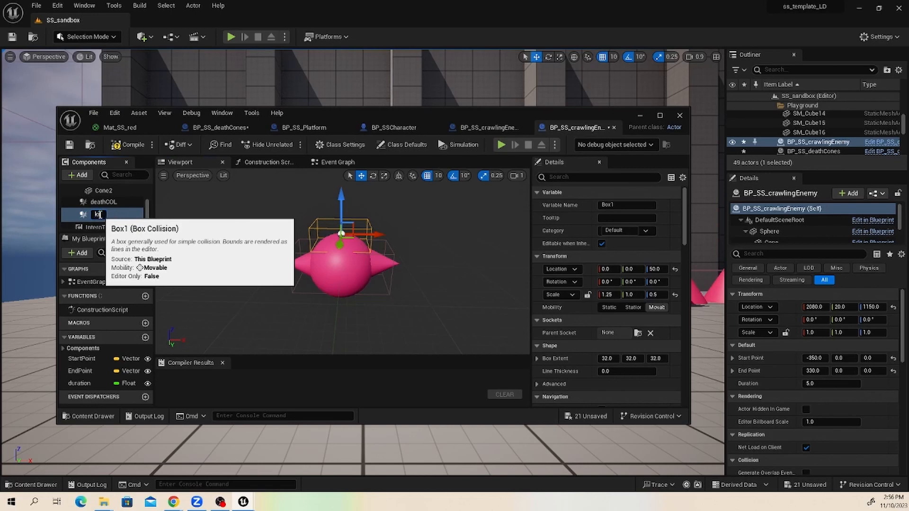
key("Return")
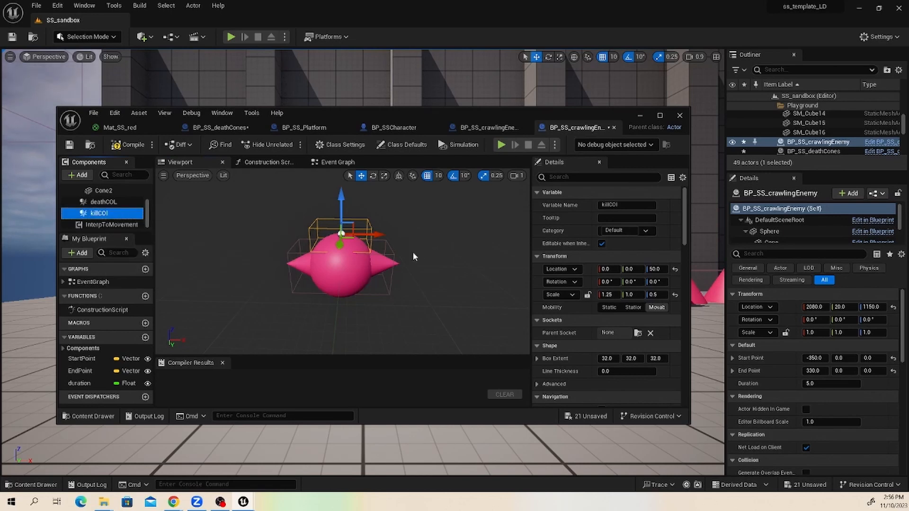
left_click(387, 254)
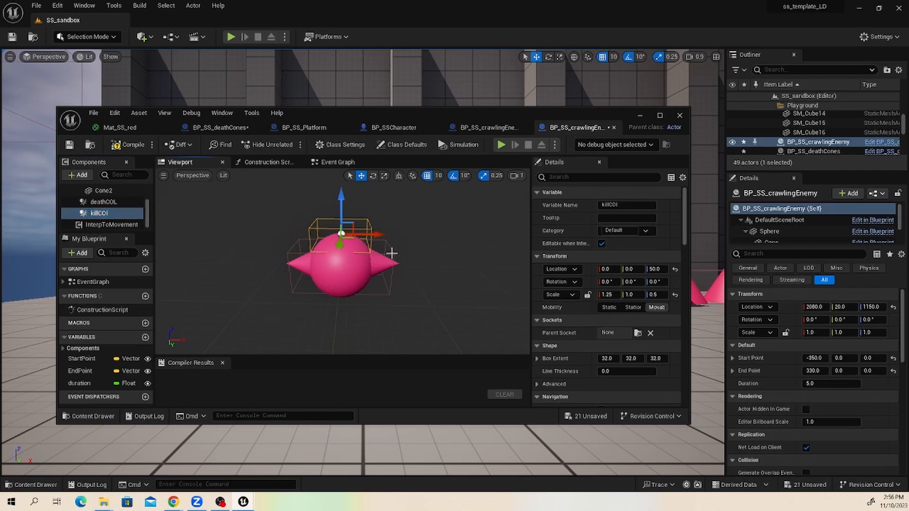
left_click(369, 228)
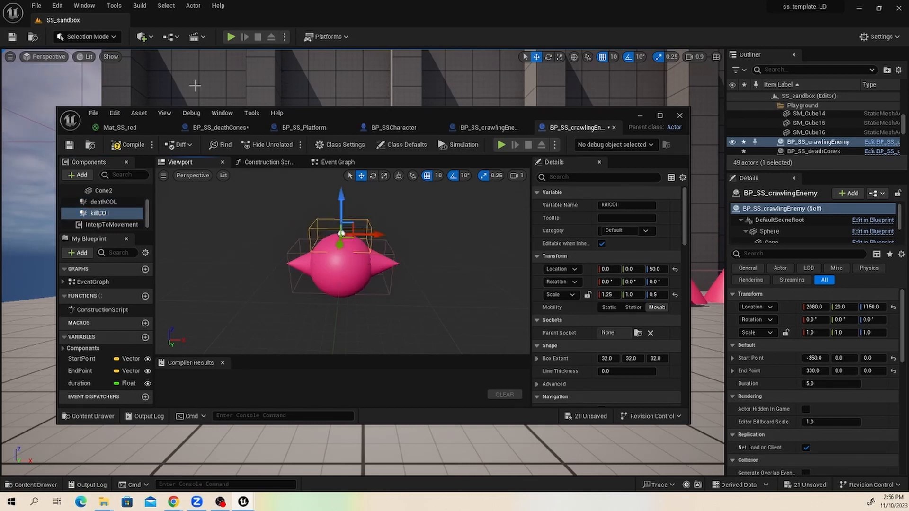
Add a Cylinder component under the weak enemy's Sphere and raise it to Z 40
scroll(104, 201, "up", 2)
left_click(108, 198)
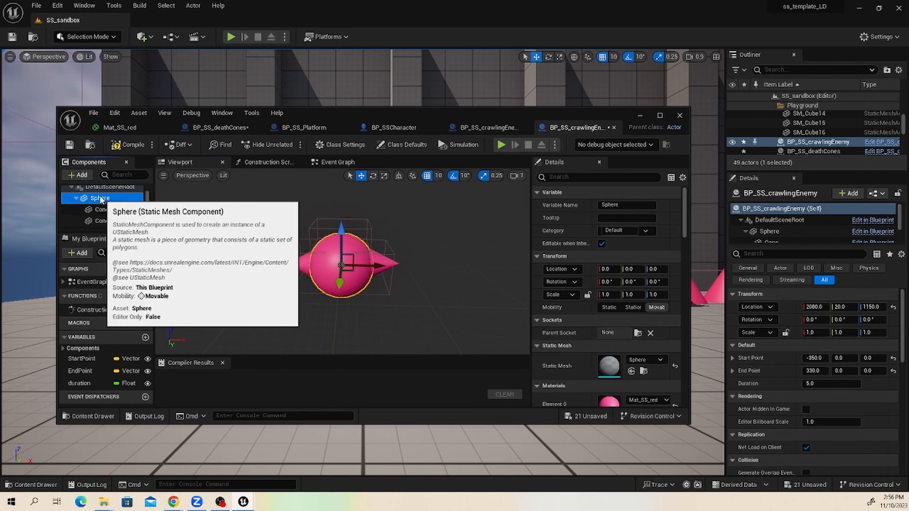
left_click(80, 175)
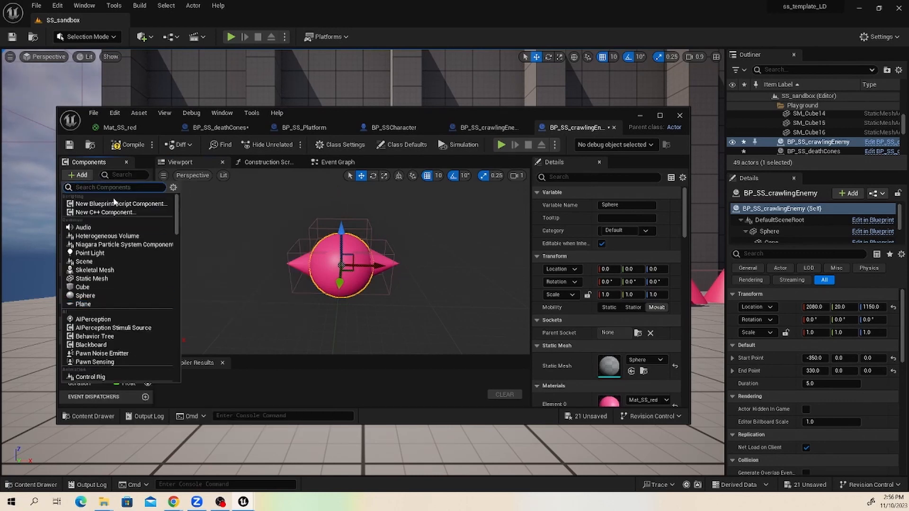
type("cyl")
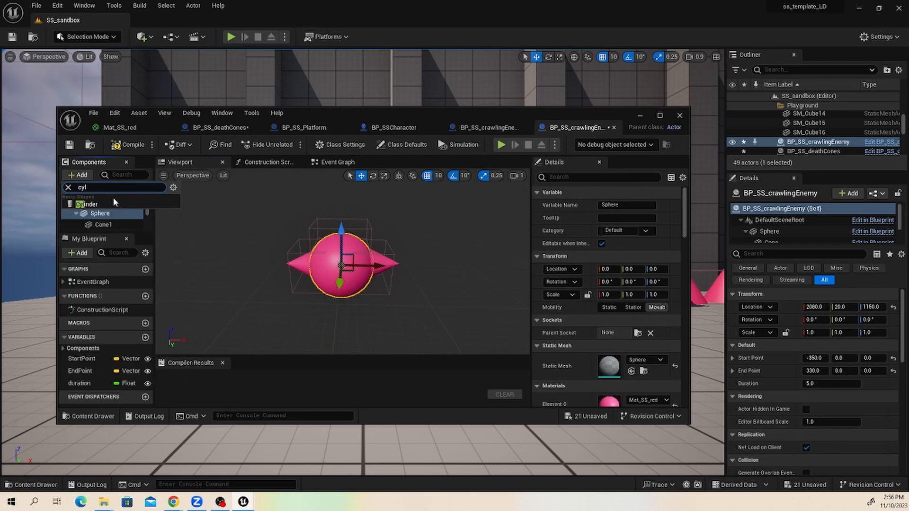
key("Return")
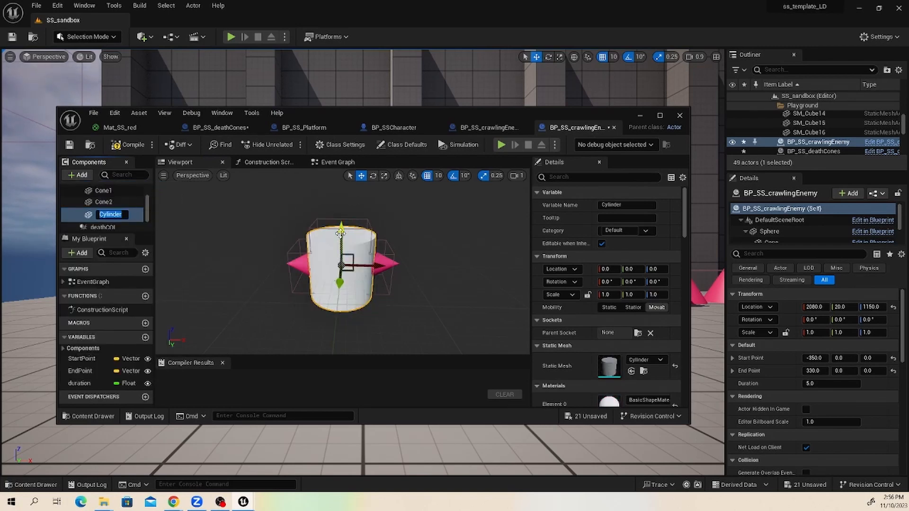
key("Return")
left_click_drag(340, 230, 340, 194)
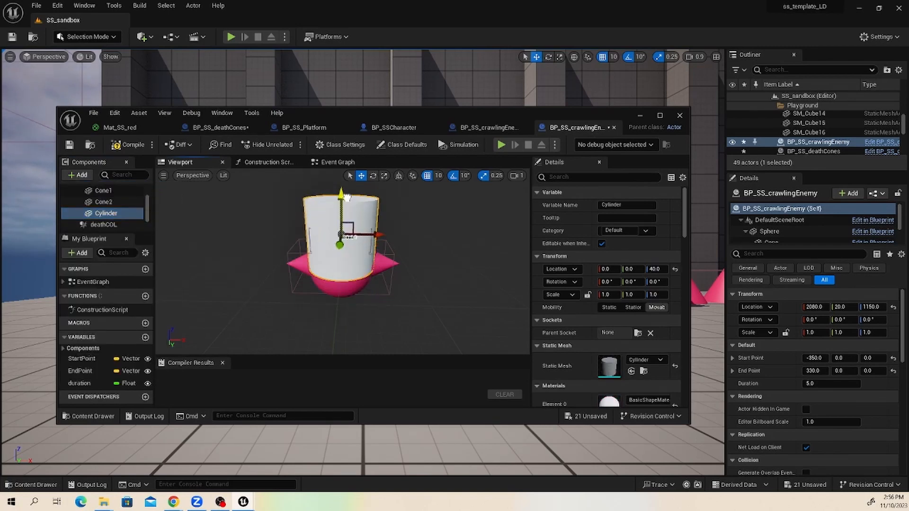
Flatten the cylinder to scale 0.75, 0.75, 0.25 on top of the sphere at Z 40, and compile and save the blueprint
key("r")
left_click_drag(344, 228, 347, 210)
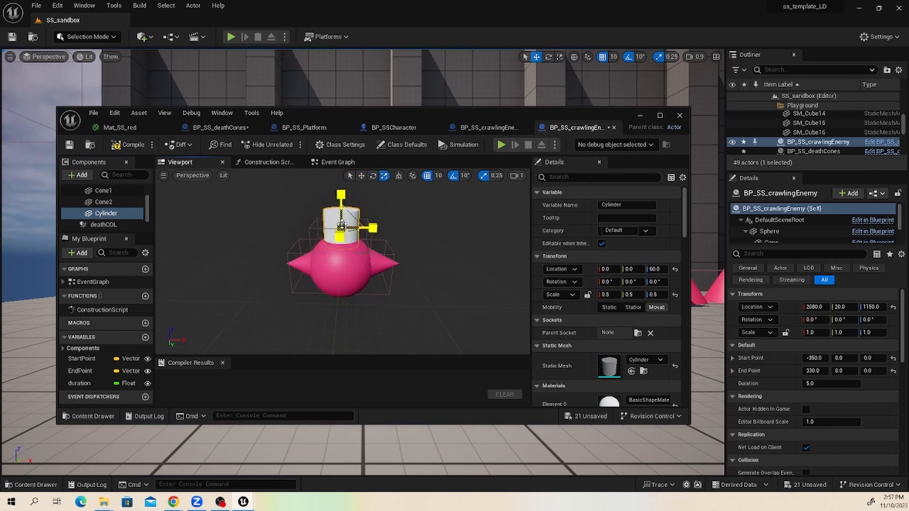
left_click_drag(341, 226, 345, 207)
key("w")
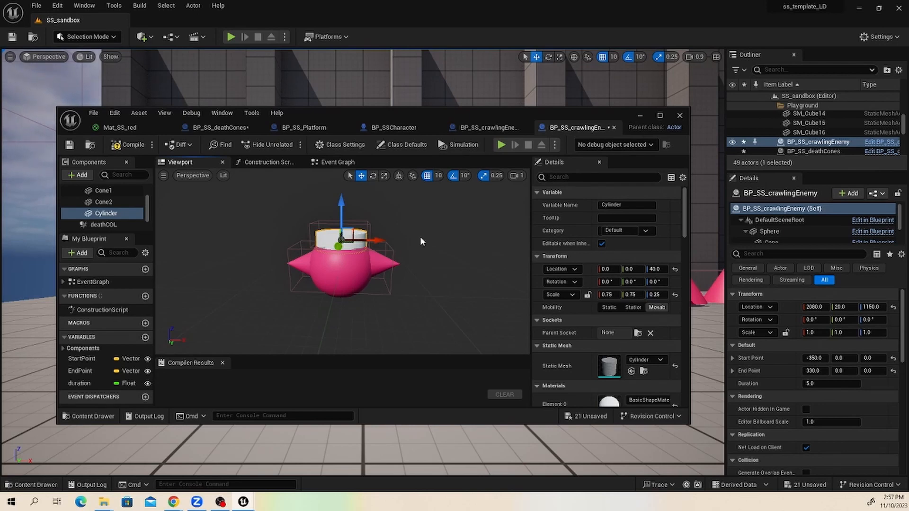
left_click_drag(448, 245, 429, 260, "alt")
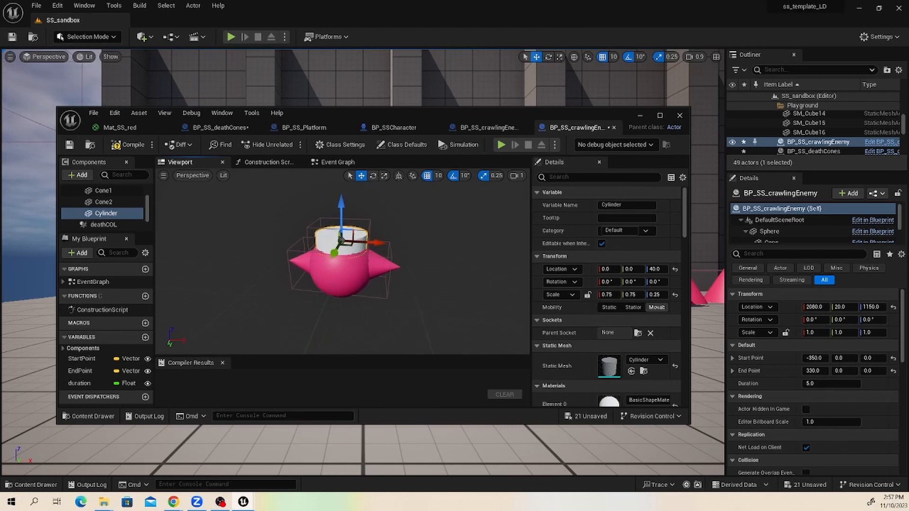
left_click(114, 145)
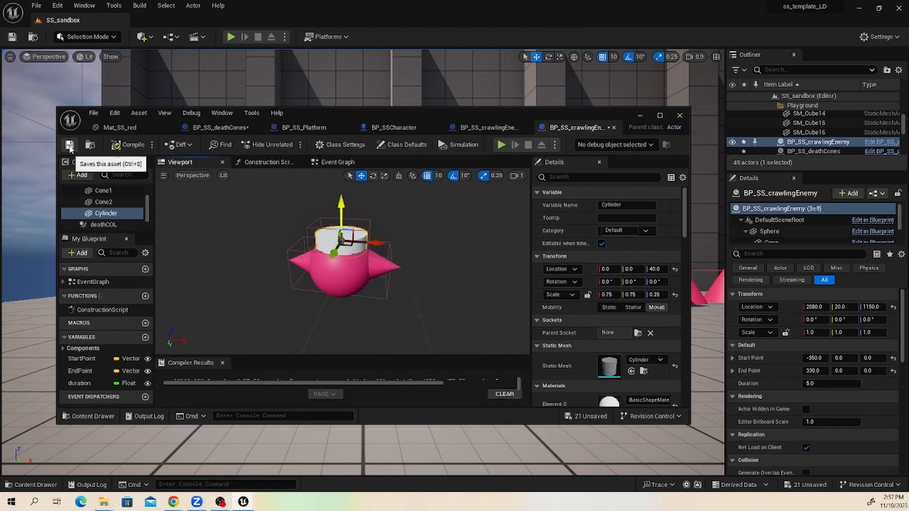
Delete the Event ActorBeginOverlap node from the weak enemy's Event Graph
left_click(326, 162)
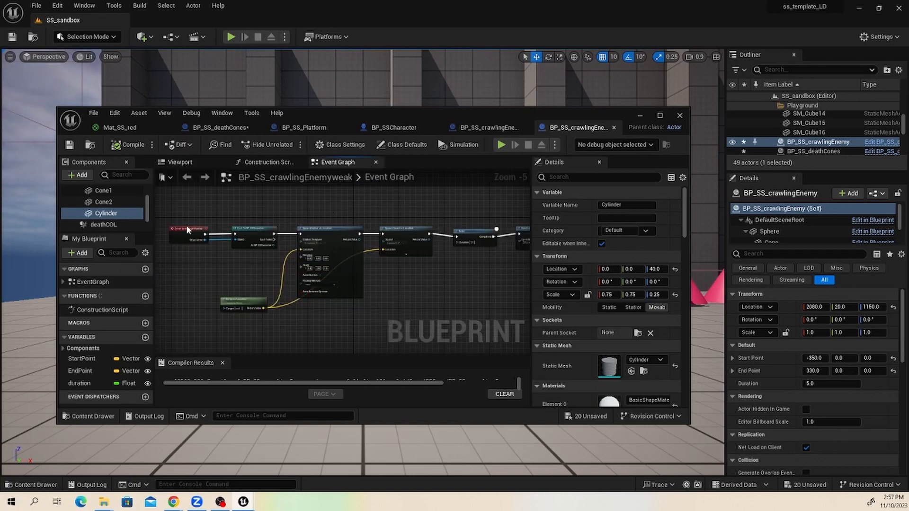
scroll(186, 226, "up", 1)
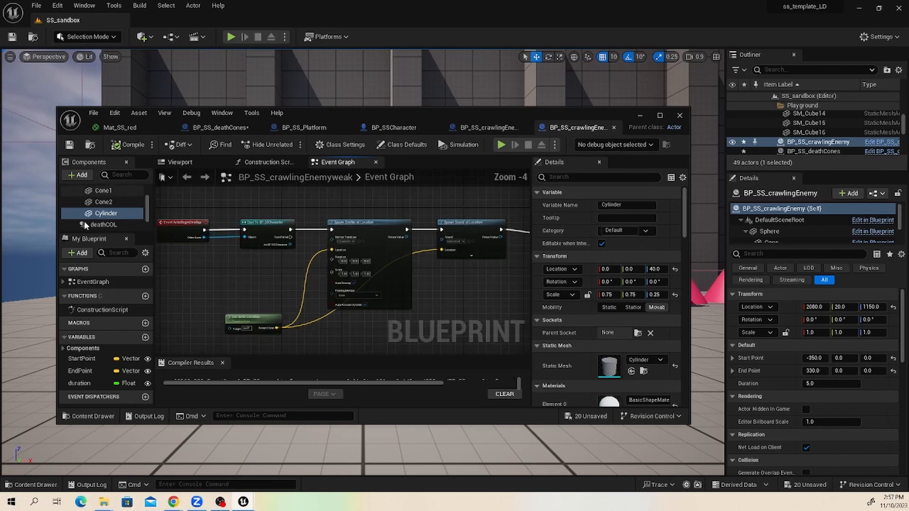
right_click_drag(193, 251, 290, 276)
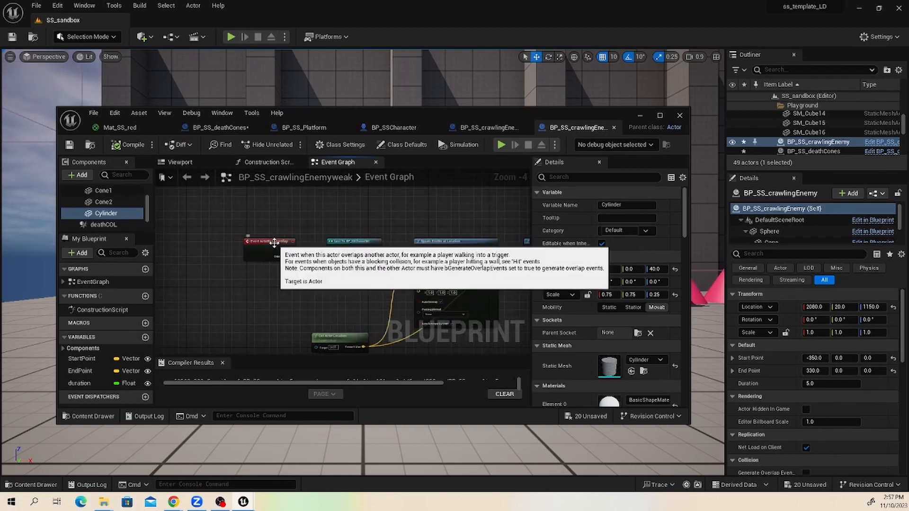
left_click(259, 232)
key("Delete")
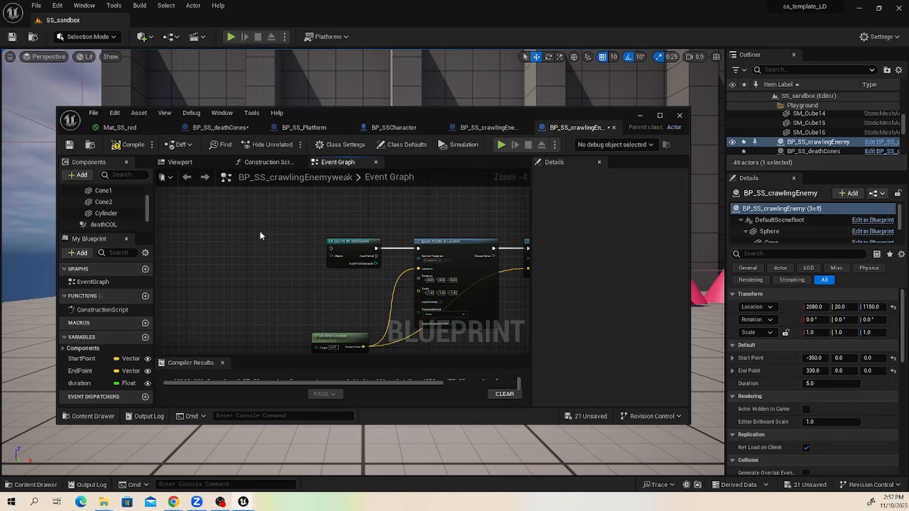
right_click(240, 256)
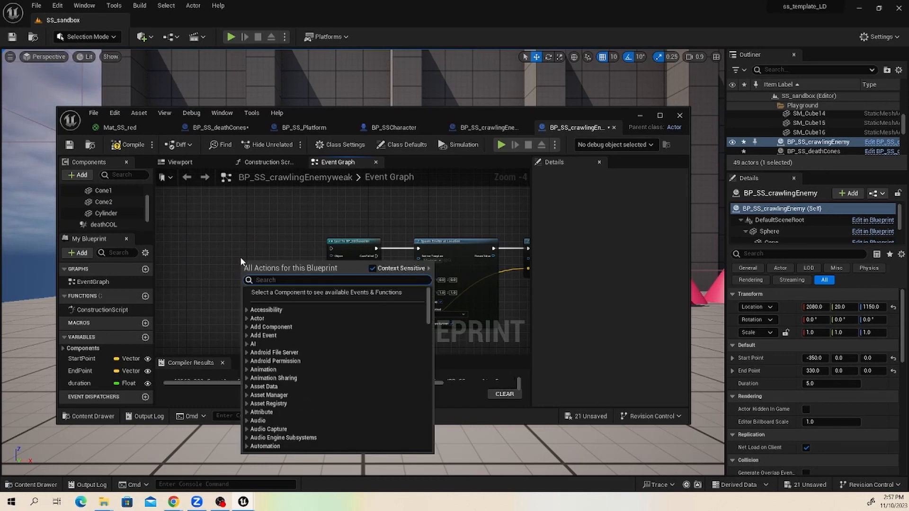
type("on comp")
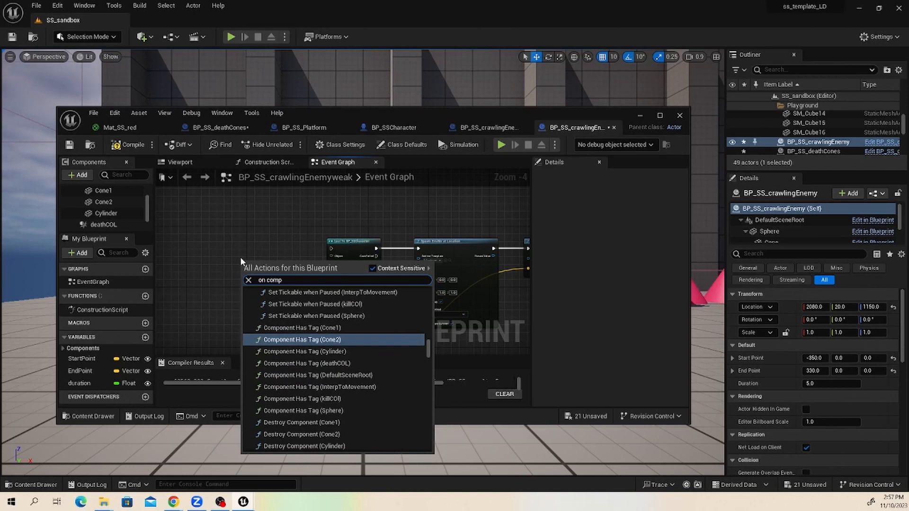
key("BackSpace")
key("BackSpace")
key("BackSpace")
key("BackSpace")
key("BackSpace")
key("BackSpace")
key("BackSpace")
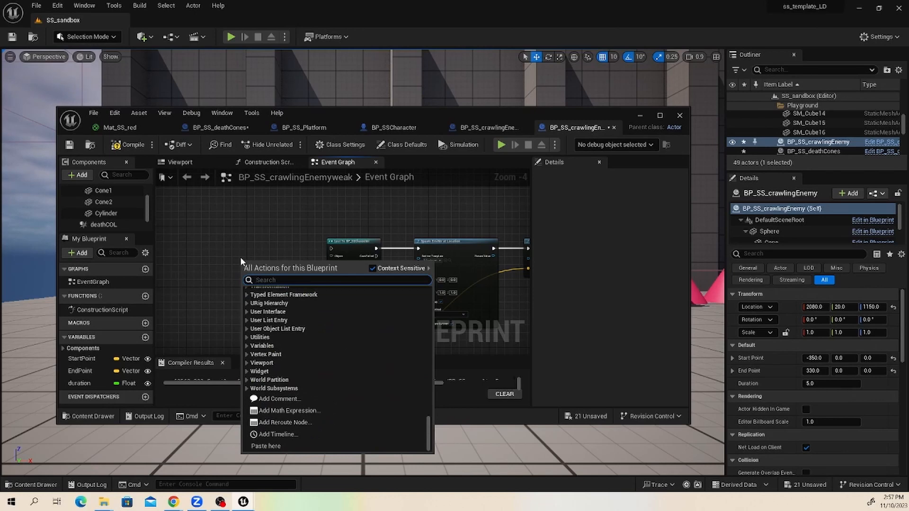
type("begin")
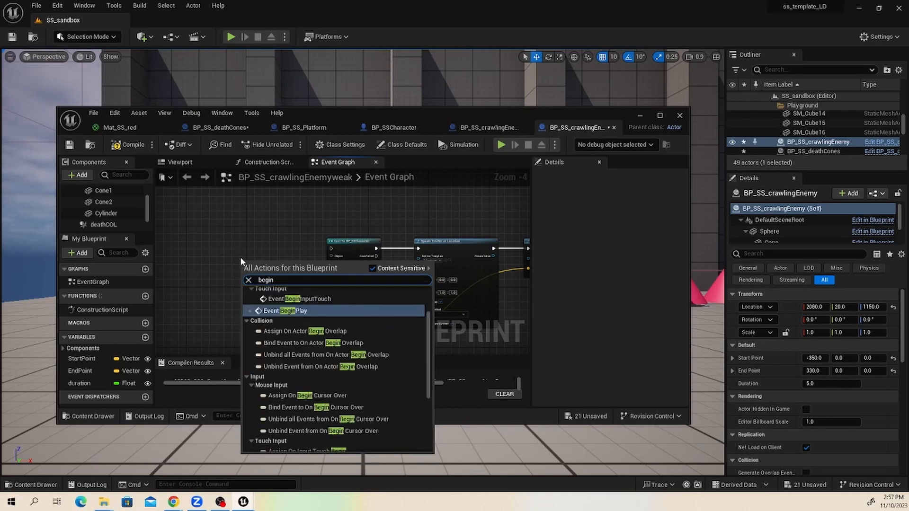
left_click(214, 237)
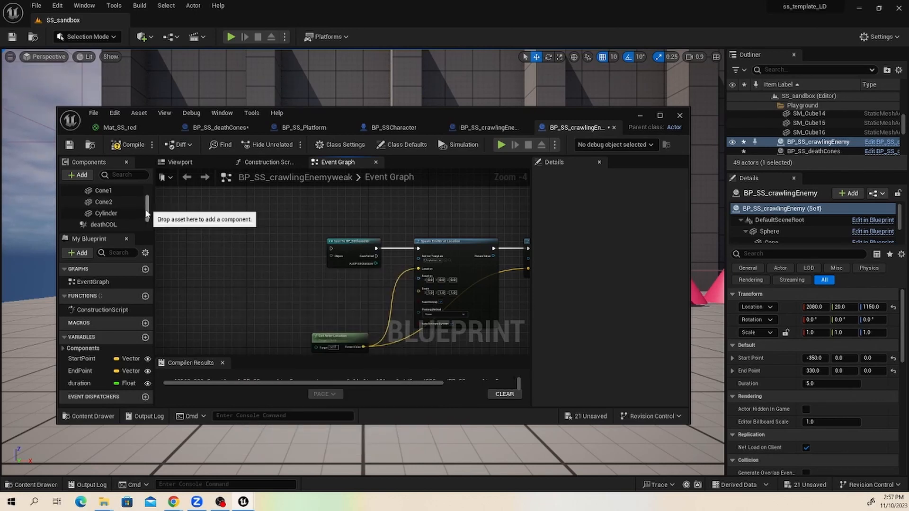
Add an On Component Begin Overlap event for the deathCOL component to the Event Graph
scroll(142, 215, "down", 1)
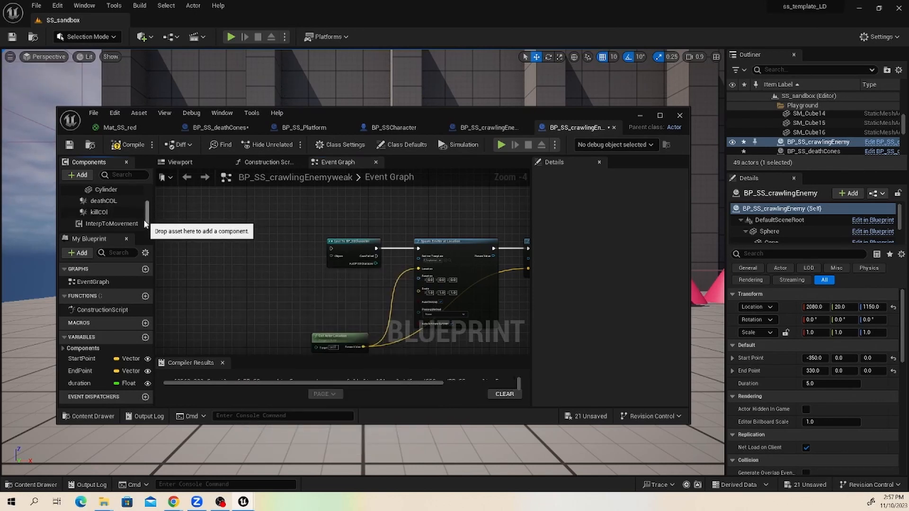
left_click(118, 201)
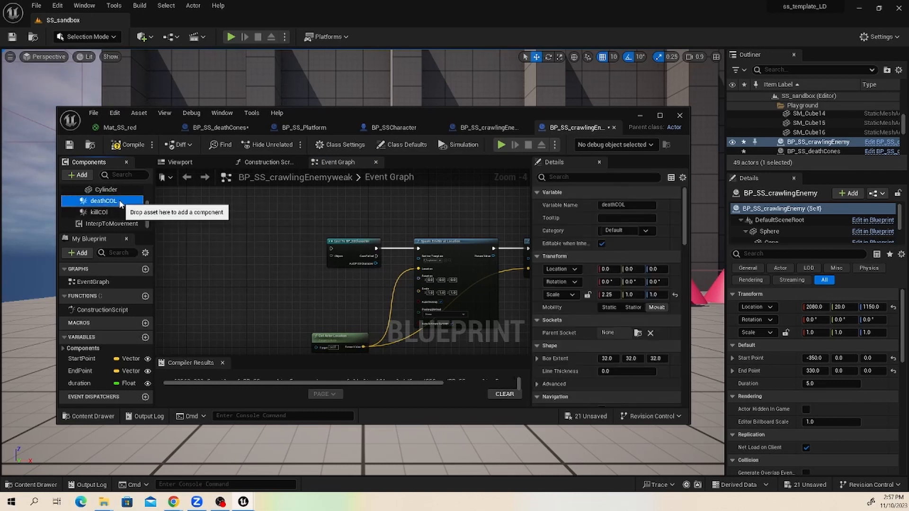
scroll(605, 303, "down", 8)
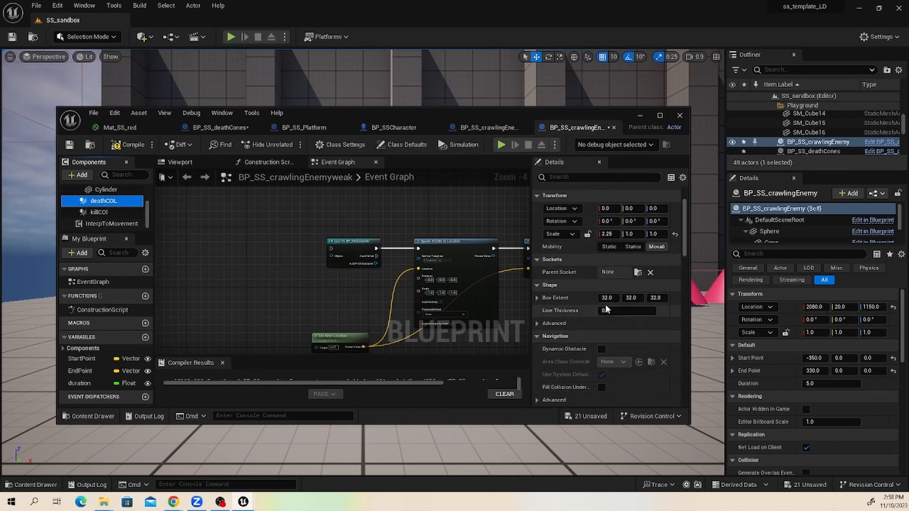
scroll(617, 323, "down", 5)
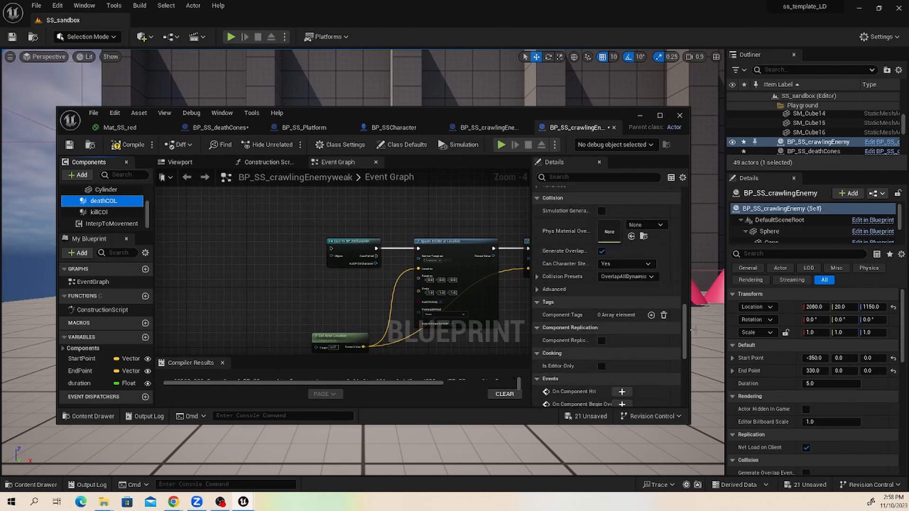
scroll(685, 340, "down", 3)
scroll(685, 340, "down", 4)
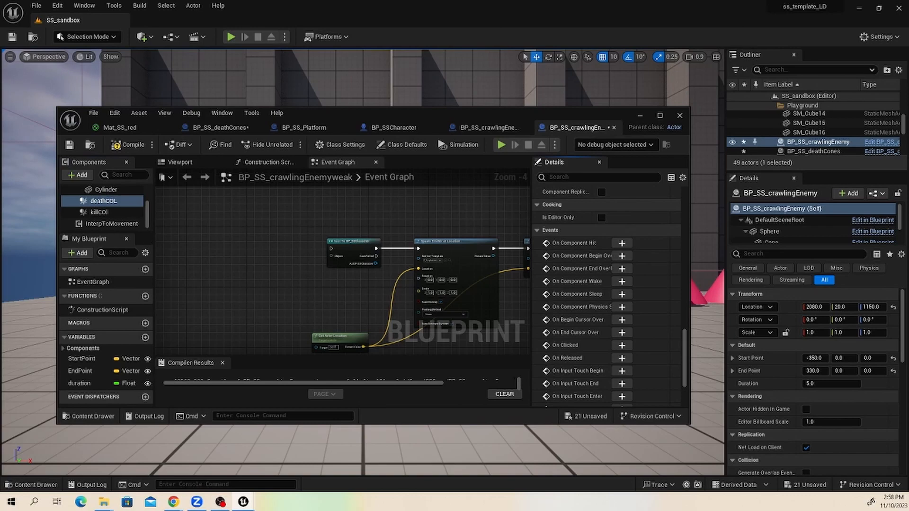
left_click(621, 256)
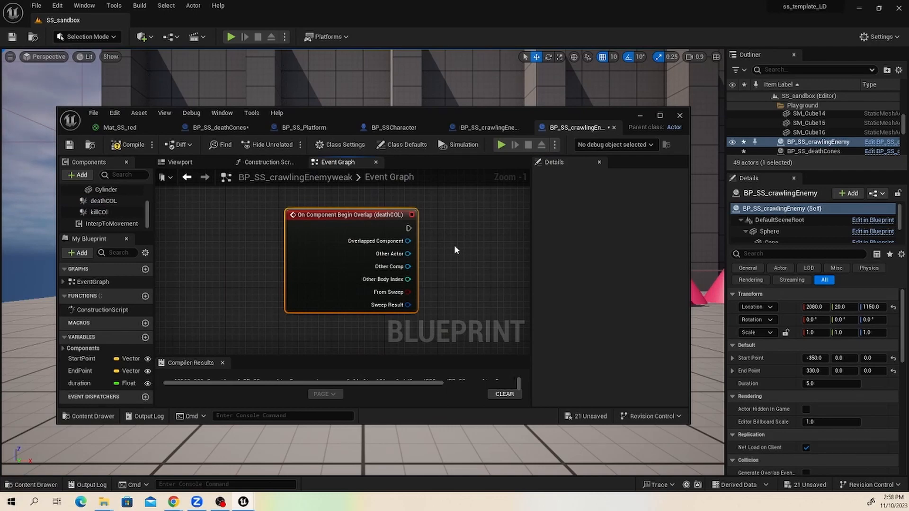
Move the deathCOL overlap event beside the Cast To BP_SSCharacter node and connect its execution output to the cast
scroll(454, 245, "down", 3)
right_click_drag(417, 229, 426, 304)
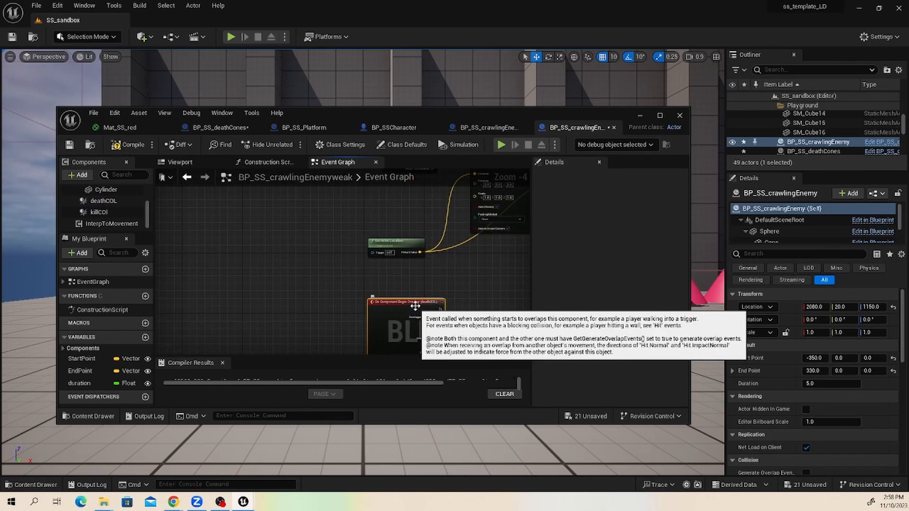
left_click_drag(415, 304, 346, 189)
right_click_drag(344, 210, 340, 295)
left_click_drag(334, 273, 406, 240)
scroll(335, 239, "up", 2)
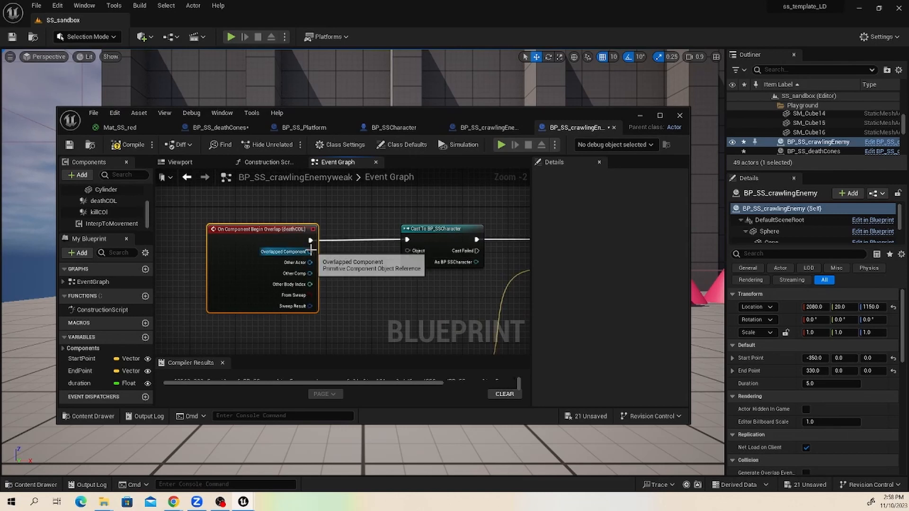
Connect the deathCOL overlap event's Overlapped Component output to the Object input of its Cast To BP_SSCharacter node
left_click_drag(310, 252, 405, 251)
scroll(421, 257, "down", 4)
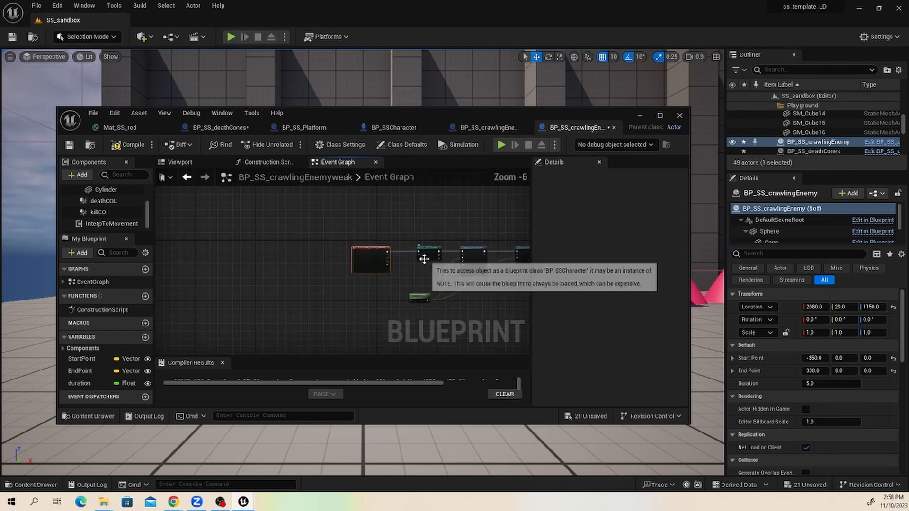
right_click_drag(421, 258, 202, 242)
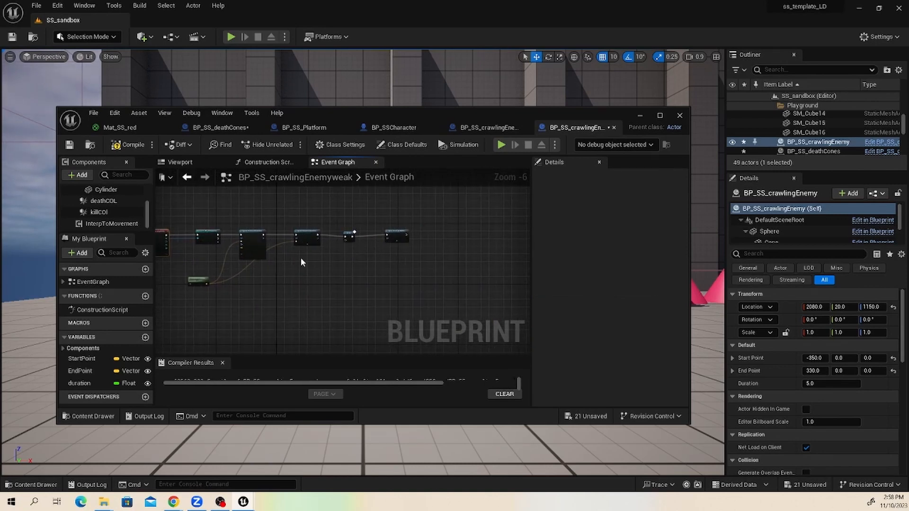
right_click_drag(167, 235, 298, 267)
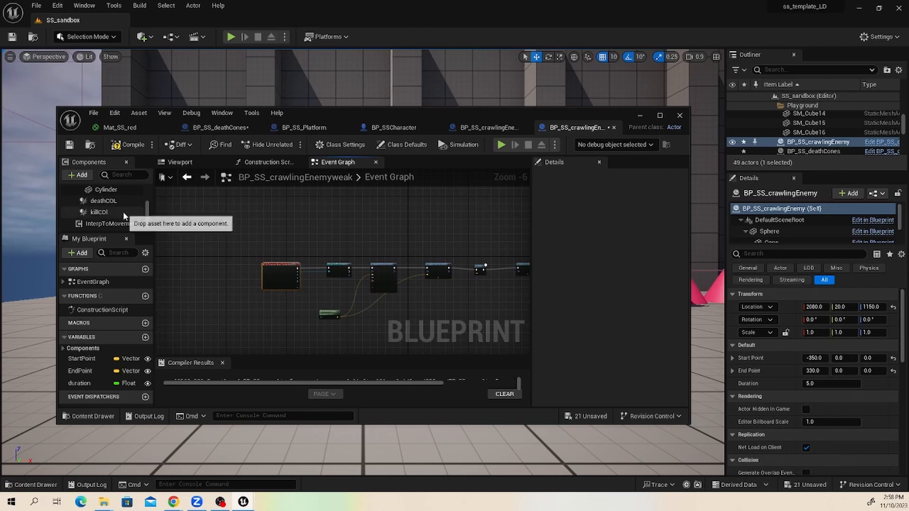
Add an On Component Begin Overlap event for the killCOl component and place it above the deathCOL event
left_click(107, 213)
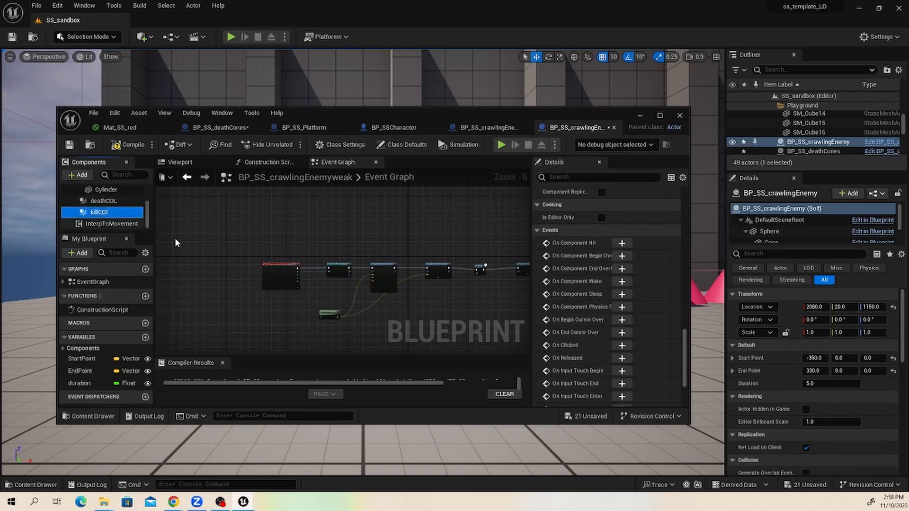
left_click(621, 256)
scroll(359, 234, "down", 8)
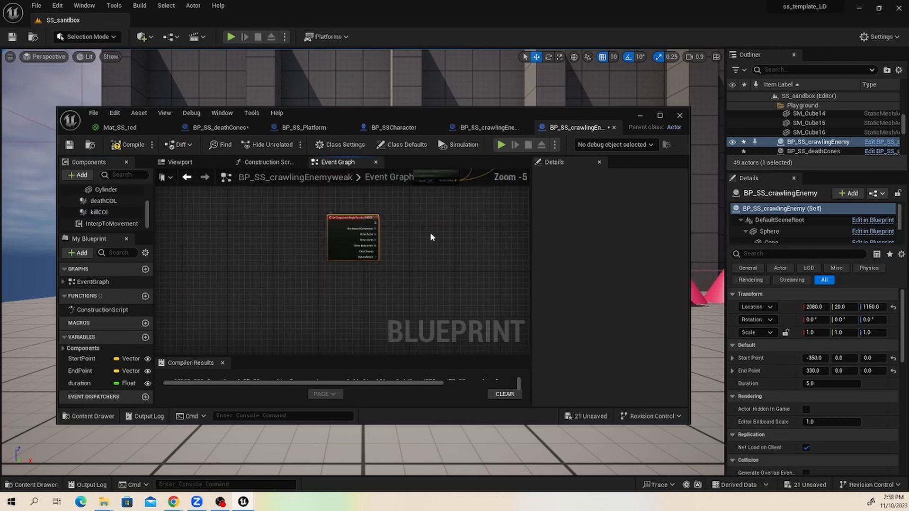
right_click_drag(430, 231, 419, 314)
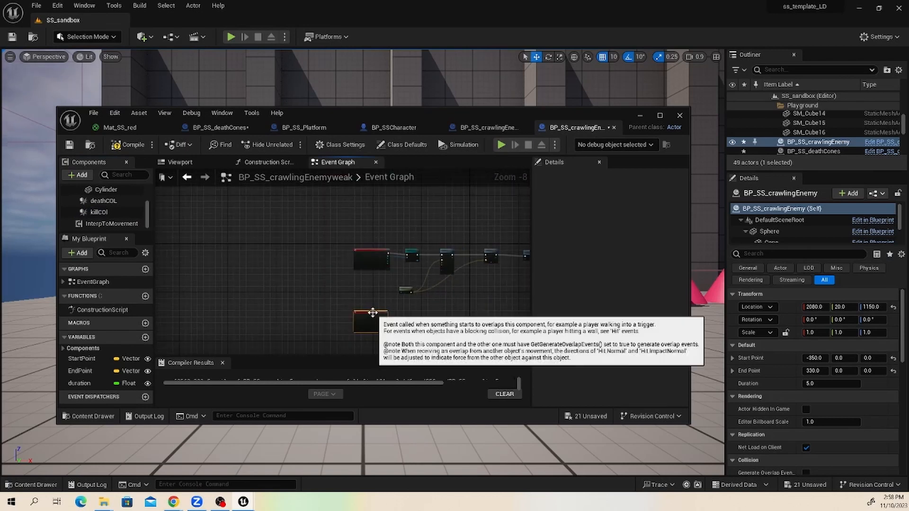
left_click_drag(372, 311, 376, 207)
right_click_drag(419, 219, 345, 218)
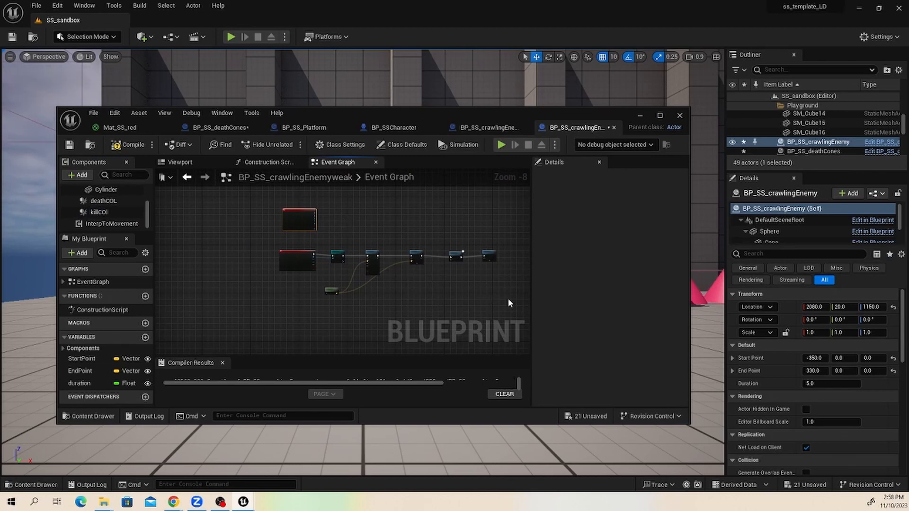
Paste a copy of the cast, emitter, sound, delay and open-level chain and place it beside the killCOl event
left_click_drag(507, 300, 338, 238)
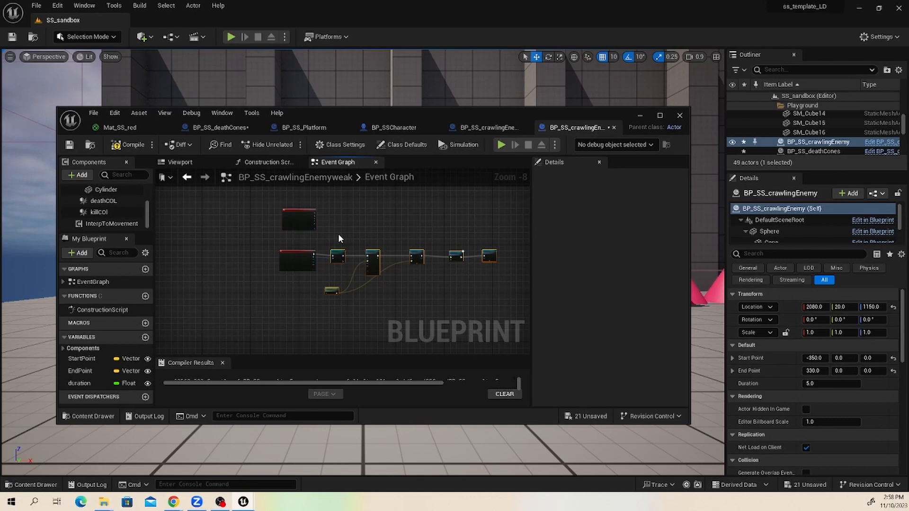
key("ctrl+c")
key("ctrl+v")
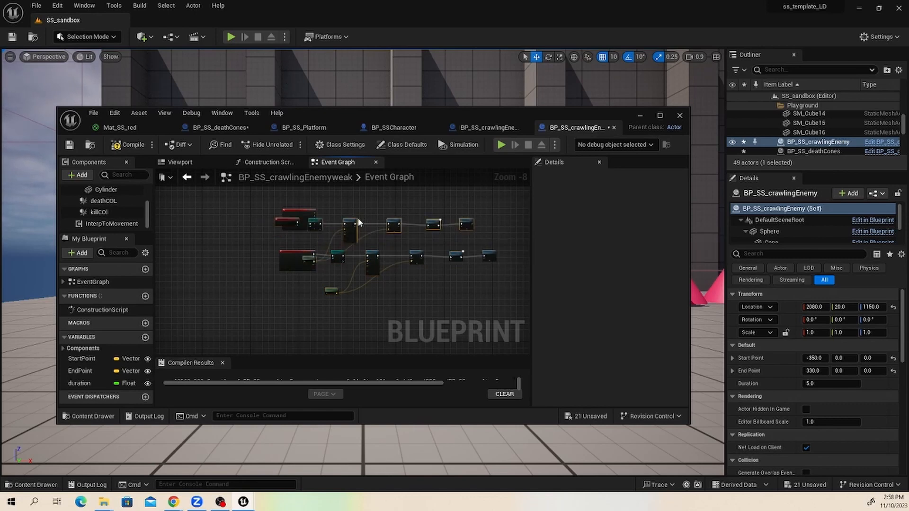
left_click_drag(358, 223, 399, 204)
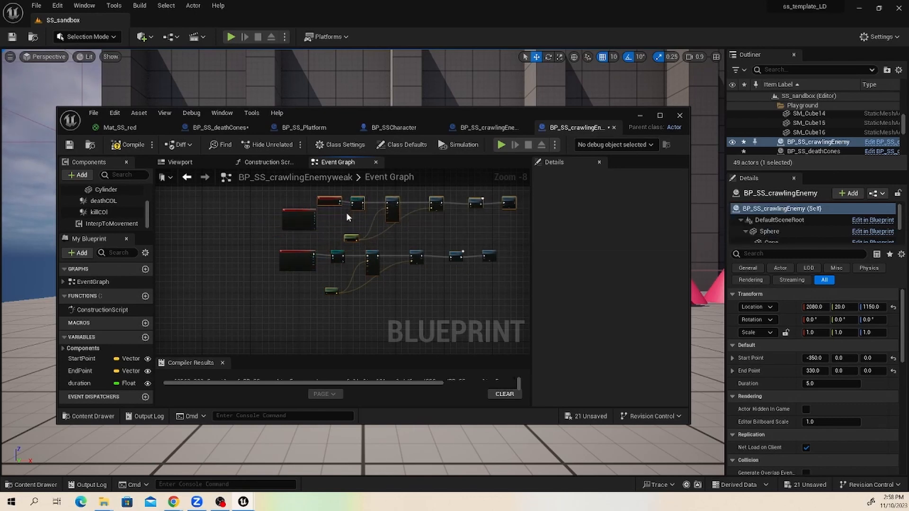
scroll(346, 216, "up", 5)
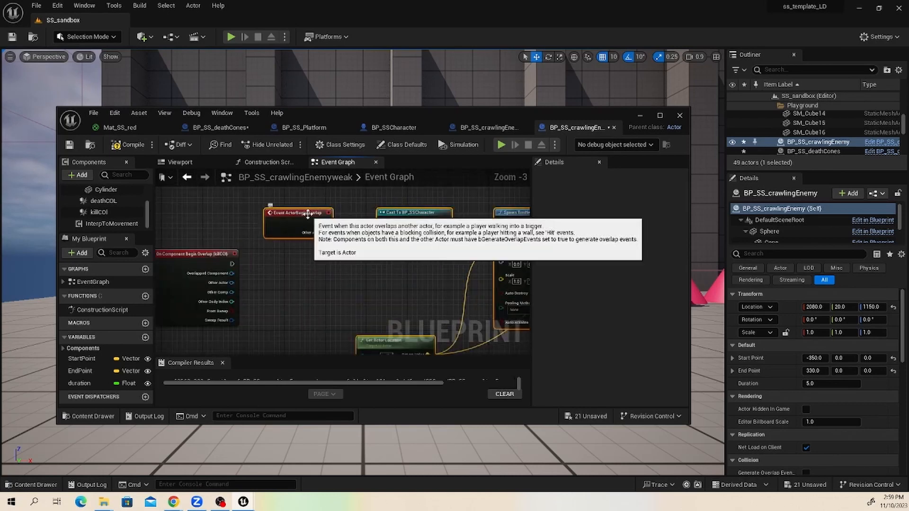
left_click_drag(307, 214, 298, 214)
Delete the pasted Event ActorBeginOverlap node and connect the killCOl event's execution output to the copied cast
left_click(373, 290)
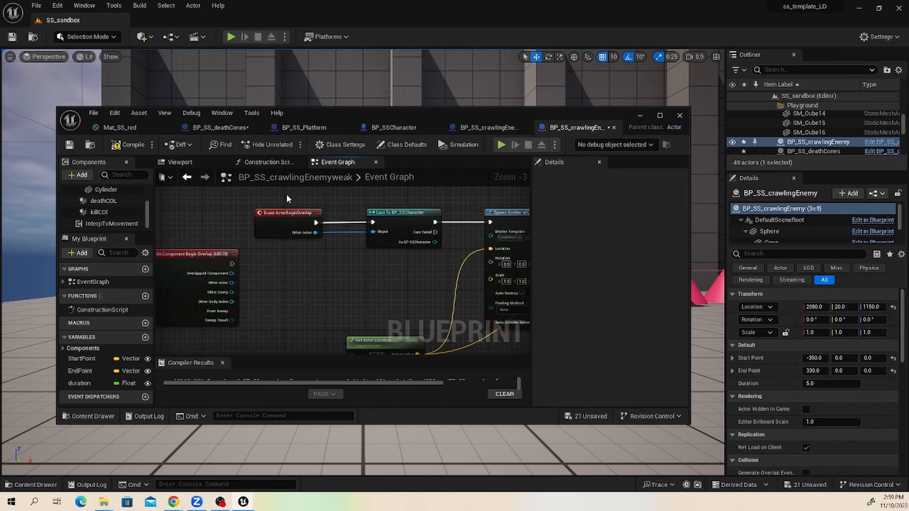
key("Delete")
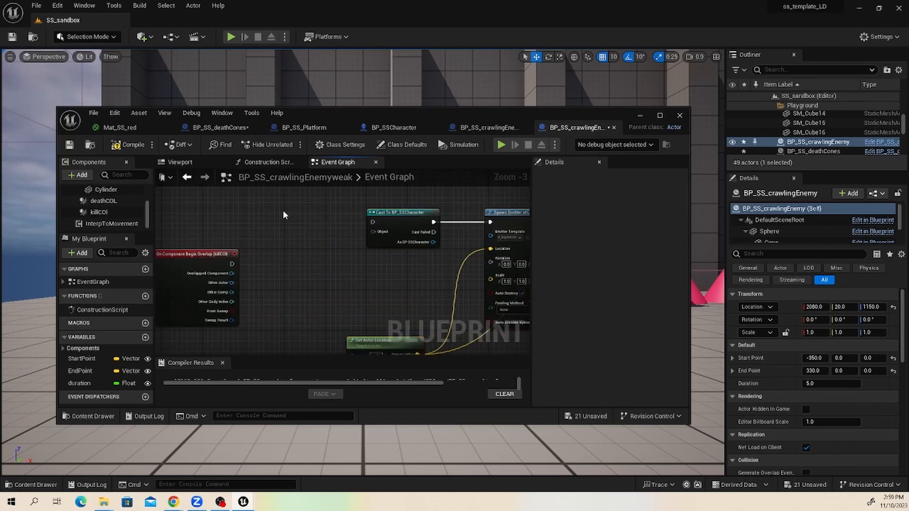
left_click_drag(232, 263, 372, 222)
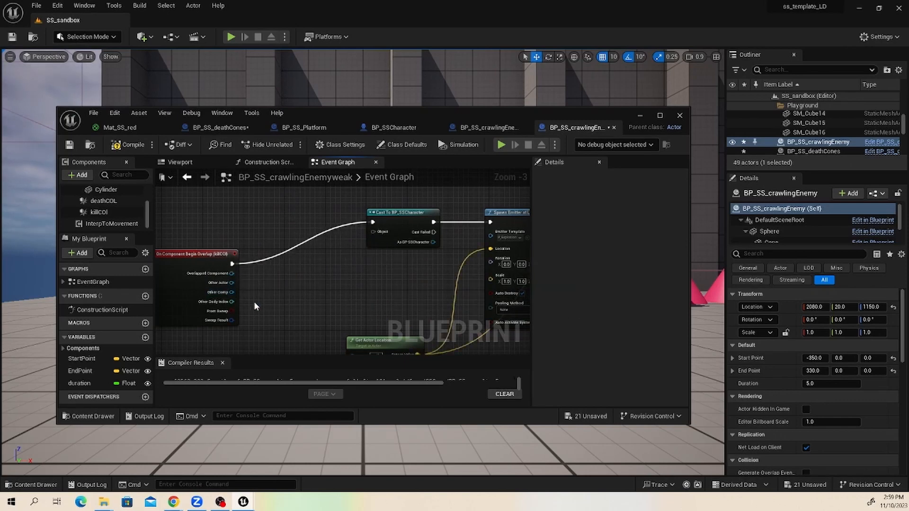
Connect the killCOl event's Overlapped Component to the cast's Object input and move Get Actor Location up beneath the cast
scroll(254, 301, "down", 4)
scroll(316, 277, "up", 2)
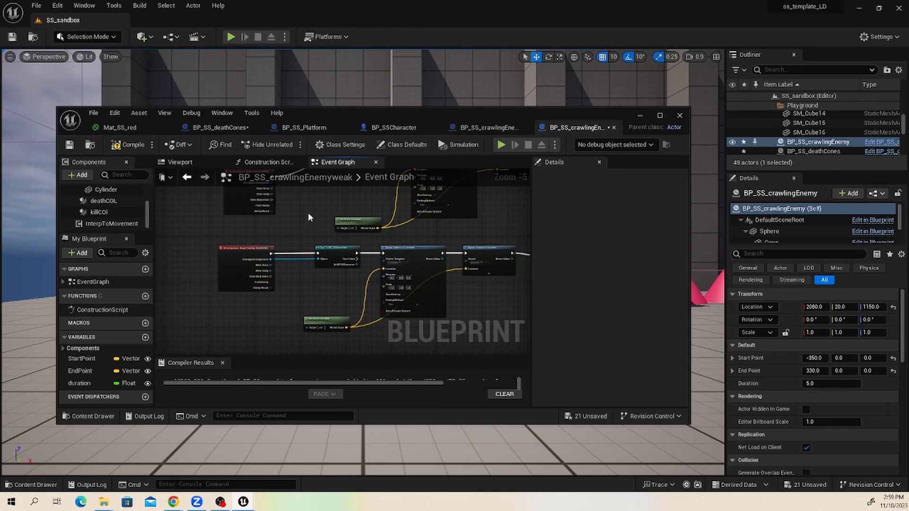
right_click_drag(305, 208, 288, 285)
scroll(286, 284, "up", 1)
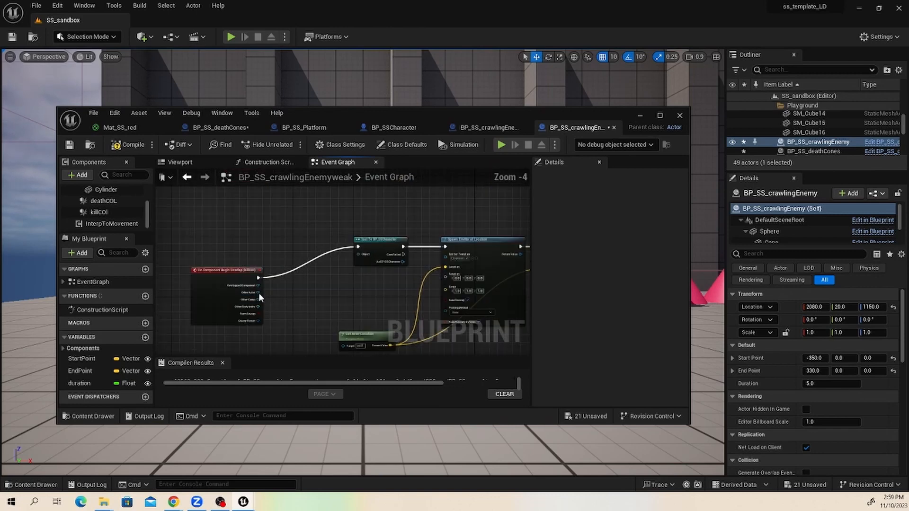
left_click_drag(258, 285, 357, 254)
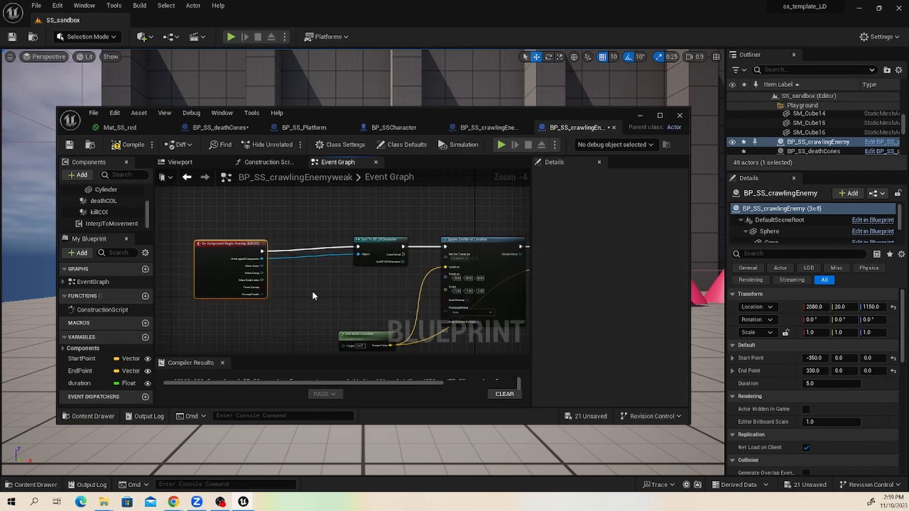
right_click_drag(312, 291, 161, 247)
left_click_drag(220, 288, 212, 236)
Delete the Delay and Open Level (by Name) nodes from the end of the killCOl chain
right_click_drag(386, 250, 286, 278)
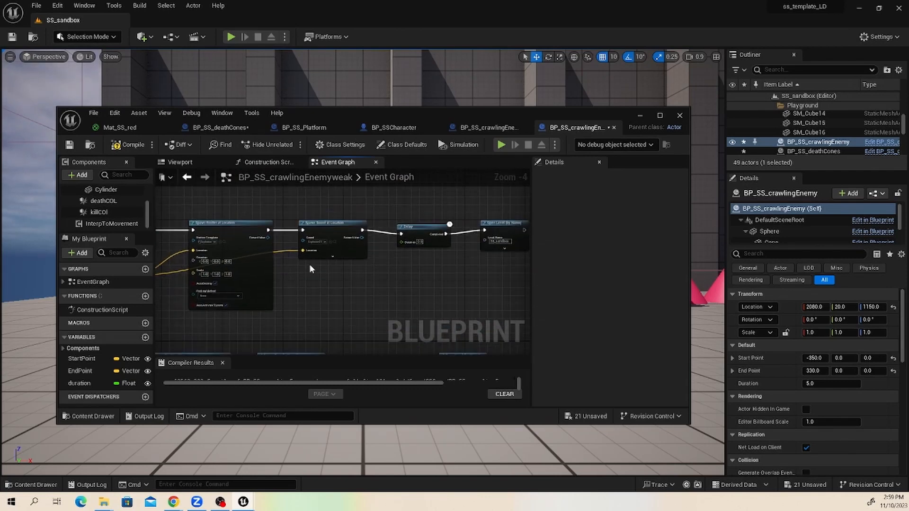
right_click_drag(397, 263, 337, 268)
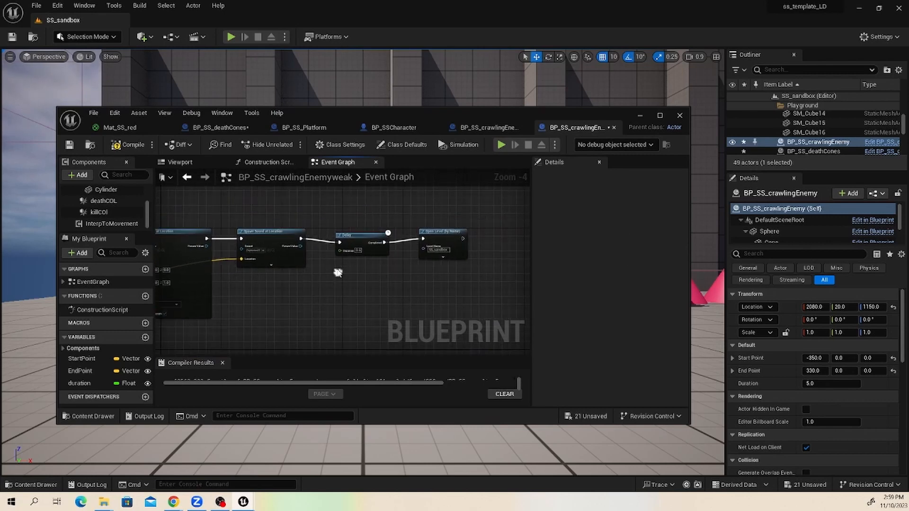
left_click(358, 233)
key("Delete")
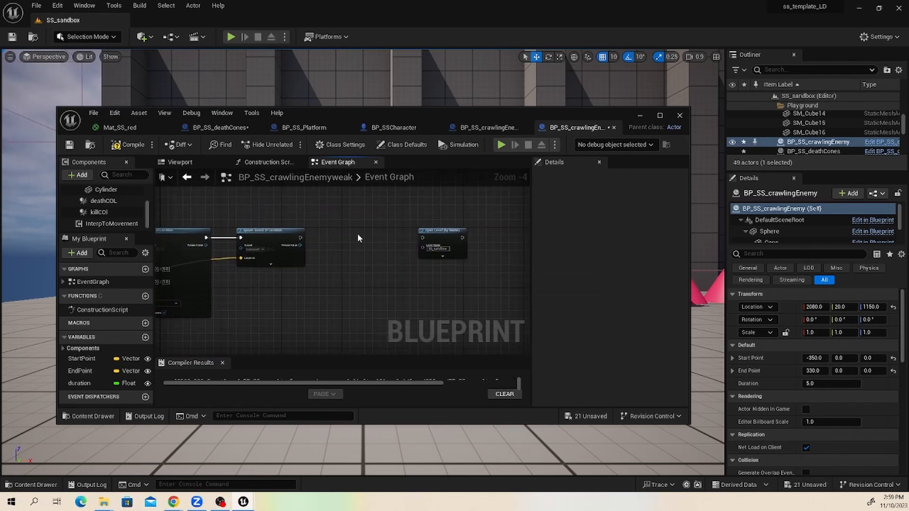
left_click(436, 229)
key("Delete")
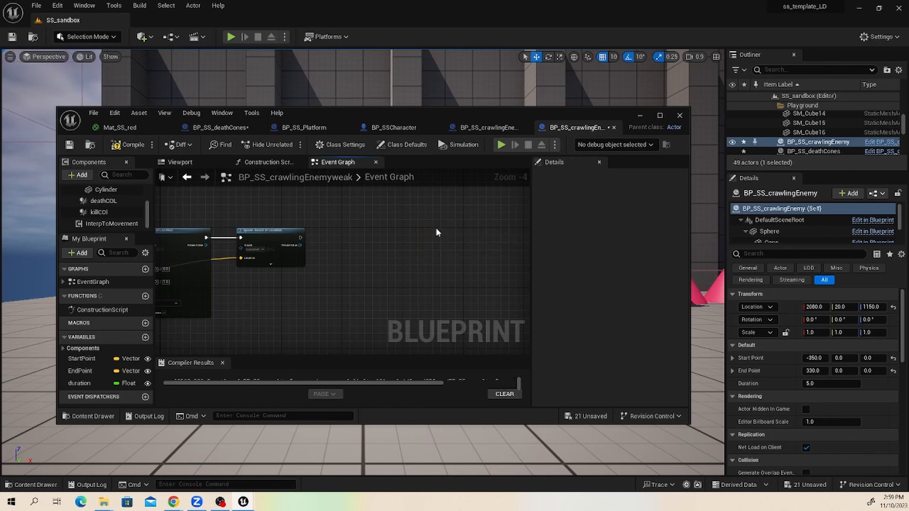
Add a Destroy Actor node after the sound node in the killCOl chain
left_click_drag(300, 236, 350, 238)
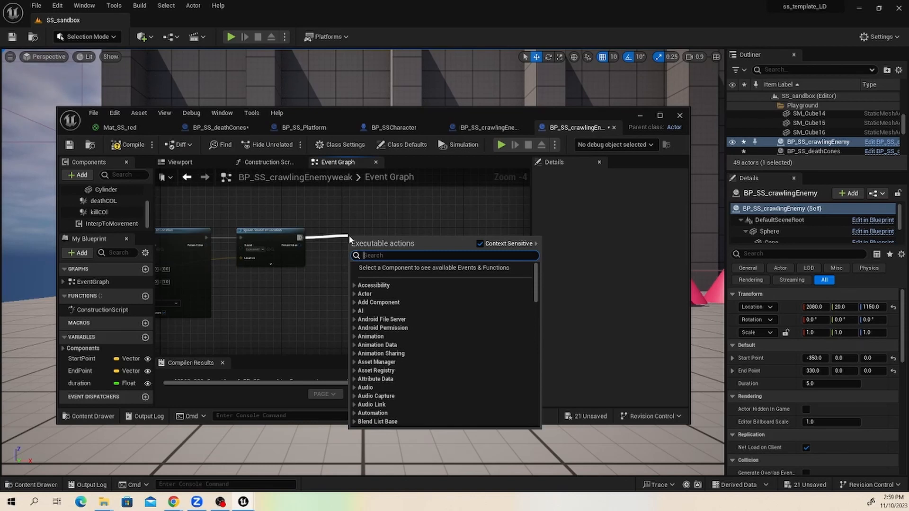
type("destroy")
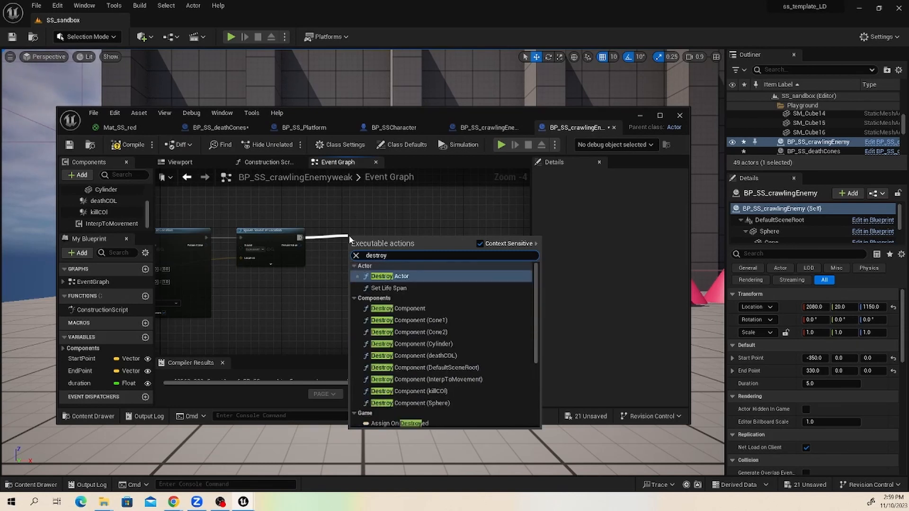
left_click(403, 277)
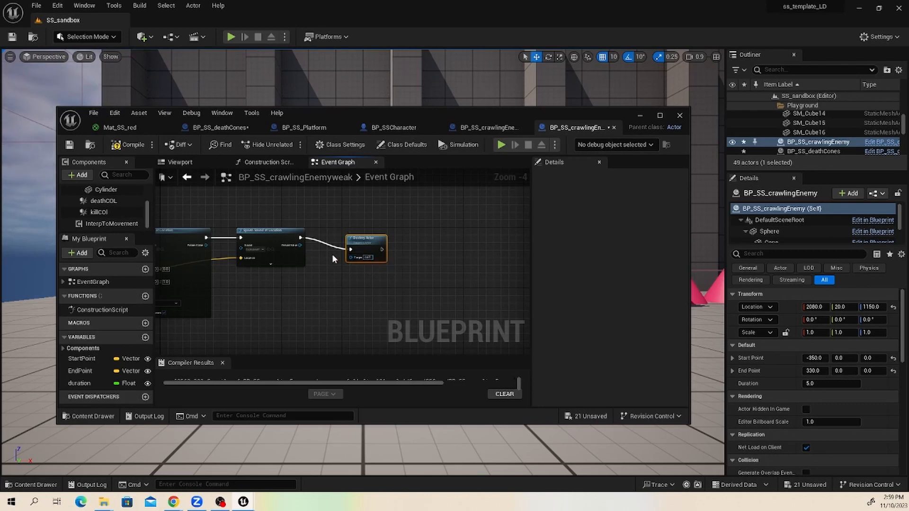
Compile and save the weak enemy blueprint
scroll(331, 258, "down", 4)
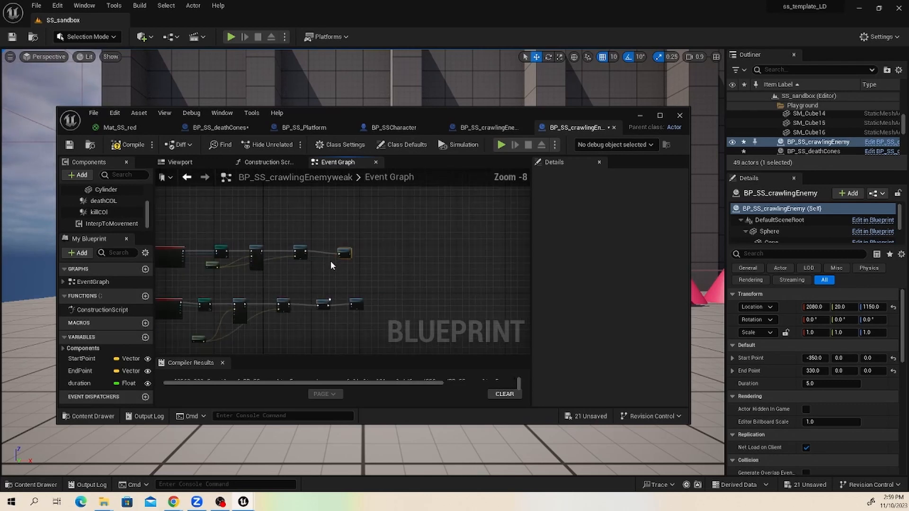
left_click(139, 149)
left_click(75, 147)
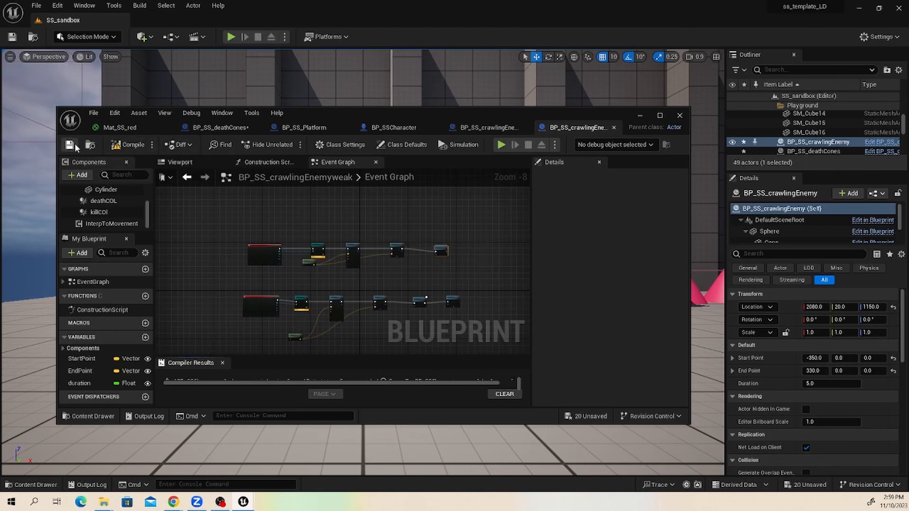
left_click(128, 145)
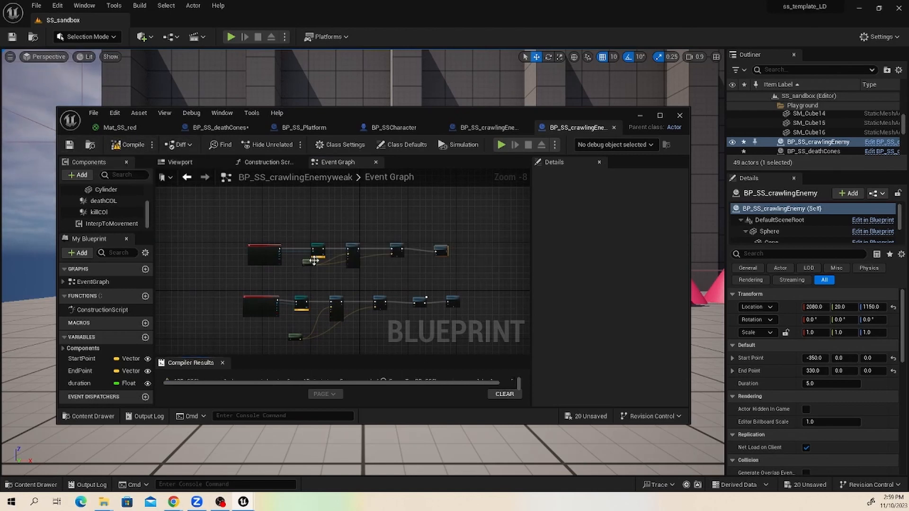
Replace the Overlapped Component link into the killCOl cast's Object input with one from the event's Other Actor output
scroll(313, 260, "up", 7)
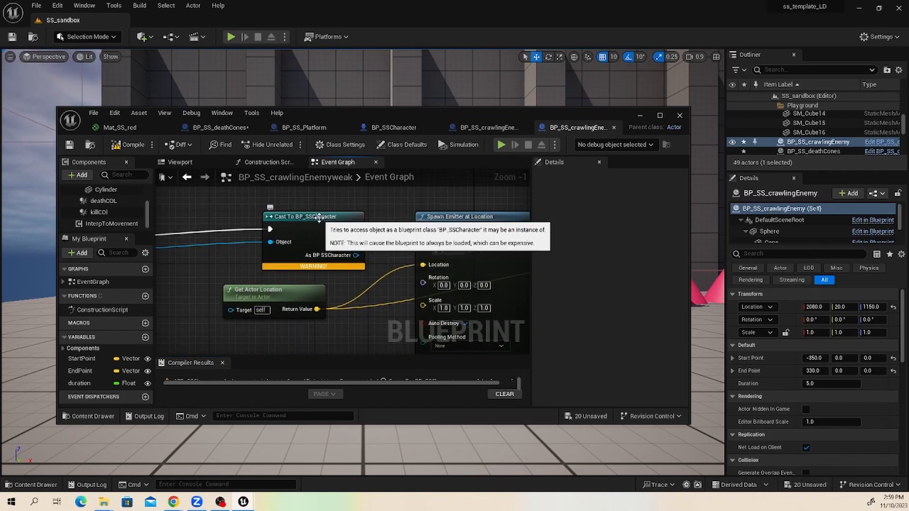
left_click_drag(319, 217, 274, 214)
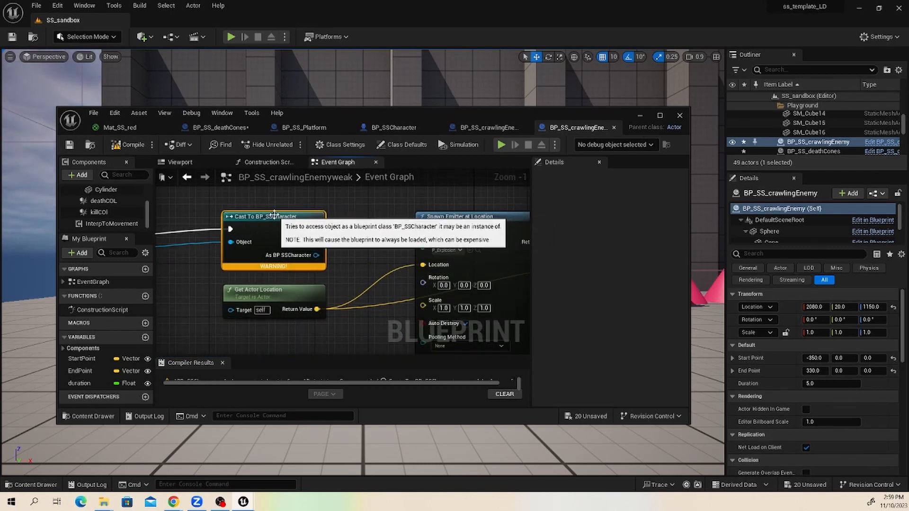
mouse_move(284, 268)
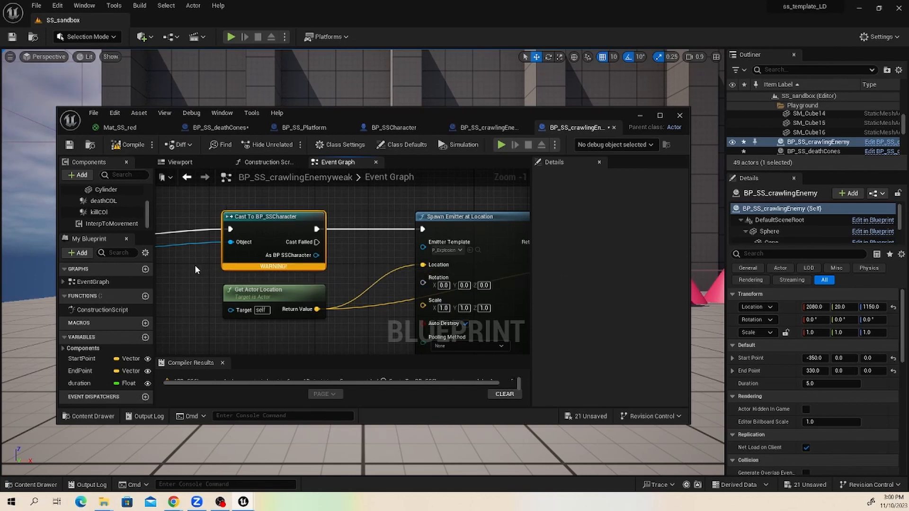
right_click_drag(284, 267, 450, 248)
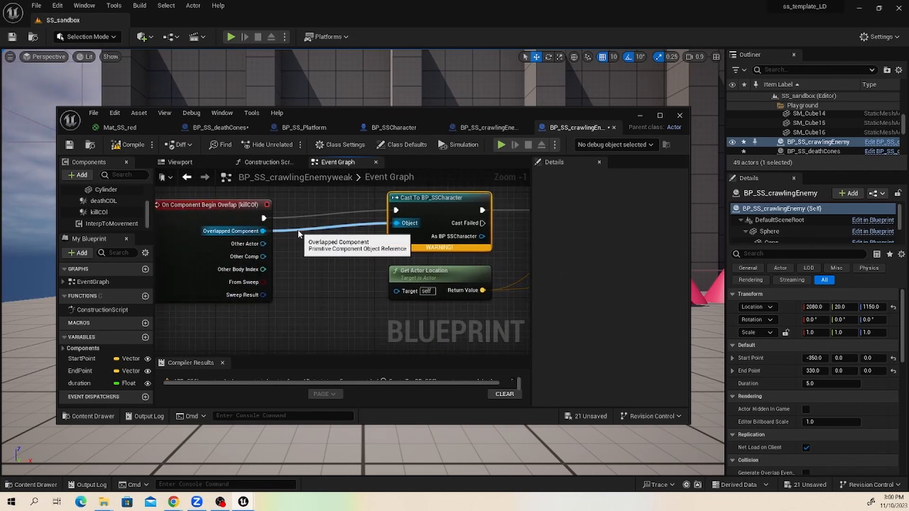
left_click(300, 231, "ctrl")
left_click(275, 260)
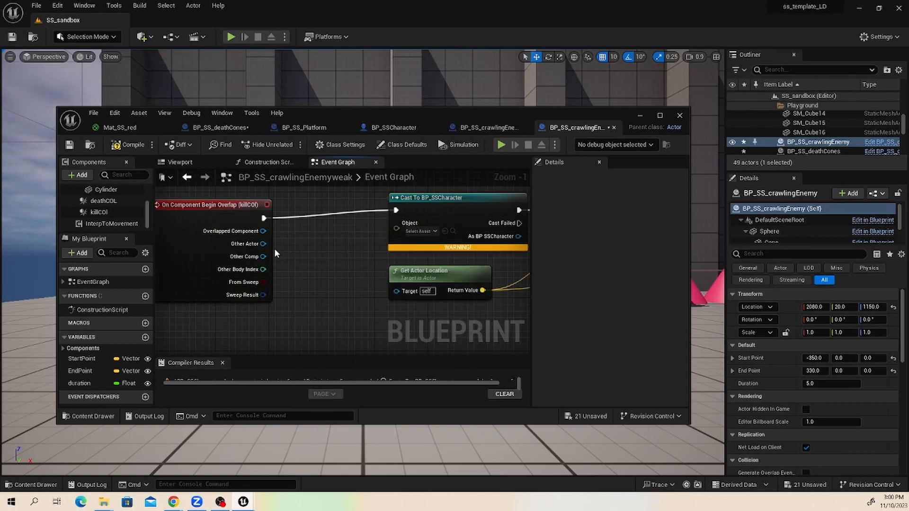
left_click_drag(264, 244, 396, 223)
Replace the Overlapped Component link into the deathCOL cast's Object input with one from the event's Other Actor output
scroll(353, 255, "down", 3)
right_click_drag(344, 310, 334, 186)
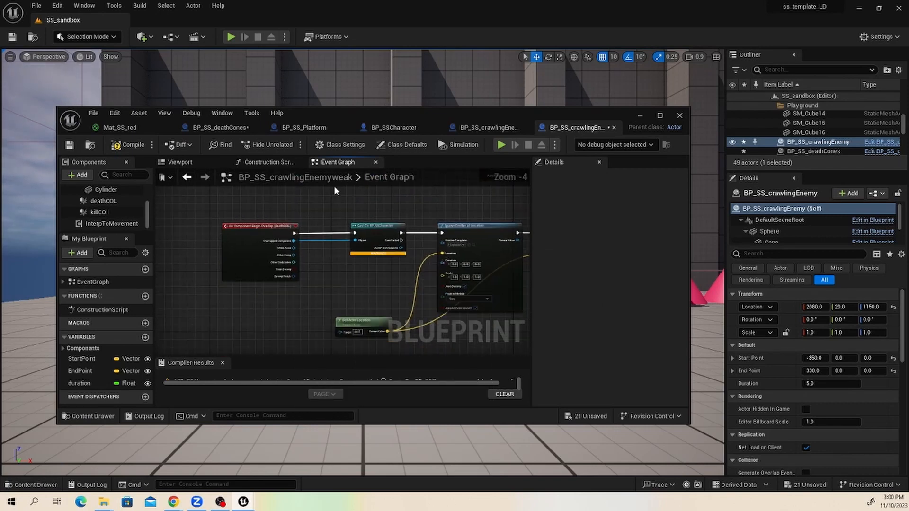
scroll(308, 244, "up", 3)
left_click(309, 245, "ctrl")
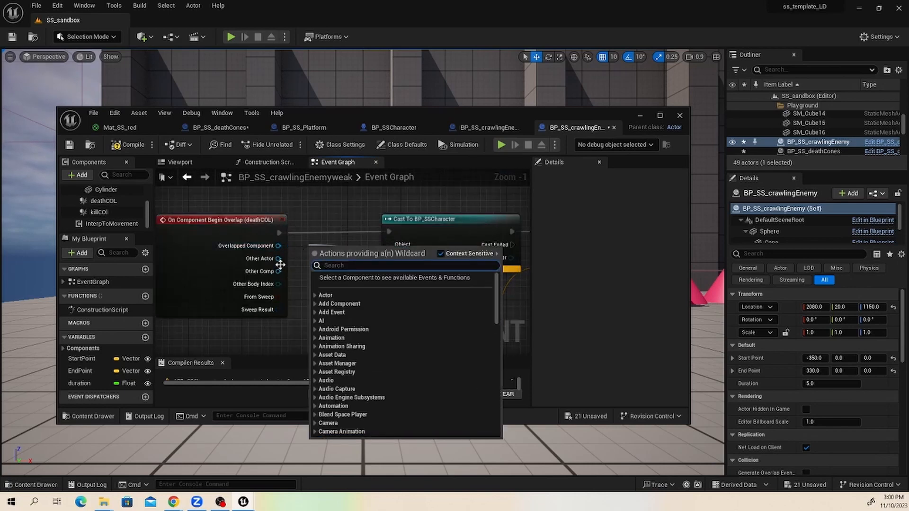
left_click(292, 253)
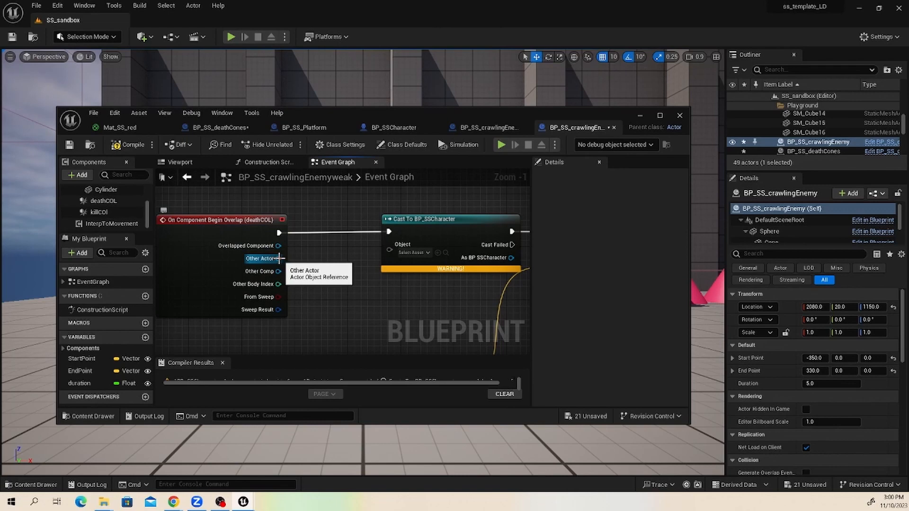
left_click_drag(276, 258, 391, 250)
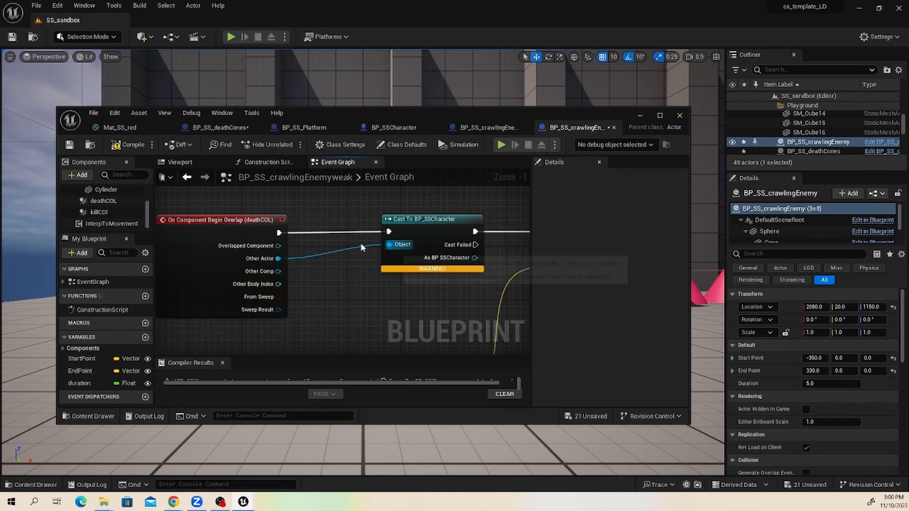
Compile and save the weak enemy blueprint with both overlap chains, and minimize its editor window
left_click(128, 144)
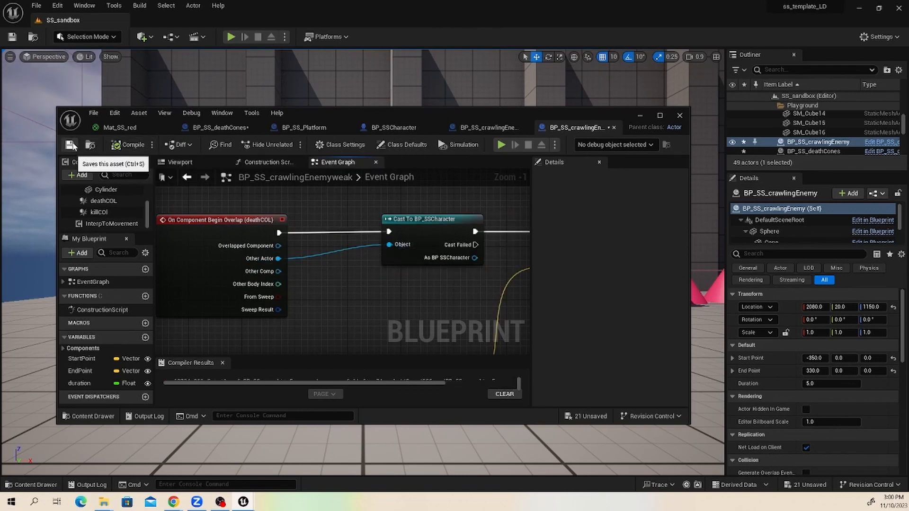
right_click_drag(306, 242, 293, 257)
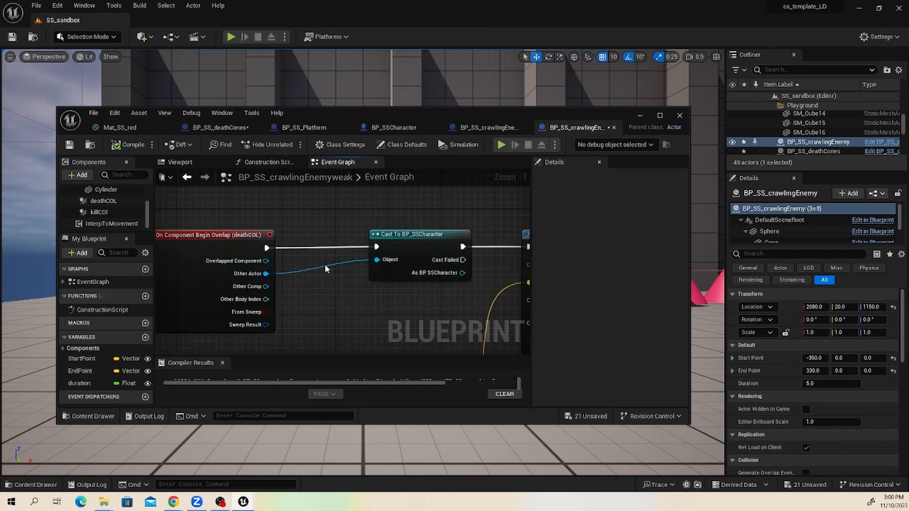
scroll(325, 264, "down", 3)
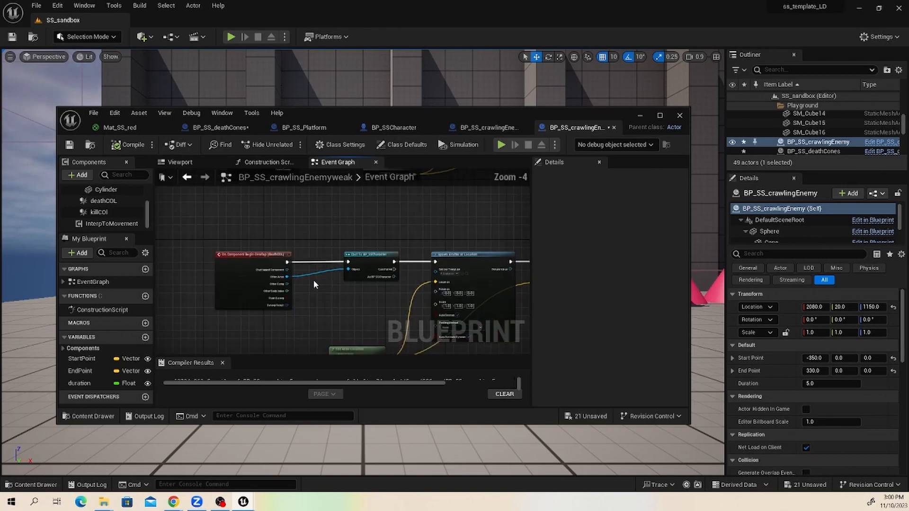
scroll(343, 287, "down", 3)
right_click_drag(343, 288, 266, 293)
scroll(393, 283, "down", 3)
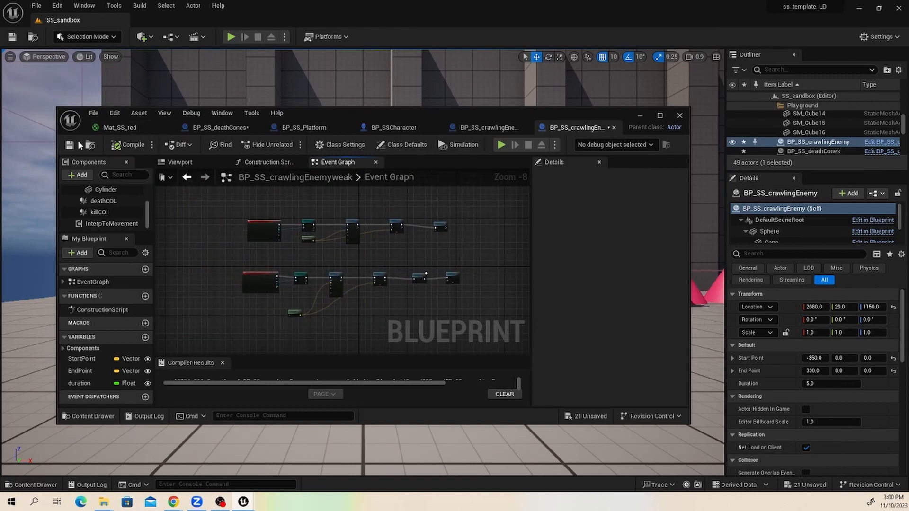
left_click(131, 148)
left_click(641, 114)
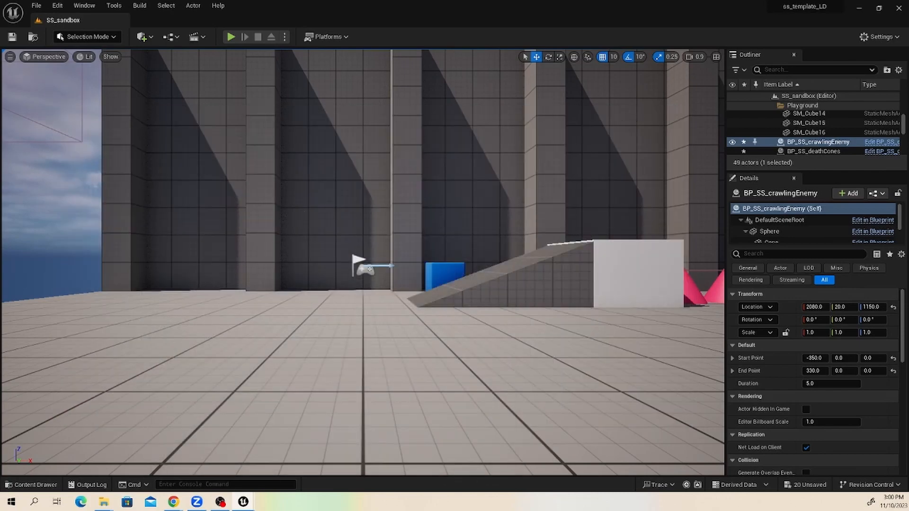
Start a brief play test of the level and stop it
left_click(336, 225)
left_click(229, 39)
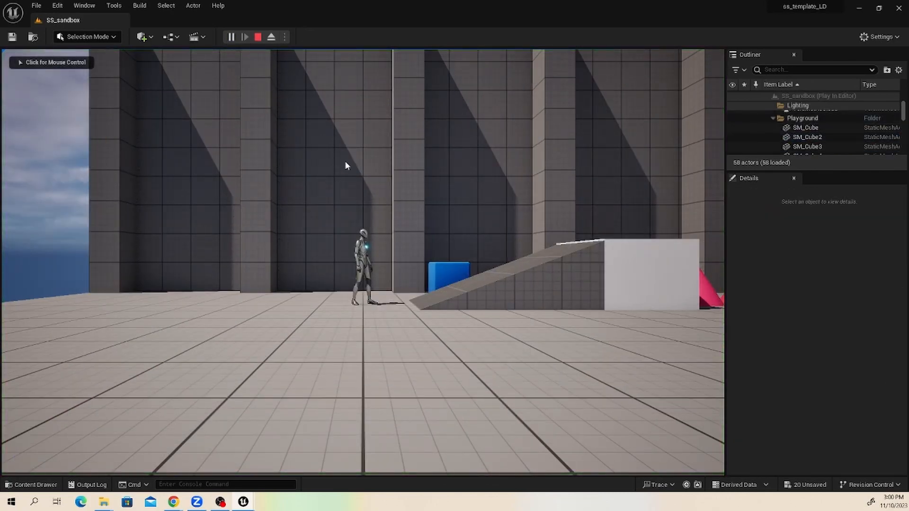
left_click(257, 37)
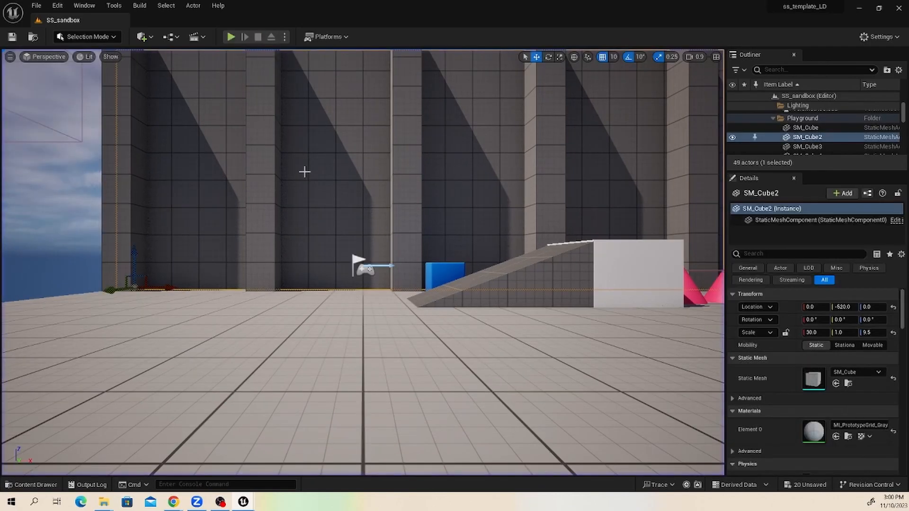
Duplicate the row of four floating cubes under the crawling enemy three times along X, forming one long platform separated by a gap
scroll(349, 215, "down", 5)
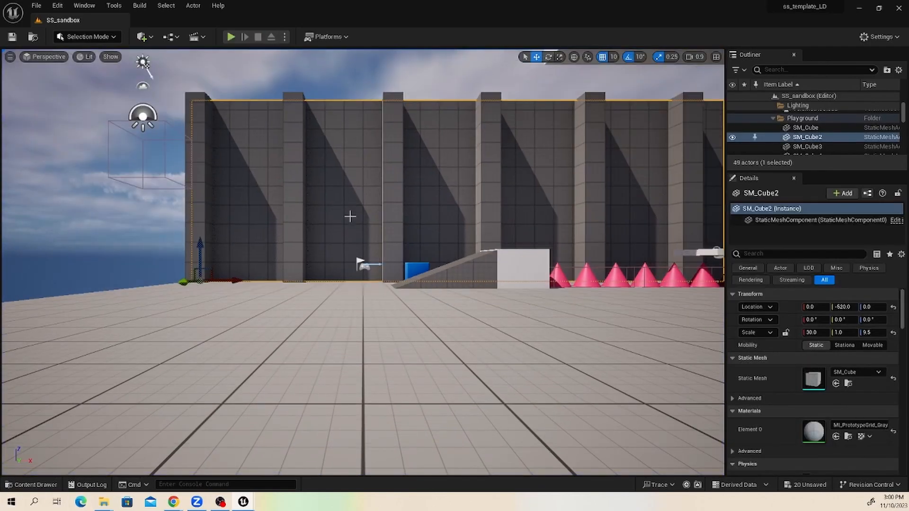
right_click_drag(369, 199, 363, 303)
scroll(406, 160, "down", 5)
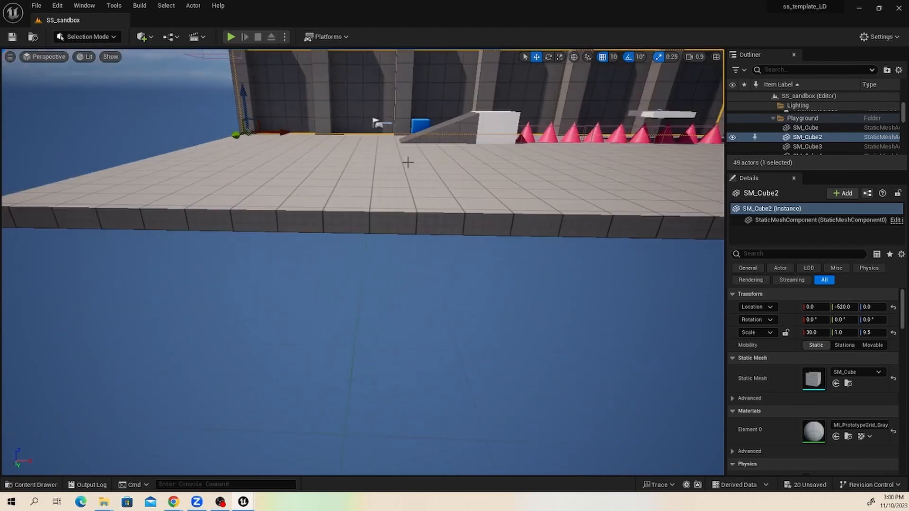
middle_click_drag(425, 136, 413, 214)
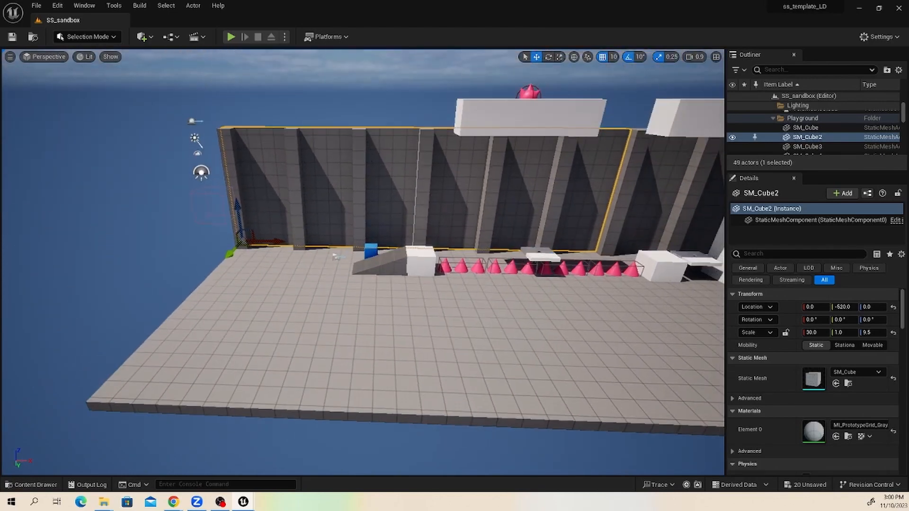
middle_click_drag(410, 255, 406, 313)
scroll(406, 313, "up", 3)
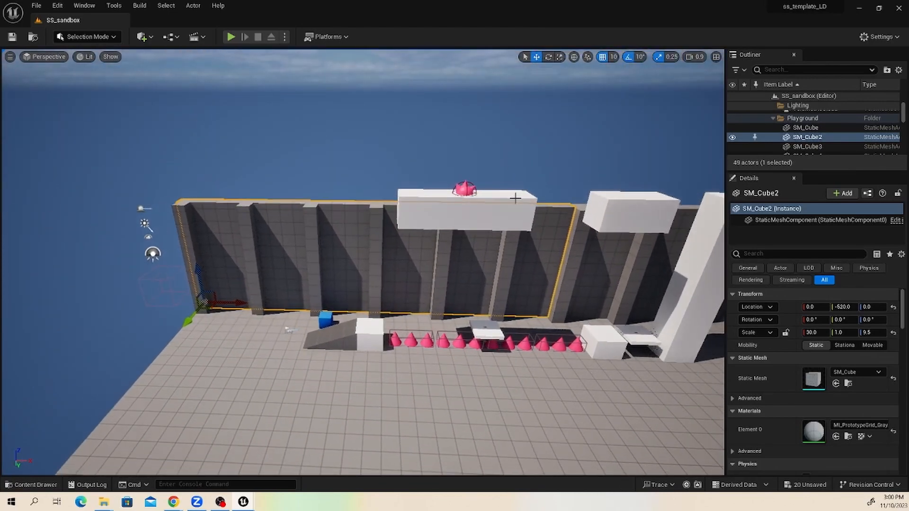
left_click(497, 200)
left_click(485, 205, "shift")
left_click(450, 212, "shift")
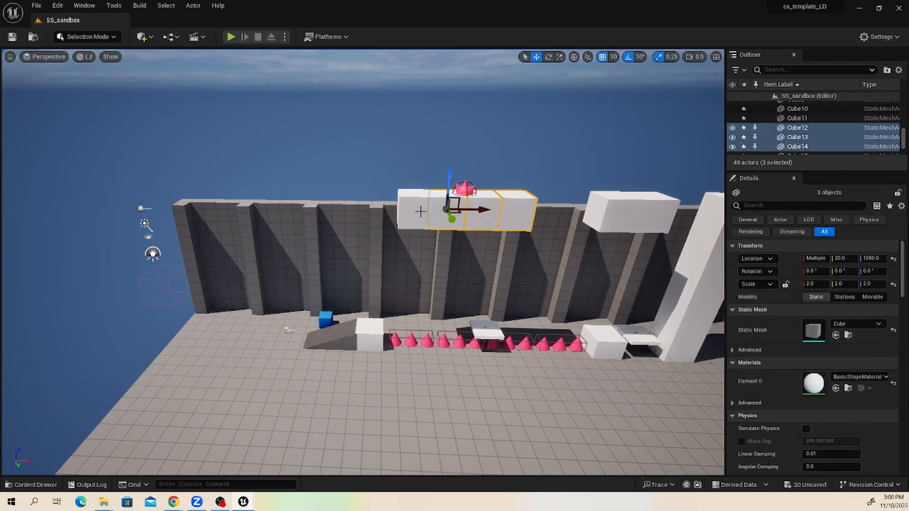
left_click(426, 214, "shift")
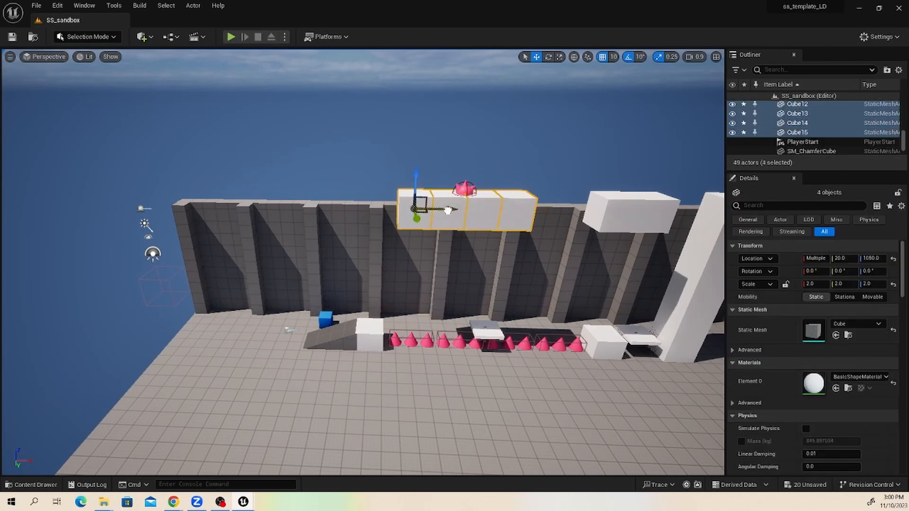
left_click(449, 210)
left_click(418, 204)
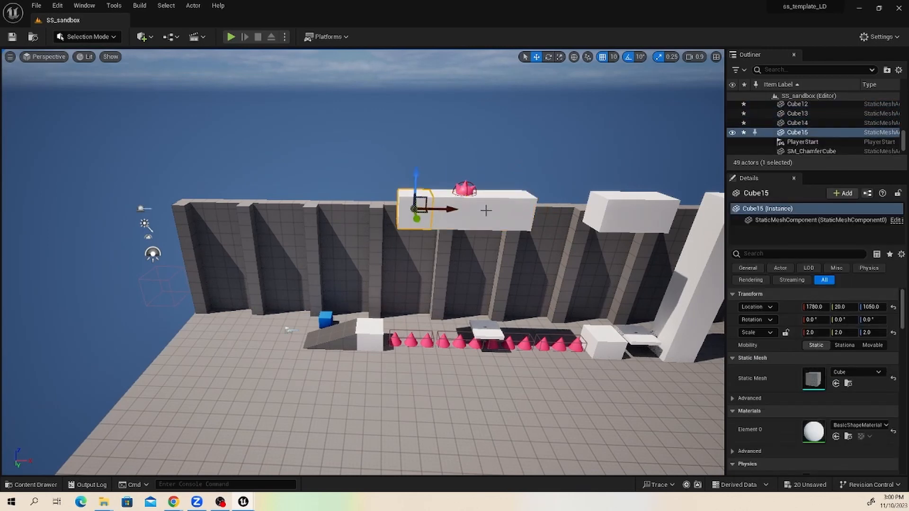
left_click(516, 208, "shift")
left_click(490, 210, "shift")
left_click(448, 212, "shift")
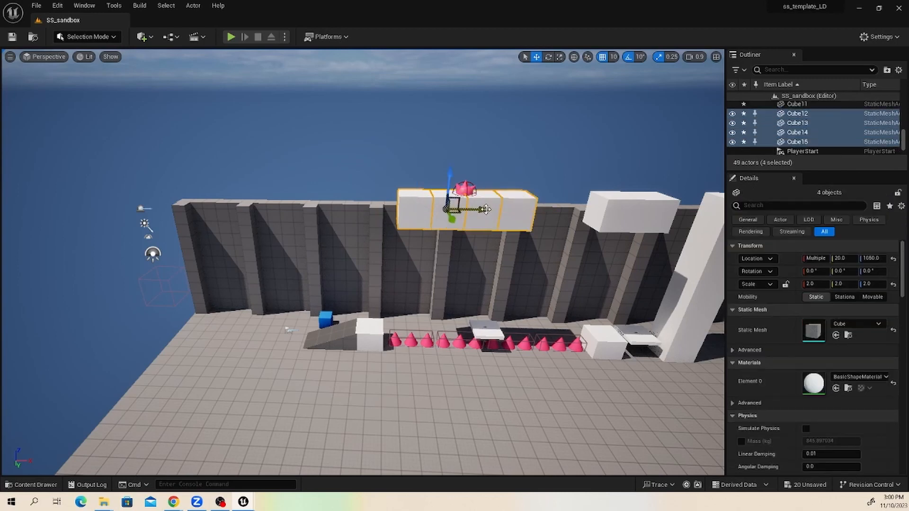
left_click_drag(481, 213, 63, 192, "alt")
scroll(157, 197, "down", 2)
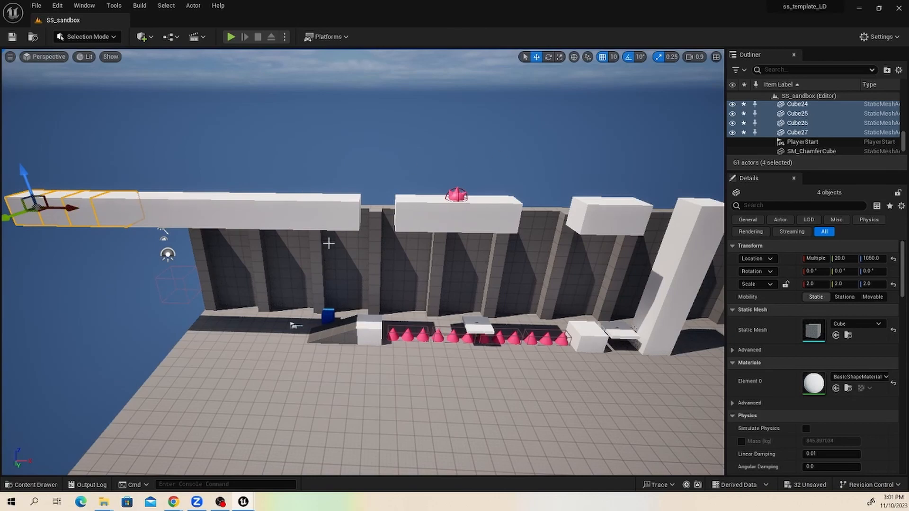
Place a BP_SS_crawlingEnemyweak actor on top of the new long platform at about X 900, Y 0, Z 1150
left_click_drag(264, 234, 276, 278, "alt")
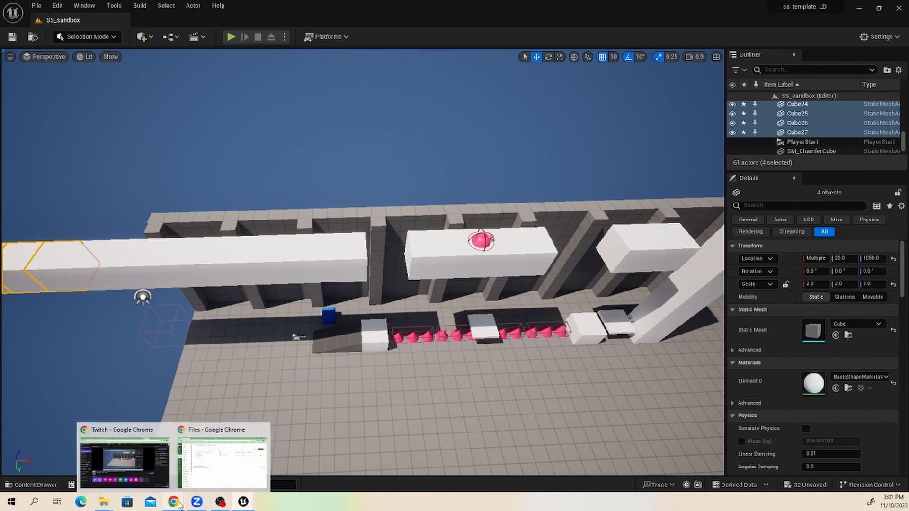
left_click(29, 486)
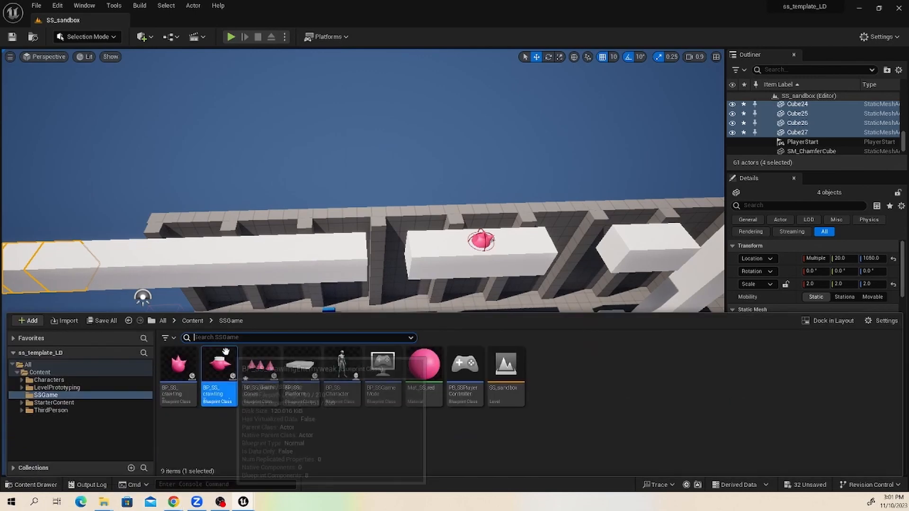
left_click_drag(221, 367, 258, 246)
scroll(256, 249, "up", 1)
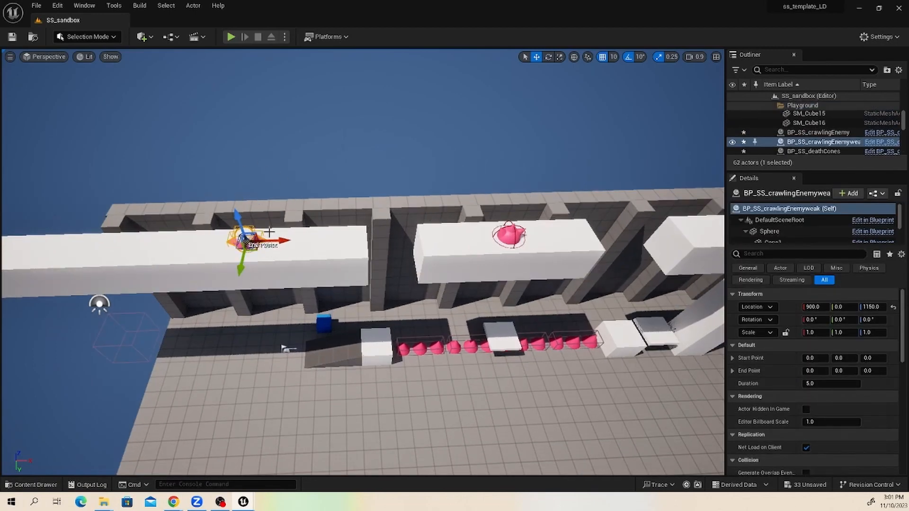
Set the weak enemy's patrol along the platform with End Point X at 430 and Start Point X at -300
left_click(248, 241)
left_click_drag(271, 242, 348, 234)
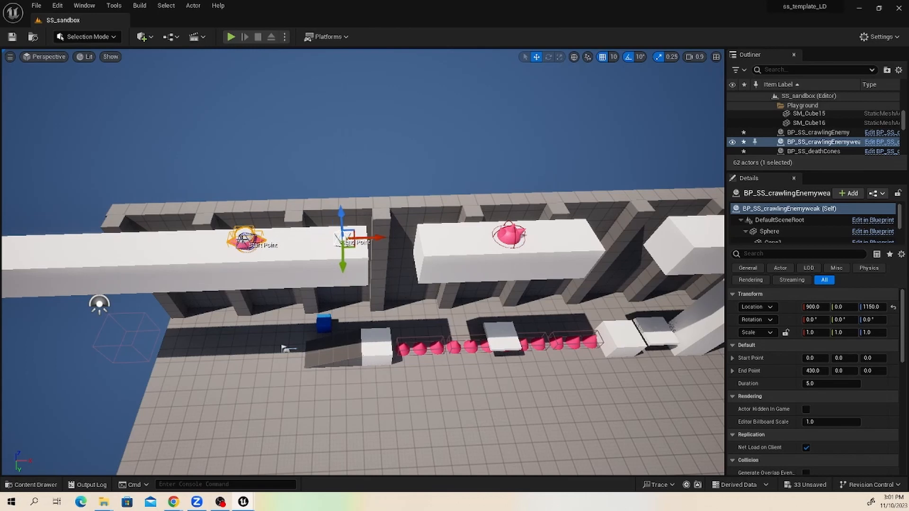
left_click(246, 241)
left_click_drag(272, 240, 204, 240)
Duplicate the weak enemy twice along the long platform, and set the outermost copy's End Point X to 240
scroll(265, 253, "down", 6)
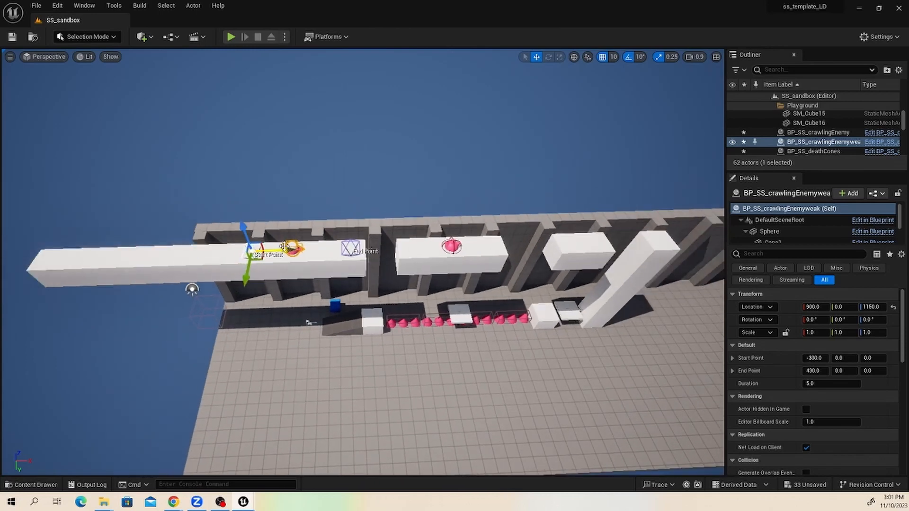
left_click(289, 242)
left_click_drag(325, 248, 118, 254, "alt")
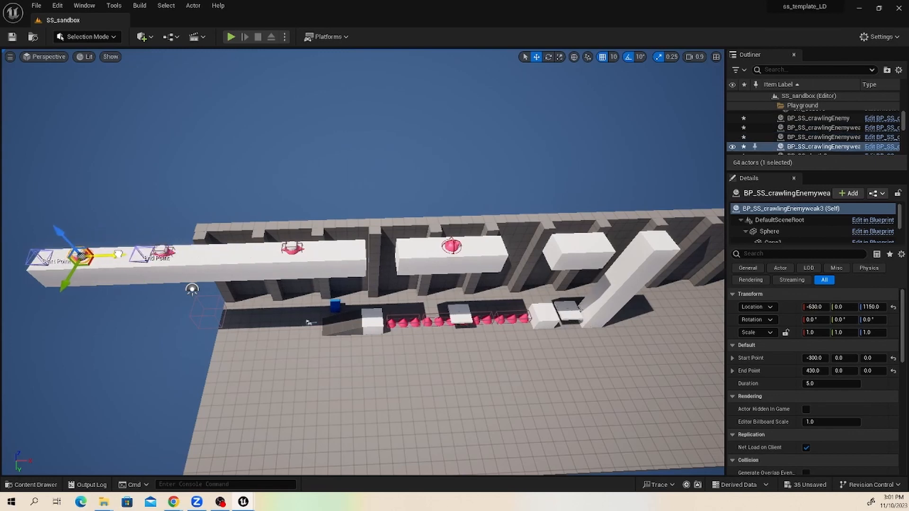
left_click(137, 249)
left_click_drag(180, 252, 148, 255)
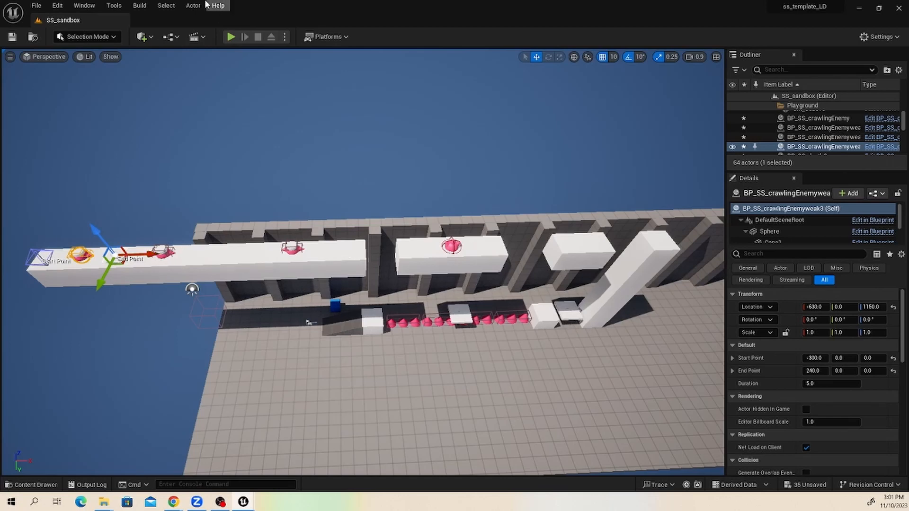
Play the level and cross the death cones on the moving platform to the block on the far side
left_click(231, 37)
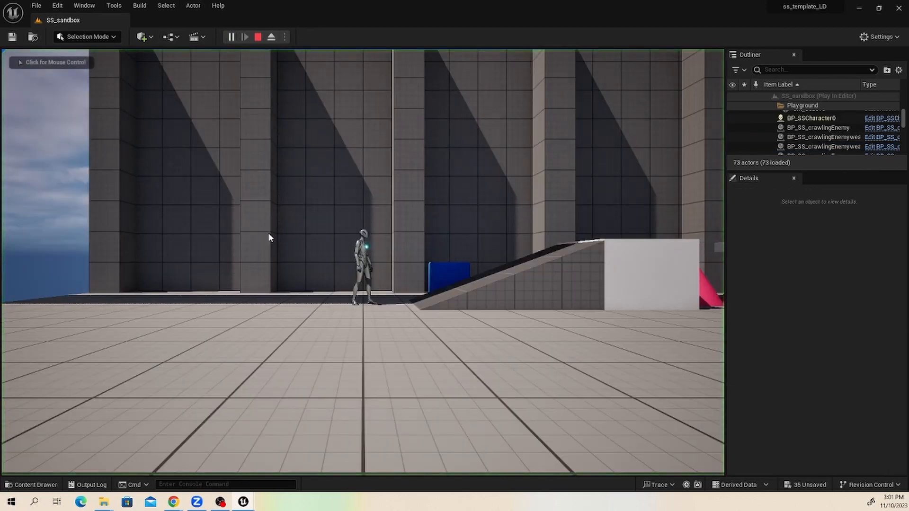
left_click(313, 280)
key("d")
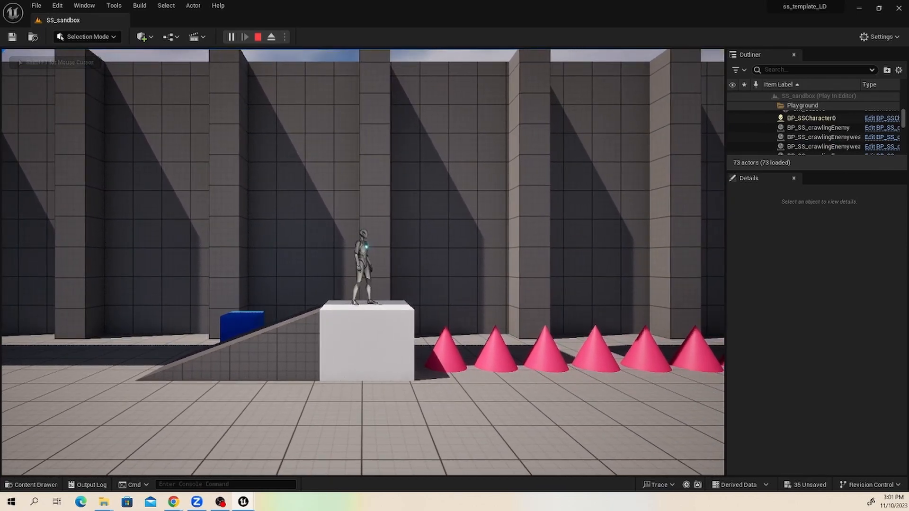
key("d")
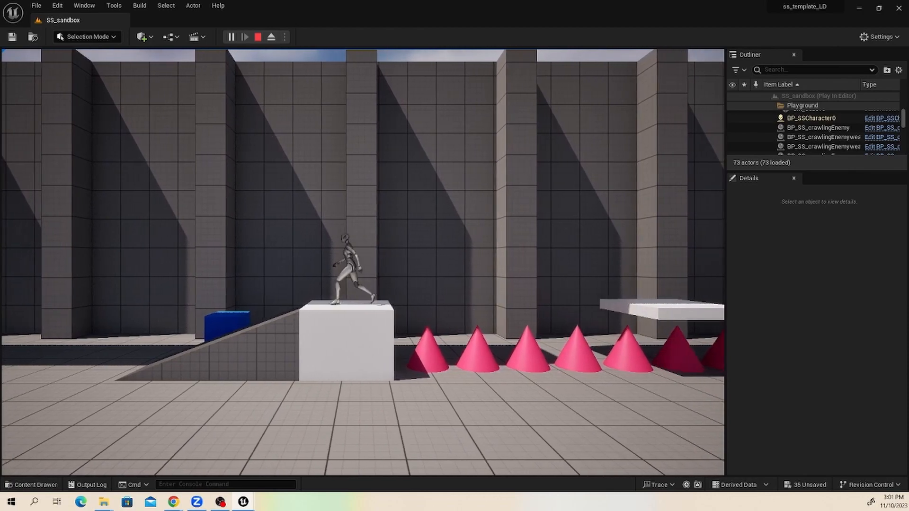
key("space")
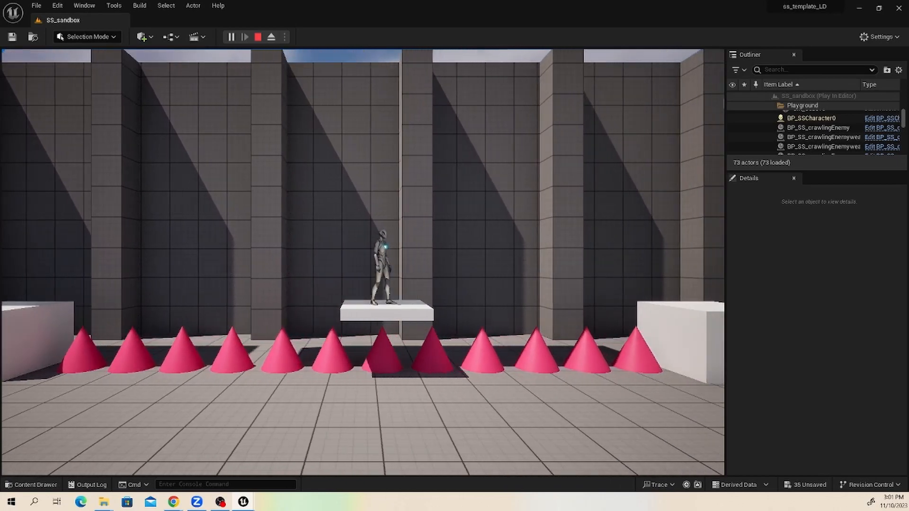
key("space")
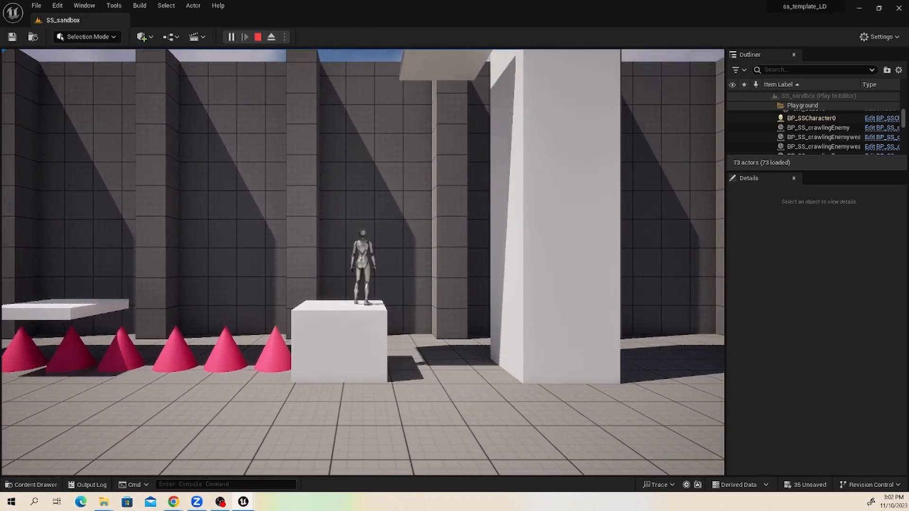
Ride the platform up to the high floating blocks and jump past the spiked crawling enemy
key("space")
key("d")
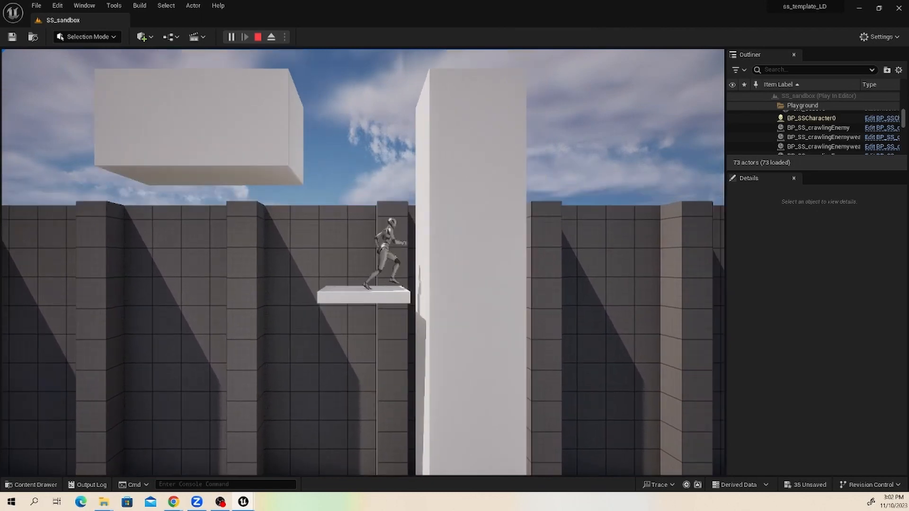
key("space")
key("d")
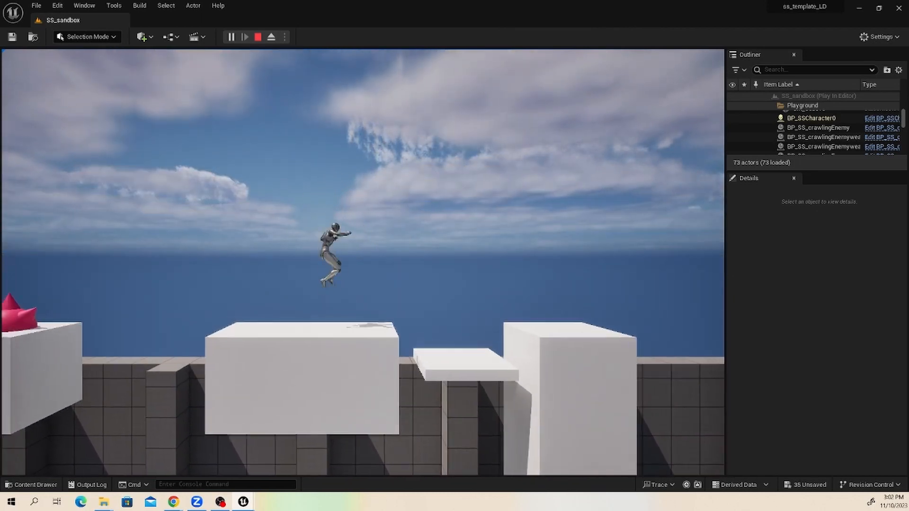
key("space")
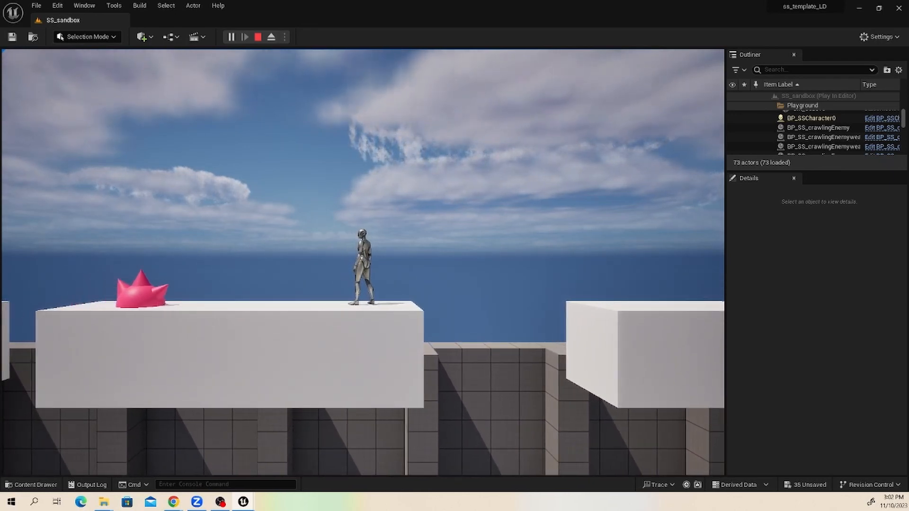
key("space")
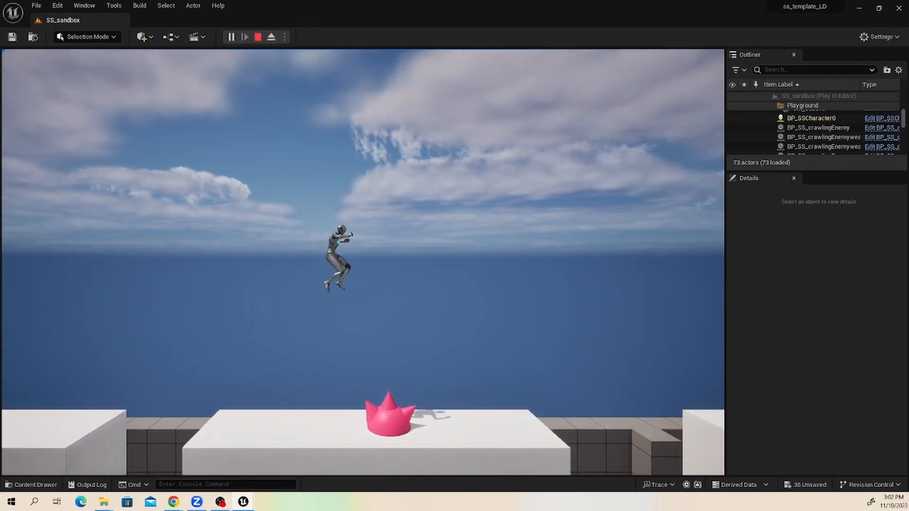
key("a")
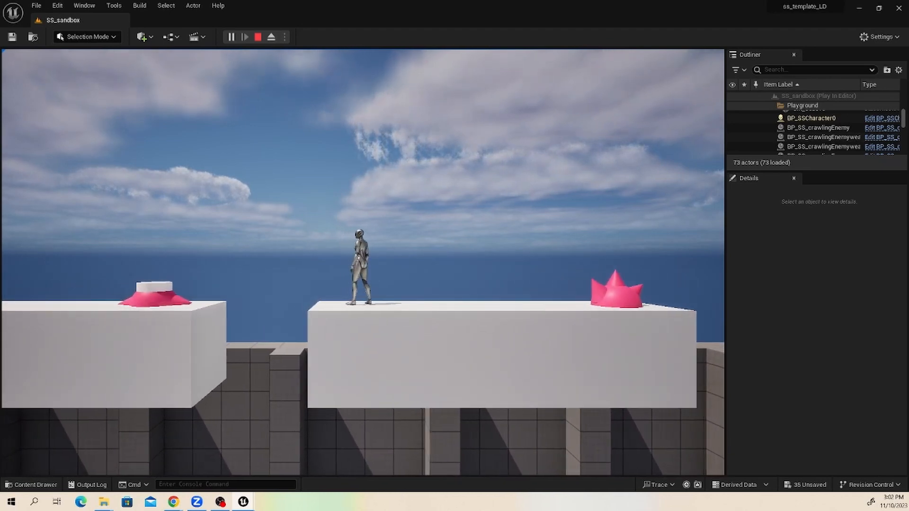
Jump across to the long platform and stomp the first weak enemy from above
key("space")
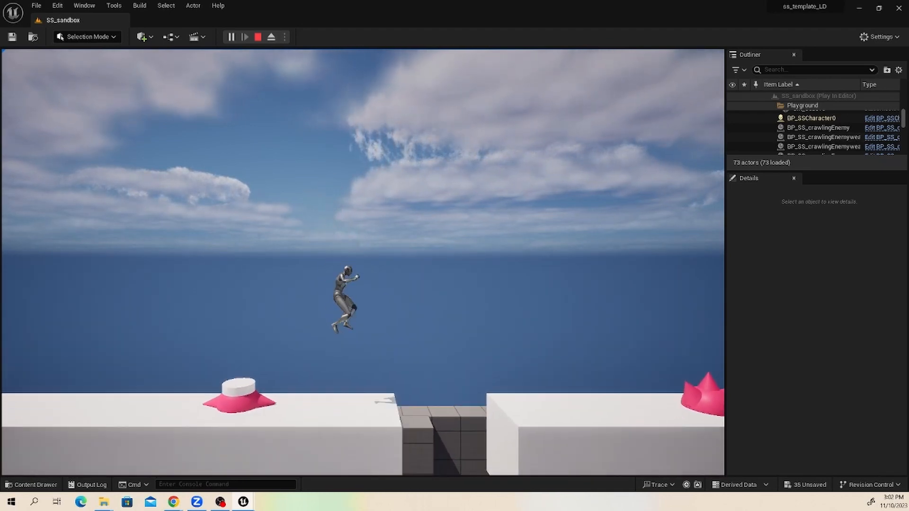
key("a")
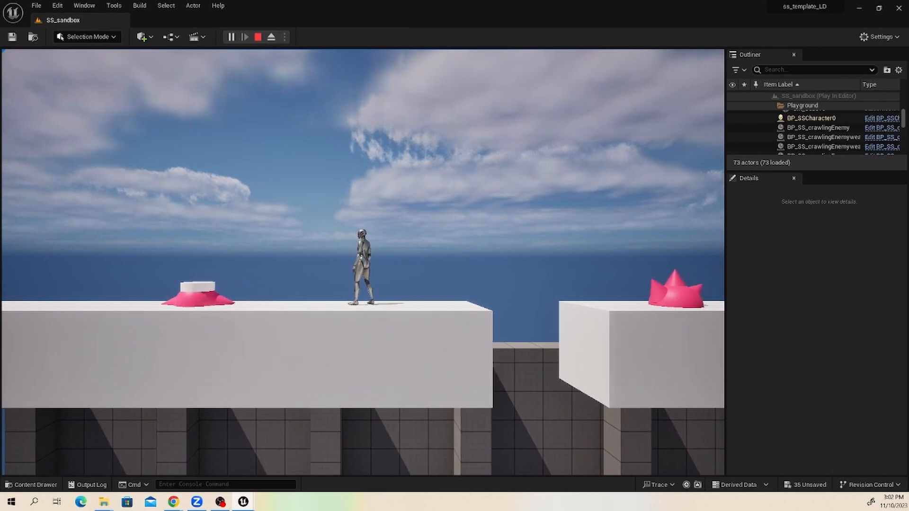
key("a")
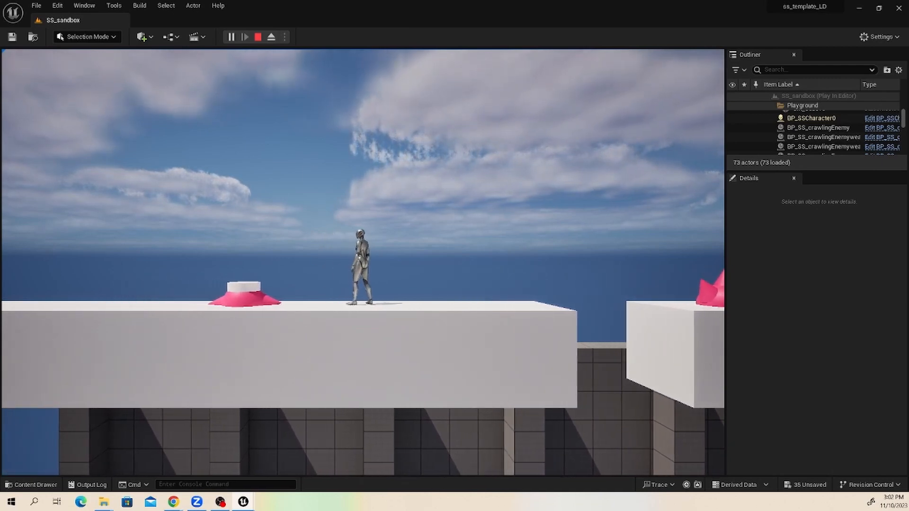
key("space")
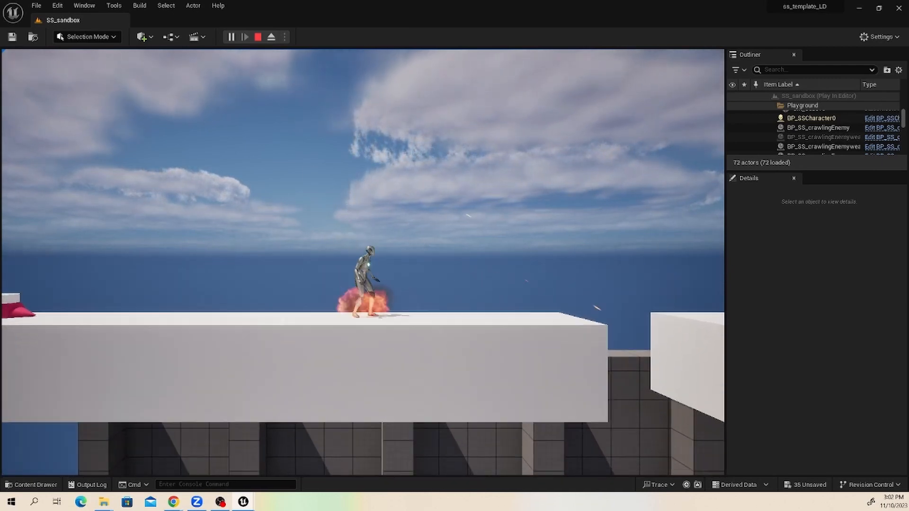
Stomp the remaining two weak enemies along the long platform and end the play session
key("a")
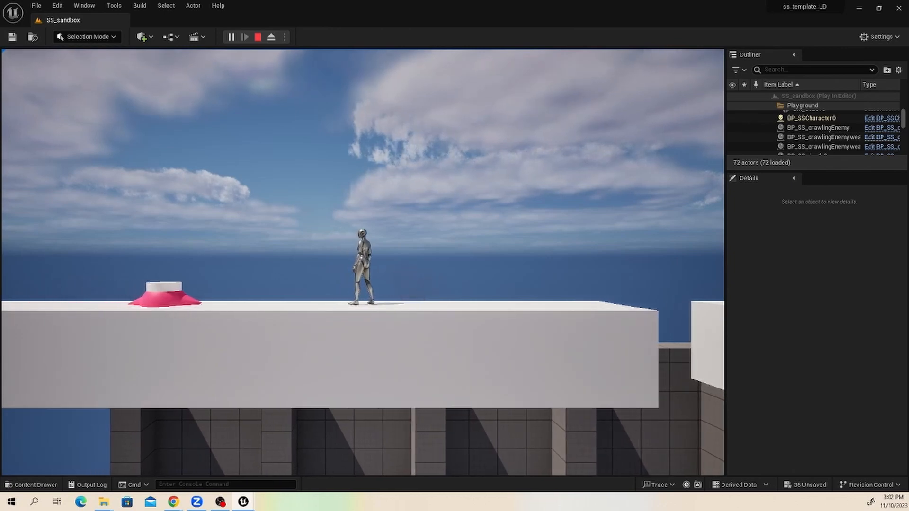
key("a")
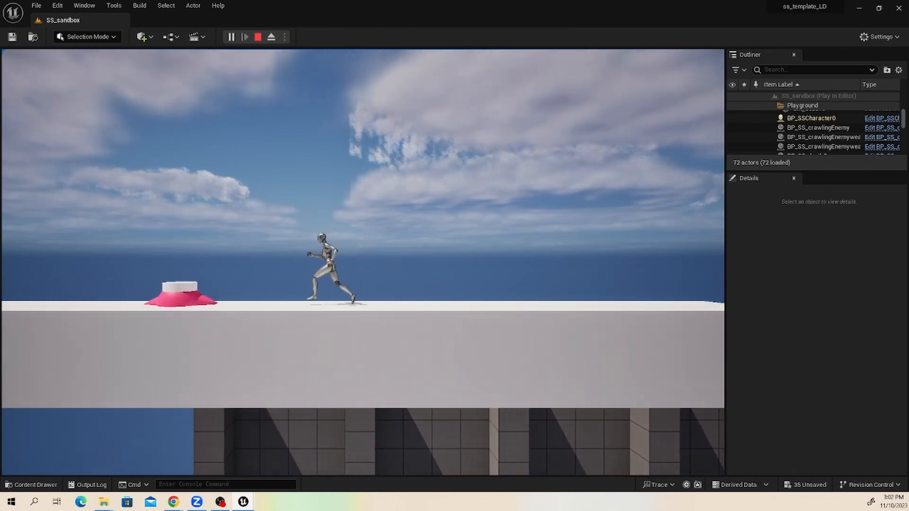
key("a")
key("a")
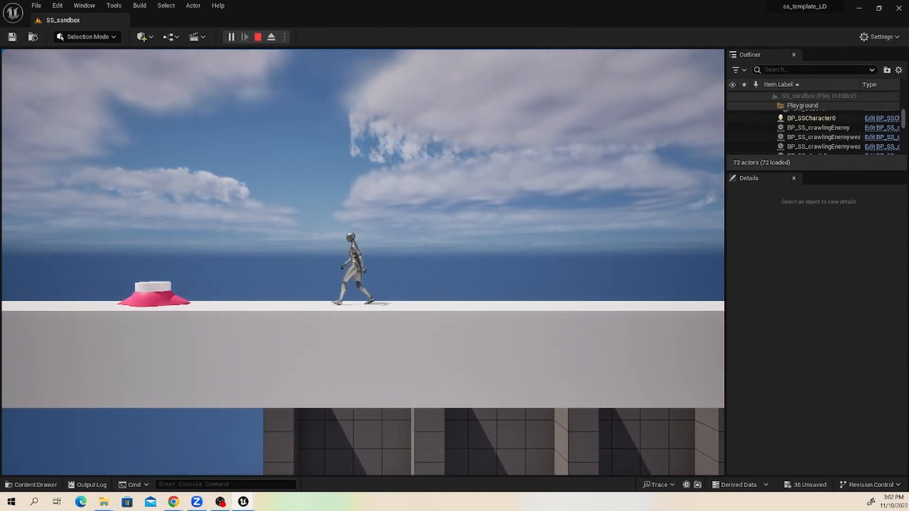
key("space")
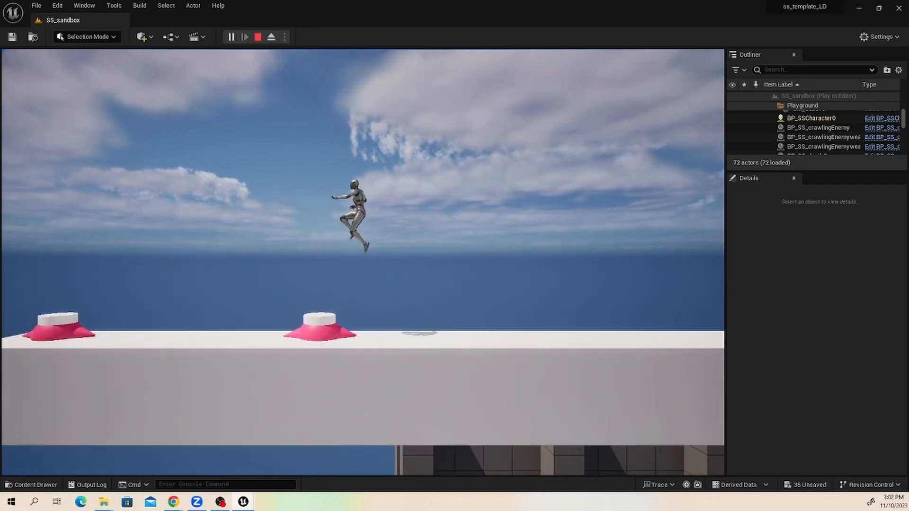
key("d")
key("a")
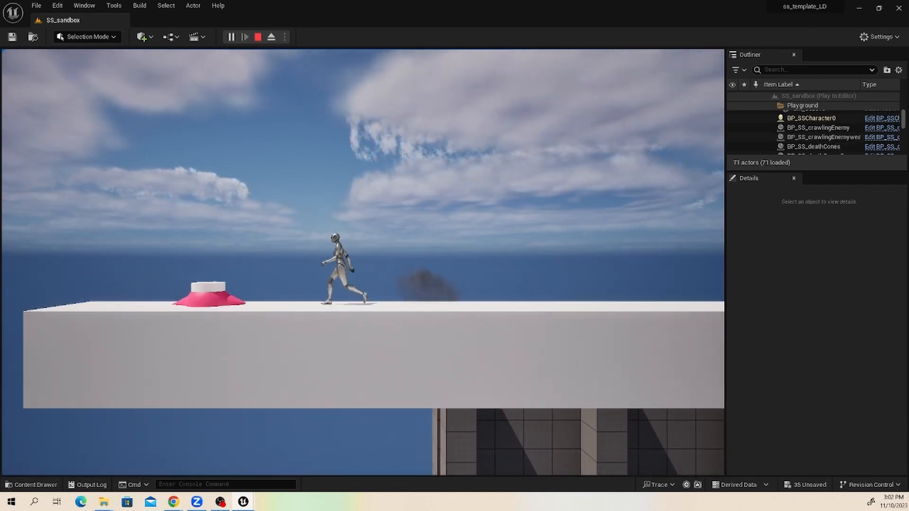
key("a")
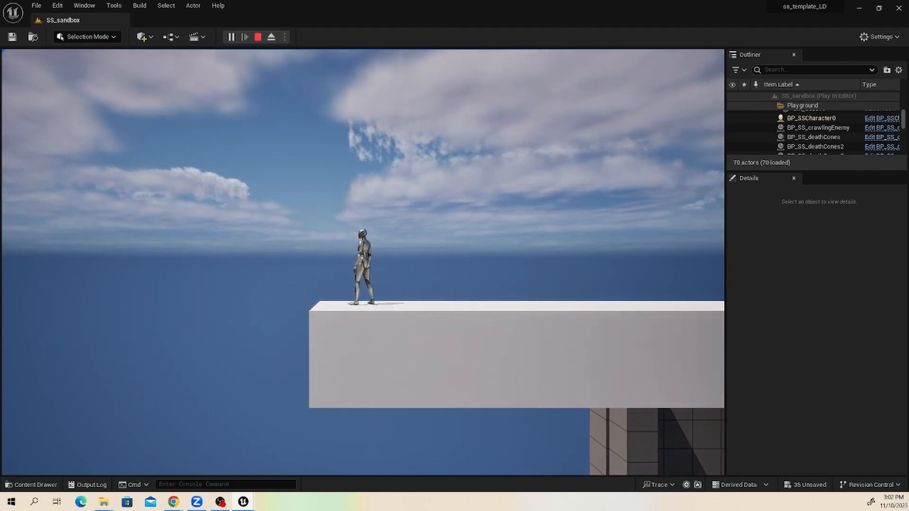
key("d")
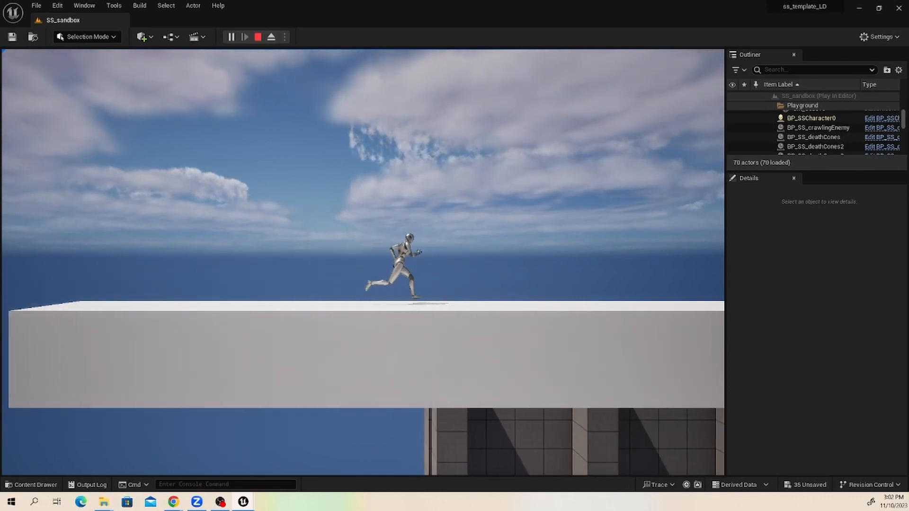
key("Escape")
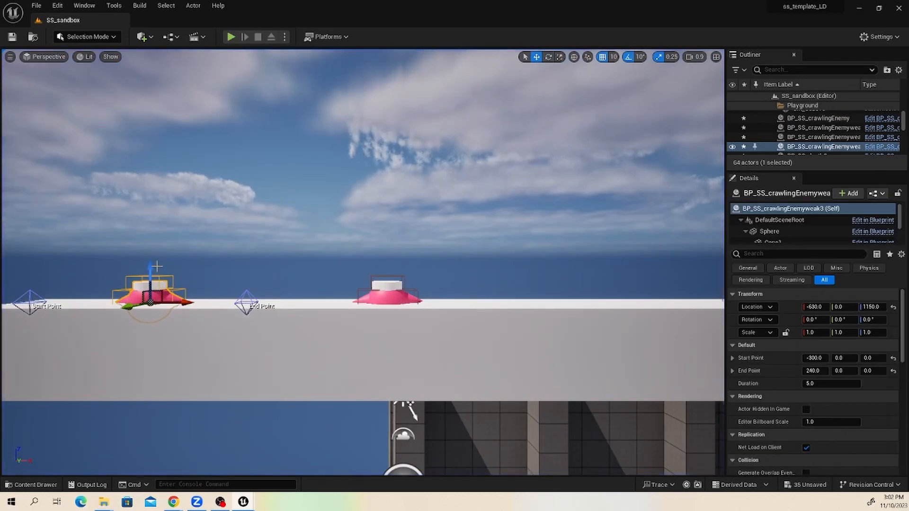
Raise the three weak enemies slightly above the long platform, the outermost to Z 1180 and the one at X 900 to Z 1190
scroll(275, 315, "down", 5)
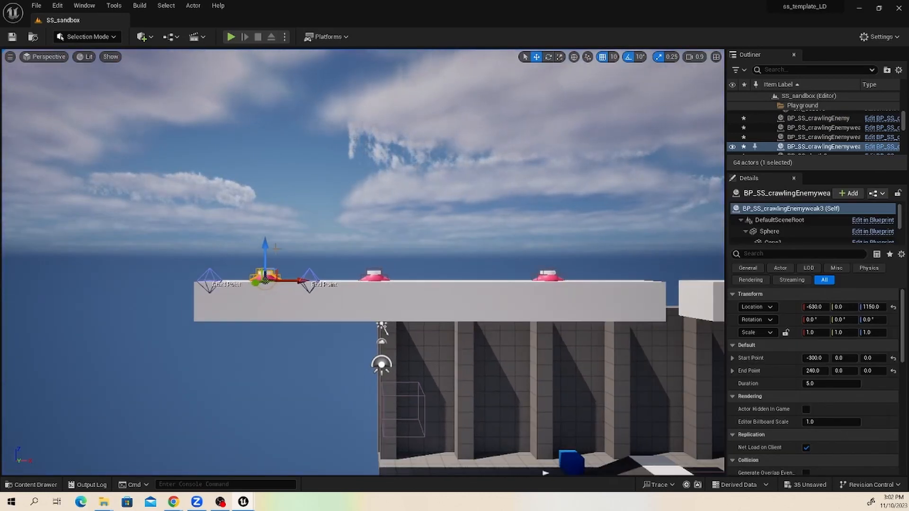
left_click_drag(266, 251, 270, 244)
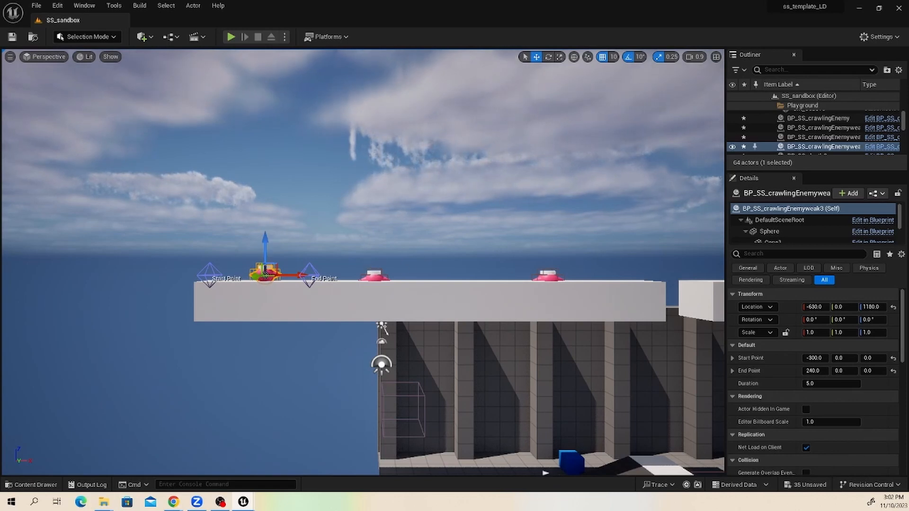
left_click(374, 274)
left_click_drag(376, 245, 378, 242)
left_click(549, 256)
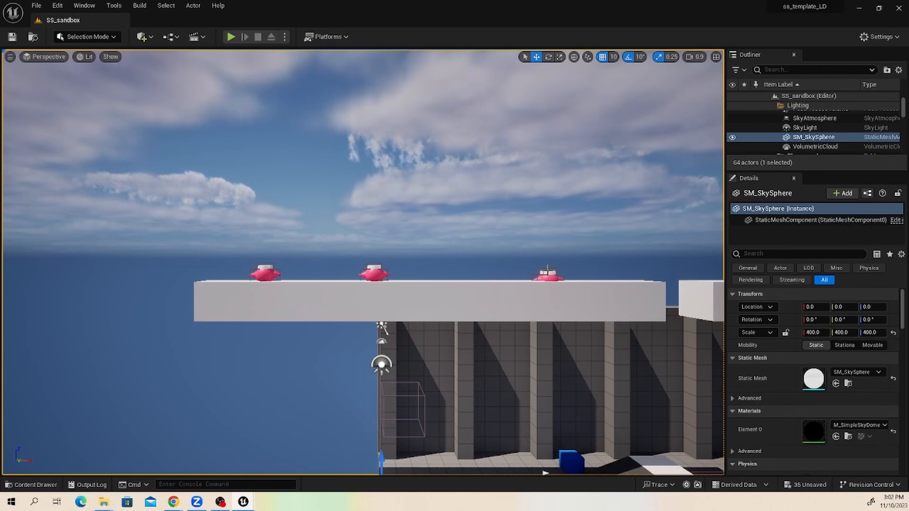
left_click(548, 272)
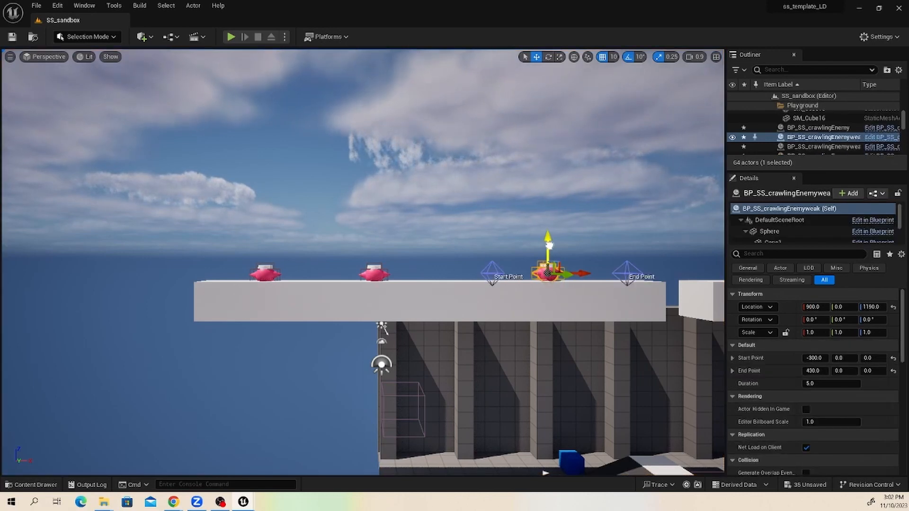
Duplicate the weak enemy down to the floor near the player start at X 370, Z 30, and briefly play-test it
left_click_drag(549, 245, 496, 395)
scroll(545, 298, "down", 3)
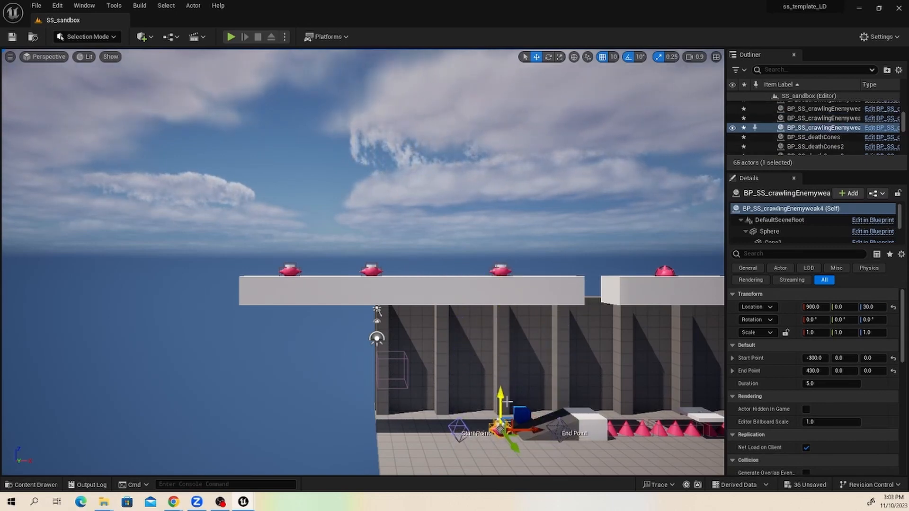
left_click_drag(533, 430, 459, 444)
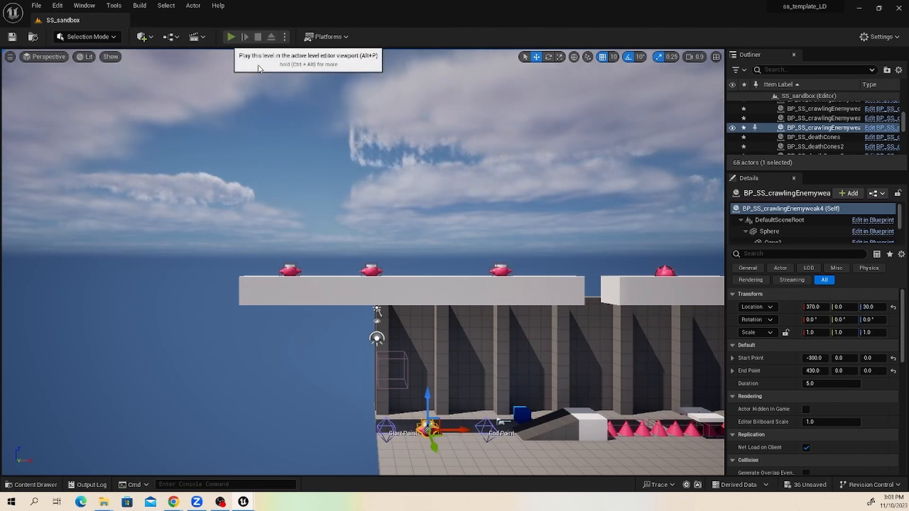
left_click(231, 37)
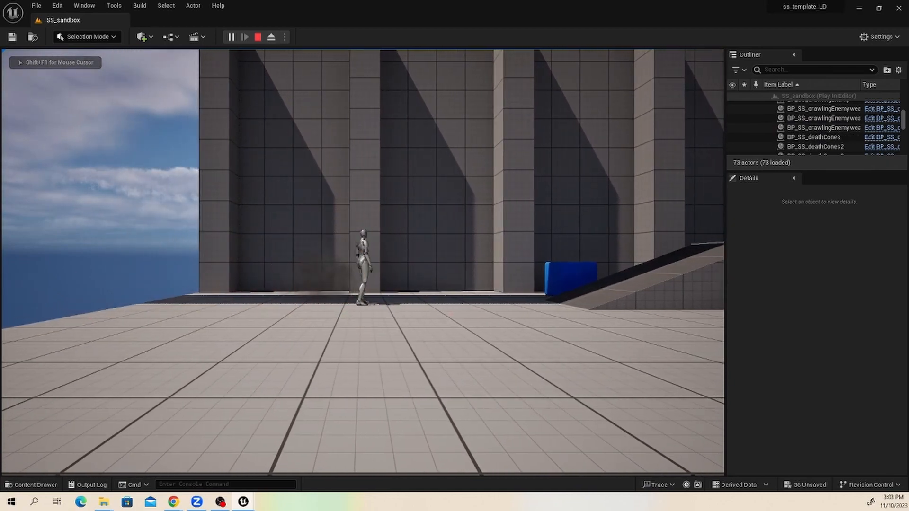
key("Escape")
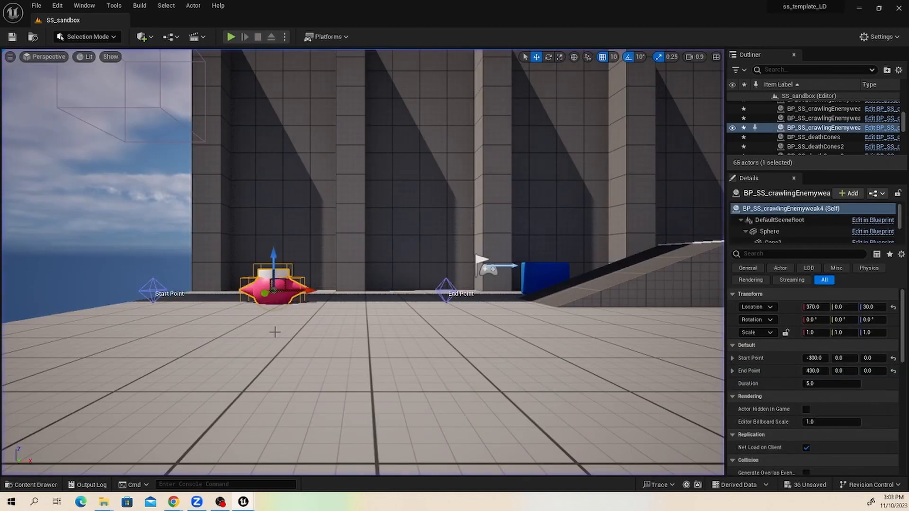
Open the BP_SS_crawlingEnemyweak blueprint and examine the killCOl and deathCOL overlap chains in its Event Graph
left_click(53, 483)
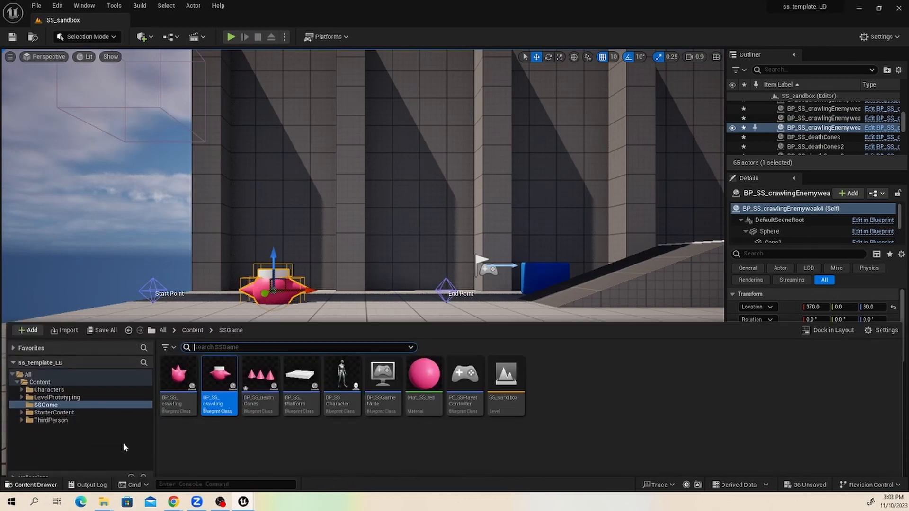
double_click(249, 378)
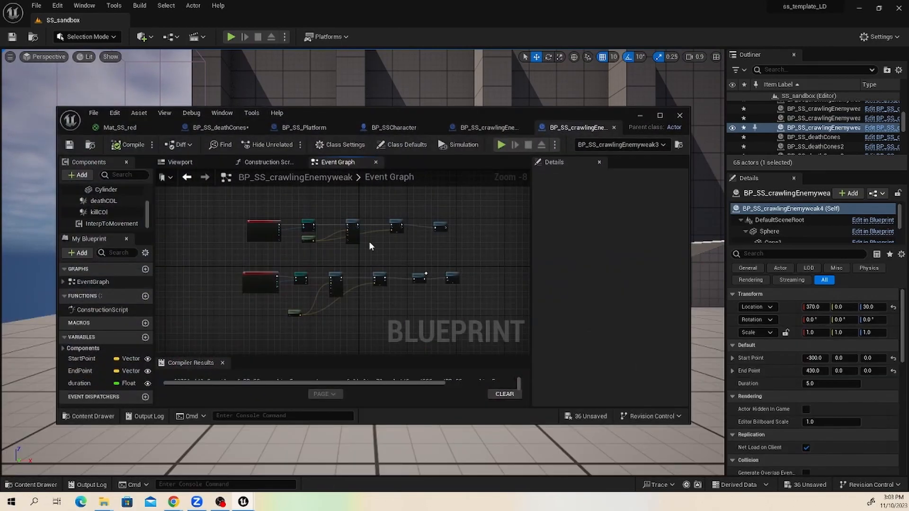
scroll(386, 263, "up", 7)
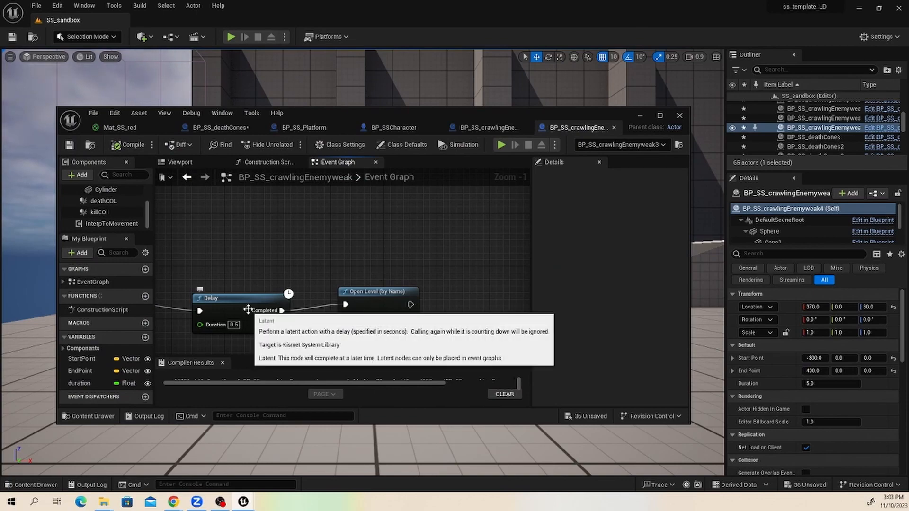
scroll(317, 226, "down", 4)
right_click_drag(265, 231, 422, 280)
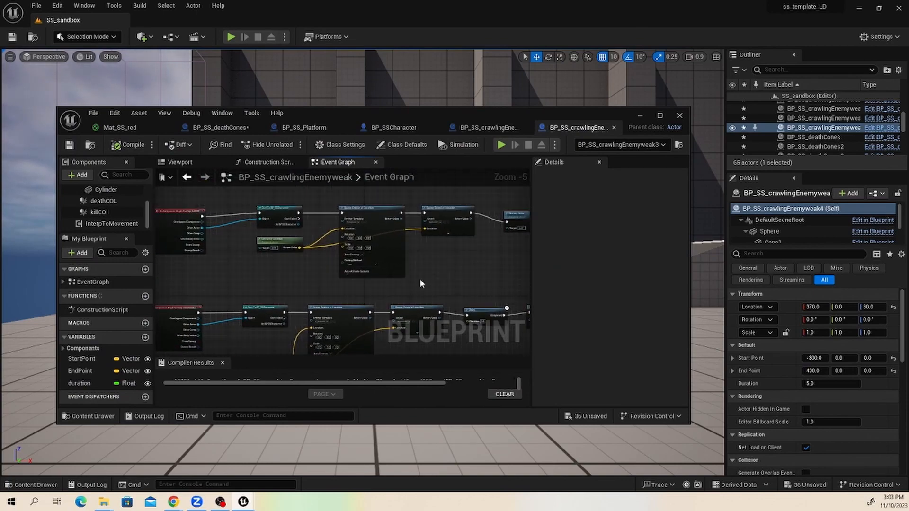
scroll(240, 266, "down", 2)
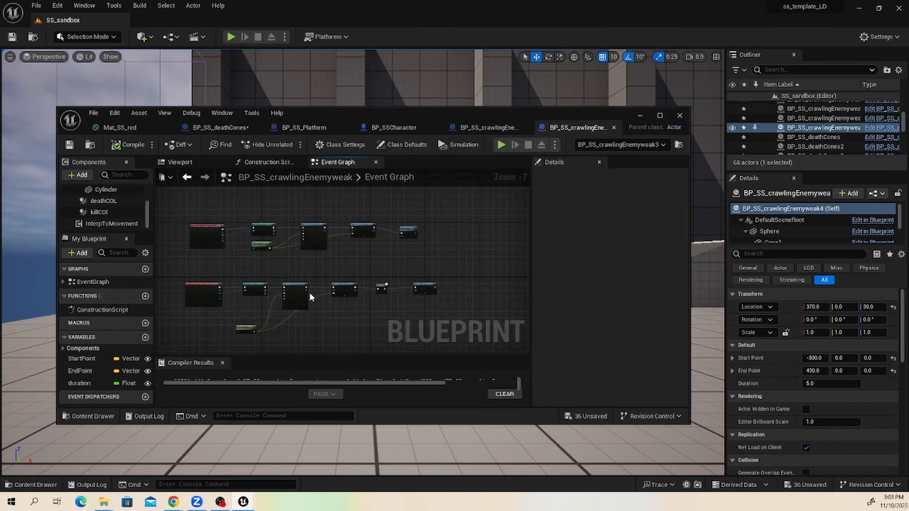
scroll(309, 296, "up", 1)
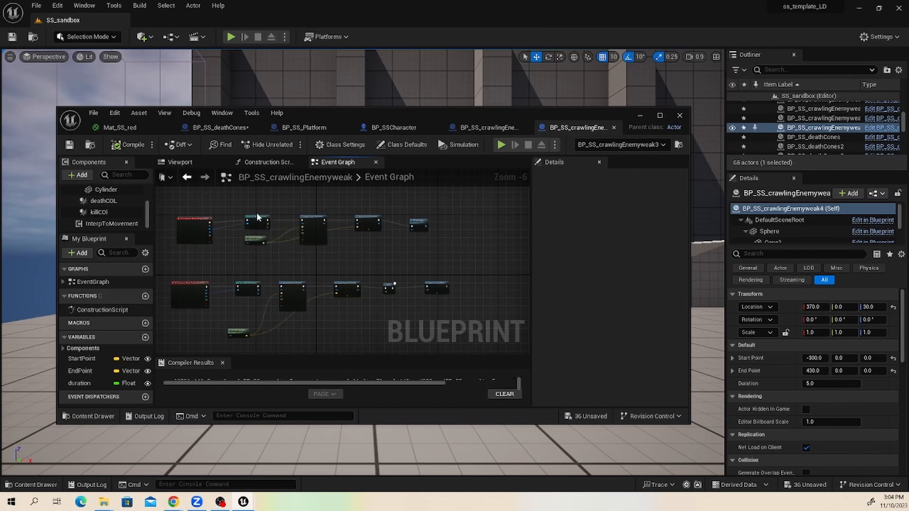
Tidy the overlap chains by moving the deathCOL event, both Cast To BP_SSCharacter nodes and the lower Spawn Emitter at Location node into closer alignment
left_click_drag(197, 285, 207, 265)
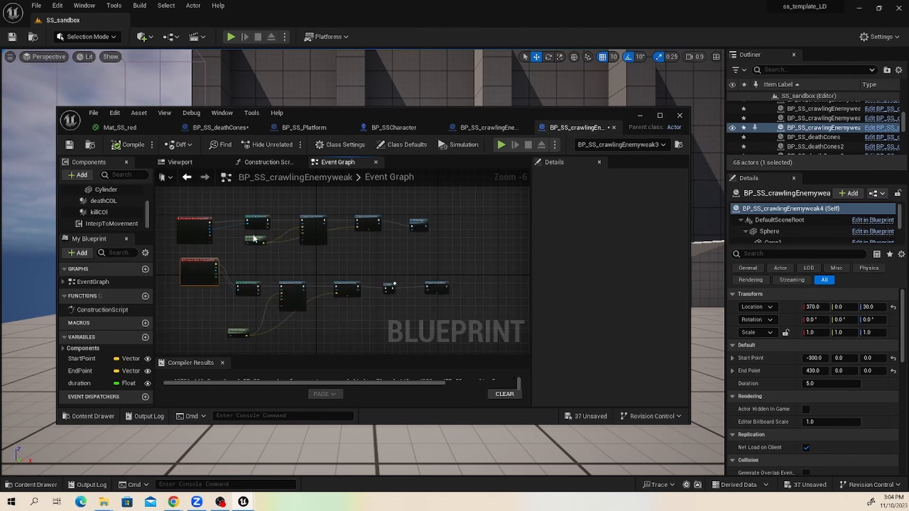
scroll(203, 227, "up", 2)
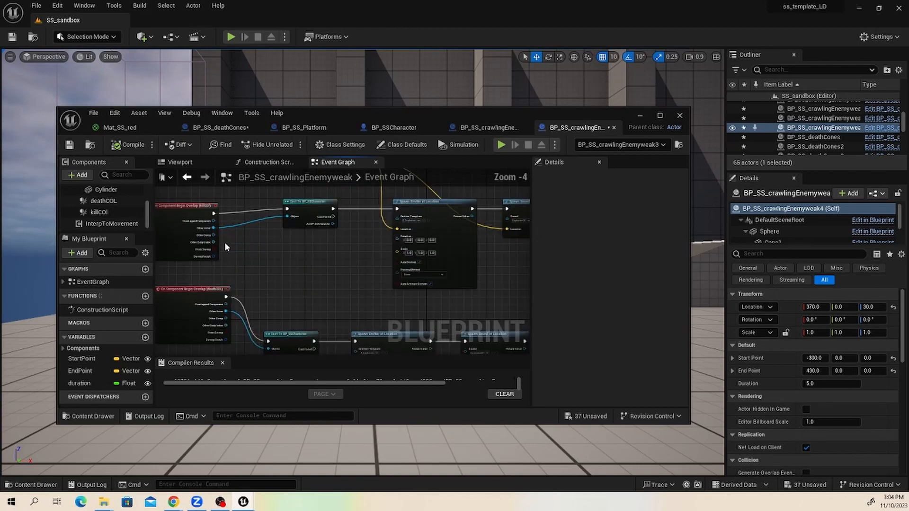
left_click_drag(214, 286, 202, 283)
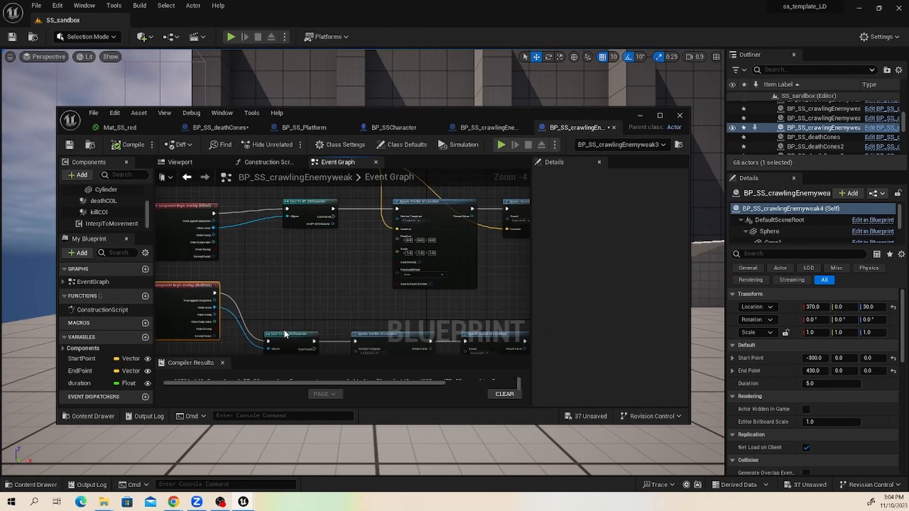
left_click_drag(285, 334, 255, 282)
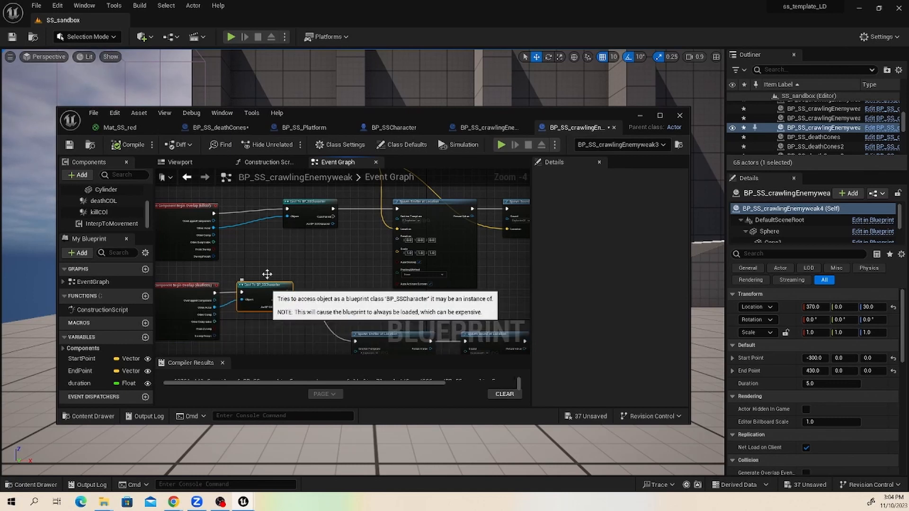
left_click_drag(297, 205, 253, 212)
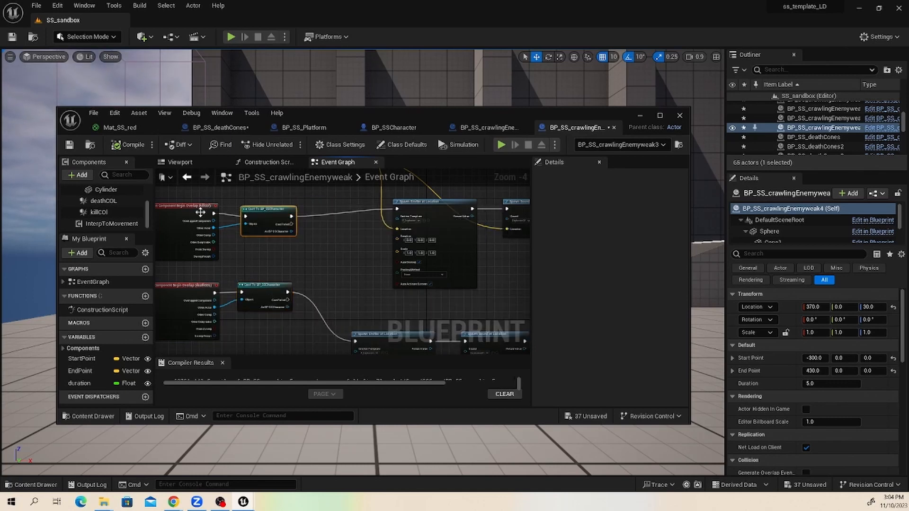
scroll(189, 232, "down", 4)
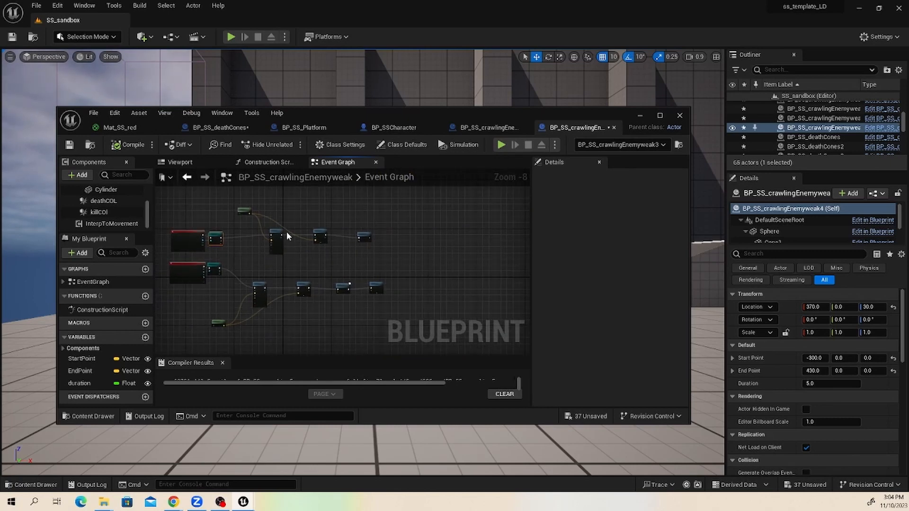
left_click_drag(259, 284, 273, 280)
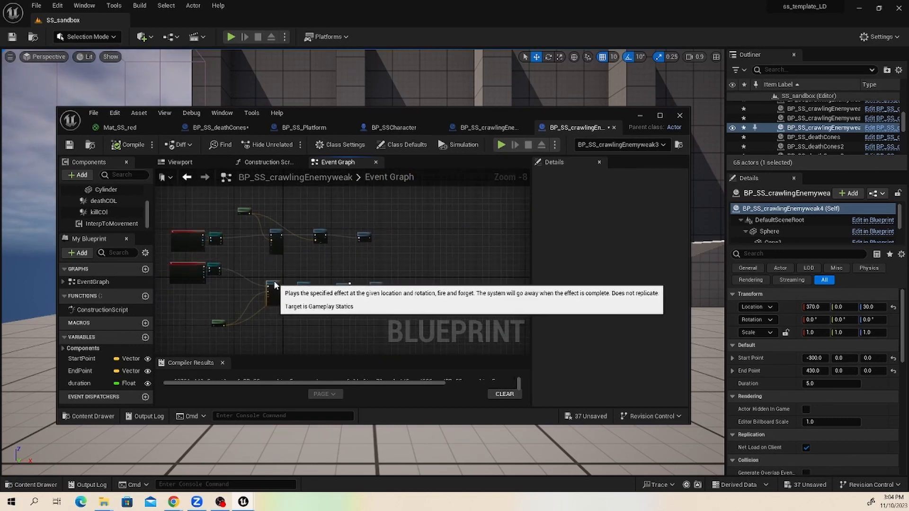
Disconnect both Cast To BP_SSCharacter nodes from their Spawn Emitter at Location nodes
scroll(231, 235, "up", 1)
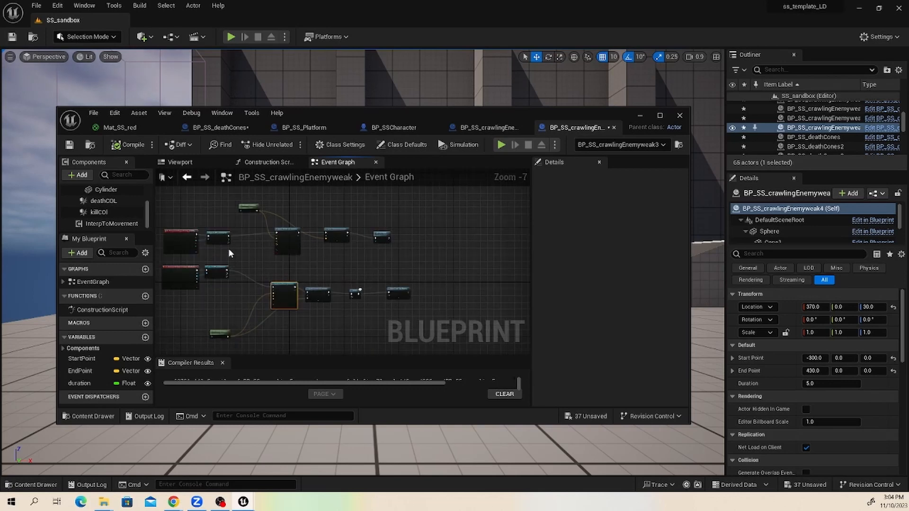
scroll(228, 248, "up", 1)
scroll(242, 234, "up", 3)
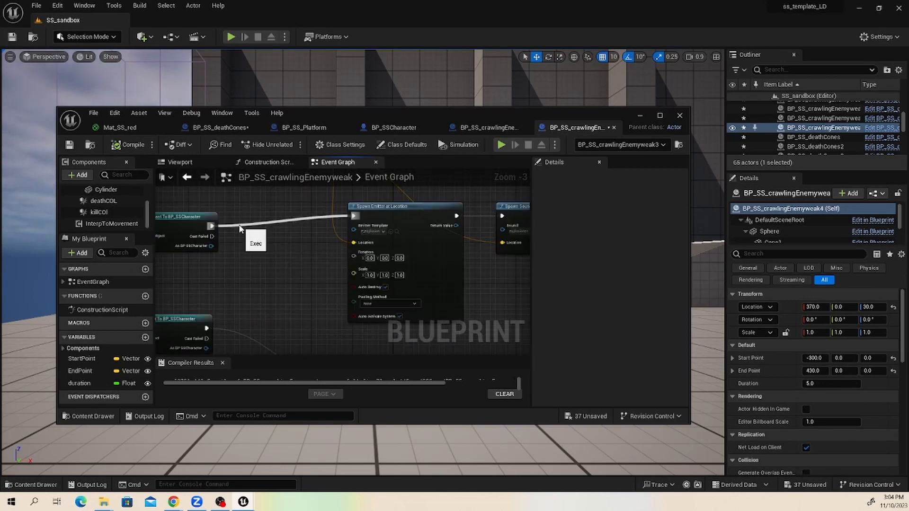
left_click(239, 226, "alt")
left_click(237, 332, "alt")
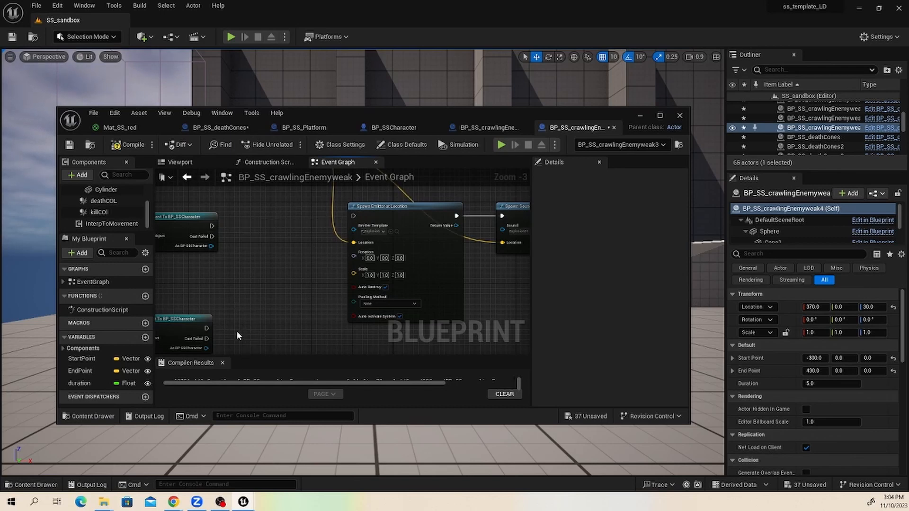
Move all the spawn and follow-up nodes of both chains away from the Cast nodes to make room between them
scroll(236, 330, "down", 5)
left_click_drag(429, 331, 267, 230)
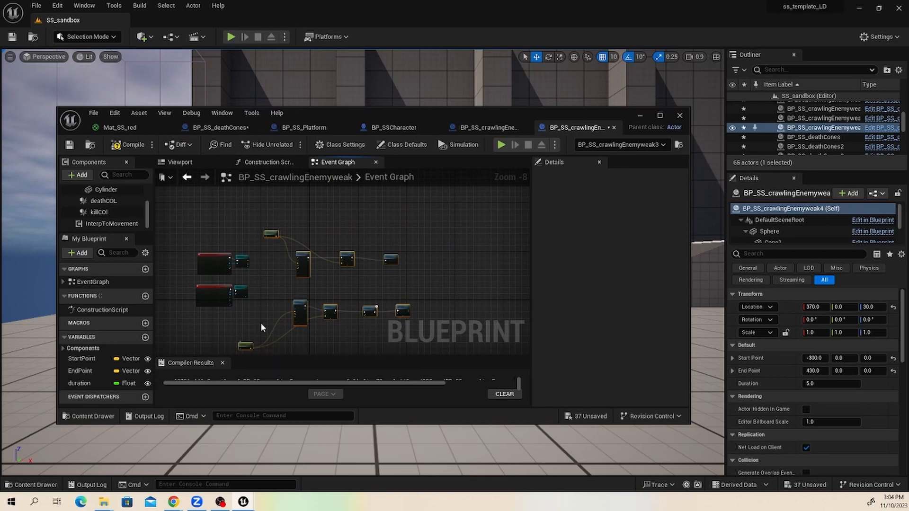
left_click_drag(297, 303, 324, 299)
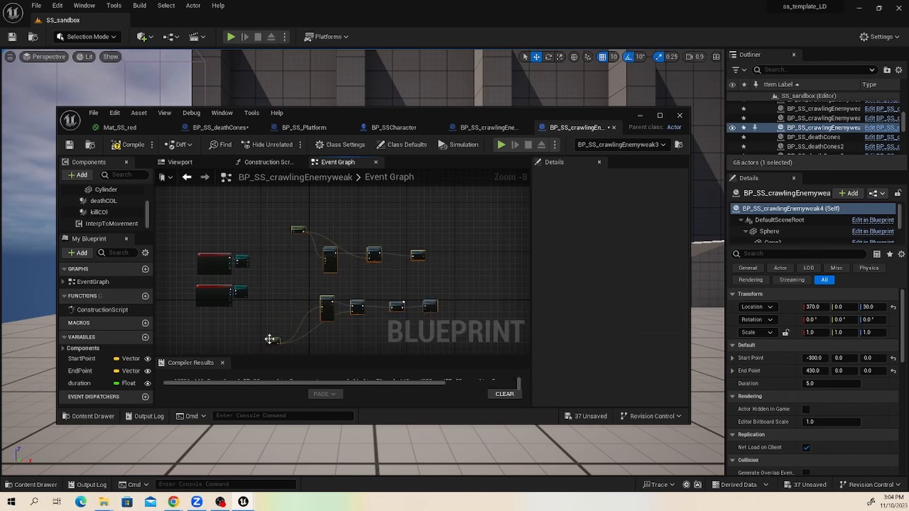
left_click_drag(270, 339, 302, 321)
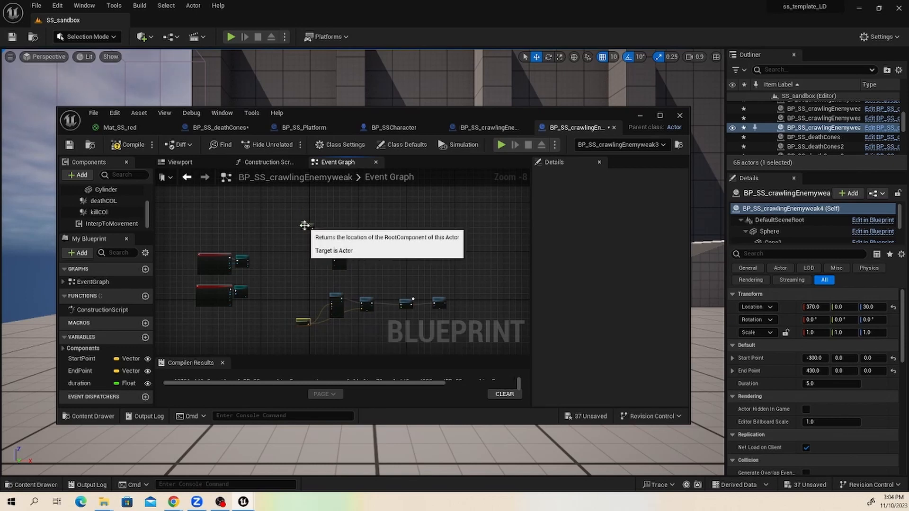
Add a Gate node beside the killCOl chain's Cast To BP_SSCharacter and connect the cast's execution output to the Gate's Enter
scroll(262, 252, "up", 3)
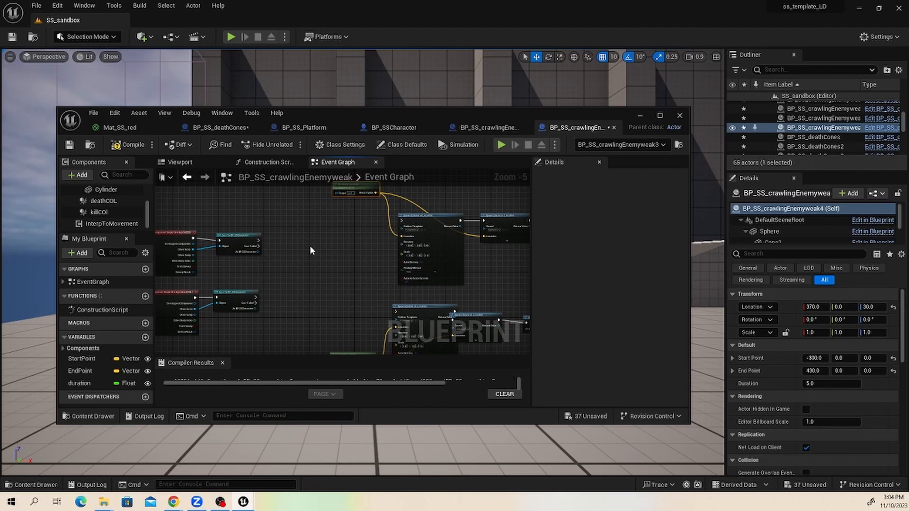
right_click_drag(289, 238, 308, 246)
scroll(306, 250, "up", 1)
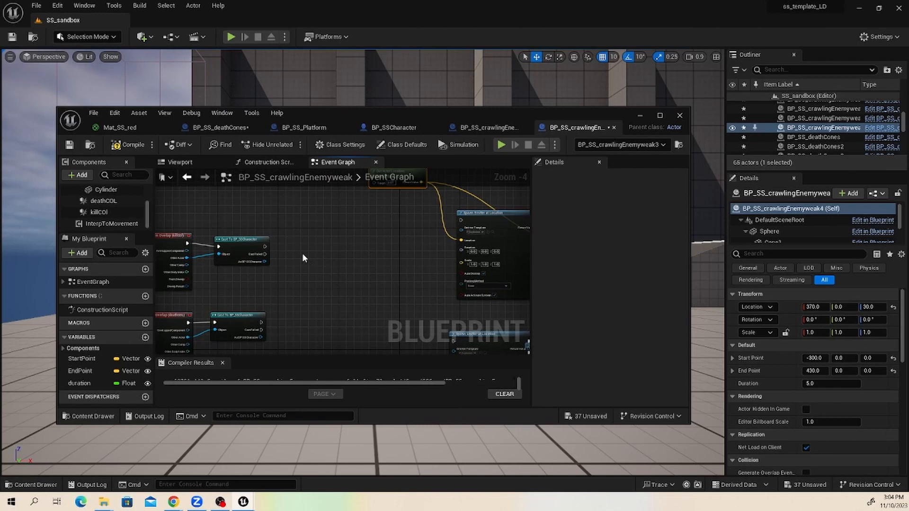
right_click(302, 249)
type("ga")
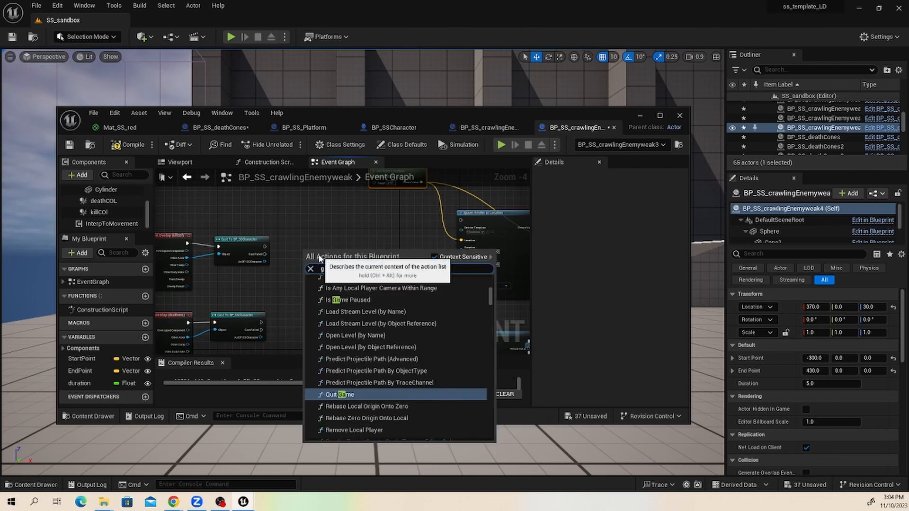
type("te")
left_click(336, 359)
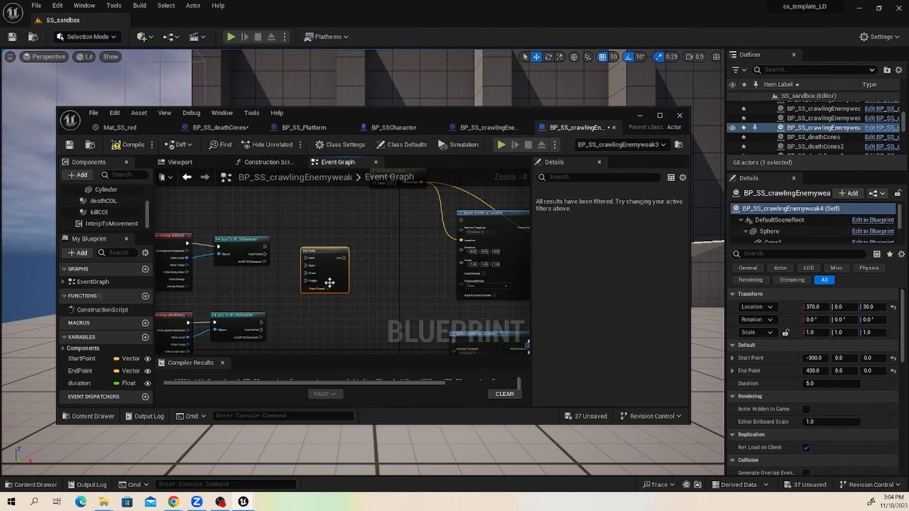
scroll(312, 263, "up", 2)
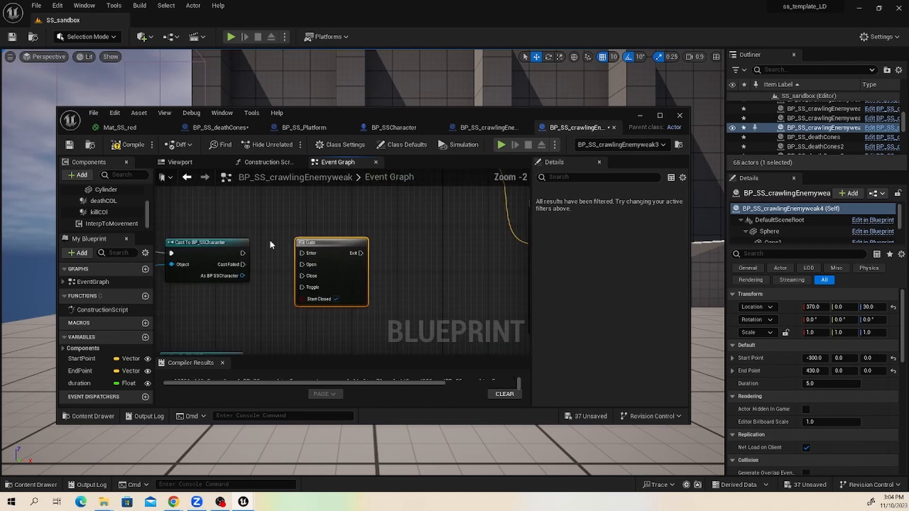
left_click_drag(243, 253, 317, 239)
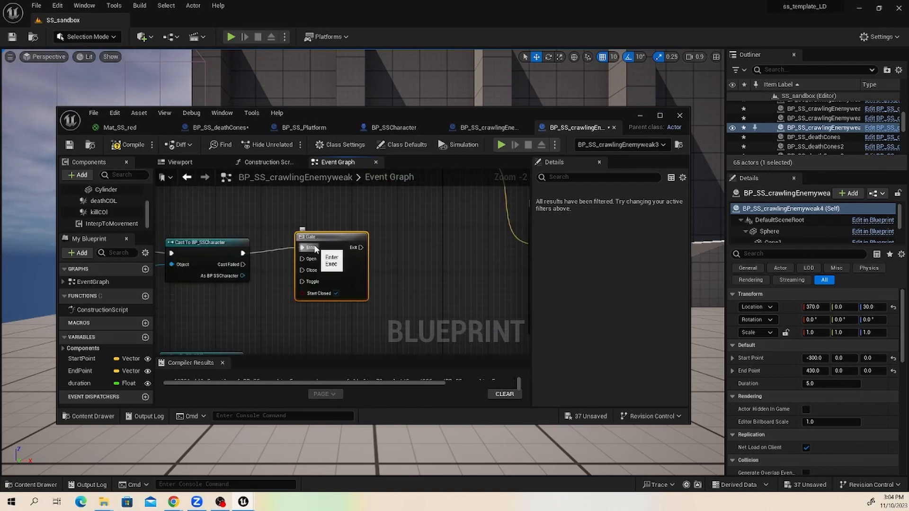
Duplicate the Gate node into the deathCOL chain and connect that chain's Cast To BP_SSCharacter output to its Enter
scroll(386, 289, "down", 2)
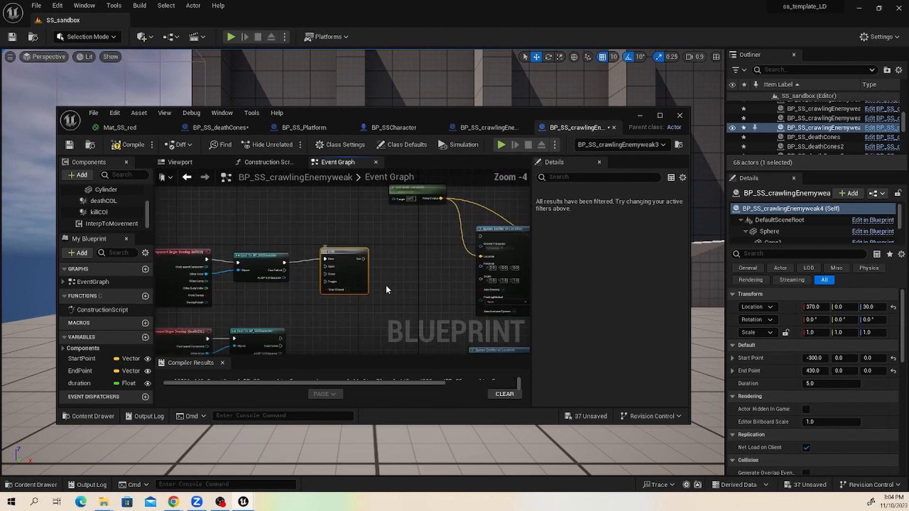
right_click_drag(358, 284, 341, 213)
right_click_drag(412, 262, 404, 286)
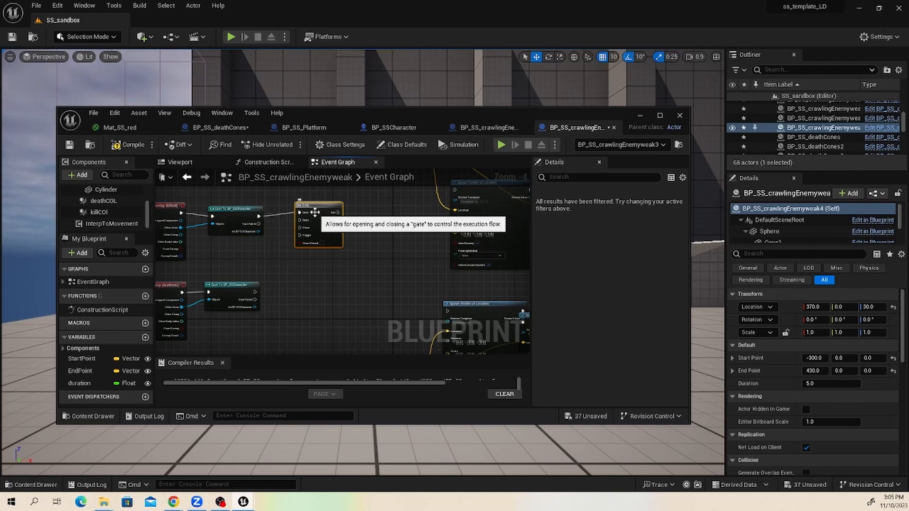
scroll(331, 263, "up", 2)
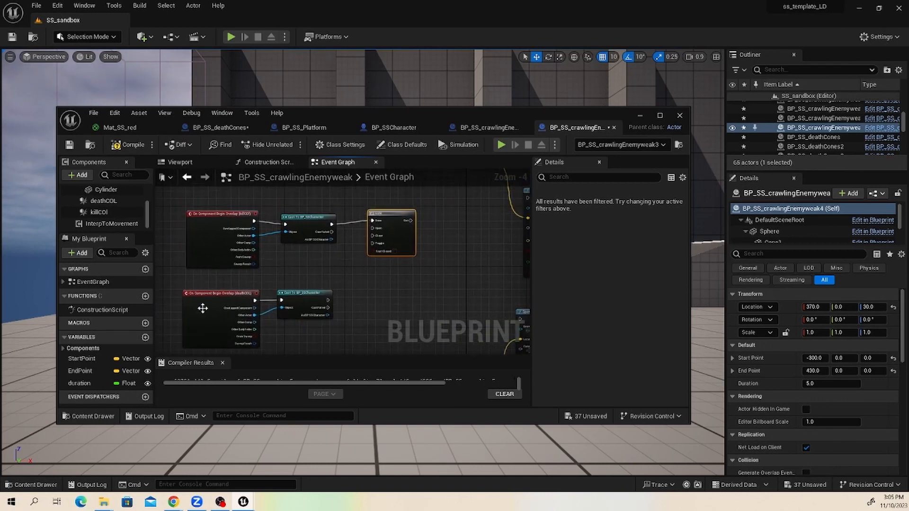
right_click_drag(411, 308, 365, 285)
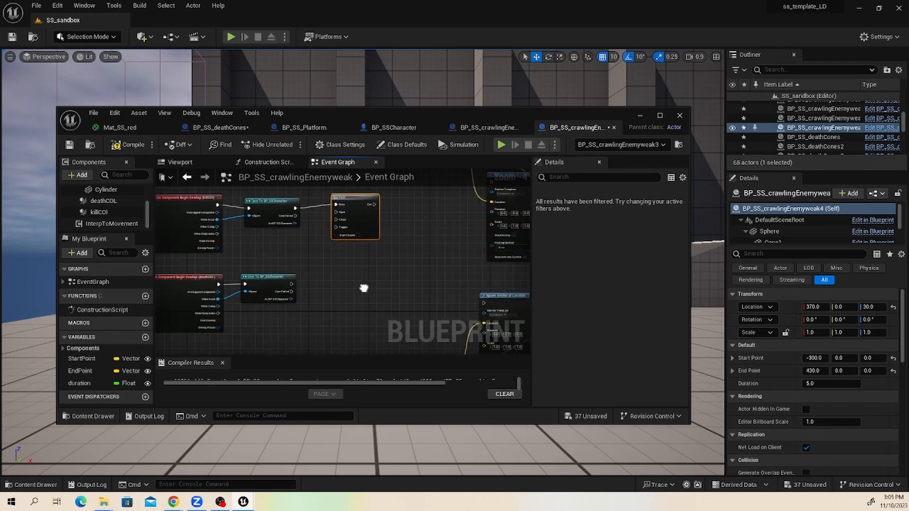
right_click_drag(300, 297, 324, 299)
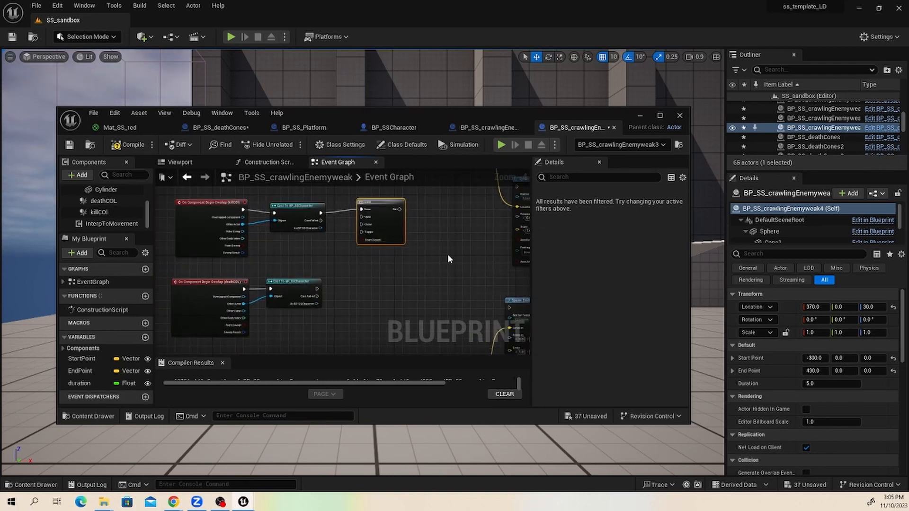
right_click_drag(437, 273, 417, 266)
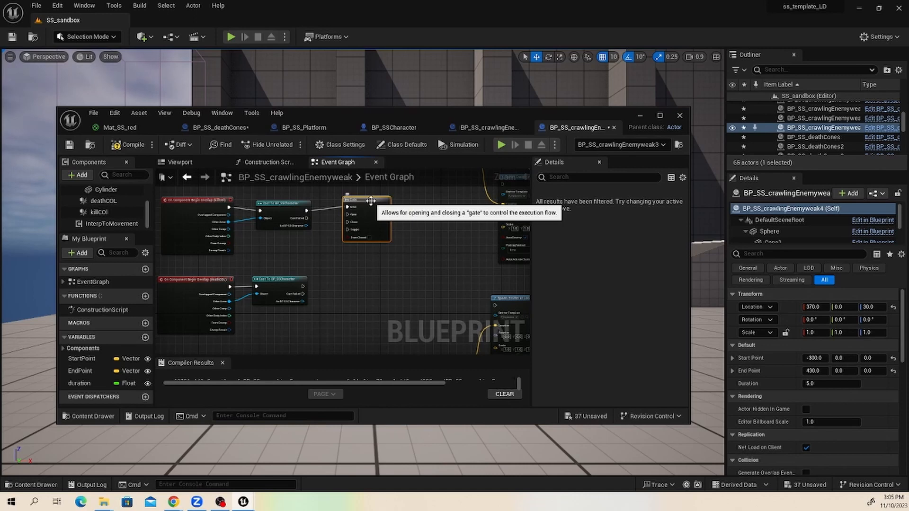
key("ctrl+c")
key("ctrl+v")
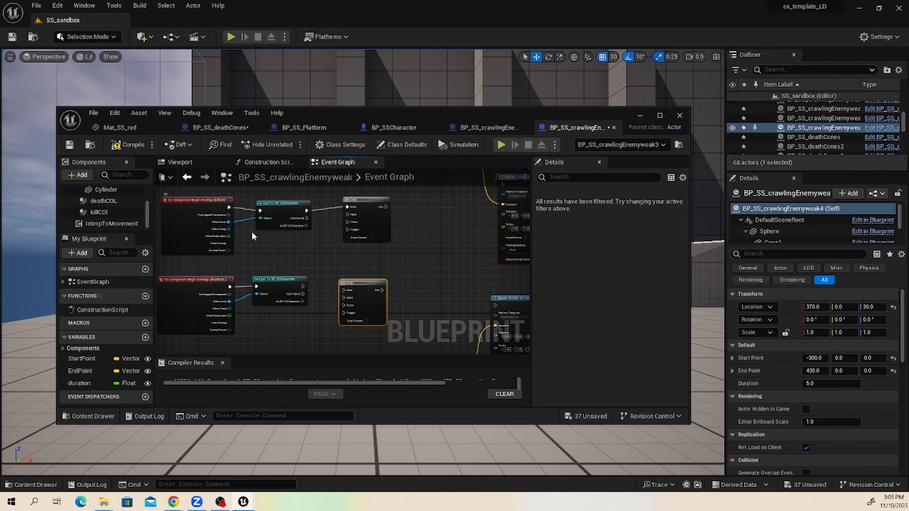
left_click_drag(302, 286, 366, 278)
right_click_drag(418, 255, 377, 254)
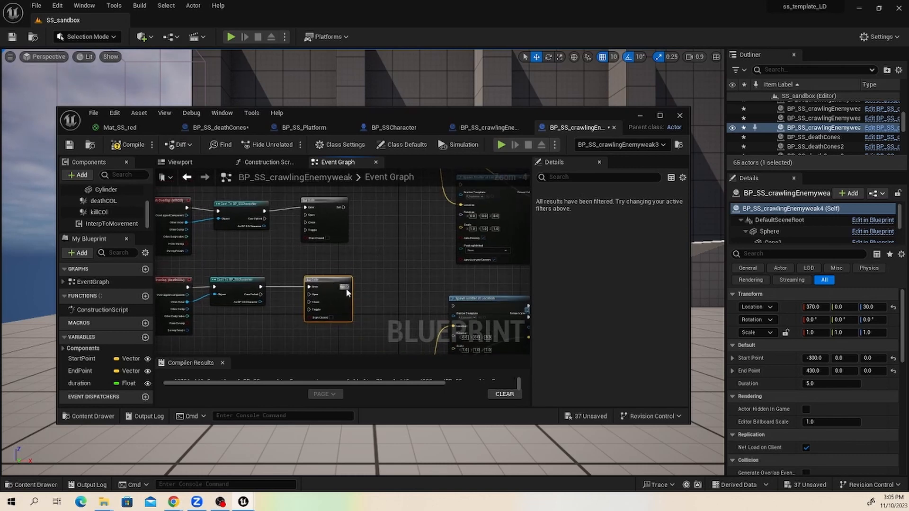
Add a Sequence node from the deathCOL Gate's Exit and give it a third output, Then 2
left_click_drag(346, 289, 452, 303)
left_click(388, 293)
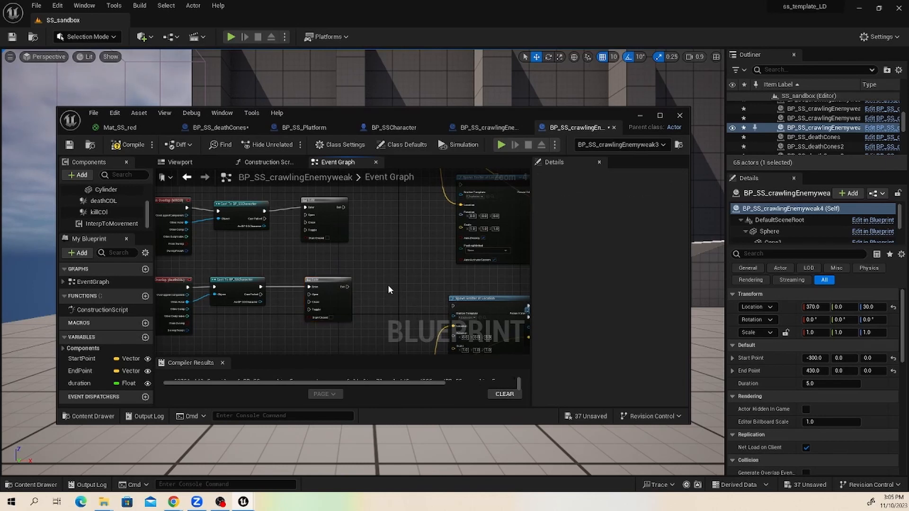
right_click_drag(394, 276, 351, 273)
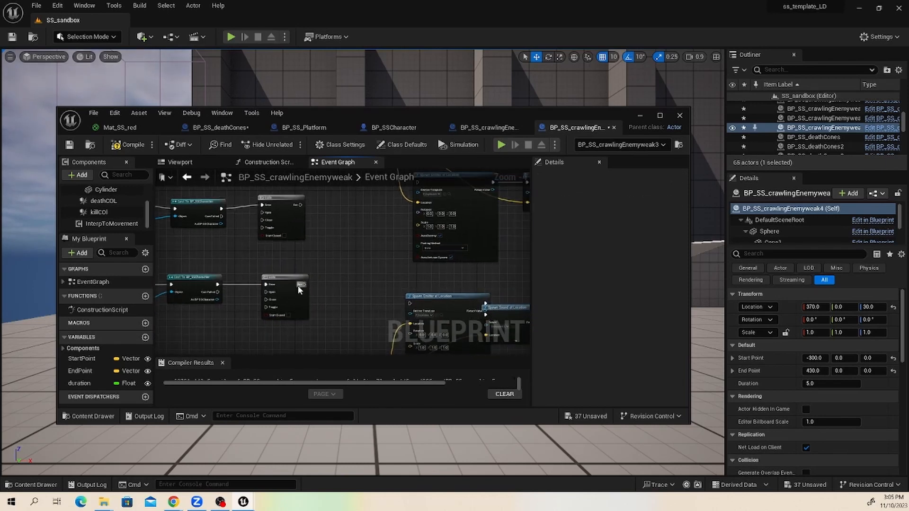
left_click_drag(301, 284, 336, 274)
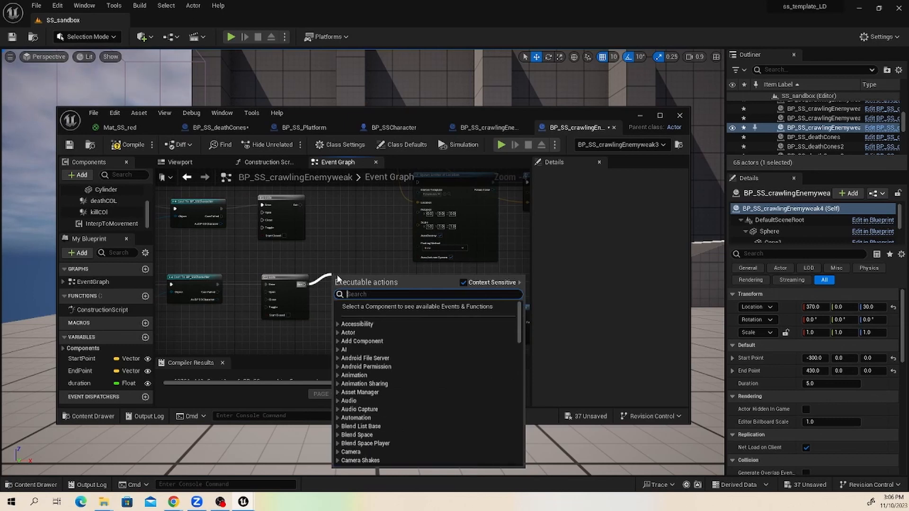
type("seque")
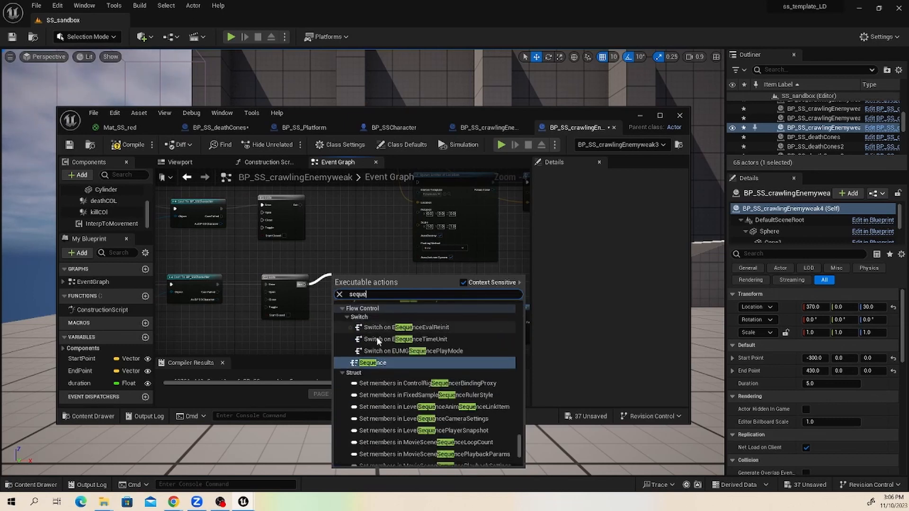
left_click(384, 362)
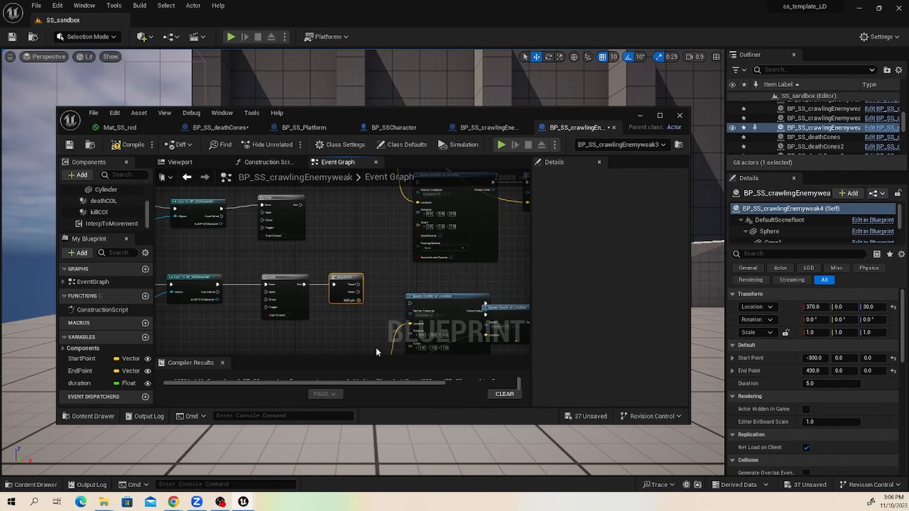
scroll(374, 318, "up", 2)
left_click(352, 290)
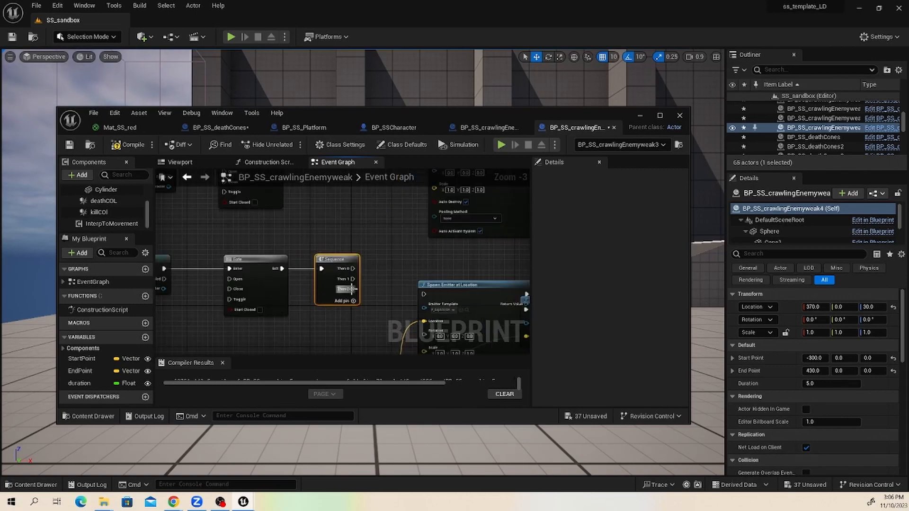
Connect the Sequence's Then 1 to the killCOl Gate's Close and Then 2 to the deathCOL chain's Spawn Emitter at Location
right_click_drag(370, 252, 410, 286)
left_click_drag(392, 312, 263, 216)
right_click_drag(396, 252, 369, 212)
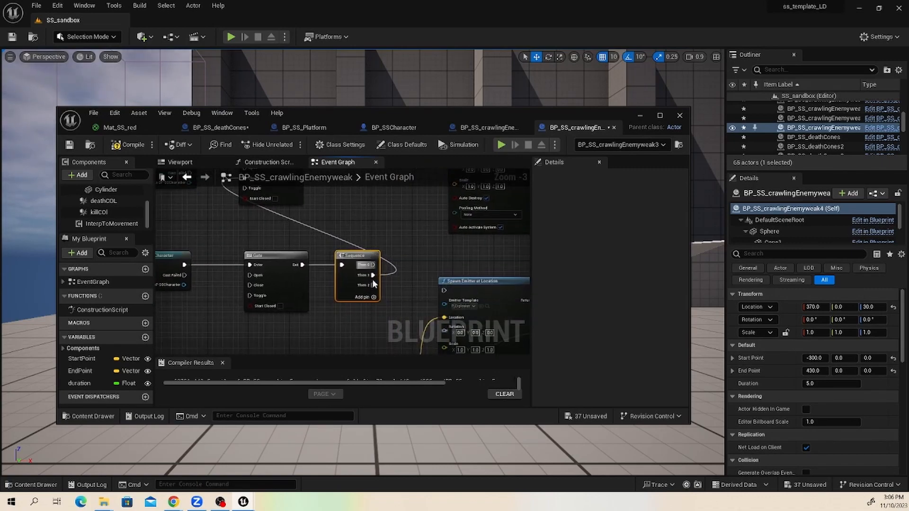
left_click_drag(374, 285, 443, 290)
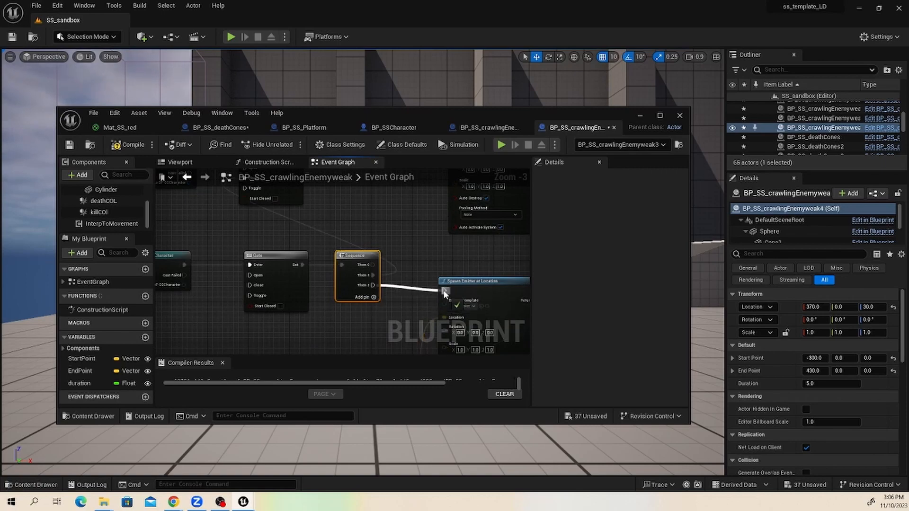
Duplicate the Sequence node into the killCOl chain after its Gate and connect its Then 1 to the deathCOL Gate's Close
right_click_drag(389, 216, 383, 256)
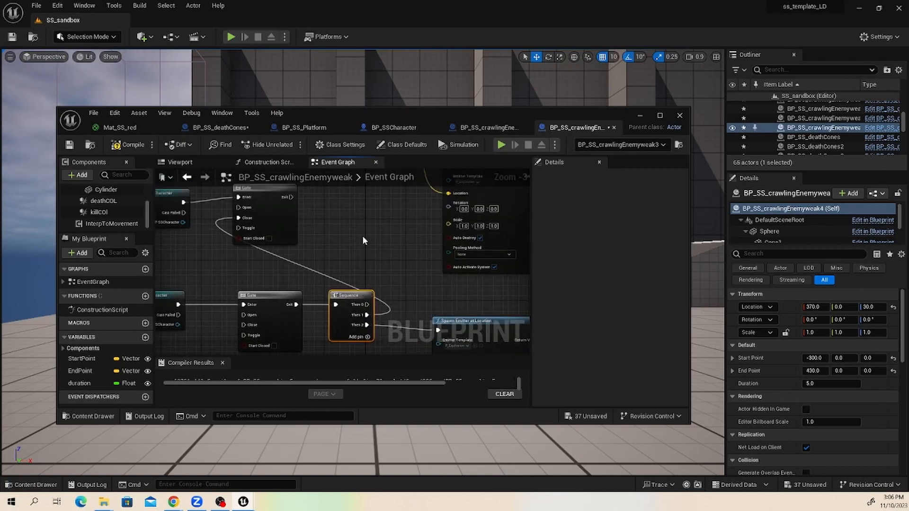
key("ctrl+c")
key("ctrl+v")
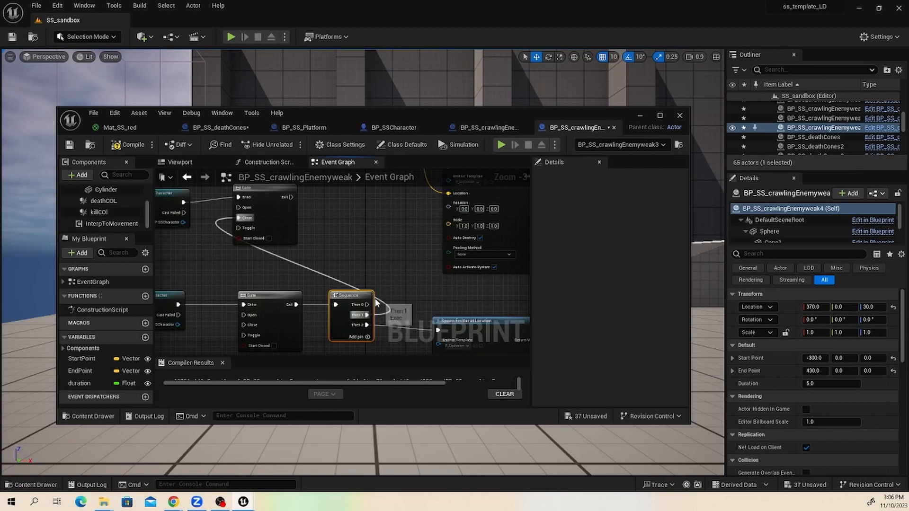
left_click_drag(385, 302, 242, 325)
right_click_drag(406, 229, 352, 270)
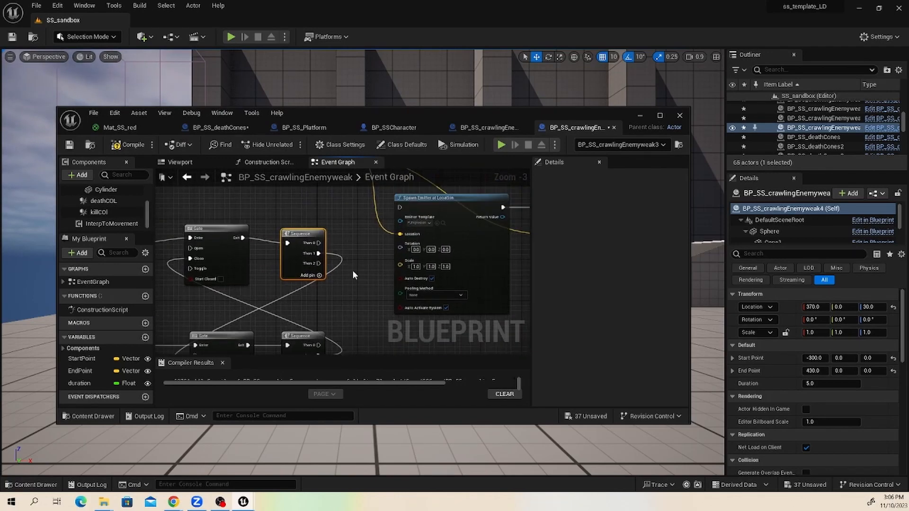
Connect the new Sequence's Then 2 to the killCOl chain's Spawn Emitter at Location and compile the blueprint
left_click_drag(318, 263, 399, 207)
scroll(333, 209, "down", 5)
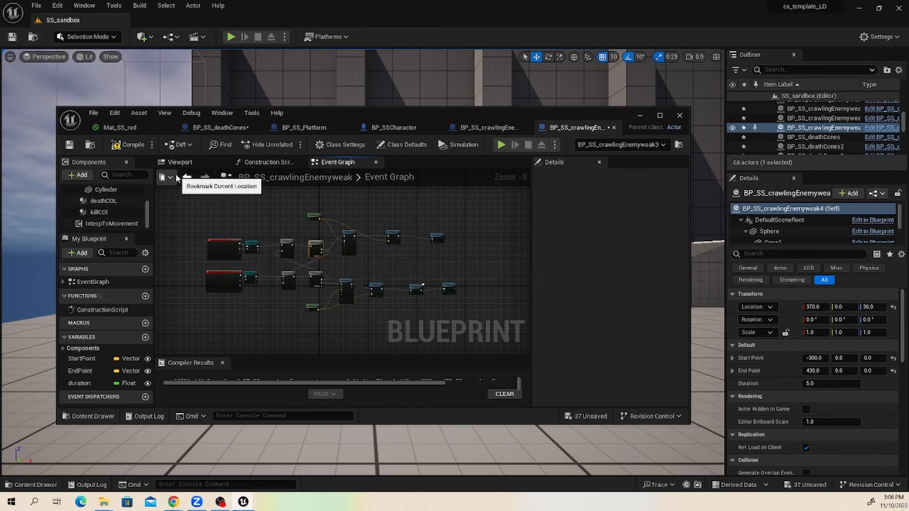
left_click(130, 145)
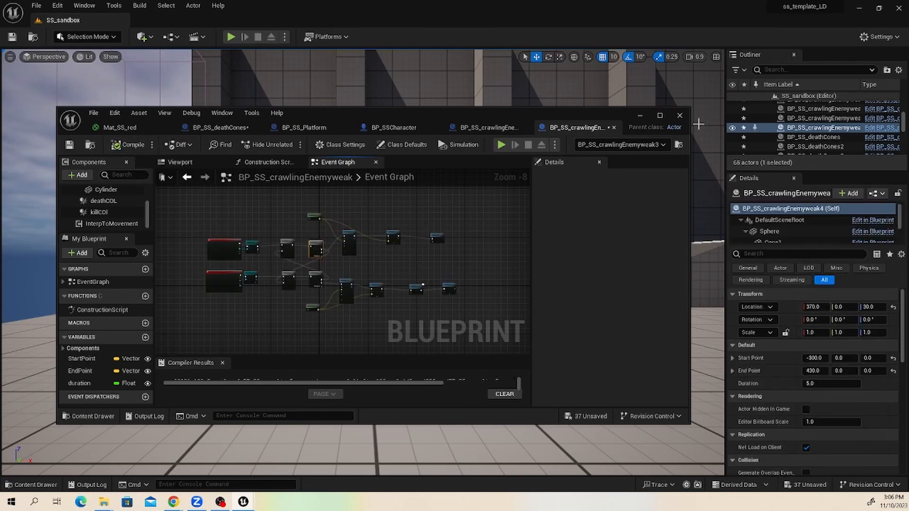
Play the level from the level editor and run the character into the side of the weak crawling enemy
left_click(640, 115)
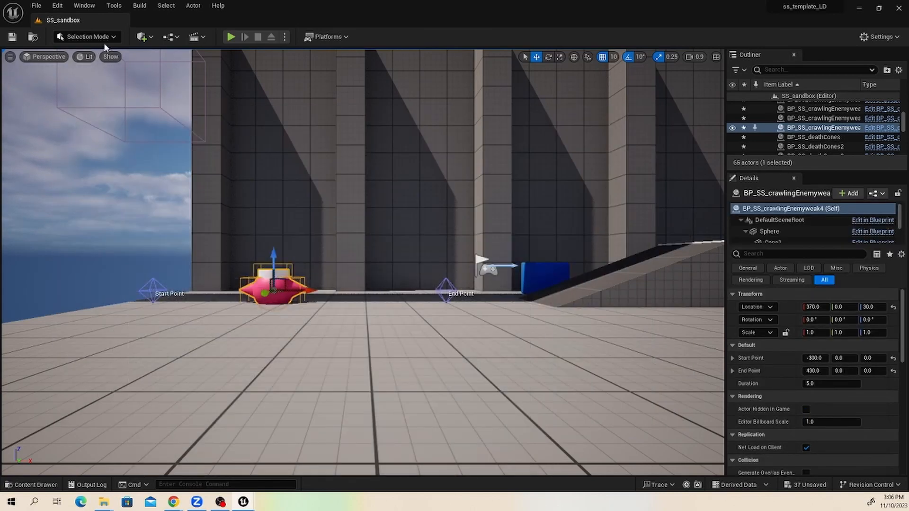
left_click(231, 38)
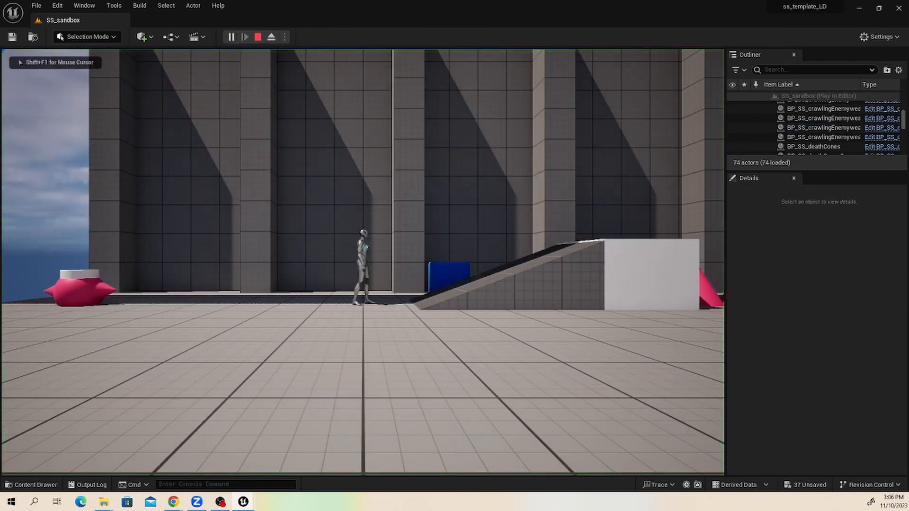
key("a")
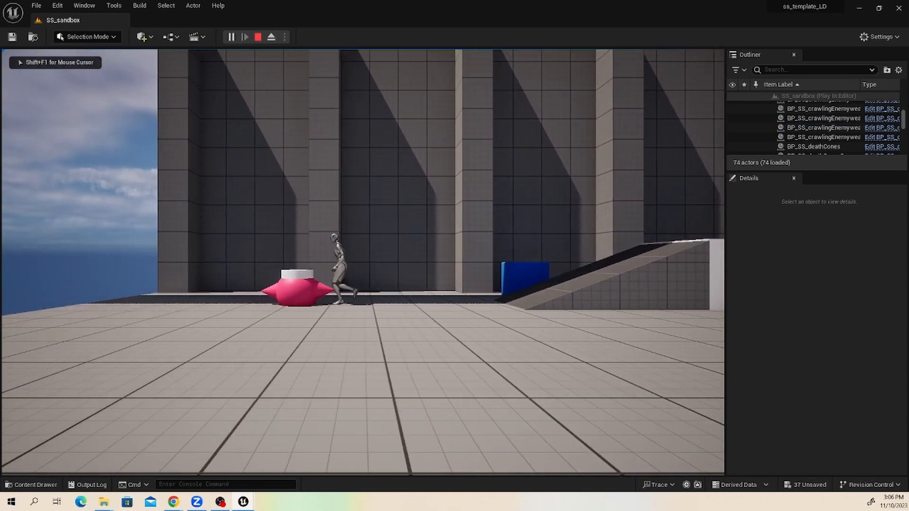
key("a")
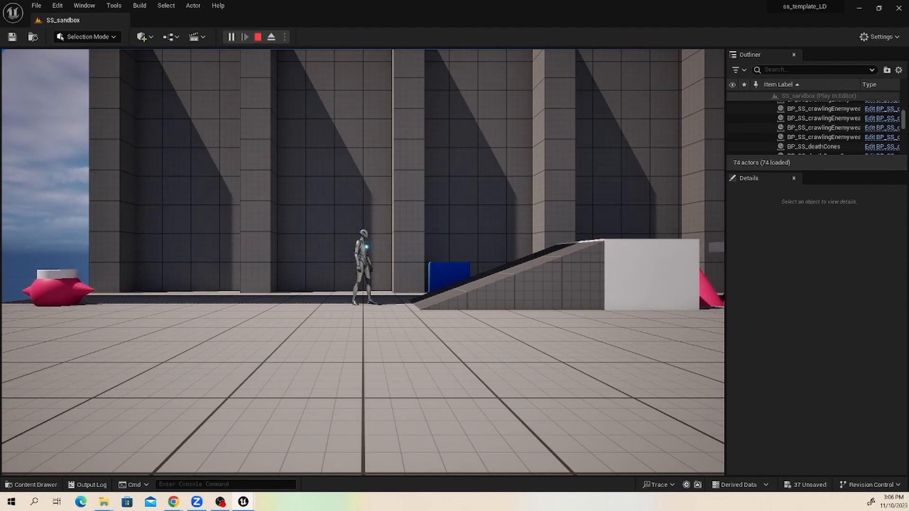
Test the kill overlap by jumping onto the weak enemy's head, and move the character back toward the ramp
key("a")
key("space")
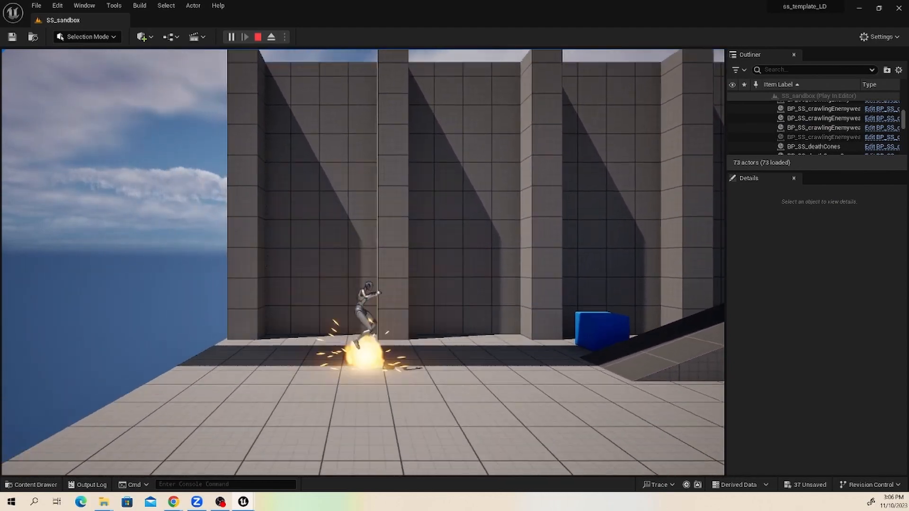
key("a")
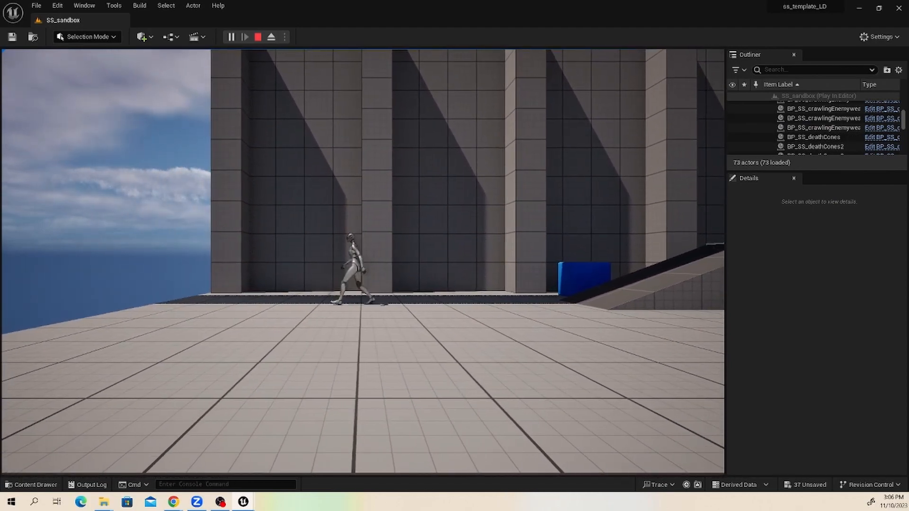
key("d")
key("space")
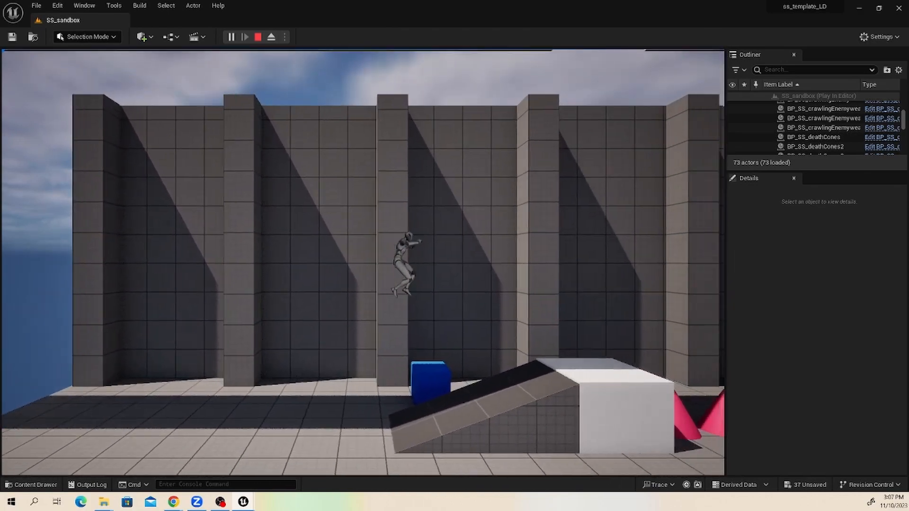